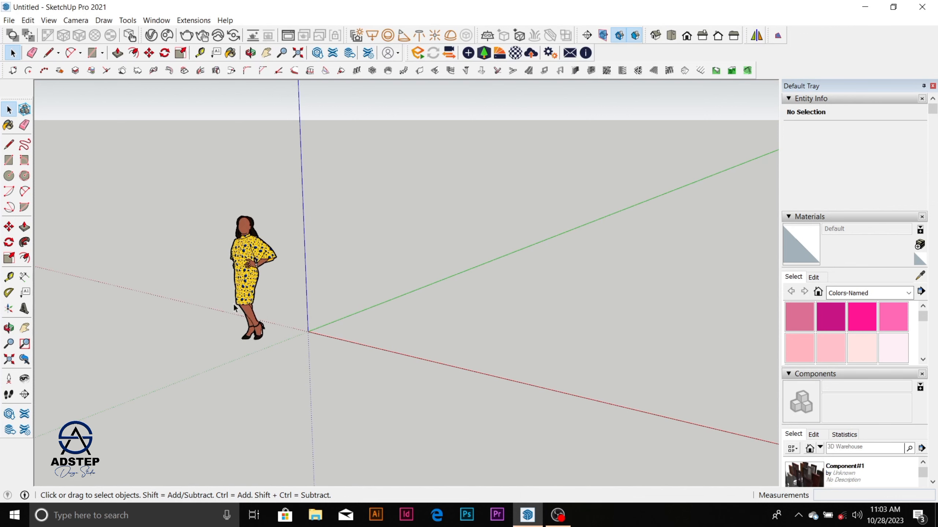
Step: Draw a rectangle about 950 mm by 1000 mm on the ground, starting near the green axis
{"action": "scroll", "coordinate": [253, 297], "scroll_direction": "up", "scroll_amount": 2}
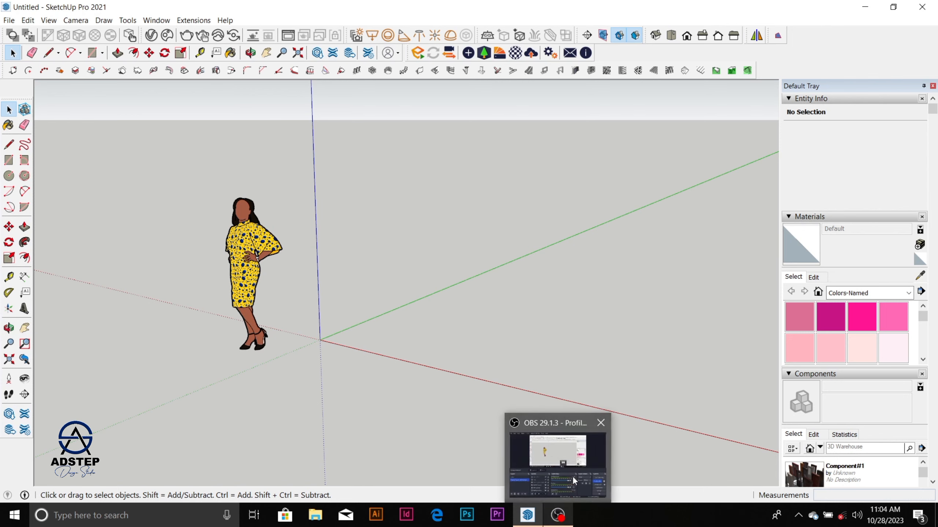
{"action": "scroll", "coordinate": [282, 296], "scroll_direction": "up", "scroll_amount": 2}
{"action": "scroll", "coordinate": [292, 280], "scroll_direction": "down", "scroll_amount": 1}
{"action": "middle_click_drag", "start_coordinate": [297, 271], "coordinate": [400, 294]}
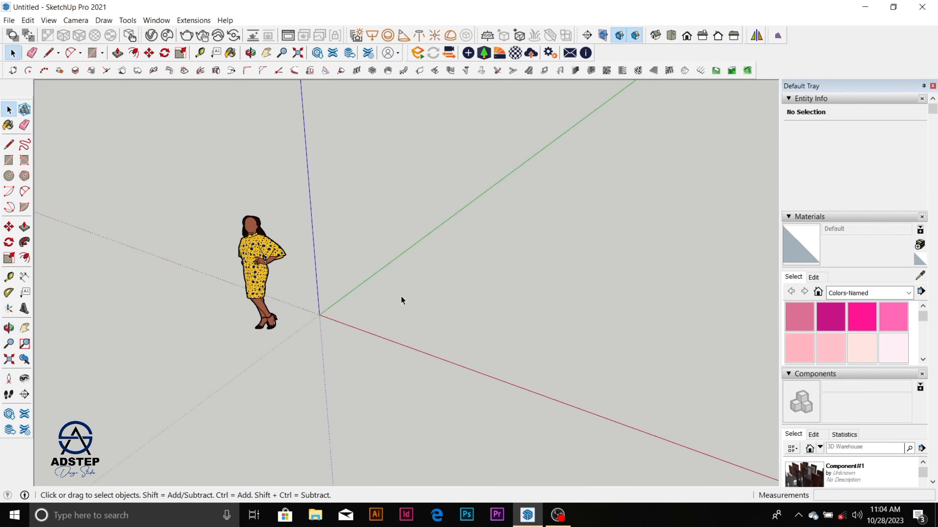
{"action": "scroll", "coordinate": [391, 280], "scroll_direction": "up", "scroll_amount": 3}
{"action": "key", "text": "r"}
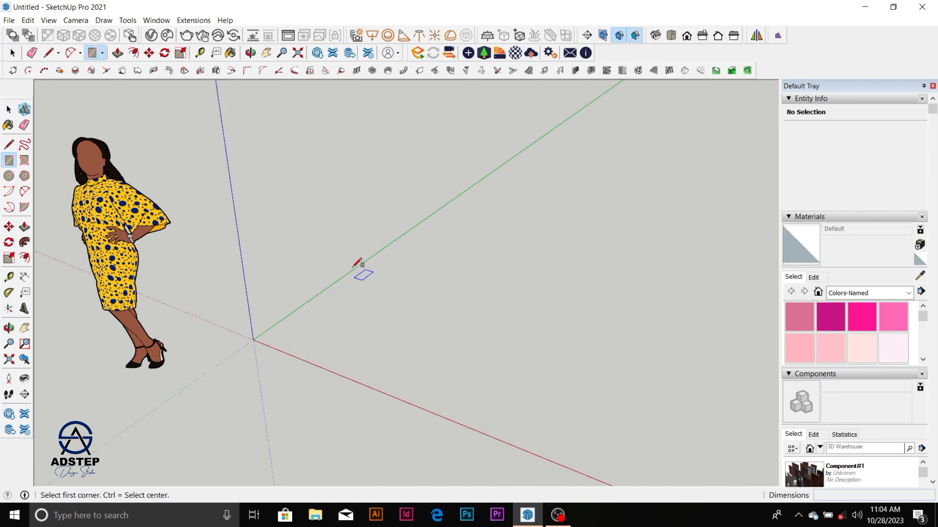
{"action": "left_click", "coordinate": [344, 265]}
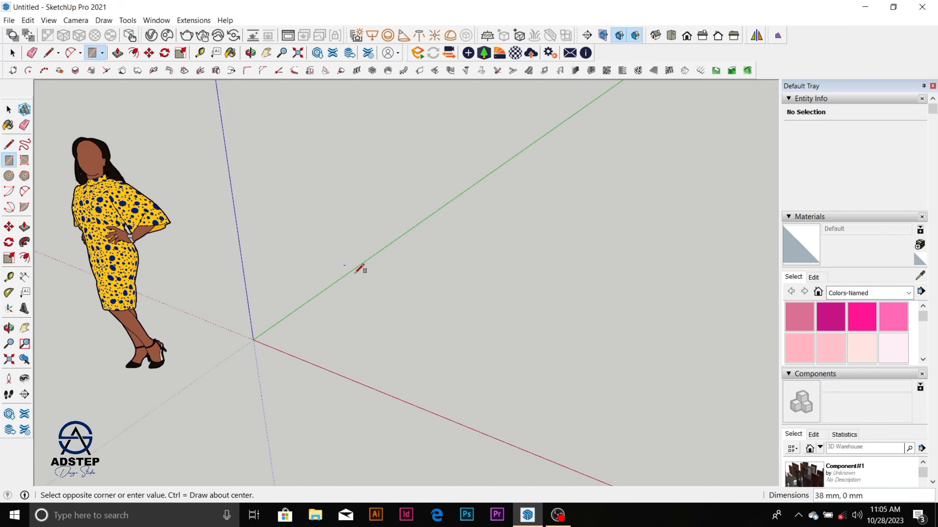
{"action": "left_click", "coordinate": [492, 243]}
{"action": "key", "text": "space"}
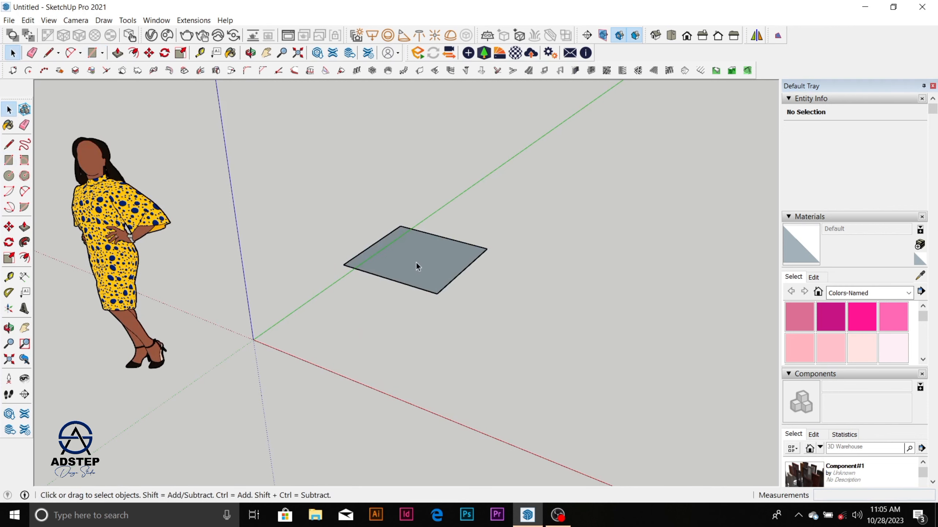
Step: Reverse the rectangle's face so its front side points upward
{"action": "scroll", "coordinate": [415, 260], "scroll_direction": "up", "scroll_amount": 3}
{"action": "right_click", "coordinate": [421, 259]}
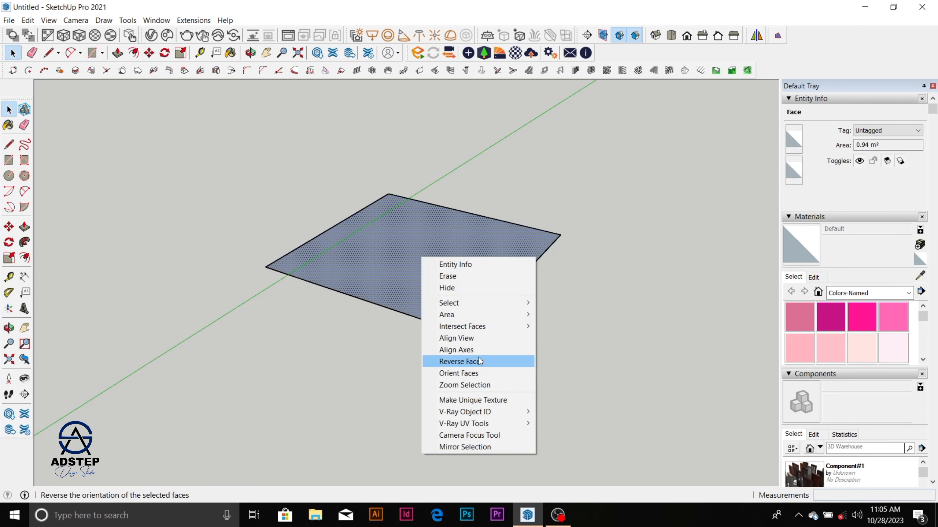
{"action": "left_click", "coordinate": [461, 362]}
{"action": "scroll", "coordinate": [450, 267], "scroll_direction": "down", "scroll_amount": 2}
{"action": "scroll", "coordinate": [361, 226], "scroll_direction": "down", "scroll_amount": 2}
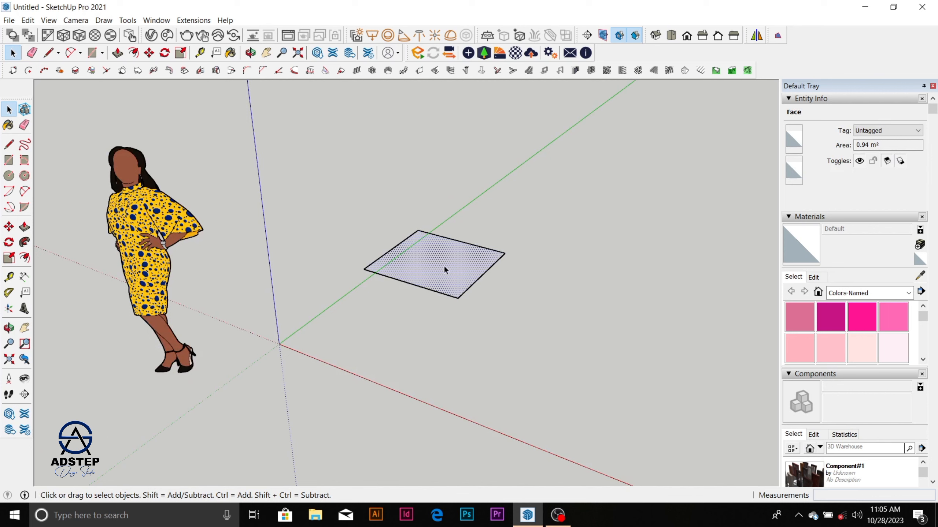
Step: Make a group from the rectangle's face and its edges
{"action": "left_click_drag", "start_coordinate": [328, 185], "coordinate": [533, 323]}
{"action": "right_click", "coordinate": [459, 267]}
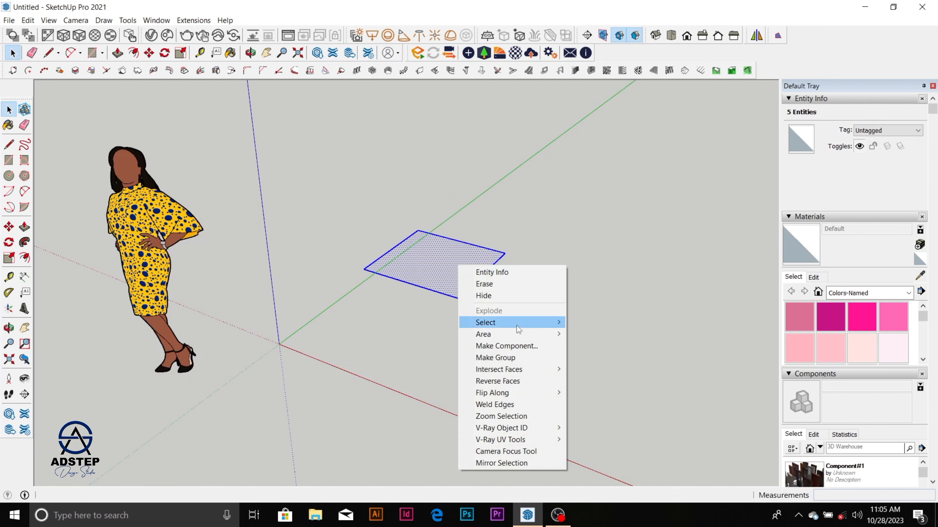
{"action": "left_click", "coordinate": [520, 357]}
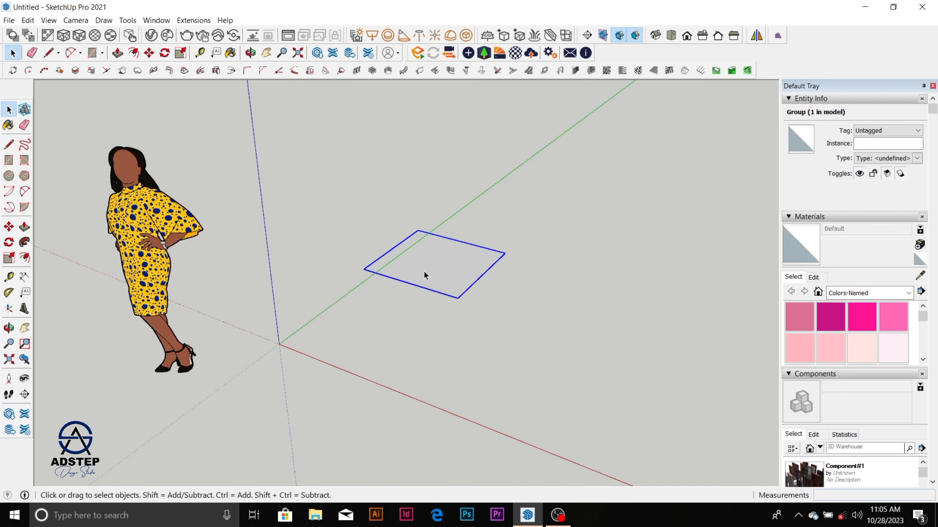
Step: Open the rectangle group, push/pull its face up about 0.5 m into a box, then close and select the group
{"action": "double_click", "coordinate": [436, 271]}
{"action": "left_click", "coordinate": [436, 271]}
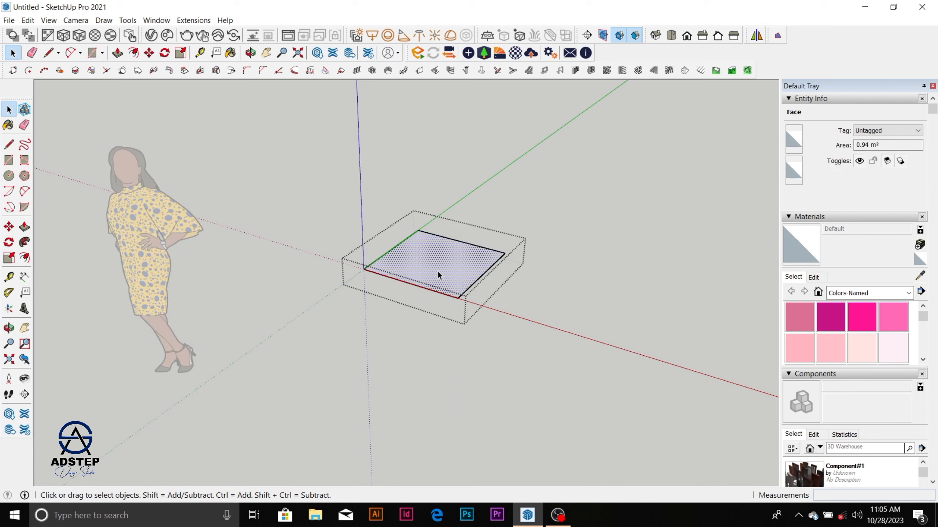
{"action": "key", "text": "p"}
{"action": "left_click", "coordinate": [437, 270]}
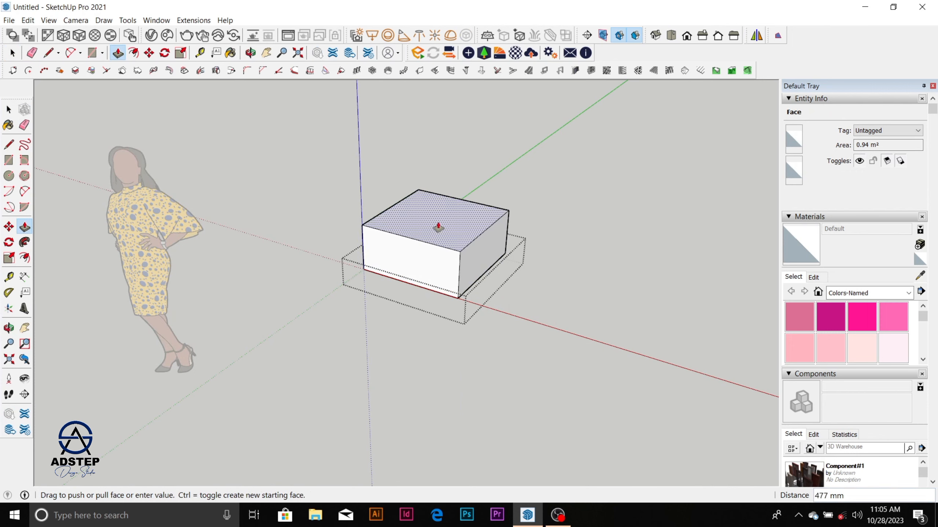
{"action": "left_click", "coordinate": [439, 218]}
{"action": "key", "text": "space"}
{"action": "left_click", "coordinate": [574, 185]}
{"action": "left_click", "coordinate": [494, 250]}
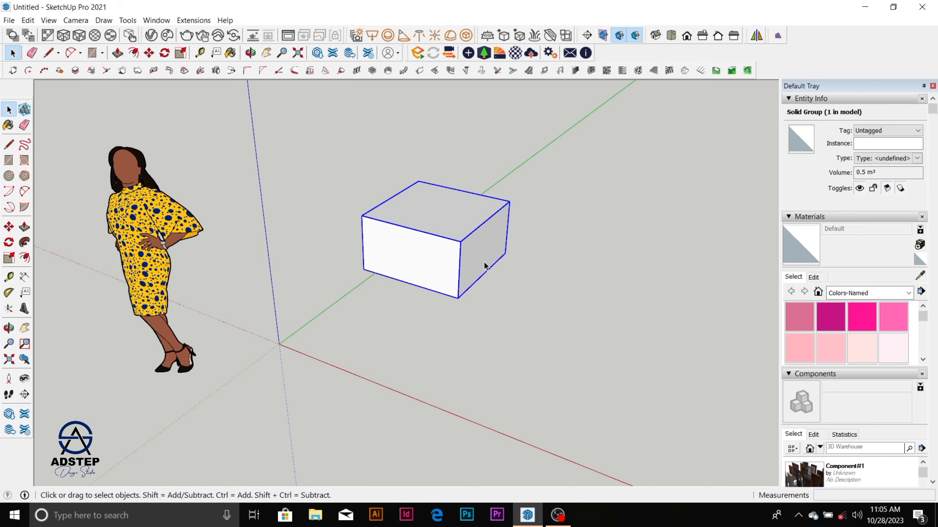
{"action": "scroll", "coordinate": [485, 264], "scroll_direction": "down", "scroll_amount": 4}
{"action": "scroll", "coordinate": [477, 229], "scroll_direction": "up", "scroll_amount": 6}
{"action": "scroll", "coordinate": [480, 234], "scroll_direction": "down", "scroll_amount": 3}
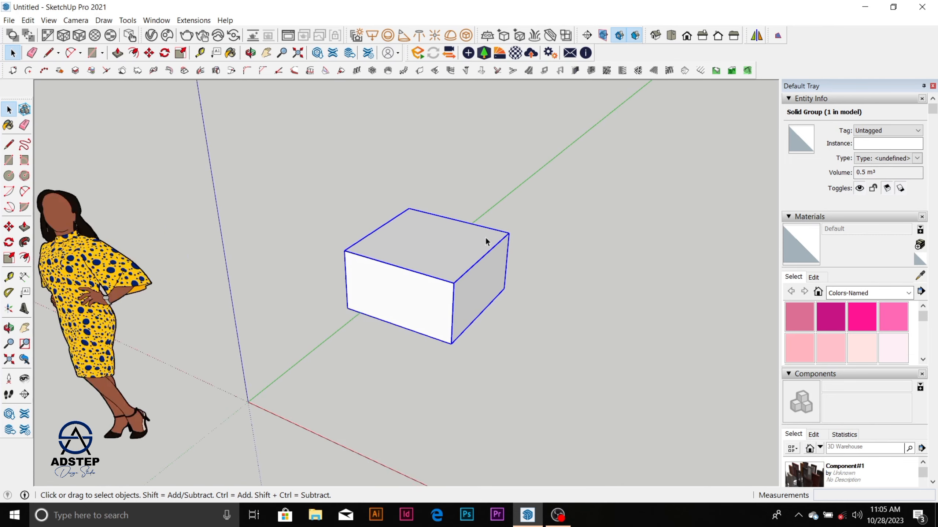
{"action": "scroll", "coordinate": [443, 292], "scroll_direction": "down", "scroll_amount": 2}
{"action": "scroll", "coordinate": [462, 281], "scroll_direction": "up", "scroll_amount": 3}
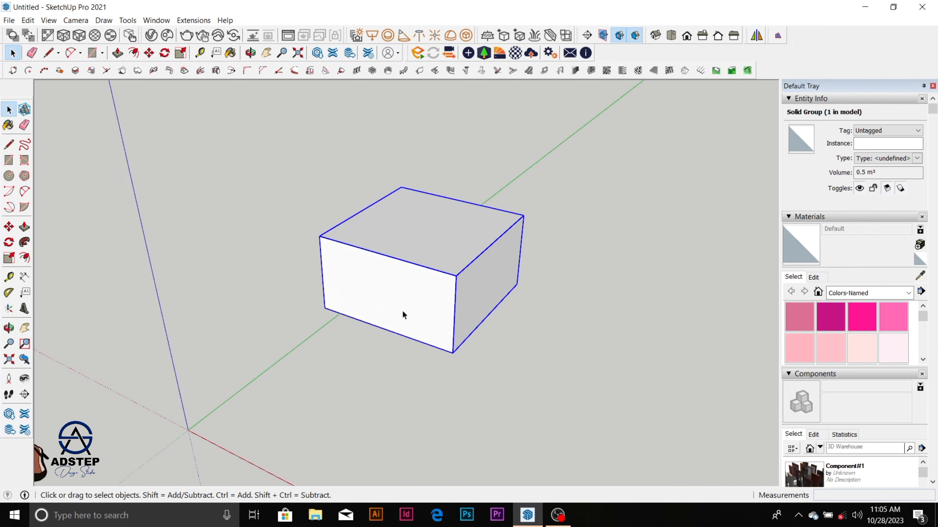
{"action": "left_click", "coordinate": [557, 515]}
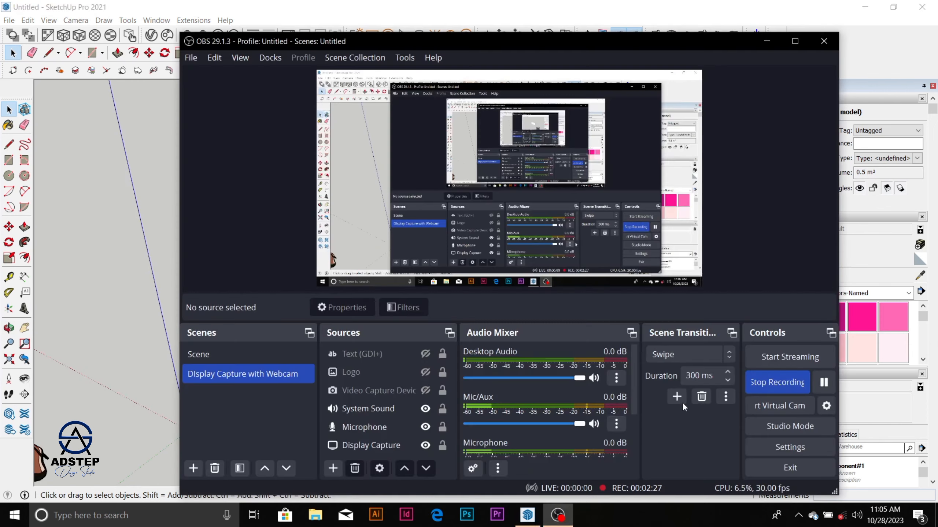
{"action": "left_click", "coordinate": [823, 383]}
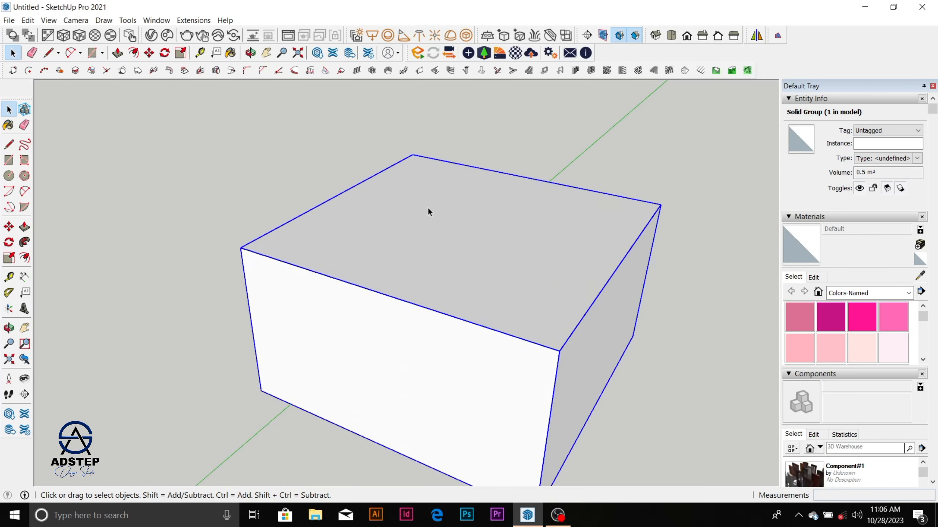
{"action": "scroll", "coordinate": [429, 210], "scroll_direction": "down", "scroll_amount": 3}
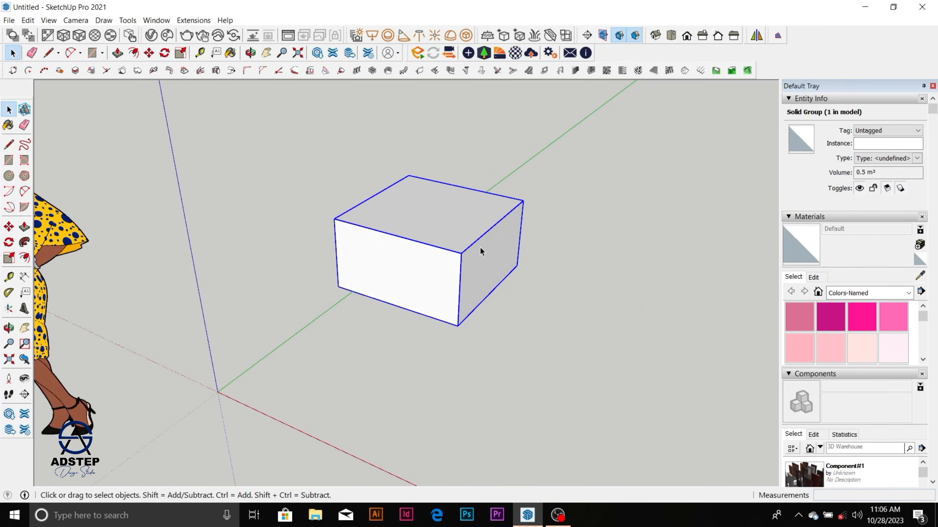
{"action": "scroll", "coordinate": [449, 258], "scroll_direction": "down", "scroll_amount": 3}
{"action": "middle_click_drag", "start_coordinate": [411, 281], "coordinate": [434, 325]}
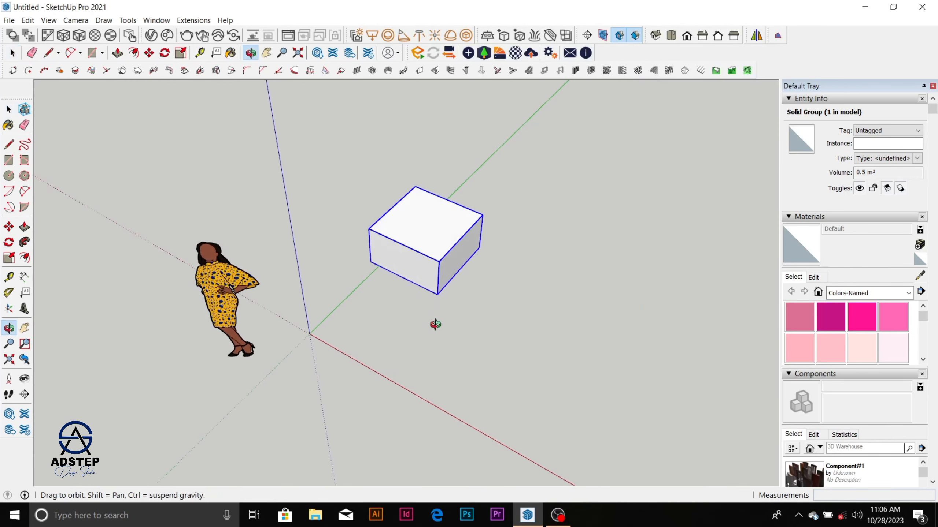
{"action": "scroll", "coordinate": [433, 209], "scroll_direction": "up", "scroll_amount": 3}
{"action": "scroll", "coordinate": [444, 191], "scroll_direction": "up", "scroll_amount": 2}
{"action": "scroll", "coordinate": [411, 257], "scroll_direction": "down", "scroll_amount": 3}
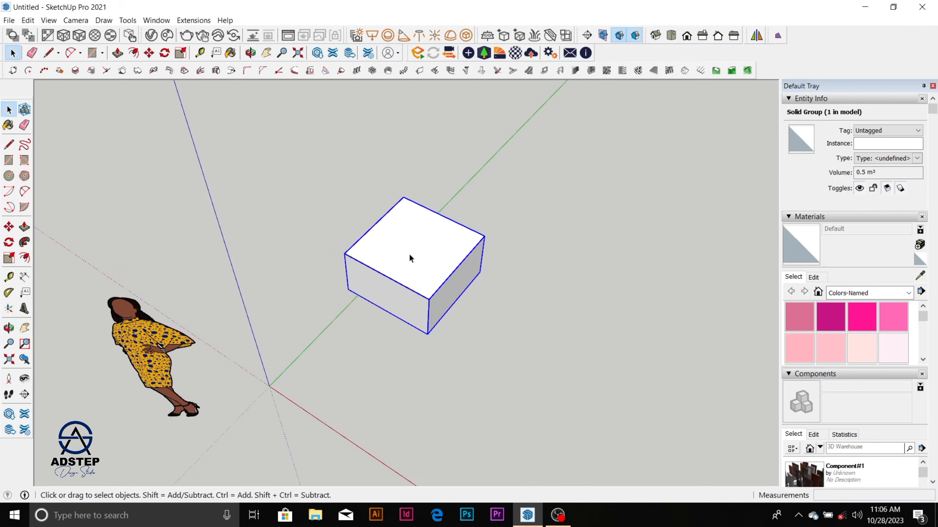
{"action": "scroll", "coordinate": [410, 278], "scroll_direction": "up", "scroll_amount": 2}
{"action": "double_click", "coordinate": [409, 278]}
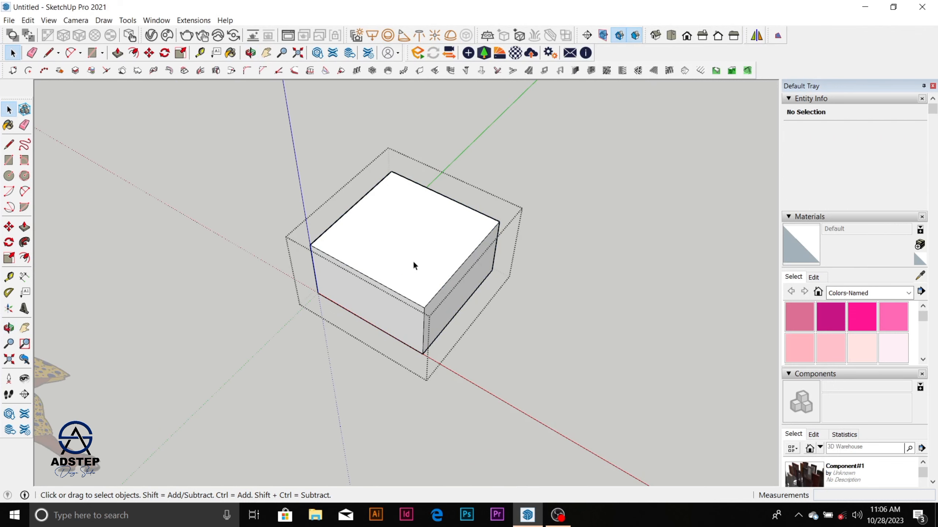
{"action": "left_click", "coordinate": [390, 224]}
{"action": "scroll", "coordinate": [404, 221], "scroll_direction": "up", "scroll_amount": 2}
{"action": "scroll", "coordinate": [413, 263], "scroll_direction": "down", "scroll_amount": 4}
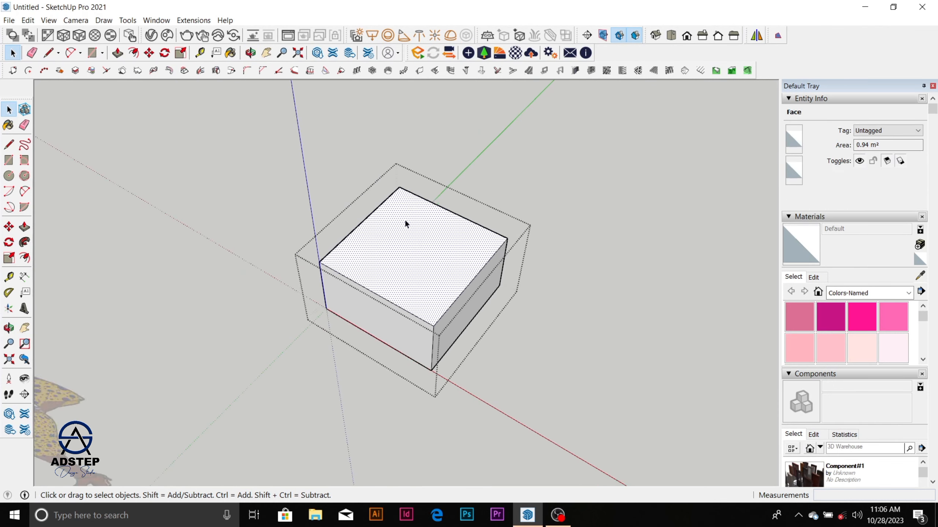
{"action": "scroll", "coordinate": [406, 290], "scroll_direction": "up", "scroll_amount": 1}
{"action": "scroll", "coordinate": [406, 256], "scroll_direction": "down", "scroll_amount": 2}
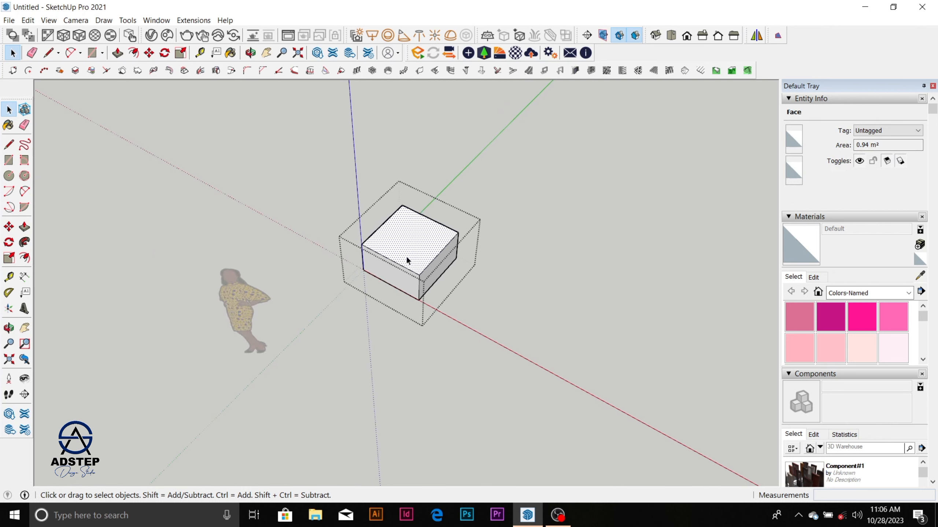
{"action": "left_click", "coordinate": [487, 270]}
{"action": "scroll", "coordinate": [402, 249], "scroll_direction": "up", "scroll_amount": 2}
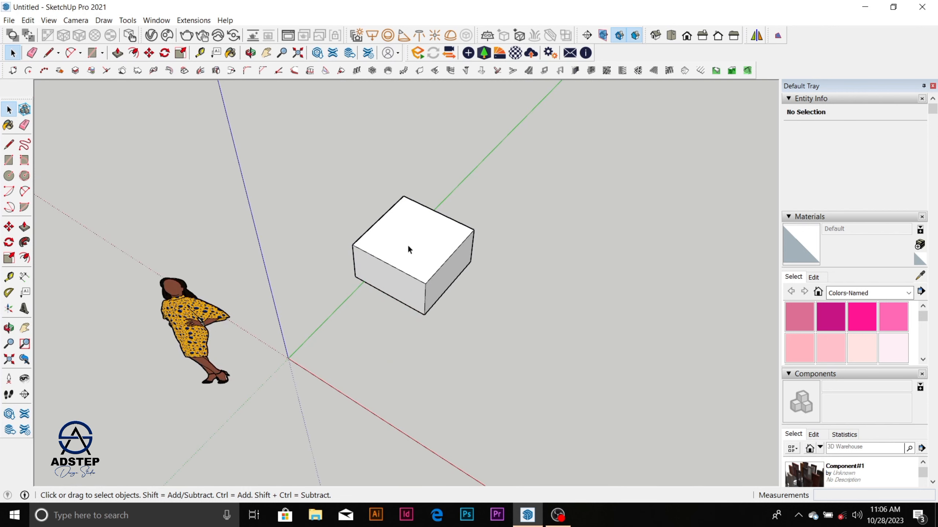
Step: Open the box group and offset its top face's edges inward by about 250 mm
{"action": "triple_click", "coordinate": [418, 254]}
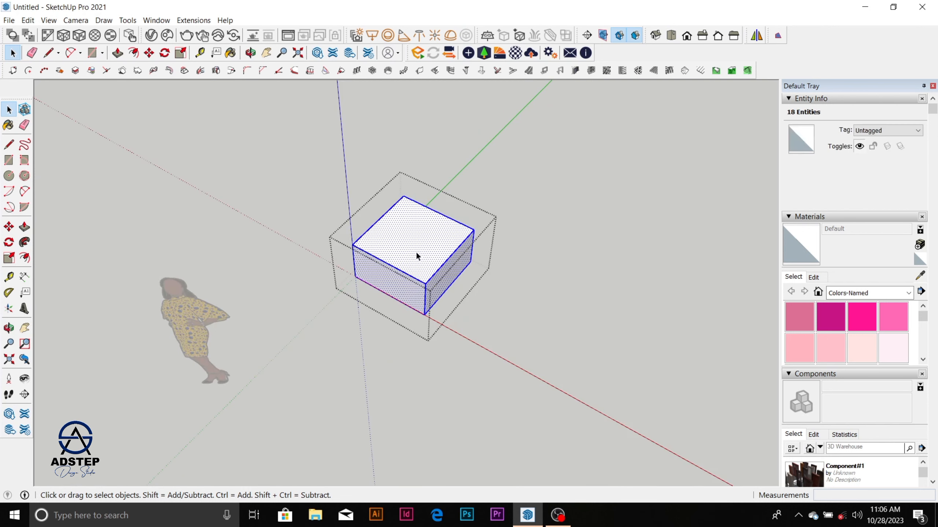
{"action": "scroll", "coordinate": [416, 252], "scroll_direction": "up", "scroll_amount": 1}
{"action": "left_click", "coordinate": [418, 251]}
{"action": "scroll", "coordinate": [417, 251], "scroll_direction": "up", "scroll_amount": 2}
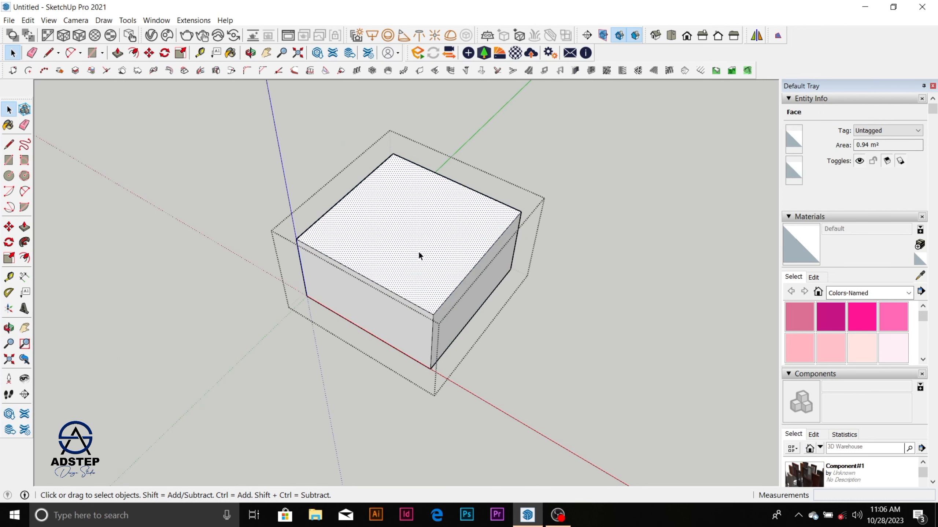
{"action": "key", "text": "r"}
{"action": "key", "text": "space"}
{"action": "key", "text": "f"}
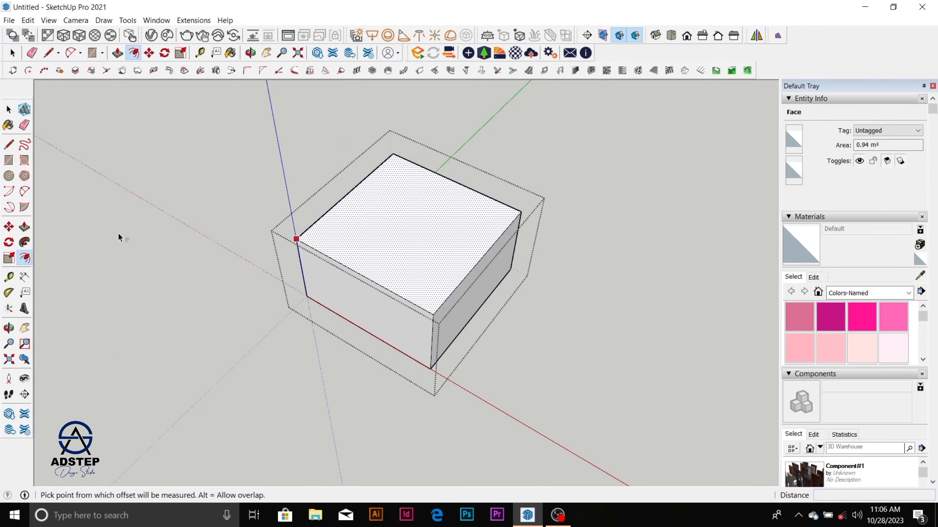
{"action": "left_click", "coordinate": [347, 194]}
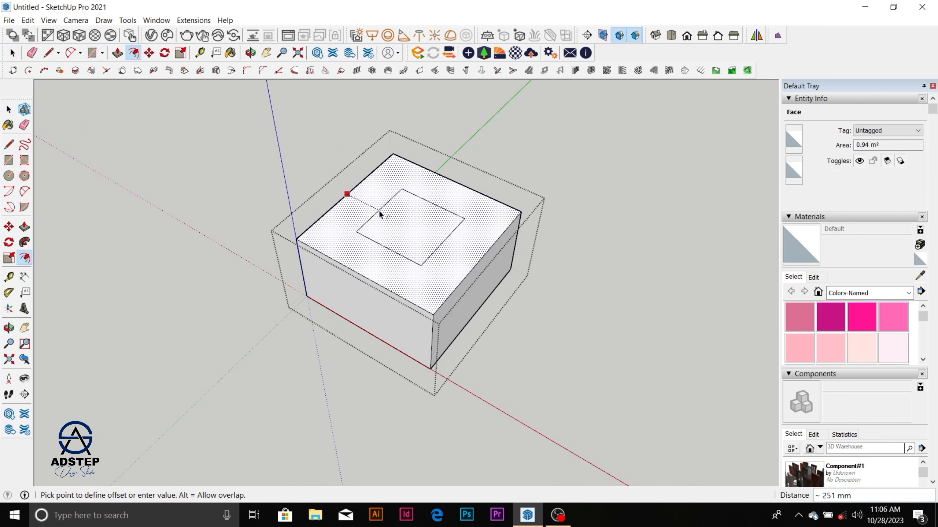
{"action": "left_click", "coordinate": [379, 210]}
{"action": "key", "text": "space"}
Step: Push/pull the inner top face up about 527 mm into a smaller block, then close and select the group
{"action": "left_click", "coordinate": [413, 232]}
{"action": "key", "text": "p"}
{"action": "left_click", "coordinate": [419, 158]}
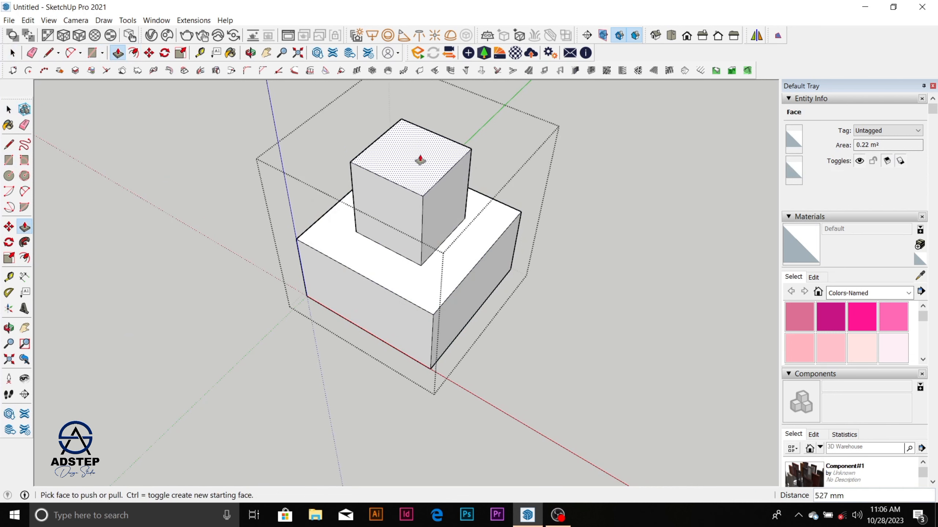
{"action": "key", "text": "space"}
{"action": "left_click", "coordinate": [488, 190]}
{"action": "scroll", "coordinate": [488, 190], "scroll_direction": "down", "scroll_amount": 5}
{"action": "scroll", "coordinate": [383, 224], "scroll_direction": "up", "scroll_amount": 3}
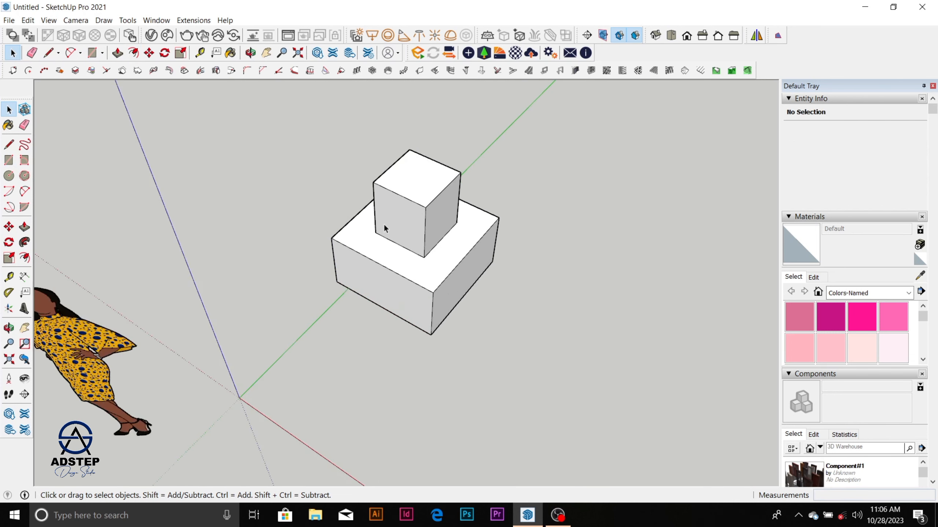
{"action": "scroll", "coordinate": [420, 208], "scroll_direction": "down", "scroll_amount": 3}
{"action": "left_click", "coordinate": [421, 225]}
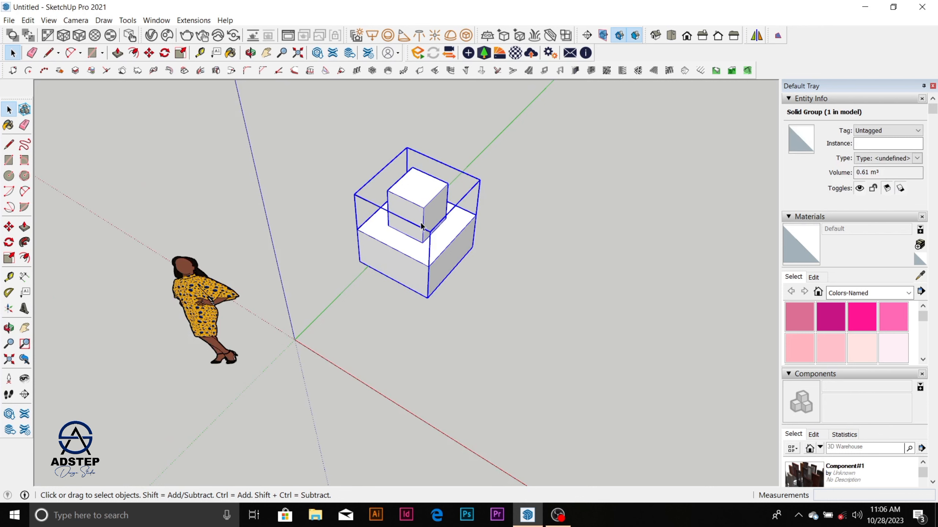
{"action": "scroll", "coordinate": [462, 166], "scroll_direction": "up", "scroll_amount": 4}
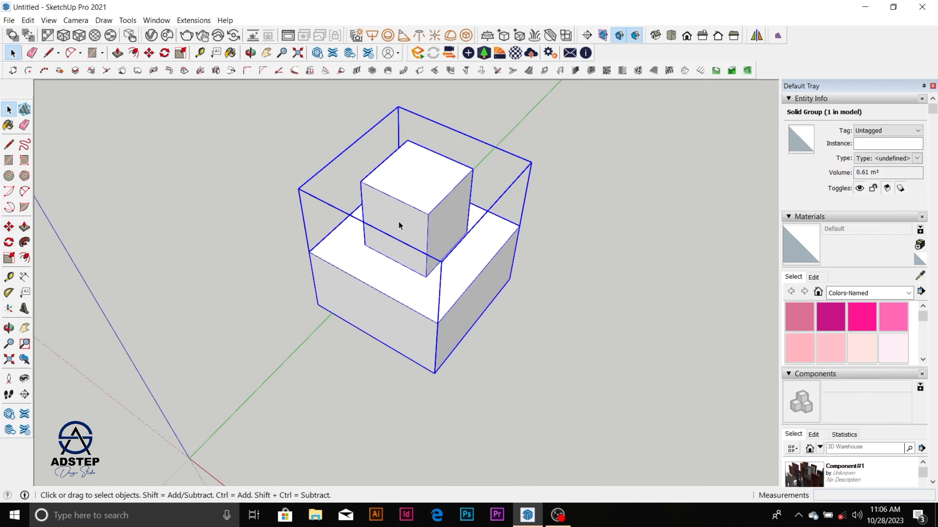
{"action": "scroll", "coordinate": [423, 207], "scroll_direction": "down", "scroll_amount": 3}
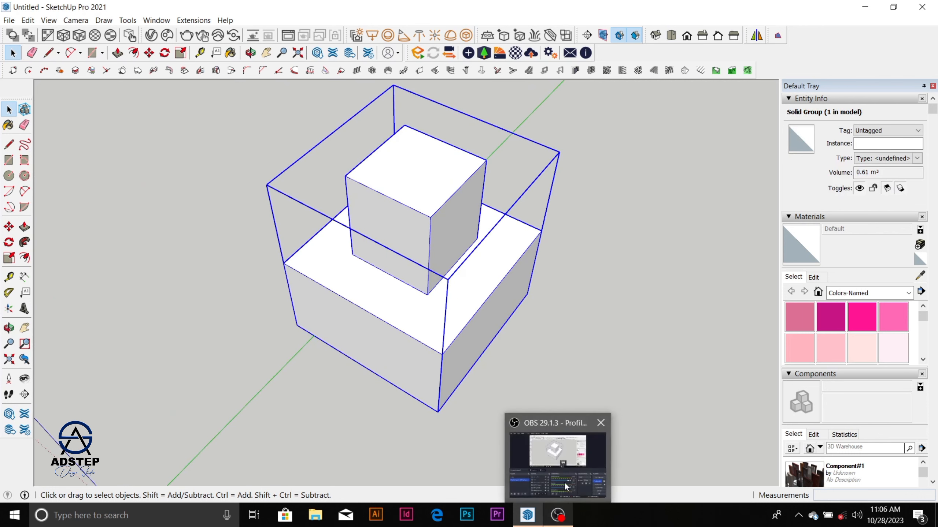
{"action": "left_click", "coordinate": [557, 515]}
{"action": "left_click", "coordinate": [753, 385]}
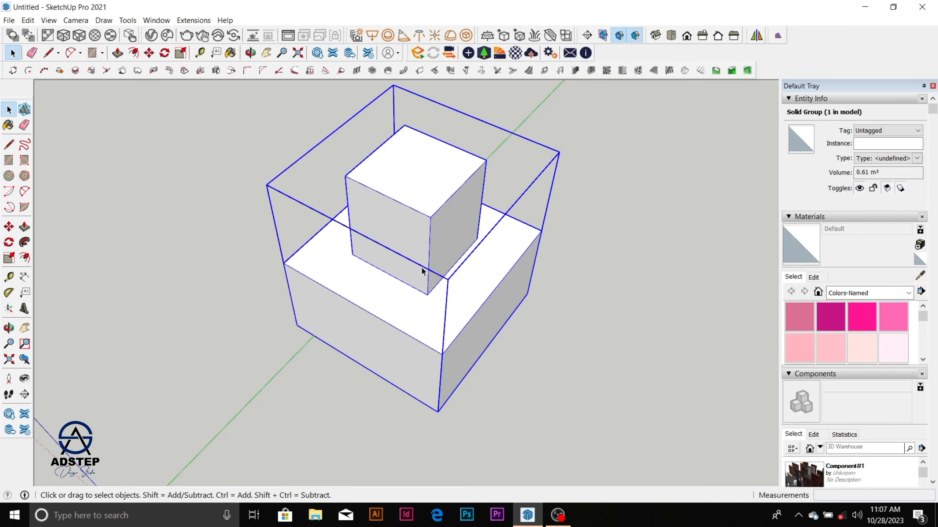
{"action": "scroll", "coordinate": [406, 221], "scroll_direction": "down", "scroll_amount": 3}
{"action": "scroll", "coordinate": [406, 221], "scroll_direction": "up", "scroll_amount": 4}
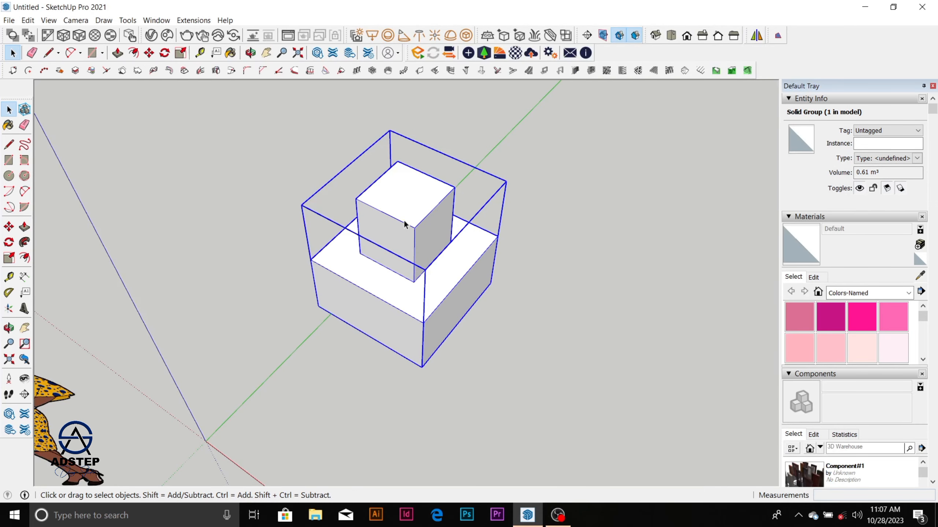
{"action": "scroll", "coordinate": [458, 313], "scroll_direction": "down", "scroll_amount": 4}
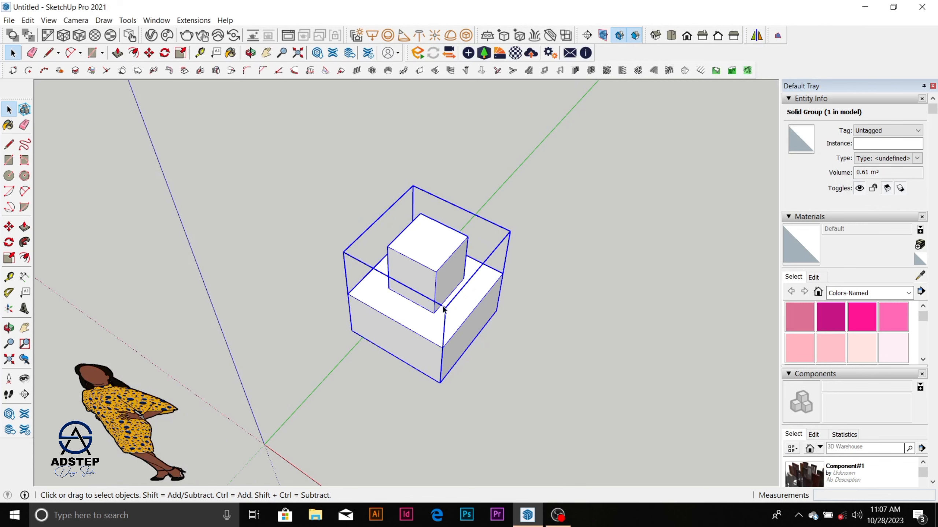
{"action": "scroll", "coordinate": [405, 267], "scroll_direction": "up", "scroll_amount": 1}
{"action": "scroll", "coordinate": [406, 265], "scroll_direction": "up", "scroll_amount": 2}
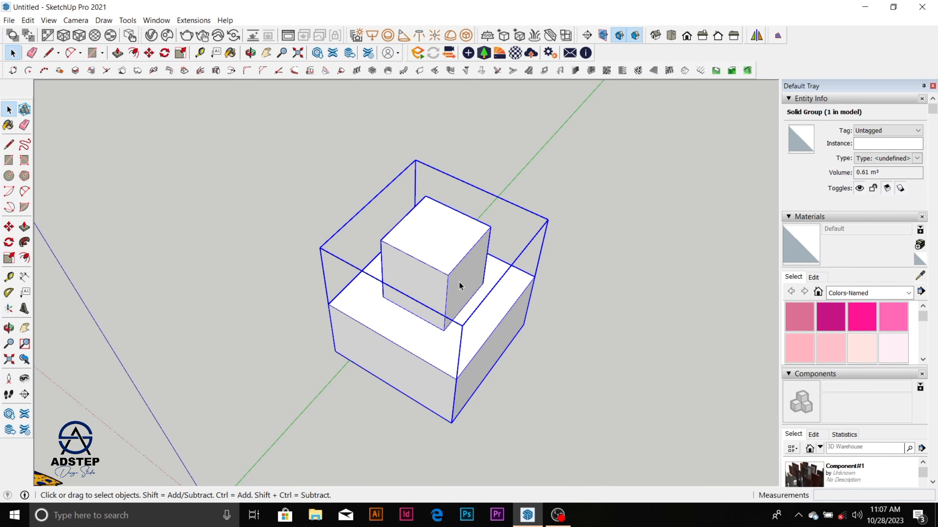
{"action": "scroll", "coordinate": [454, 275], "scroll_direction": "down", "scroll_amount": 1}
{"action": "left_click", "coordinate": [565, 231]}
{"action": "left_click", "coordinate": [475, 291]}
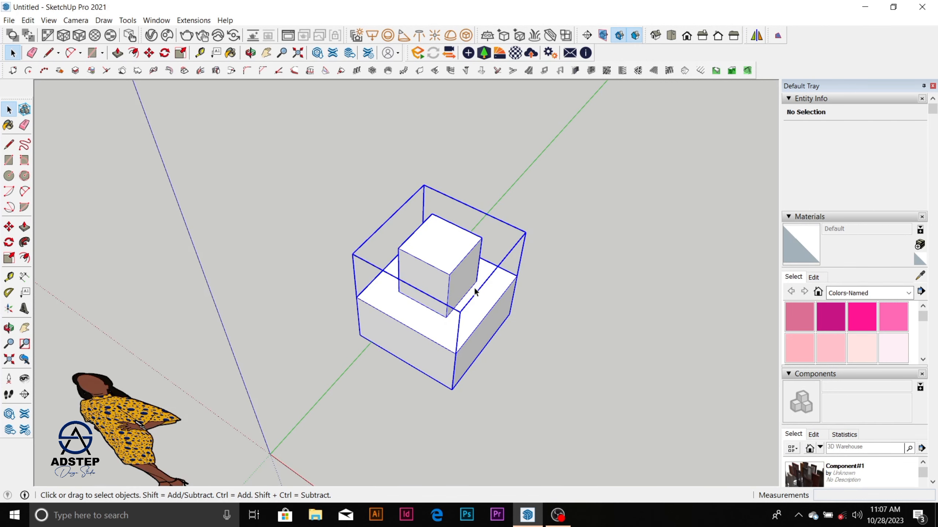
Step: Convert the stacked box group into a component with the definition name "Pra 1"
{"action": "right_click", "coordinate": [475, 291]}
{"action": "left_click", "coordinate": [531, 144]}
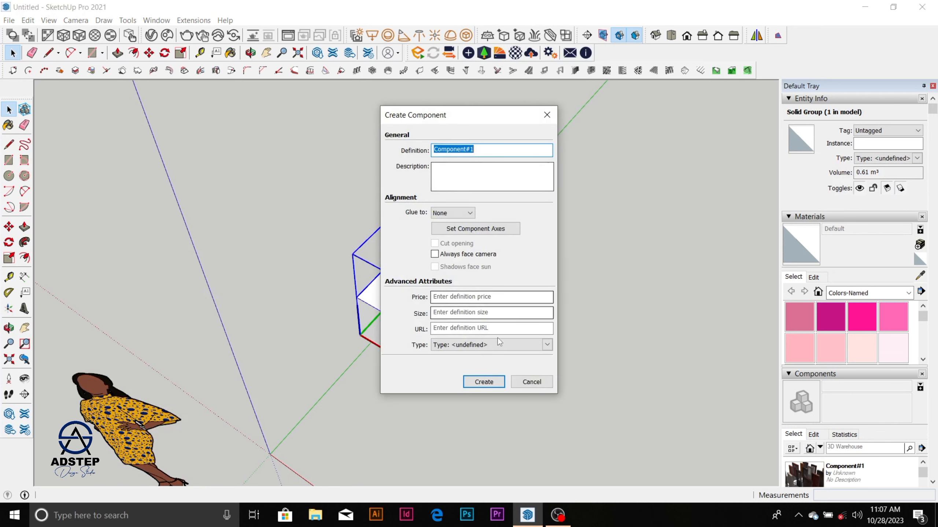
{"action": "left_click_drag", "start_coordinate": [487, 147], "coordinate": [430, 152]}
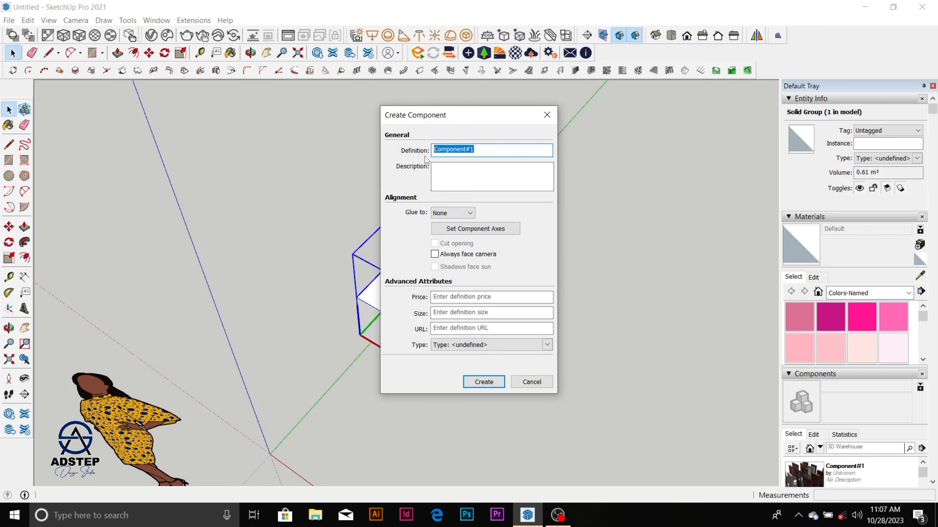
{"action": "type", "text": "c"}
{"action": "key", "text": "BackSpace"}
{"action": "type", "text": "Pra 1"}
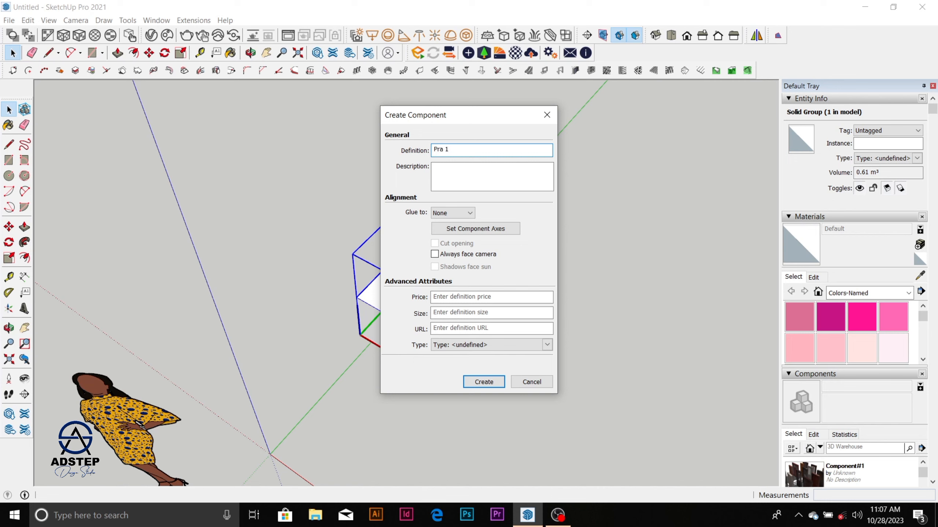
{"action": "left_click", "coordinate": [495, 383]}
Step: Examine the in-model component list for the Pra 1 entry and compare it with the block in the model
{"action": "scroll", "coordinate": [839, 355], "scroll_direction": "down", "scroll_amount": 4}
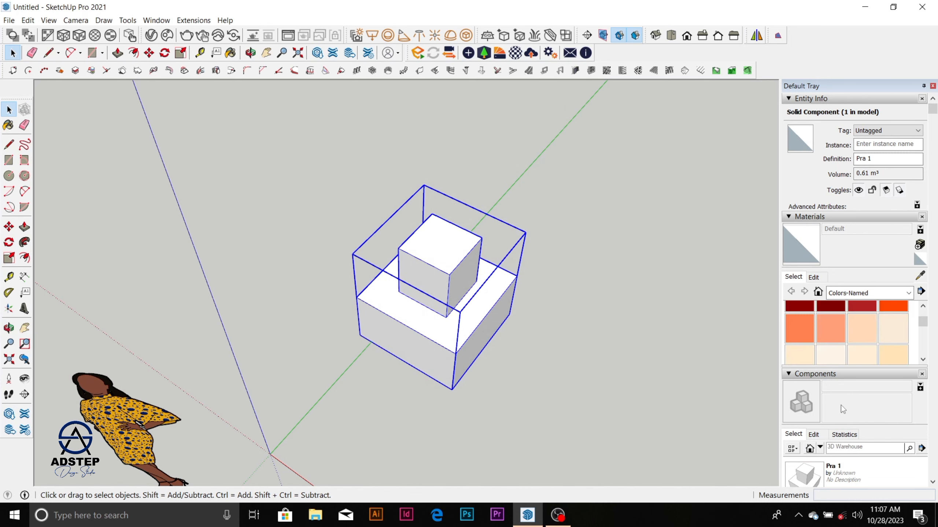
{"action": "scroll", "coordinate": [841, 405], "scroll_direction": "down", "scroll_amount": 3}
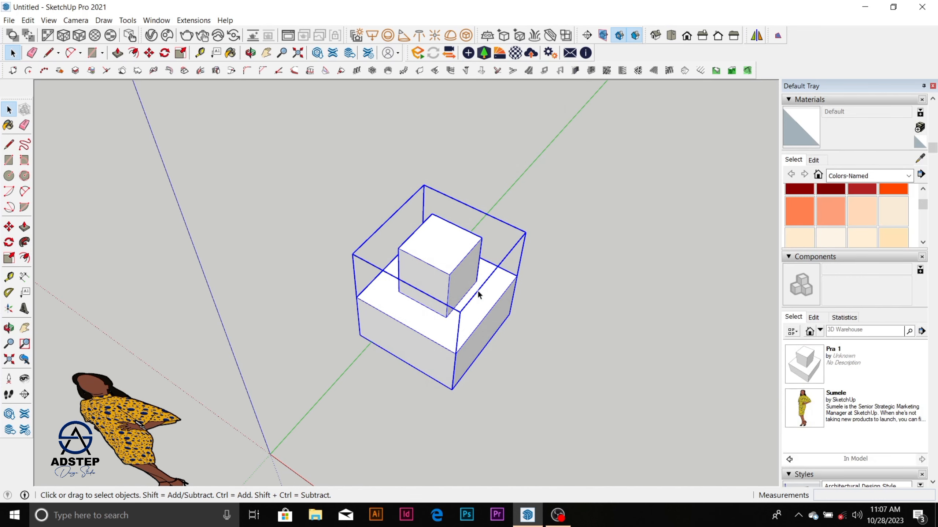
{"action": "scroll", "coordinate": [479, 295], "scroll_direction": "down", "scroll_amount": 2}
{"action": "scroll", "coordinate": [431, 296], "scroll_direction": "up", "scroll_amount": 3}
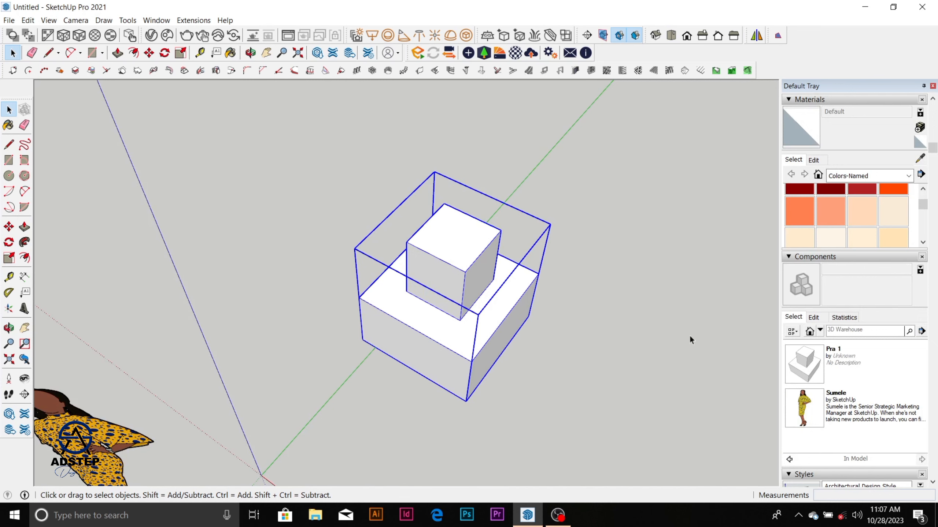
{"action": "scroll", "coordinate": [419, 246], "scroll_direction": "down", "scroll_amount": 2}
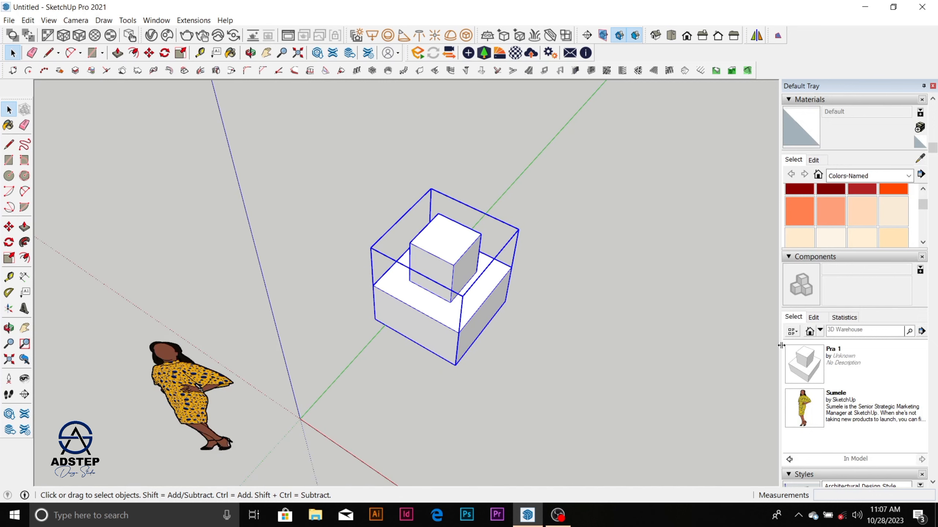
{"action": "scroll", "coordinate": [601, 277], "scroll_direction": "down", "scroll_amount": 1}
{"action": "left_click", "coordinate": [601, 277]}
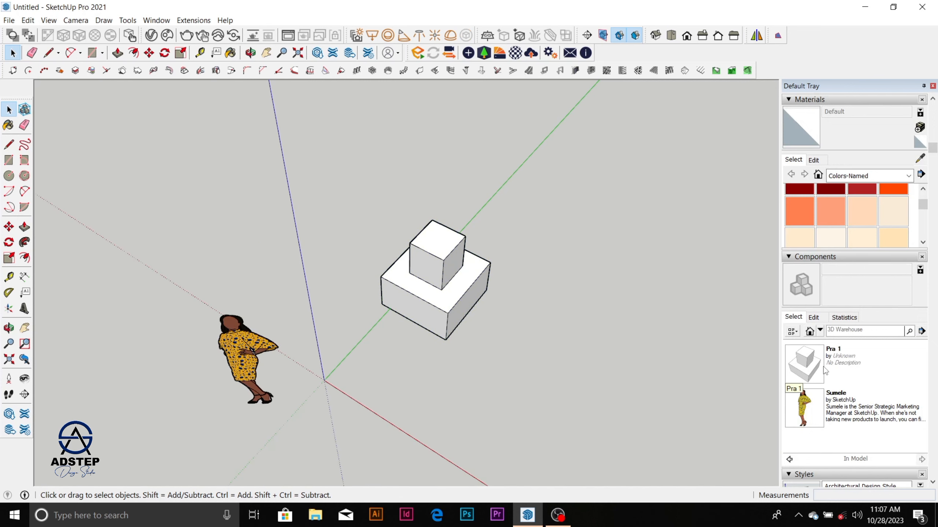
{"action": "scroll", "coordinate": [452, 286], "scroll_direction": "down", "scroll_amount": 3}
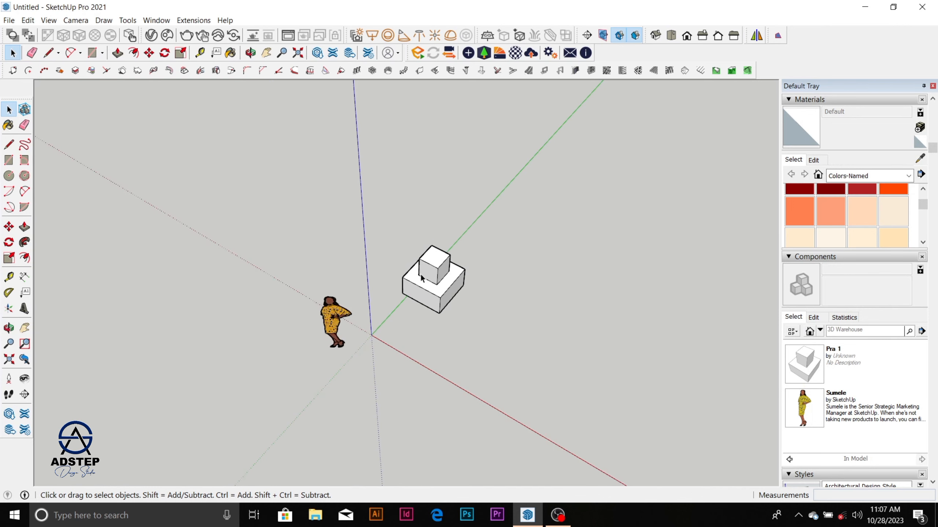
{"action": "scroll", "coordinate": [453, 286], "scroll_direction": "up", "scroll_amount": 3}
{"action": "left_click", "coordinate": [455, 290]}
{"action": "scroll", "coordinate": [516, 292], "scroll_direction": "down", "scroll_amount": 1}
Step: Insert a second instance of the Pra 1 component farther along the green axis, behind the original block
{"action": "left_click", "coordinate": [804, 364]}
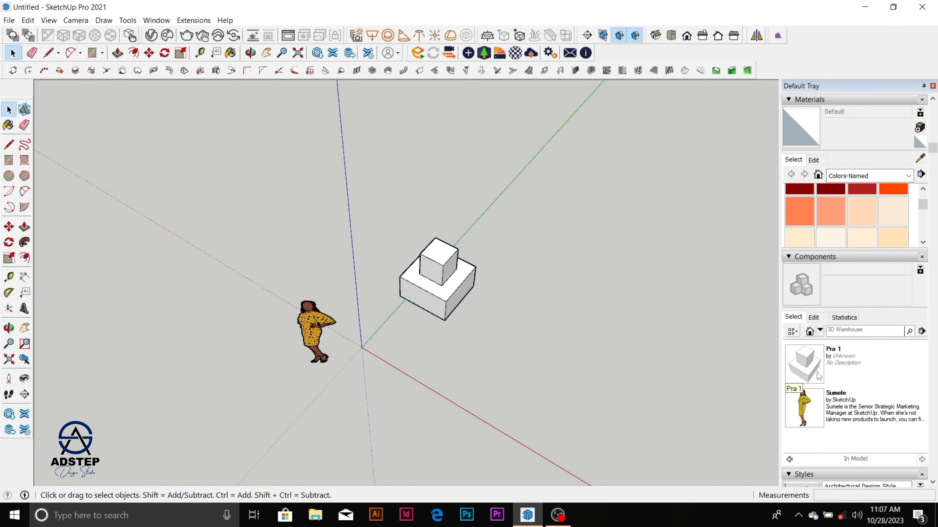
{"action": "left_click", "coordinate": [554, 163]}
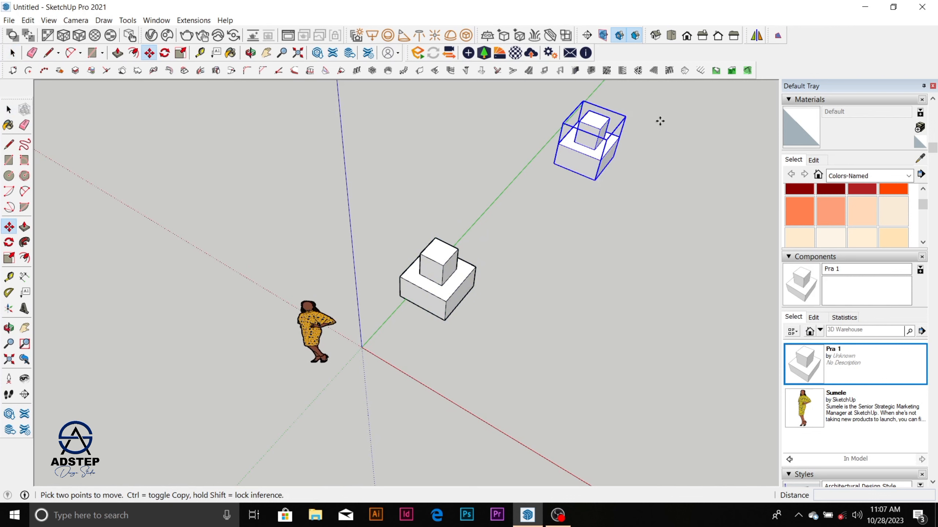
{"action": "key", "text": "Escape"}
{"action": "scroll", "coordinate": [491, 192], "scroll_direction": "down", "scroll_amount": 2}
{"action": "scroll", "coordinate": [572, 122], "scroll_direction": "up", "scroll_amount": 4}
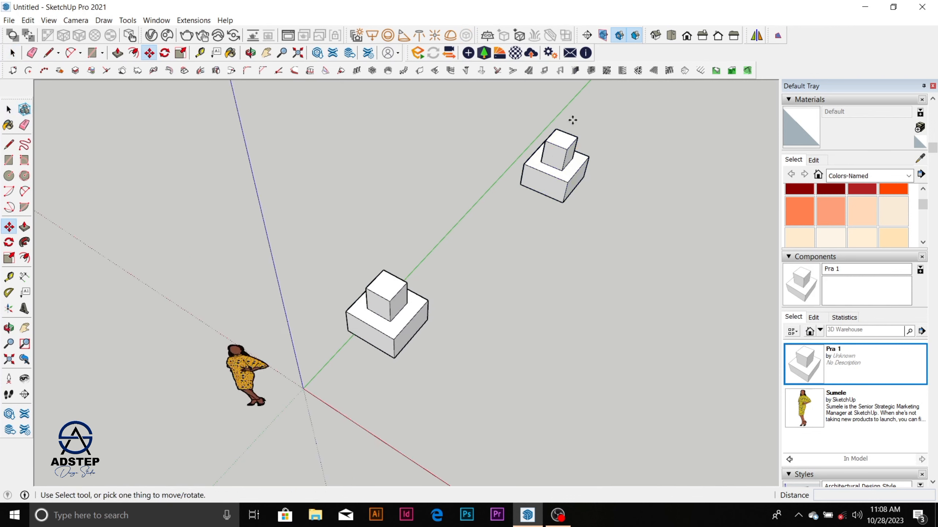
{"action": "key", "text": "space"}
{"action": "scroll", "coordinate": [593, 157], "scroll_direction": "up", "scroll_amount": 2}
{"action": "scroll", "coordinate": [343, 246], "scroll_direction": "down", "scroll_amount": 3}
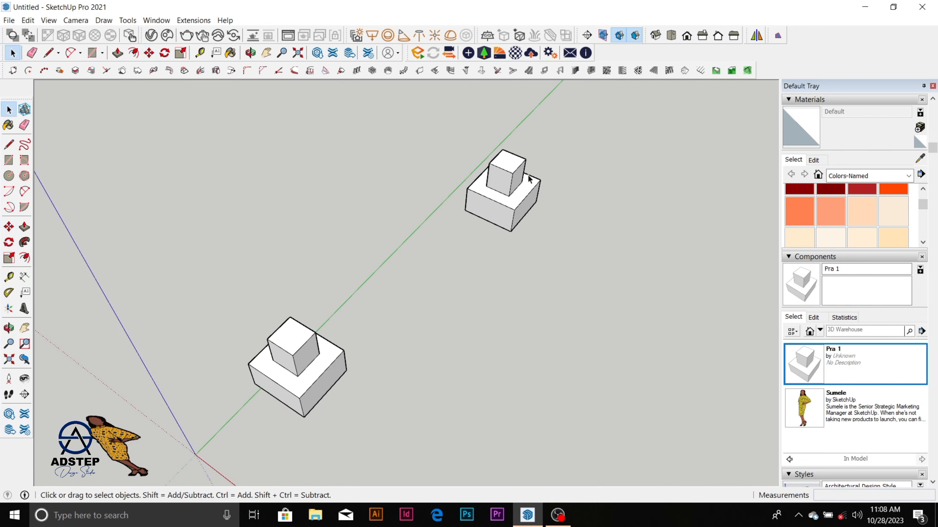
{"action": "scroll", "coordinate": [495, 173], "scroll_direction": "up", "scroll_amount": 5}
{"action": "scroll", "coordinate": [487, 187], "scroll_direction": "down", "scroll_amount": 3}
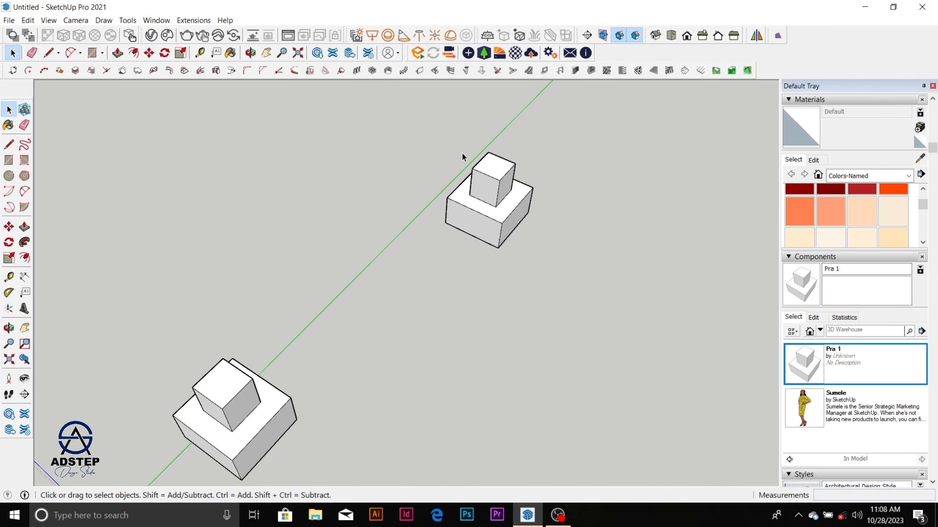
{"action": "scroll", "coordinate": [462, 157], "scroll_direction": "down", "scroll_amount": 3}
{"action": "scroll", "coordinate": [338, 316], "scroll_direction": "up", "scroll_amount": 5}
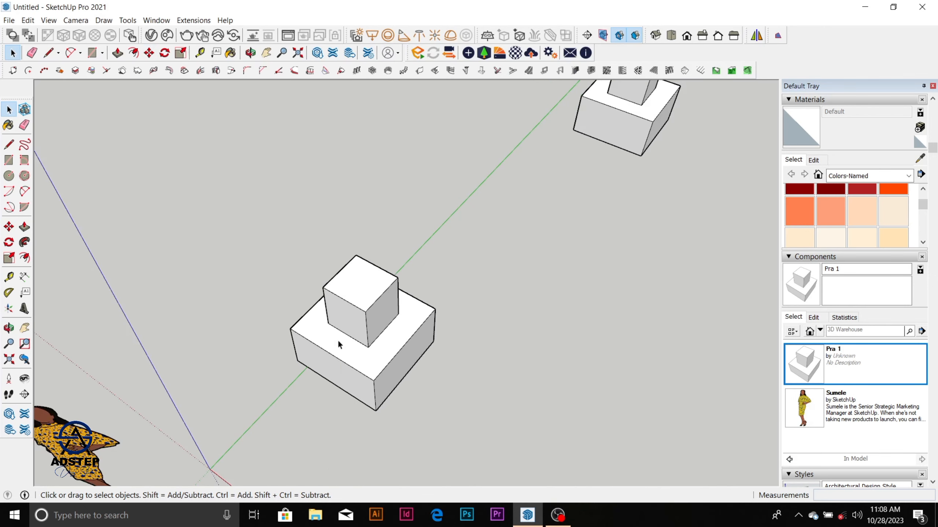
{"action": "scroll", "coordinate": [392, 309], "scroll_direction": "down", "scroll_amount": 3}
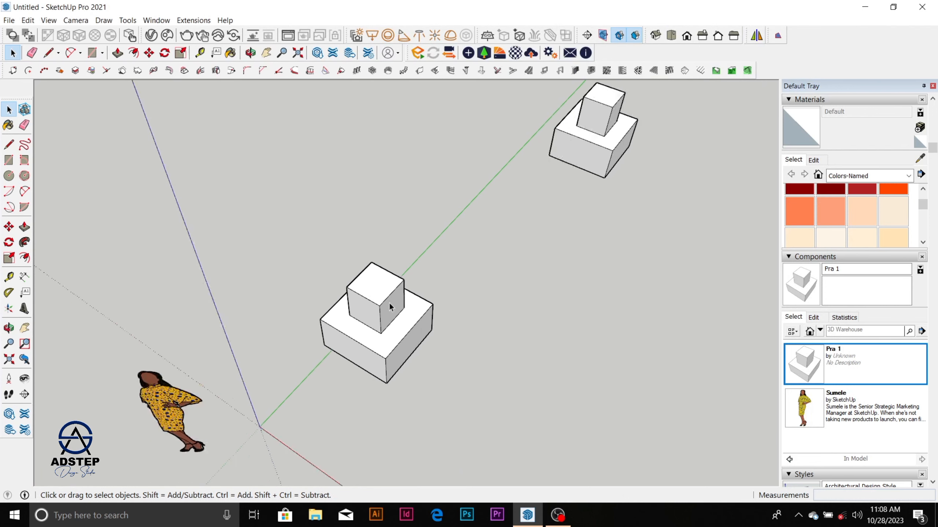
{"action": "scroll", "coordinate": [369, 306], "scroll_direction": "up", "scroll_amount": 5}
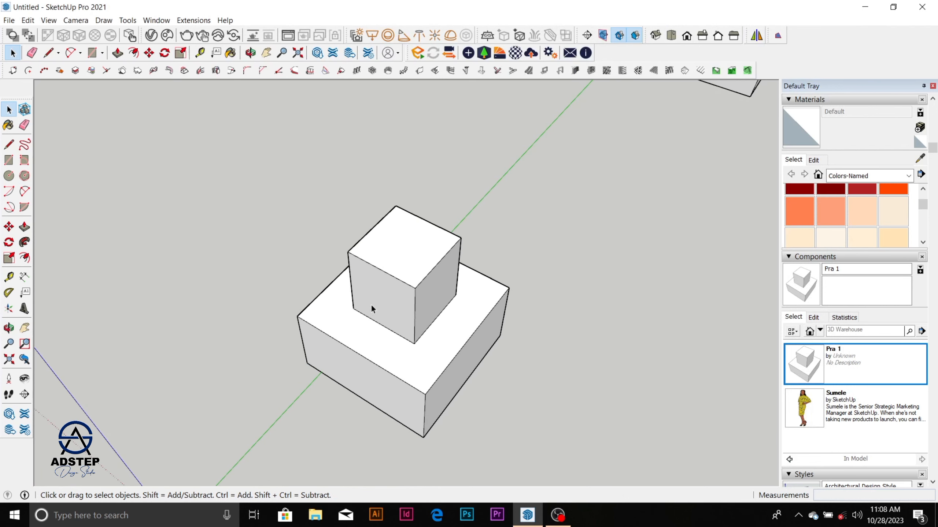
{"action": "scroll", "coordinate": [371, 309], "scroll_direction": "down", "scroll_amount": 5}
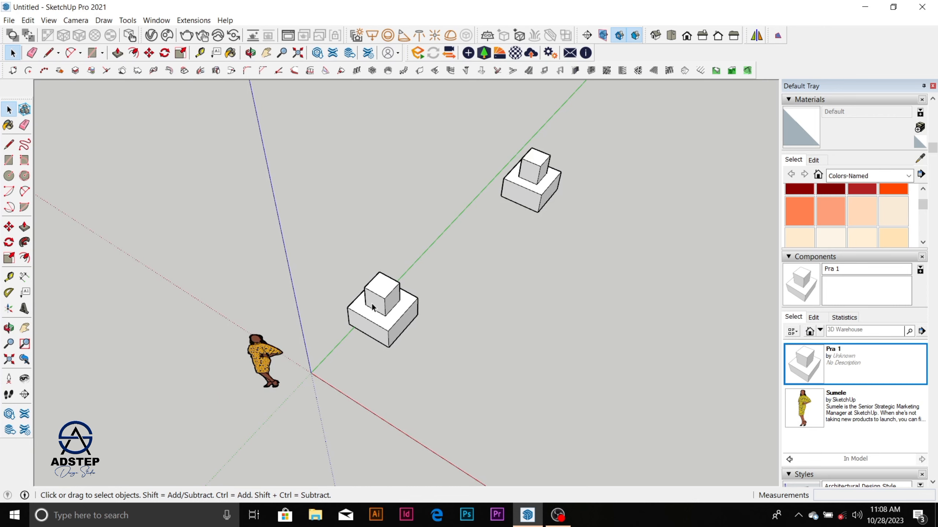
{"action": "scroll", "coordinate": [372, 305], "scroll_direction": "up", "scroll_amount": 10}
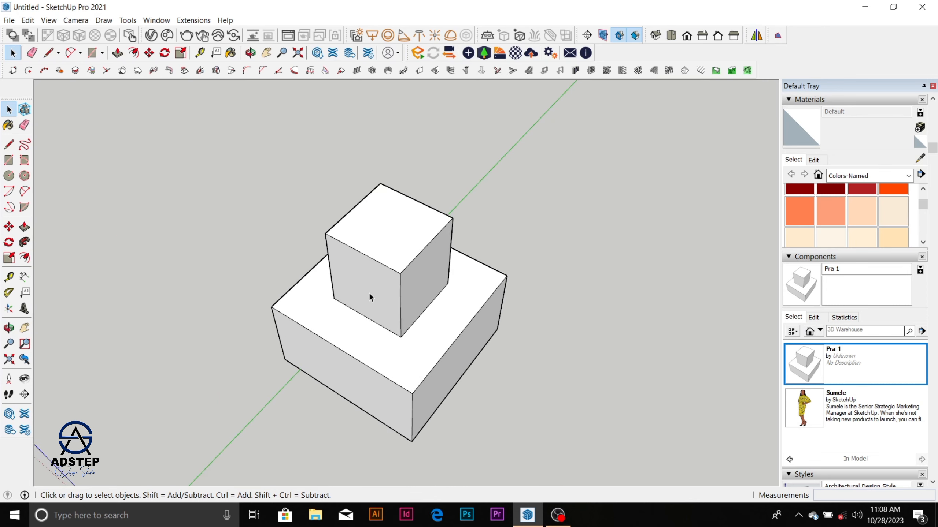
{"action": "middle_click_drag", "start_coordinate": [370, 296], "coordinate": [424, 292]}
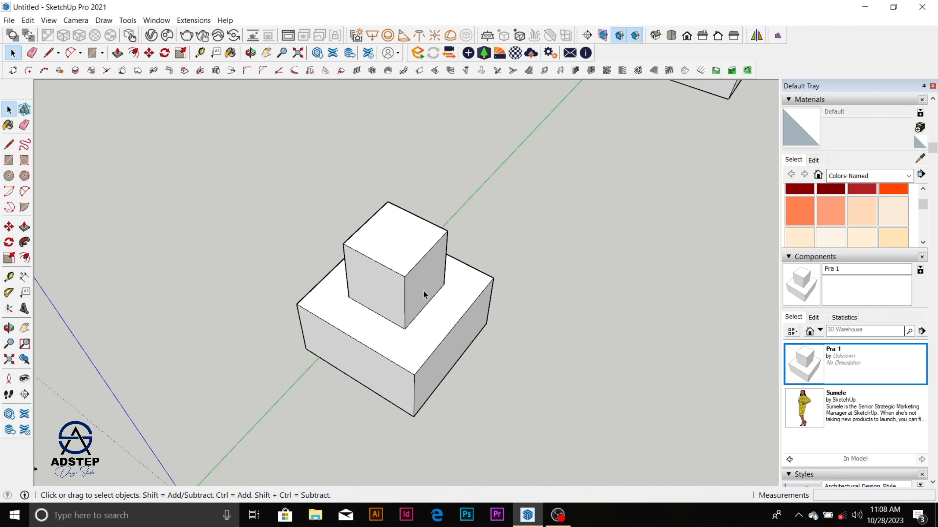
{"action": "scroll", "coordinate": [424, 291], "scroll_direction": "down", "scroll_amount": 5}
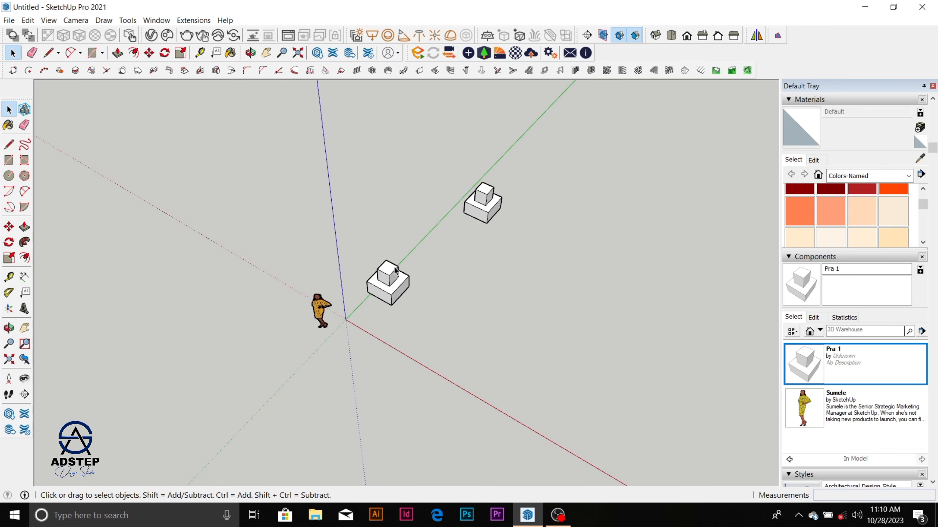
{"action": "scroll", "coordinate": [483, 236], "scroll_direction": "up", "scroll_amount": 2}
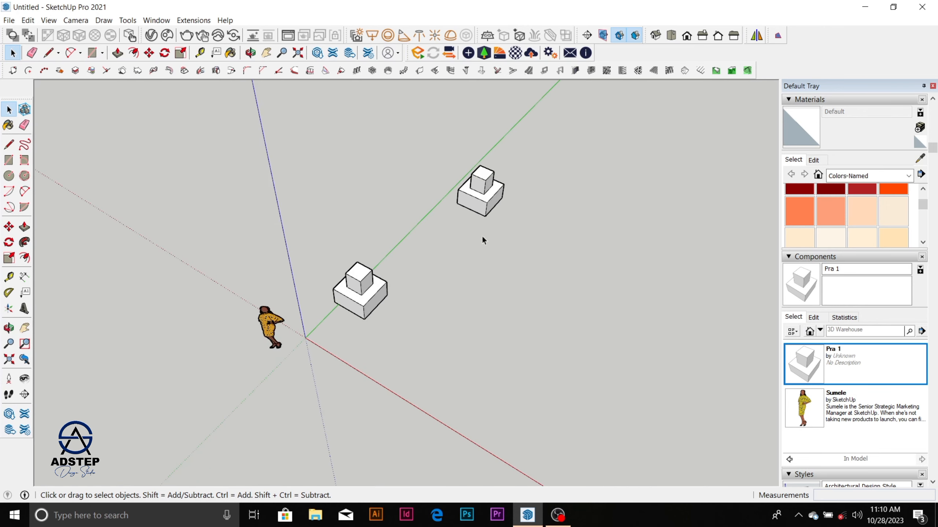
{"action": "scroll", "coordinate": [353, 247], "scroll_direction": "down", "scroll_amount": 2}
{"action": "scroll", "coordinate": [443, 213], "scroll_direction": "up", "scroll_amount": 3}
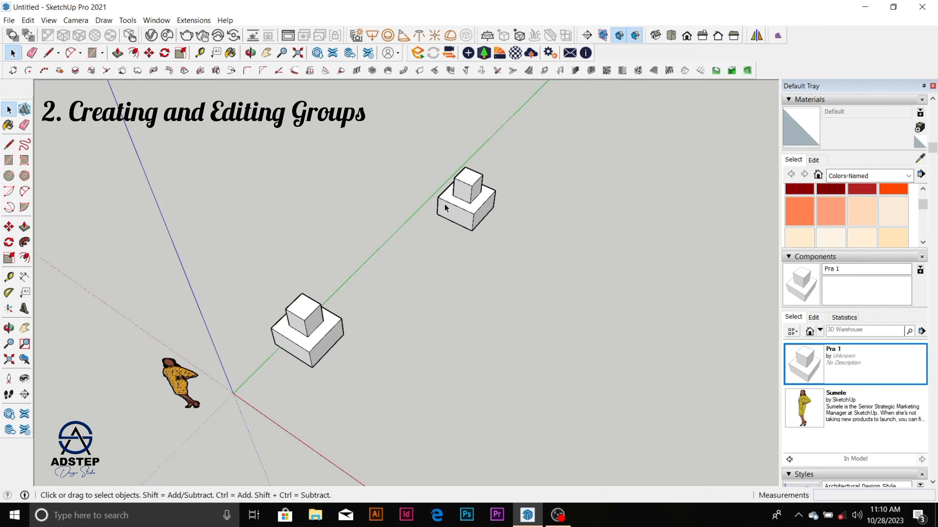
{"action": "scroll", "coordinate": [266, 229], "scroll_direction": "down", "scroll_amount": 2}
{"action": "scroll", "coordinate": [331, 335], "scroll_direction": "up", "scroll_amount": 2}
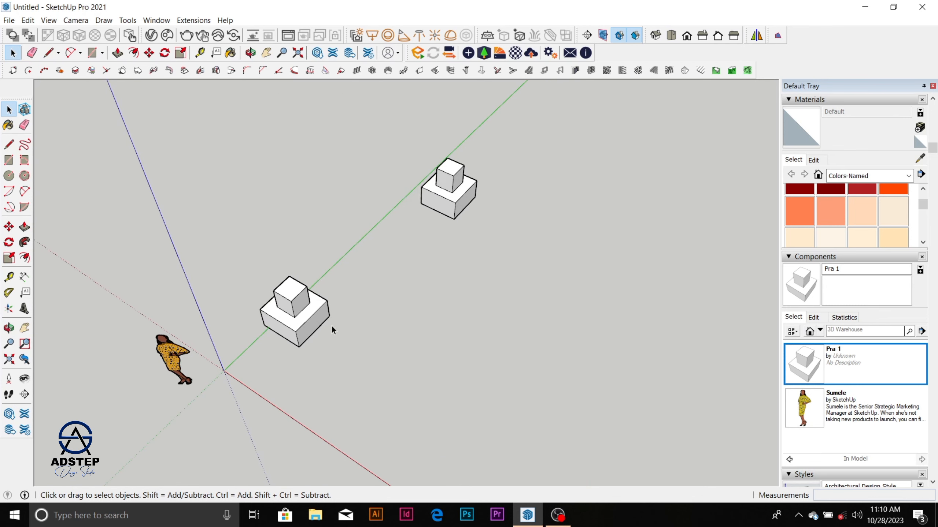
{"action": "scroll", "coordinate": [252, 283], "scroll_direction": "down", "scroll_amount": 2}
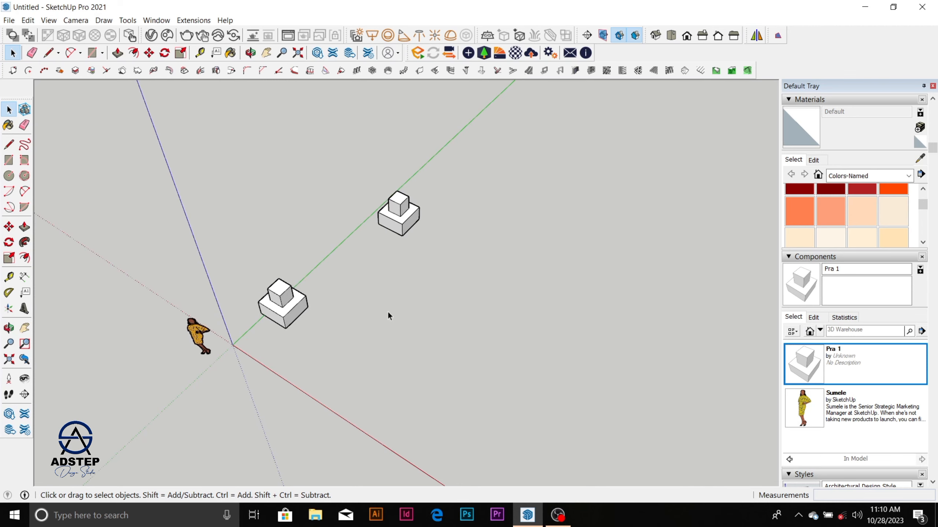
{"action": "scroll", "coordinate": [386, 310], "scroll_direction": "up", "scroll_amount": 2}
{"action": "scroll", "coordinate": [278, 335], "scroll_direction": "down", "scroll_amount": 1}
{"action": "scroll", "coordinate": [317, 354], "scroll_direction": "up", "scroll_amount": 2}
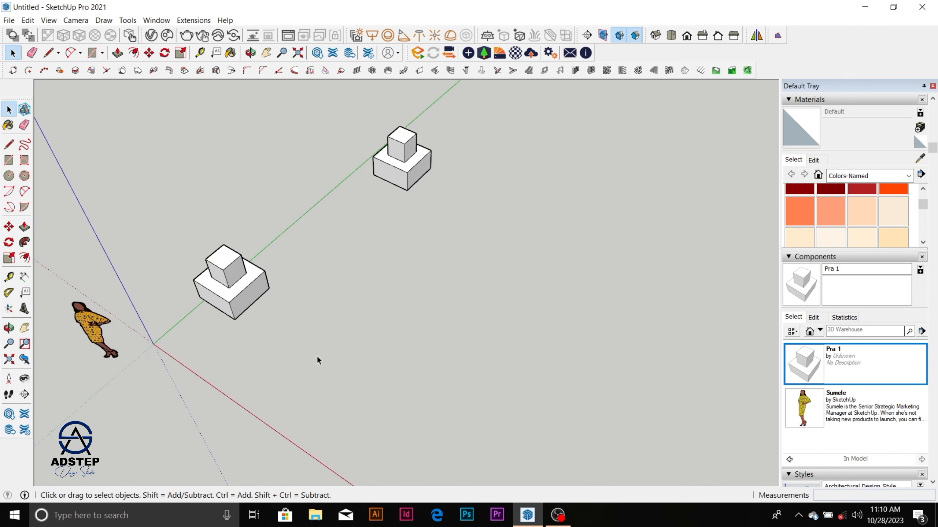
{"action": "scroll", "coordinate": [271, 275], "scroll_direction": "down", "scroll_amount": 1}
{"action": "scroll", "coordinate": [432, 371], "scroll_direction": "up", "scroll_amount": 2}
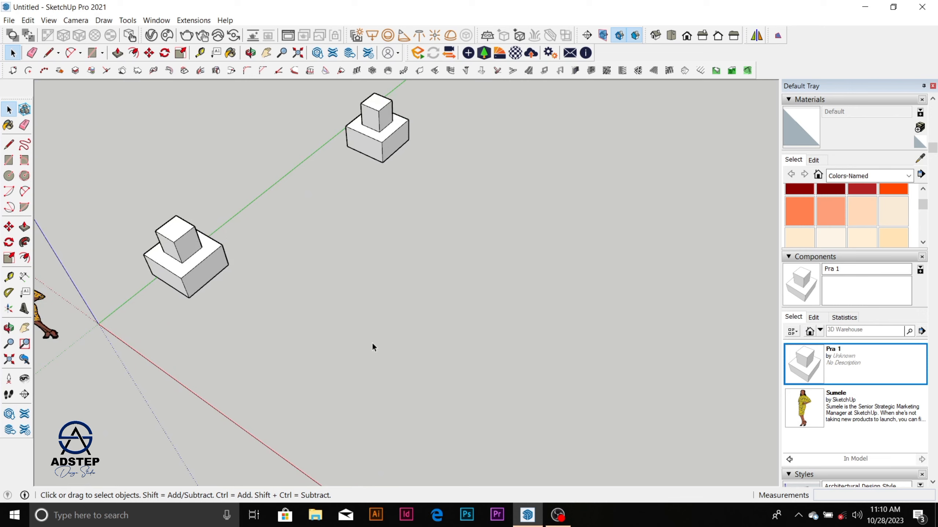
Step: Draw a rectangle about 1440 by 890 mm on the ground, in the empty area beside the two blocks
{"action": "key", "text": "r"}
{"action": "left_click", "coordinate": [357, 309]}
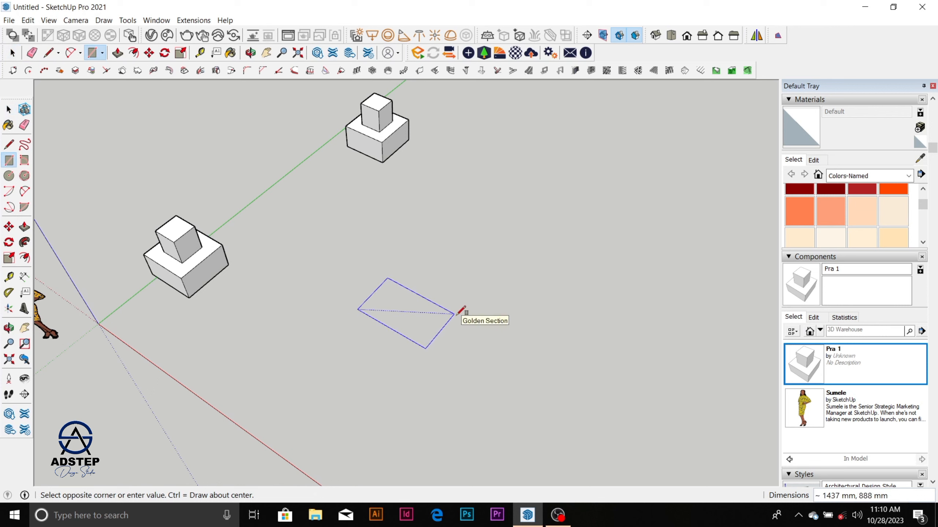
{"action": "left_click", "coordinate": [461, 315]}
{"action": "key", "text": "space"}
Step: Reverse the new rectangle's face so its front side points up, and clear the selection
{"action": "scroll", "coordinate": [398, 338], "scroll_direction": "up", "scroll_amount": 2}
{"action": "left_click", "coordinate": [419, 312]}
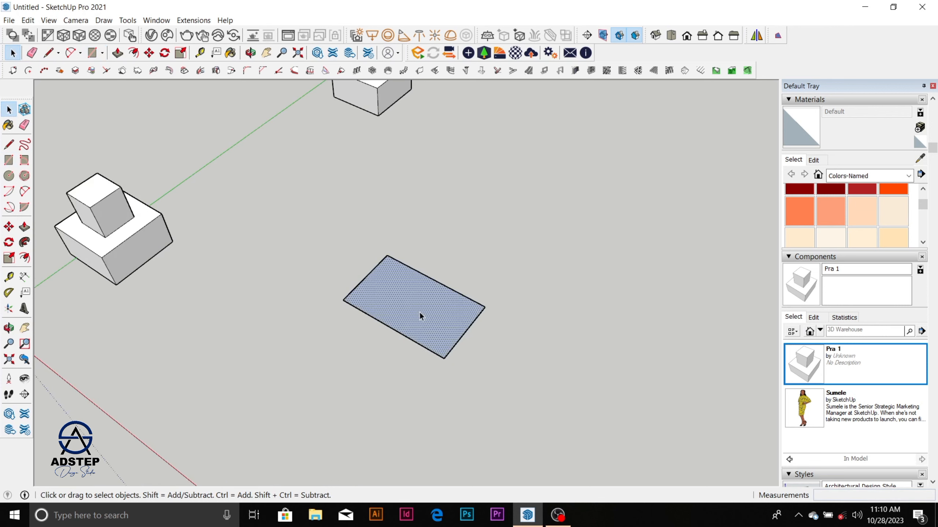
{"action": "right_click", "coordinate": [419, 312]}
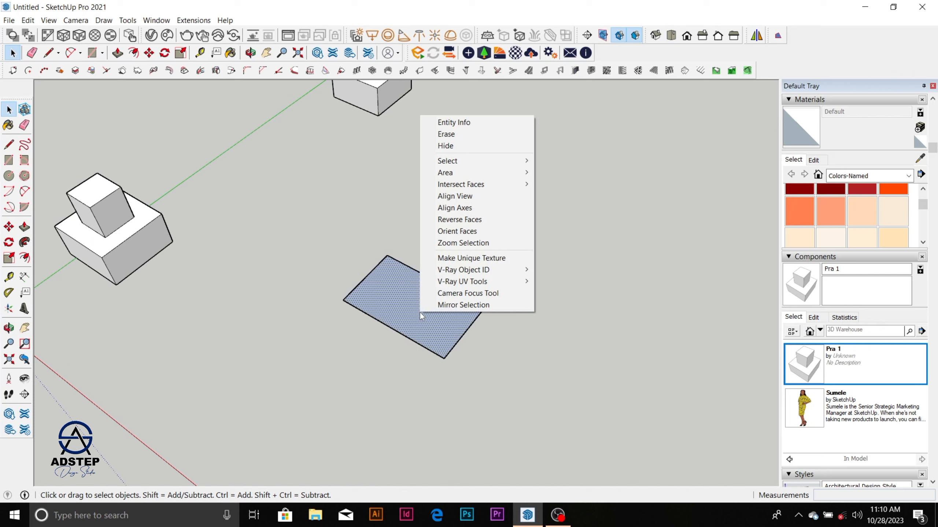
{"action": "left_click", "coordinate": [462, 221]}
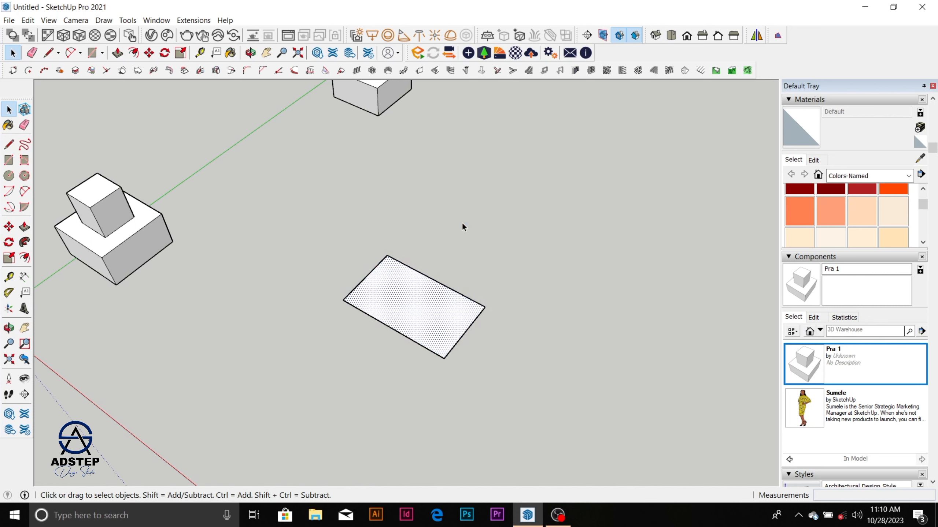
{"action": "scroll", "coordinate": [418, 322], "scroll_direction": "up", "scroll_amount": 2}
{"action": "scroll", "coordinate": [415, 336], "scroll_direction": "down", "scroll_amount": 2}
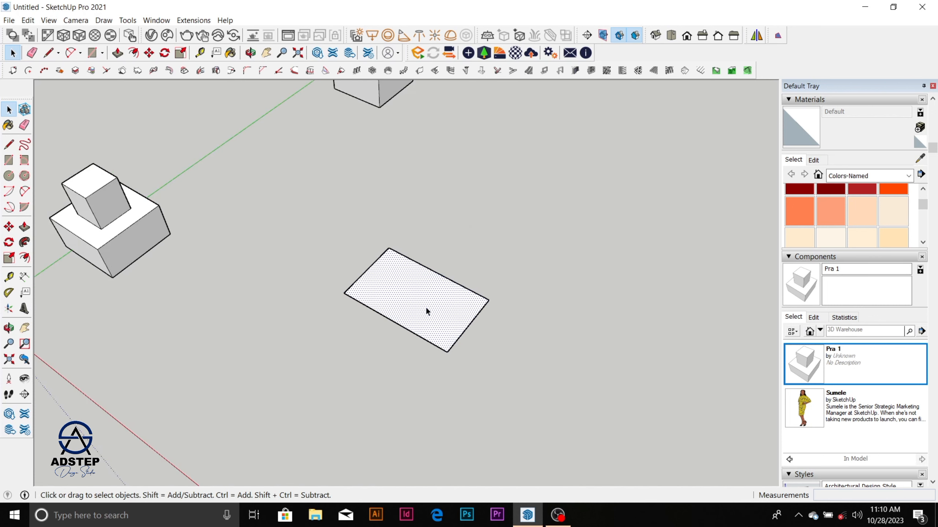
{"action": "left_click", "coordinate": [472, 268]}
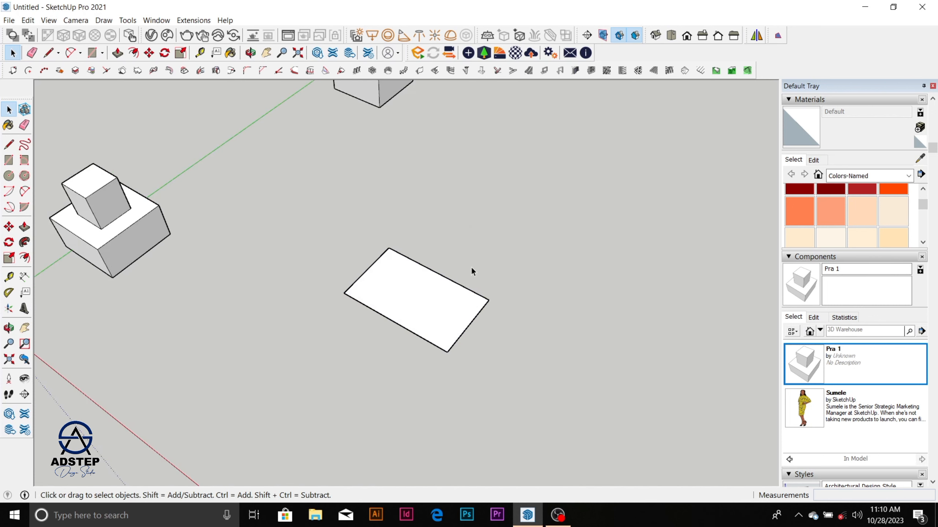
Step: Select only the rectangle's face and deselect it, twice, to examine what a single selection picks up
{"action": "left_click", "coordinate": [437, 316]}
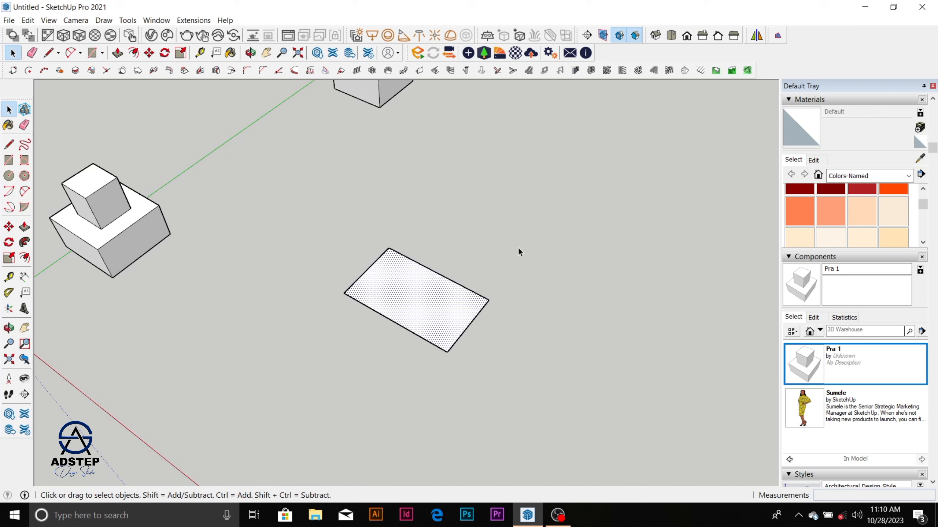
{"action": "left_click", "coordinate": [517, 248]}
{"action": "left_click", "coordinate": [437, 315]}
{"action": "scroll", "coordinate": [437, 316], "scroll_direction": "down", "scroll_amount": 1}
{"action": "left_click", "coordinate": [476, 242]}
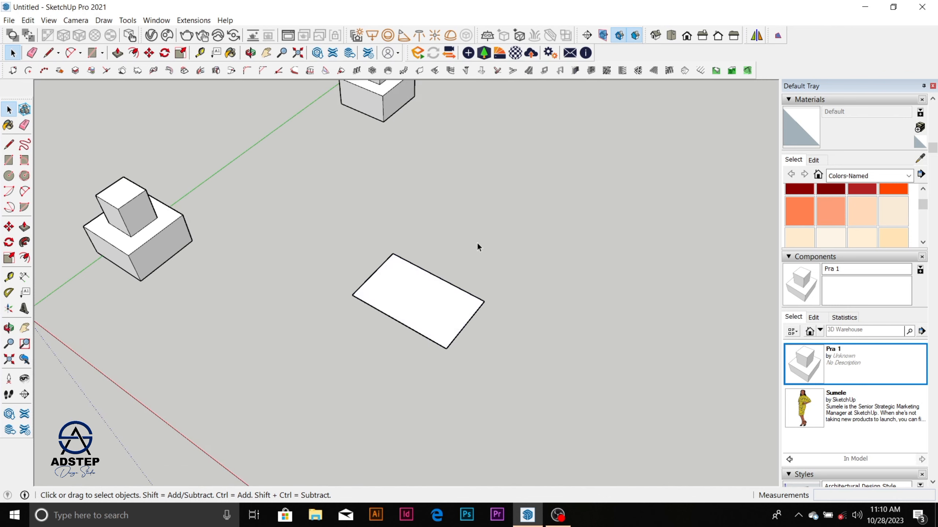
Step: Make a group from the rectangle's face and edges, clear the selection, and reselect the group as a single object
{"action": "left_click", "coordinate": [442, 301]}
{"action": "left_click_drag", "start_coordinate": [314, 225], "coordinate": [548, 383]}
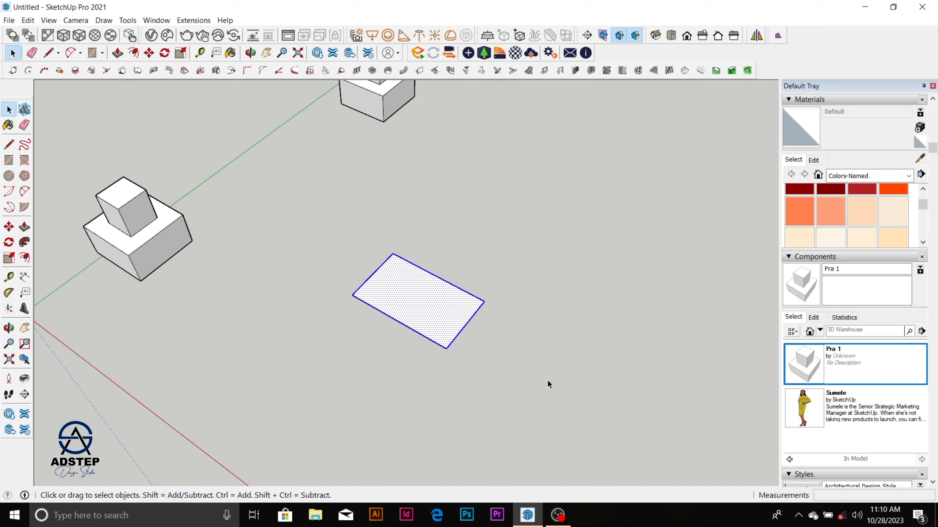
{"action": "right_click", "coordinate": [445, 312]}
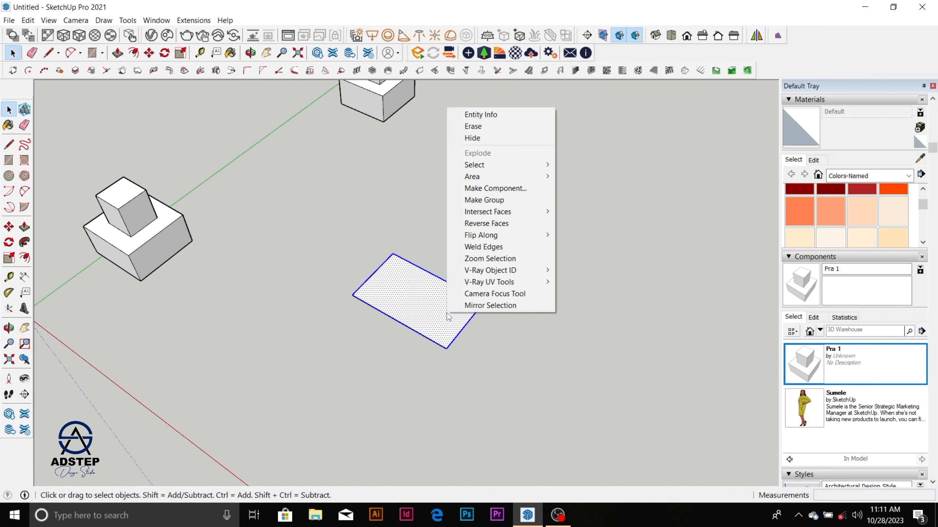
{"action": "left_click", "coordinate": [499, 201]}
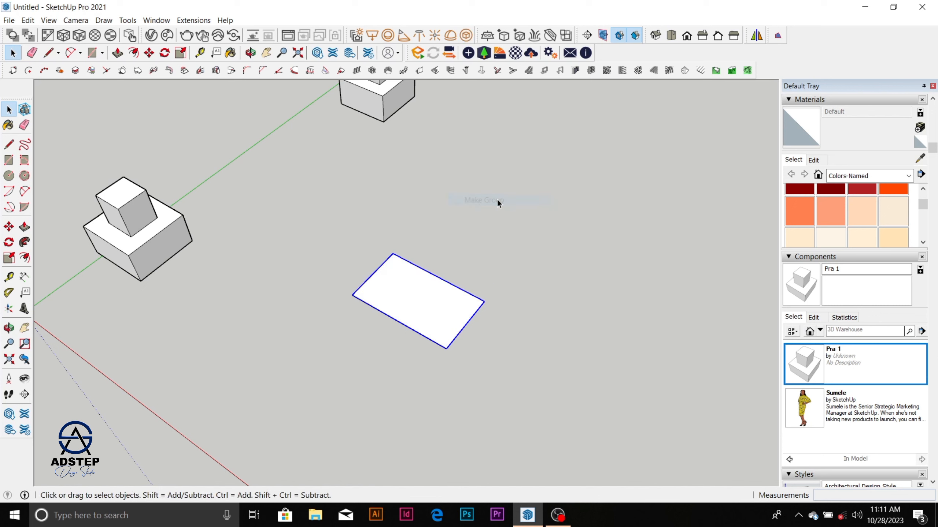
{"action": "left_click", "coordinate": [551, 281]}
{"action": "left_click", "coordinate": [458, 308]}
{"action": "middle_click_drag", "start_coordinate": [424, 297], "coordinate": [394, 289]}
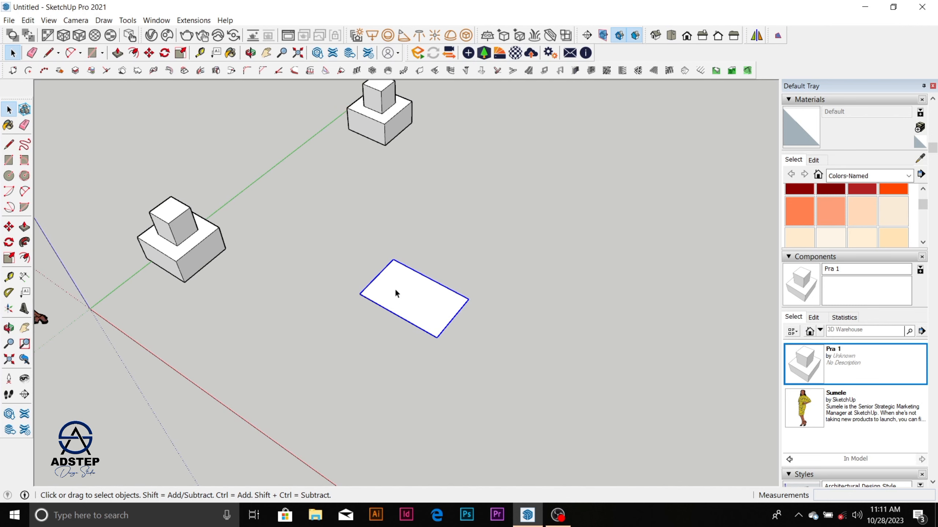
Step: Draw an ungrouped rectangle beside the group, select only its face for comparison, and delete the whole rectangle
{"action": "left_click", "coordinate": [614, 369]}
{"action": "key", "text": "r"}
{"action": "left_click", "coordinate": [559, 348]}
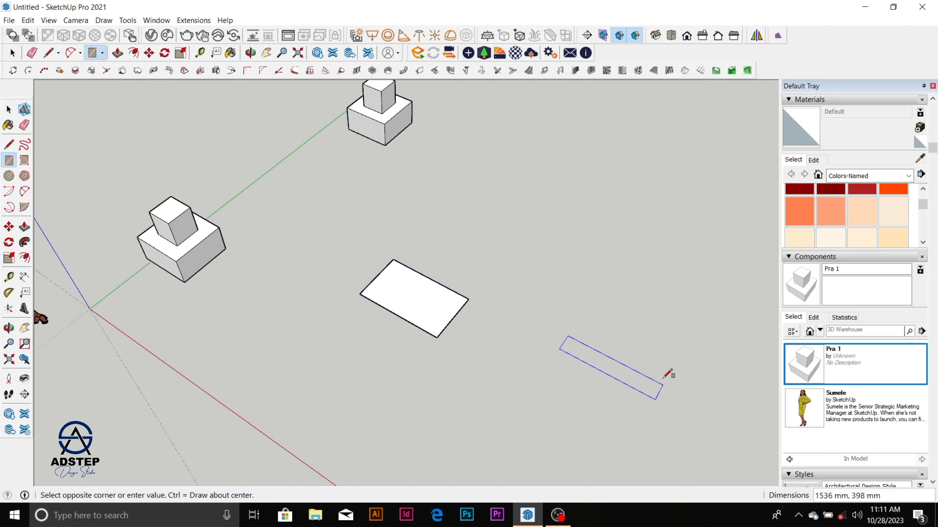
{"action": "left_click", "coordinate": [666, 354]}
{"action": "key", "text": "space"}
{"action": "left_click", "coordinate": [642, 367]}
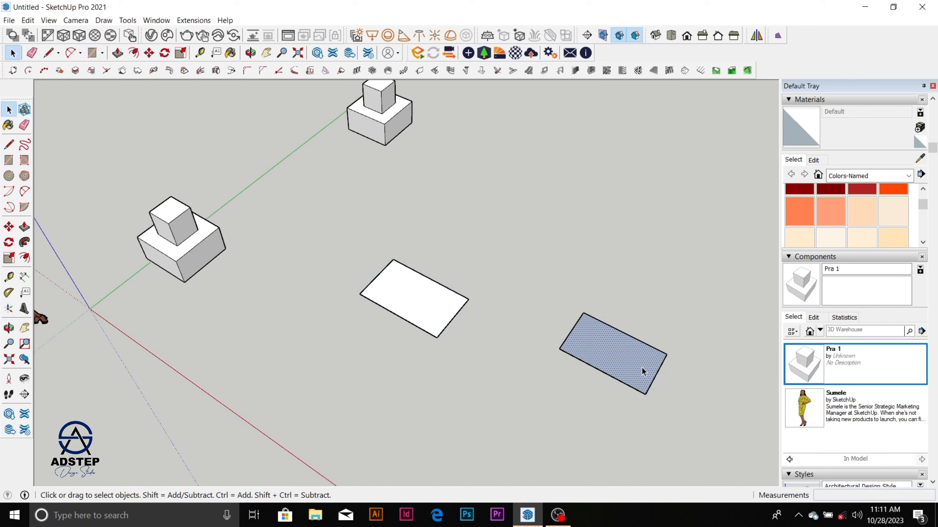
{"action": "double_click", "coordinate": [591, 365]}
{"action": "key", "text": "Delete"}
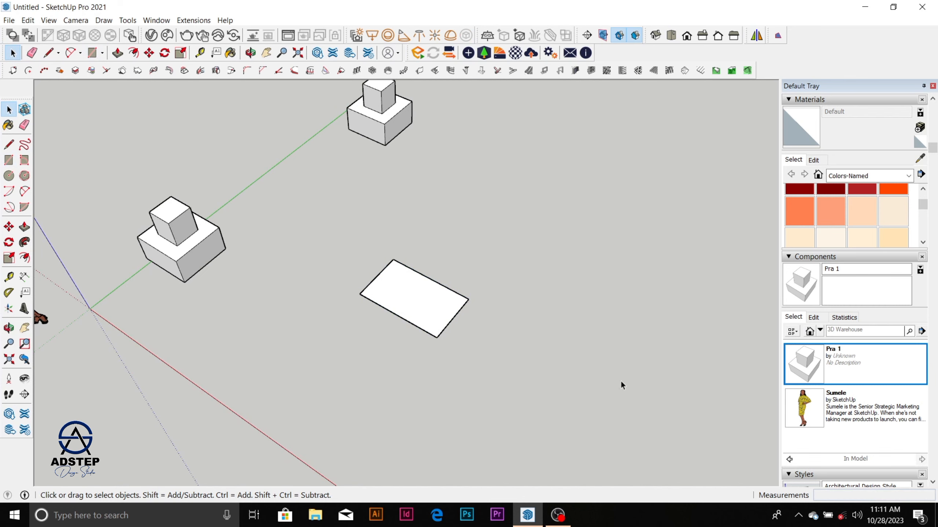
Step: Inside the rectangle's group, Push/Pull the face up about 1638 mm into a block, and close the group
{"action": "left_click", "coordinate": [429, 308]}
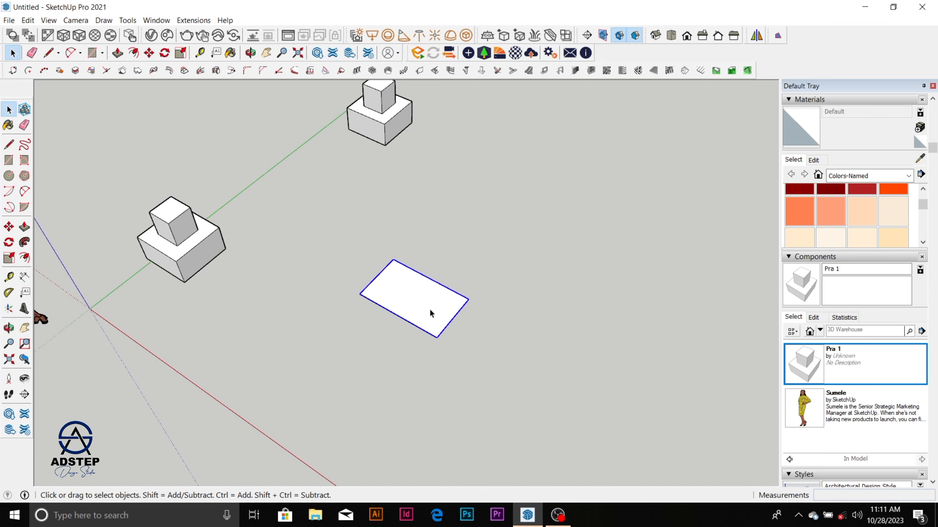
{"action": "scroll", "coordinate": [429, 308], "scroll_direction": "up", "scroll_amount": 3}
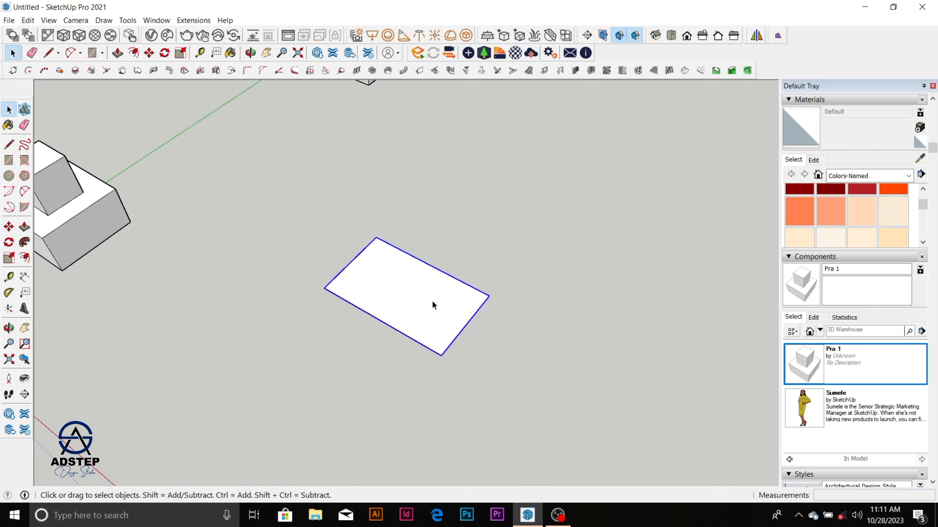
{"action": "double_click", "coordinate": [431, 296]}
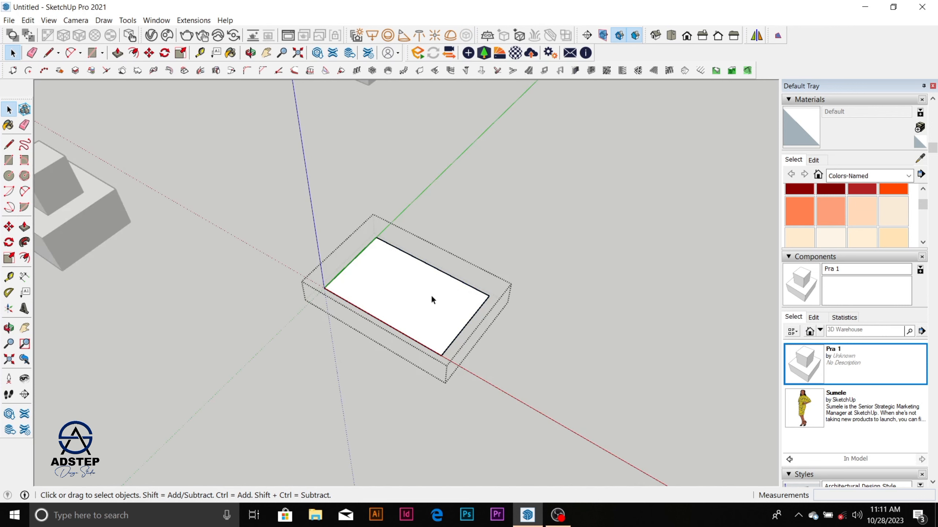
{"action": "left_click", "coordinate": [424, 298]}
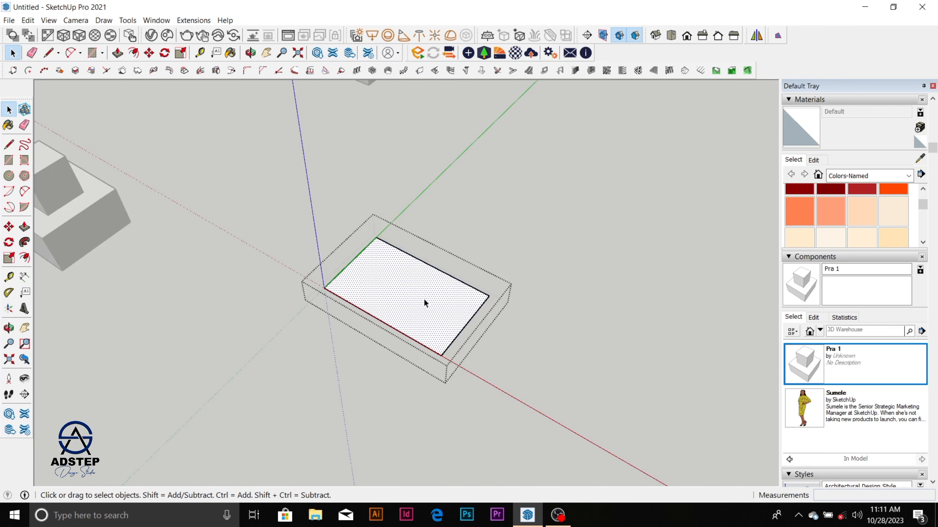
{"action": "key", "text": "p"}
{"action": "left_click", "coordinate": [423, 300]}
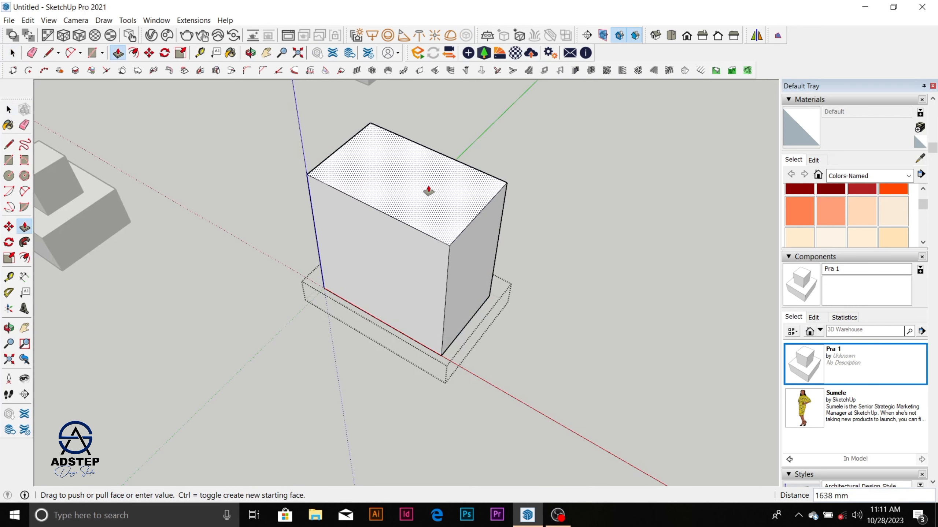
{"action": "left_click", "coordinate": [428, 190]}
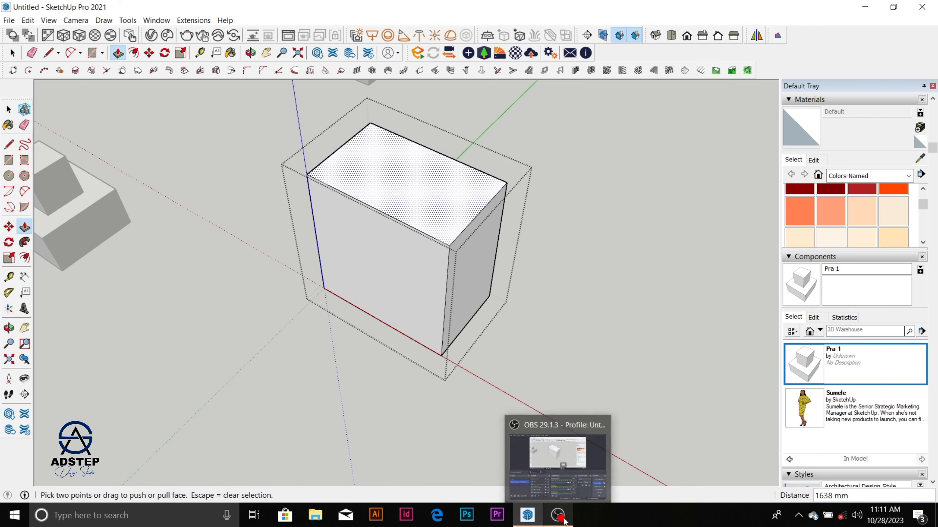
{"action": "scroll", "coordinate": [451, 249], "scroll_direction": "down", "scroll_amount": 3}
{"action": "key", "text": "space"}
{"action": "left_click", "coordinate": [551, 203]}
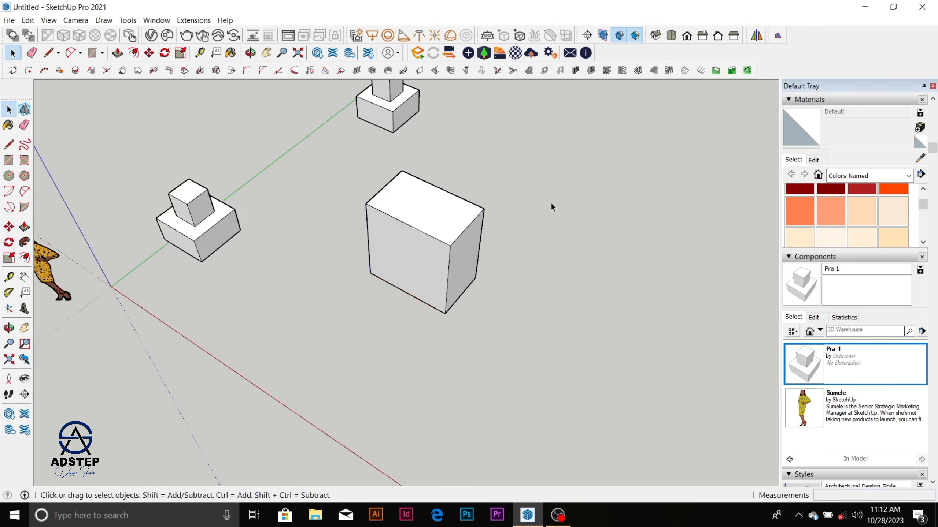
Step: Convert the grouped block into a component with the definition name pra 2, and clear the selection
{"action": "scroll", "coordinate": [543, 266], "scroll_direction": "down", "scroll_amount": 2}
{"action": "scroll", "coordinate": [485, 248], "scroll_direction": "up", "scroll_amount": 4}
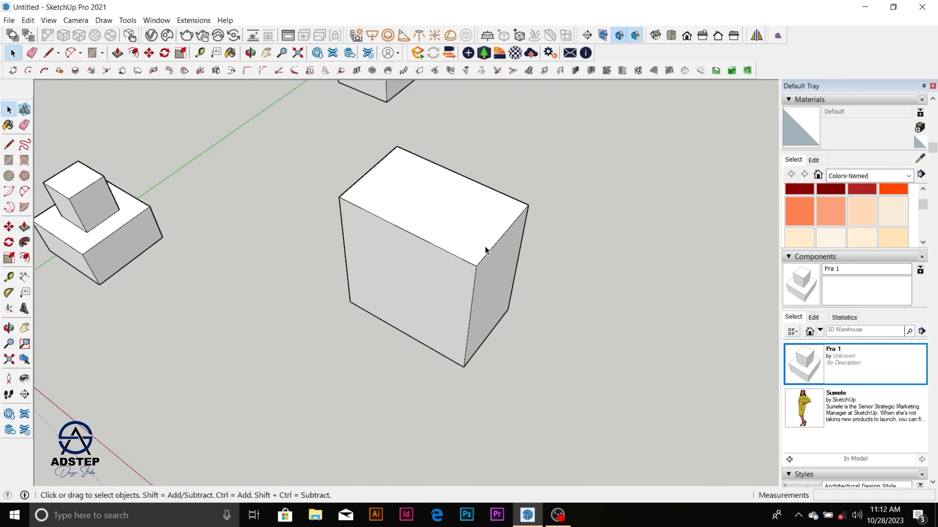
{"action": "scroll", "coordinate": [377, 230], "scroll_direction": "down", "scroll_amount": 3}
{"action": "left_click", "coordinate": [457, 231]}
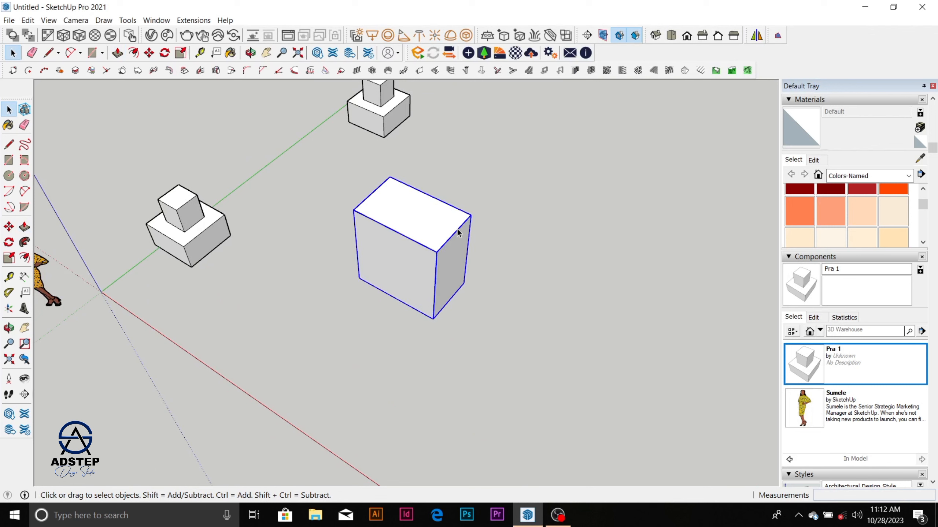
{"action": "right_click", "coordinate": [453, 231]}
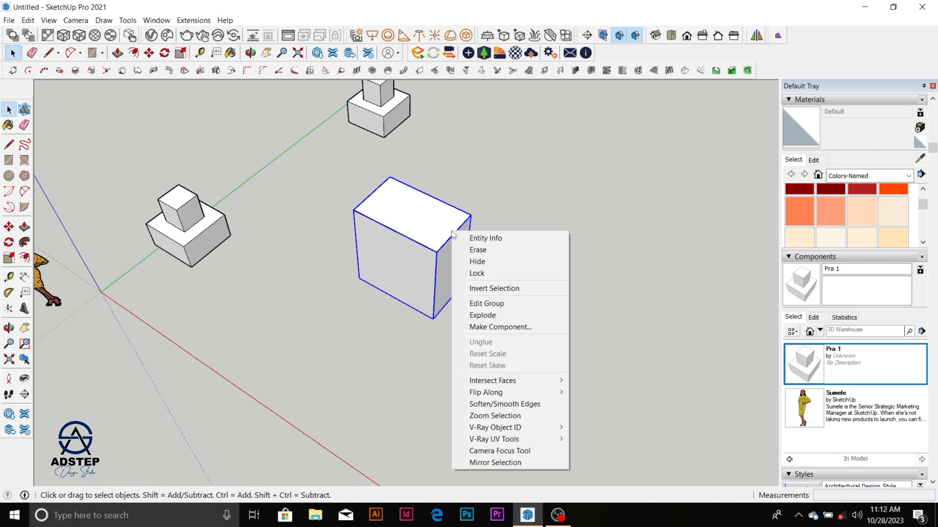
{"action": "left_click", "coordinate": [538, 327]}
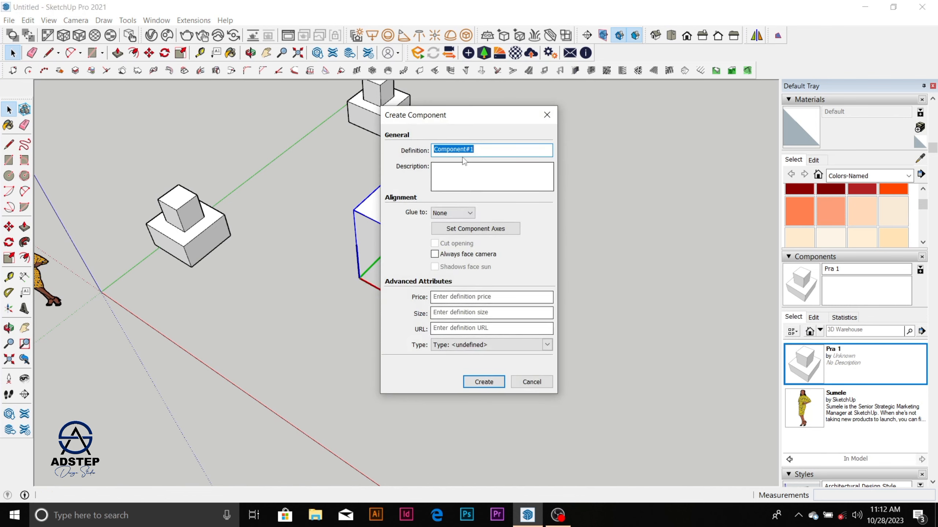
{"action": "type", "text": "pra 2"}
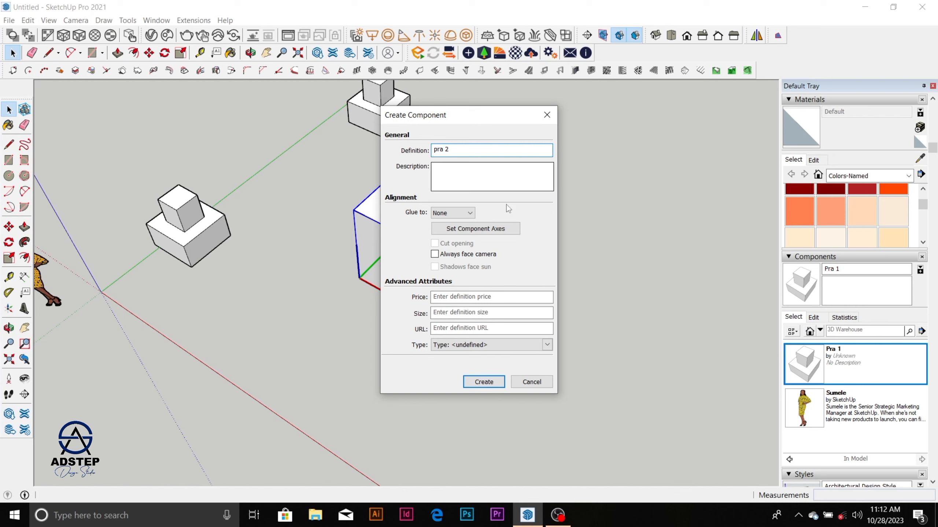
{"action": "left_click", "coordinate": [501, 383]}
{"action": "left_click", "coordinate": [523, 280]}
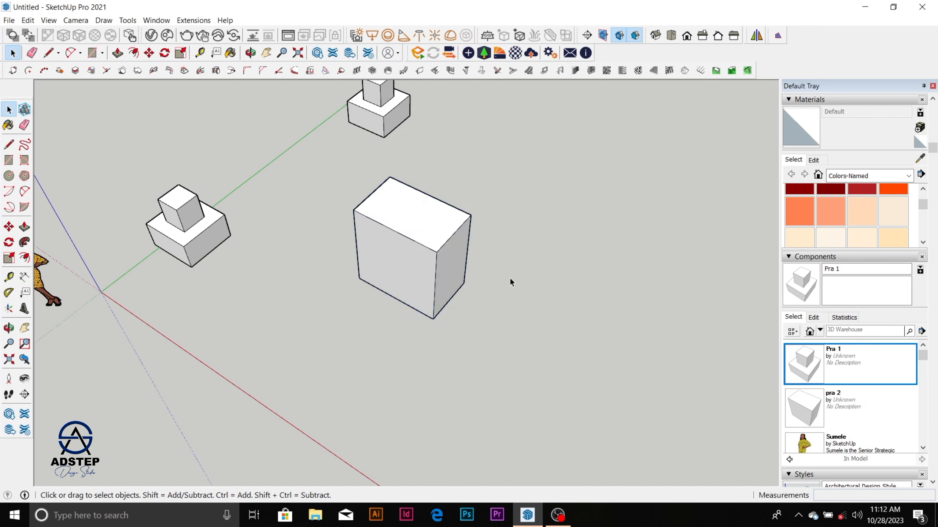
Step: Copy the pra 2 block by its lower corner to the empty area about 4239 mm away
{"action": "left_click", "coordinate": [451, 277]}
{"action": "scroll", "coordinate": [430, 264], "scroll_direction": "down", "scroll_amount": 3}
{"action": "scroll", "coordinate": [430, 259], "scroll_direction": "up", "scroll_amount": 2}
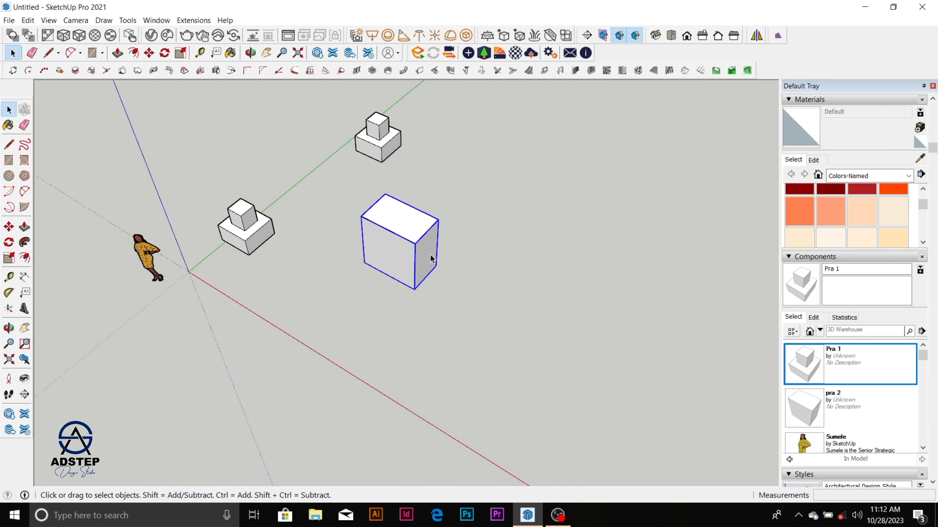
{"action": "scroll", "coordinate": [425, 255], "scroll_direction": "down", "scroll_amount": 2}
{"action": "scroll", "coordinate": [419, 240], "scroll_direction": "up", "scroll_amount": 3}
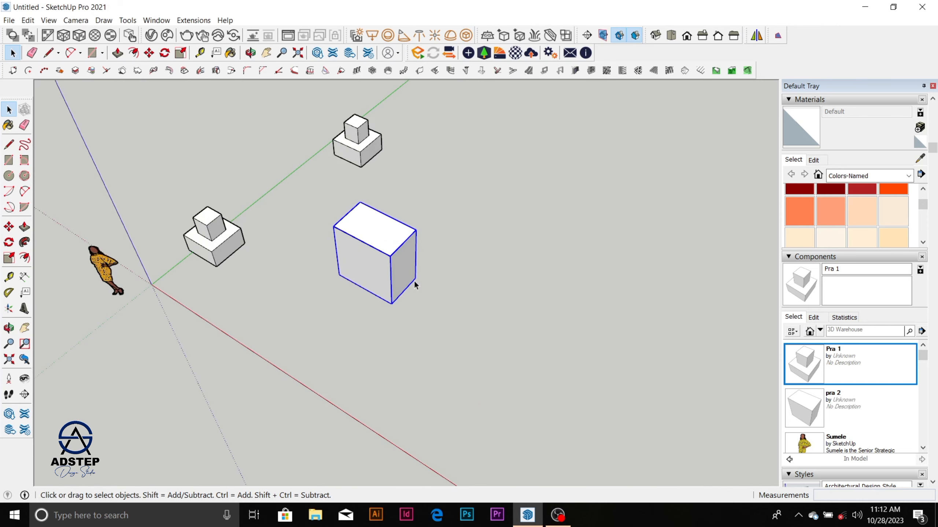
{"action": "scroll", "coordinate": [415, 283], "scroll_direction": "up", "scroll_amount": 1}
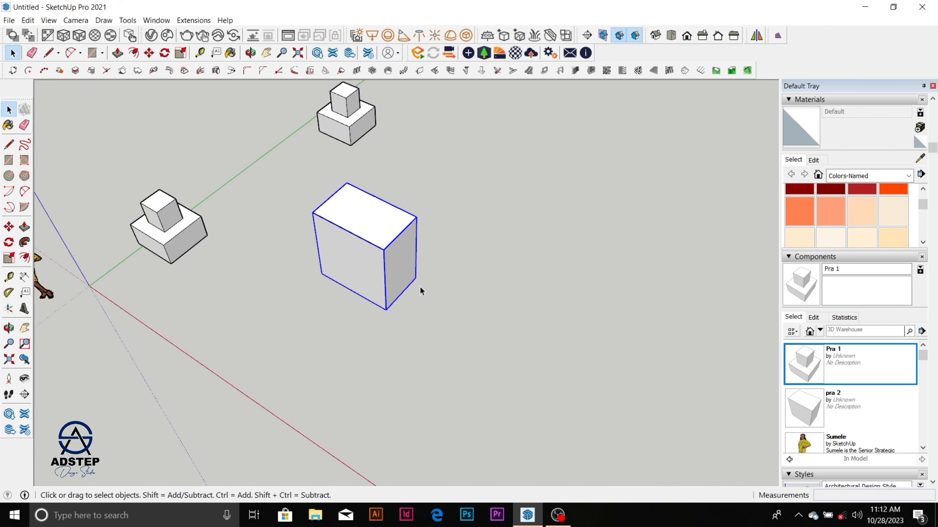
{"action": "key", "text": "m"}
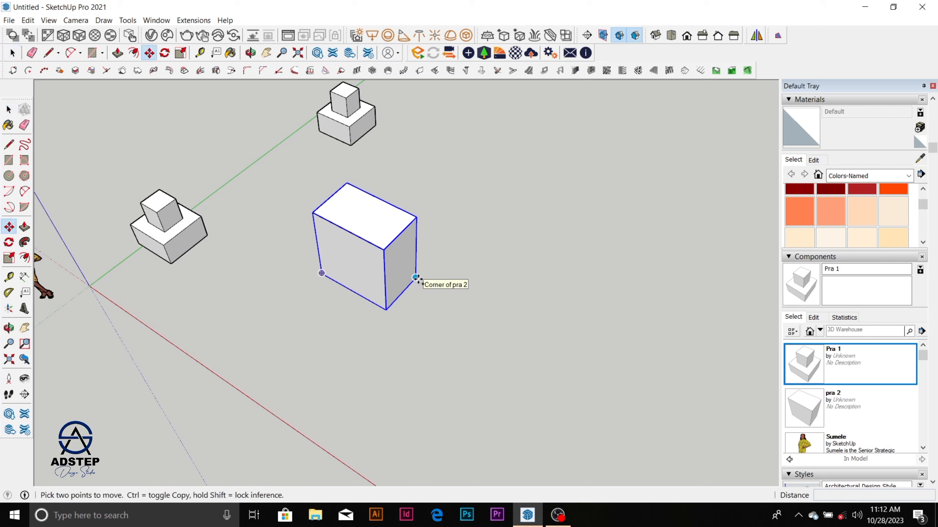
{"action": "left_click", "coordinate": [416, 278]}
{"action": "key", "text": "ctrl"}
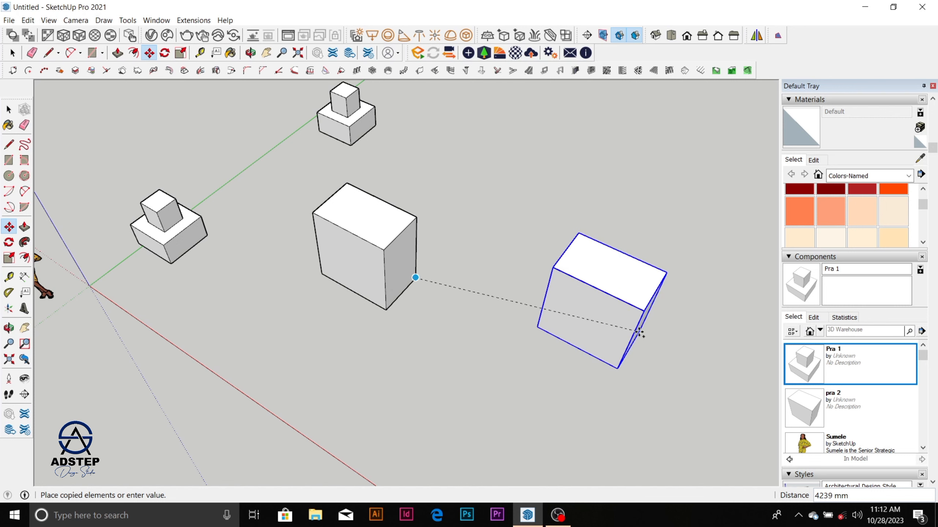
{"action": "left_click", "coordinate": [640, 333]}
{"action": "key", "text": "space"}
{"action": "scroll", "coordinate": [627, 286], "scroll_direction": "up", "scroll_amount": 2}
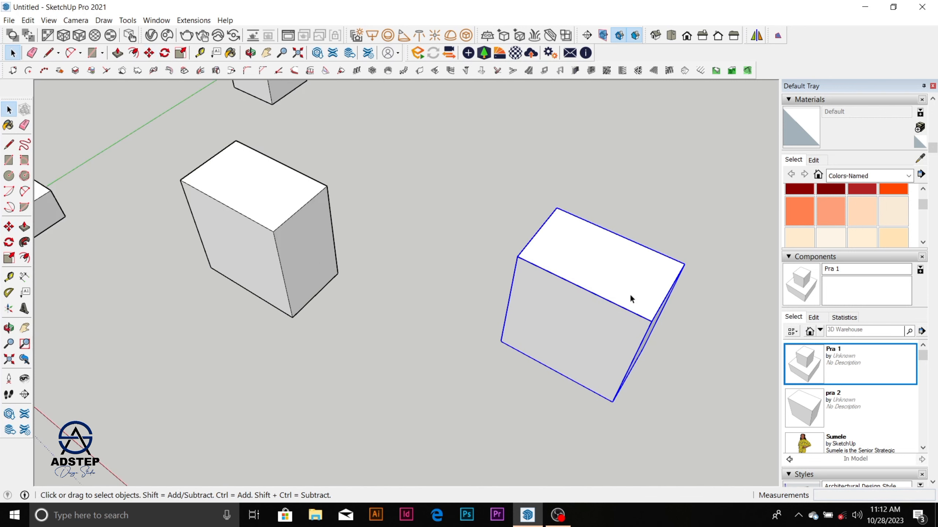
Step: Open the copied pra 2 block for editing and Push/Pull its top face down about 916 mm
{"action": "scroll", "coordinate": [627, 278], "scroll_direction": "up", "scroll_amount": 1}
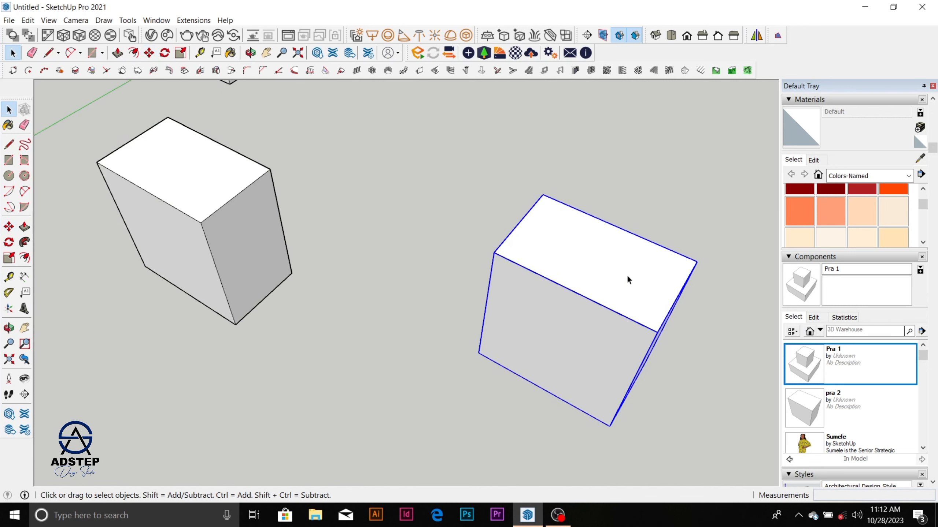
{"action": "double_click", "coordinate": [609, 287]}
{"action": "left_click", "coordinate": [610, 287]}
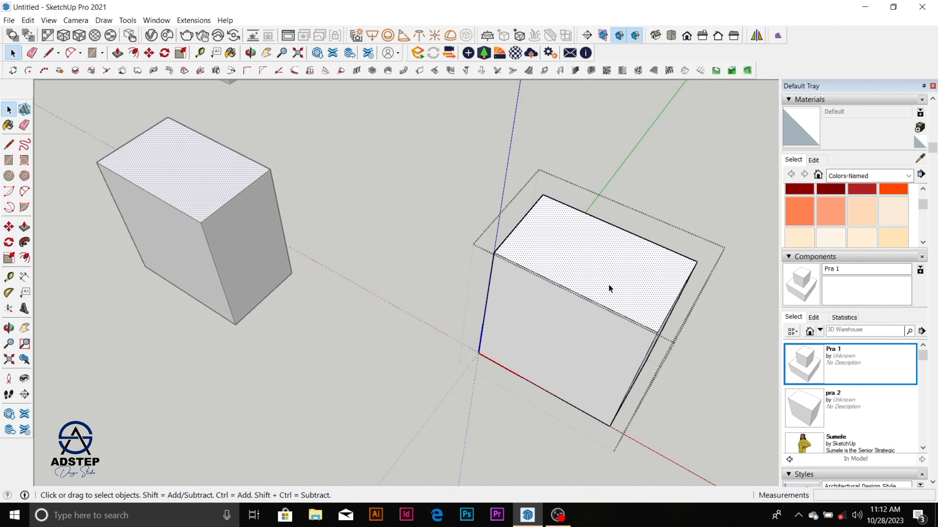
{"action": "scroll", "coordinate": [608, 282], "scroll_direction": "down", "scroll_amount": 2}
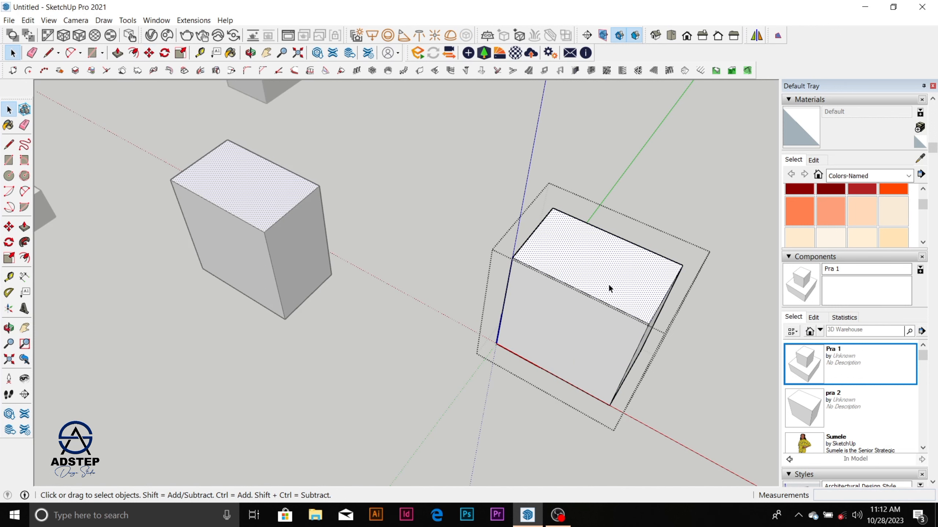
{"action": "scroll", "coordinate": [608, 283], "scroll_direction": "down", "scroll_amount": 2}
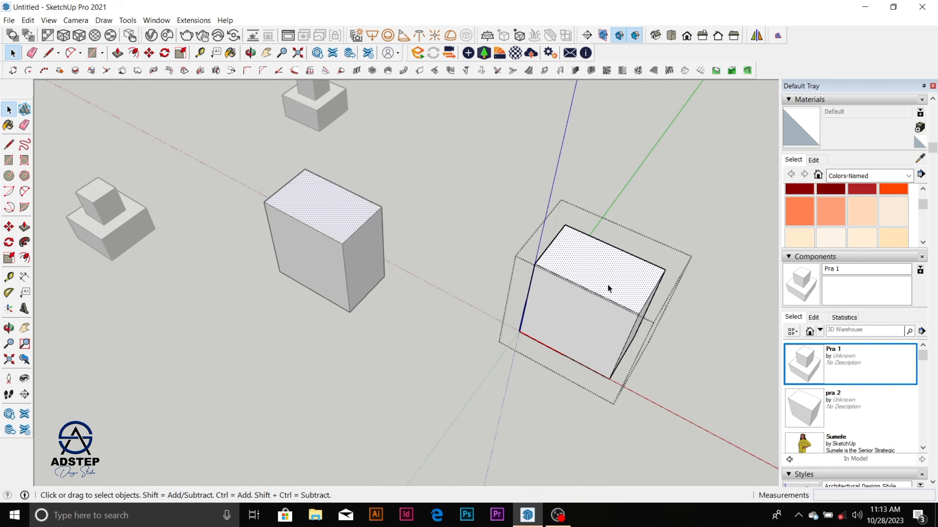
{"action": "scroll", "coordinate": [630, 282], "scroll_direction": "up", "scroll_amount": 2}
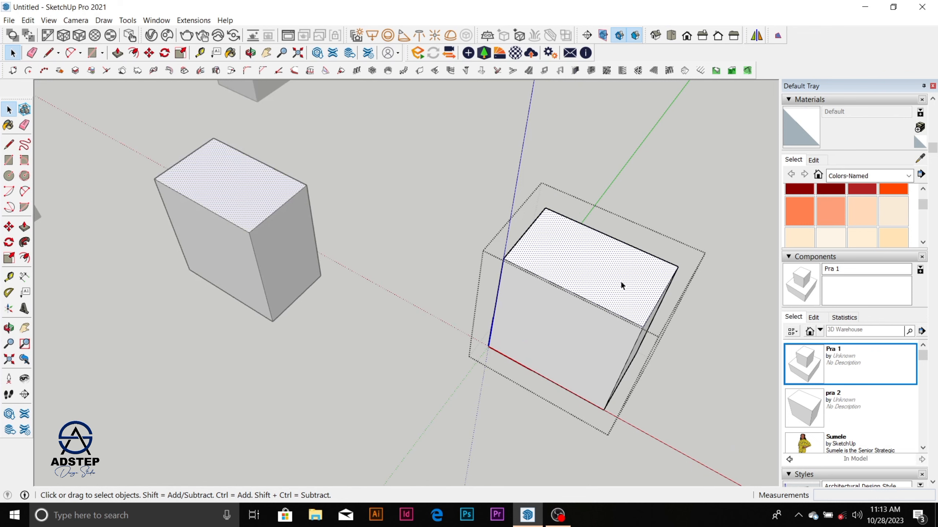
{"action": "key", "text": "p"}
{"action": "left_click_drag", "start_coordinate": [620, 287], "coordinate": [604, 339]}
{"action": "scroll", "coordinate": [570, 266], "scroll_direction": "down", "scroll_amount": 1}
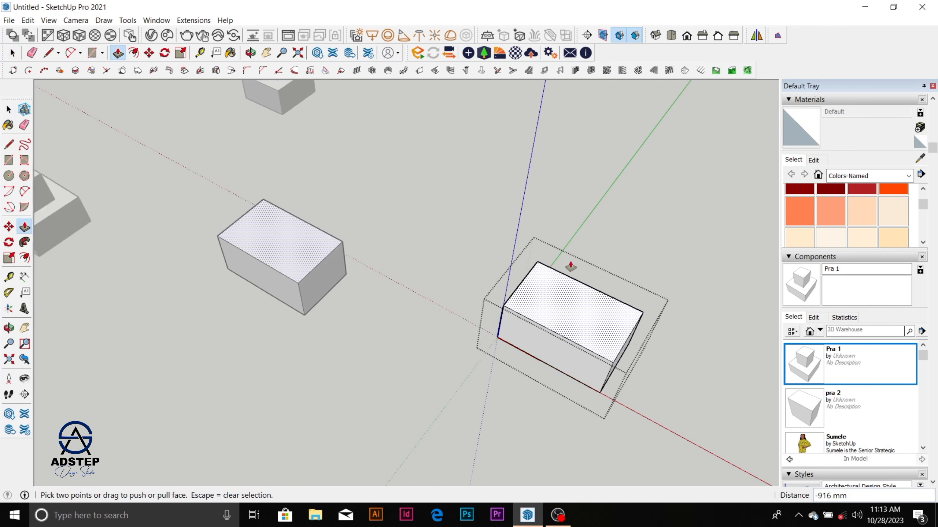
{"action": "scroll", "coordinate": [565, 266], "scroll_direction": "down", "scroll_amount": 3}
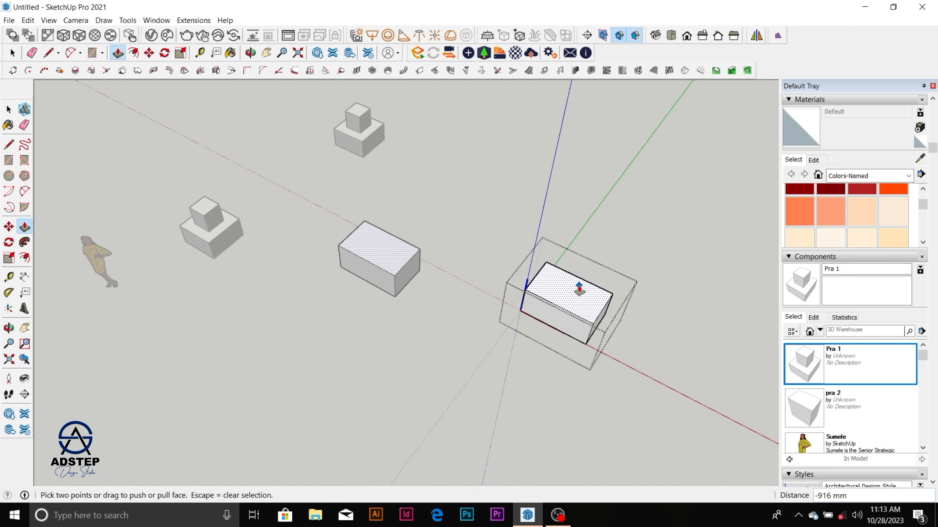
{"action": "scroll", "coordinate": [598, 291], "scroll_direction": "up", "scroll_amount": 4}
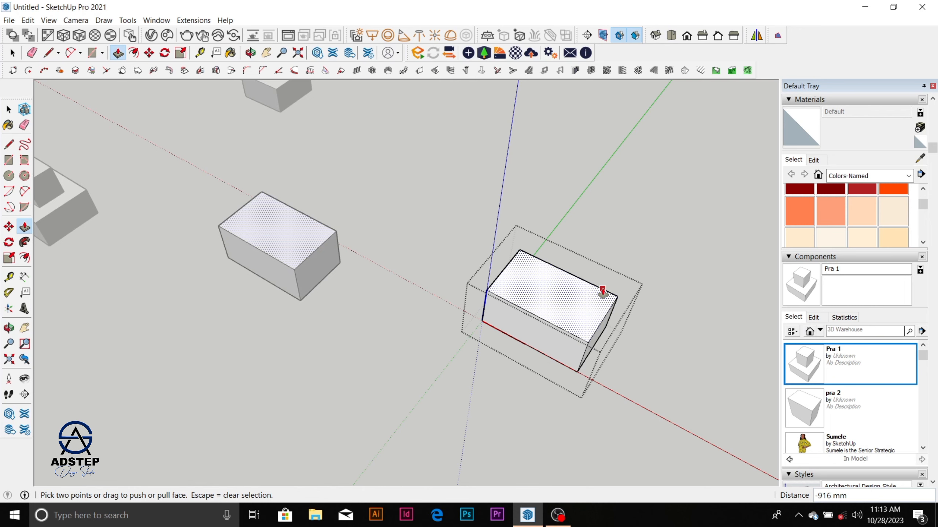
{"action": "scroll", "coordinate": [366, 240], "scroll_direction": "down", "scroll_amount": 3}
{"action": "key", "text": "space"}
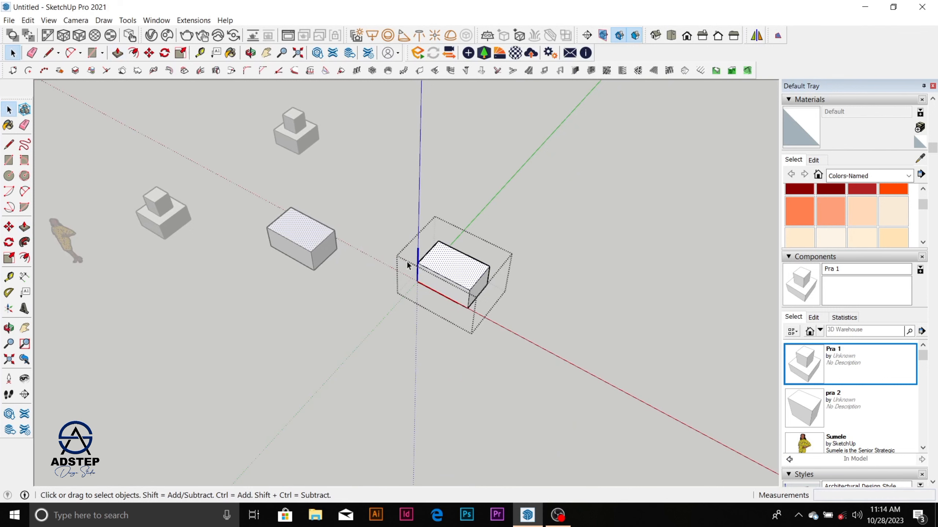
Step: Close the pra 2 component and open the Pra 1 component nearest the human figure for editing
{"action": "left_click", "coordinate": [387, 304]}
{"action": "scroll", "coordinate": [586, 266], "scroll_direction": "down", "scroll_amount": 2}
{"action": "scroll", "coordinate": [221, 235], "scroll_direction": "up", "scroll_amount": 5}
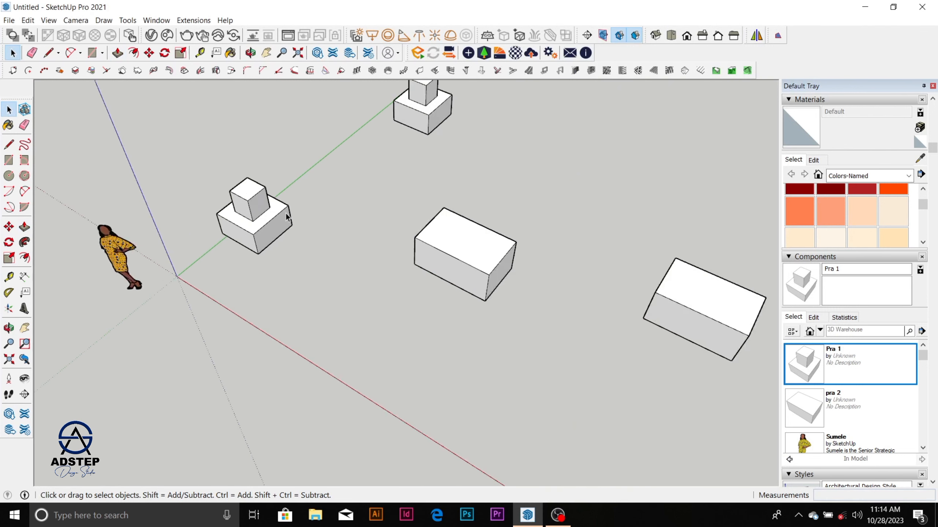
{"action": "scroll", "coordinate": [287, 217], "scroll_direction": "up", "scroll_amount": 1}
{"action": "scroll", "coordinate": [258, 225], "scroll_direction": "up", "scroll_amount": 2}
{"action": "left_click", "coordinate": [301, 242]}
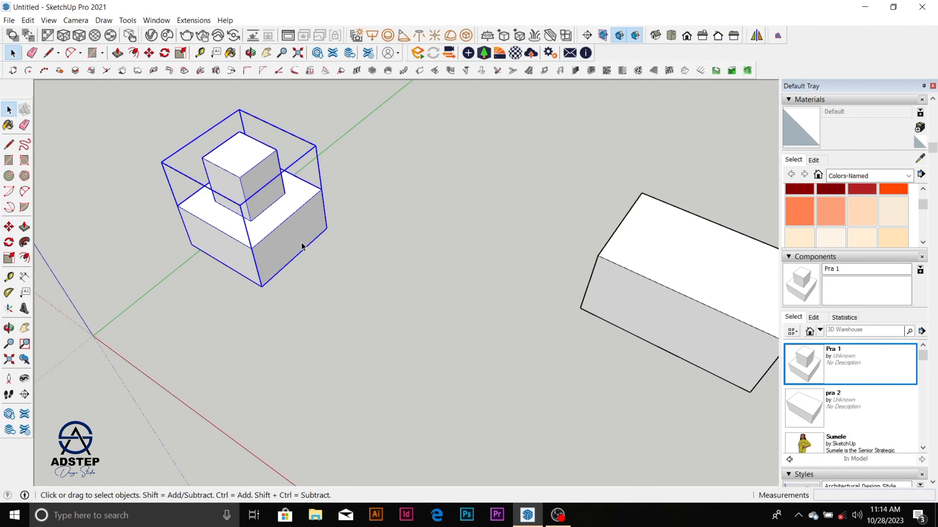
{"action": "double_click", "coordinate": [298, 233]}
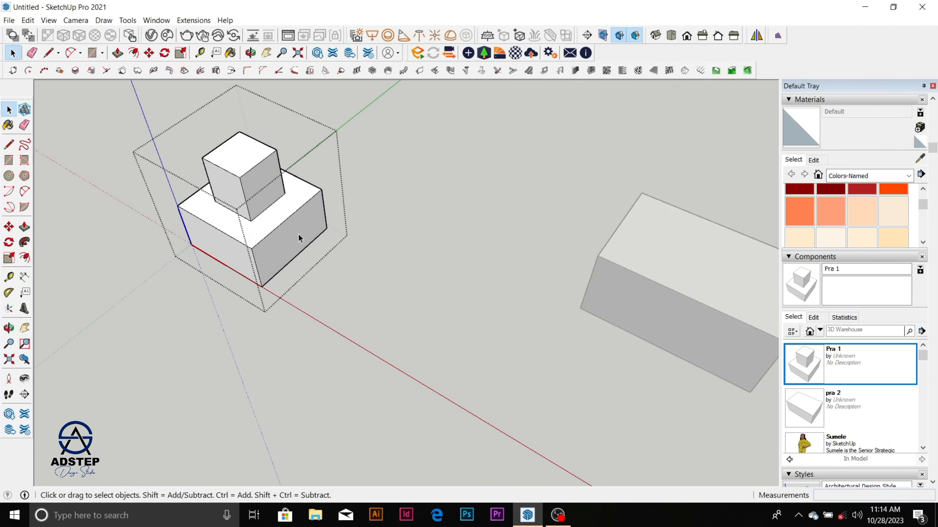
Step: Push/Pull the side face of the Pra 1 component's base outward about 1450 mm, and close the component
{"action": "scroll", "coordinate": [295, 233], "scroll_direction": "up", "scroll_amount": 2}
{"action": "left_click", "coordinate": [288, 241]}
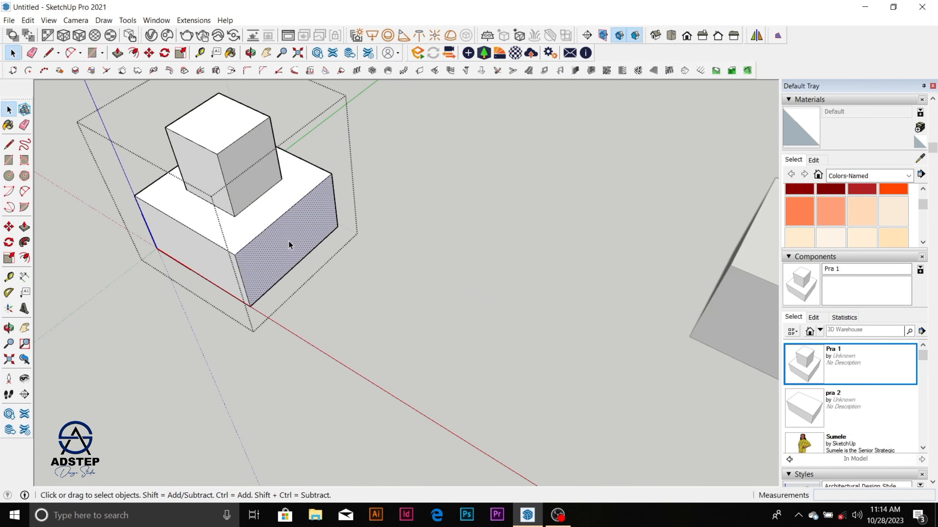
{"action": "key", "text": "p"}
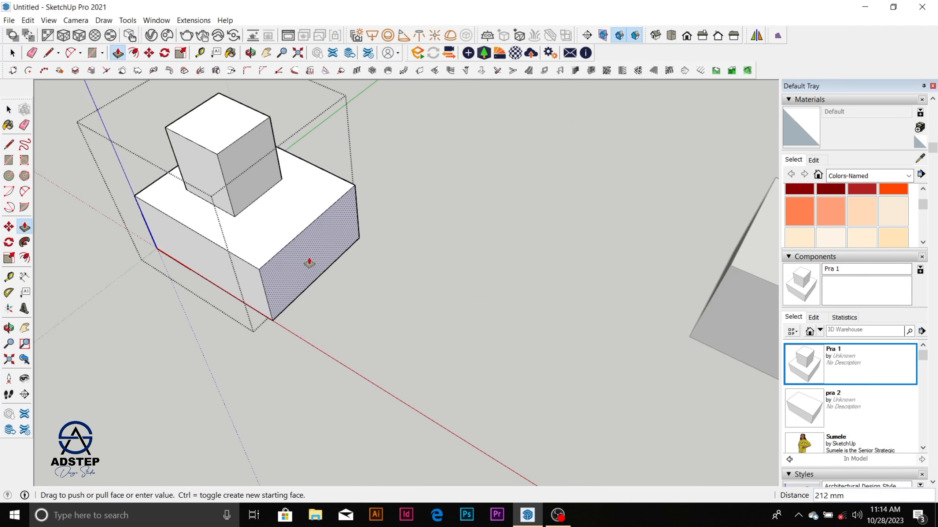
{"action": "scroll", "coordinate": [309, 262], "scroll_direction": "down", "scroll_amount": 2}
{"action": "scroll", "coordinate": [310, 262], "scroll_direction": "down", "scroll_amount": 2}
{"action": "left_click_drag", "start_coordinate": [310, 263], "coordinate": [353, 284]}
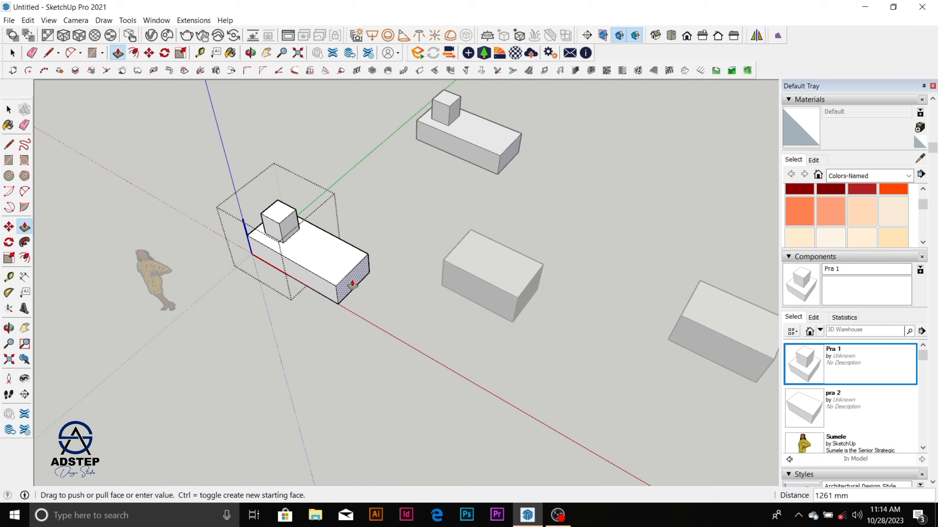
{"action": "left_click", "coordinate": [369, 280]}
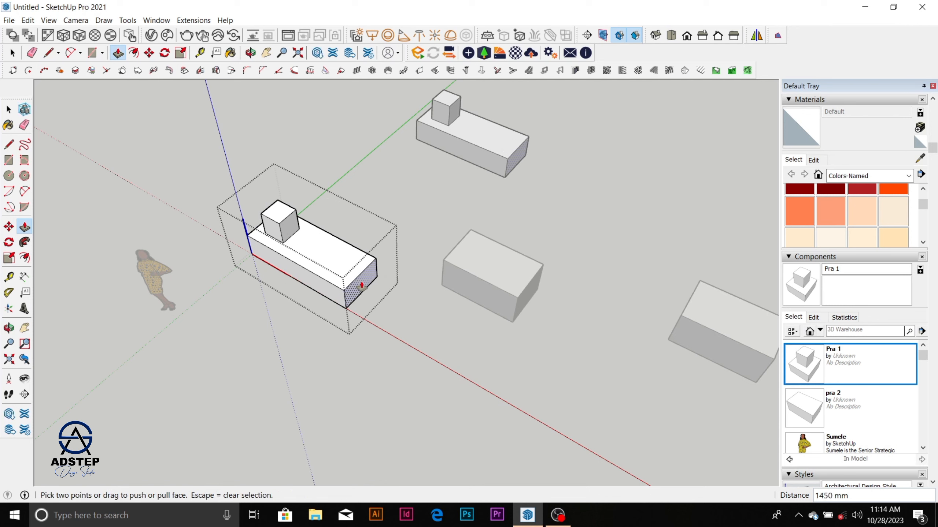
{"action": "key", "text": "space"}
{"action": "left_click", "coordinate": [399, 209]}
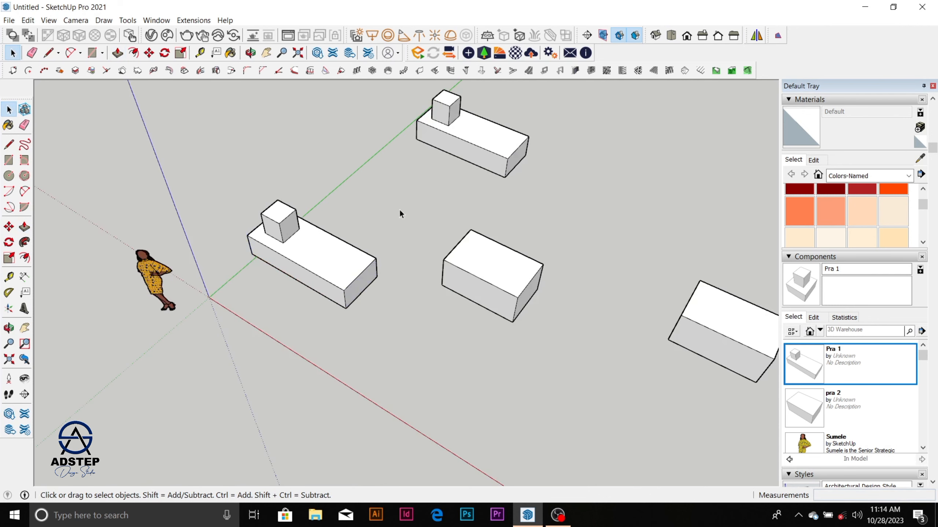
Step: Open the Pra 1 component nearest the figure, select its base's top face to check the linked copy, and close it
{"action": "left_click", "coordinate": [352, 262]}
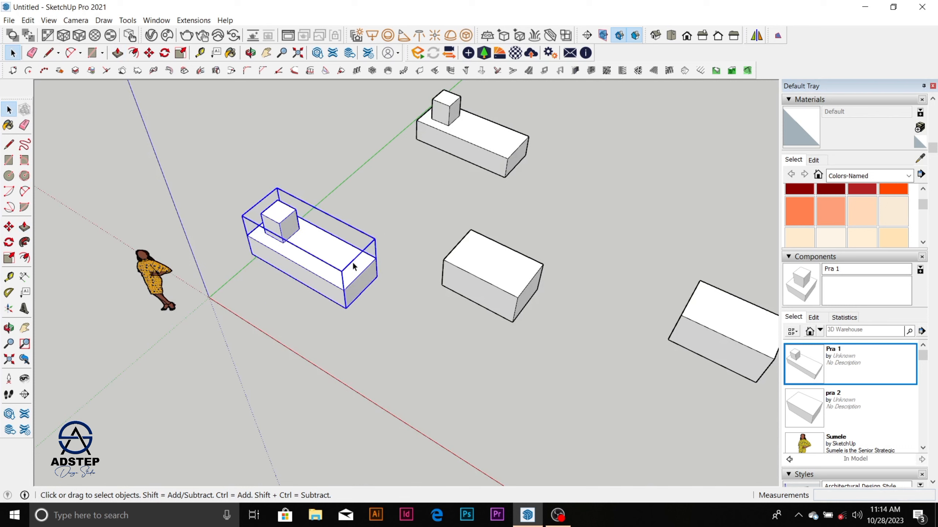
{"action": "left_click", "coordinate": [403, 206]}
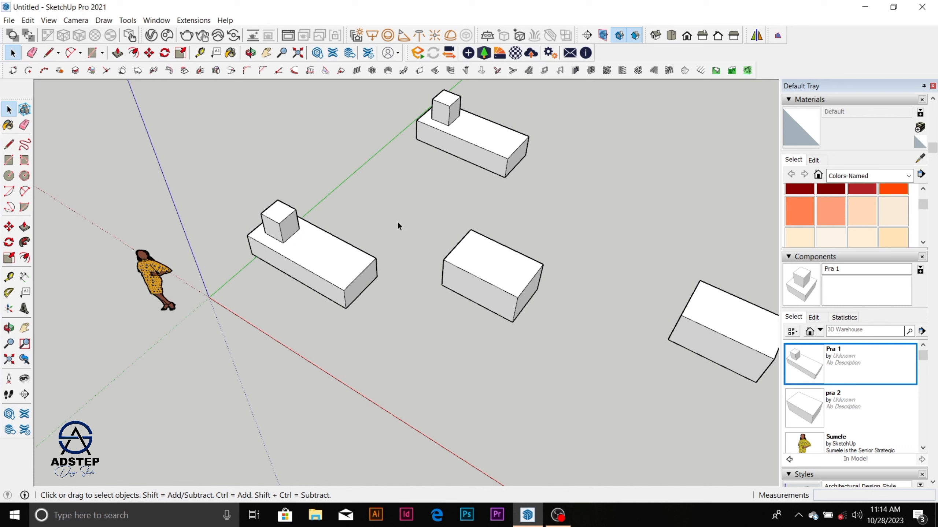
{"action": "double_click", "coordinate": [353, 264]}
{"action": "left_click", "coordinate": [334, 267]}
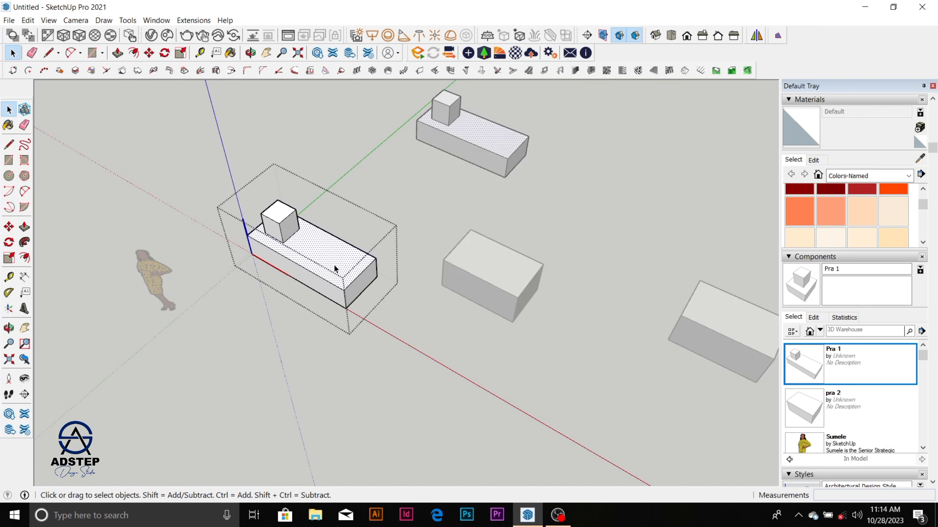
{"action": "left_click", "coordinate": [399, 188]}
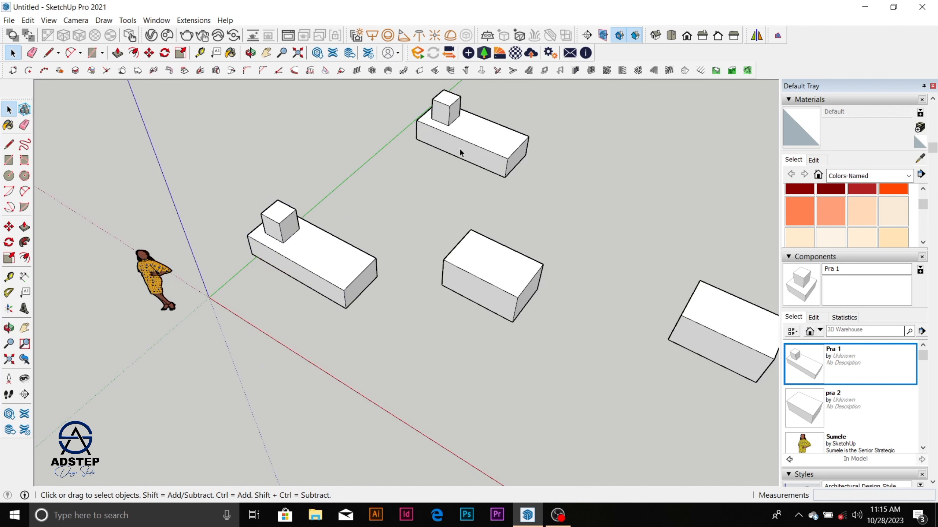
Step: Make the Pra 1 instance nearest the human figure unique, and clear the selection
{"action": "left_click", "coordinate": [359, 271]}
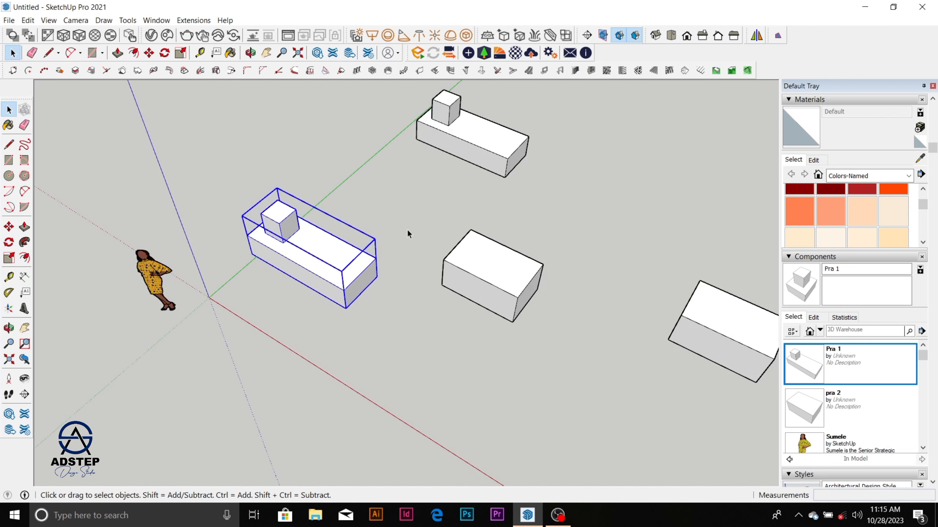
{"action": "right_click", "coordinate": [346, 269]}
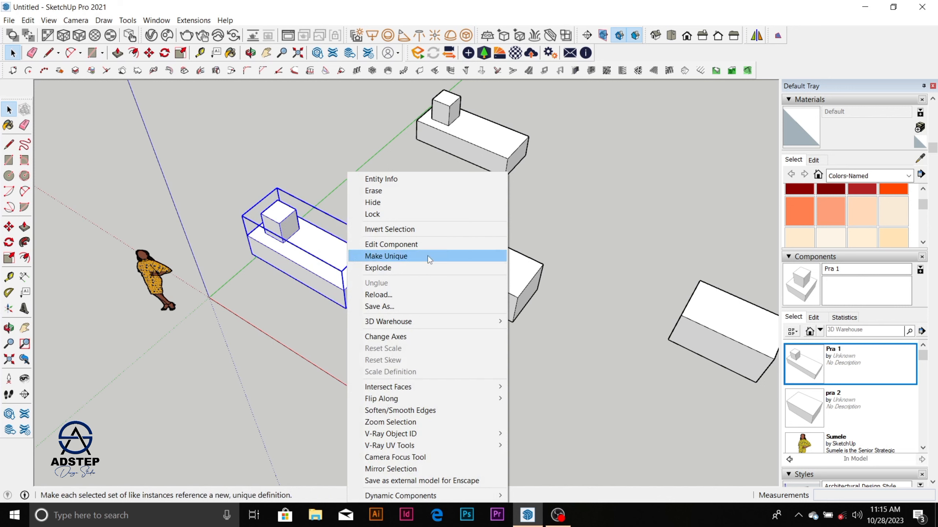
{"action": "left_click", "coordinate": [428, 256]}
{"action": "left_click", "coordinate": [402, 236]}
Step: Open the unique block for editing, Push/Pull its base's side face inward about 1051 mm, and close the component
{"action": "left_click", "coordinate": [353, 275]}
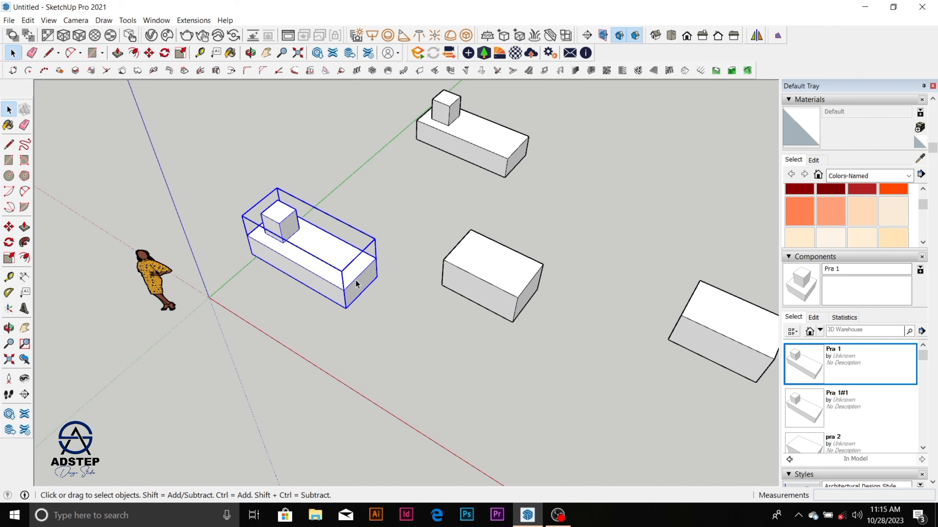
{"action": "double_click", "coordinate": [361, 288]}
{"action": "key", "text": "p"}
{"action": "left_click_drag", "start_coordinate": [360, 288], "coordinate": [324, 257]}
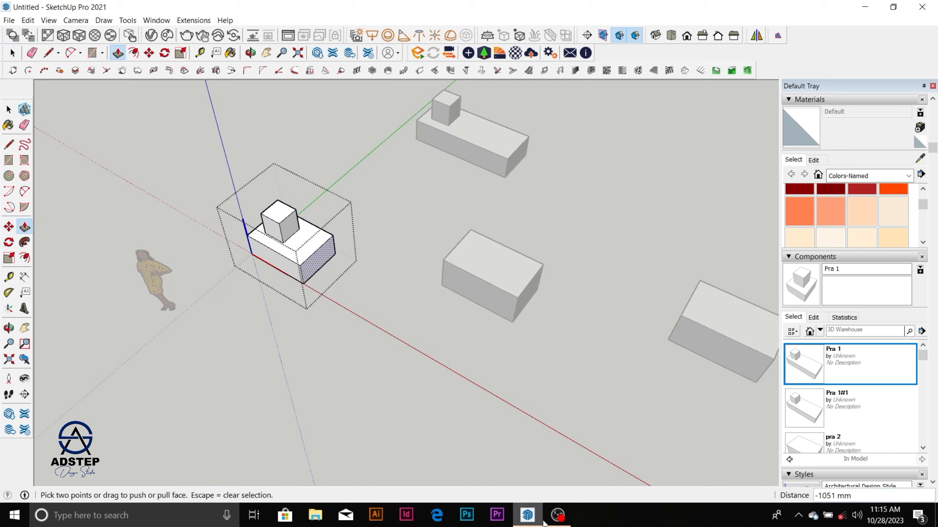
{"action": "scroll", "coordinate": [308, 245], "scroll_direction": "up", "scroll_amount": 5}
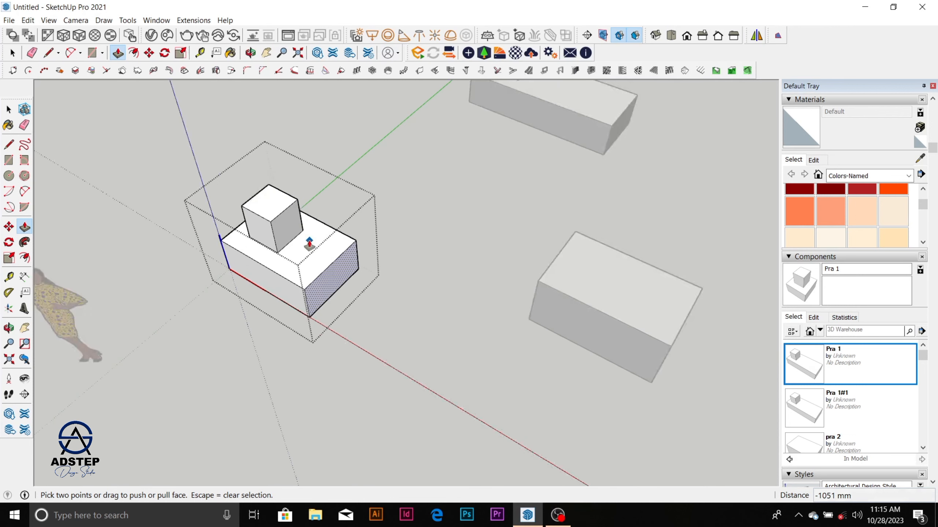
{"action": "key", "text": "space"}
{"action": "left_click", "coordinate": [471, 207]}
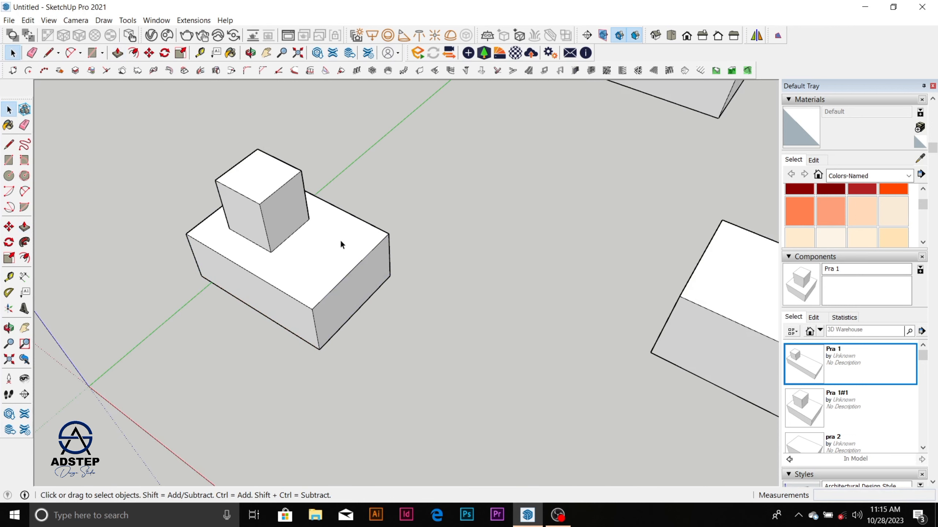
Step: Copy the unique block by its lower front corner to the empty area about 18215 mm away
{"action": "scroll", "coordinate": [413, 225], "scroll_direction": "down", "scroll_amount": 1}
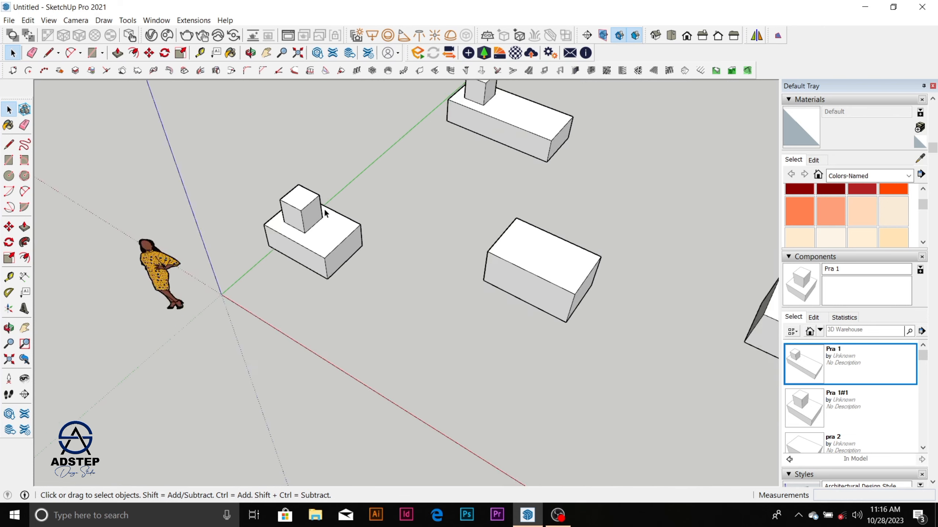
{"action": "left_click", "coordinate": [329, 234]}
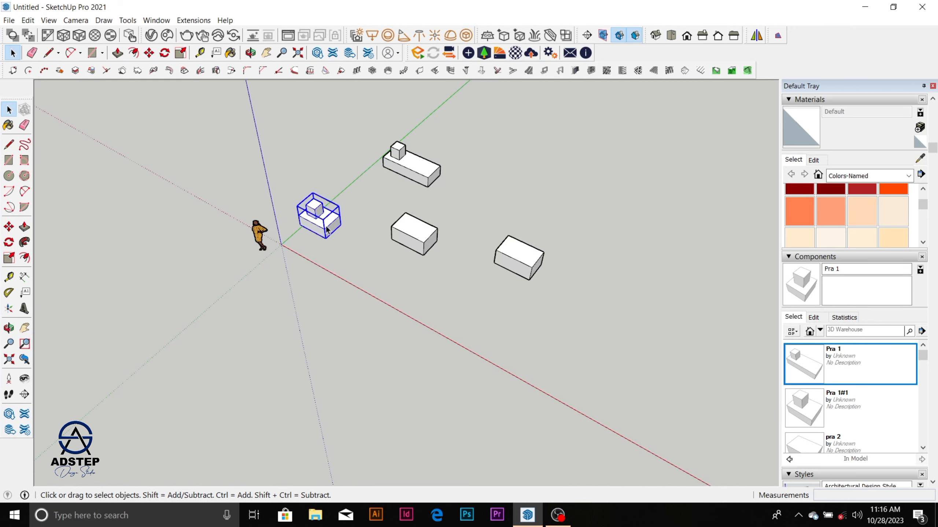
{"action": "scroll", "coordinate": [321, 220], "scroll_direction": "up", "scroll_amount": 2}
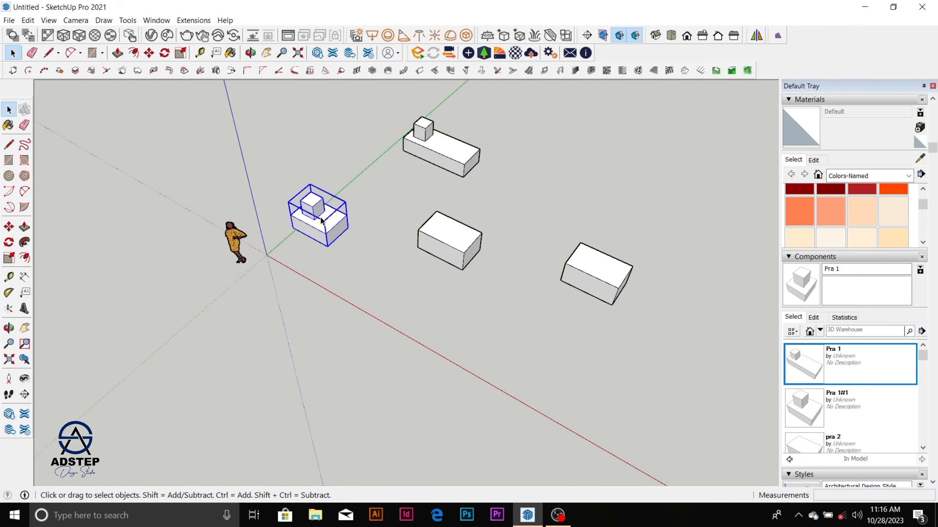
{"action": "scroll", "coordinate": [322, 220], "scroll_direction": "up", "scroll_amount": 2}
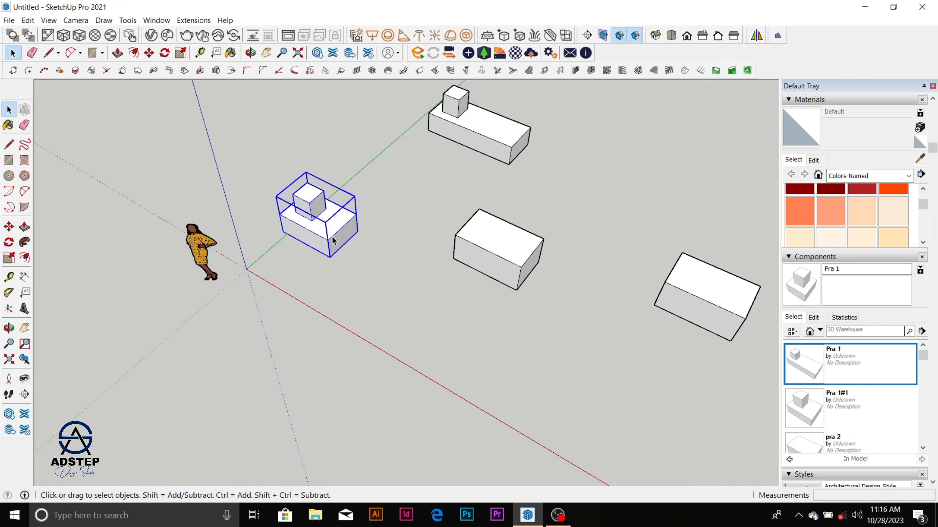
{"action": "key", "text": "m"}
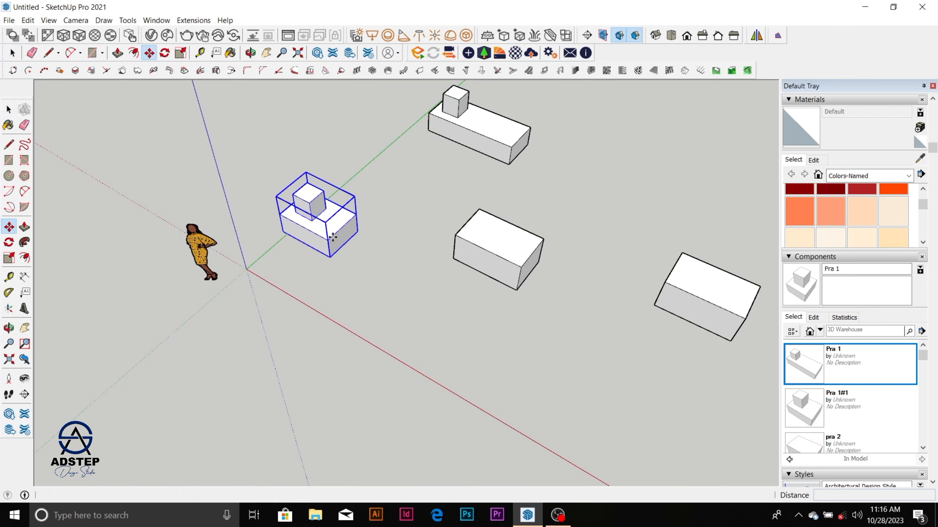
{"action": "left_click", "coordinate": [331, 257]}
{"action": "key", "text": "ctrl"}
{"action": "scroll", "coordinate": [334, 251], "scroll_direction": "down", "scroll_amount": 5}
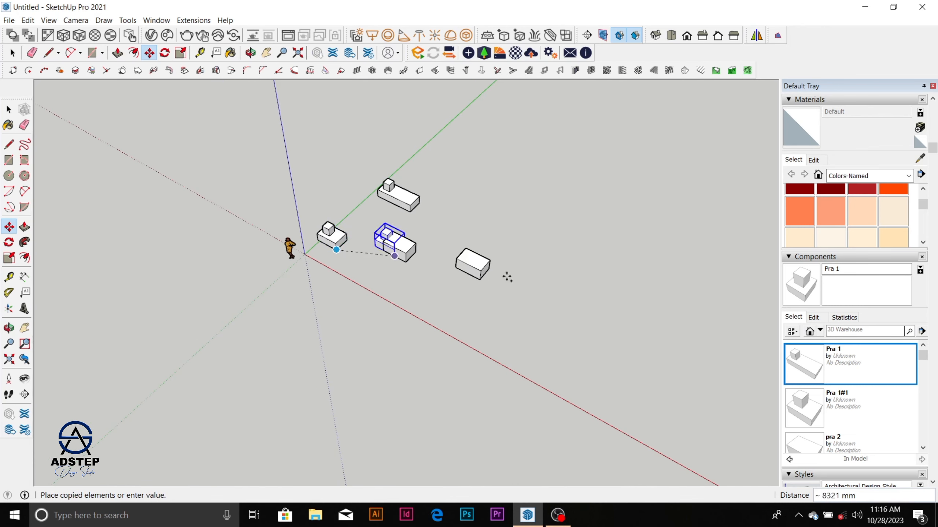
{"action": "left_click", "coordinate": [642, 221]}
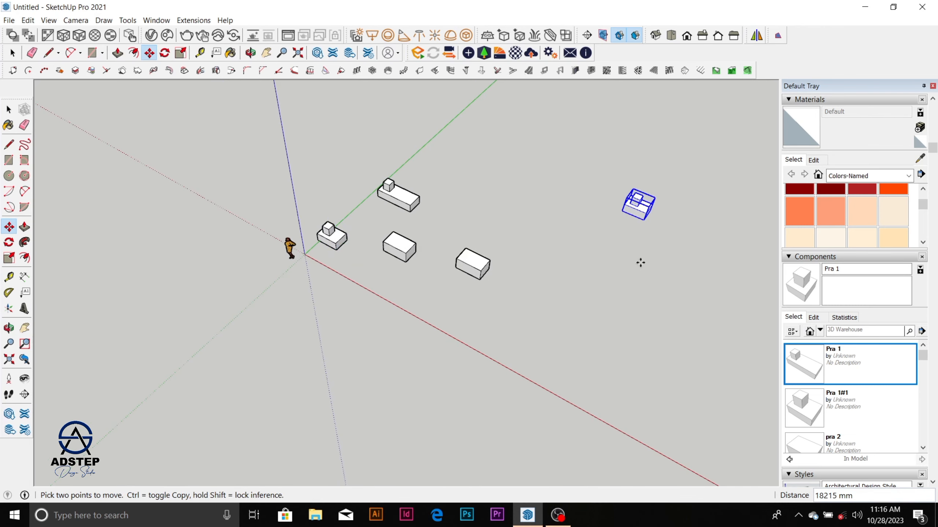
Step: Copy the distant unique block by its lower corner to a spot about 5656 mm away, and leave the Move tool
{"action": "scroll", "coordinate": [649, 184], "scroll_direction": "up", "scroll_amount": 3}
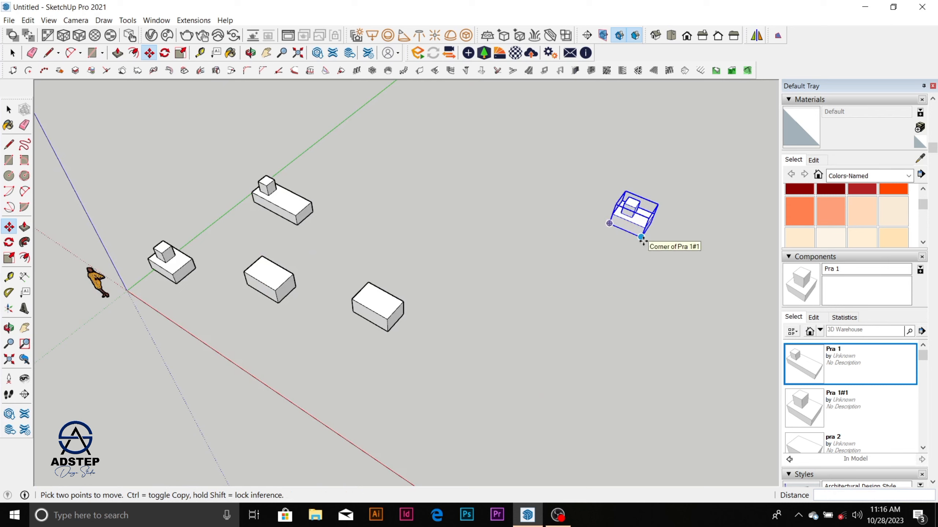
{"action": "left_click", "coordinate": [643, 240]}
{"action": "key", "text": "ctrl"}
{"action": "scroll", "coordinate": [642, 240], "scroll_direction": "down", "scroll_amount": 2}
{"action": "left_click", "coordinate": [575, 296]}
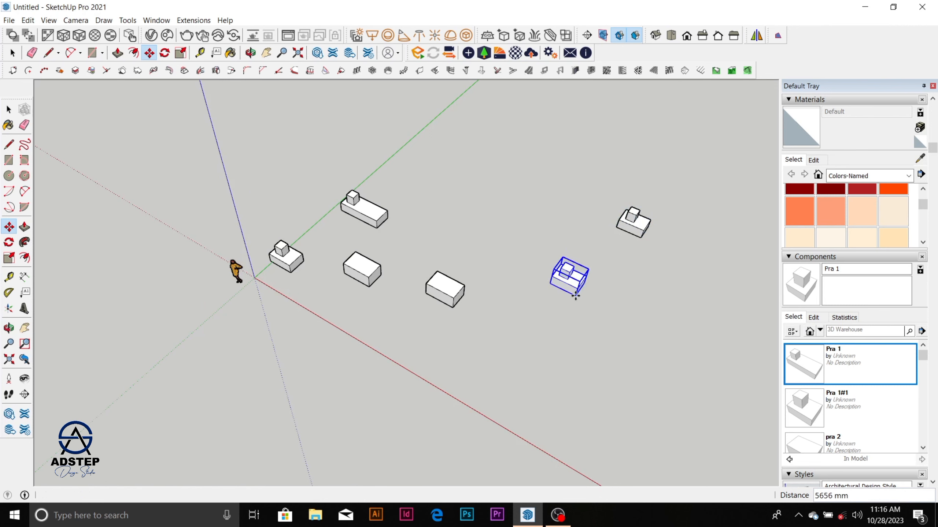
{"action": "scroll", "coordinate": [570, 290], "scroll_direction": "up", "scroll_amount": 5}
{"action": "key", "text": "space"}
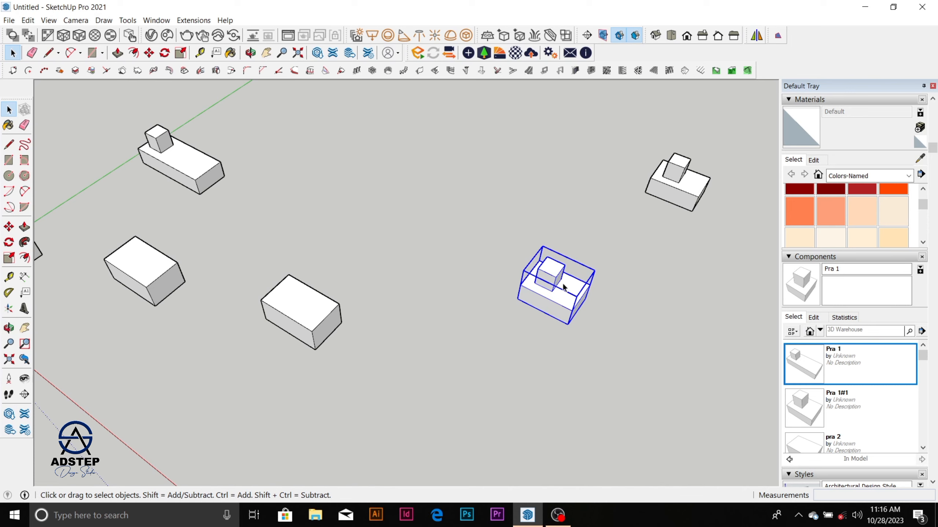
{"action": "scroll", "coordinate": [562, 283], "scroll_direction": "down", "scroll_amount": 2}
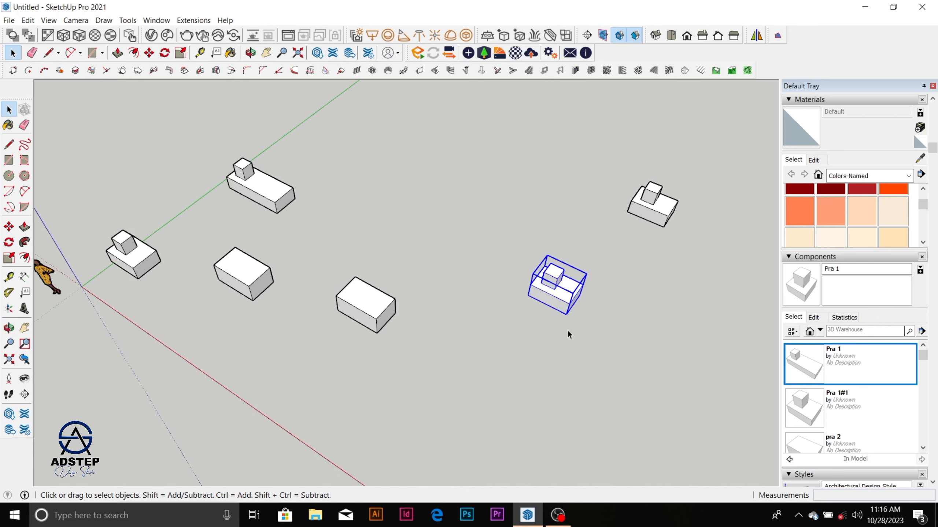
{"action": "scroll", "coordinate": [438, 271], "scroll_direction": "down", "scroll_amount": 2}
{"action": "left_click", "coordinate": [500, 277]}
{"action": "scroll", "coordinate": [501, 279], "scroll_direction": "up", "scroll_amount": 6}
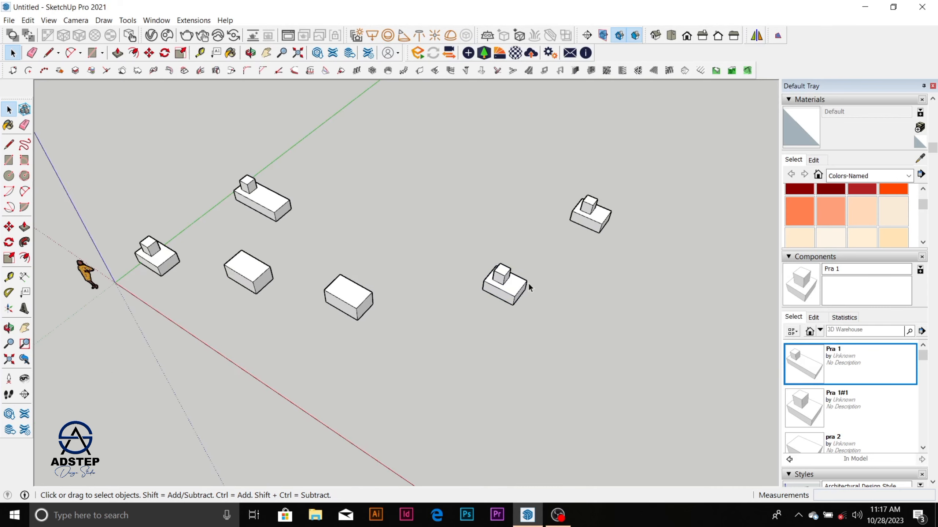
{"action": "left_click", "coordinate": [521, 305]}
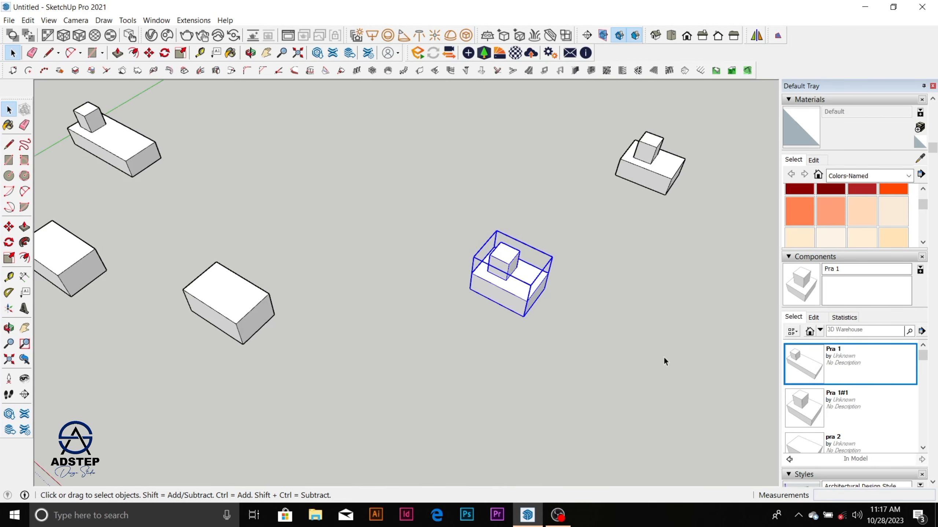
{"action": "left_click", "coordinate": [589, 312]}
{"action": "left_click", "coordinate": [531, 284]}
{"action": "left_click", "coordinate": [633, 317]}
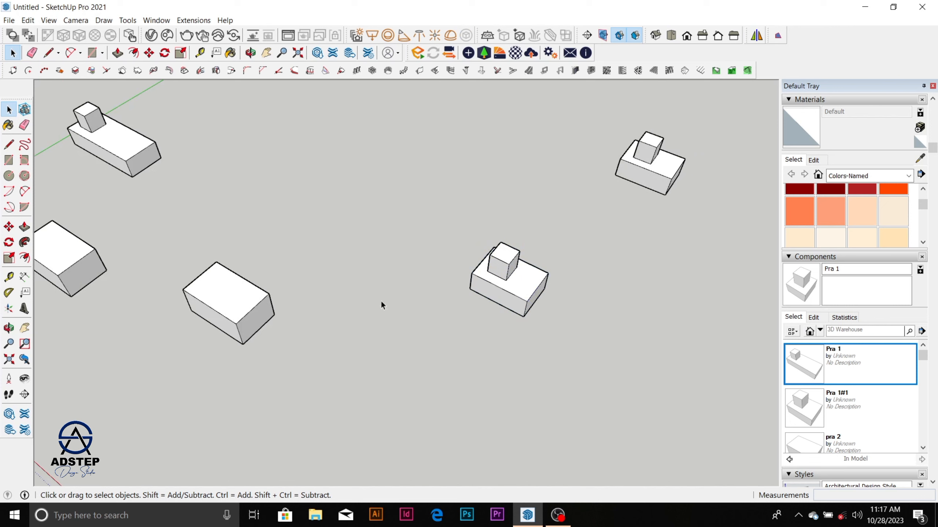
Step: Insert another instance of component Pra 1#1 from the model's components beside the two distant copies
{"action": "left_click", "coordinate": [826, 406]}
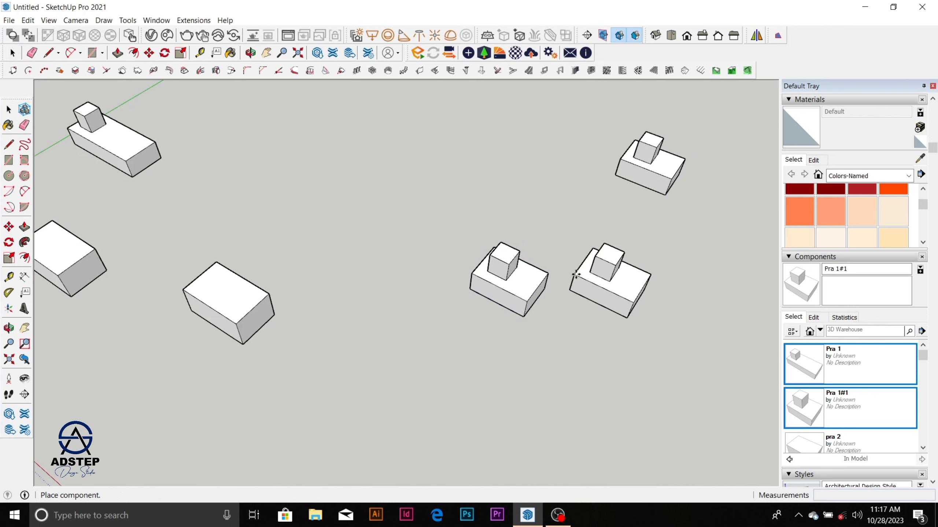
{"action": "left_click", "coordinate": [576, 274]}
{"action": "scroll", "coordinate": [647, 246], "scroll_direction": "down", "scroll_amount": 6}
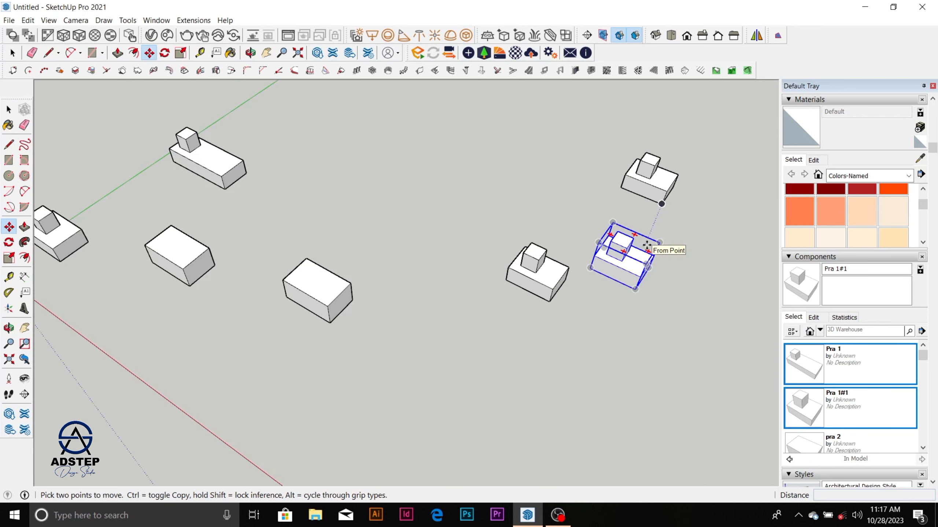
{"action": "scroll", "coordinate": [638, 254], "scroll_direction": "up", "scroll_amount": 3}
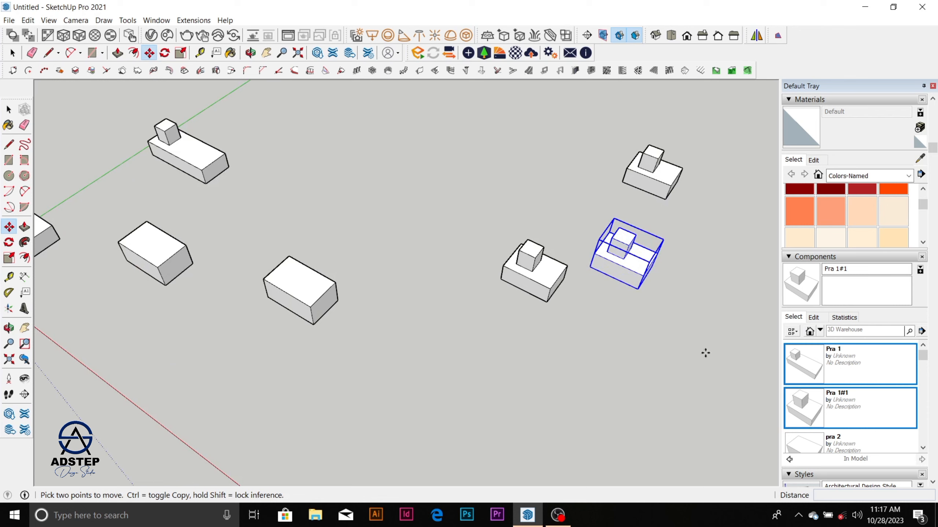
Step: Clear the selection and review the arrangement of all the block instances around the origin
{"action": "key", "text": "space"}
{"action": "left_click", "coordinate": [570, 225]}
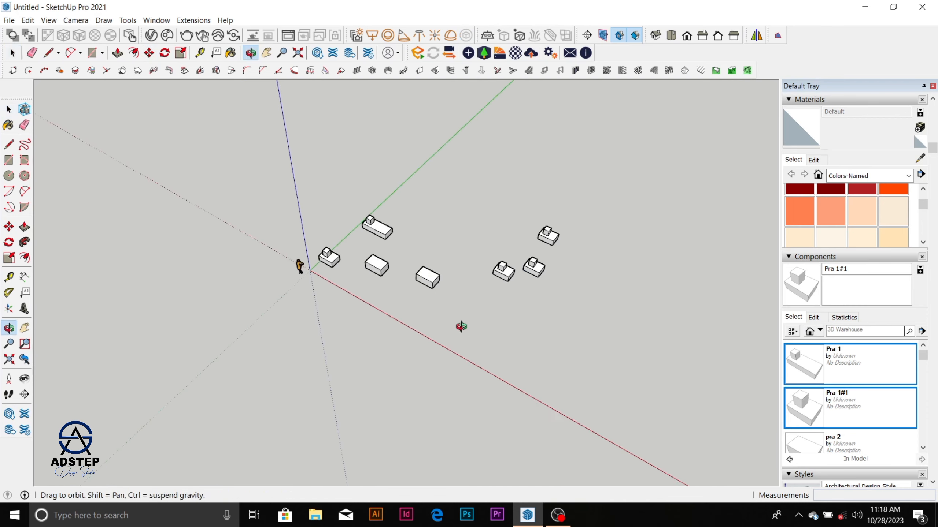
{"action": "middle_click_drag", "start_coordinate": [461, 326], "coordinate": [480, 305]}
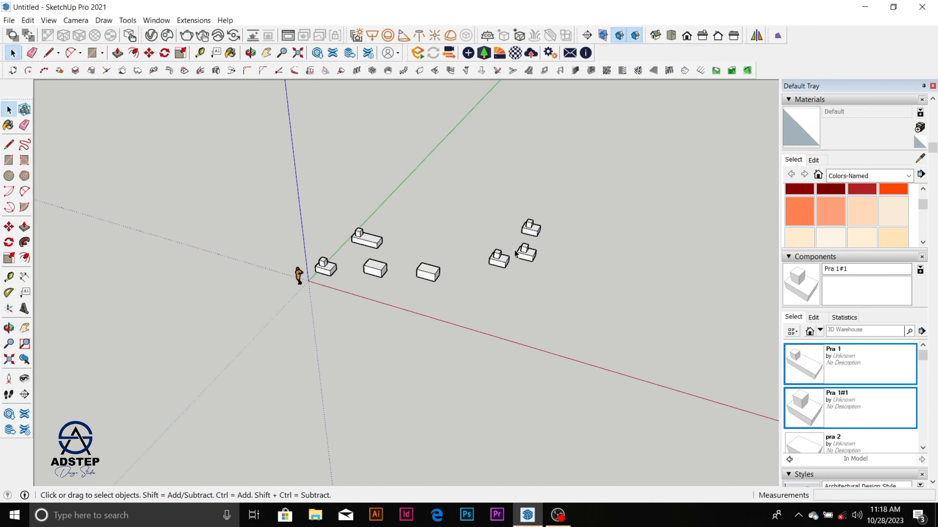
{"action": "scroll", "coordinate": [422, 277], "scroll_direction": "up", "scroll_amount": 7}
{"action": "scroll", "coordinate": [418, 252], "scroll_direction": "down", "scroll_amount": 6}
{"action": "scroll", "coordinate": [423, 330], "scroll_direction": "up", "scroll_amount": 6}
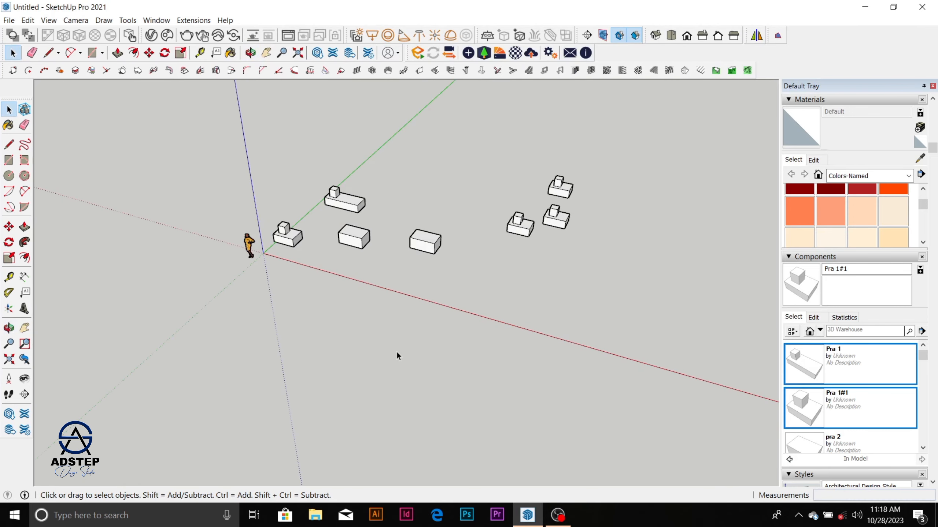
{"action": "scroll", "coordinate": [368, 280], "scroll_direction": "up", "scroll_amount": 2}
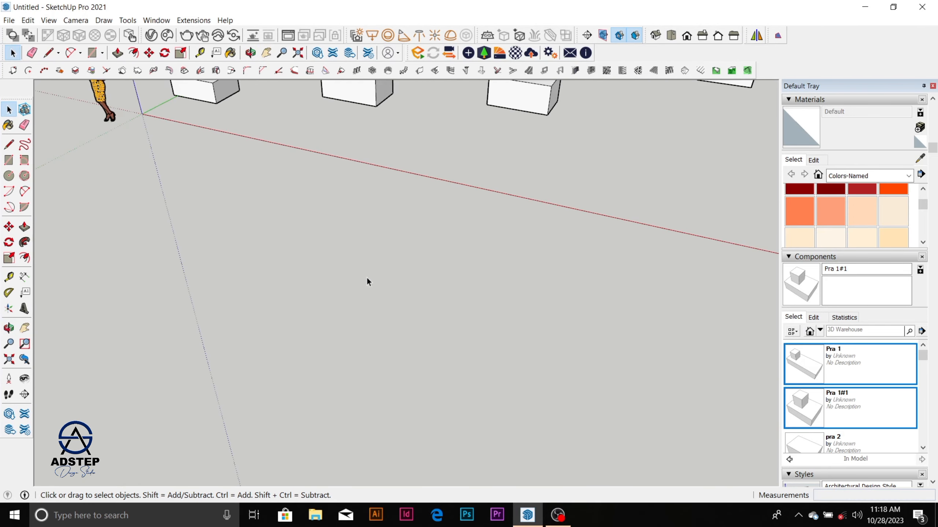
{"action": "scroll", "coordinate": [370, 280], "scroll_direction": "down", "scroll_amount": 4}
{"action": "middle_click_drag", "start_coordinate": [370, 280], "coordinate": [435, 287]}
{"action": "scroll", "coordinate": [434, 284], "scroll_direction": "down", "scroll_amount": 3}
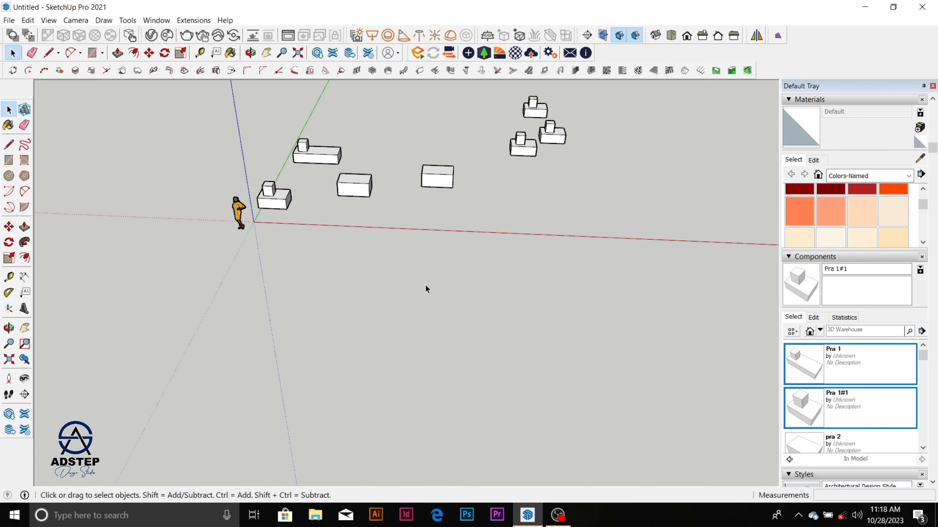
Step: Draw a rectangle about 1366 mm wide on the empty ground in front of the blocks and reverse its face
{"action": "scroll", "coordinate": [410, 302], "scroll_direction": "up", "scroll_amount": 1}
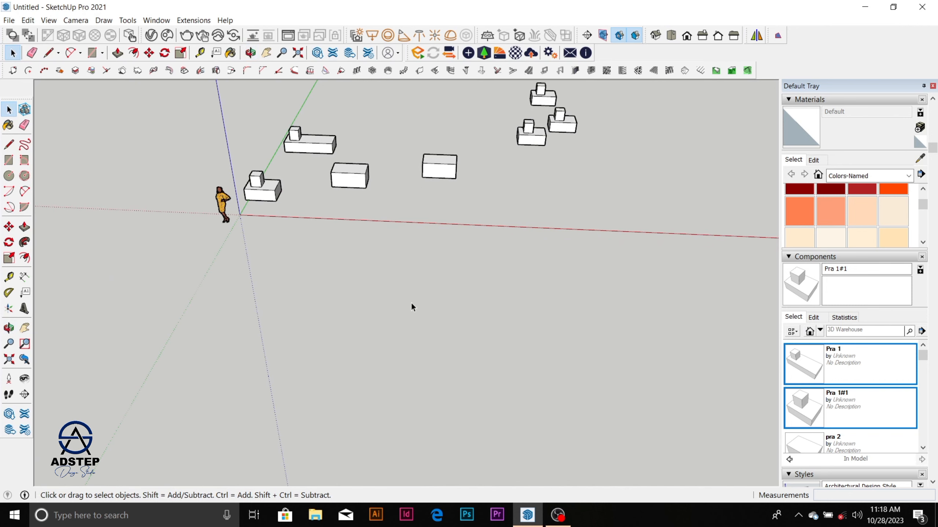
{"action": "key", "text": "r"}
{"action": "left_click", "coordinate": [394, 294]}
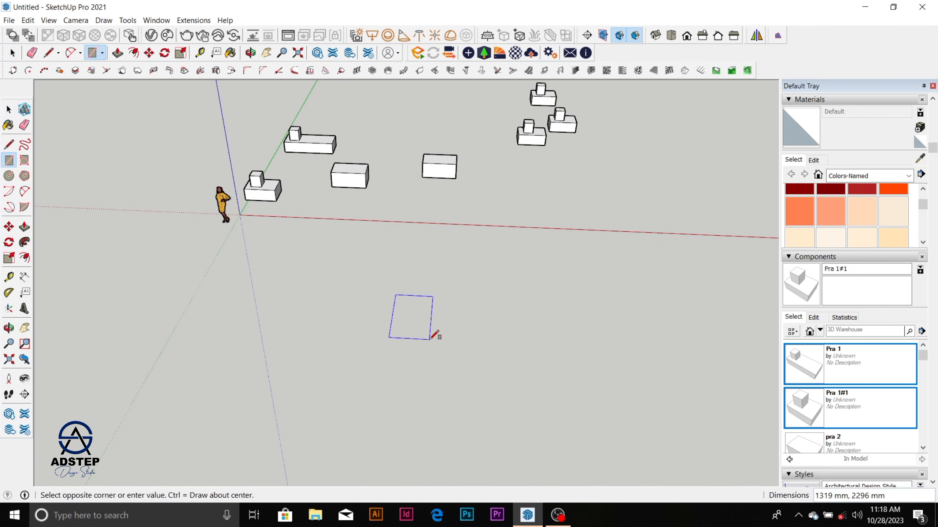
{"action": "left_click", "coordinate": [434, 339]}
{"action": "key", "text": "space"}
{"action": "scroll", "coordinate": [412, 317], "scroll_direction": "up", "scroll_amount": 1}
{"action": "scroll", "coordinate": [412, 316], "scroll_direction": "up", "scroll_amount": 1}
{"action": "right_click", "coordinate": [413, 316]}
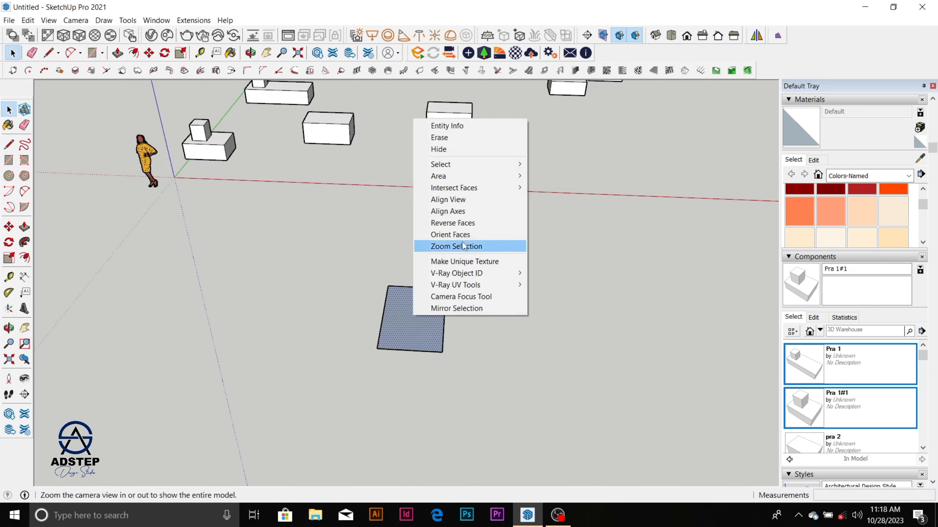
{"action": "left_click", "coordinate": [475, 225]}
Step: Select the new rectangle's face with all its edges and make it a group
{"action": "scroll", "coordinate": [447, 316], "scroll_direction": "up", "scroll_amount": 2}
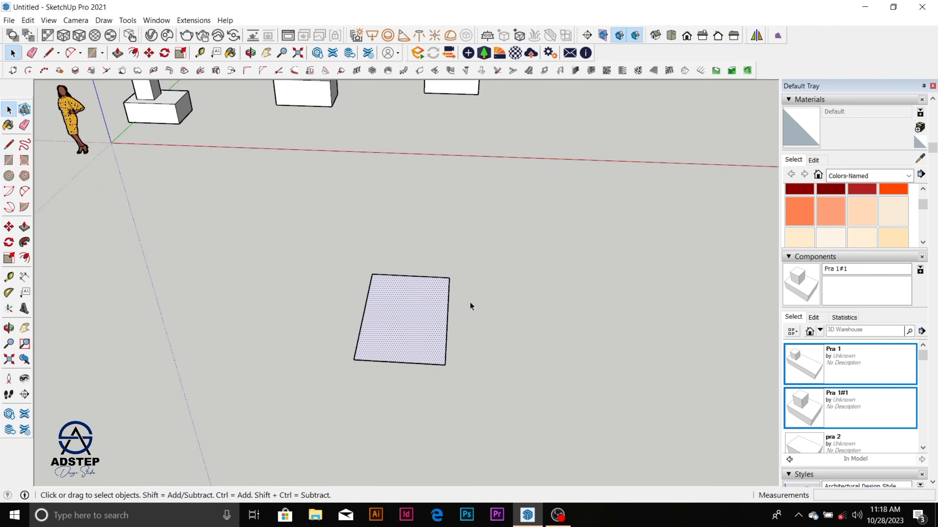
{"action": "double_click", "coordinate": [407, 327]}
{"action": "left_click_drag", "start_coordinate": [324, 234], "coordinate": [499, 381]}
{"action": "right_click", "coordinate": [430, 339]}
{"action": "left_click", "coordinate": [453, 218]}
Step: Open the rectangle group for editing, Push/Pull its face up 3000 mm, and close the group
{"action": "double_click", "coordinate": [392, 331]}
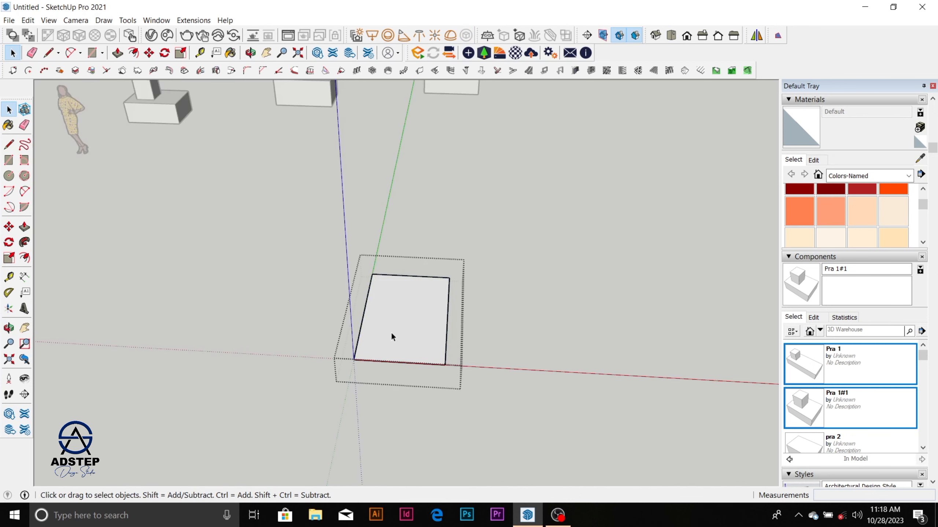
{"action": "left_click", "coordinate": [391, 332]}
{"action": "scroll", "coordinate": [406, 330], "scroll_direction": "up", "scroll_amount": 1}
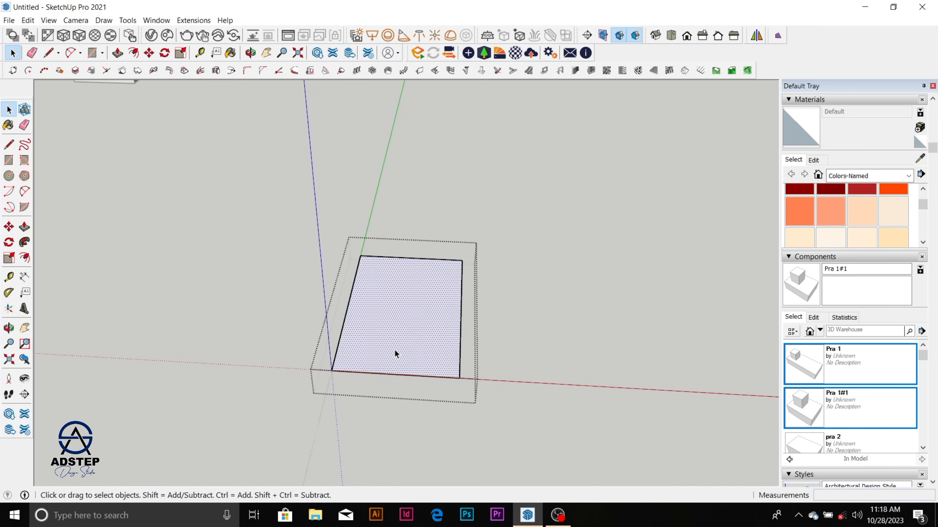
{"action": "key", "text": "p"}
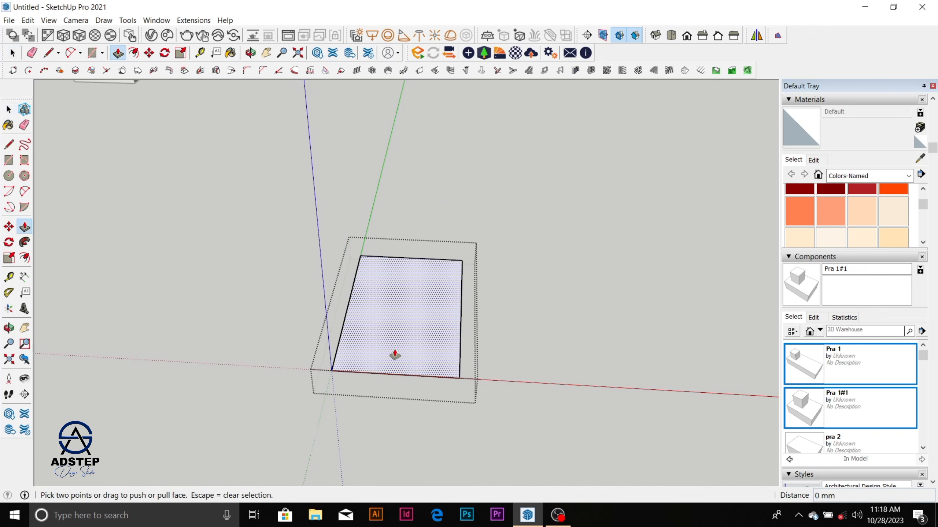
{"action": "left_click", "coordinate": [394, 354]}
{"action": "type", "text": "3000"}
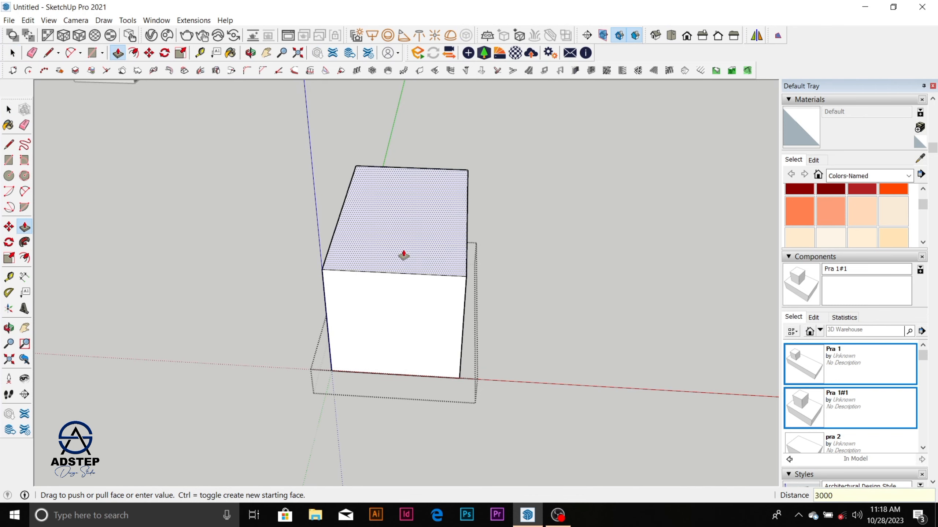
{"action": "key", "text": "Return"}
{"action": "scroll", "coordinate": [417, 321], "scroll_direction": "down", "scroll_amount": 3}
{"action": "middle_click_drag", "start_coordinate": [417, 321], "coordinate": [533, 183]}
{"action": "key", "text": "space"}
{"action": "left_click", "coordinate": [592, 236]}
Step: Select the tall box as a whole and examine it as one grouped object
{"action": "left_click", "coordinate": [513, 230]}
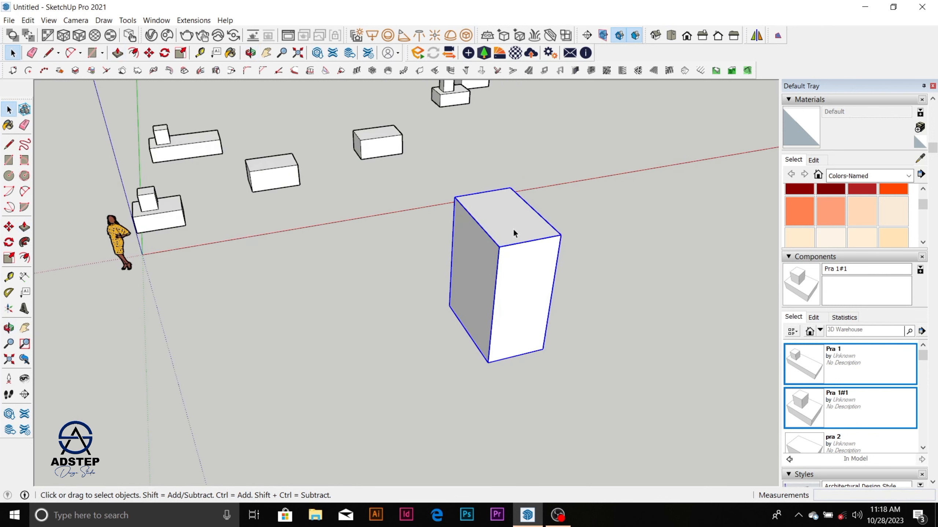
{"action": "left_click", "coordinate": [599, 223]}
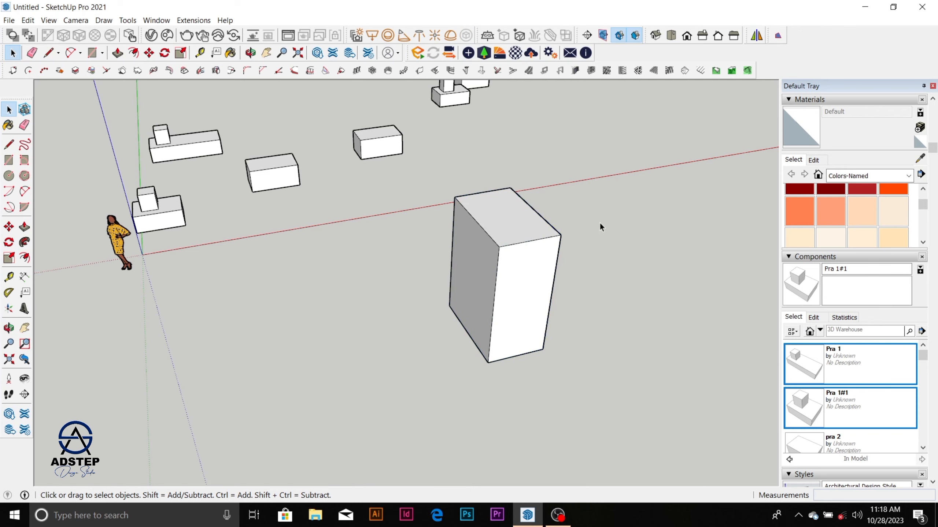
{"action": "scroll", "coordinate": [495, 238], "scroll_direction": "down", "scroll_amount": 3}
{"action": "scroll", "coordinate": [512, 229], "scroll_direction": "up", "scroll_amount": 5}
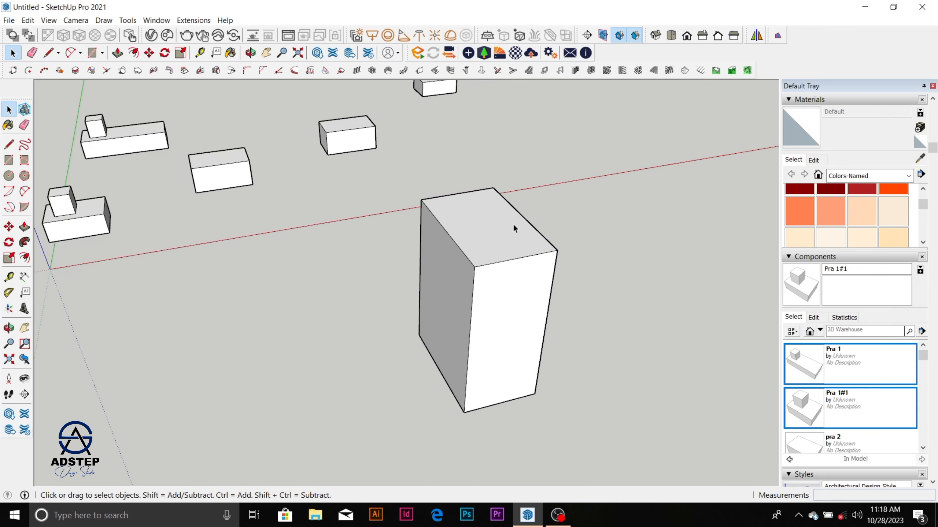
{"action": "left_click", "coordinate": [495, 252]}
{"action": "scroll", "coordinate": [495, 251], "scroll_direction": "down", "scroll_amount": 4}
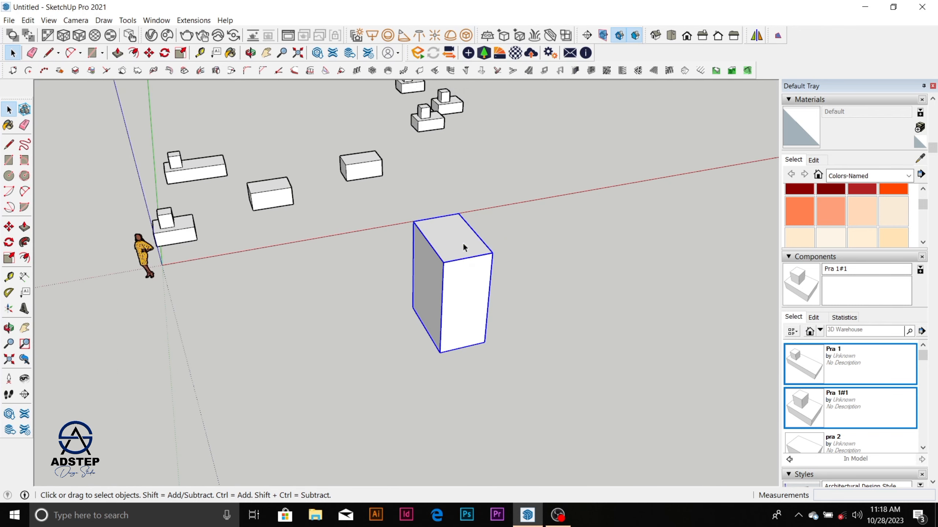
{"action": "scroll", "coordinate": [476, 245], "scroll_direction": "up", "scroll_amount": 4}
{"action": "scroll", "coordinate": [450, 255], "scroll_direction": "down", "scroll_amount": 2}
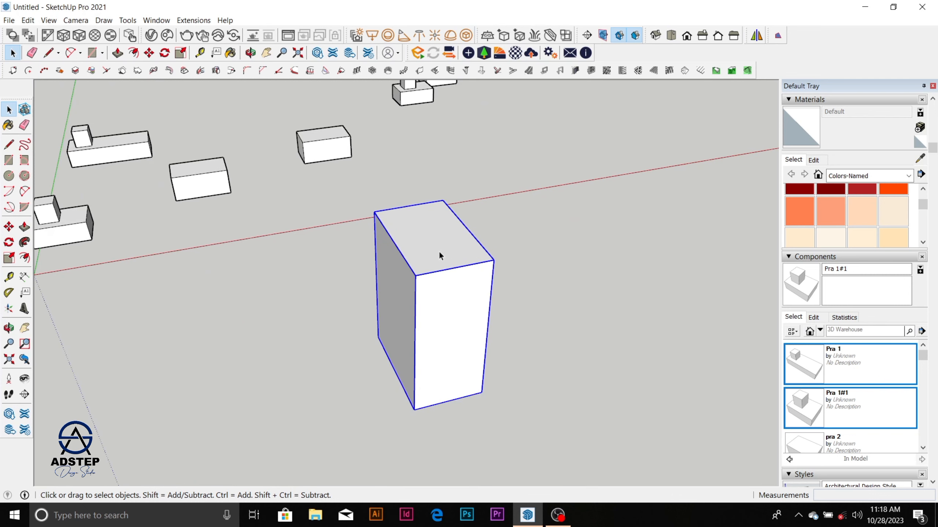
{"action": "scroll", "coordinate": [441, 249], "scroll_direction": "down", "scroll_amount": 2}
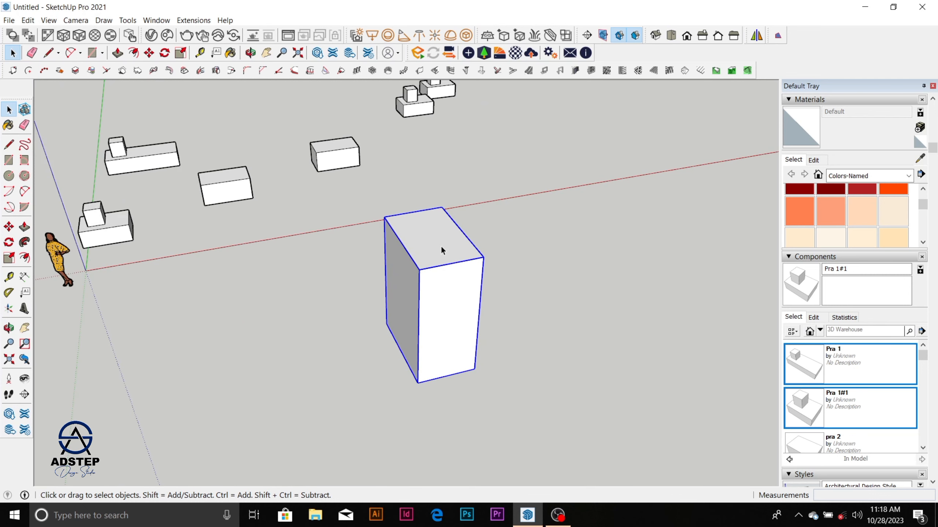
Step: Open the tall box group to inspect its connected faces and edges, and close it
{"action": "double_click", "coordinate": [441, 248]}
{"action": "triple_click", "coordinate": [441, 248]}
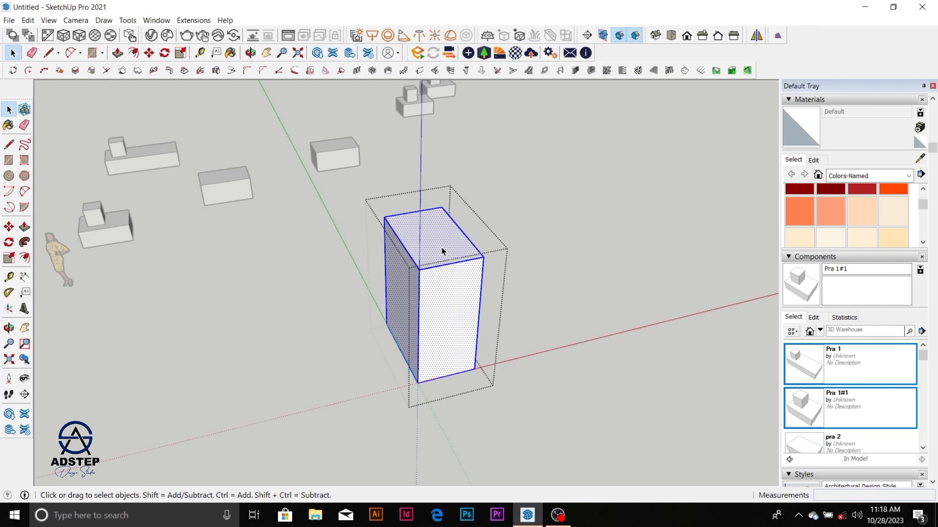
{"action": "key", "text": "Escape"}
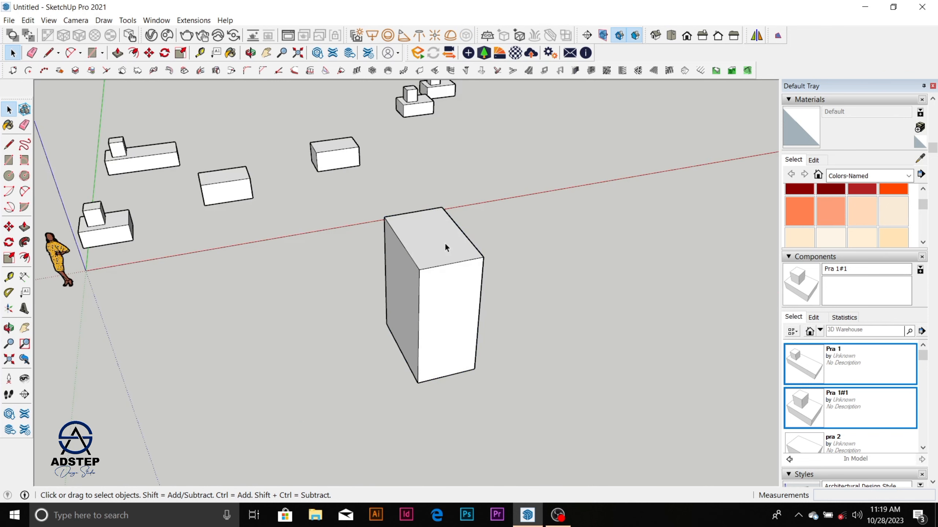
{"action": "scroll", "coordinate": [446, 245], "scroll_direction": "down", "scroll_amount": 1}
{"action": "scroll", "coordinate": [447, 243], "scroll_direction": "down", "scroll_amount": 3}
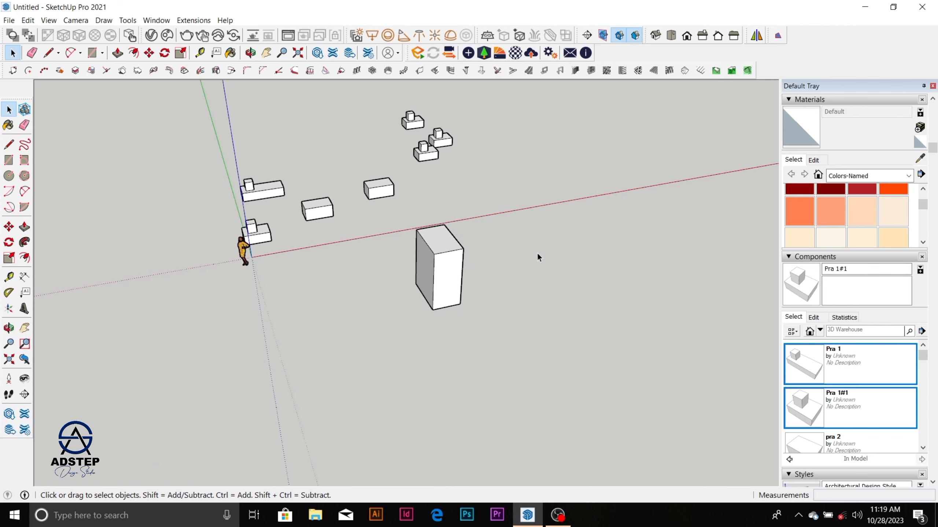
Step: Measure the width across the tall box's top face with the Tape Measure
{"action": "scroll", "coordinate": [465, 253], "scroll_direction": "up", "scroll_amount": 2}
{"action": "key", "text": "t"}
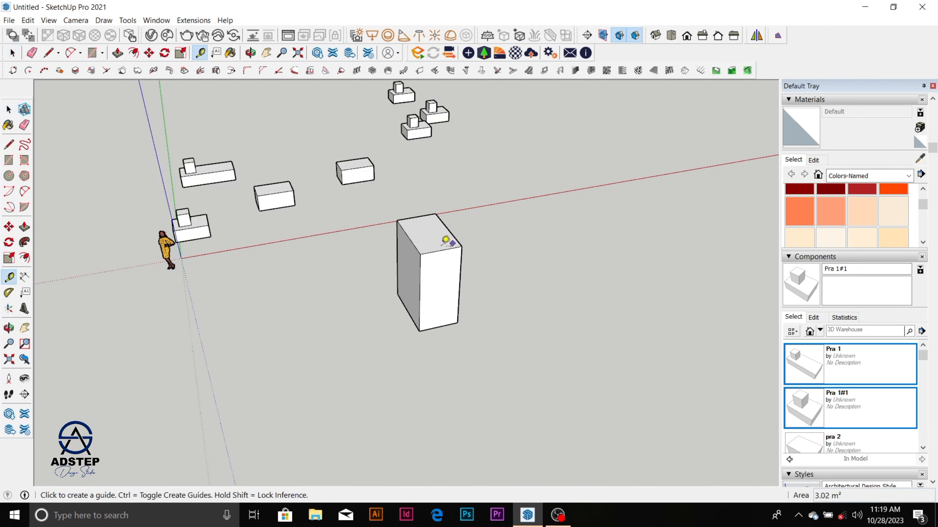
{"action": "left_click", "coordinate": [413, 243]}
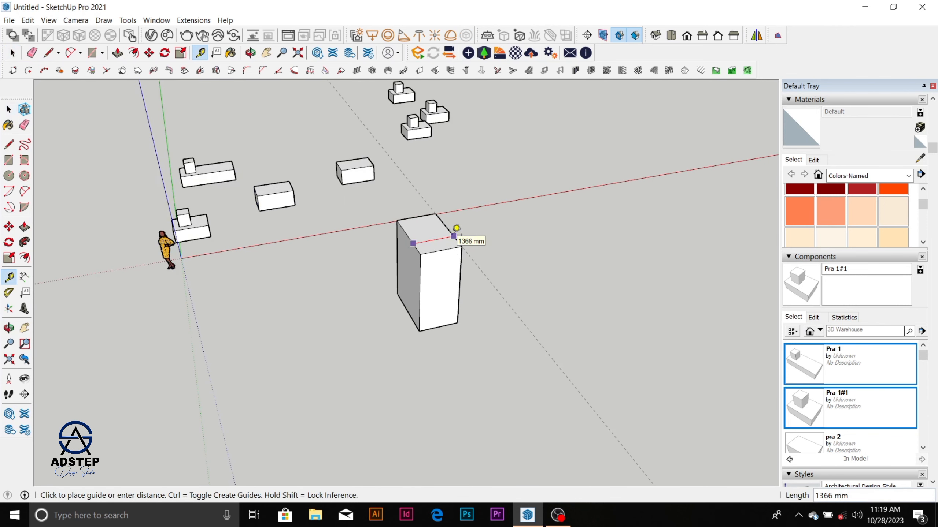
{"action": "key", "text": "space"}
Step: Draw a line about 2831 mm long along the green axis on the ground beside the tall box
{"action": "key", "text": "l"}
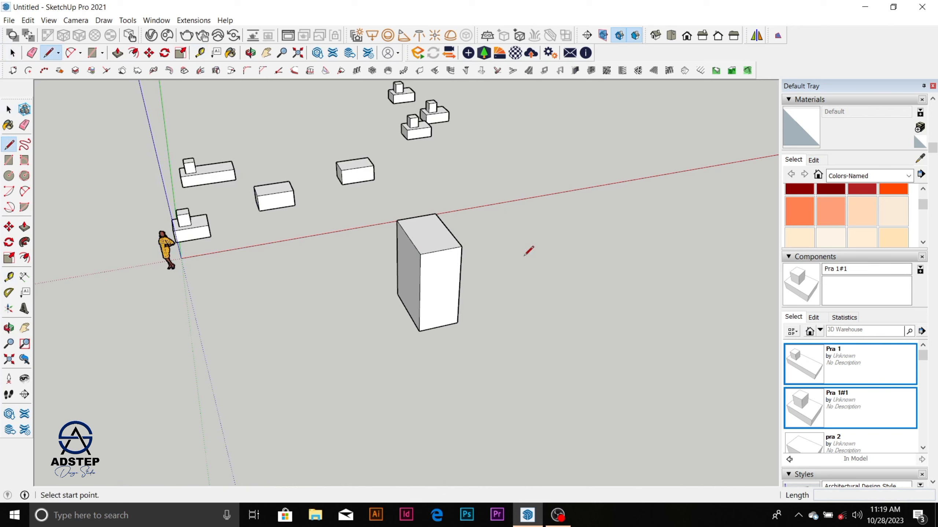
{"action": "left_click", "coordinate": [526, 258]}
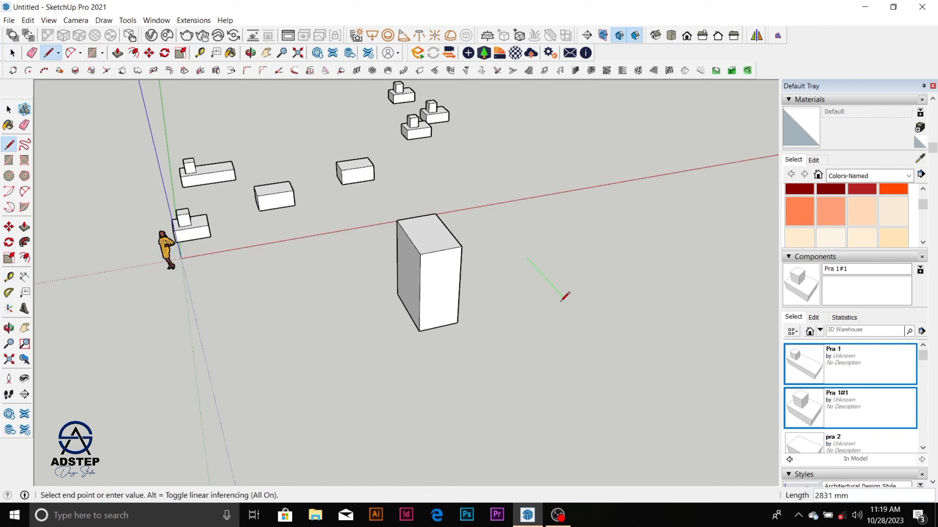
{"action": "left_click", "coordinate": [564, 298]}
{"action": "key", "text": "space"}
Step: Place a guide line 1366 mm from the new line, parallel to it, on the side away from the tall box
{"action": "key", "text": "t"}
{"action": "left_click", "coordinate": [544, 277]}
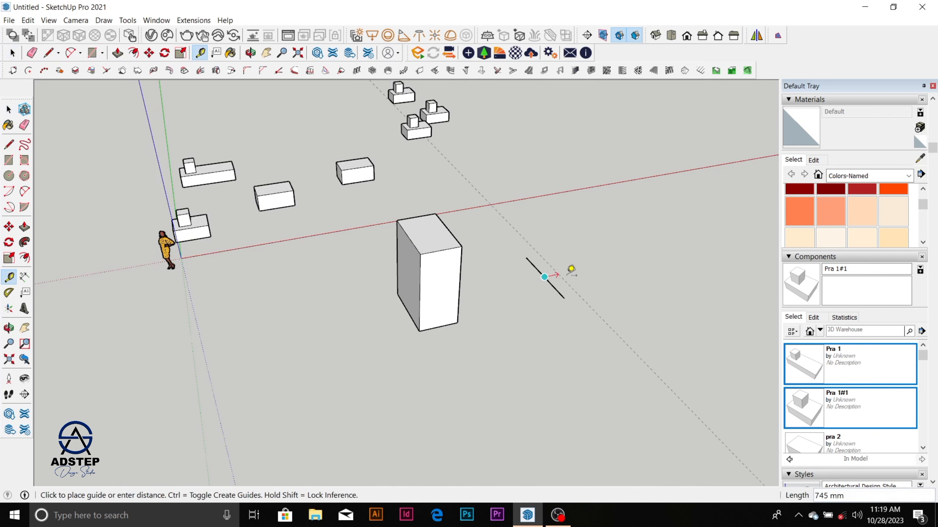
{"action": "type", "text": "13"}
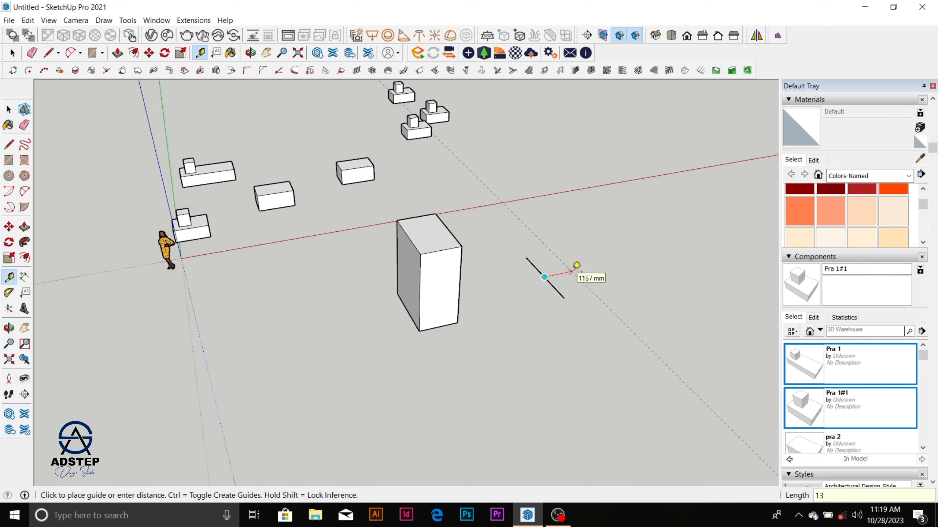
{"action": "type", "text": "65"}
{"action": "key", "text": "Return"}
{"action": "key", "text": "space"}
Step: Complete the rectangle with lines from the first line's end to the guide, along the guide, and back to the start
{"action": "key", "text": "l"}
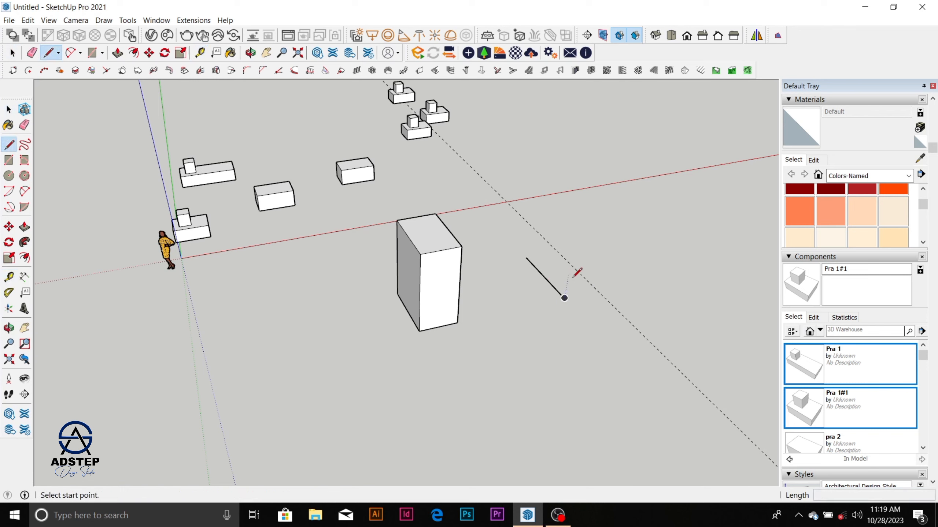
{"action": "left_click", "coordinate": [564, 298]}
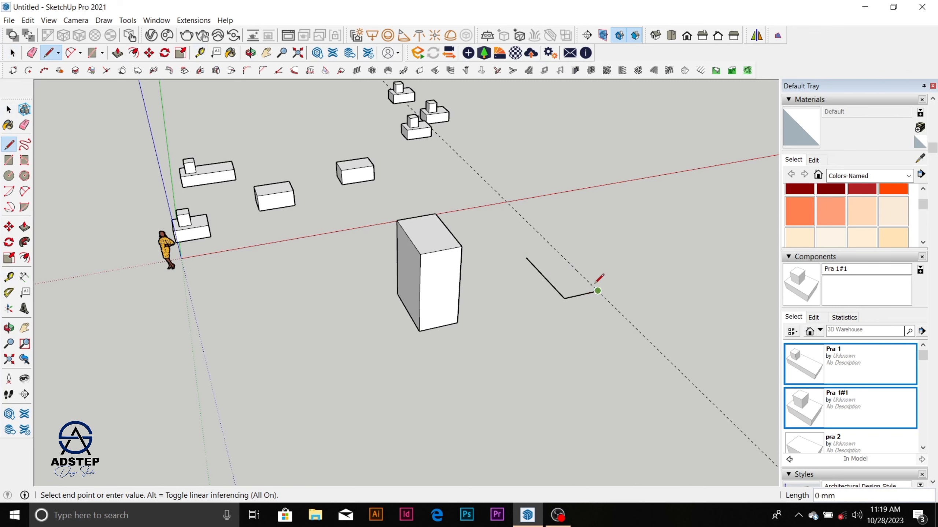
{"action": "left_click", "coordinate": [558, 253]}
{"action": "left_click", "coordinate": [527, 258]}
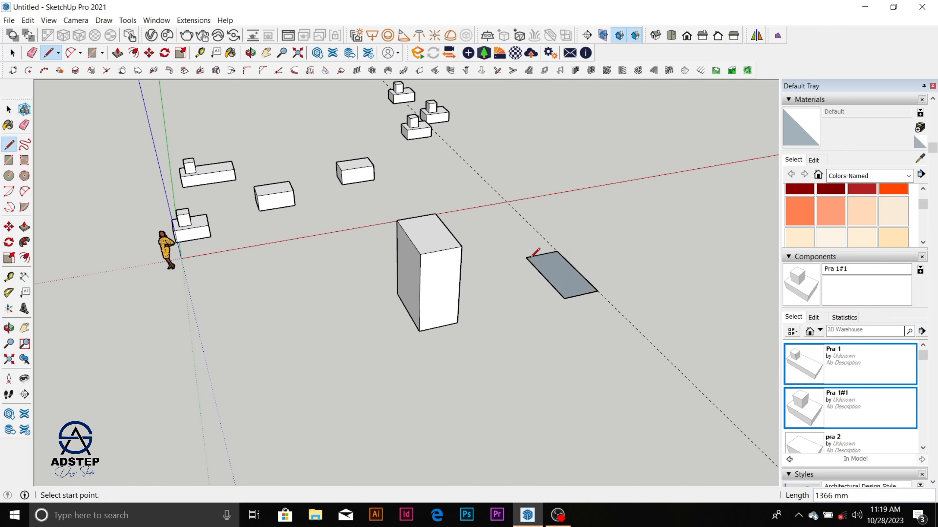
{"action": "key", "text": "space"}
Step: Reverse the face of the rectangle drawn beside the tall box
{"action": "left_click", "coordinate": [568, 278]}
{"action": "scroll", "coordinate": [571, 281], "scroll_direction": "up", "scroll_amount": 5}
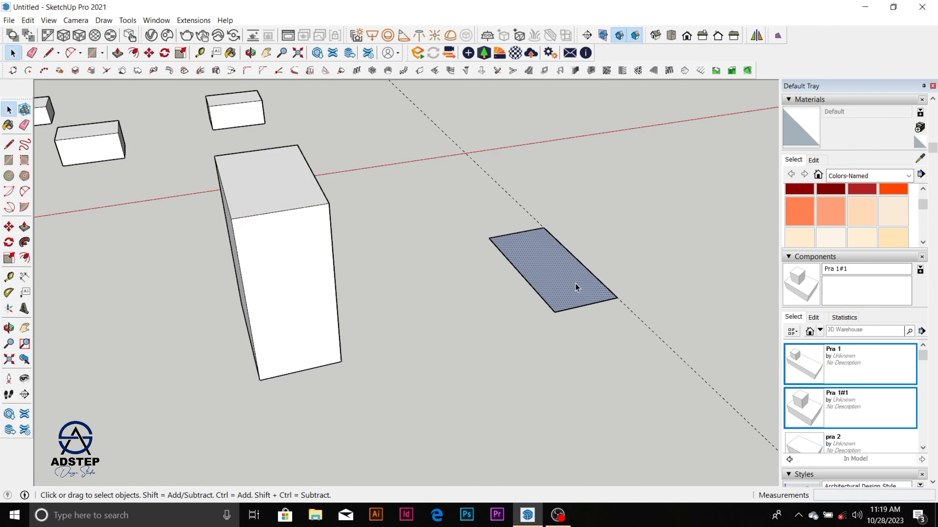
{"action": "right_click", "coordinate": [575, 283]}
{"action": "left_click", "coordinate": [606, 389]}
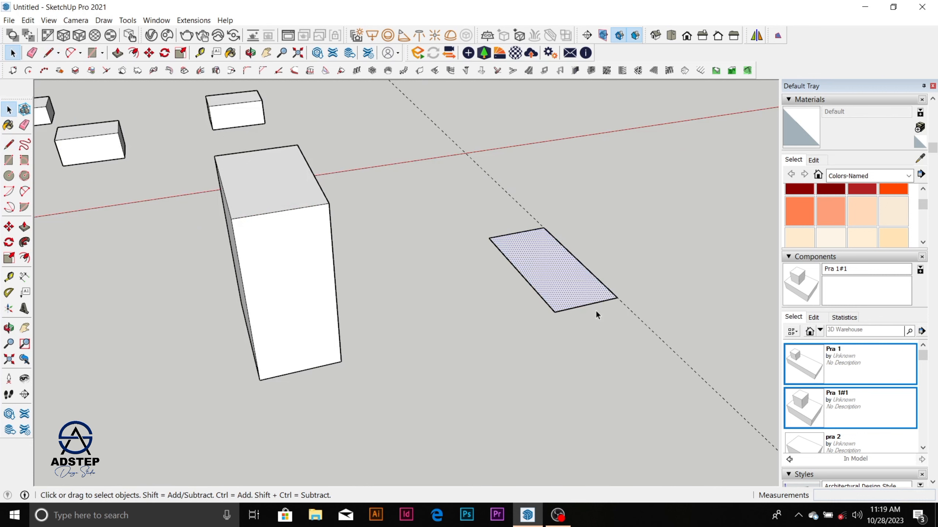
Step: Draw an upright triangle on the rectangle's short edge, with its apex about 1157 mm above the edge's midpoint
{"action": "key", "text": "l"}
{"action": "left_click", "coordinate": [586, 304]}
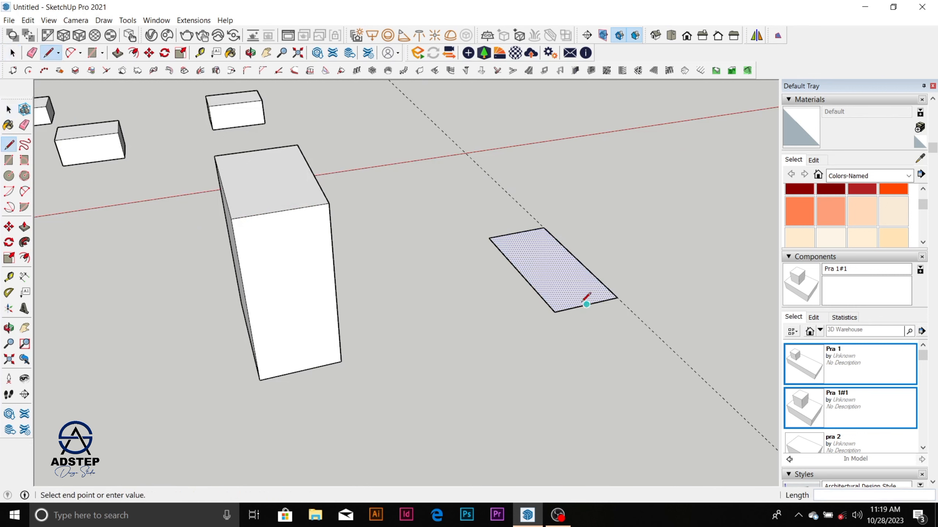
{"action": "left_click", "coordinate": [599, 246]}
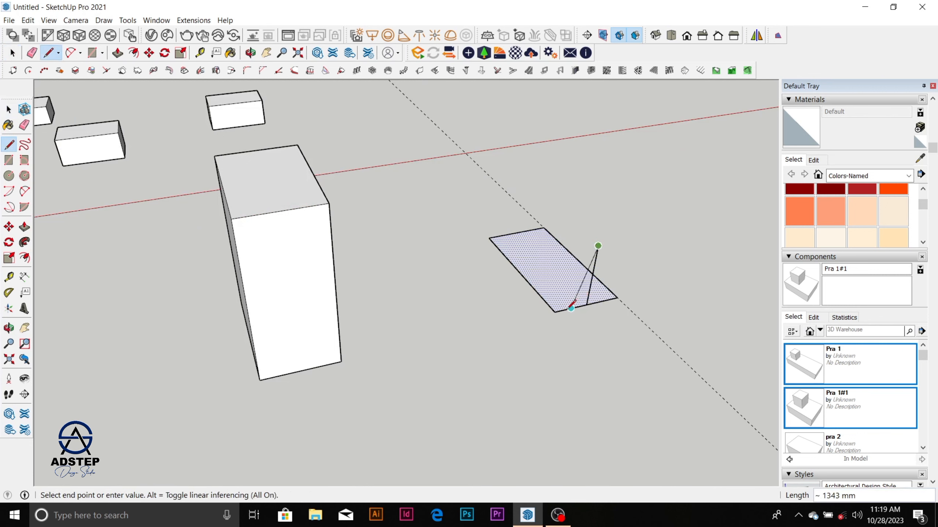
{"action": "left_click", "coordinate": [555, 312]}
{"action": "left_click", "coordinate": [598, 247]}
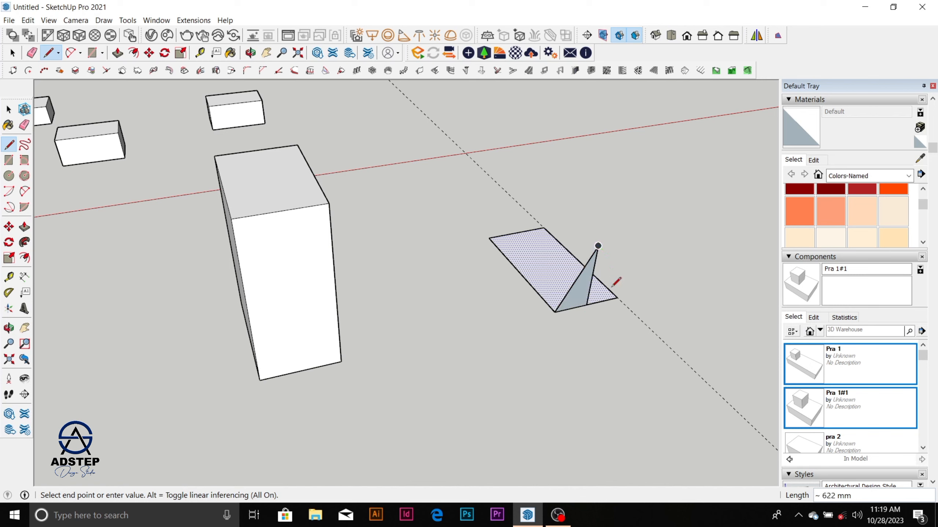
{"action": "left_click", "coordinate": [616, 299]}
Step: Erase the triangle's vertical centre line and the guide line
{"action": "key", "text": "e"}
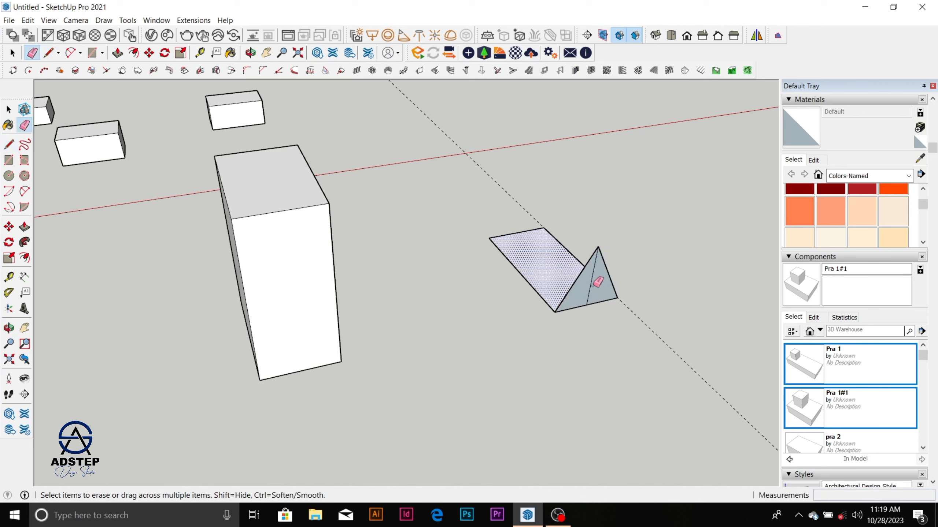
{"action": "left_click", "coordinate": [592, 285]}
{"action": "key", "text": "space"}
{"action": "key", "text": "e"}
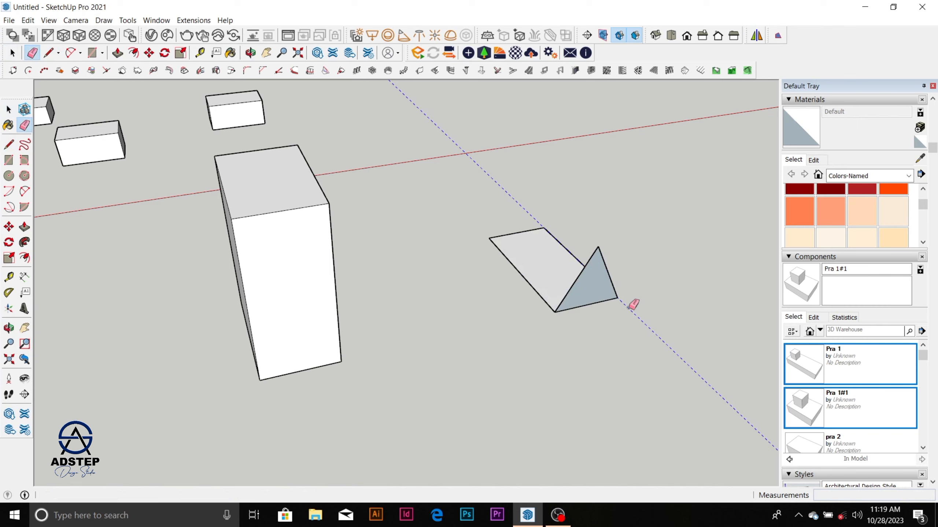
{"action": "key", "text": "space"}
Step: Push/Pull the triangular face 2831 mm along the rectangle to its far edge to form a gable roof
{"action": "mouse_move", "coordinate": [595, 290]}
{"action": "middle_mouse_down"}
{"action": "mouse_move", "coordinate": [686, 371]}
{"action": "mouse_move", "coordinate": [601, 221]}
{"action": "mouse_move", "coordinate": [626, 255]}
{"action": "mouse_move", "coordinate": [569, 182]}
{"action": "middle_mouse_up"}
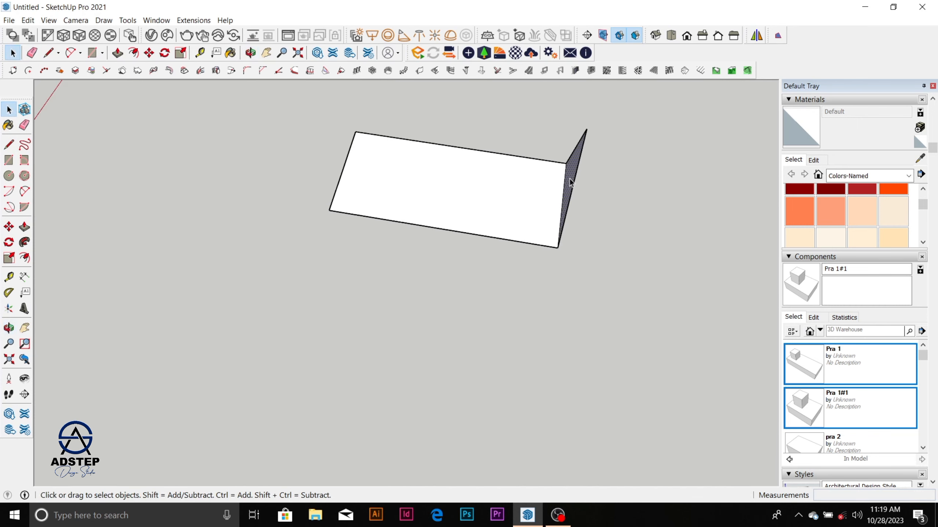
{"action": "key", "text": "p"}
{"action": "left_click_drag", "start_coordinate": [570, 182], "coordinate": [330, 211]}
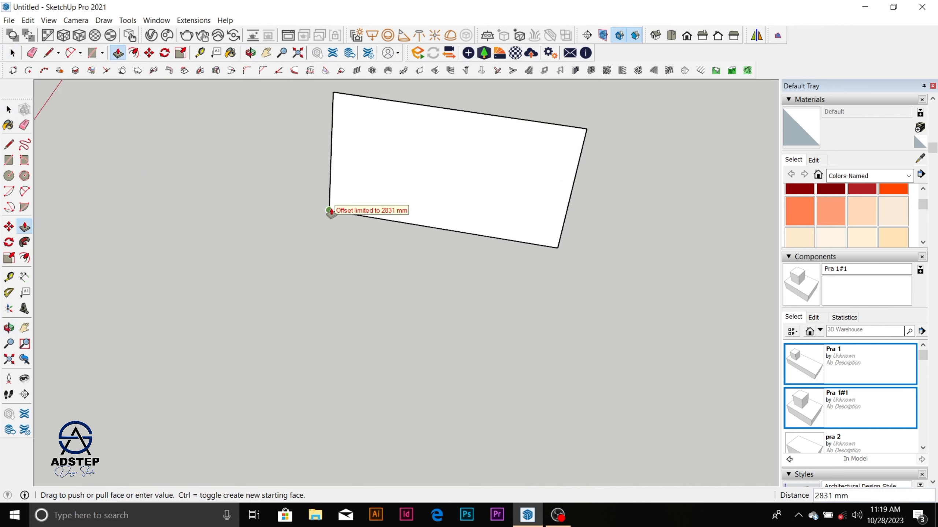
{"action": "left_click", "coordinate": [329, 211]}
Step: Select all of the roof's geometry and make it a group
{"action": "scroll", "coordinate": [449, 201], "scroll_direction": "down", "scroll_amount": 6}
{"action": "middle_click_drag", "start_coordinate": [454, 199], "coordinate": [258, 207]}
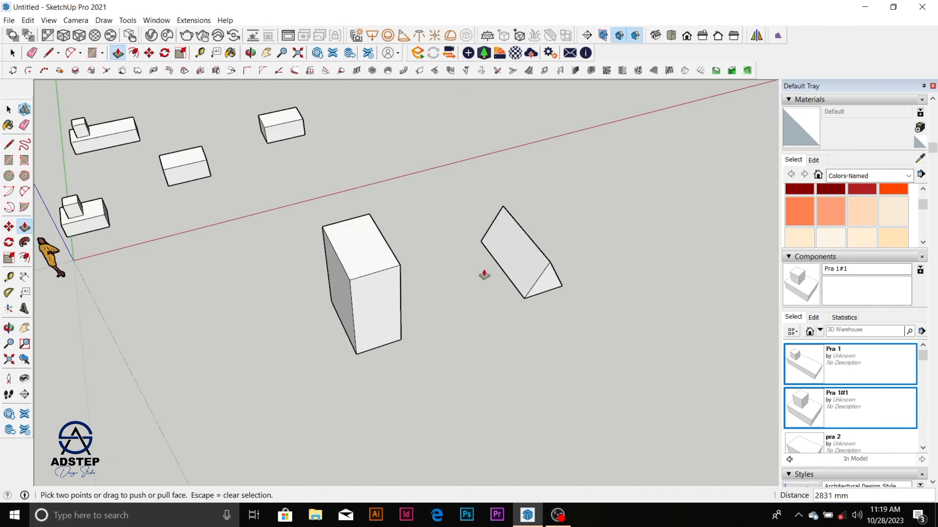
{"action": "scroll", "coordinate": [484, 275], "scroll_direction": "up", "scroll_amount": 3}
{"action": "key", "text": "space"}
{"action": "scroll", "coordinate": [474, 240], "scroll_direction": "down", "scroll_amount": 3}
{"action": "left_click_drag", "start_coordinate": [455, 181], "coordinate": [600, 334]}
{"action": "right_click", "coordinate": [542, 260]}
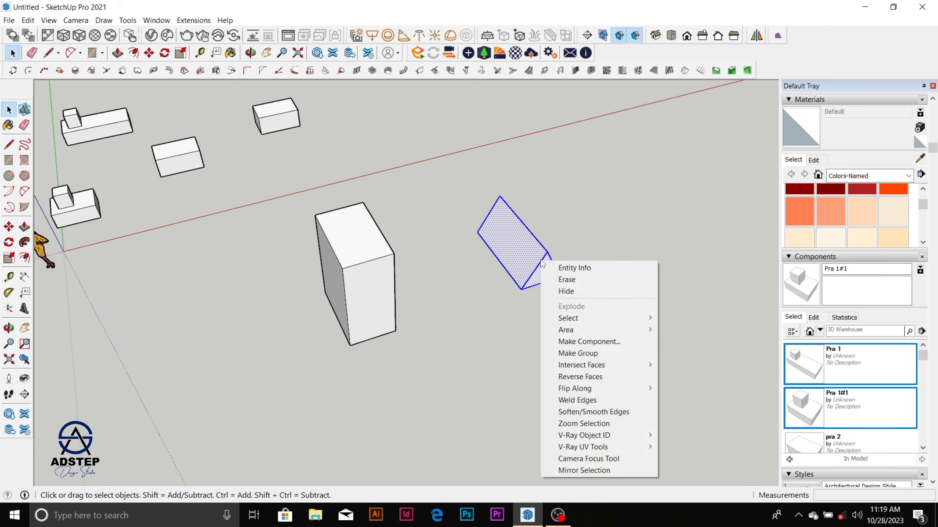
{"action": "left_click", "coordinate": [625, 351]}
Step: Move the roof group by its lower corner onto the matching top corner of the tall box
{"action": "scroll", "coordinate": [558, 282], "scroll_direction": "up", "scroll_amount": 2}
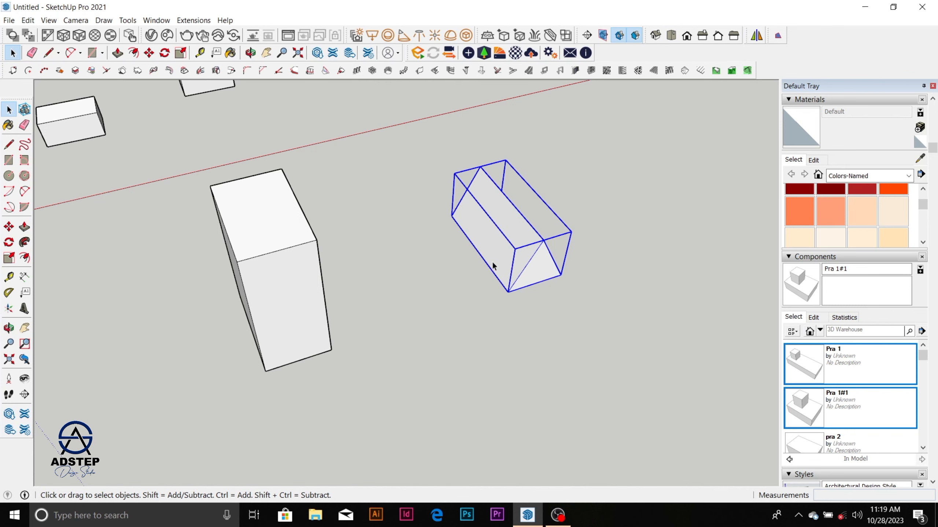
{"action": "scroll", "coordinate": [497, 248], "scroll_direction": "down", "scroll_amount": 2}
{"action": "scroll", "coordinate": [502, 251], "scroll_direction": "up", "scroll_amount": 3}
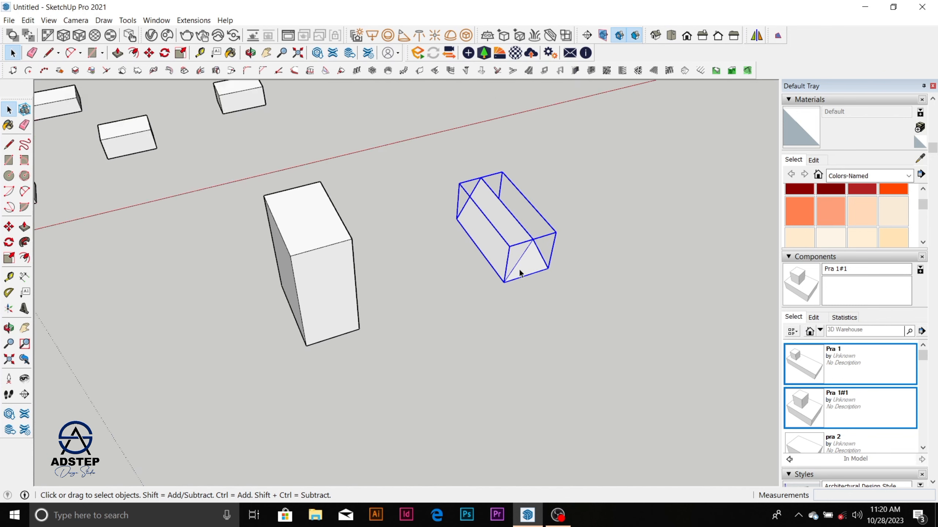
{"action": "scroll", "coordinate": [532, 261], "scroll_direction": "down", "scroll_amount": 1}
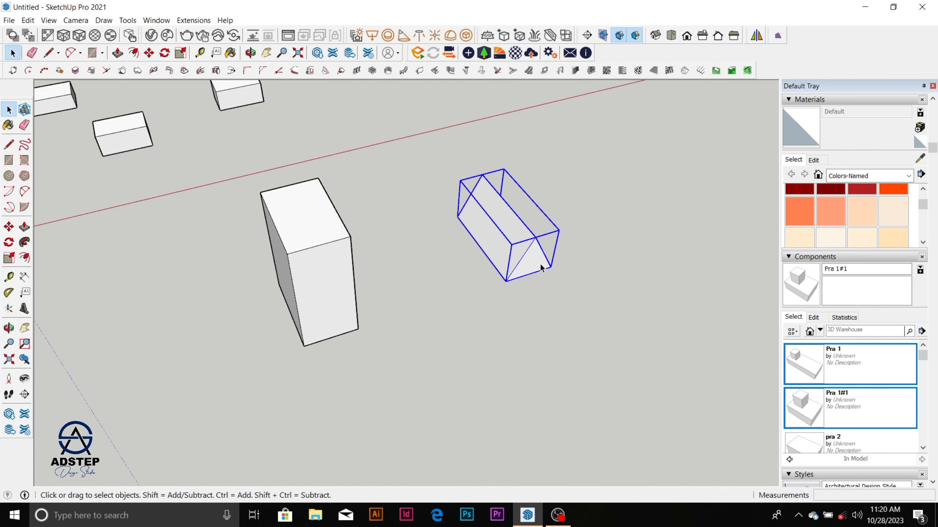
{"action": "key", "text": "m"}
{"action": "left_click", "coordinate": [551, 266]}
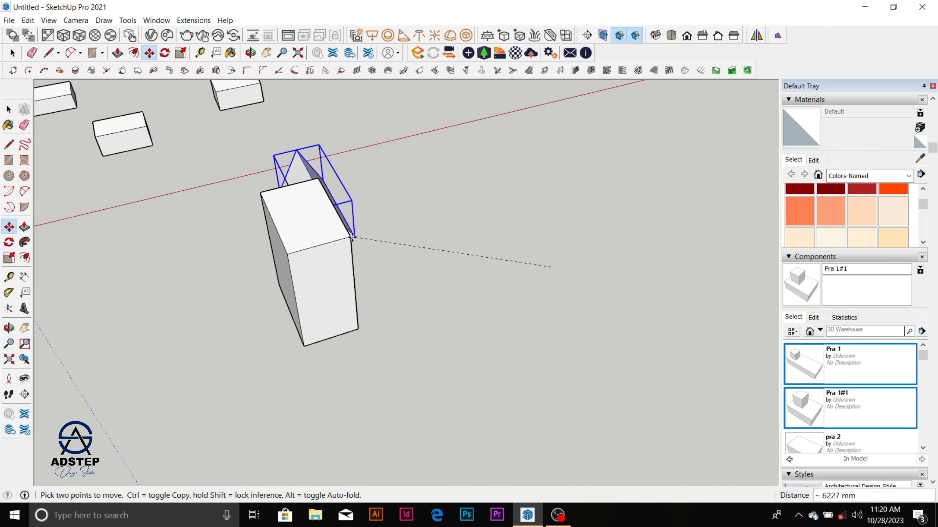
{"action": "left_click", "coordinate": [350, 238]}
{"action": "scroll", "coordinate": [364, 315], "scroll_direction": "down", "scroll_amount": 1}
{"action": "middle_click_drag", "start_coordinate": [364, 314], "coordinate": [460, 235]}
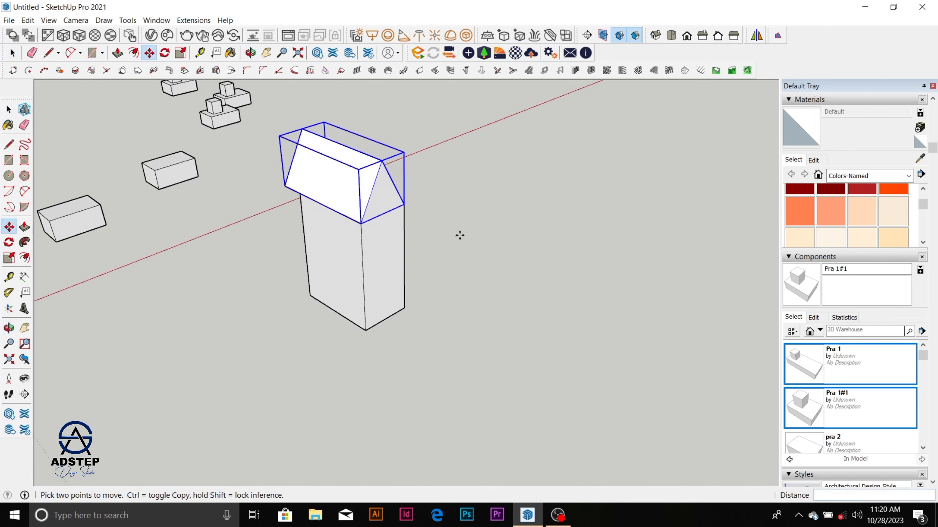
{"action": "middle_click_drag", "start_coordinate": [385, 243], "coordinate": [553, 255]}
{"action": "scroll", "coordinate": [512, 204], "scroll_direction": "up", "scroll_amount": 2}
{"action": "middle_click_drag", "start_coordinate": [505, 229], "coordinate": [547, 222]}
{"action": "key", "text": "space"}
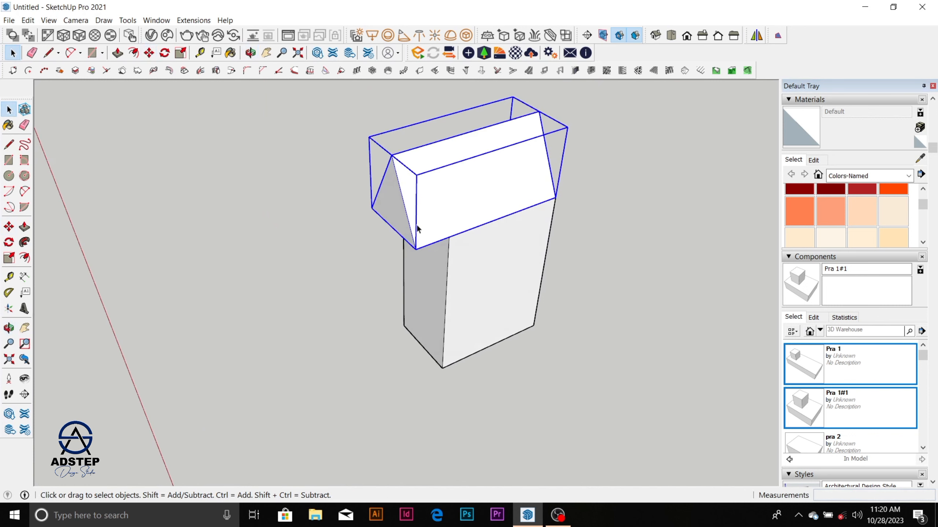
Step: Inside the roof group, push the overhanging triangular end face back flush with the box, and close the group
{"action": "double_click", "coordinate": [391, 217]}
{"action": "triple_click", "coordinate": [391, 218]}
{"action": "key", "text": "p"}
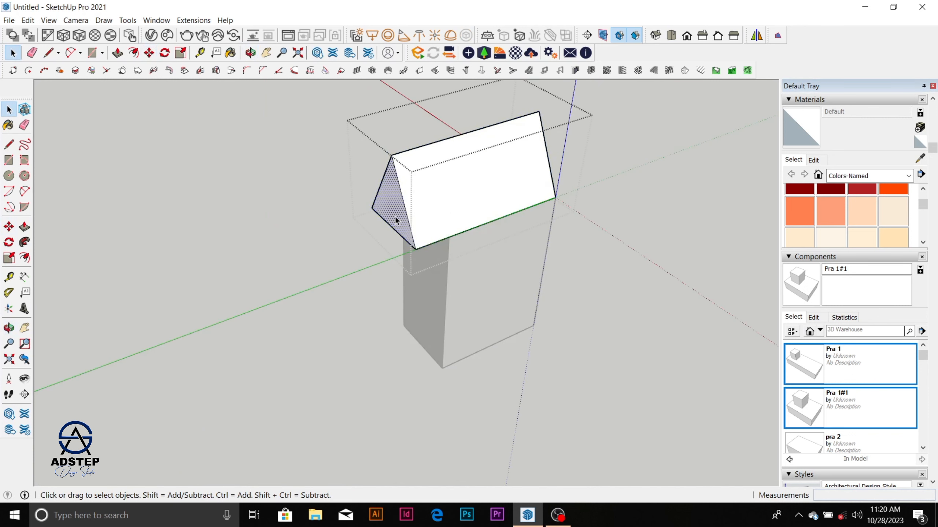
{"action": "left_click_drag", "start_coordinate": [395, 215], "coordinate": [444, 253]}
{"action": "key", "text": "space"}
{"action": "left_click", "coordinate": [571, 237]}
{"action": "middle_click_drag", "start_coordinate": [571, 237], "coordinate": [124, 225]}
{"action": "scroll", "coordinate": [206, 258], "scroll_direction": "down", "scroll_amount": 3}
{"action": "mouse_move", "coordinate": [284, 302]}
{"action": "middle_mouse_down"}
{"action": "mouse_move", "coordinate": [370, 251]}
{"action": "mouse_move", "coordinate": [391, 309]}
{"action": "middle_mouse_up"}
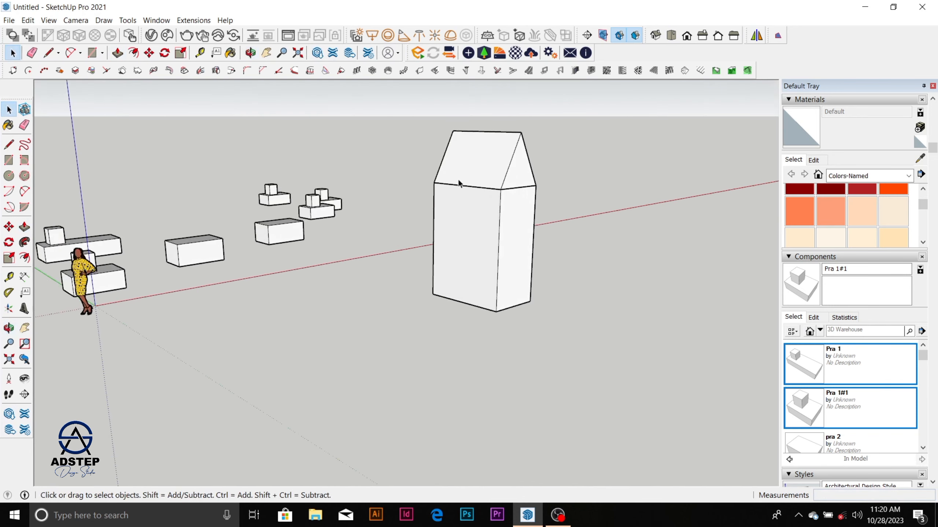
Step: Select the tall box and the roof in turn to check that they are separate groups
{"action": "left_click", "coordinate": [464, 274]}
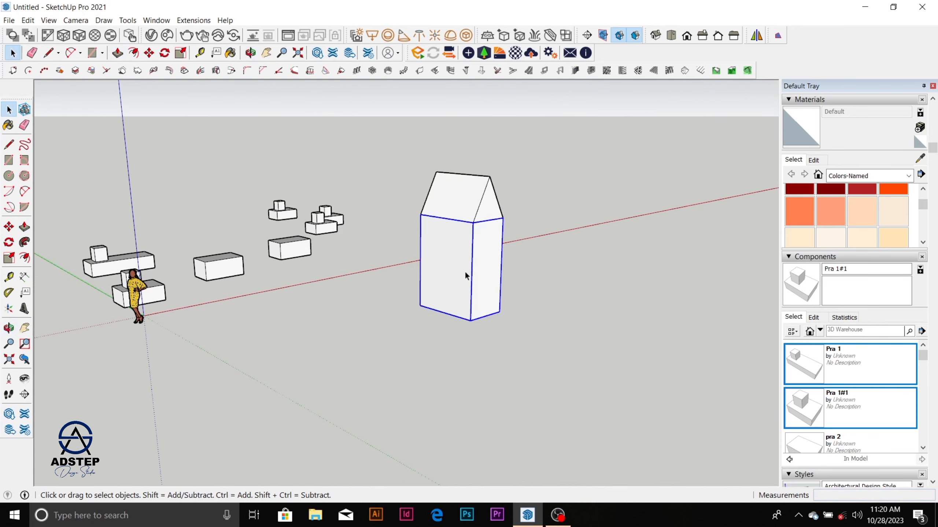
{"action": "double_click", "coordinate": [458, 272]}
{"action": "left_click", "coordinate": [569, 240]}
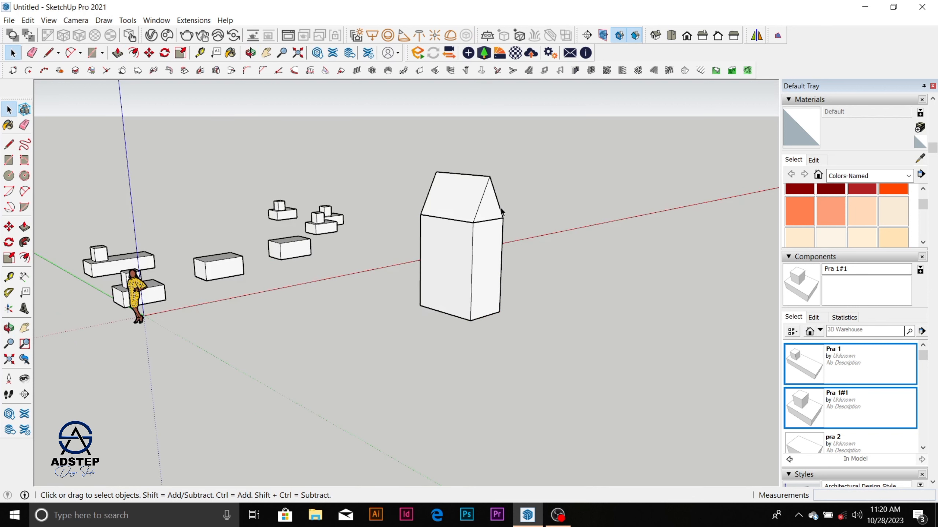
{"action": "left_click", "coordinate": [483, 195]}
{"action": "left_click", "coordinate": [488, 262]}
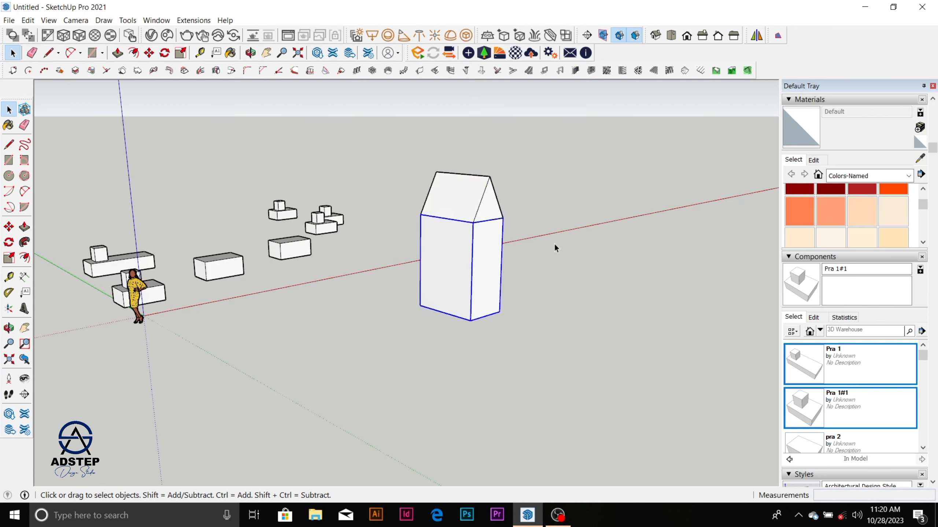
Step: Try to pull the tall box's end face outward about 829 mm inside its own group
{"action": "double_click", "coordinate": [490, 261]}
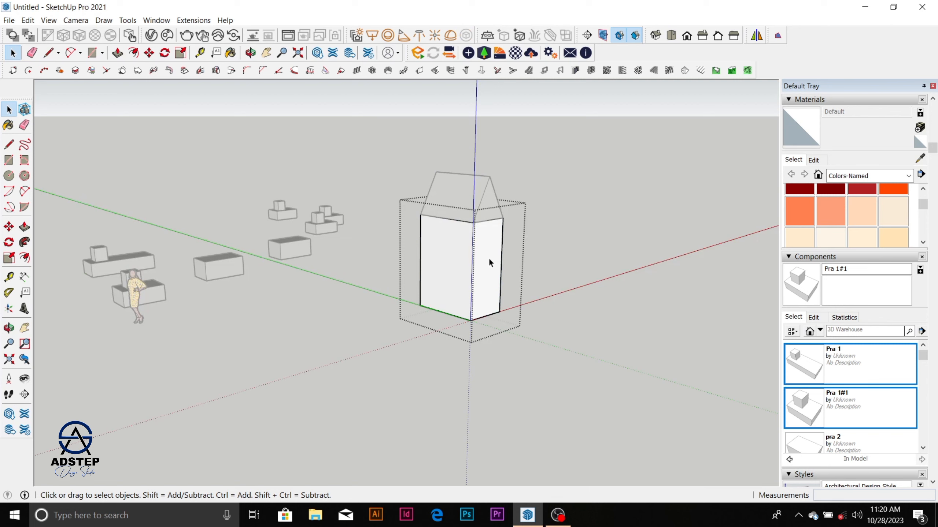
{"action": "left_click", "coordinate": [489, 258]}
{"action": "key", "text": "p"}
{"action": "left_click_drag", "start_coordinate": [478, 246], "coordinate": [501, 256]}
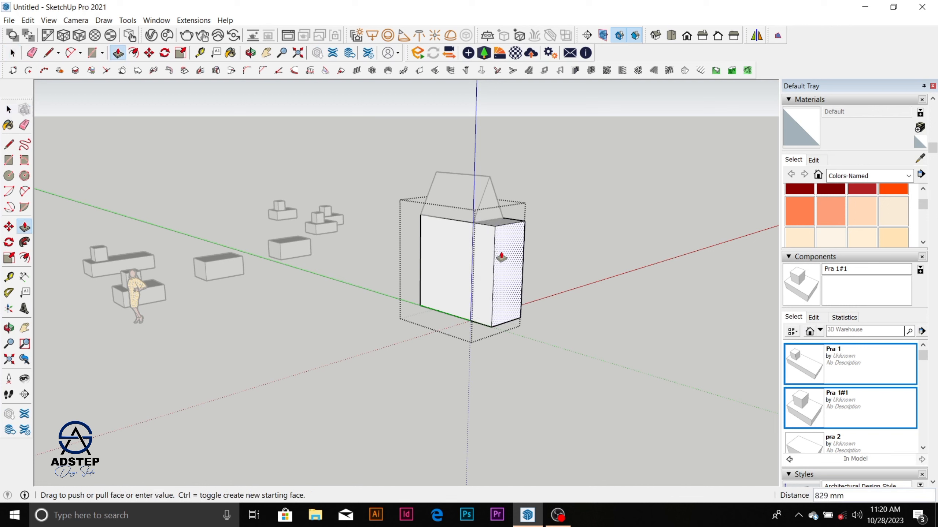
{"action": "key", "text": "Escape"}
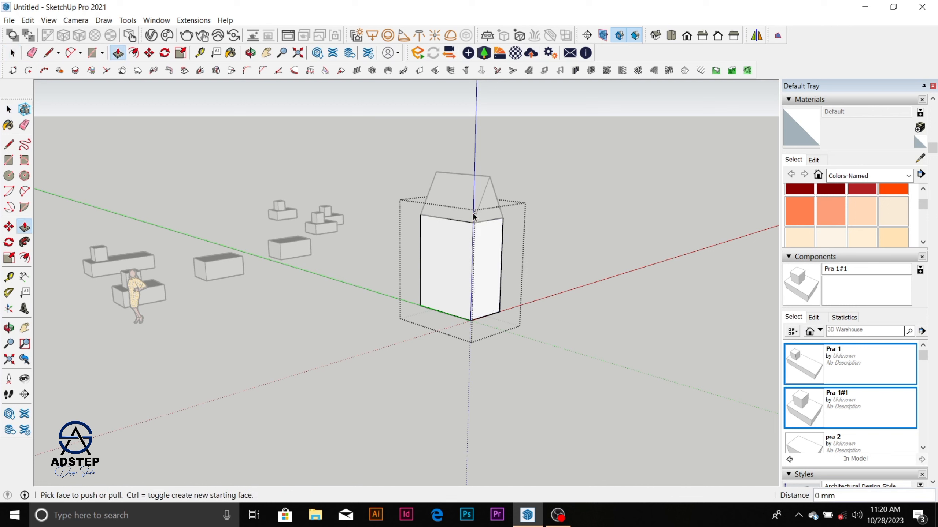
Step: Try to pull the roof's triangular end face outward about 1479 mm inside the roof group
{"action": "key", "text": "space"}
{"action": "left_click", "coordinate": [490, 194]}
{"action": "left_click", "coordinate": [468, 230]}
{"action": "double_click", "coordinate": [460, 203]}
{"action": "triple_click", "coordinate": [461, 202]}
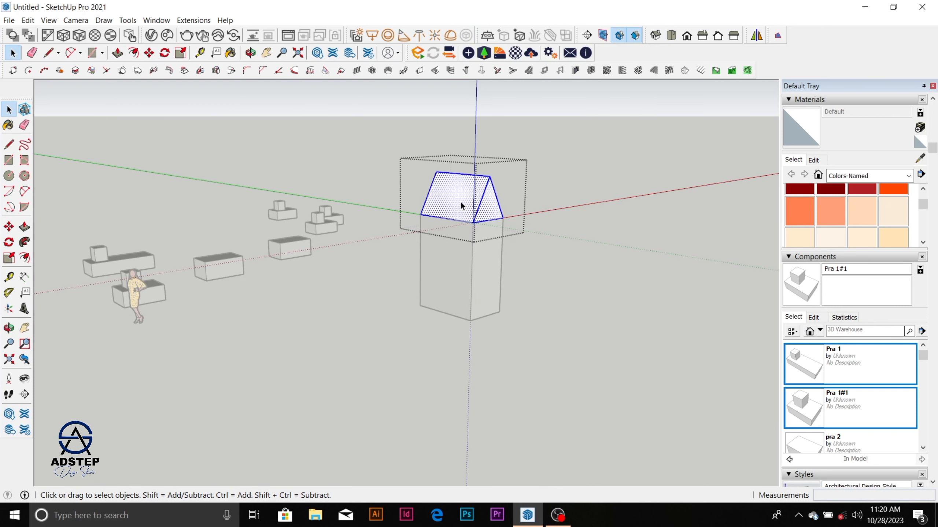
{"action": "left_click", "coordinate": [498, 211]}
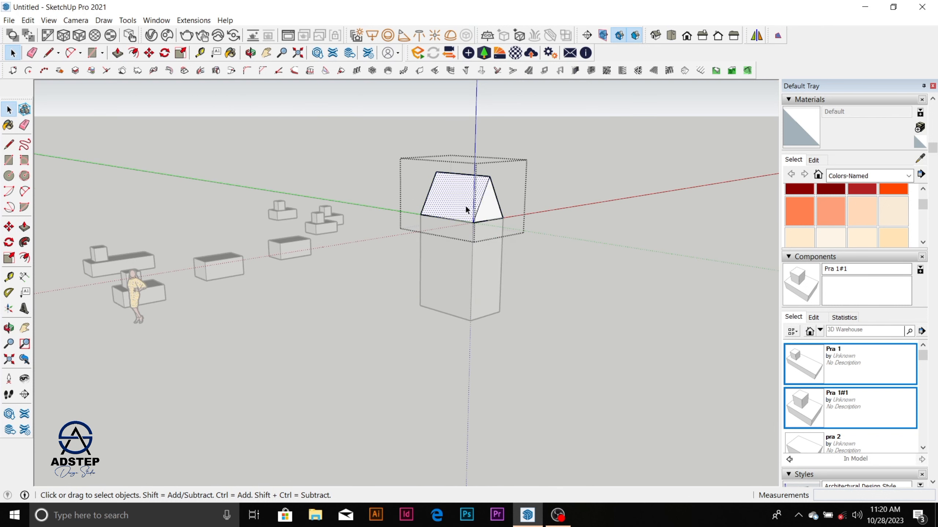
{"action": "key", "text": "p"}
{"action": "left_click", "coordinate": [494, 209]}
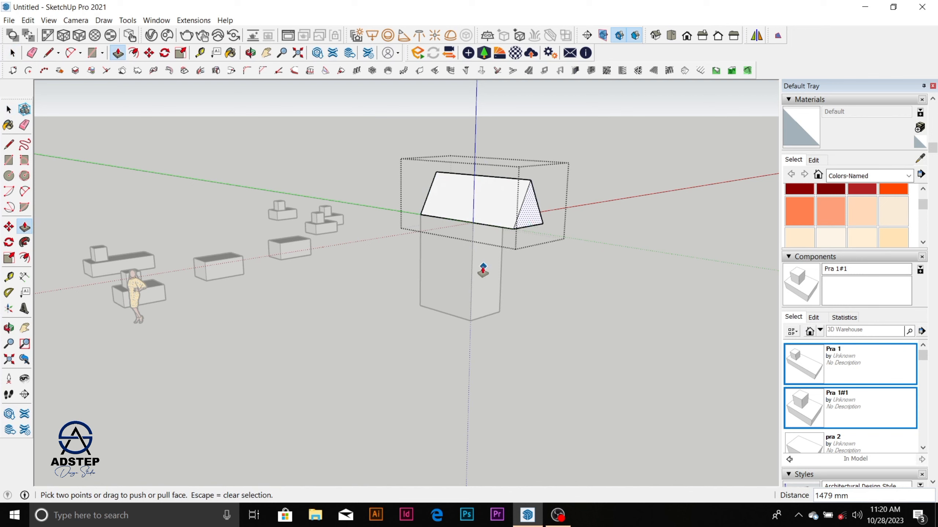
{"action": "key", "text": "Escape"}
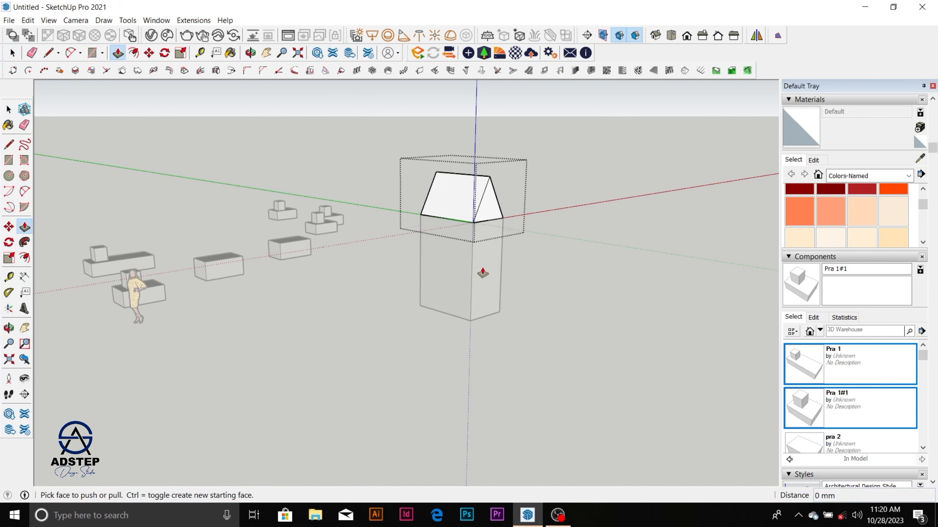
{"action": "key", "text": "space"}
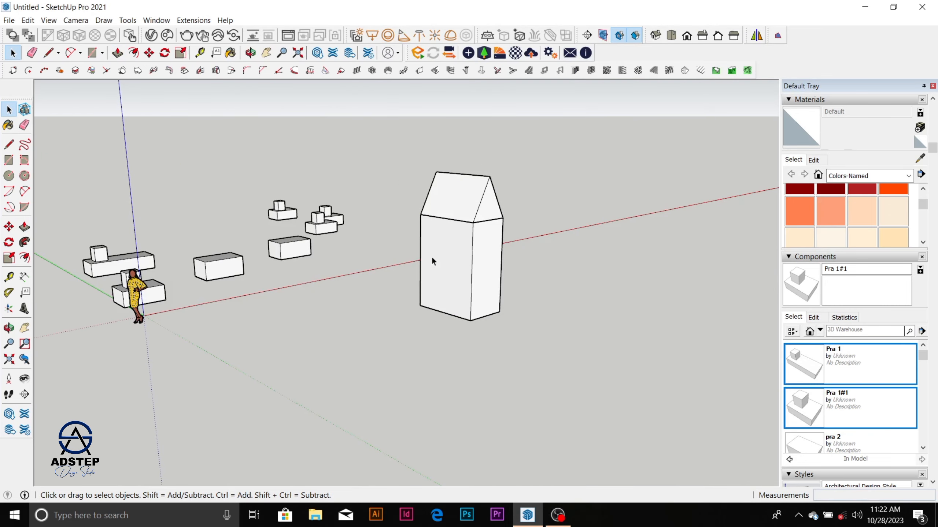
Step: Outside the groups, draw a large rectangle on the open ground in front of the scale figure
{"action": "scroll", "coordinate": [432, 261], "scroll_direction": "down", "scroll_amount": 3}
{"action": "mouse_move", "coordinate": [433, 260]}
{"action": "middle_mouse_down"}
{"action": "mouse_move", "coordinate": [408, 272]}
{"action": "mouse_move", "coordinate": [381, 358]}
{"action": "middle_mouse_up"}
{"action": "scroll", "coordinate": [435, 246], "scroll_direction": "down", "scroll_amount": 2}
{"action": "scroll", "coordinate": [436, 247], "scroll_direction": "up", "scroll_amount": 4}
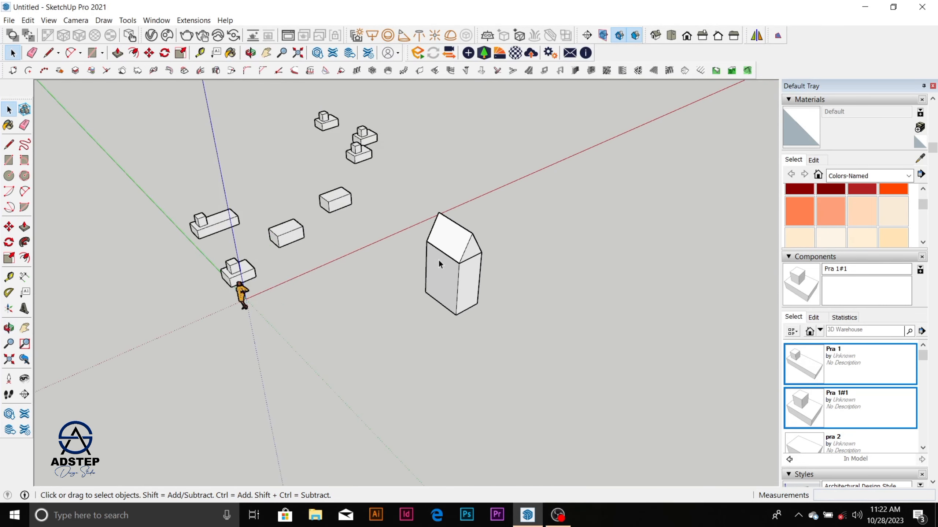
{"action": "scroll", "coordinate": [439, 204], "scroll_direction": "down", "scroll_amount": 2}
{"action": "scroll", "coordinate": [410, 302], "scroll_direction": "up", "scroll_amount": 5}
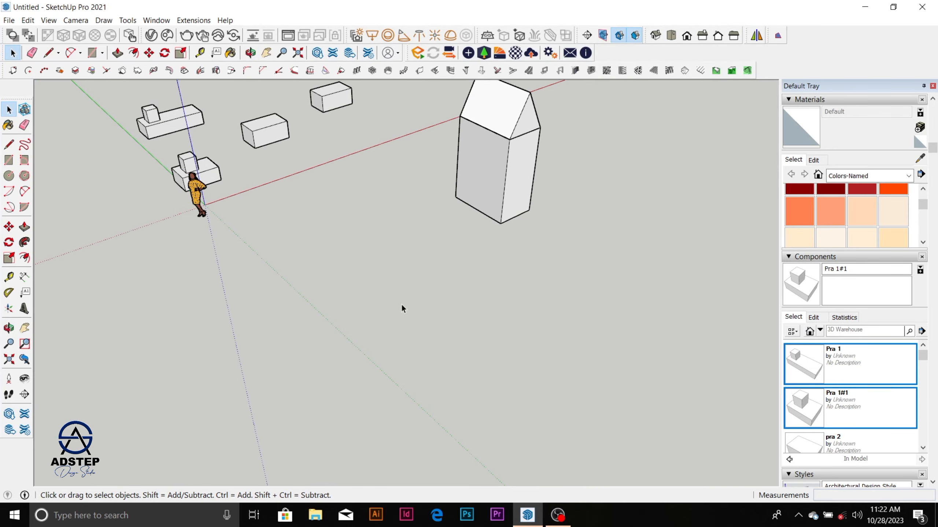
{"action": "key", "text": "r"}
{"action": "left_click", "coordinate": [292, 304]}
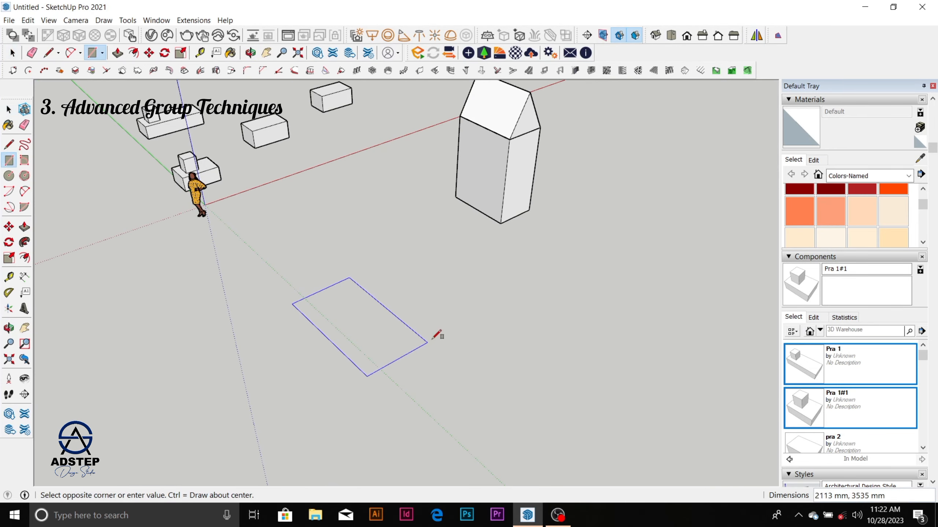
{"action": "scroll", "coordinate": [443, 310], "scroll_direction": "down", "scroll_amount": 5}
{"action": "scroll", "coordinate": [393, 327], "scroll_direction": "down", "scroll_amount": 1}
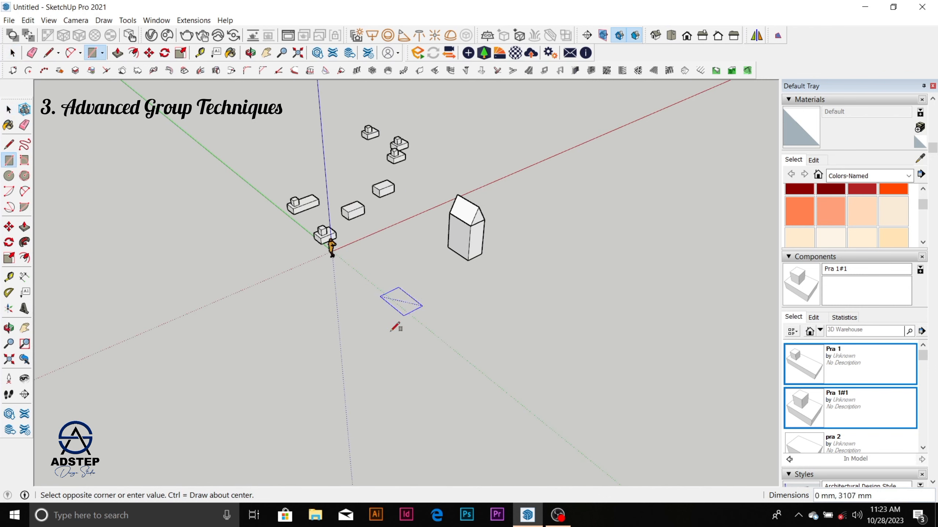
{"action": "left_click", "coordinate": [365, 419]}
{"action": "key", "text": "space"}
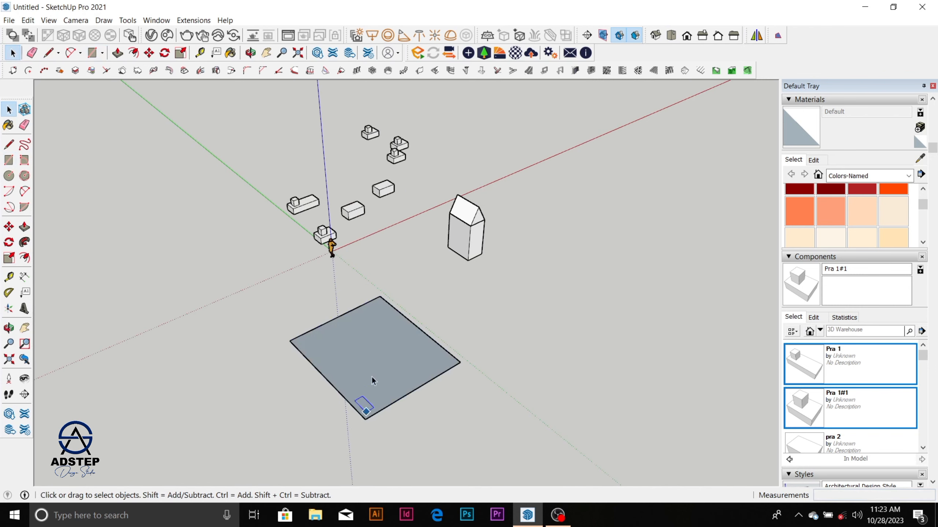
Step: Reverse the face of the large ground rectangle
{"action": "scroll", "coordinate": [375, 369], "scroll_direction": "up", "scroll_amount": 2}
{"action": "right_click", "coordinate": [378, 363]}
{"action": "left_click", "coordinate": [424, 270]}
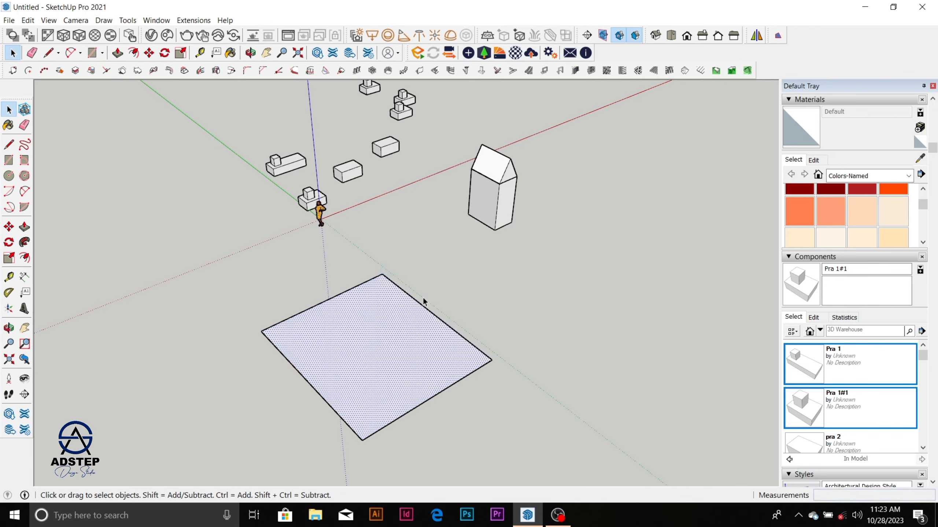
Step: Offset the edges of the large ground rectangle inward by 150 mm
{"action": "left_click", "coordinate": [24, 258]}
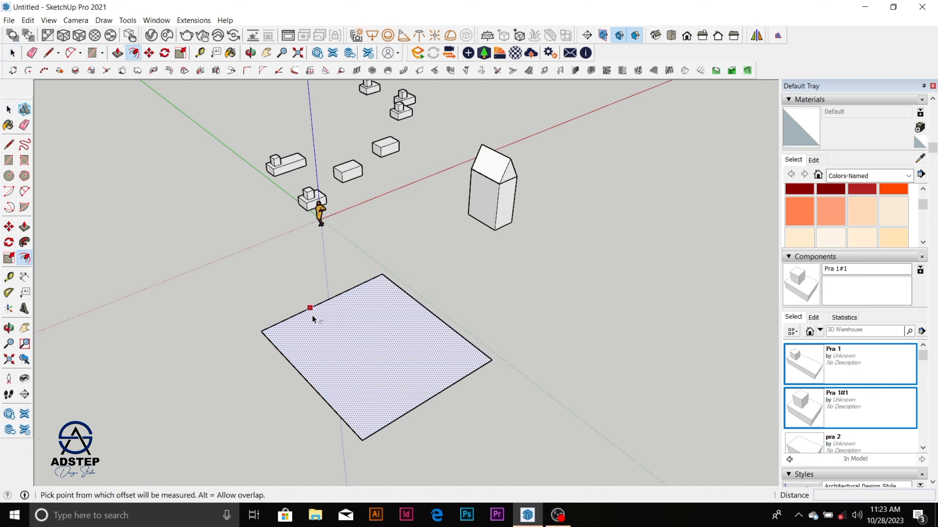
{"action": "left_click", "coordinate": [312, 314]}
{"action": "type", "text": "15"}
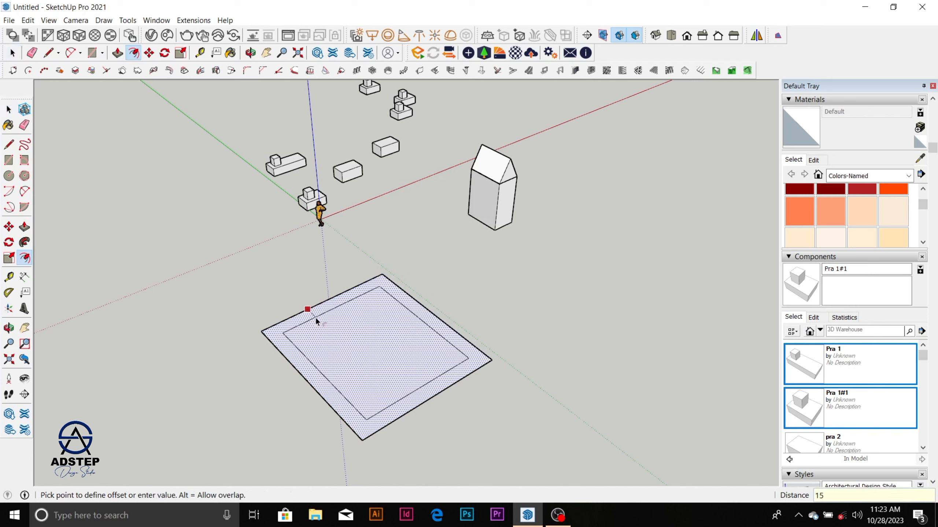
{"action": "type", "text": "0"}
{"action": "key", "text": "Return"}
{"action": "key", "text": "space"}
{"action": "scroll", "coordinate": [375, 415], "scroll_direction": "up", "scroll_amount": 3}
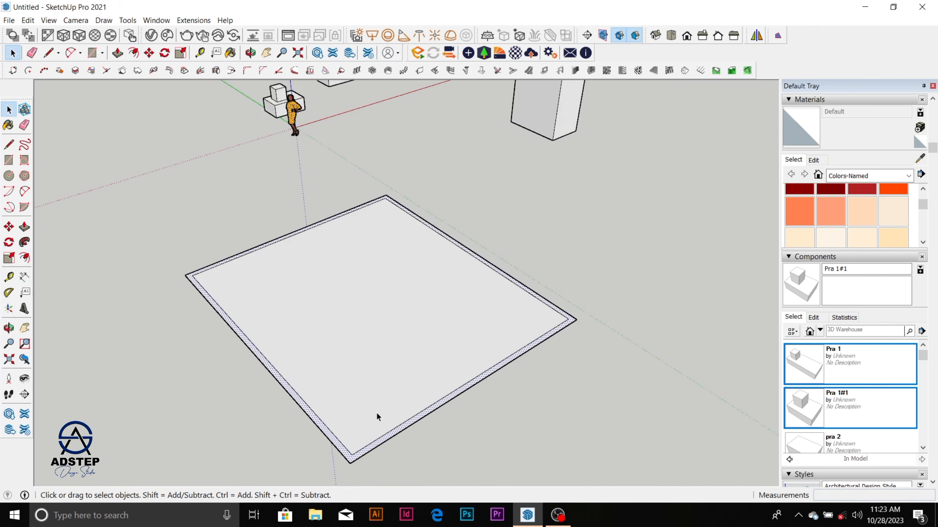
Step: Draw a dividing line along the green axis across the inner rectangle, between its two opposite shorter edges
{"action": "scroll", "coordinate": [421, 298], "scroll_direction": "down", "scroll_amount": 4}
{"action": "scroll", "coordinate": [383, 377], "scroll_direction": "up", "scroll_amount": 2}
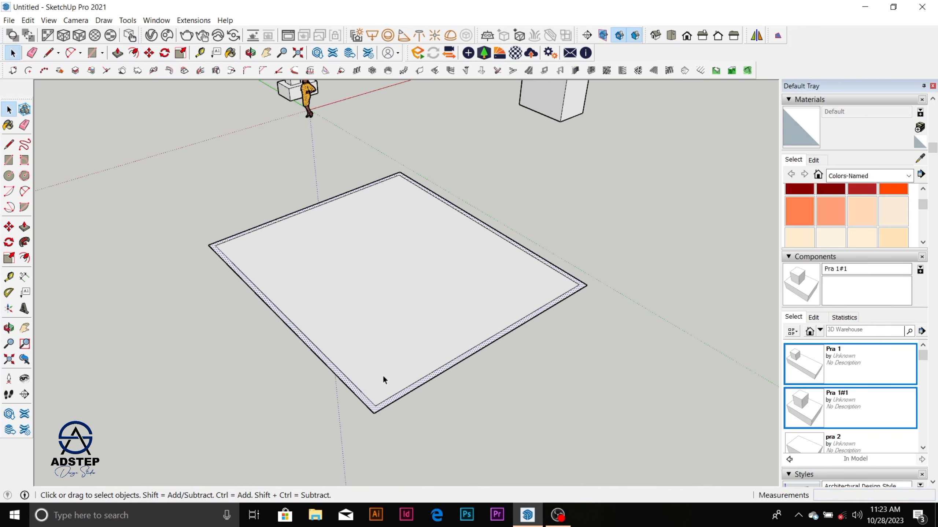
{"action": "key", "text": "l"}
{"action": "left_click", "coordinate": [305, 210]}
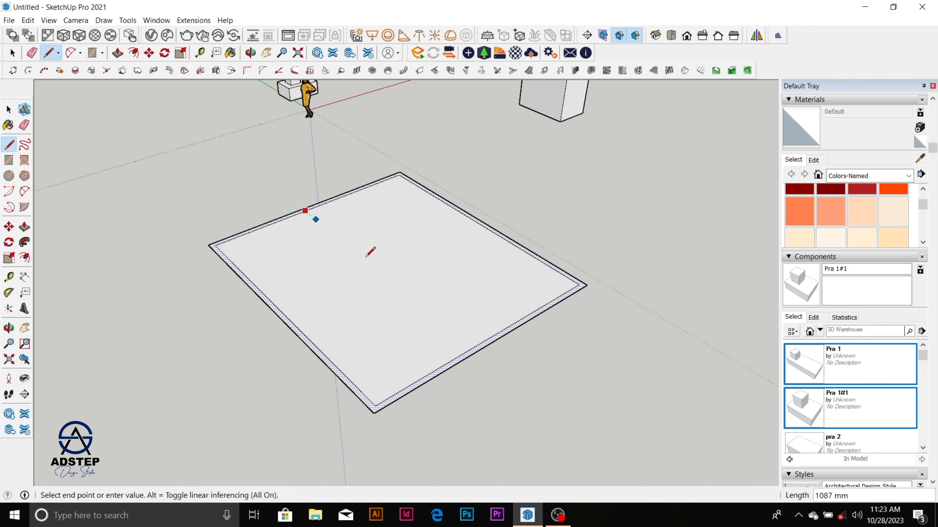
{"action": "left_click", "coordinate": [481, 344]}
{"action": "key", "text": "space"}
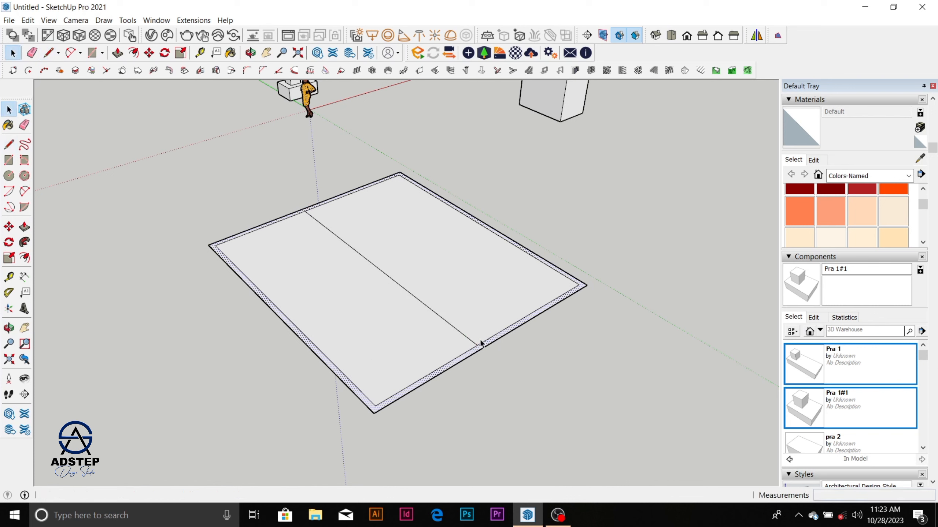
Step: Place a guide parallel to the dividing line at a distance of 150 mm
{"action": "key", "text": "t"}
{"action": "left_click", "coordinate": [436, 312]}
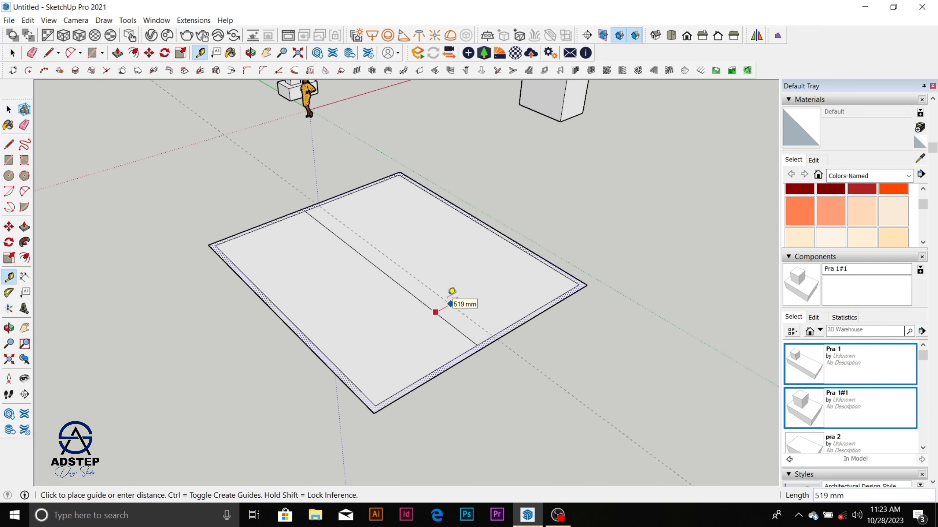
{"action": "key", "text": "Return"}
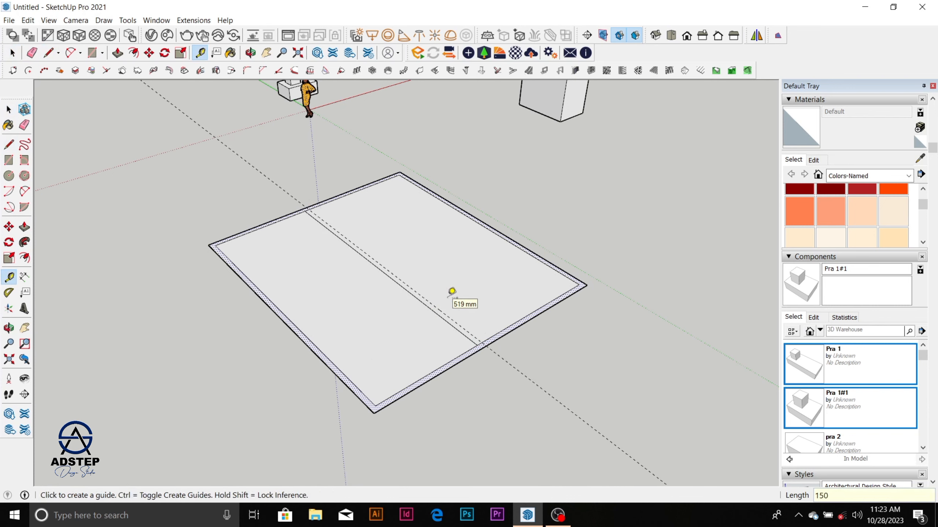
Step: Draw a 7789 mm by 150 mm rectangle between the dividing line and the guide as the partition strip
{"action": "key", "text": "r"}
{"action": "scroll", "coordinate": [355, 233], "scroll_direction": "up", "scroll_amount": 3}
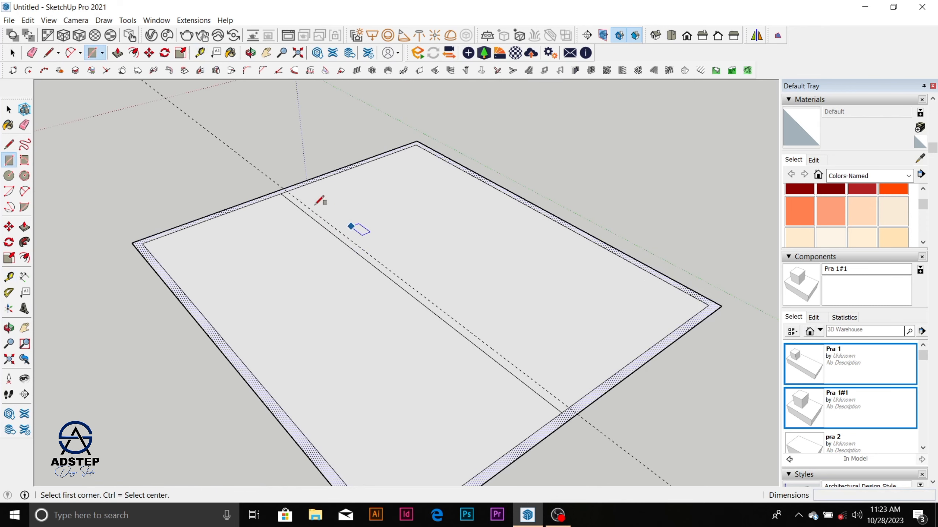
{"action": "left_click", "coordinate": [282, 193]}
{"action": "scroll", "coordinate": [283, 193], "scroll_direction": "down", "scroll_amount": 1}
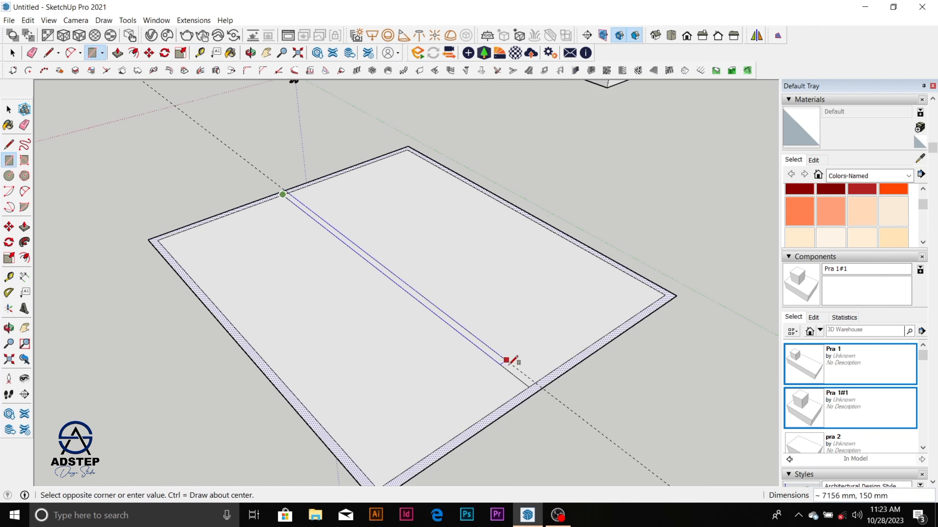
{"action": "left_click", "coordinate": [536, 382]}
{"action": "key", "text": "space"}
Step: Erase the guide and the short edges at both ends of the partition strip to join it with the outer wall strip
{"action": "scroll", "coordinate": [518, 342], "scroll_direction": "down", "scroll_amount": 2}
{"action": "scroll", "coordinate": [523, 373], "scroll_direction": "up", "scroll_amount": 3}
{"action": "key", "text": "e"}
{"action": "scroll", "coordinate": [523, 373], "scroll_direction": "up", "scroll_amount": 2}
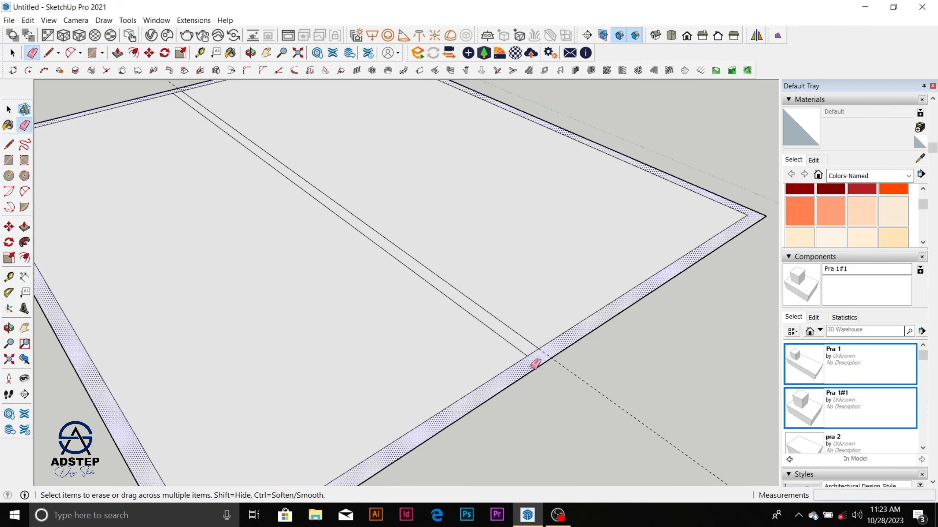
{"action": "left_click", "coordinate": [539, 349]}
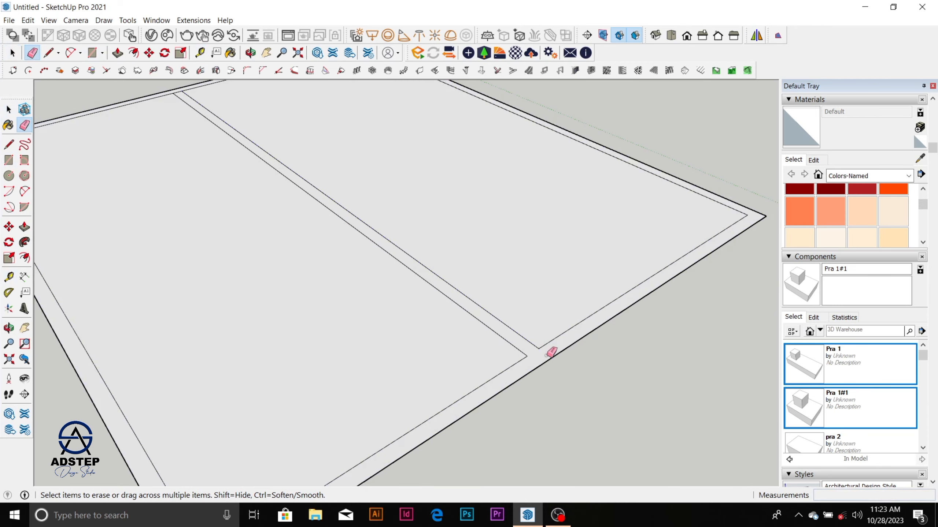
{"action": "scroll", "coordinate": [400, 248], "scroll_direction": "down", "scroll_amount": 3}
{"action": "scroll", "coordinate": [314, 174], "scroll_direction": "up", "scroll_amount": 5}
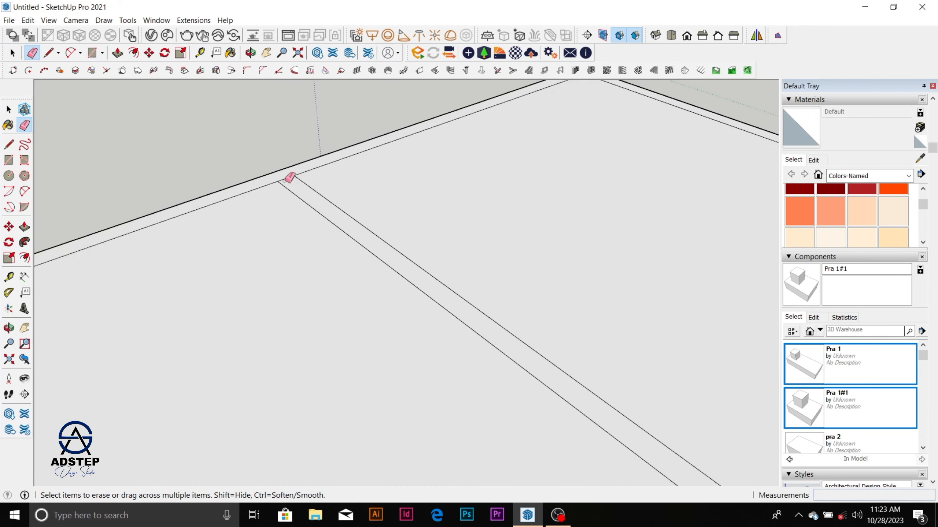
{"action": "scroll", "coordinate": [291, 174], "scroll_direction": "down", "scroll_amount": 5}
{"action": "key", "text": "space"}
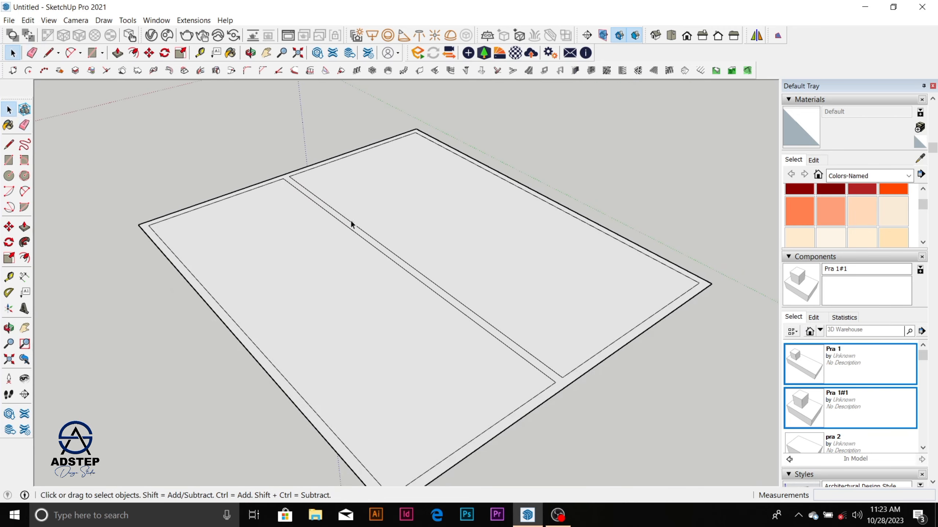
Step: Select the joined wall outline face and pull it up 3000 mm
{"action": "scroll", "coordinate": [467, 291], "scroll_direction": "down", "scroll_amount": 1}
{"action": "scroll", "coordinate": [497, 388], "scroll_direction": "up", "scroll_amount": 3}
{"action": "left_click", "coordinate": [500, 376]}
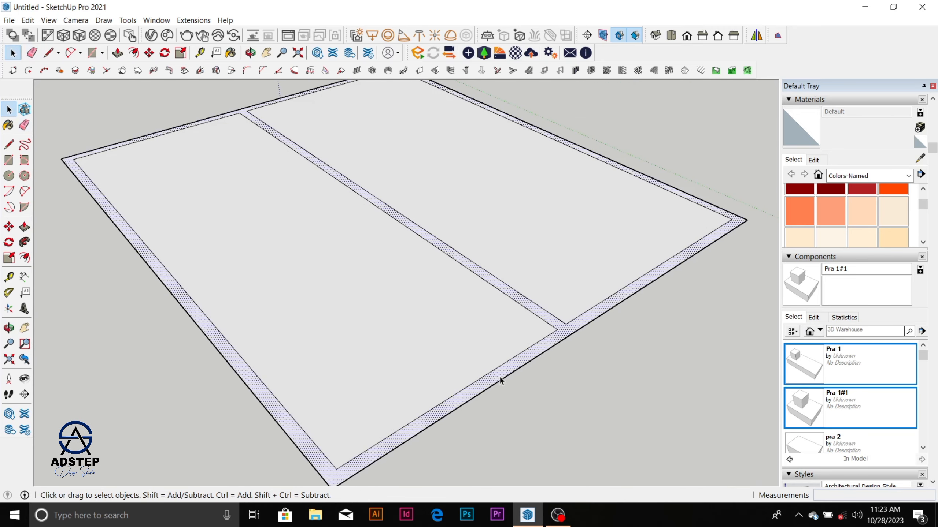
{"action": "scroll", "coordinate": [500, 376], "scroll_direction": "down", "scroll_amount": 5}
{"action": "key", "text": "p"}
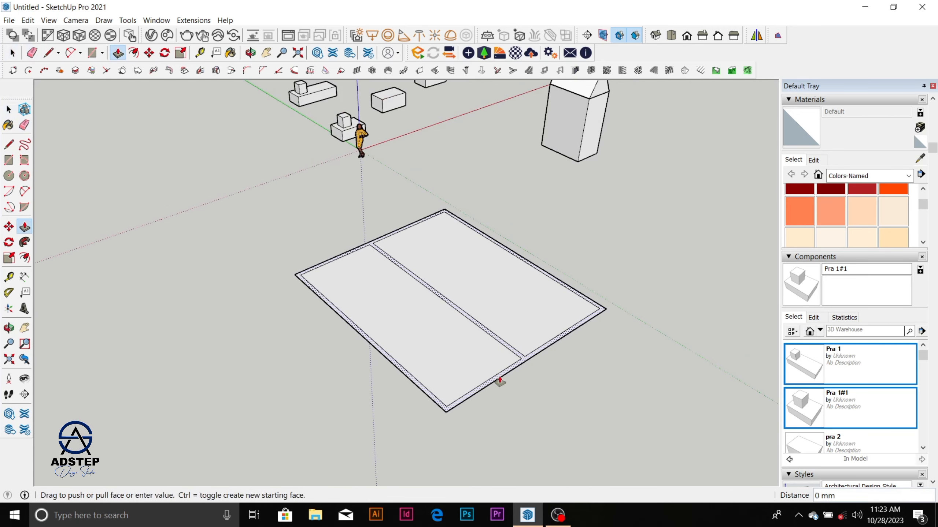
{"action": "left_click_drag", "start_coordinate": [499, 381], "coordinate": [499, 303]}
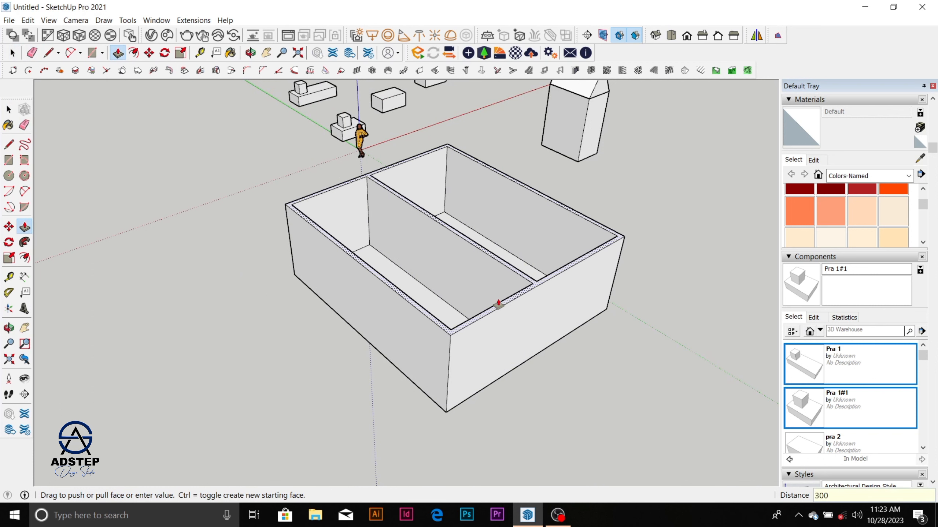
{"action": "key", "text": "Return"}
Step: Select all the walls and floors of the two-room box and make them one group
{"action": "scroll", "coordinate": [408, 335], "scroll_direction": "down", "scroll_amount": 4}
{"action": "middle_click_drag", "start_coordinate": [382, 359], "coordinate": [66, 354]}
{"action": "key", "text": "space"}
{"action": "left_click_drag", "start_coordinate": [206, 206], "coordinate": [430, 376]}
{"action": "left_click_drag", "start_coordinate": [209, 164], "coordinate": [439, 361]}
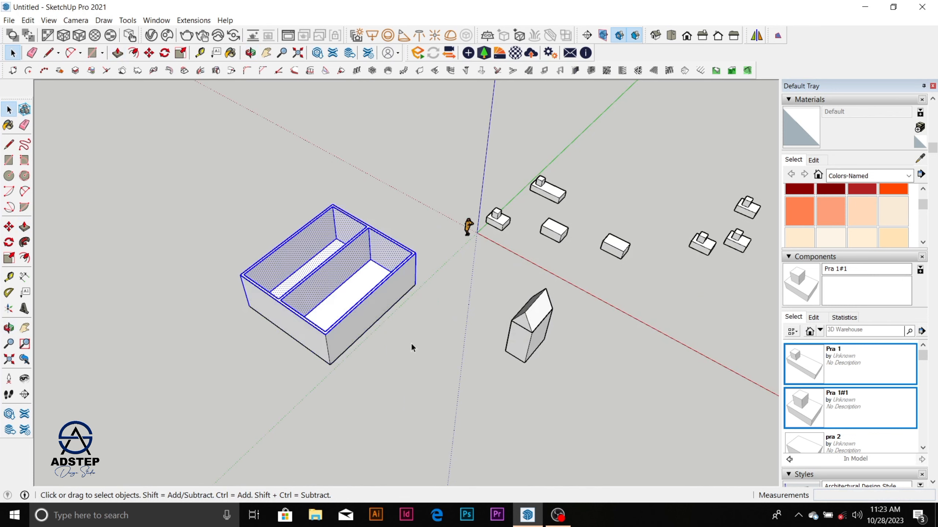
{"action": "left_click_drag", "start_coordinate": [212, 171], "coordinate": [431, 385]}
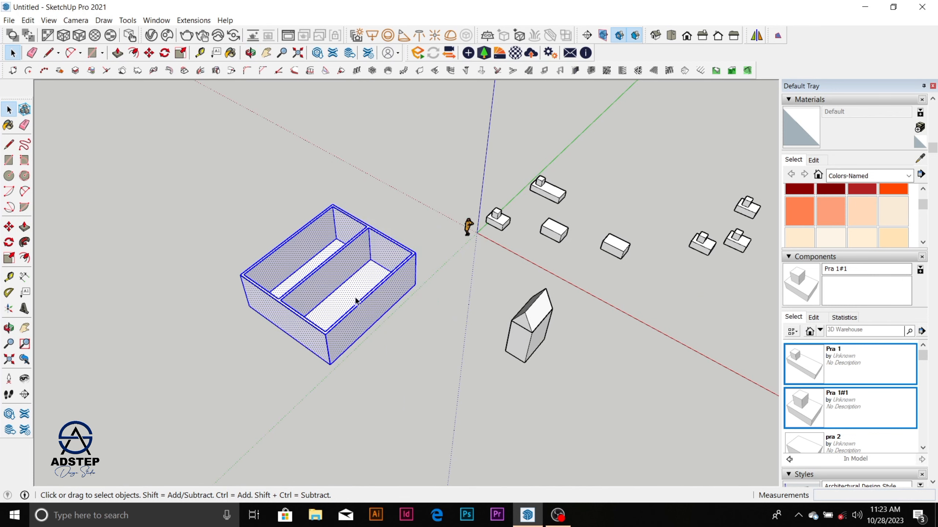
{"action": "right_click", "coordinate": [356, 299]}
{"action": "left_click", "coordinate": [406, 171]}
Step: Open the two-room box's group for editing and select the outer face of its front wall
{"action": "middle_click_drag", "start_coordinate": [410, 173], "coordinate": [700, 226]}
{"action": "scroll", "coordinate": [415, 321], "scroll_direction": "up", "scroll_amount": 5}
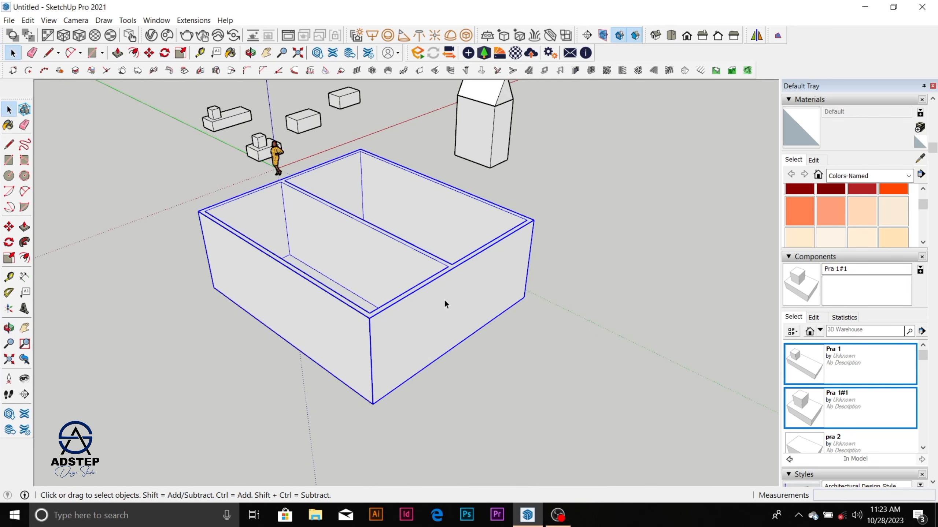
{"action": "double_click", "coordinate": [429, 312]}
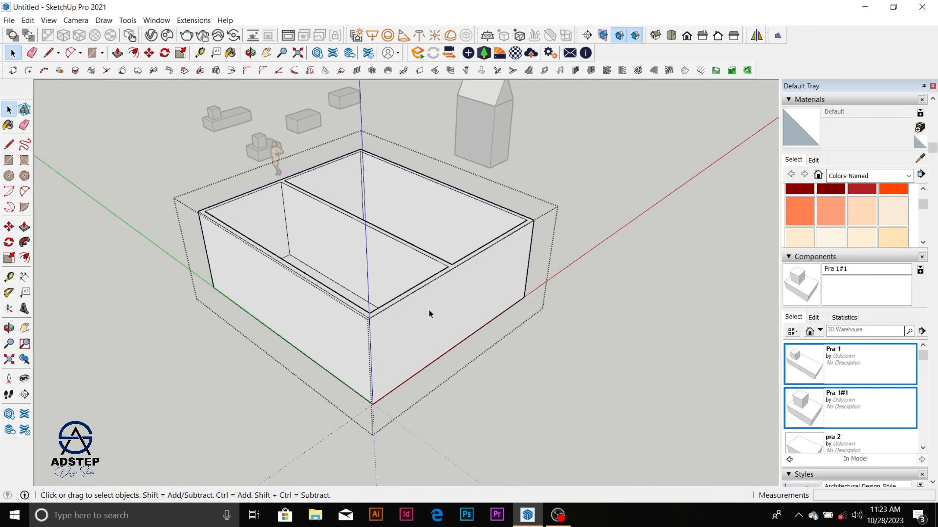
{"action": "scroll", "coordinate": [429, 312], "scroll_direction": "down", "scroll_amount": 1}
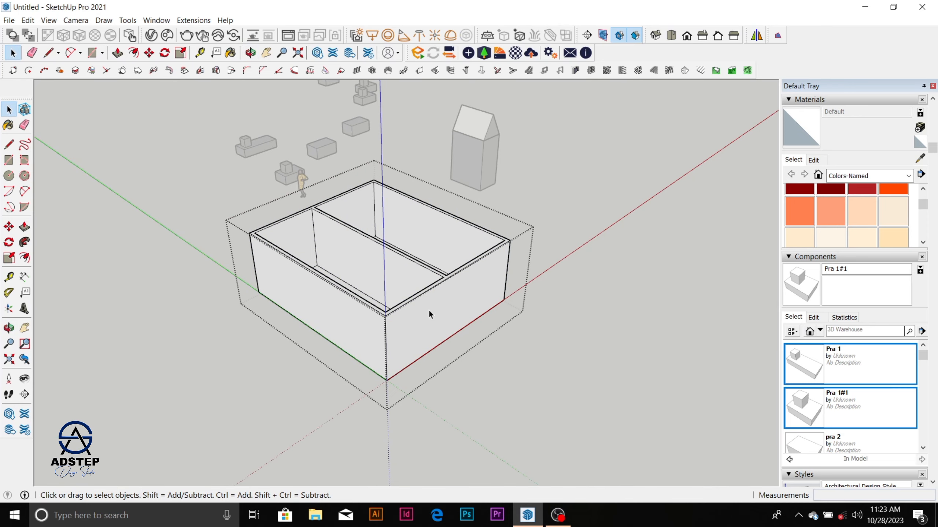
{"action": "scroll", "coordinate": [416, 312], "scroll_direction": "down", "scroll_amount": 1}
{"action": "scroll", "coordinate": [421, 307], "scroll_direction": "up", "scroll_amount": 4}
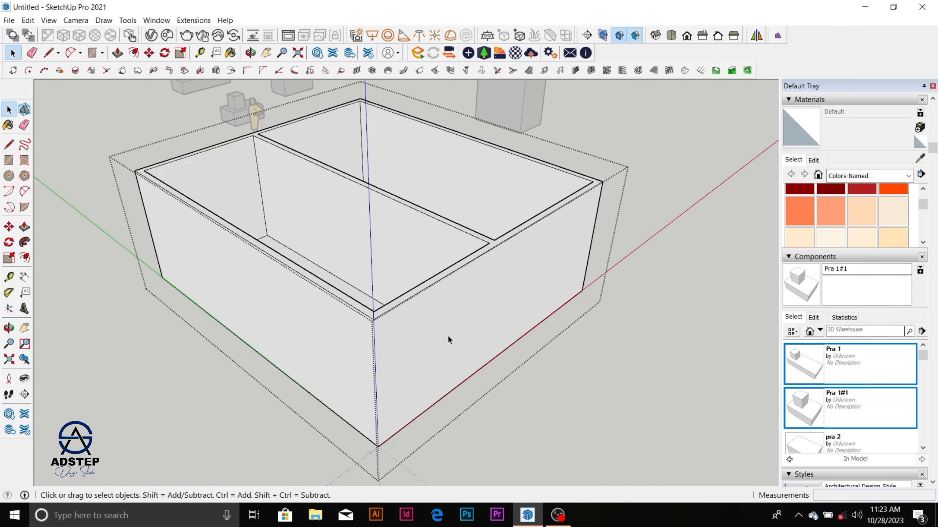
{"action": "left_click", "coordinate": [459, 316]}
{"action": "scroll", "coordinate": [460, 314], "scroll_direction": "down", "scroll_amount": 1}
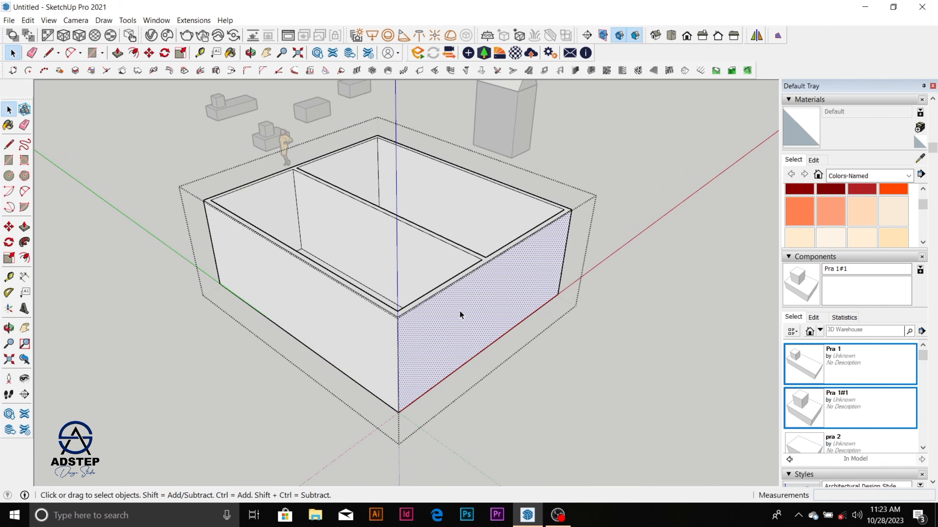
{"action": "middle_click_drag", "start_coordinate": [445, 360], "coordinate": [476, 218]}
{"action": "scroll", "coordinate": [447, 272], "scroll_direction": "up", "scroll_amount": 1}
{"action": "middle_click_drag", "start_coordinate": [455, 262], "coordinate": [458, 292]}
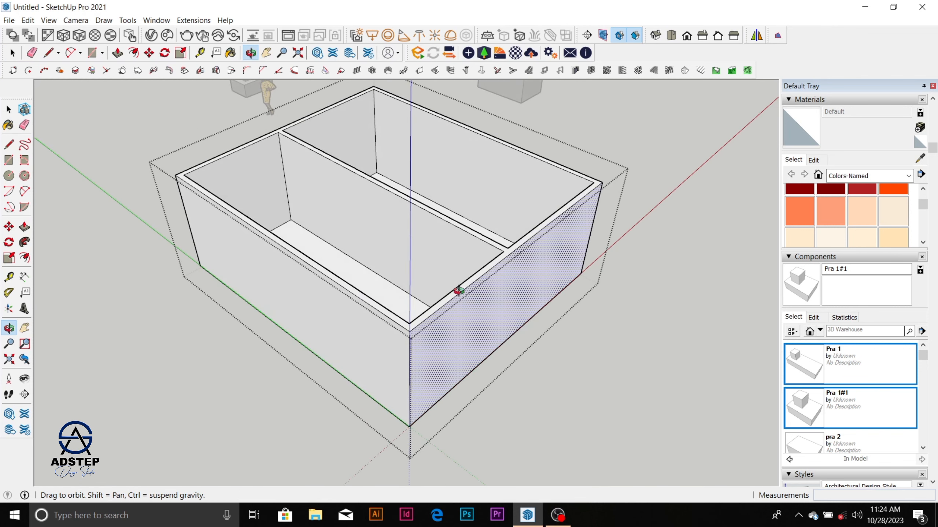
{"action": "scroll", "coordinate": [496, 259], "scroll_direction": "up", "scroll_amount": 1}
{"action": "scroll", "coordinate": [462, 263], "scroll_direction": "down", "scroll_amount": 1}
{"action": "scroll", "coordinate": [394, 349], "scroll_direction": "up", "scroll_amount": 2}
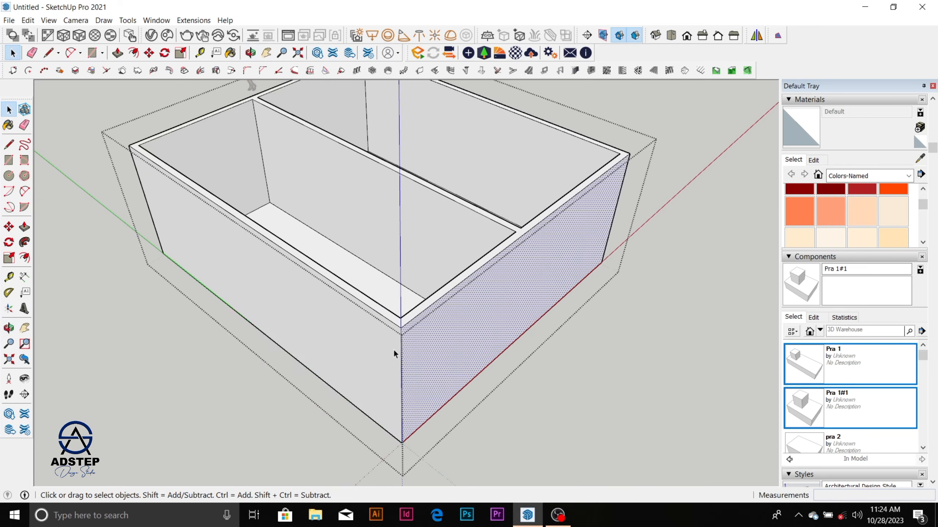
Step: Draw two 150 mm lines across the wall top from the near inner corner to the two outer edges
{"action": "key", "text": "l"}
{"action": "scroll", "coordinate": [404, 321], "scroll_direction": "up", "scroll_amount": 1}
{"action": "left_click", "coordinate": [406, 306]}
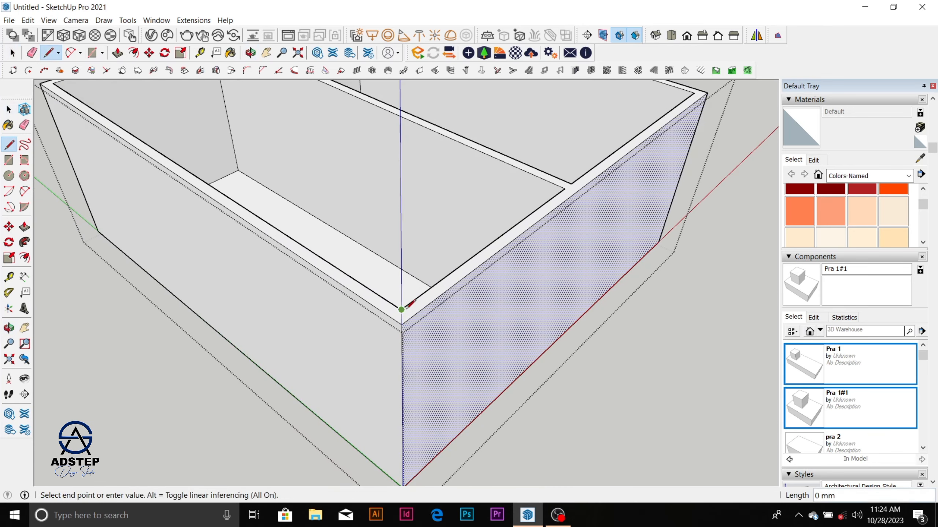
{"action": "key", "text": "Escape"}
{"action": "left_click", "coordinate": [402, 310]}
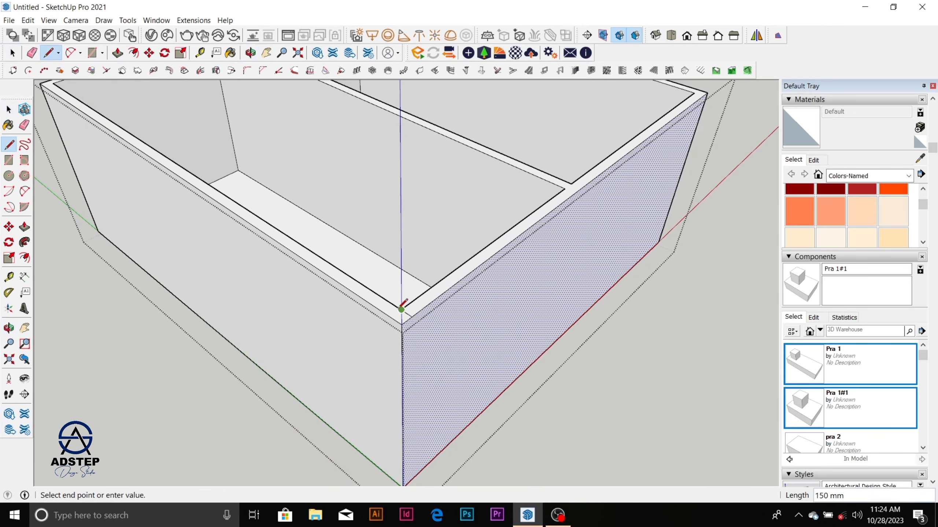
{"action": "left_click", "coordinate": [392, 317]}
{"action": "key", "text": "space"}
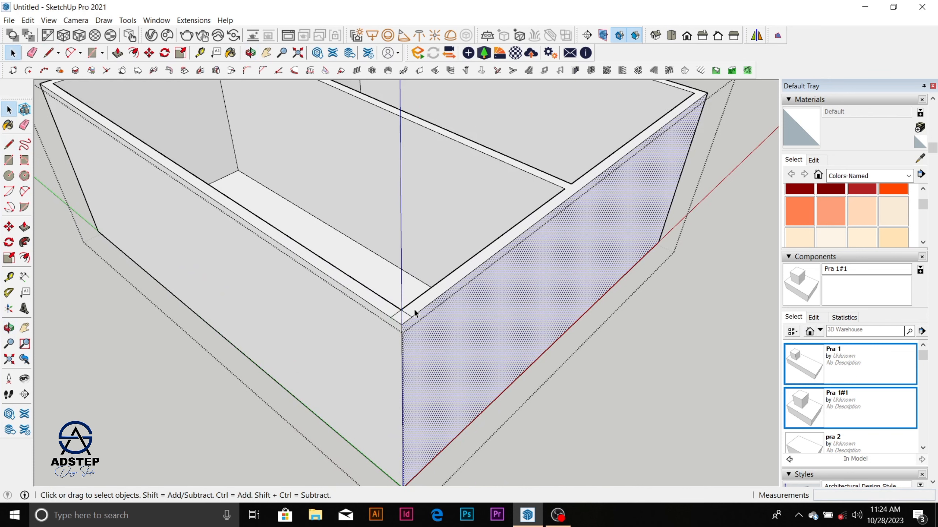
Step: Draw a 3000 mm vertical line down each outer wall face from the ends of the short corner lines
{"action": "key", "text": "l"}
{"action": "left_click", "coordinate": [391, 317]}
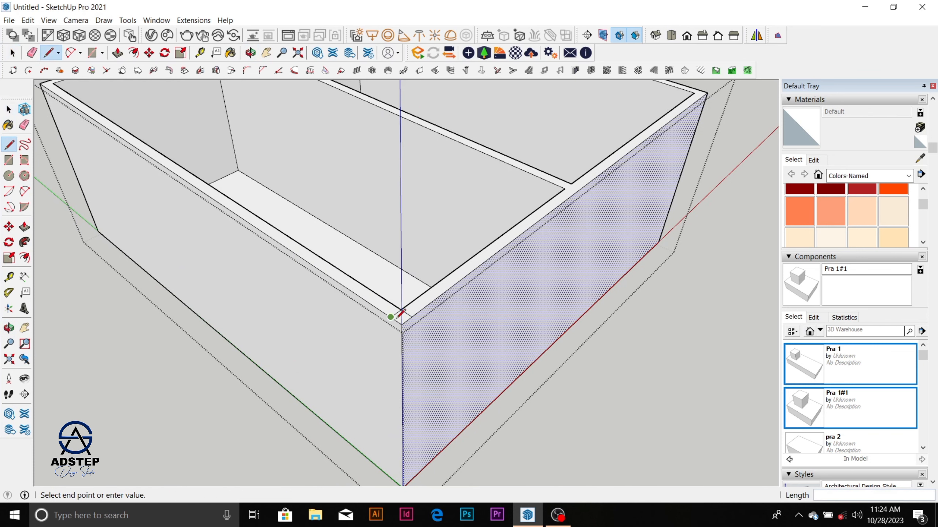
{"action": "scroll", "coordinate": [392, 317], "scroll_direction": "down", "scroll_amount": 2}
{"action": "left_click", "coordinate": [392, 457]}
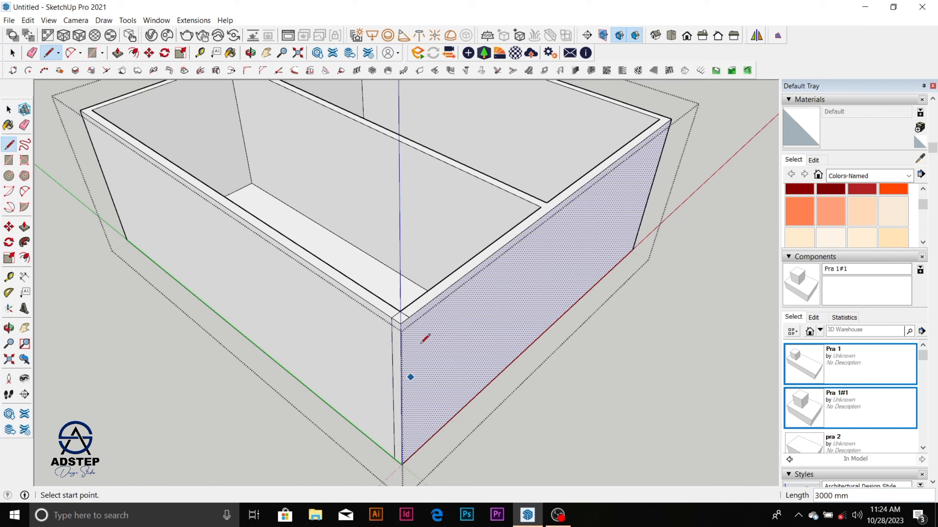
{"action": "left_click", "coordinate": [409, 317]}
{"action": "left_click", "coordinate": [408, 459]}
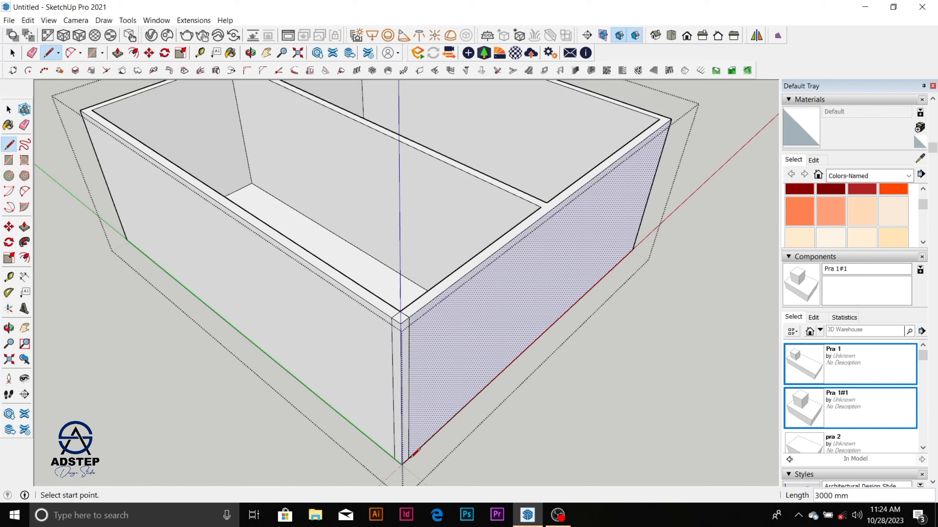
{"action": "key", "text": "space"}
Step: Push the corner strip in 150 mm and push the front wall's end back to the partition wall
{"action": "left_click", "coordinate": [406, 355]}
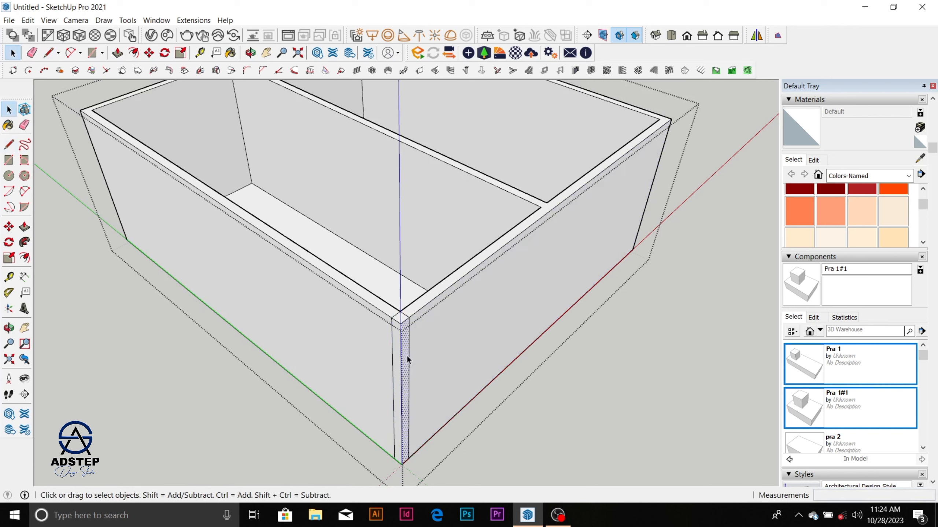
{"action": "key", "text": "p"}
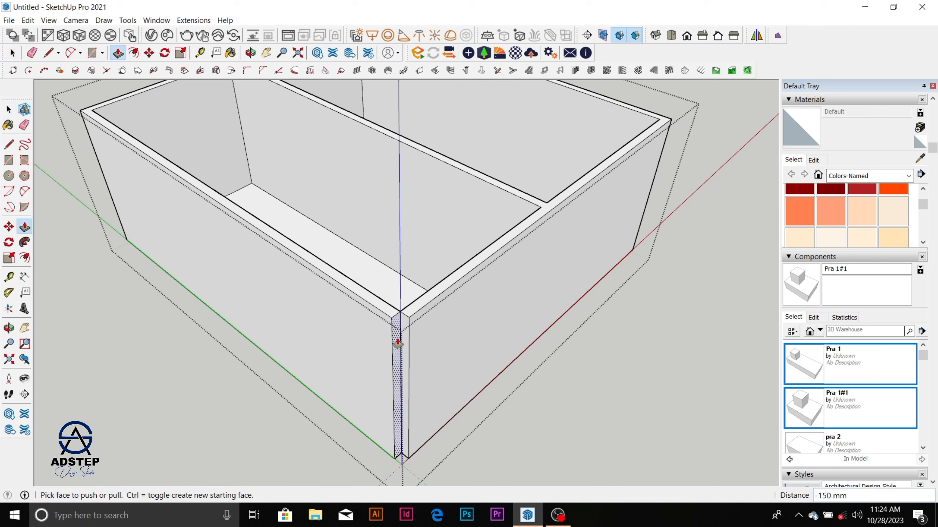
{"action": "mouse_move", "coordinate": [407, 358]}
{"action": "left_mouse_down"}
{"action": "mouse_move", "coordinate": [527, 226]}
{"action": "mouse_move", "coordinate": [526, 208]}
{"action": "left_mouse_up"}
{"action": "key", "text": "space"}
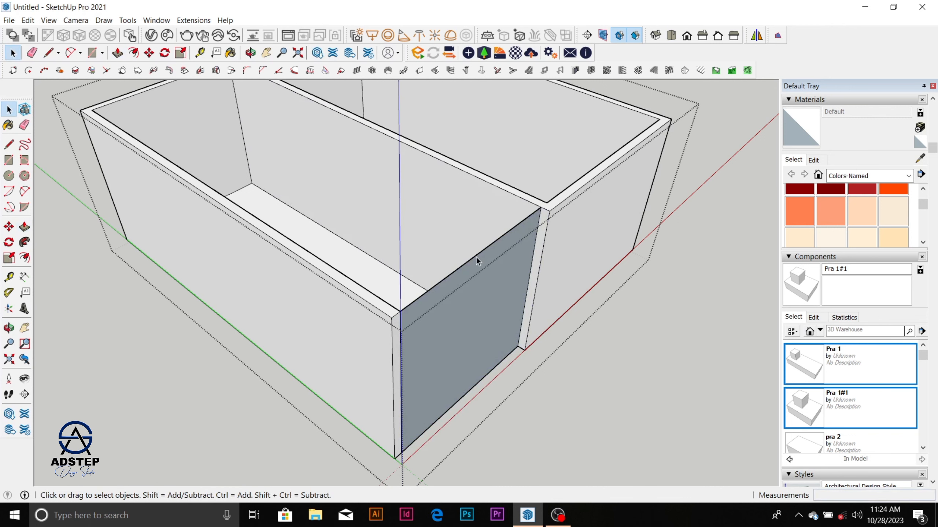
Step: Erase the top edge of the leftover front face between the corner and the partition wall
{"action": "key", "text": "e"}
{"action": "left_click", "coordinate": [476, 256]}
{"action": "key", "text": "space"}
{"action": "scroll", "coordinate": [476, 237], "scroll_direction": "down", "scroll_amount": 4}
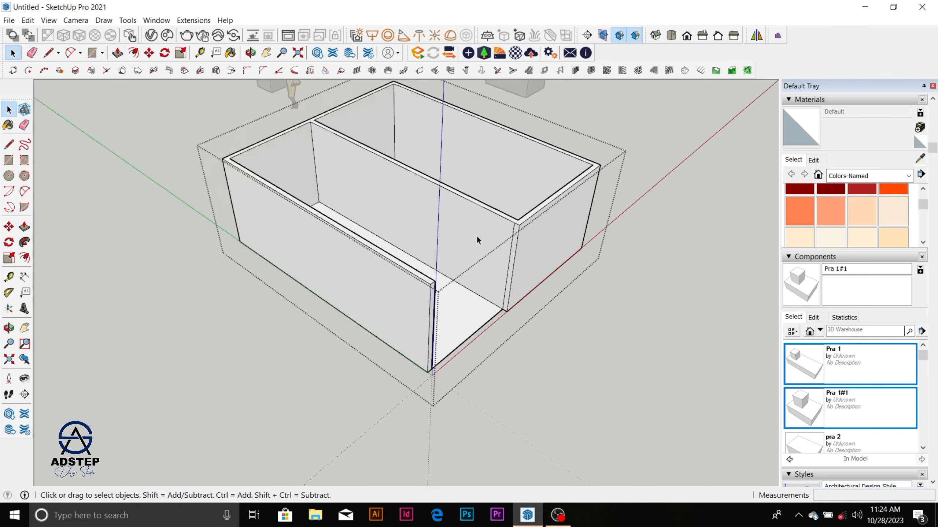
Step: Push the side wall's end face back about 226 mm from the open front corner
{"action": "scroll", "coordinate": [433, 314], "scroll_direction": "up", "scroll_amount": 6}
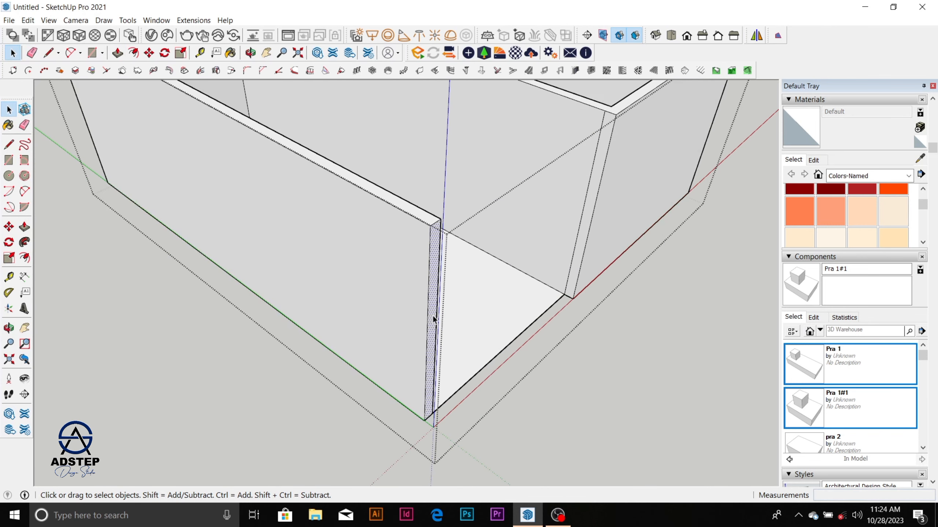
{"action": "key", "text": "p"}
{"action": "left_click_drag", "start_coordinate": [432, 316], "coordinate": [420, 308]}
{"action": "scroll", "coordinate": [419, 307], "scroll_direction": "down", "scroll_amount": 2}
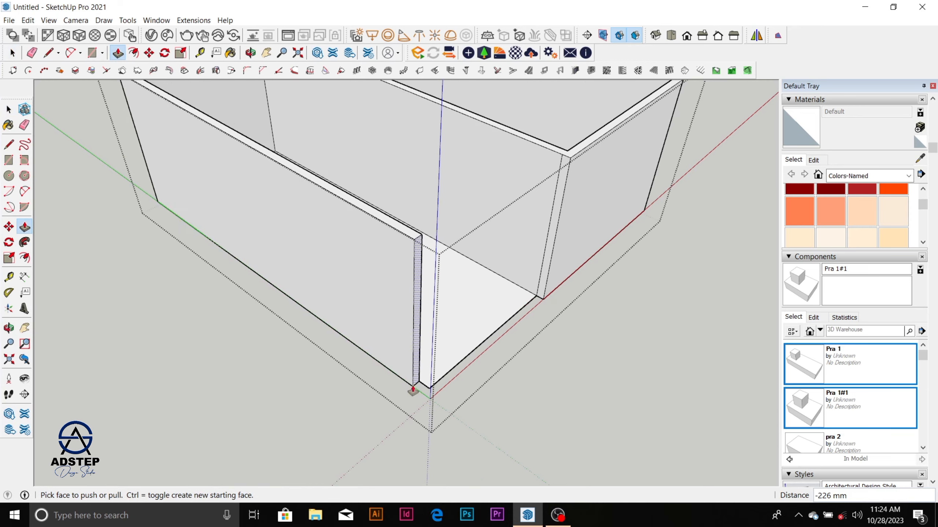
{"action": "scroll", "coordinate": [428, 388], "scroll_direction": "up", "scroll_amount": 4}
{"action": "key", "text": "space"}
Step: Draw a rectangle of about 226 by 150 mm on the ground, filling the gap at the side wall's end
{"action": "scroll", "coordinate": [433, 396], "scroll_direction": "up", "scroll_amount": 1}
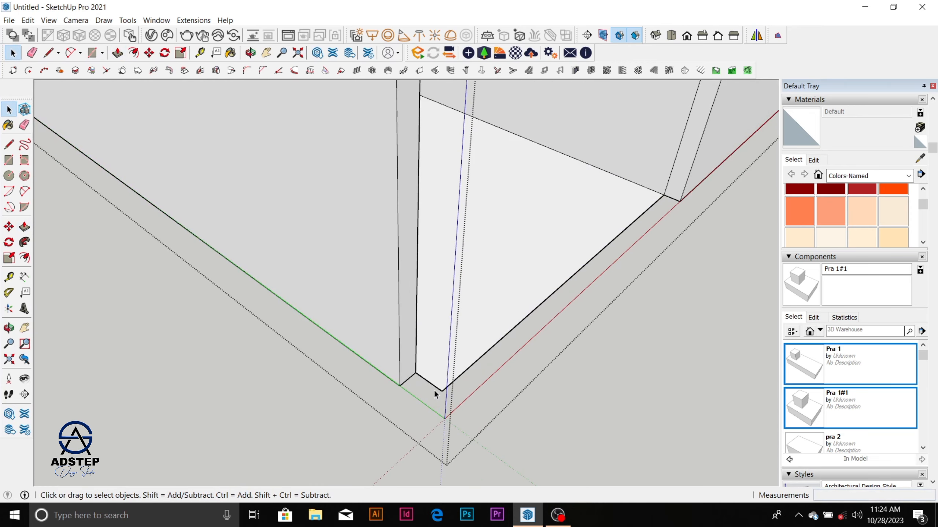
{"action": "key", "text": "r"}
{"action": "left_click", "coordinate": [442, 390]}
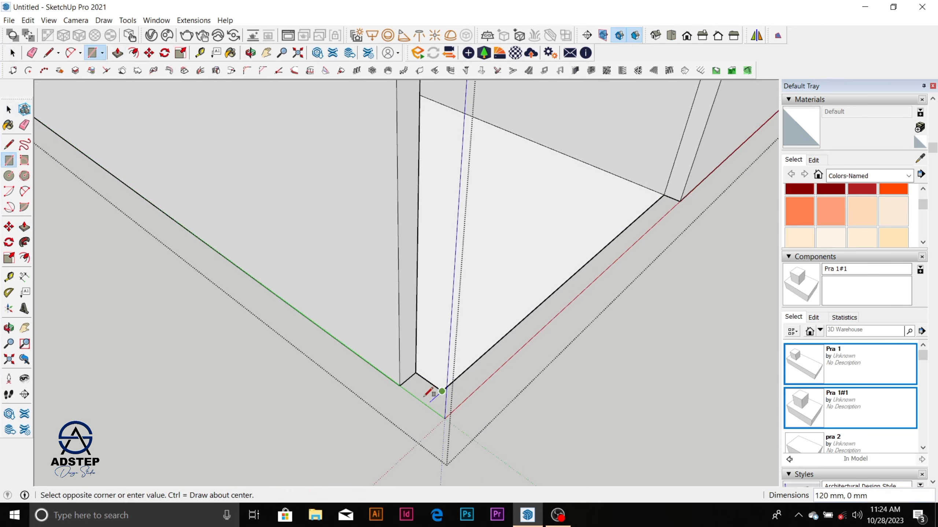
{"action": "scroll", "coordinate": [424, 382], "scroll_direction": "up", "scroll_amount": 2}
{"action": "key", "text": "Escape"}
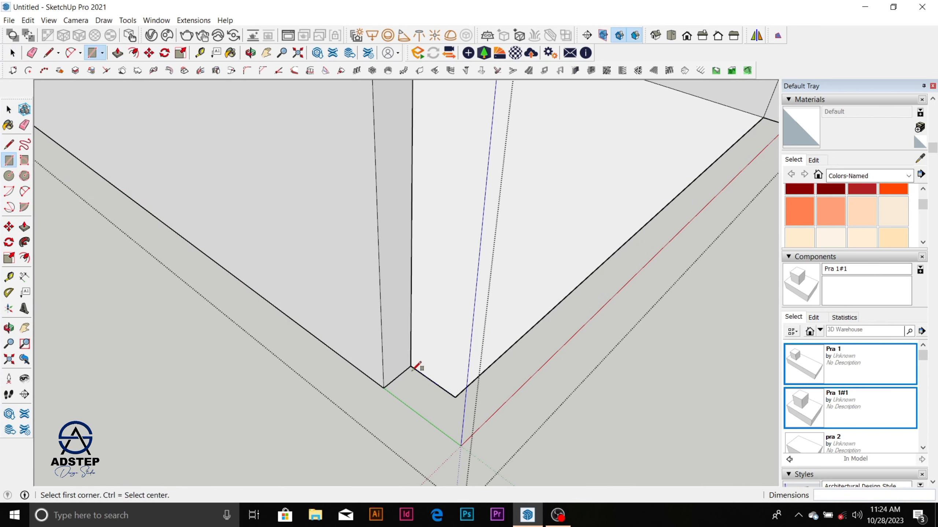
{"action": "left_click", "coordinate": [410, 366]}
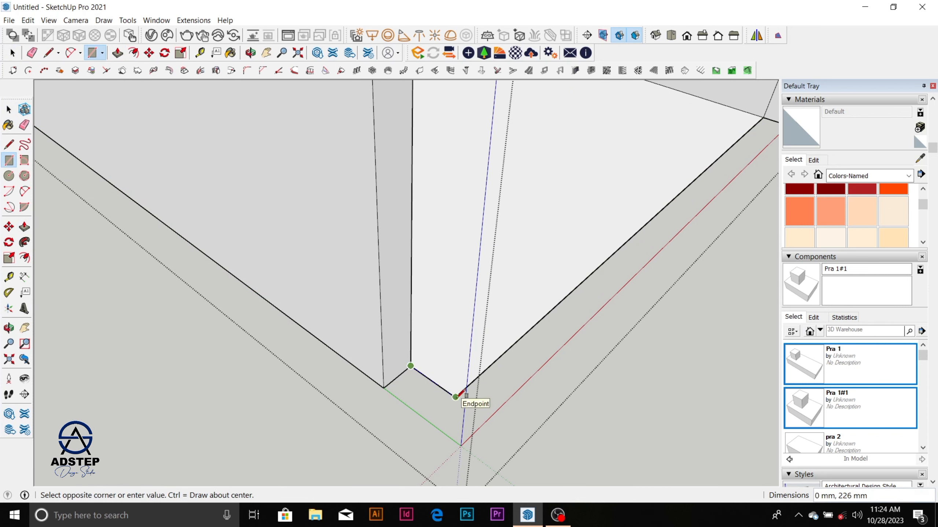
{"action": "key", "text": "Escape"}
{"action": "left_click", "coordinate": [384, 388]}
{"action": "left_click", "coordinate": [455, 397]}
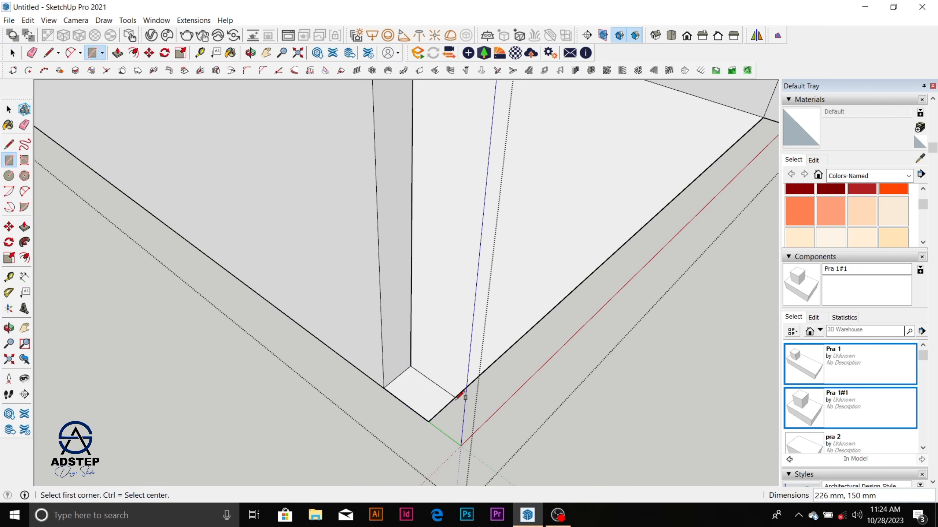
Step: Select the corner rectangle with its edges and make it a group
{"action": "key", "text": "space"}
{"action": "triple_click", "coordinate": [429, 400]}
{"action": "double_click", "coordinate": [429, 400]}
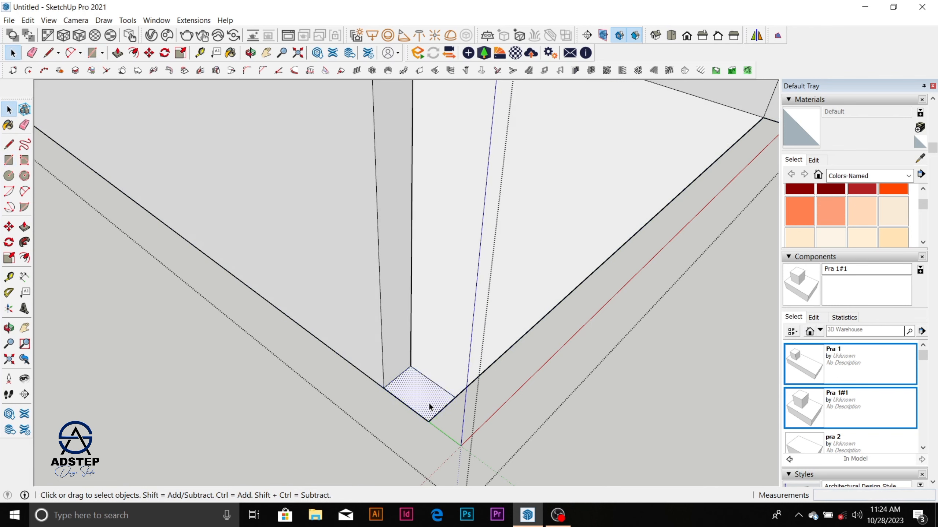
{"action": "right_click", "coordinate": [429, 402]}
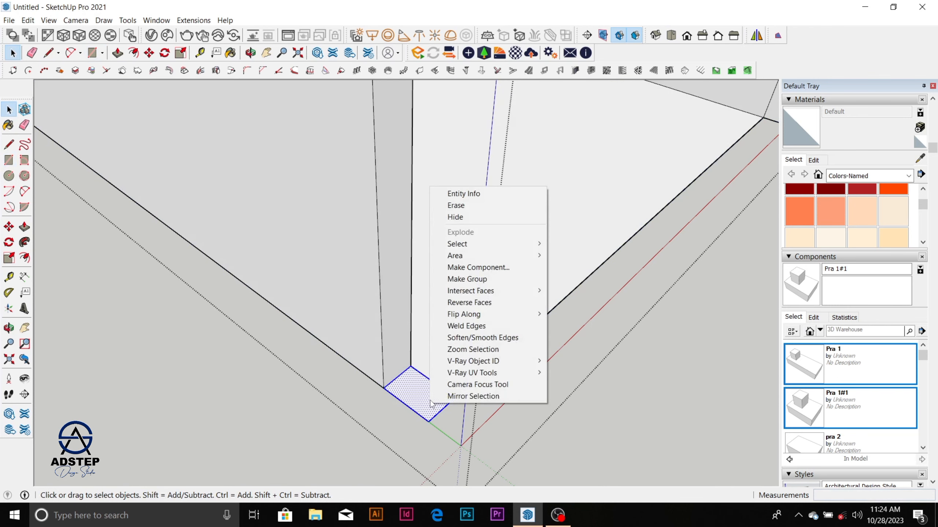
{"action": "left_click", "coordinate": [503, 279]}
Step: Open the corner rectangle's group for editing and extrude its face up 2300 mm into a post
{"action": "middle_click_drag", "start_coordinate": [446, 386], "coordinate": [445, 358]}
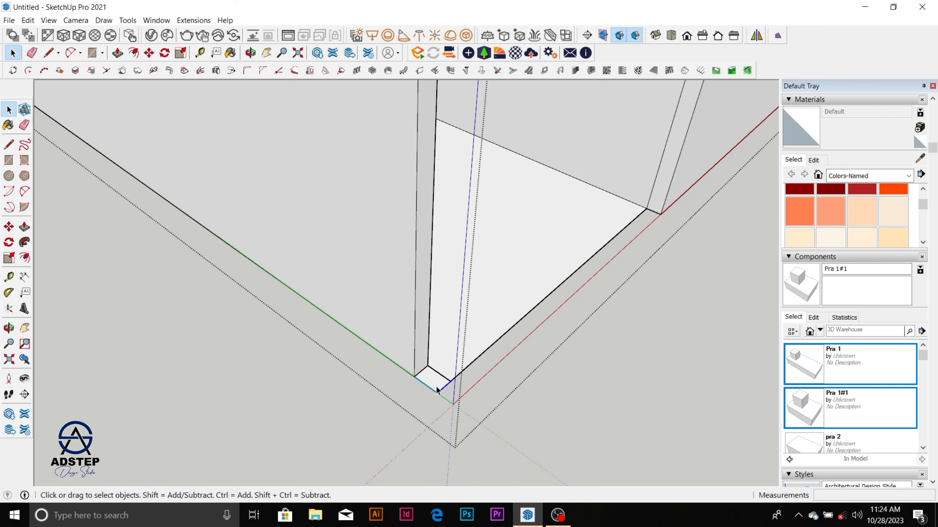
{"action": "double_click", "coordinate": [437, 388]}
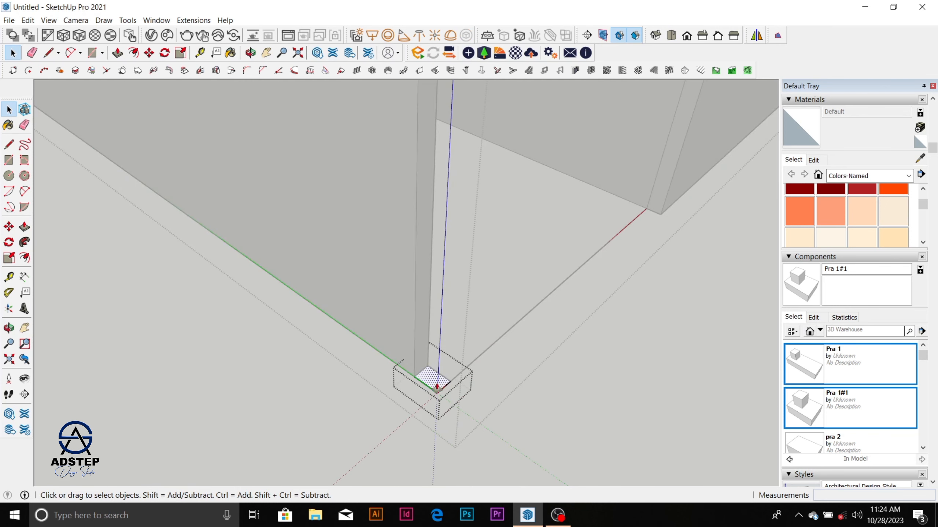
{"action": "key", "text": "p"}
{"action": "scroll", "coordinate": [434, 381], "scroll_direction": "down", "scroll_amount": 3}
{"action": "left_click_drag", "start_coordinate": [435, 375], "coordinate": [449, 295]}
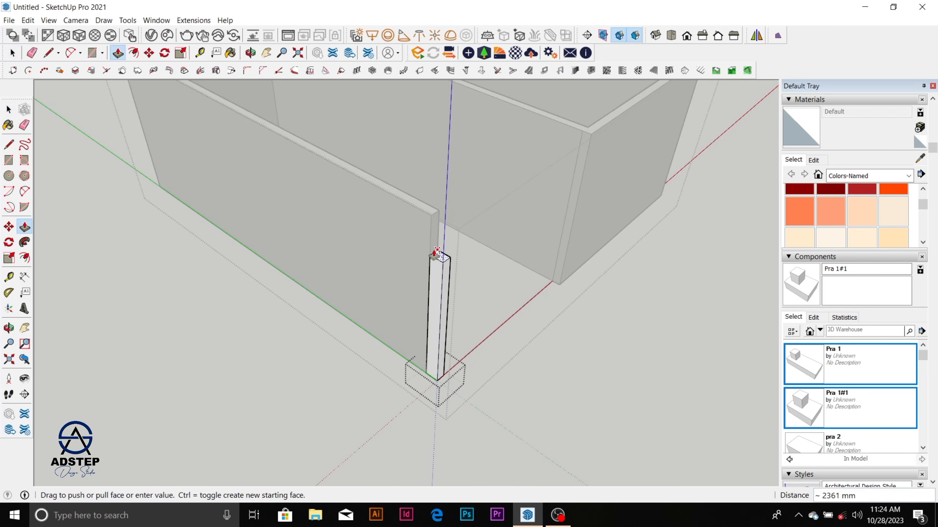
{"action": "type", "text": "2300"}
{"action": "key", "text": "Return"}
Step: Try to extend the post's top face up about 88 mm from a new starting face
{"action": "scroll", "coordinate": [436, 266], "scroll_direction": "up", "scroll_amount": 3}
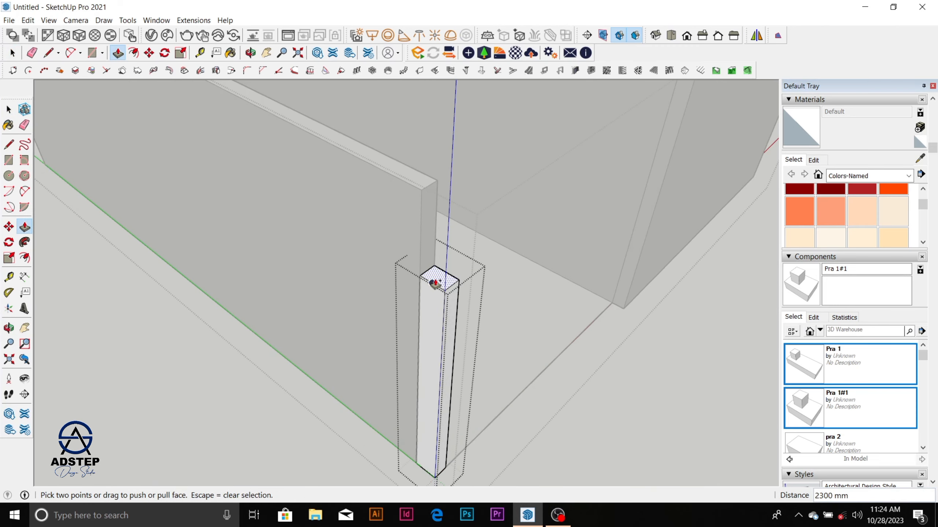
{"action": "left_click_drag", "start_coordinate": [436, 283], "coordinate": [436, 269]}
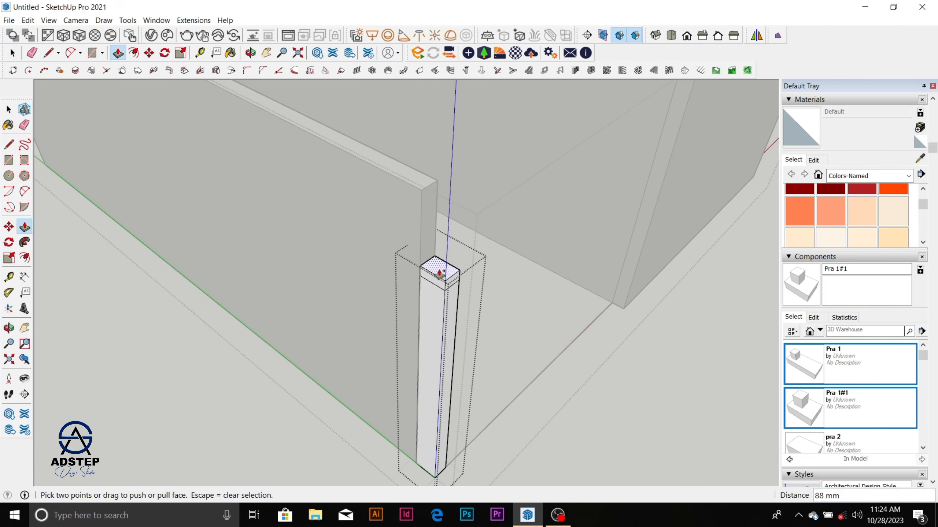
{"action": "scroll", "coordinate": [437, 291], "scroll_direction": "up", "scroll_amount": 2}
{"action": "key", "text": "space"}
{"action": "scroll", "coordinate": [438, 282], "scroll_direction": "up", "scroll_amount": 2}
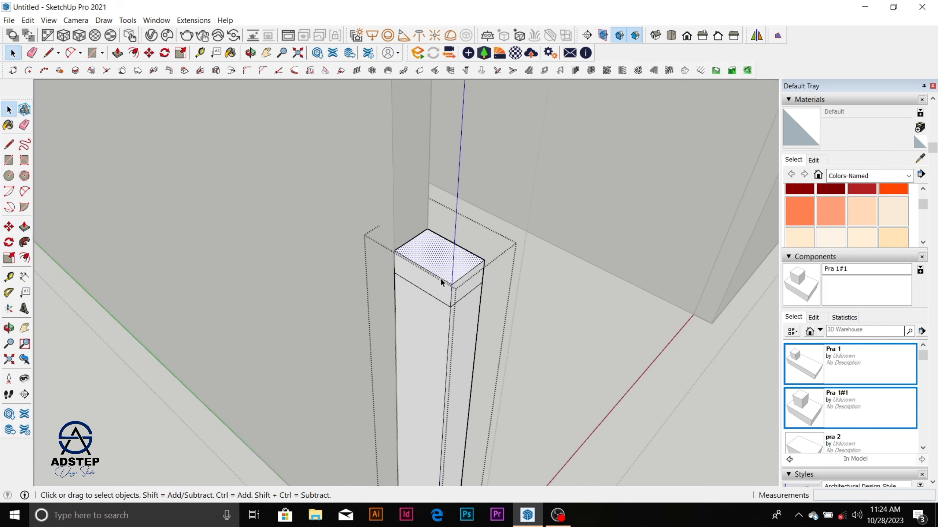
{"action": "key", "text": "ctrl+z"}
Step: Select the post's top face with its edges and make it a nested group
{"action": "triple_click", "coordinate": [441, 291]}
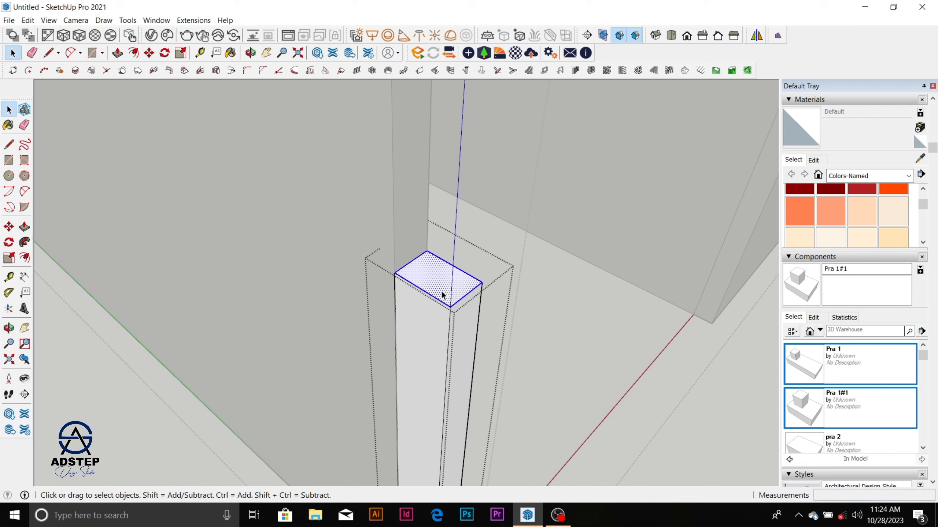
{"action": "left_click", "coordinate": [442, 286]}
{"action": "right_click", "coordinate": [442, 285]}
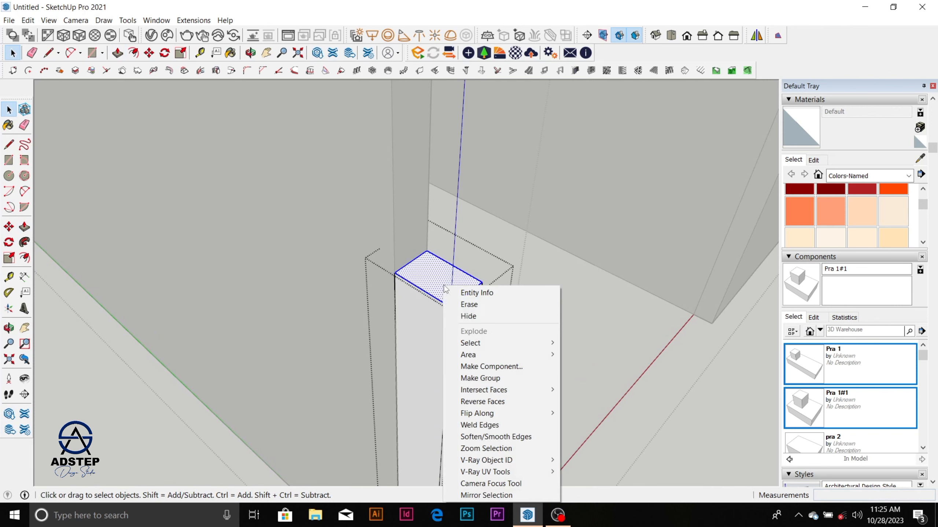
{"action": "left_click", "coordinate": [480, 378]}
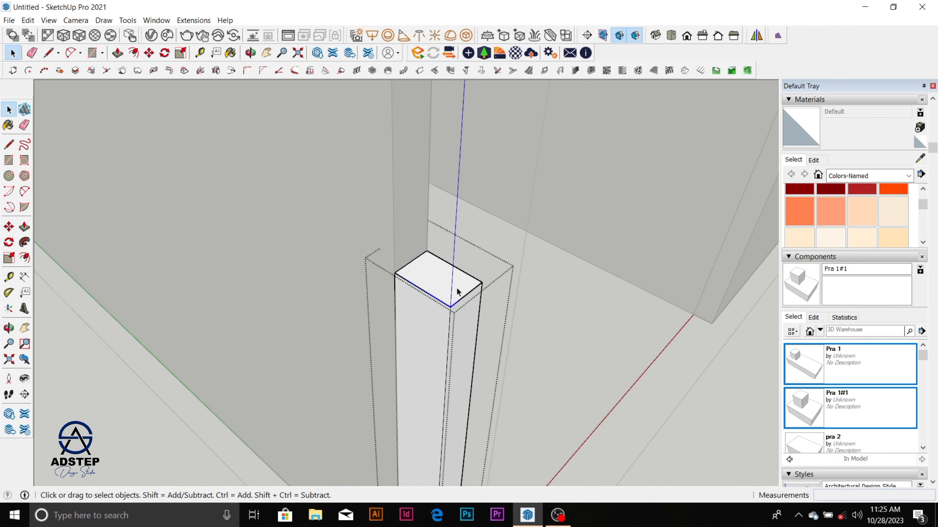
Step: Open the nested top-face group for editing and start extruding its face with Push/Pull
{"action": "double_click", "coordinate": [456, 288]}
{"action": "key", "text": "p"}
{"action": "left_click", "coordinate": [446, 291]}
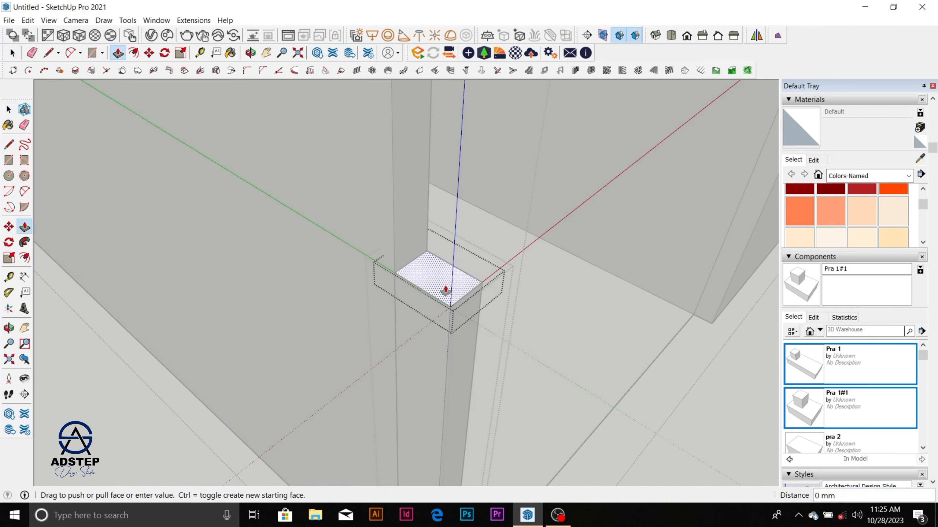
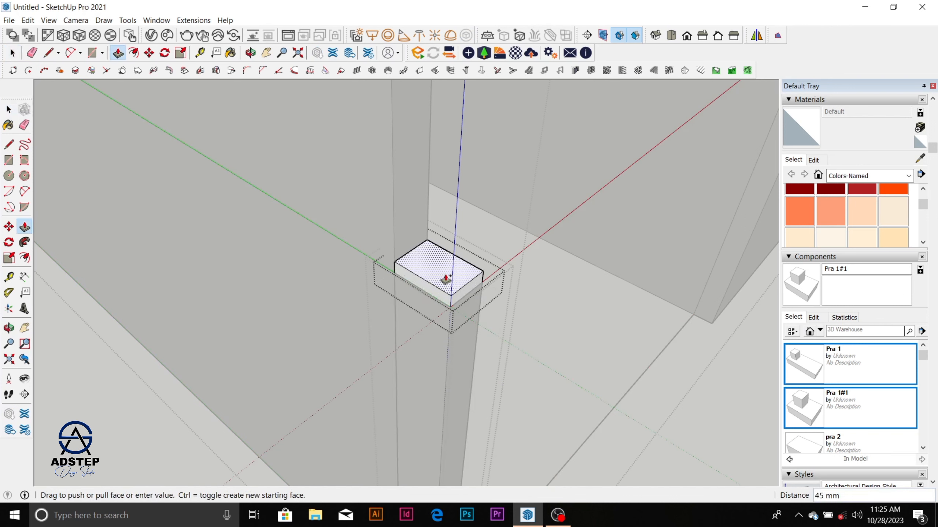
Step: Extrude the nested top face up about 45 mm and extend one side face of this cap outward by the same distance
{"action": "left_click", "coordinate": [446, 278]}
{"action": "key", "text": "space"}
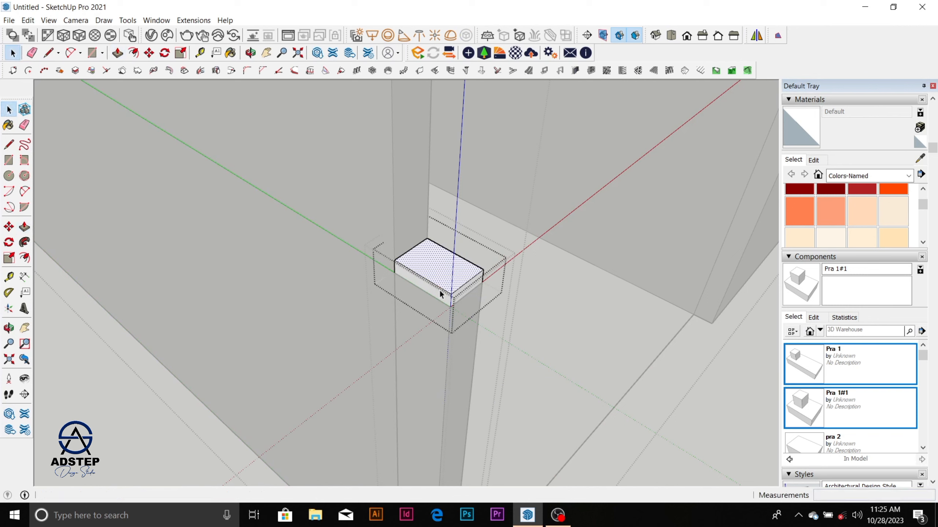
{"action": "left_click", "coordinate": [438, 293]}
{"action": "key", "text": "p"}
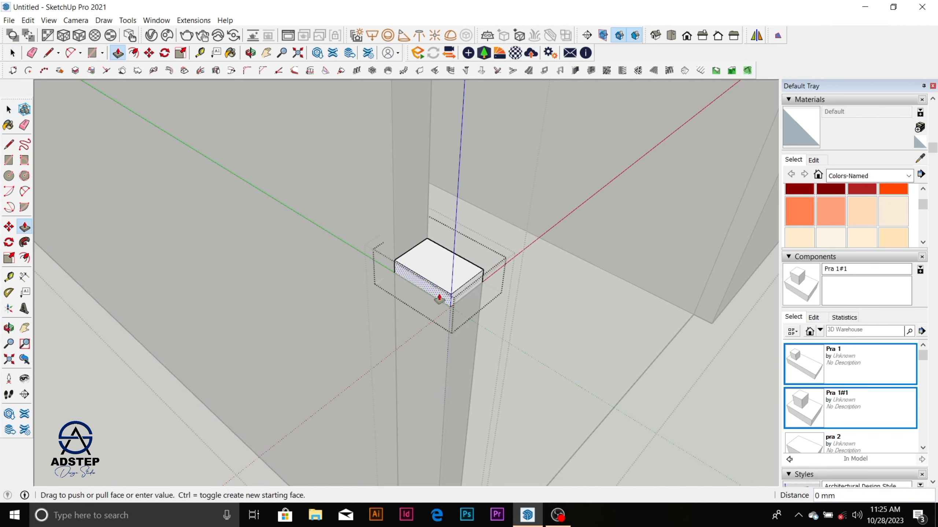
{"action": "double_click", "coordinate": [438, 294]}
{"action": "key", "text": "space"}
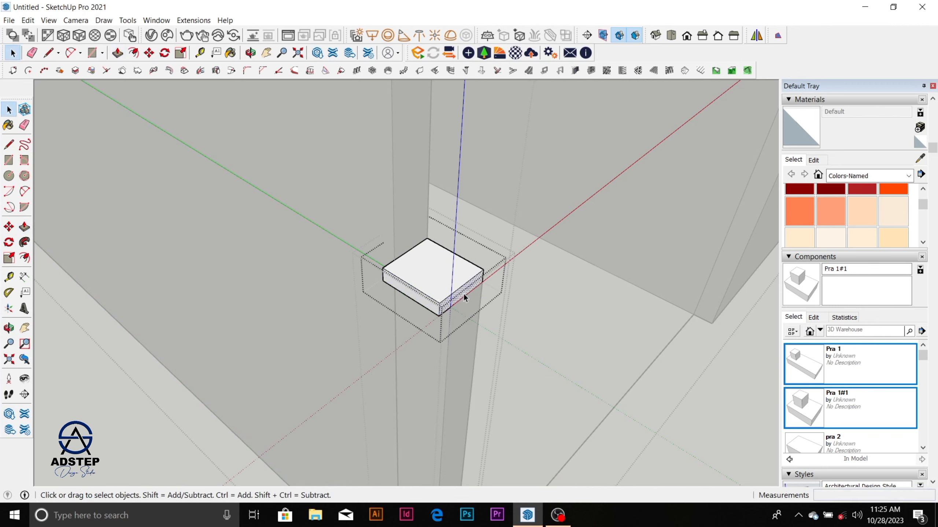
Step: Extend the cap's other side faces outward by the same Push/Pull distance so the cap overhangs the post
{"action": "key", "text": "p"}
{"action": "double_click", "coordinate": [464, 298]}
{"action": "middle_click_drag", "start_coordinate": [465, 299], "coordinate": [517, 264]}
{"action": "key", "text": "p"}
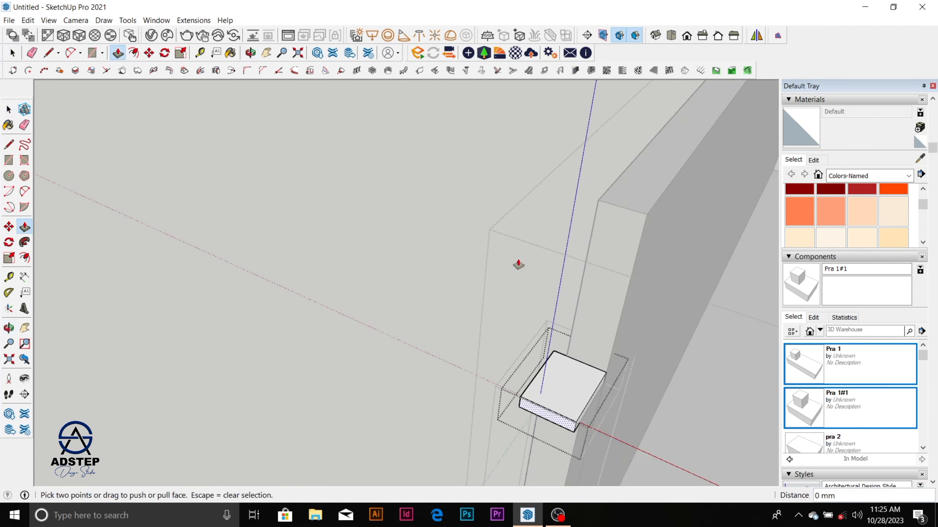
{"action": "scroll", "coordinate": [603, 397], "scroll_direction": "up", "scroll_amount": 5}
{"action": "key", "text": "space"}
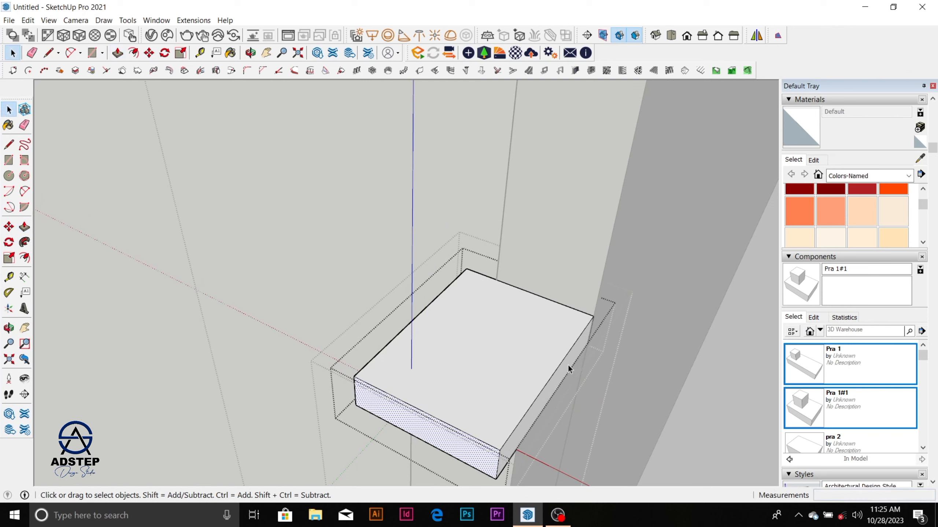
{"action": "key", "text": "p"}
{"action": "double_click", "coordinate": [568, 369]}
{"action": "key", "text": "space"}
{"action": "scroll", "coordinate": [515, 251], "scroll_direction": "down", "scroll_amount": 8}
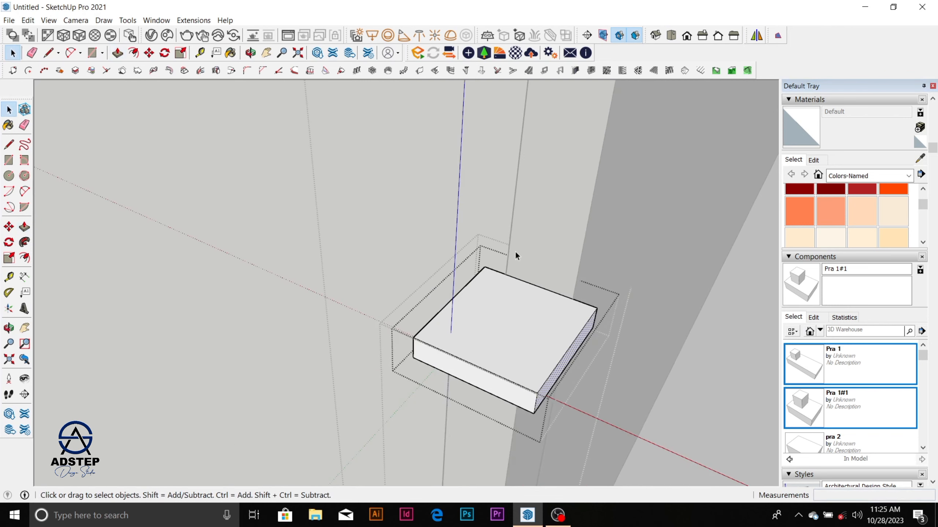
{"action": "middle_click_drag", "start_coordinate": [499, 325], "coordinate": [547, 292]}
{"action": "scroll", "coordinate": [436, 392], "scroll_direction": "down", "scroll_amount": 5}
{"action": "scroll", "coordinate": [435, 390], "scroll_direction": "down", "scroll_amount": 2}
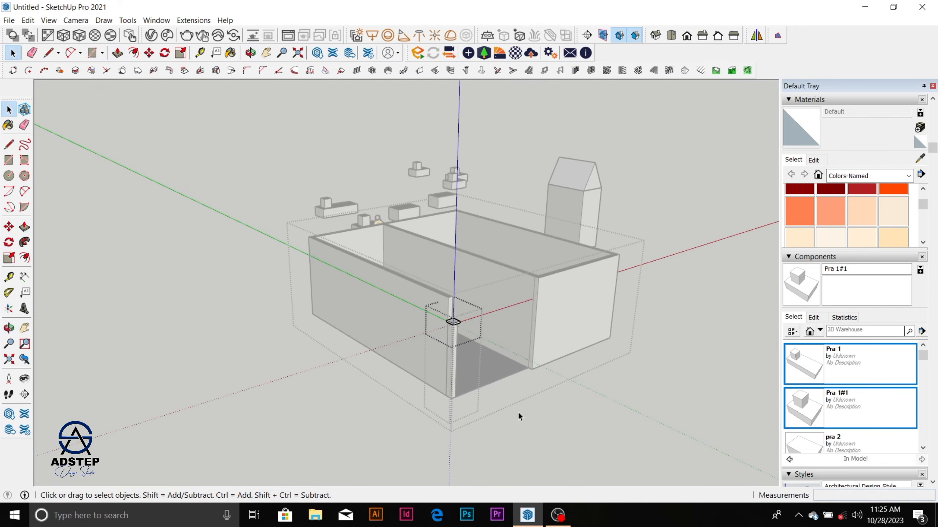
Step: Close the cap, post and box groups and select the whole two-room box as one group
{"action": "left_click", "coordinate": [518, 413]}
{"action": "left_click", "coordinate": [519, 414]}
{"action": "scroll", "coordinate": [464, 361], "scroll_direction": "up", "scroll_amount": 3}
{"action": "left_click", "coordinate": [433, 358]}
{"action": "scroll", "coordinate": [447, 351], "scroll_direction": "down", "scroll_amount": 4}
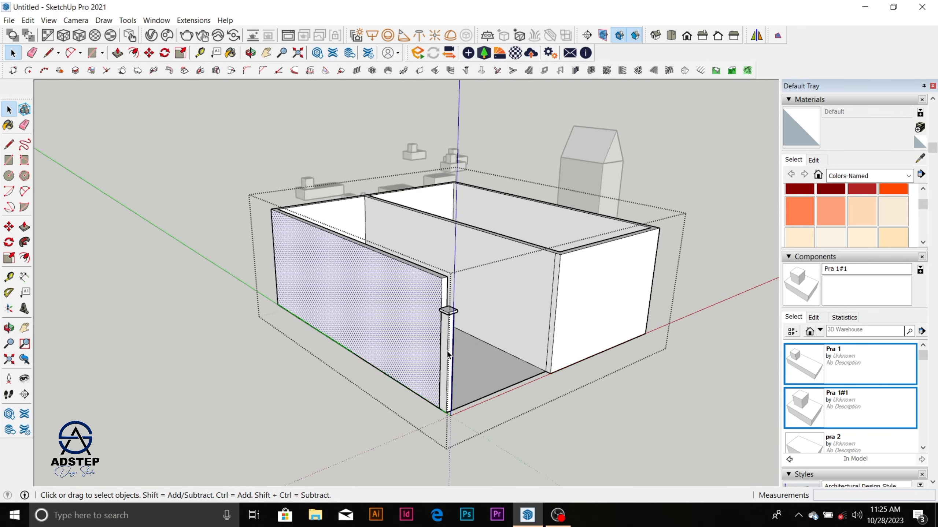
{"action": "left_click", "coordinate": [561, 429]}
{"action": "left_click", "coordinate": [544, 335]}
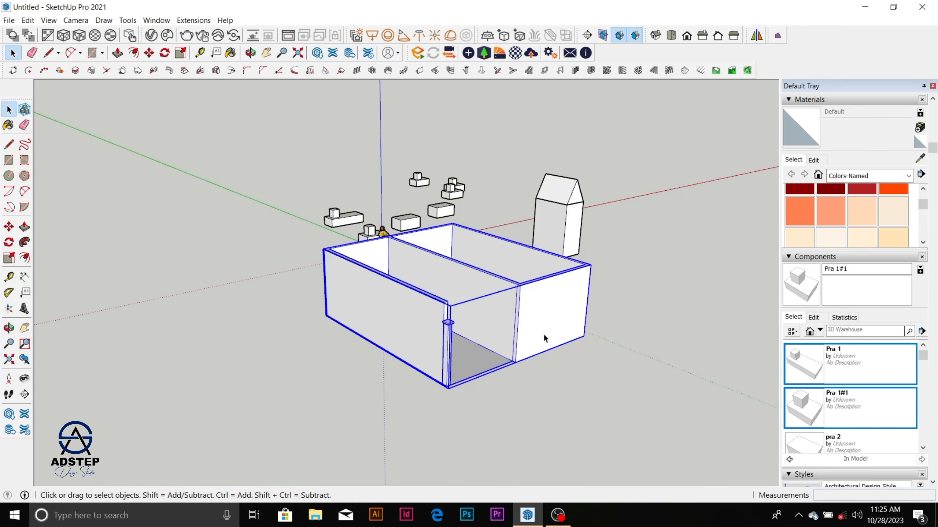
Step: Open the box group and its nested post group, and select the cap group on the post
{"action": "scroll", "coordinate": [544, 335], "scroll_direction": "up", "scroll_amount": 1}
{"action": "double_click", "coordinate": [520, 341]}
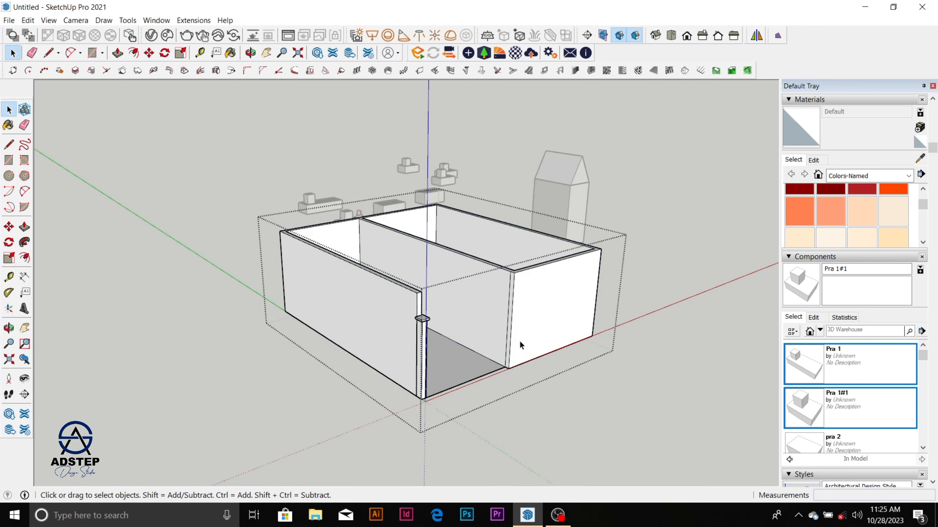
{"action": "left_click", "coordinate": [419, 356]}
{"action": "scroll", "coordinate": [421, 355], "scroll_direction": "up", "scroll_amount": 3}
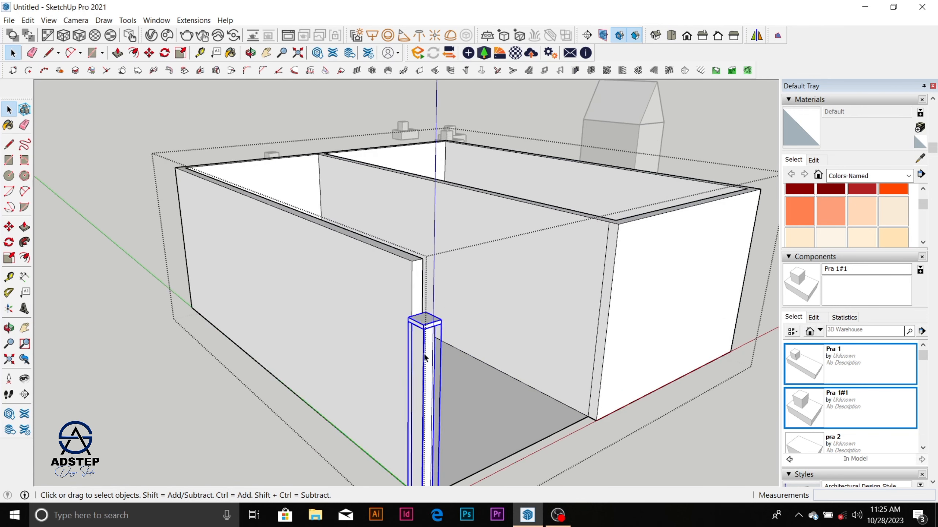
{"action": "scroll", "coordinate": [423, 353], "scroll_direction": "up", "scroll_amount": 2}
{"action": "double_click", "coordinate": [423, 354]}
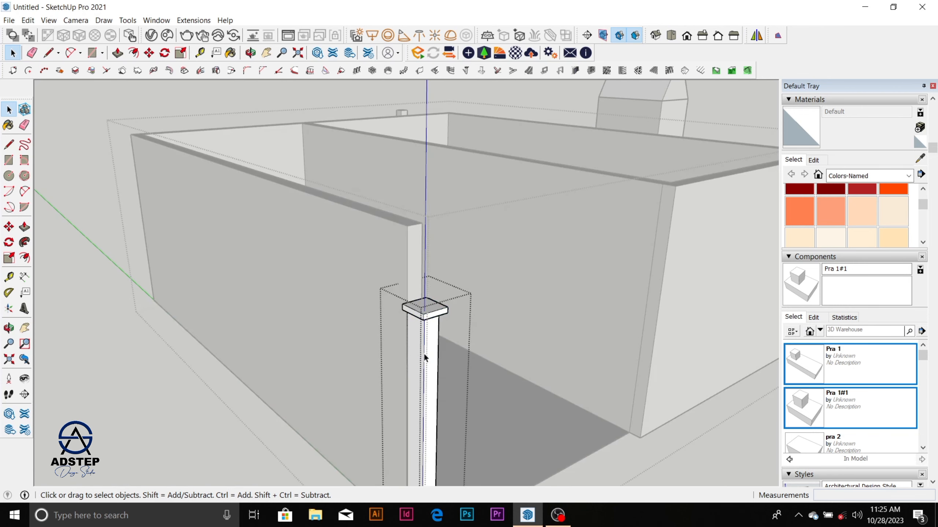
{"action": "left_click", "coordinate": [433, 317]}
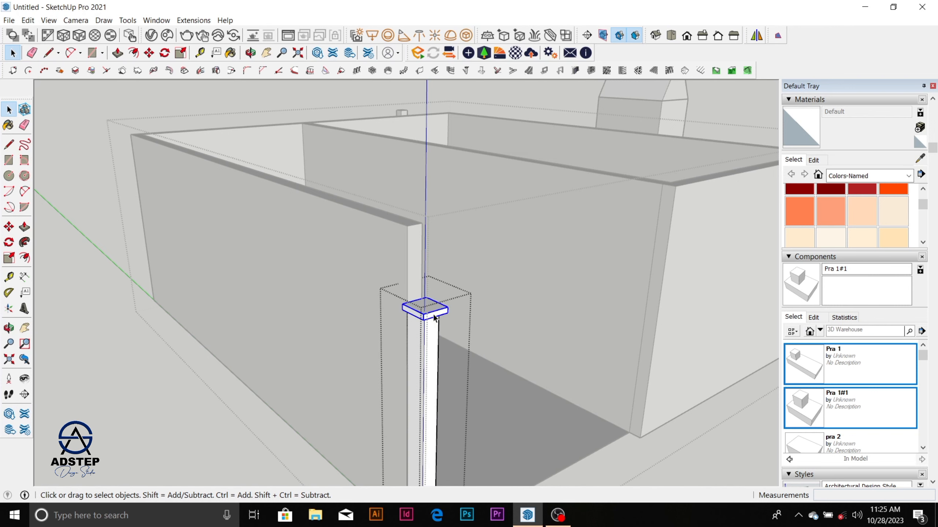
{"action": "left_click", "coordinate": [429, 370]}
{"action": "left_click", "coordinate": [431, 312]}
Step: Examine the post and its nested cap from several distances and angles
{"action": "scroll", "coordinate": [431, 312], "scroll_direction": "down", "scroll_amount": 5}
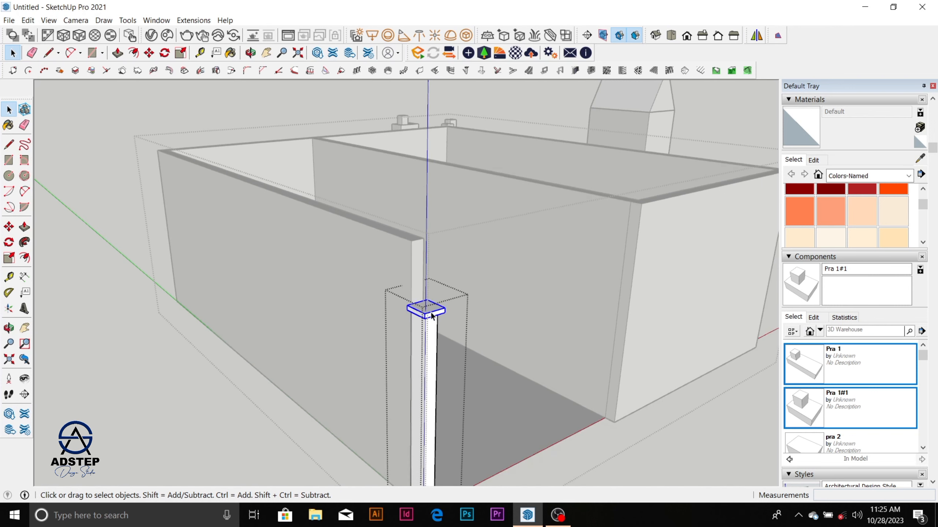
{"action": "scroll", "coordinate": [449, 382], "scroll_direction": "up", "scroll_amount": 4}
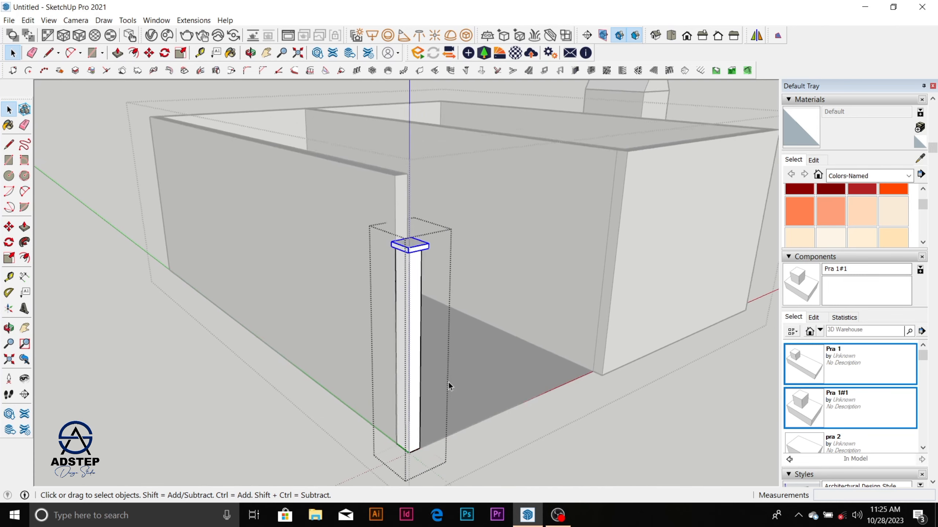
{"action": "scroll", "coordinate": [453, 371], "scroll_direction": "down", "scroll_amount": 6}
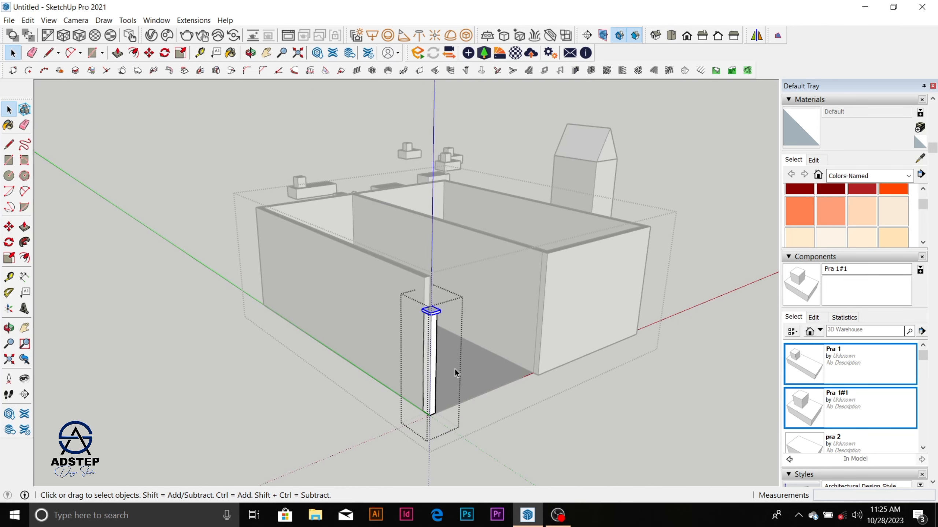
{"action": "scroll", "coordinate": [455, 368], "scroll_direction": "down", "scroll_amount": 2}
{"action": "scroll", "coordinate": [454, 351], "scroll_direction": "up", "scroll_amount": 5}
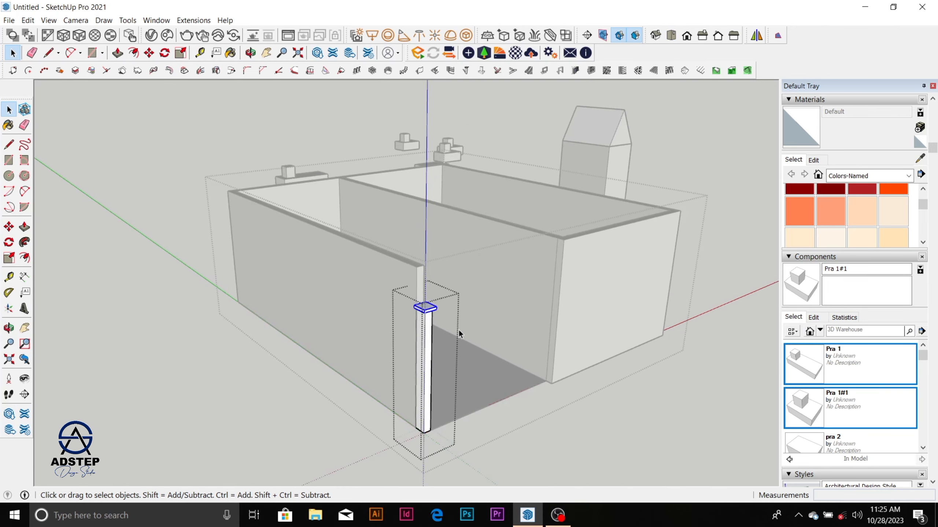
{"action": "middle_click_drag", "start_coordinate": [447, 369], "coordinate": [511, 346]}
{"action": "scroll", "coordinate": [562, 247], "scroll_direction": "up", "scroll_amount": 3}
{"action": "scroll", "coordinate": [494, 284], "scroll_direction": "down", "scroll_amount": 1}
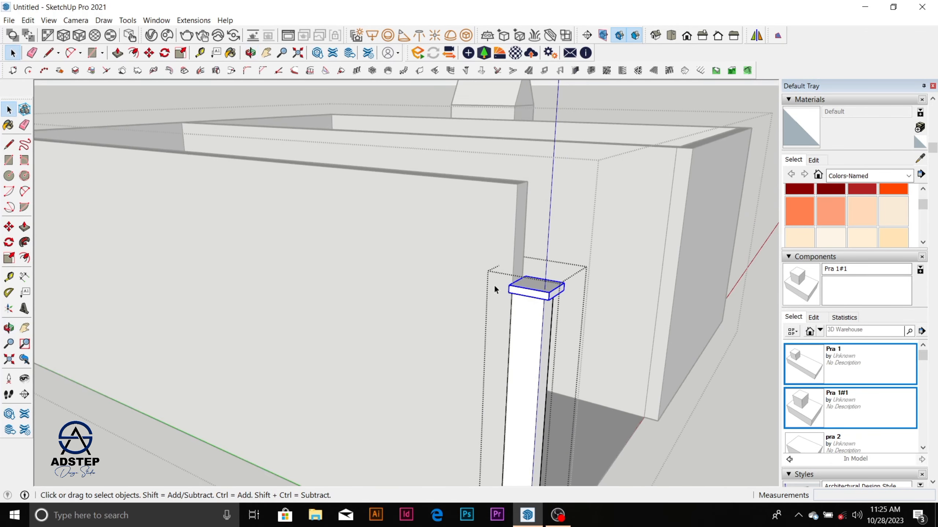
{"action": "scroll", "coordinate": [559, 304], "scroll_direction": "up", "scroll_amount": 2}
{"action": "scroll", "coordinate": [558, 304], "scroll_direction": "up", "scroll_amount": 4}
{"action": "scroll", "coordinate": [478, 350], "scroll_direction": "down", "scroll_amount": 1}
Step: Open the nested cap group and try to extend its side face outward about 72 mm
{"action": "left_click", "coordinate": [477, 351]}
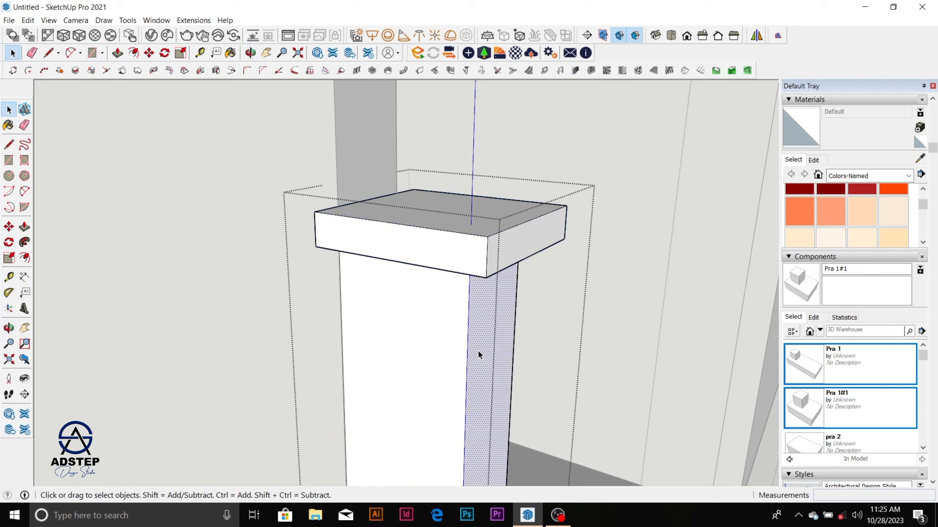
{"action": "left_click", "coordinate": [492, 259]}
{"action": "triple_click", "coordinate": [468, 261]}
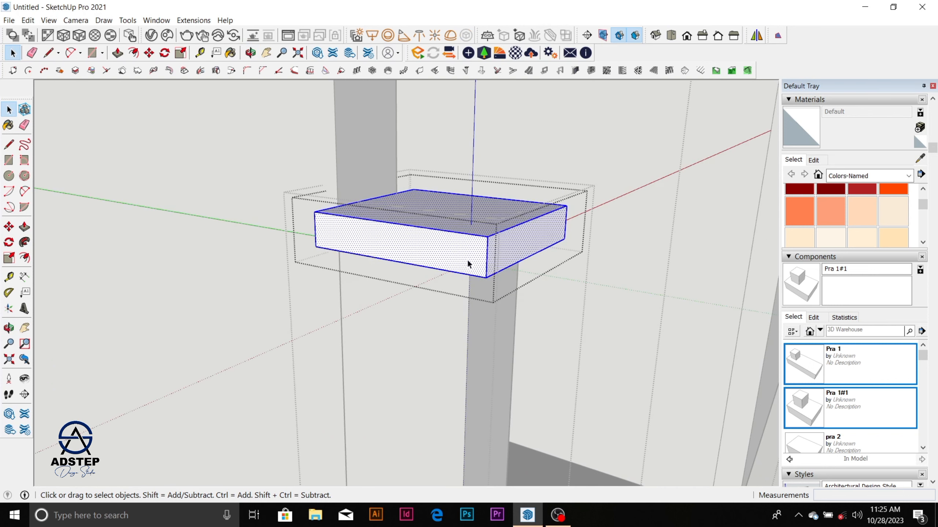
{"action": "key", "text": "Escape"}
{"action": "key", "text": "p"}
{"action": "left_click", "coordinate": [458, 268]}
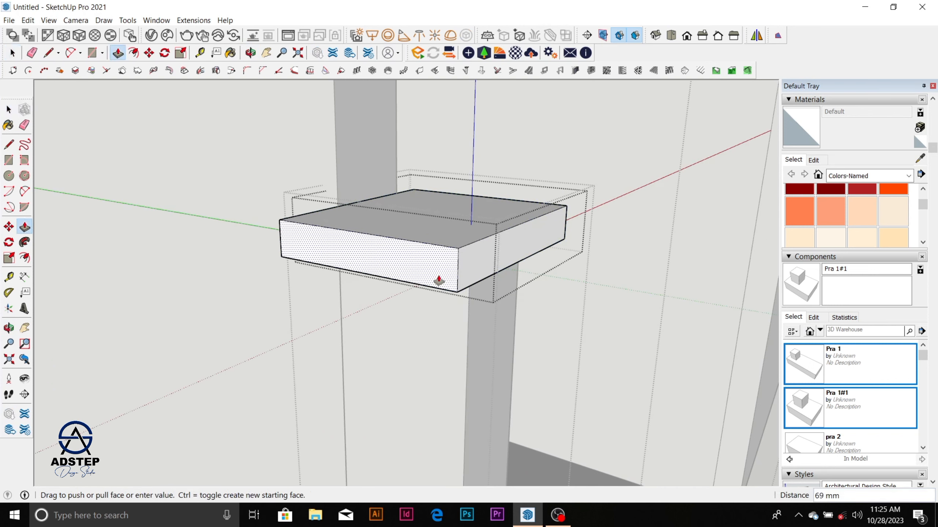
{"action": "left_click", "coordinate": [438, 283]}
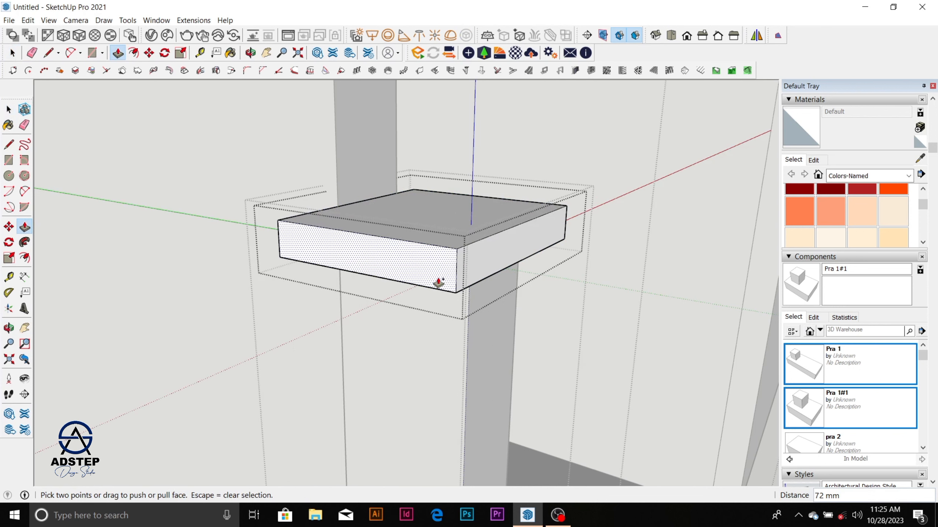
{"action": "key", "text": "ctrl+z"}
{"action": "key", "text": "space"}
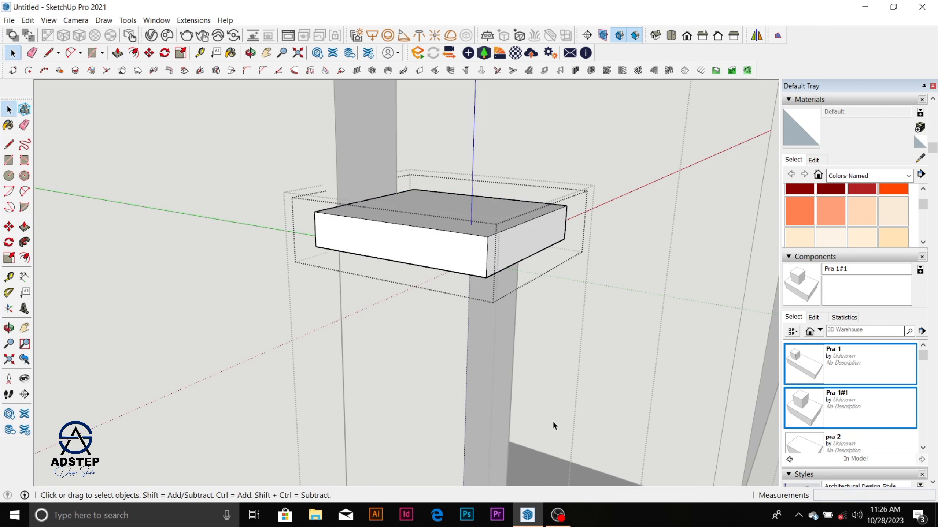
Step: Close the cap, post and box groups to return to the top level of the model
{"action": "key", "text": "shift+z"}
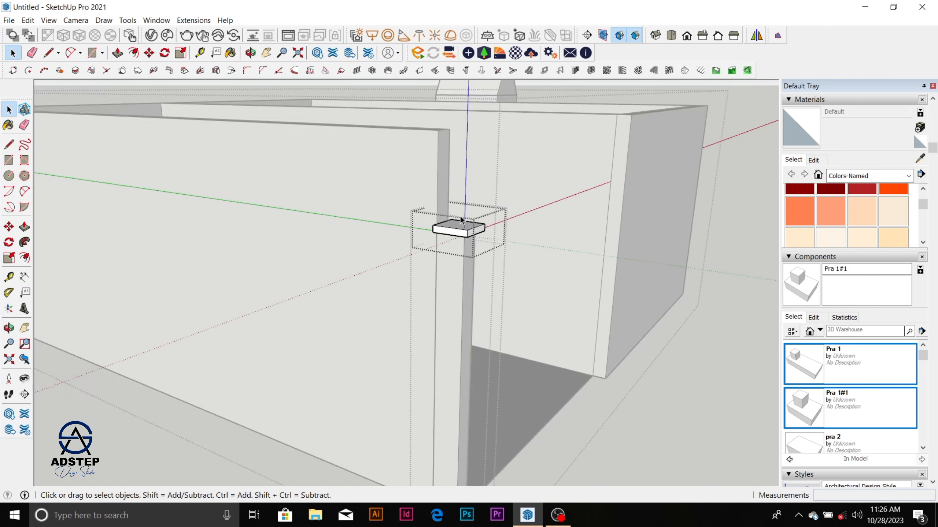
{"action": "double_click", "coordinate": [524, 310]}
{"action": "middle_click_drag", "start_coordinate": [470, 251], "coordinate": [452, 307]}
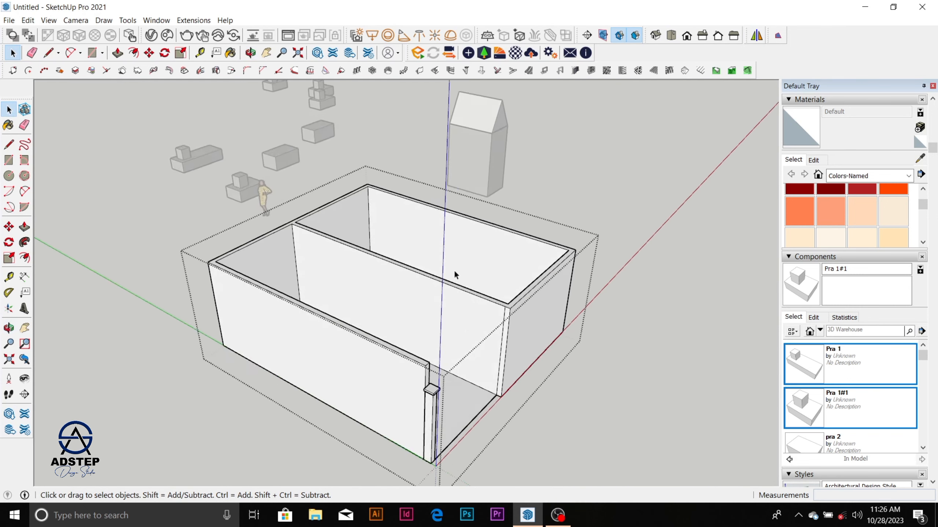
{"action": "scroll", "coordinate": [457, 260], "scroll_direction": "down", "scroll_amount": 4}
{"action": "scroll", "coordinate": [443, 333], "scroll_direction": "up", "scroll_amount": 3}
{"action": "scroll", "coordinate": [461, 284], "scroll_direction": "down", "scroll_amount": 3}
{"action": "left_click", "coordinate": [569, 321]}
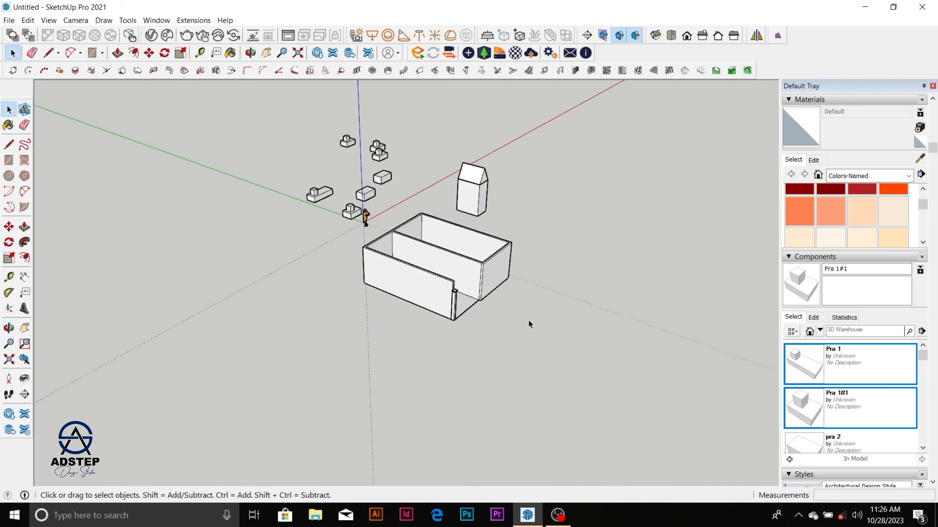
Step: Draw a small freehand rectangle on the empty ground in front of the two-room box
{"action": "scroll", "coordinate": [425, 299], "scroll_direction": "up", "scroll_amount": 4}
{"action": "scroll", "coordinate": [442, 231], "scroll_direction": "down", "scroll_amount": 2}
{"action": "scroll", "coordinate": [438, 261], "scroll_direction": "up", "scroll_amount": 3}
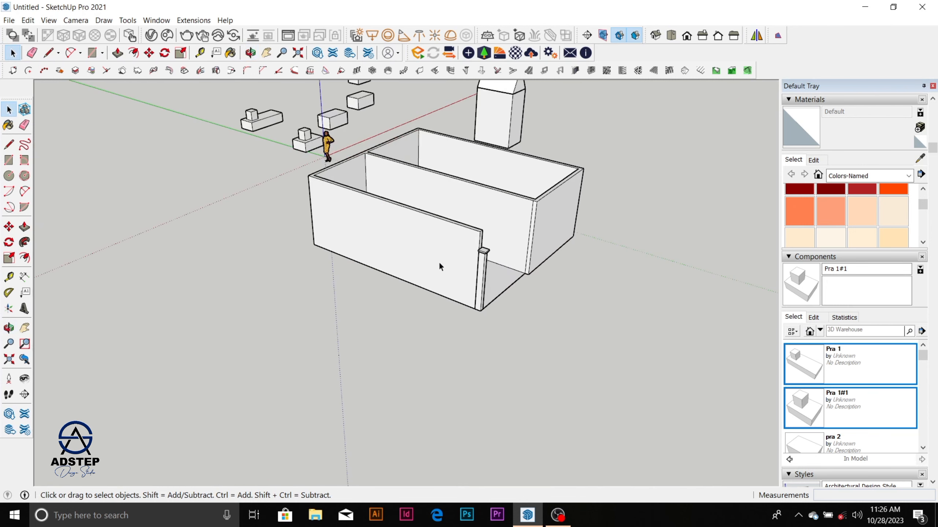
{"action": "scroll", "coordinate": [438, 261], "scroll_direction": "down", "scroll_amount": 5}
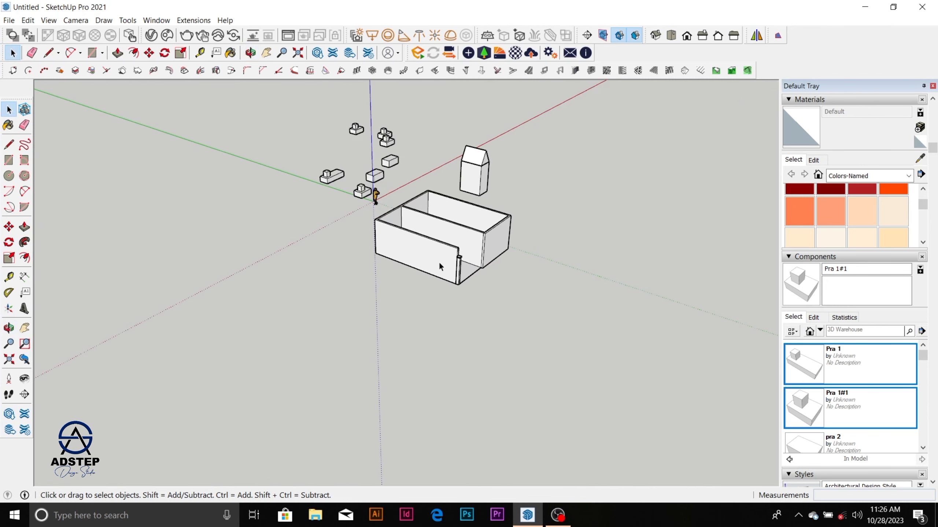
{"action": "middle_click_drag", "start_coordinate": [438, 261], "coordinate": [493, 286]}
{"action": "scroll", "coordinate": [484, 270], "scroll_direction": "up", "scroll_amount": 2}
{"action": "key", "text": "r"}
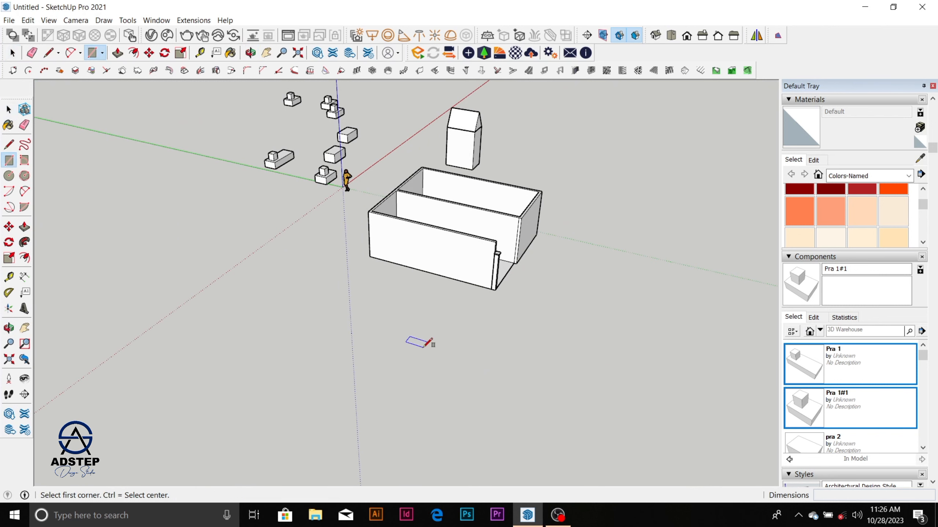
{"action": "left_click", "coordinate": [424, 348]}
{"action": "left_click", "coordinate": [479, 341]}
{"action": "key", "text": "space"}
{"action": "scroll", "coordinate": [455, 352], "scroll_direction": "up", "scroll_amount": 3}
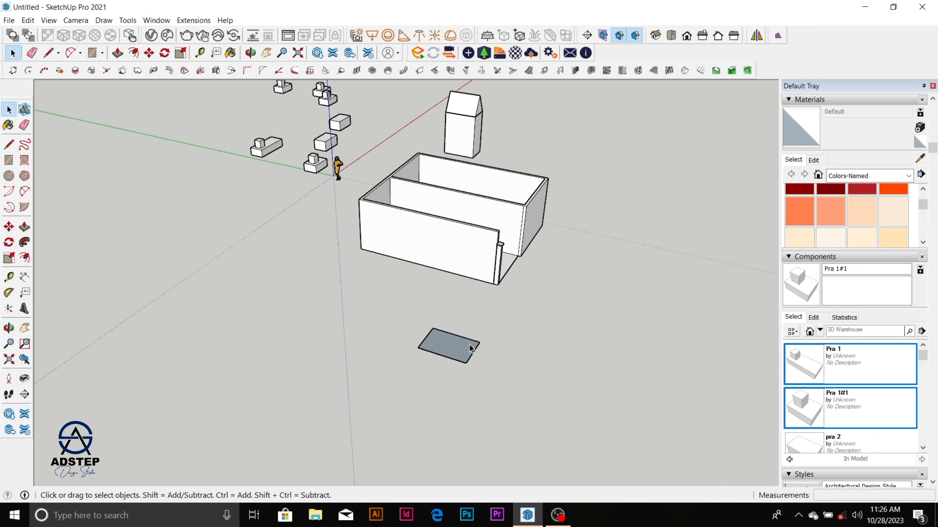
Step: Extrude the new ground rectangle up about 934 mm into a block
{"action": "right_click", "coordinate": [455, 352]}
{"action": "left_click", "coordinate": [508, 261]}
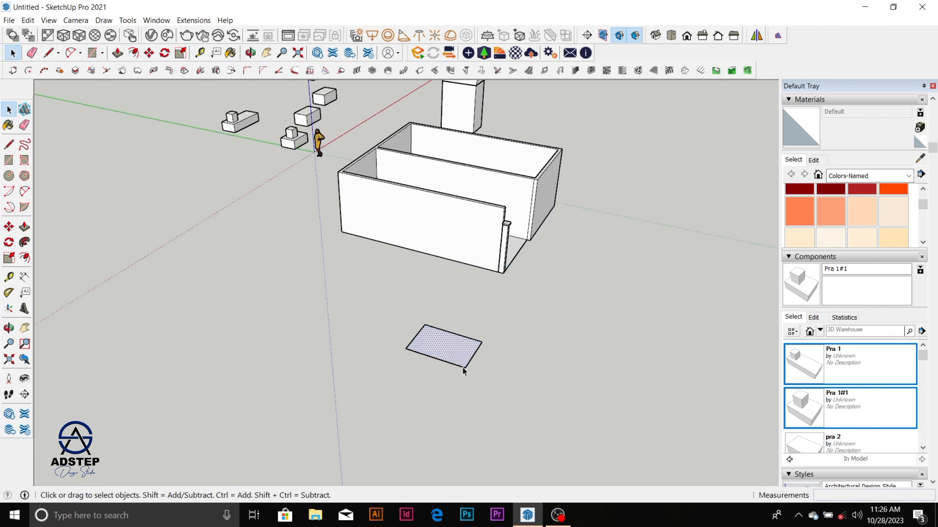
{"action": "scroll", "coordinate": [460, 348], "scroll_direction": "up", "scroll_amount": 2}
{"action": "key", "text": "p"}
{"action": "left_click", "coordinate": [458, 346]}
{"action": "left_click", "coordinate": [457, 328]}
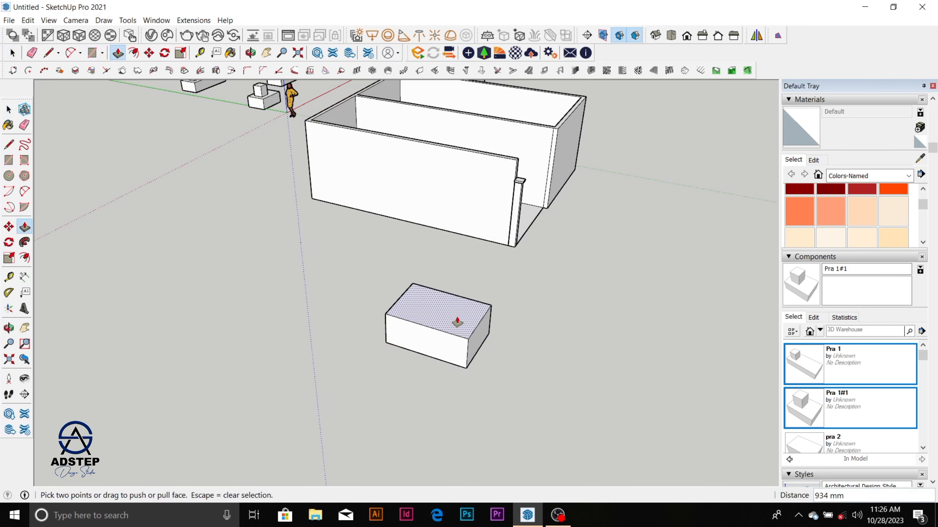
Step: Select the whole new block and make it a group
{"action": "middle_click_drag", "start_coordinate": [457, 320], "coordinate": [424, 295]}
{"action": "key", "text": "space"}
{"action": "left_click_drag", "start_coordinate": [404, 282], "coordinate": [545, 390]}
{"action": "right_click", "coordinate": [481, 339]}
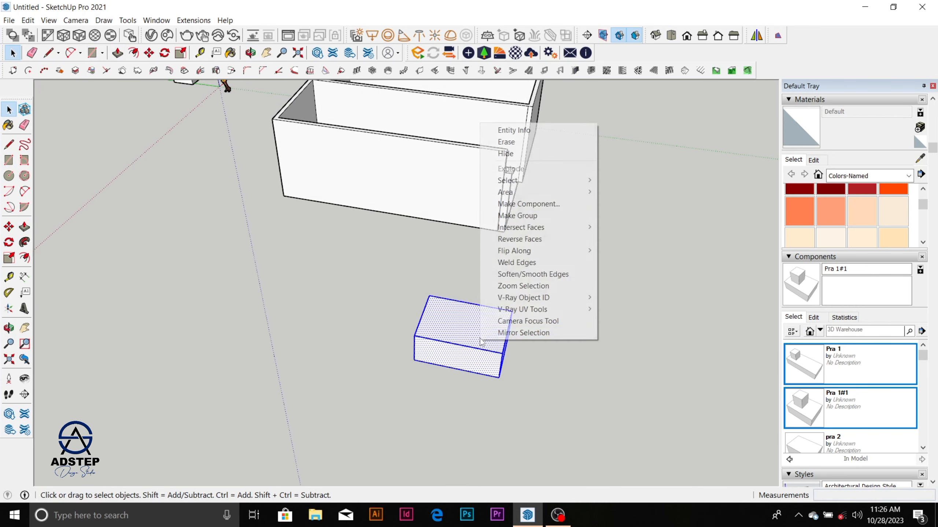
{"action": "left_click", "coordinate": [540, 216]}
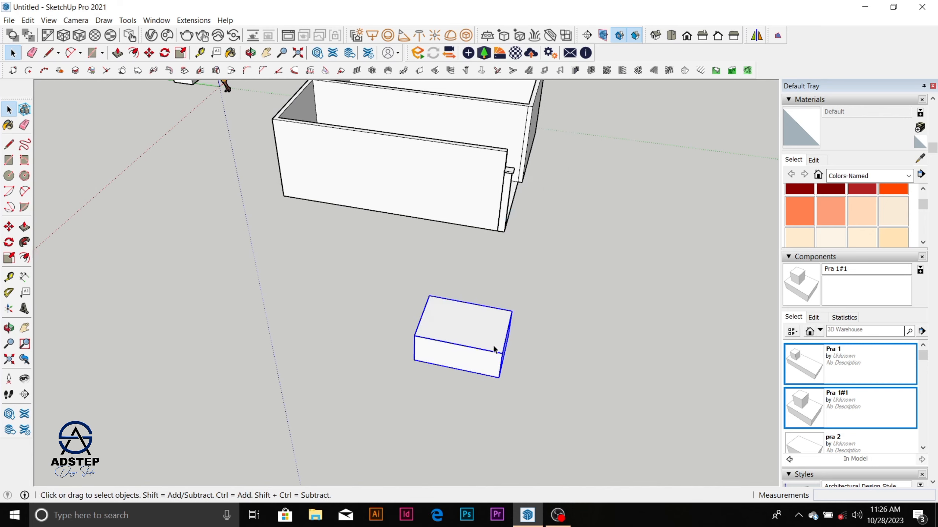
{"action": "middle_click_drag", "start_coordinate": [502, 345], "coordinate": [476, 318]}
{"action": "scroll", "coordinate": [474, 316], "scroll_direction": "up", "scroll_amount": 3}
{"action": "scroll", "coordinate": [471, 317], "scroll_direction": "up", "scroll_amount": 2}
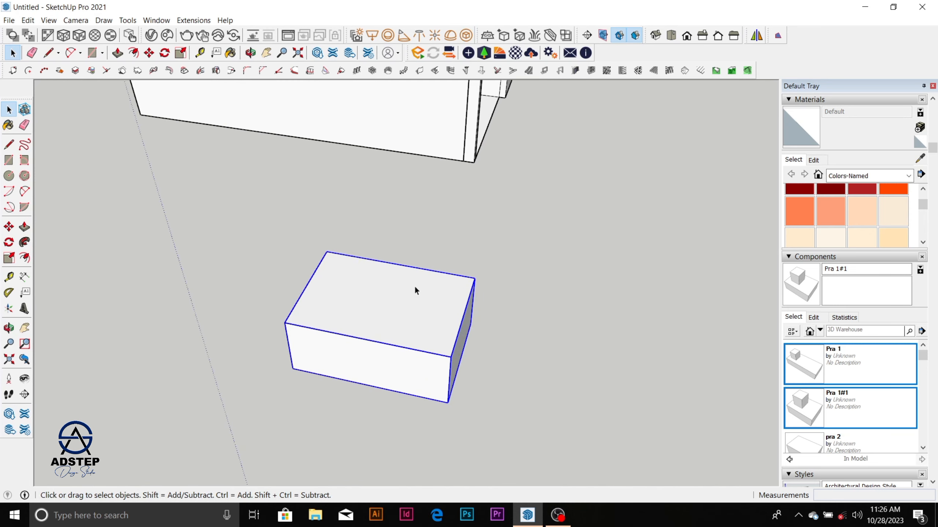
Step: Convert the selected block group into a component with the definition name "pra c"
{"action": "scroll", "coordinate": [415, 288], "scroll_direction": "down", "scroll_amount": 4}
{"action": "middle_click_drag", "start_coordinate": [415, 311], "coordinate": [377, 308]}
{"action": "scroll", "coordinate": [400, 287], "scroll_direction": "up", "scroll_amount": 2}
{"action": "scroll", "coordinate": [402, 291], "scroll_direction": "up", "scroll_amount": 2}
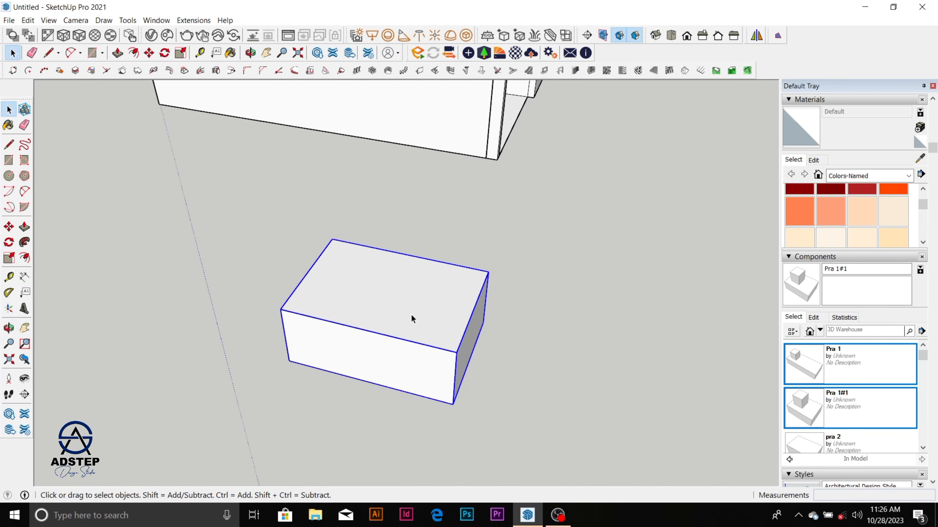
{"action": "right_click", "coordinate": [420, 328]}
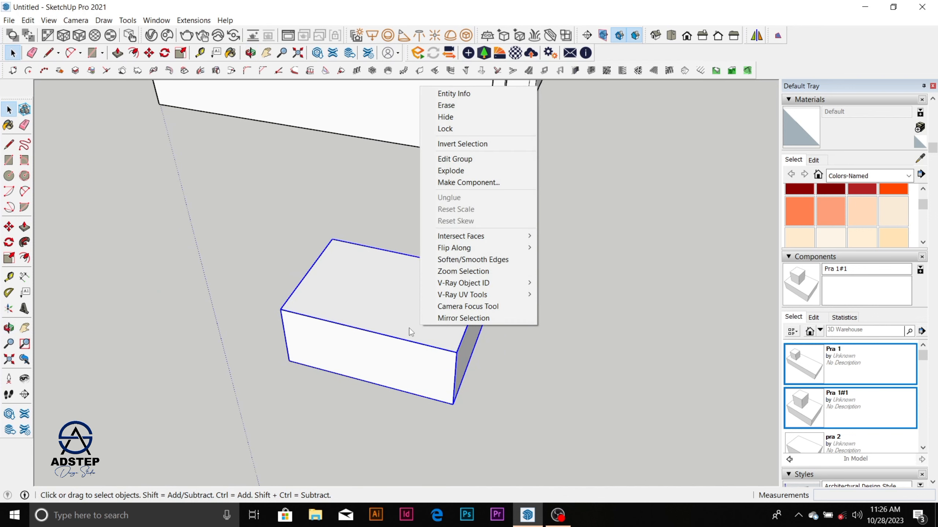
{"action": "left_click", "coordinate": [479, 183]}
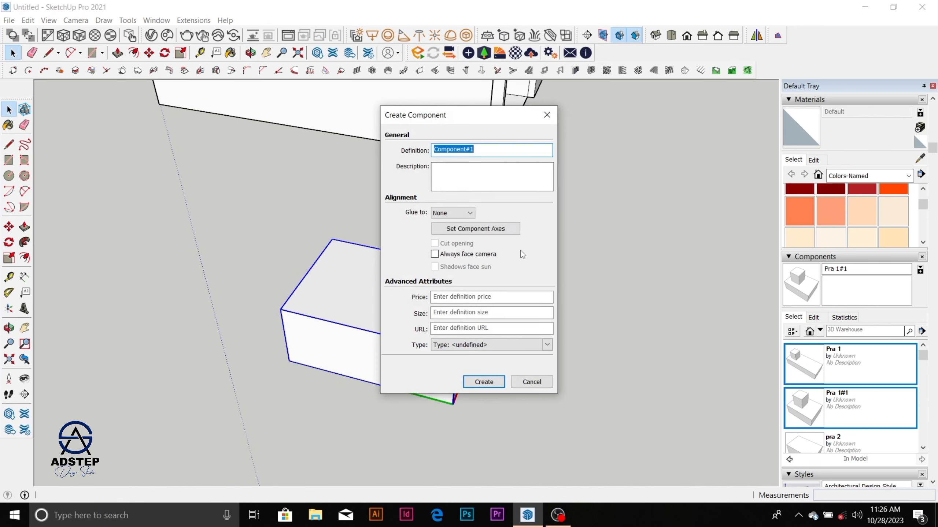
{"action": "left_click", "coordinate": [484, 150]}
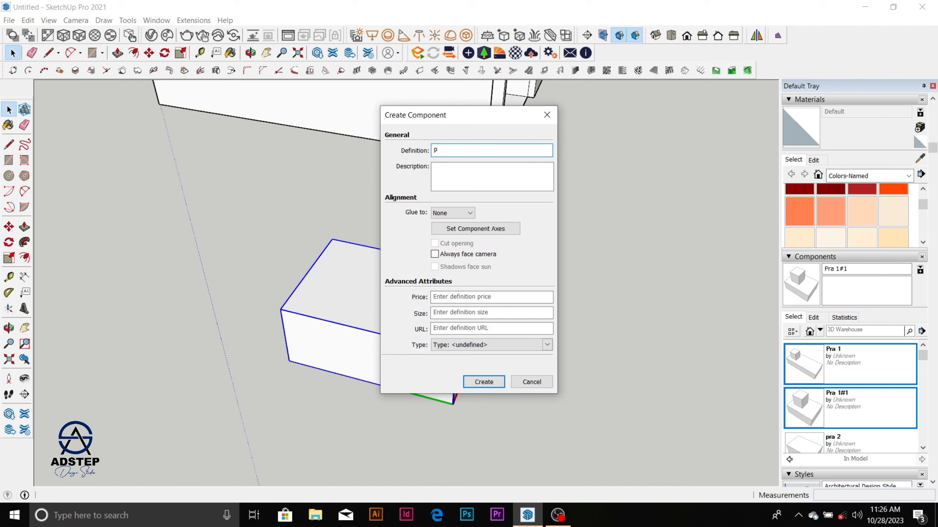
{"action": "type", "text": "pra c"}
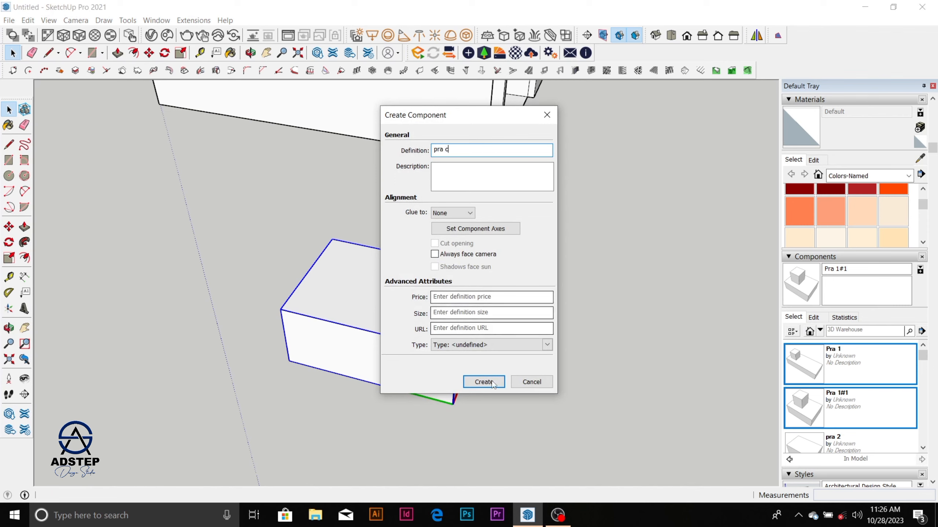
{"action": "left_click", "coordinate": [484, 382]}
Step: Deselect the block and look up pra c in the model's component collection
{"action": "scroll", "coordinate": [436, 216], "scroll_direction": "down", "scroll_amount": 2}
{"action": "middle_click_drag", "start_coordinate": [436, 218], "coordinate": [421, 229]}
{"action": "scroll", "coordinate": [416, 260], "scroll_direction": "up", "scroll_amount": 4}
{"action": "scroll", "coordinate": [374, 282], "scroll_direction": "down", "scroll_amount": 3}
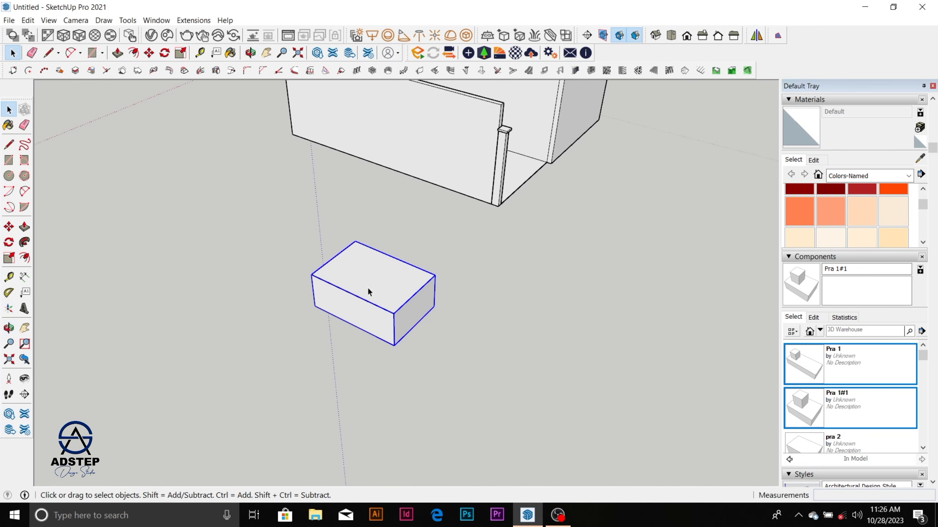
{"action": "left_click", "coordinate": [714, 362]}
{"action": "scroll", "coordinate": [858, 369], "scroll_direction": "down", "scroll_amount": 2}
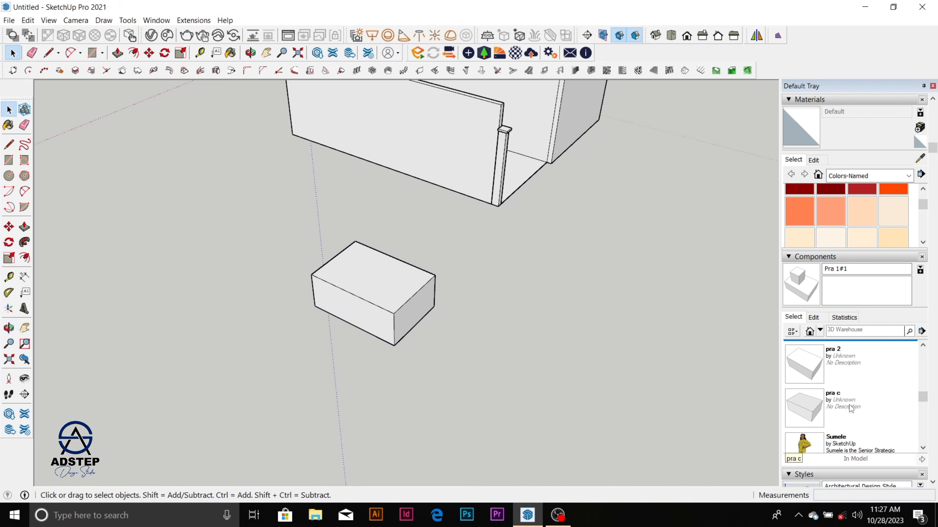
{"action": "scroll", "coordinate": [345, 303], "scroll_direction": "down", "scroll_amount": 5}
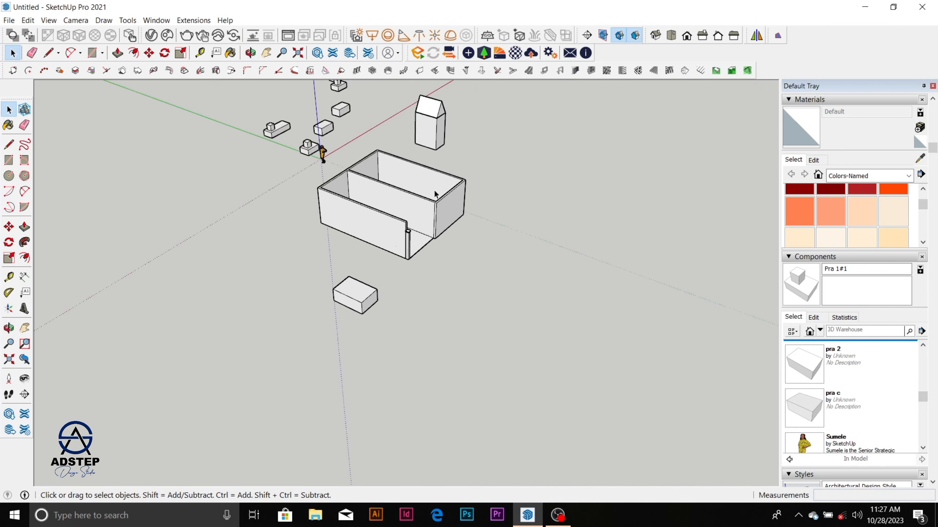
{"action": "scroll", "coordinate": [434, 199], "scroll_direction": "up", "scroll_amount": 5}
{"action": "scroll", "coordinate": [435, 206], "scroll_direction": "down", "scroll_amount": 8}
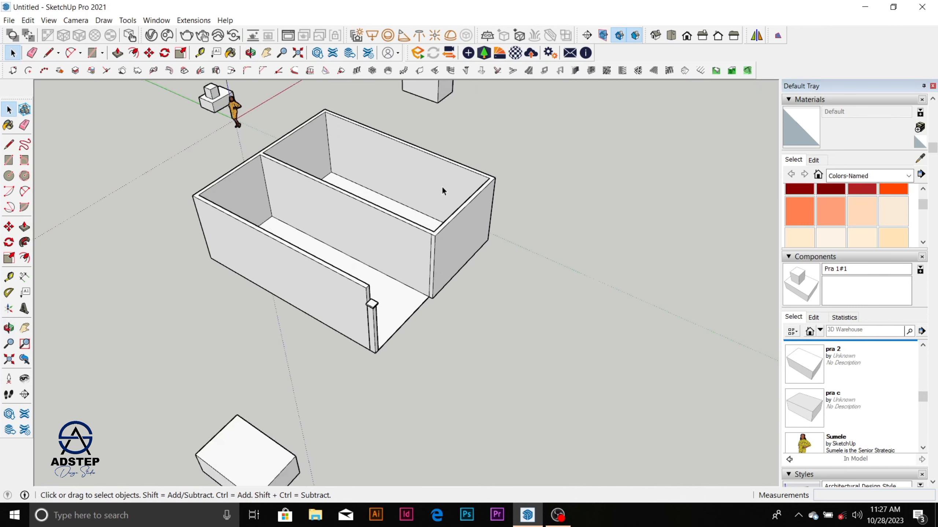
{"action": "scroll", "coordinate": [343, 317], "scroll_direction": "up", "scroll_amount": 1}
Step: Insert a second pra c component on the empty ground near the small stepped blocks and the human figure
{"action": "left_click", "coordinate": [352, 305]}
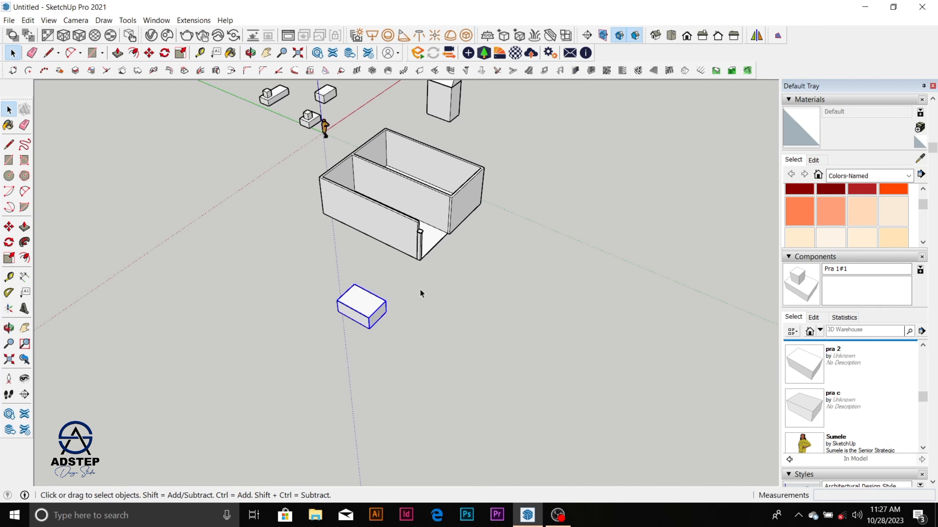
{"action": "scroll", "coordinate": [543, 279], "scroll_direction": "down", "scroll_amount": 1}
{"action": "left_click", "coordinate": [844, 409]}
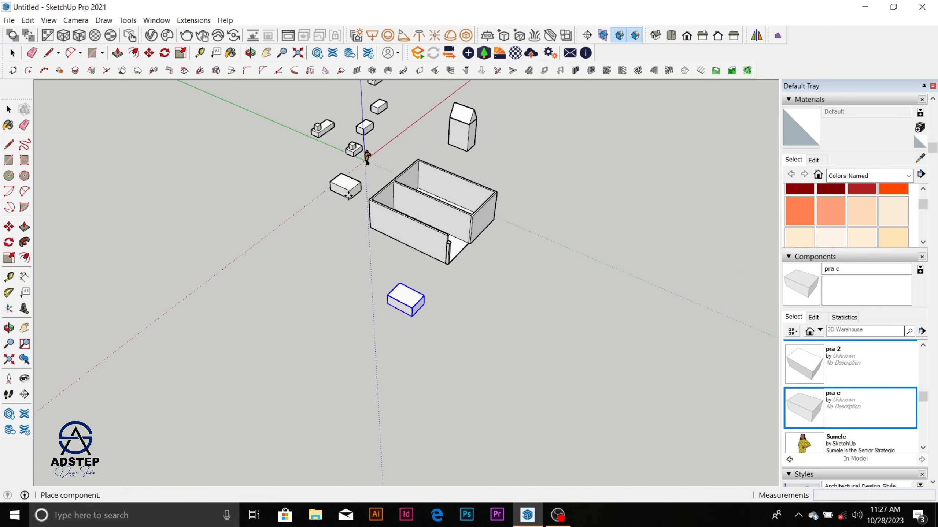
{"action": "scroll", "coordinate": [463, 231], "scroll_direction": "up", "scroll_amount": 5}
{"action": "scroll", "coordinate": [464, 232], "scroll_direction": "down", "scroll_amount": 3}
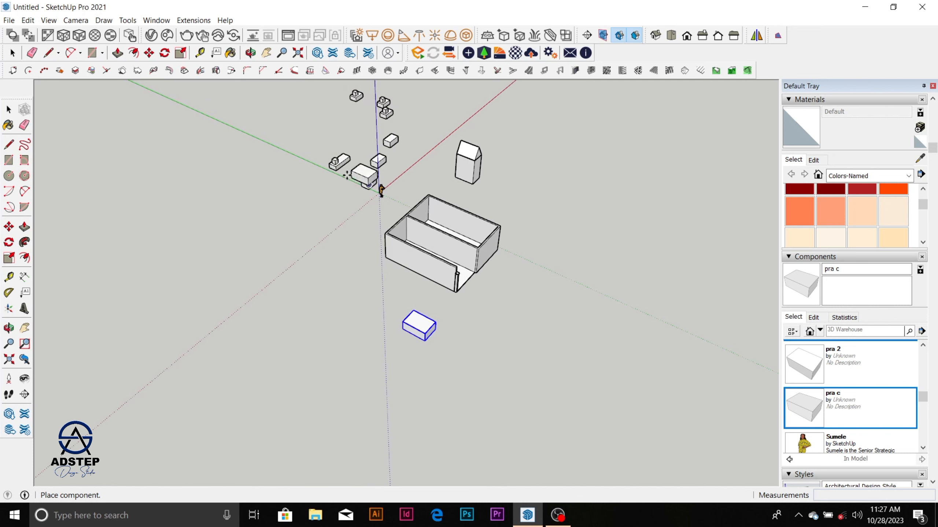
{"action": "left_click", "coordinate": [298, 198]}
{"action": "key", "text": "m"}
{"action": "scroll", "coordinate": [311, 190], "scroll_direction": "up", "scroll_amount": 3}
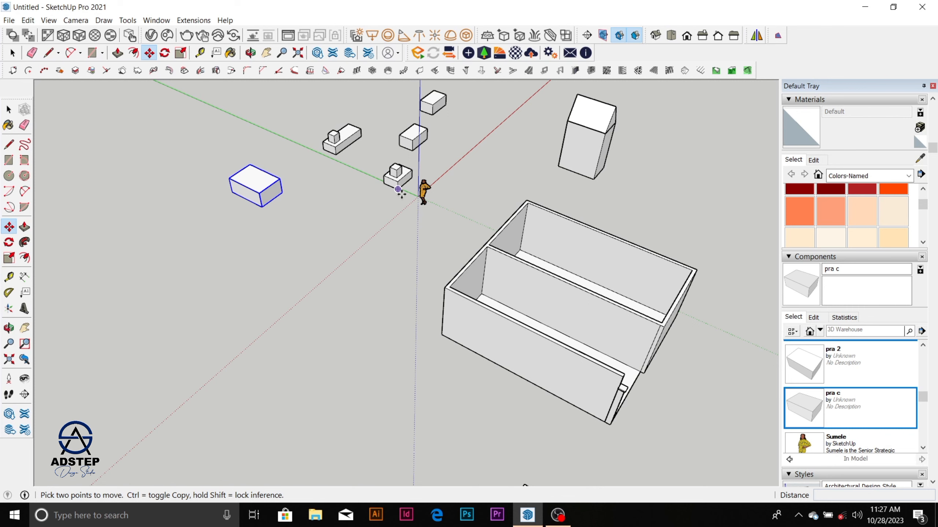
{"action": "scroll", "coordinate": [418, 295], "scroll_direction": "down", "scroll_amount": 6}
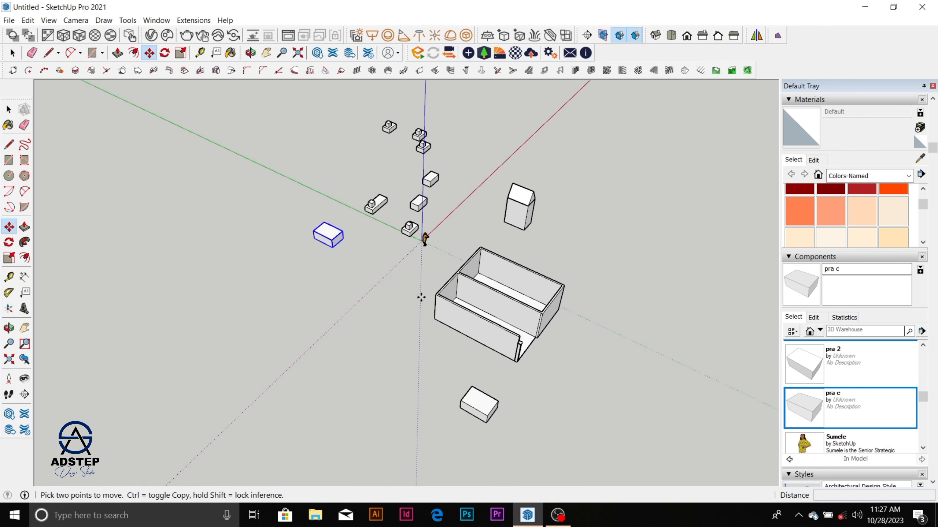
{"action": "key", "text": "space"}
Step: Open the two-room box group for editing and select its long outer wall face beside the capped post
{"action": "scroll", "coordinate": [485, 316], "scroll_direction": "up", "scroll_amount": 2}
{"action": "scroll", "coordinate": [485, 316], "scroll_direction": "up", "scroll_amount": 3}
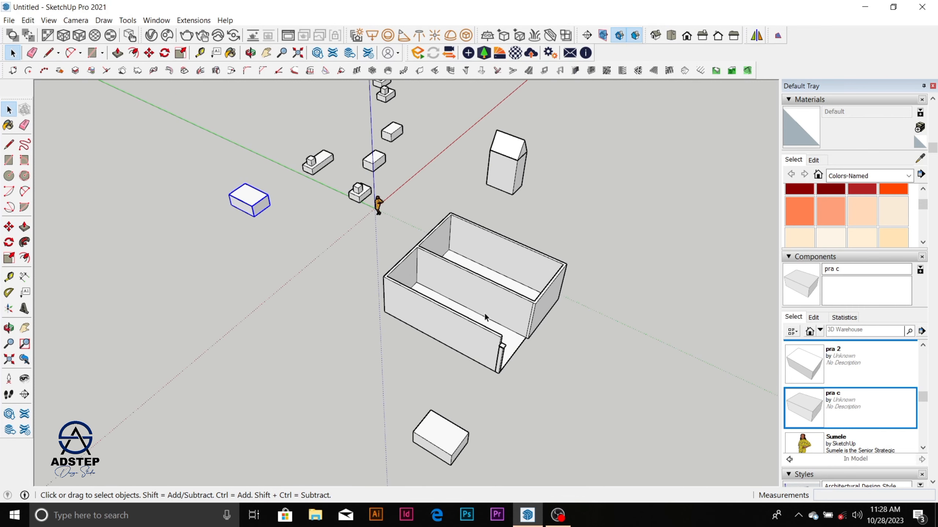
{"action": "left_click", "coordinate": [487, 351]}
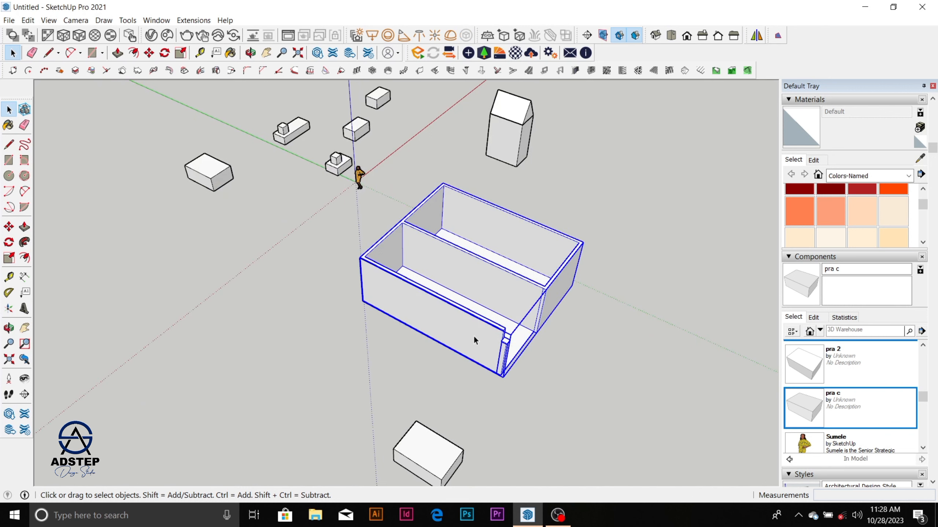
{"action": "double_click", "coordinate": [474, 338]}
{"action": "triple_click", "coordinate": [474, 337]}
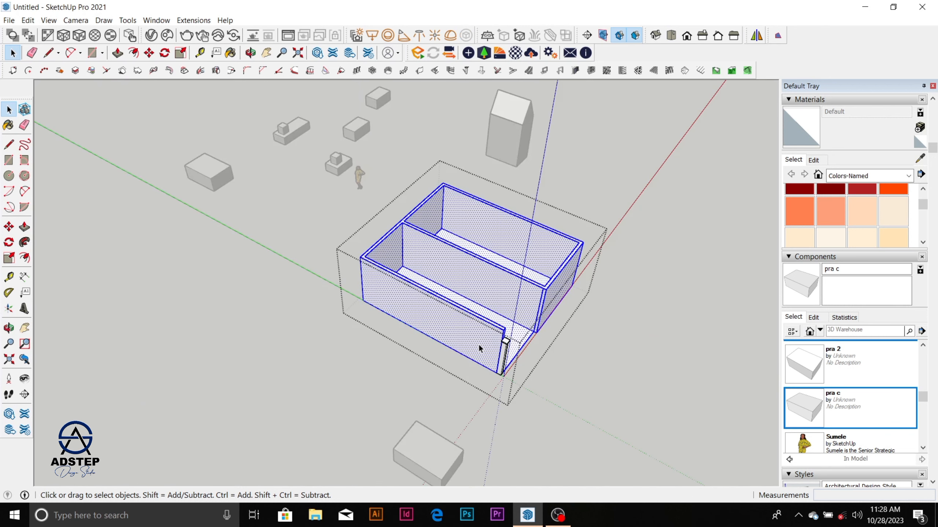
{"action": "left_click", "coordinate": [479, 346]}
{"action": "scroll", "coordinate": [480, 346], "scroll_direction": "up", "scroll_amount": 3}
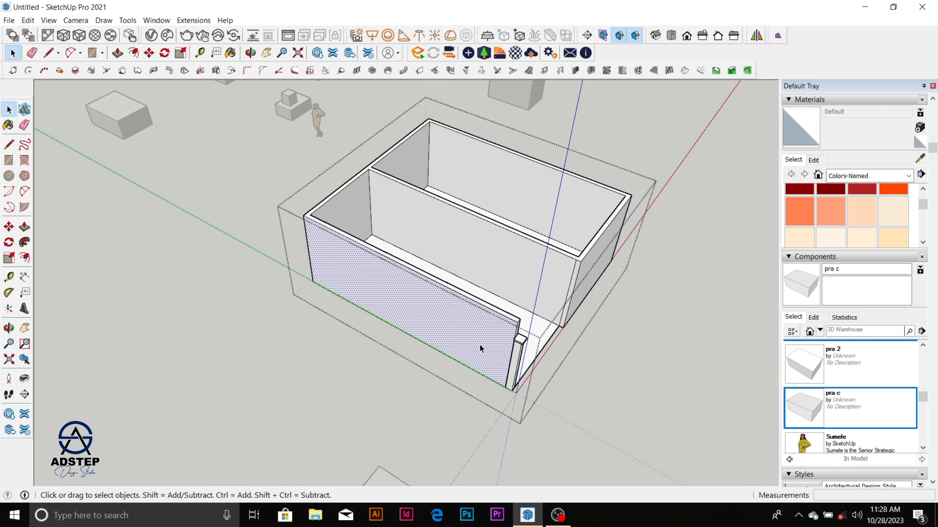
{"action": "scroll", "coordinate": [575, 304], "scroll_direction": "up", "scroll_amount": 4}
{"action": "middle_click_drag", "start_coordinate": [575, 302], "coordinate": [409, 297]}
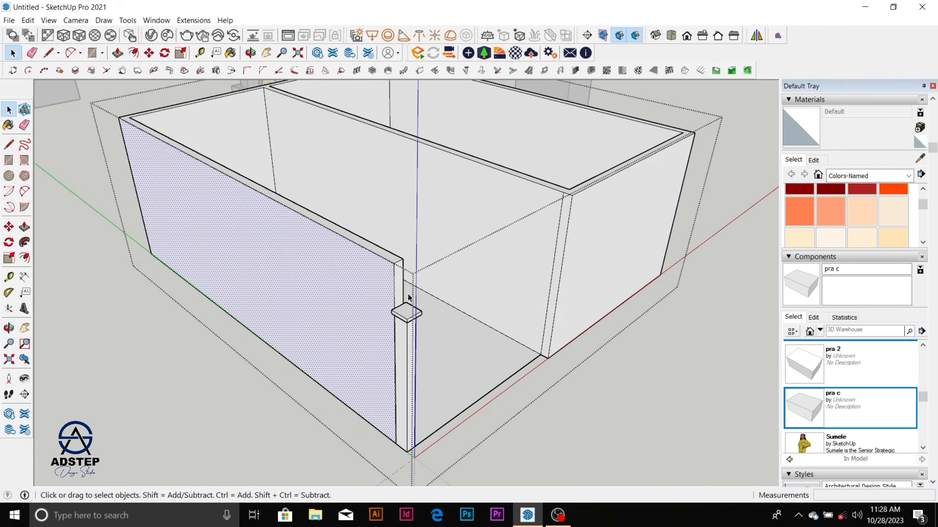
{"action": "scroll", "coordinate": [408, 296], "scroll_direction": "up", "scroll_amount": 3}
{"action": "left_click", "coordinate": [396, 297]}
{"action": "key", "text": "r"}
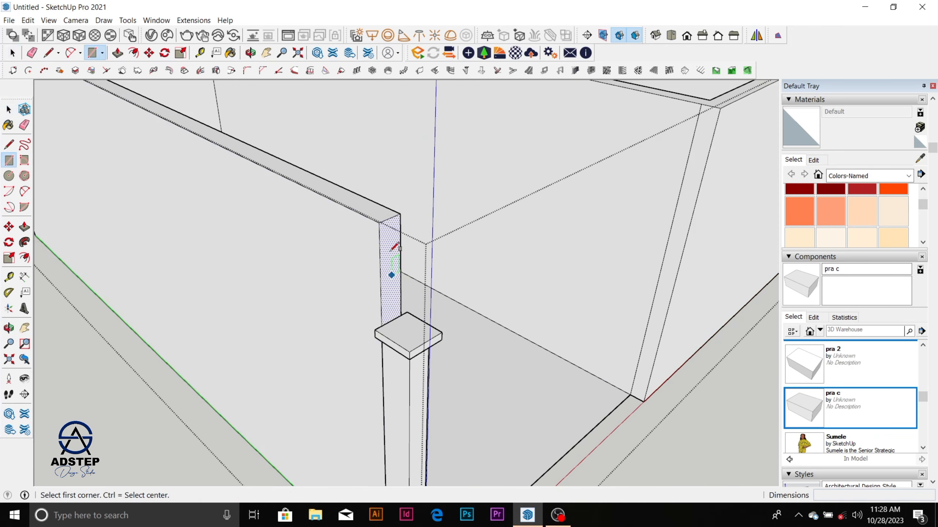
{"action": "left_click", "coordinate": [400, 213]}
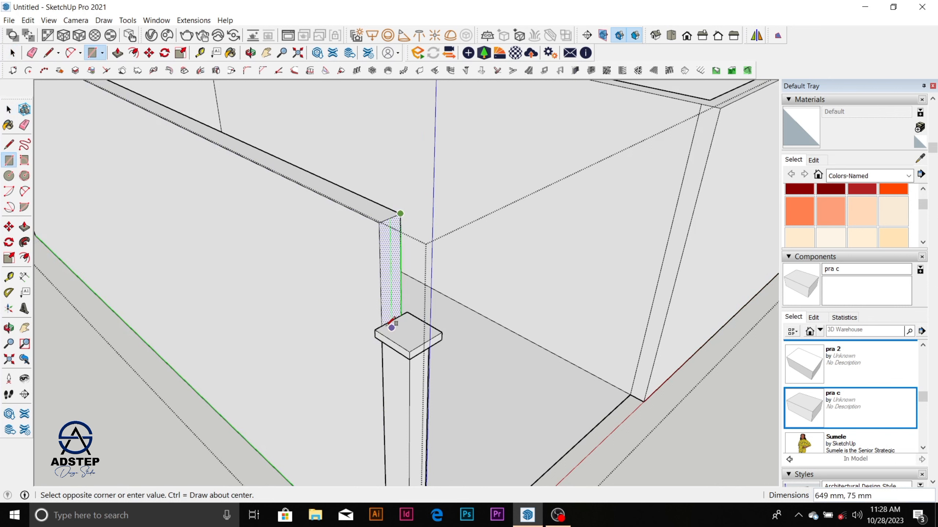
{"action": "key", "text": "space"}
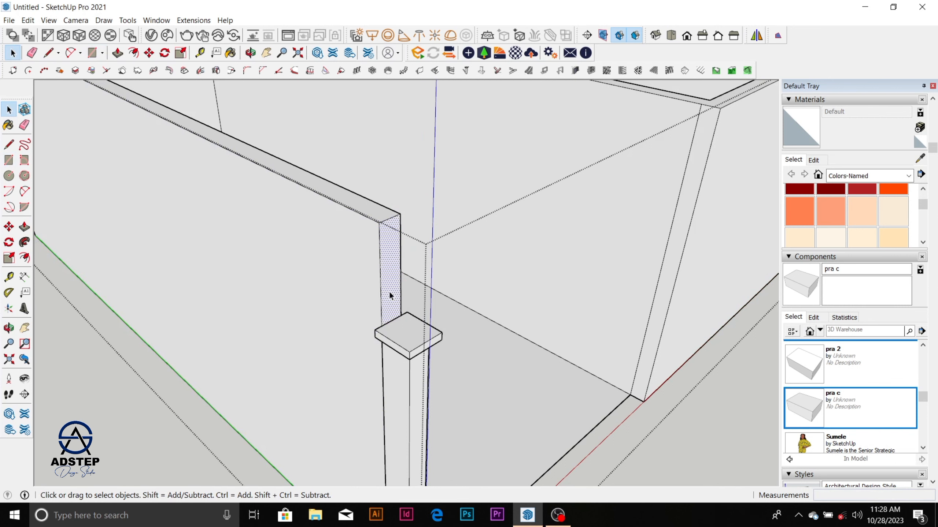
Step: Extend the wall's end face above the post cap with two pulls, 226 mm and 150 mm, using the neighbouring room's front wall as reference
{"action": "key", "text": "p"}
{"action": "left_click", "coordinate": [389, 293]}
{"action": "scroll", "coordinate": [390, 294], "scroll_direction": "down", "scroll_amount": 3}
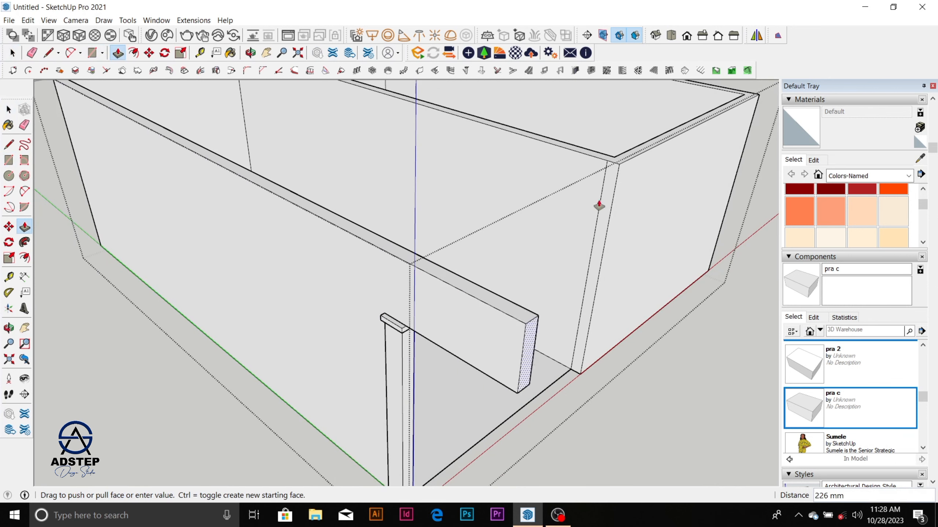
{"action": "left_click", "coordinate": [611, 165]}
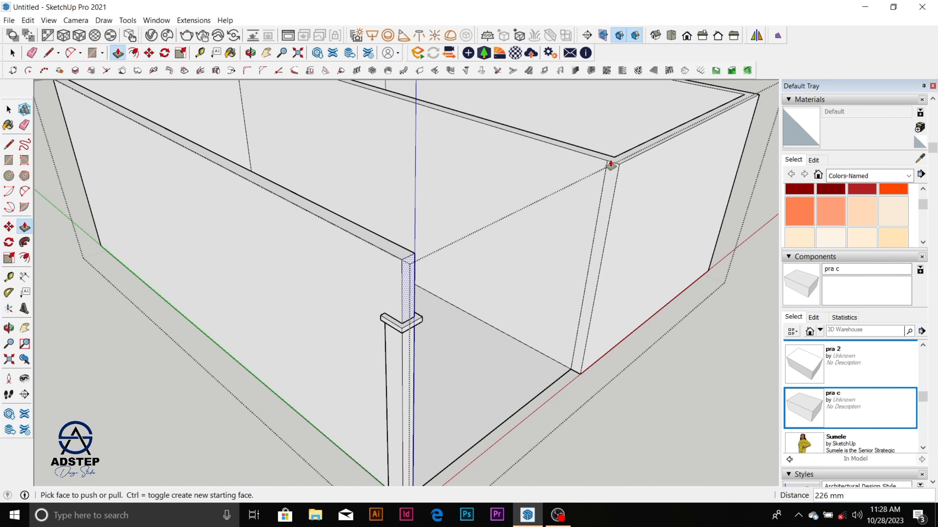
{"action": "left_click", "coordinate": [410, 267]}
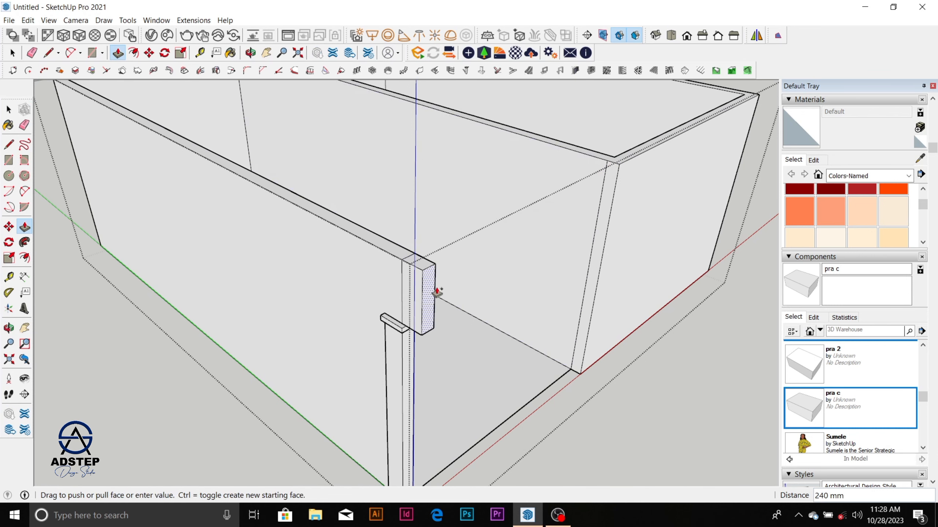
{"action": "left_click", "coordinate": [619, 164]}
{"action": "scroll", "coordinate": [611, 202], "scroll_direction": "down", "scroll_amount": 3}
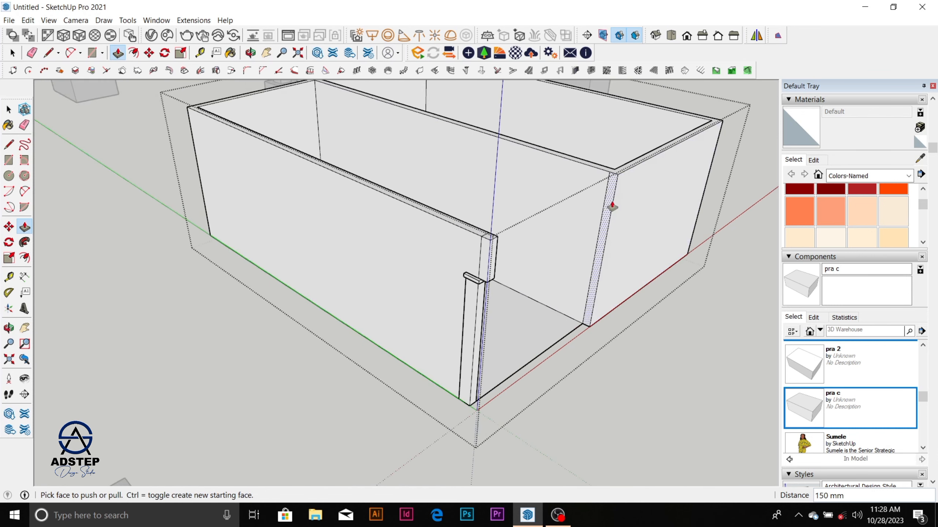
Step: Extrude the inner side of the wall extension about 3026 mm across the opening to the neighbouring room's wall, forming a lintel
{"action": "middle_click_drag", "start_coordinate": [515, 294], "coordinate": [310, 310]}
{"action": "scroll", "coordinate": [594, 284], "scroll_direction": "up", "scroll_amount": 5}
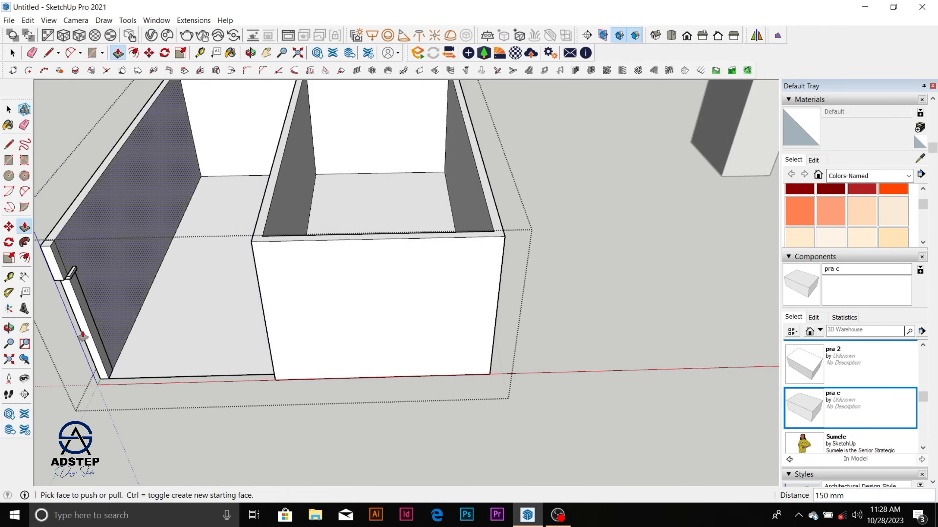
{"action": "scroll", "coordinate": [594, 284], "scroll_direction": "down", "scroll_amount": 3}
{"action": "scroll", "coordinate": [233, 245], "scroll_direction": "up", "scroll_amount": 3}
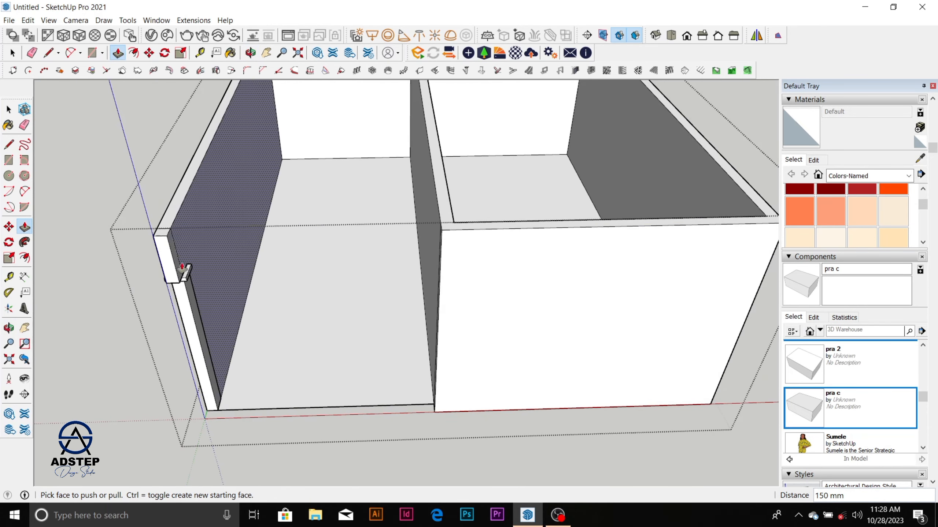
{"action": "left_click", "coordinate": [180, 266]}
{"action": "left_click", "coordinate": [442, 233]}
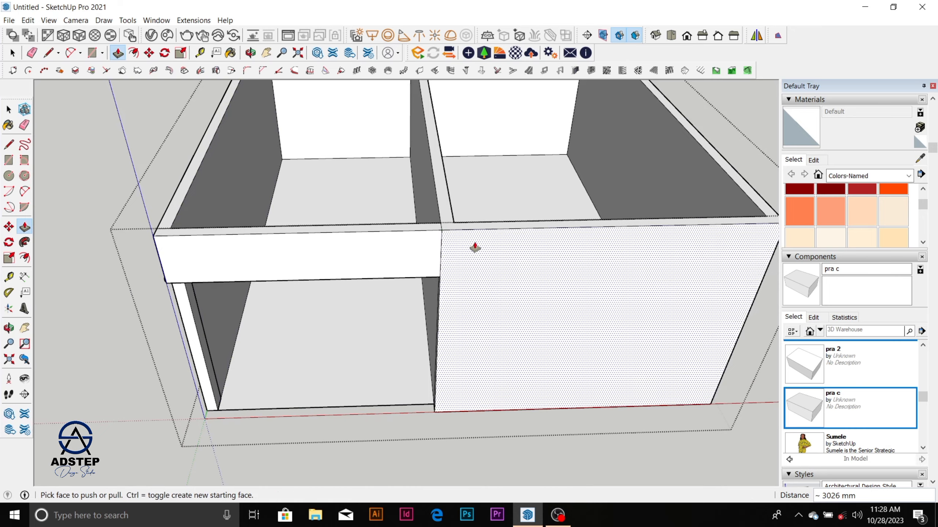
Step: Move the capped post 150 mm forward from the old wall end to the outer corner of the new lintel
{"action": "scroll", "coordinate": [526, 299], "scroll_direction": "down", "scroll_amount": 2}
{"action": "middle_click_drag", "start_coordinate": [423, 319], "coordinate": [632, 272]}
{"action": "scroll", "coordinate": [569, 211], "scroll_direction": "up", "scroll_amount": 6}
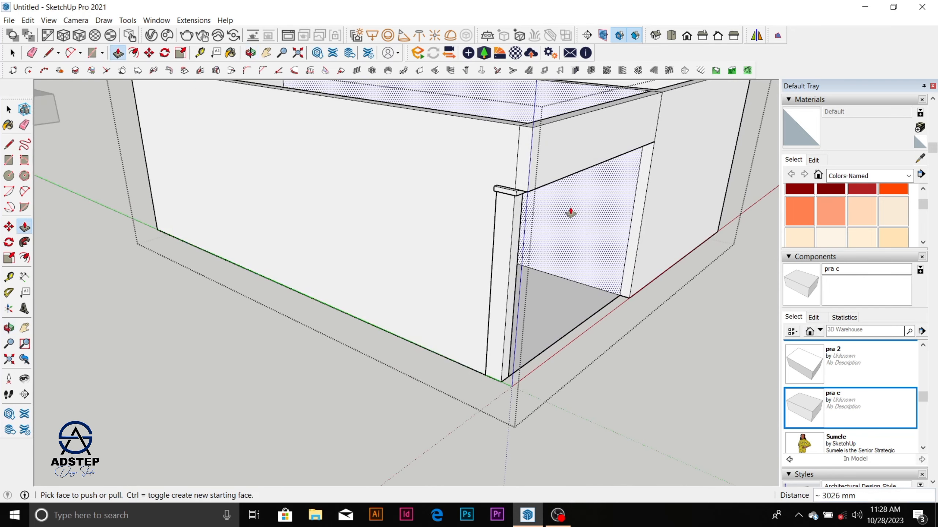
{"action": "key", "text": "space"}
{"action": "scroll", "coordinate": [427, 242], "scroll_direction": "down", "scroll_amount": 3}
{"action": "scroll", "coordinate": [454, 245], "scroll_direction": "up", "scroll_amount": 1}
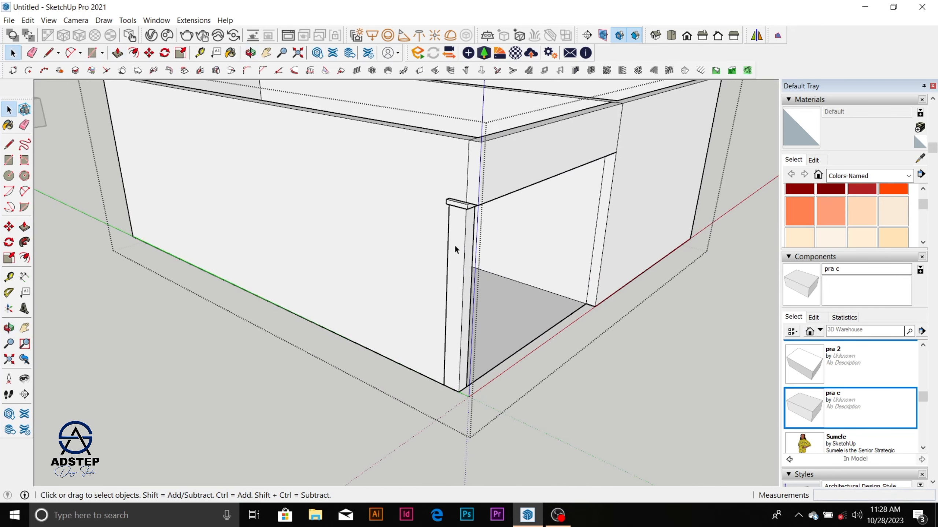
{"action": "left_click", "coordinate": [466, 235]}
{"action": "scroll", "coordinate": [476, 191], "scroll_direction": "up", "scroll_amount": 2}
{"action": "scroll", "coordinate": [478, 192], "scroll_direction": "up", "scroll_amount": 2}
{"action": "middle_click_drag", "start_coordinate": [481, 194], "coordinate": [616, 237]}
{"action": "scroll", "coordinate": [489, 213], "scroll_direction": "up", "scroll_amount": 2}
{"action": "scroll", "coordinate": [451, 257], "scroll_direction": "up", "scroll_amount": 2}
{"action": "scroll", "coordinate": [440, 251], "scroll_direction": "down", "scroll_amount": 2}
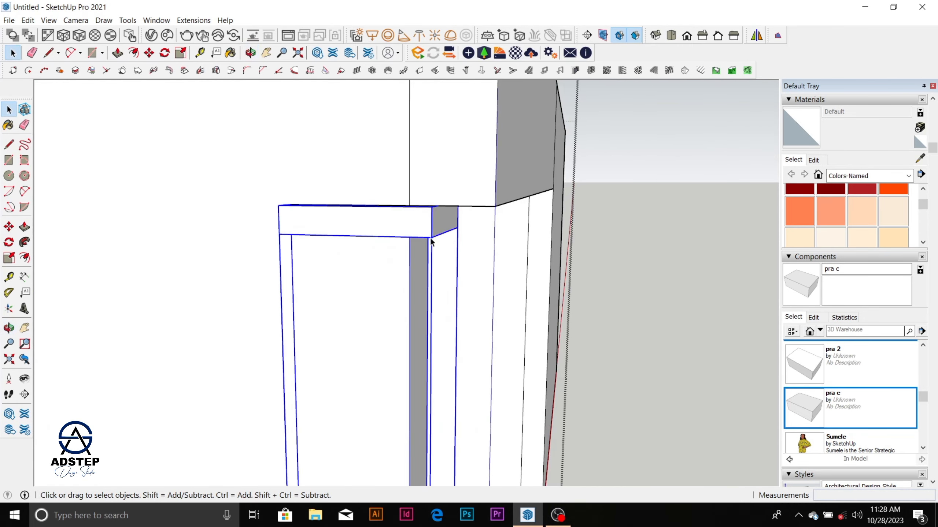
{"action": "middle_click_drag", "start_coordinate": [429, 245], "coordinate": [422, 168]}
{"action": "scroll", "coordinate": [423, 167], "scroll_direction": "up", "scroll_amount": 1}
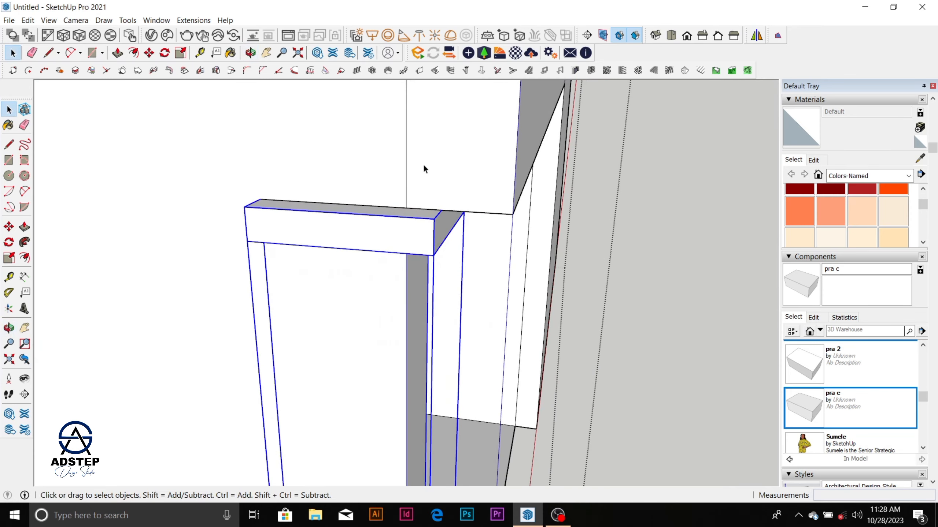
{"action": "key", "text": "m"}
{"action": "left_click", "coordinate": [407, 208]}
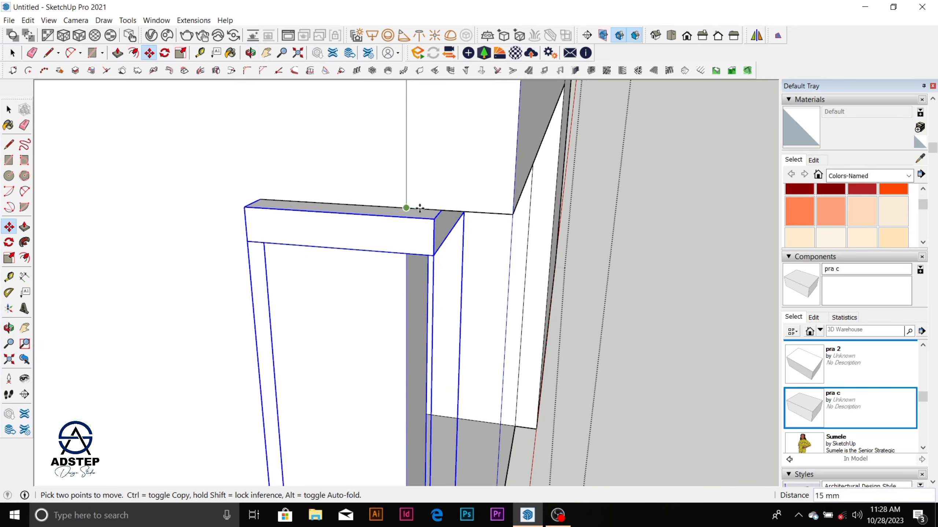
{"action": "left_click", "coordinate": [510, 214]}
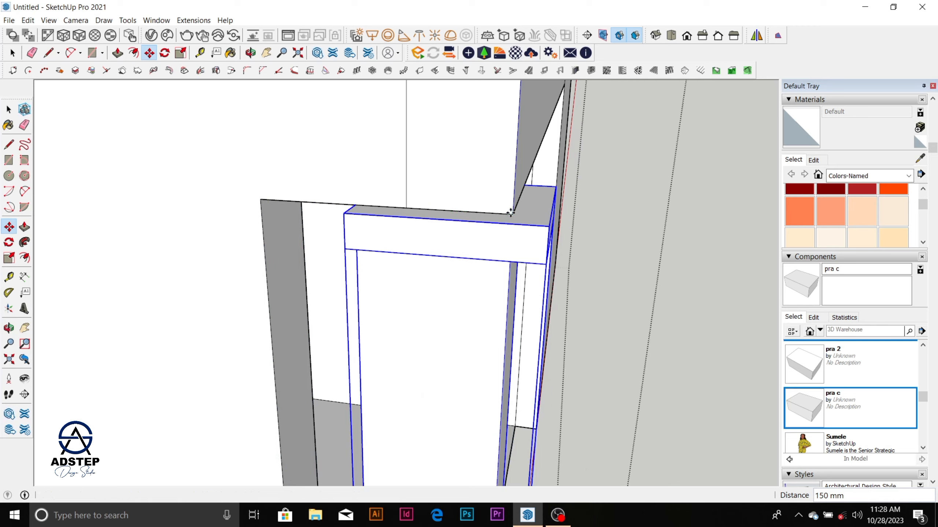
Step: Examine the capped post beneath the new lintel and the whole two-room box from outside
{"action": "scroll", "coordinate": [509, 207], "scroll_direction": "down", "scroll_amount": 2}
{"action": "scroll", "coordinate": [482, 253], "scroll_direction": "down", "scroll_amount": 6}
{"action": "middle_click_drag", "start_coordinate": [471, 319], "coordinate": [441, 291]}
{"action": "scroll", "coordinate": [448, 246], "scroll_direction": "down", "scroll_amount": 5}
{"action": "middle_click_drag", "start_coordinate": [454, 255], "coordinate": [389, 347]}
{"action": "scroll", "coordinate": [484, 266], "scroll_direction": "down", "scroll_amount": 3}
{"action": "key", "text": "space"}
{"action": "scroll", "coordinate": [457, 271], "scroll_direction": "up", "scroll_amount": 2}
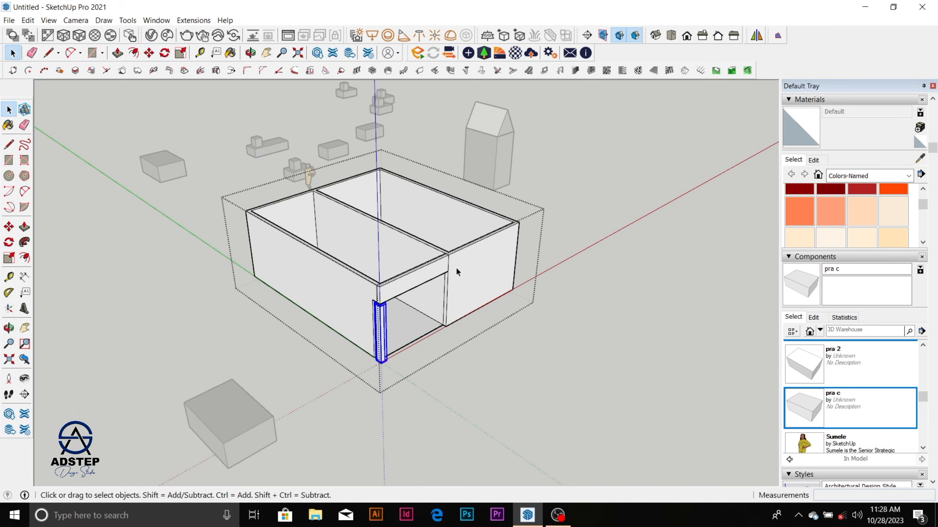
{"action": "scroll", "coordinate": [456, 266], "scroll_direction": "up", "scroll_amount": 2}
{"action": "key", "text": "e"}
{"action": "key", "text": "space"}
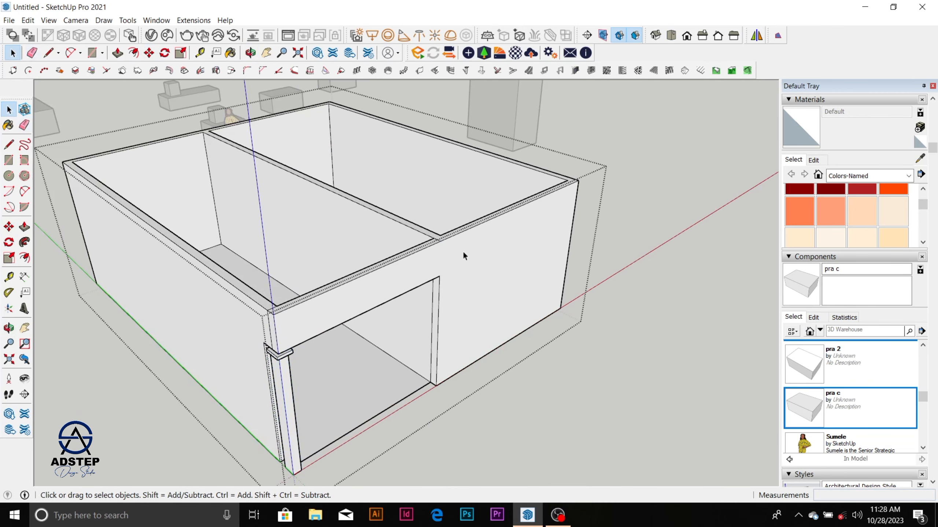
{"action": "scroll", "coordinate": [469, 246], "scroll_direction": "down", "scroll_amount": 6}
{"action": "scroll", "coordinate": [391, 277], "scroll_direction": "up", "scroll_amount": 4}
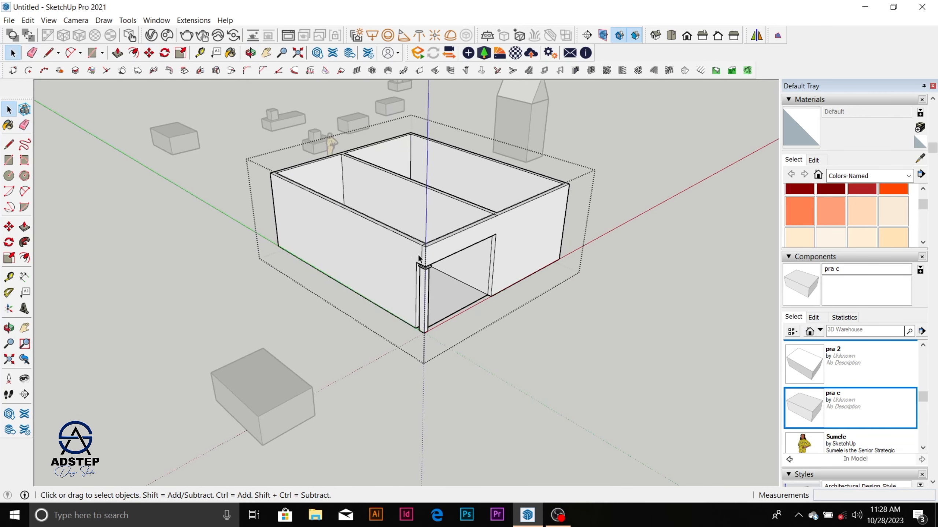
Step: Open the capped post at the front corner for editing and paint its two outer shaft faces with 0026_LightSalmon
{"action": "left_click", "coordinate": [423, 306]}
{"action": "double_click", "coordinate": [423, 306]}
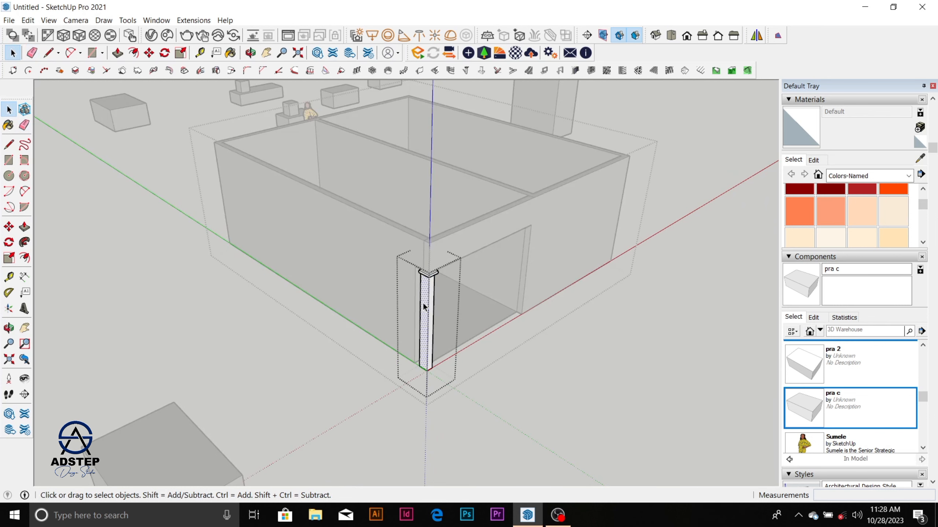
{"action": "left_click", "coordinate": [832, 215]}
{"action": "scroll", "coordinate": [435, 303], "scroll_direction": "up", "scroll_amount": 3}
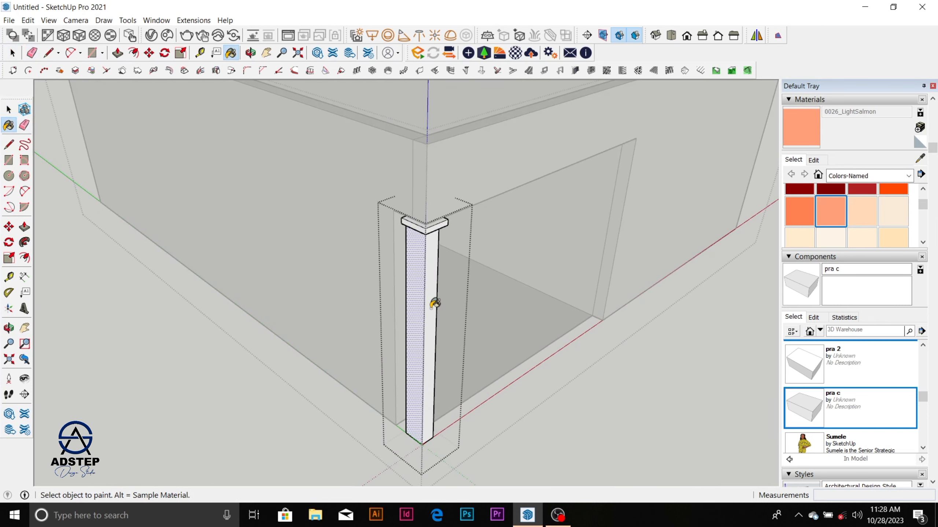
{"action": "left_click", "coordinate": [423, 282]}
{"action": "left_click", "coordinate": [434, 288]}
Step: Paint the post's remaining shaft faces with 0026_LightSalmon, leaving the cap unpainted, and close the post's editing
{"action": "mouse_move", "coordinate": [436, 309]}
{"action": "middle_mouse_down"}
{"action": "mouse_move", "coordinate": [293, 366]}
{"action": "mouse_move", "coordinate": [225, 301]}
{"action": "middle_mouse_up"}
{"action": "left_click", "coordinate": [268, 277]}
{"action": "mouse_move", "coordinate": [269, 277]}
{"action": "middle_mouse_down"}
{"action": "mouse_move", "coordinate": [529, 312]}
{"action": "mouse_move", "coordinate": [607, 199]}
{"action": "mouse_move", "coordinate": [672, 271]}
{"action": "mouse_move", "coordinate": [635, 202]}
{"action": "middle_mouse_up"}
{"action": "scroll", "coordinate": [609, 179], "scroll_direction": "up", "scroll_amount": 5}
{"action": "scroll", "coordinate": [587, 222], "scroll_direction": "up", "scroll_amount": 3}
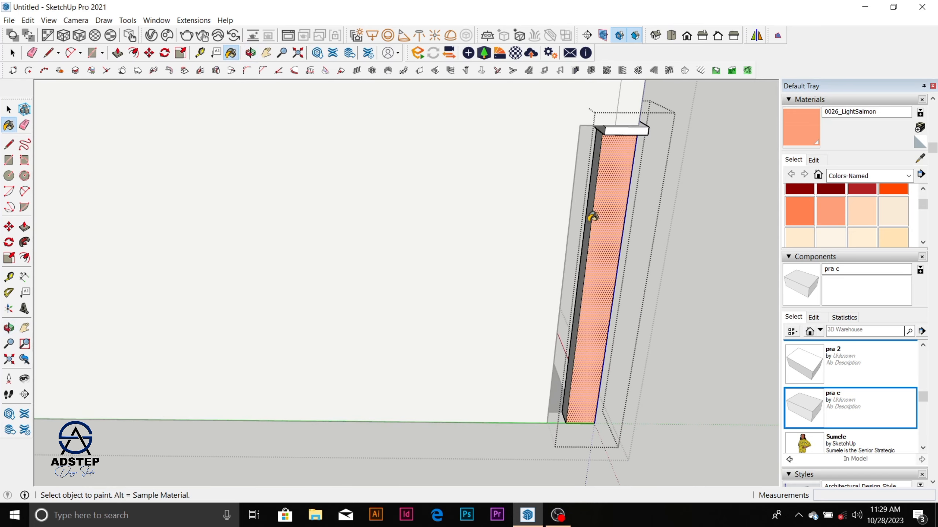
{"action": "left_click", "coordinate": [588, 223]}
{"action": "key", "text": "space"}
{"action": "scroll", "coordinate": [588, 223], "scroll_direction": "down", "scroll_amount": 5}
{"action": "middle_click_drag", "start_coordinate": [518, 248], "coordinate": [544, 231]}
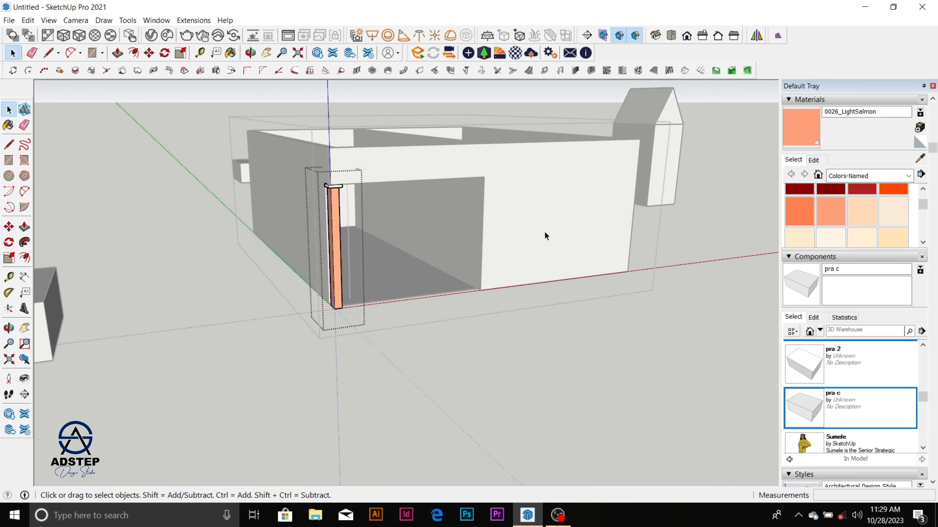
{"action": "left_click", "coordinate": [570, 360]}
Step: Inspect the painted post, its cap and the lintel opening from several sides
{"action": "scroll", "coordinate": [529, 312], "scroll_direction": "down", "scroll_amount": 3}
{"action": "middle_click_drag", "start_coordinate": [530, 312], "coordinate": [126, 274]}
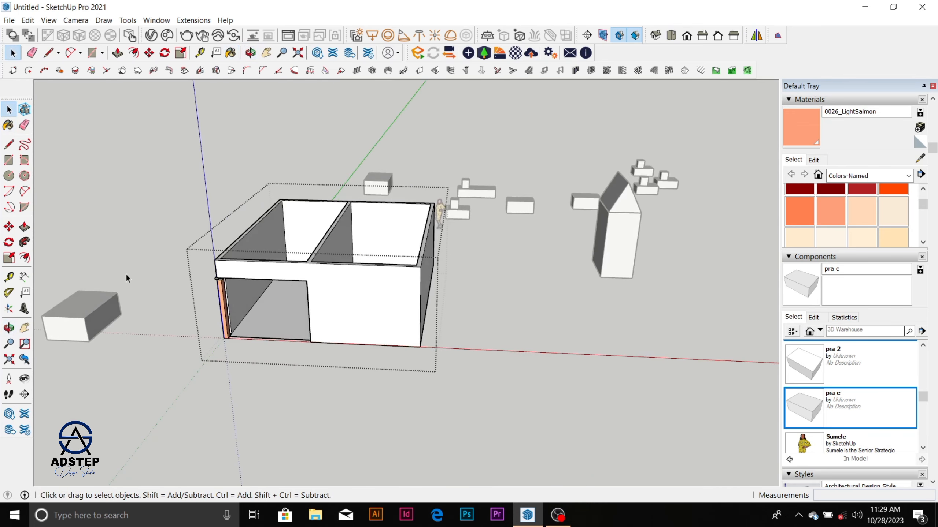
{"action": "scroll", "coordinate": [232, 275], "scroll_direction": "up", "scroll_amount": 5}
{"action": "scroll", "coordinate": [374, 281], "scroll_direction": "down", "scroll_amount": 2}
{"action": "mouse_move", "coordinate": [374, 280]}
{"action": "middle_mouse_down"}
{"action": "mouse_move", "coordinate": [366, 293]}
{"action": "mouse_move", "coordinate": [471, 268]}
{"action": "middle_mouse_up"}
{"action": "scroll", "coordinate": [412, 248], "scroll_direction": "down", "scroll_amount": 3}
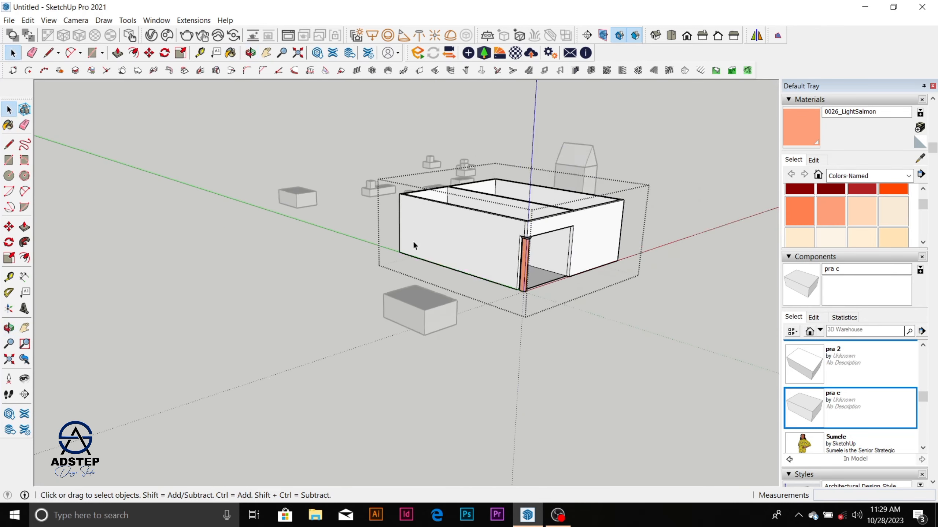
{"action": "mouse_move", "coordinate": [413, 247]}
{"action": "middle_mouse_down"}
{"action": "mouse_move", "coordinate": [580, 255]}
{"action": "mouse_move", "coordinate": [505, 403]}
{"action": "middle_mouse_up"}
{"action": "scroll", "coordinate": [523, 357], "scroll_direction": "up", "scroll_amount": 6}
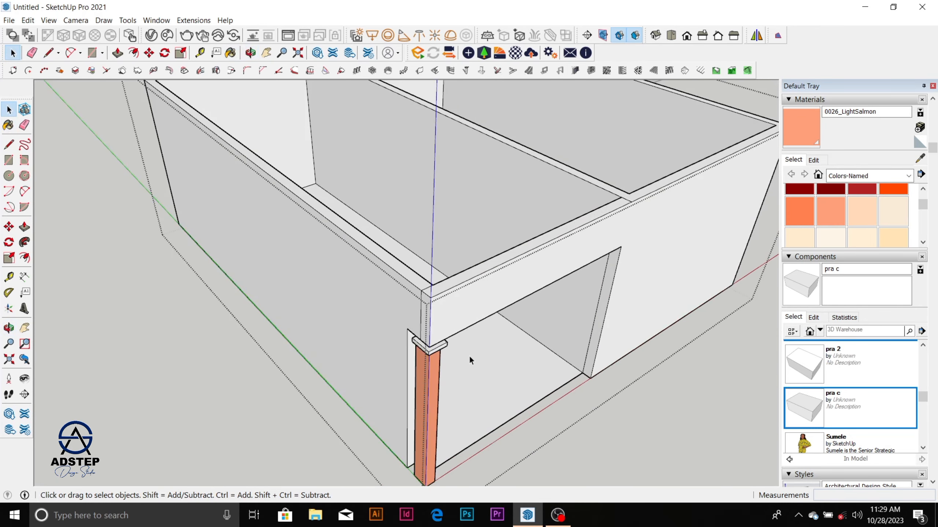
{"action": "middle_click_drag", "start_coordinate": [469, 354], "coordinate": [437, 314]}
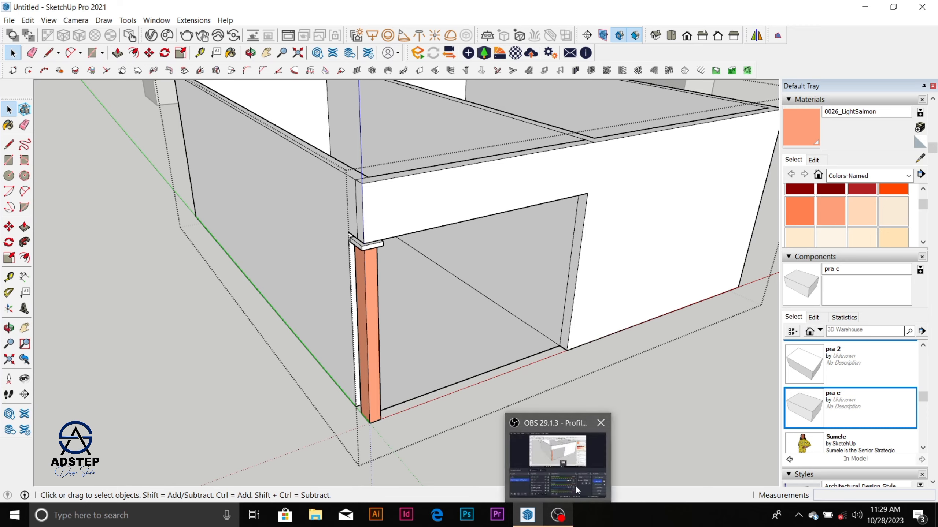
Step: Close the two-room box group to return to the whole model
{"action": "scroll", "coordinate": [390, 237], "scroll_direction": "down", "scroll_amount": 4}
{"action": "scroll", "coordinate": [390, 236], "scroll_direction": "down", "scroll_amount": 3}
{"action": "middle_click_drag", "start_coordinate": [390, 236], "coordinate": [386, 314]}
{"action": "scroll", "coordinate": [387, 313], "scroll_direction": "down", "scroll_amount": 3}
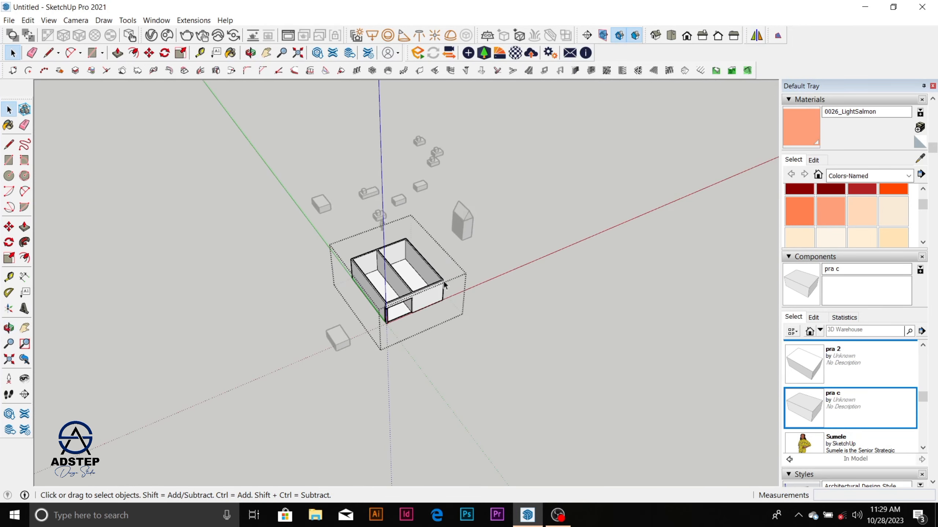
{"action": "scroll", "coordinate": [378, 334], "scroll_direction": "up", "scroll_amount": 5}
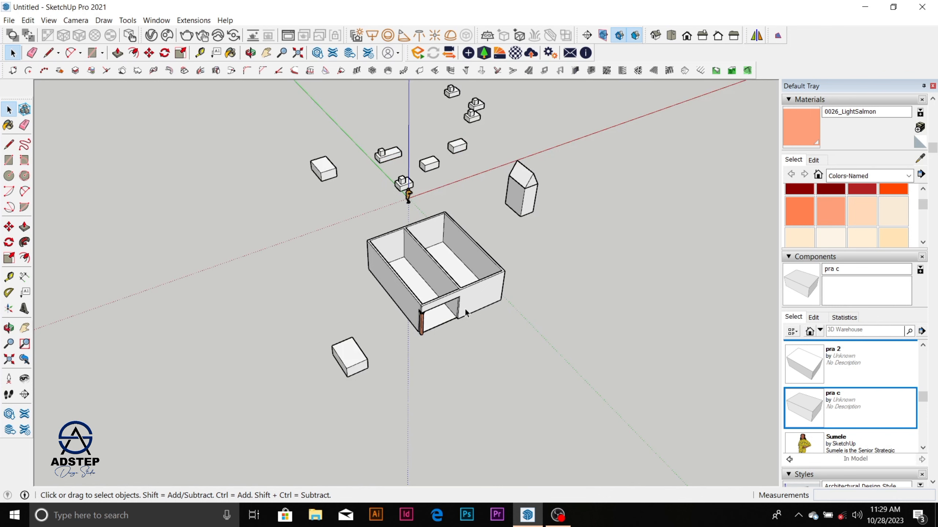
{"action": "scroll", "coordinate": [435, 280], "scroll_direction": "down", "scroll_amount": 3}
{"action": "scroll", "coordinate": [355, 201], "scroll_direction": "up", "scroll_amount": 7}
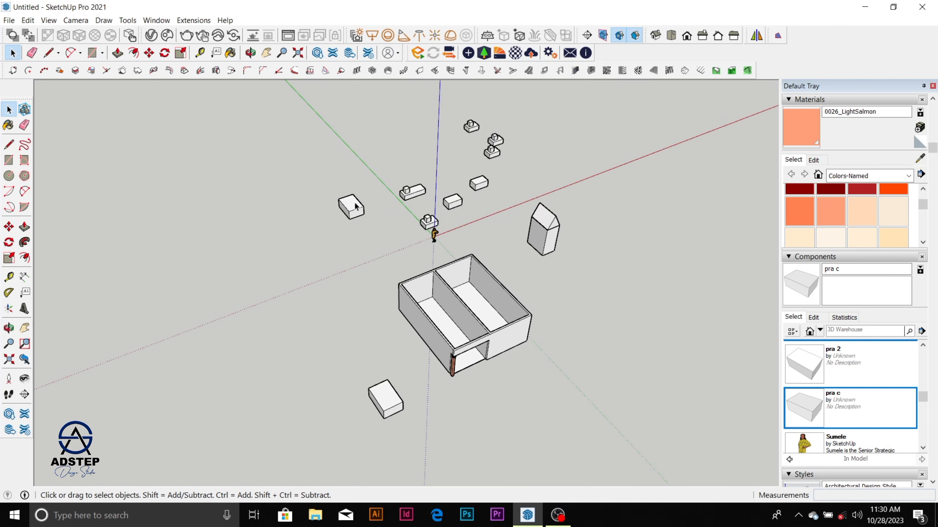
Step: Move the plain pra c box behind the two-room box out to open ground, clear of the other objects
{"action": "scroll", "coordinate": [353, 204], "scroll_direction": "up", "scroll_amount": 3}
{"action": "left_click", "coordinate": [351, 222]}
{"action": "scroll", "coordinate": [349, 230], "scroll_direction": "up", "scroll_amount": 3}
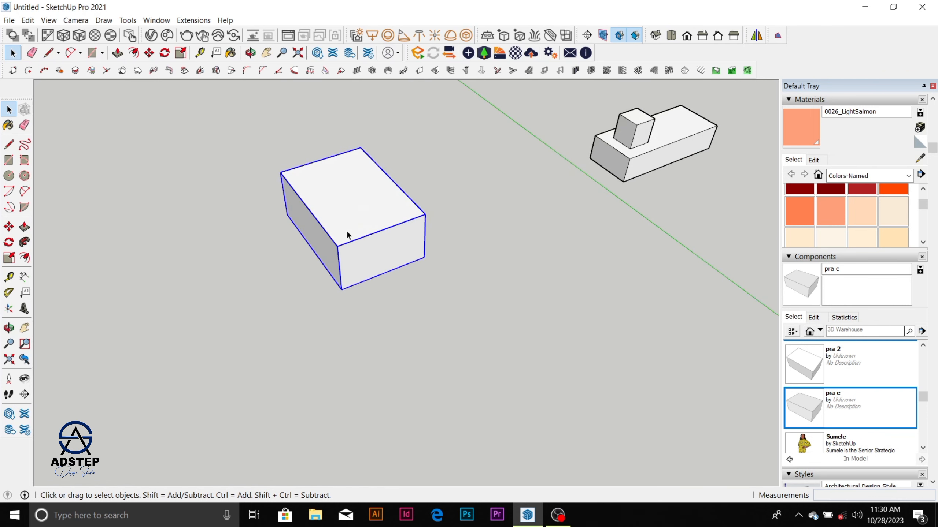
{"action": "scroll", "coordinate": [370, 233], "scroll_direction": "down", "scroll_amount": 6}
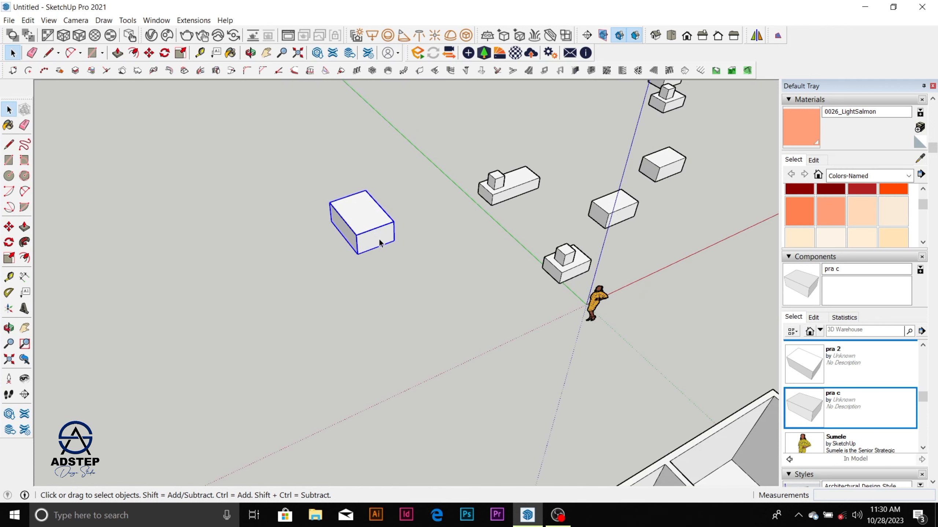
{"action": "key", "text": "m"}
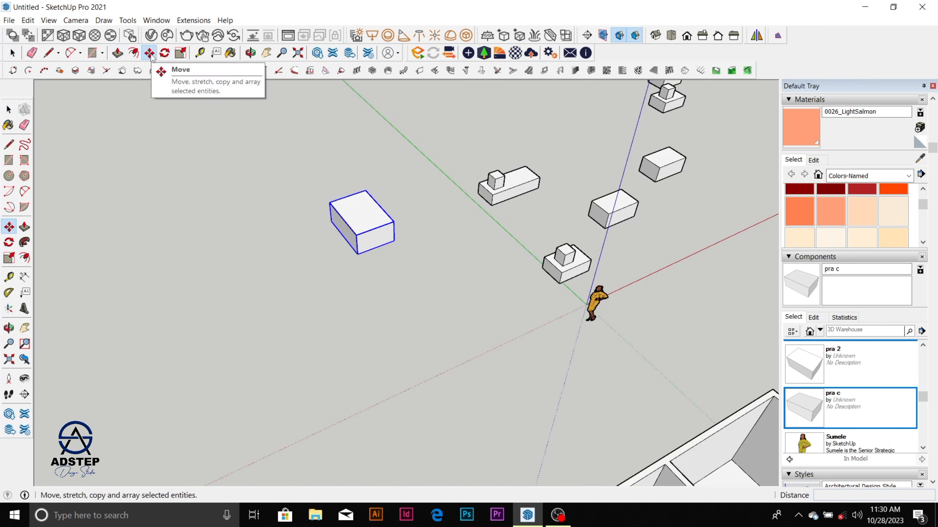
{"action": "scroll", "coordinate": [391, 241], "scroll_direction": "down", "scroll_amount": 2}
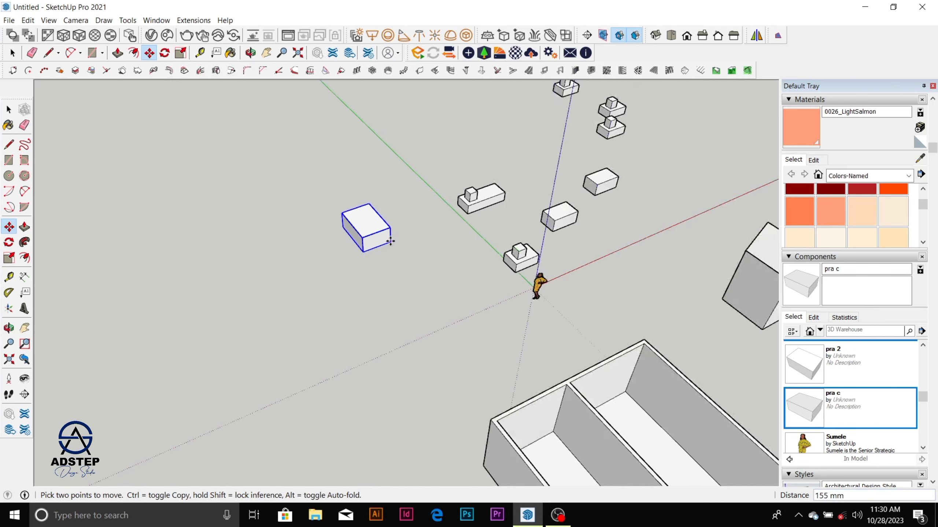
{"action": "left_click", "coordinate": [390, 241]}
{"action": "scroll", "coordinate": [391, 197], "scroll_direction": "down", "scroll_amount": 2}
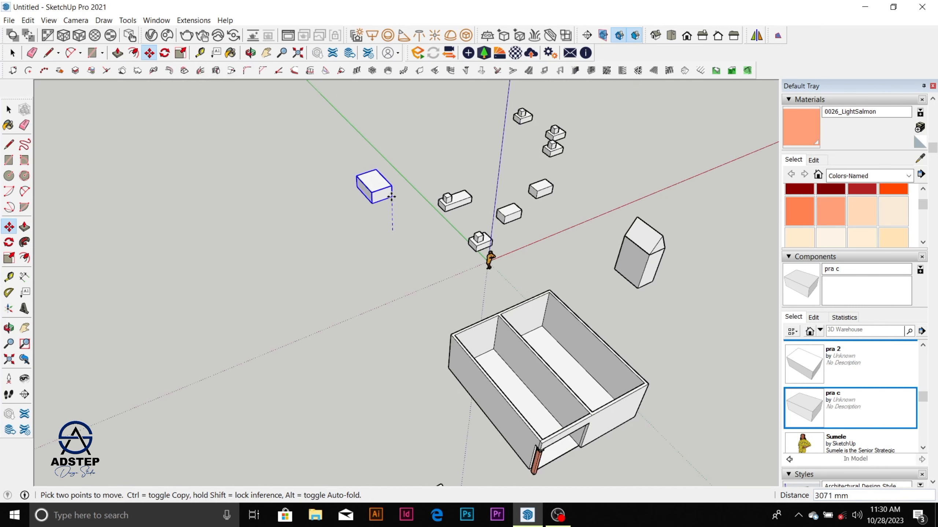
{"action": "scroll", "coordinate": [391, 197], "scroll_direction": "down", "scroll_amount": 2}
{"action": "left_click", "coordinate": [186, 257]}
{"action": "key", "text": "q"}
{"action": "scroll", "coordinate": [183, 251], "scroll_direction": "up", "scroll_amount": 2}
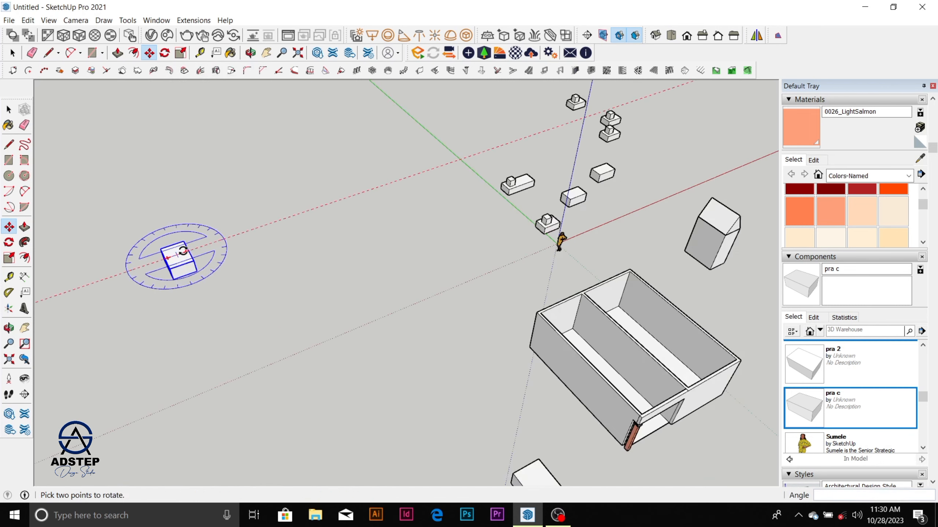
{"action": "key", "text": "m"}
{"action": "scroll", "coordinate": [151, 267], "scroll_direction": "up", "scroll_amount": 2}
{"action": "scroll", "coordinate": [168, 264], "scroll_direction": "up", "scroll_amount": 3}
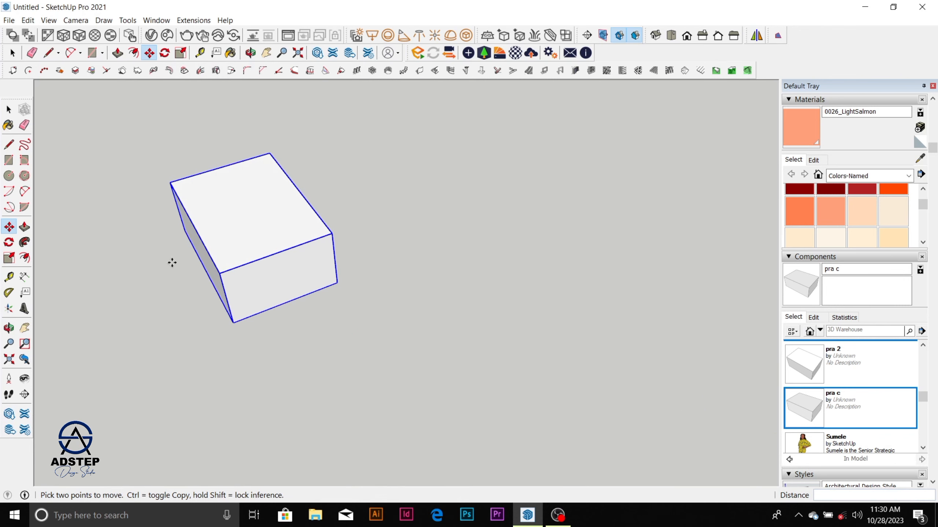
{"action": "key", "text": "space"}
Step: Rotate the moved pra c box 180° horizontally about its origin corner, aligned to its lower front edge
{"action": "scroll", "coordinate": [409, 288], "scroll_direction": "down", "scroll_amount": 3}
{"action": "scroll", "coordinate": [357, 259], "scroll_direction": "up", "scroll_amount": 2}
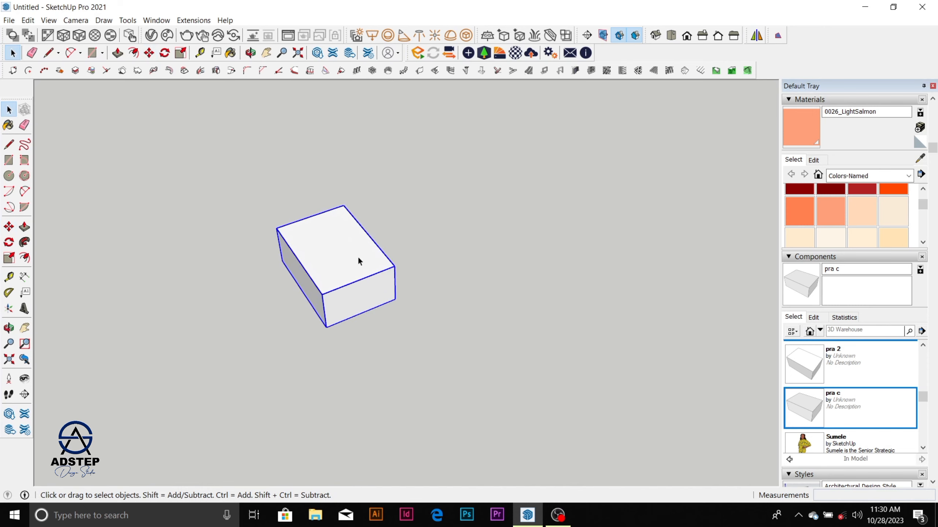
{"action": "middle_click_drag", "start_coordinate": [359, 261], "coordinate": [341, 325]}
{"action": "scroll", "coordinate": [346, 290], "scroll_direction": "down", "scroll_amount": 4}
{"action": "scroll", "coordinate": [378, 256], "scroll_direction": "up", "scroll_amount": 2}
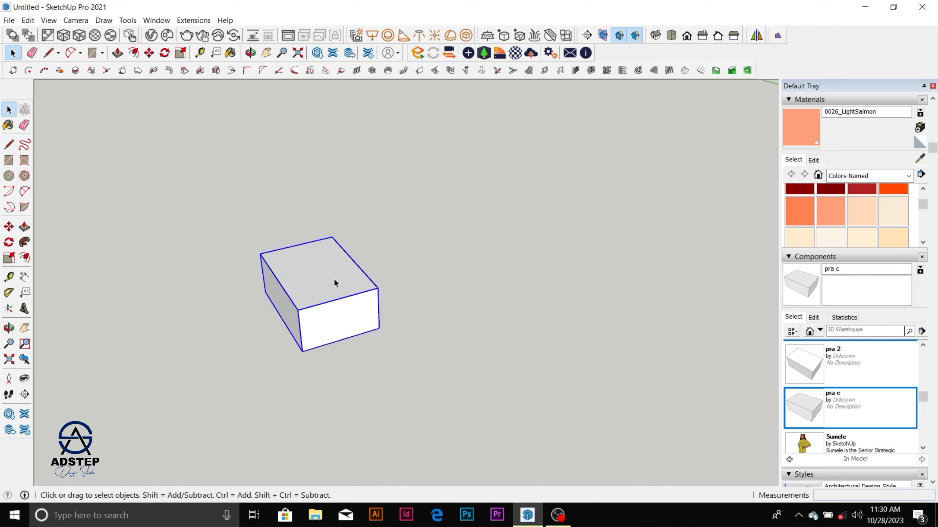
{"action": "left_click", "coordinate": [165, 53]}
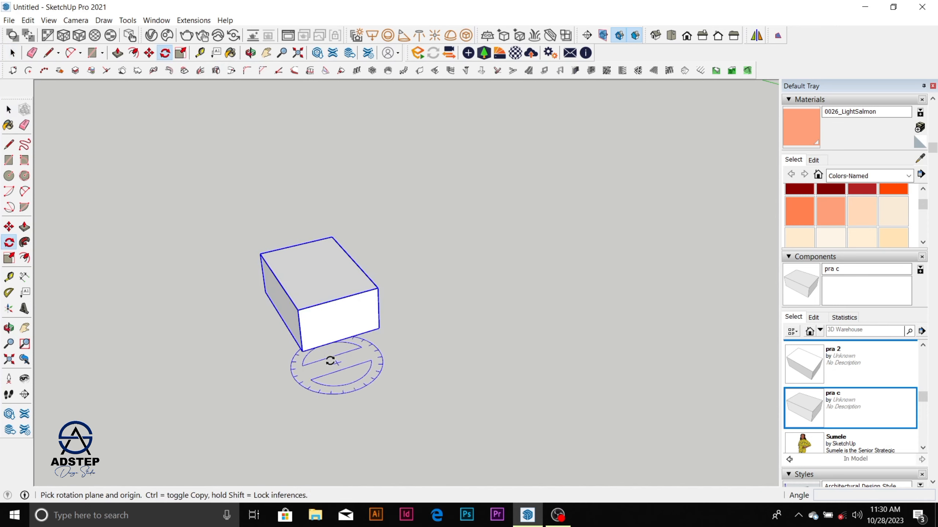
{"action": "left_click", "coordinate": [303, 352]}
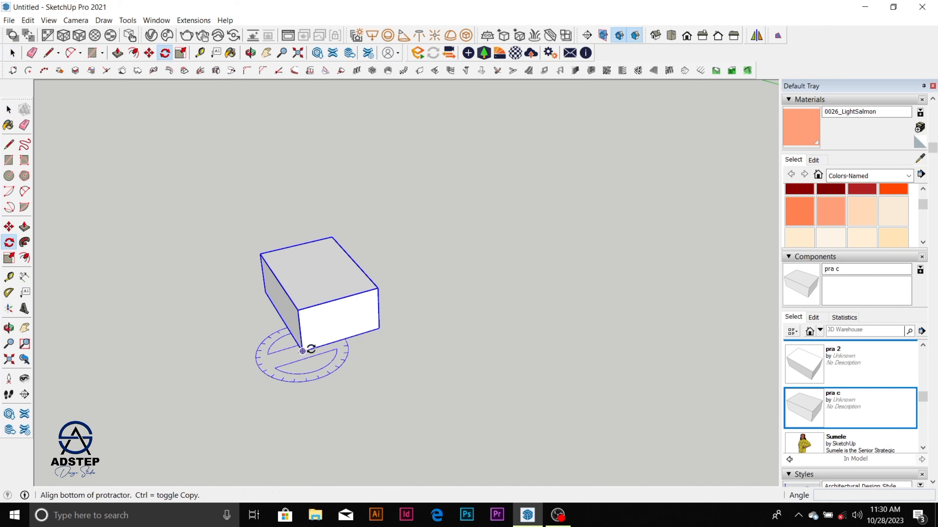
{"action": "scroll", "coordinate": [379, 329], "scroll_direction": "down", "scroll_amount": 2}
{"action": "left_click", "coordinate": [380, 329]}
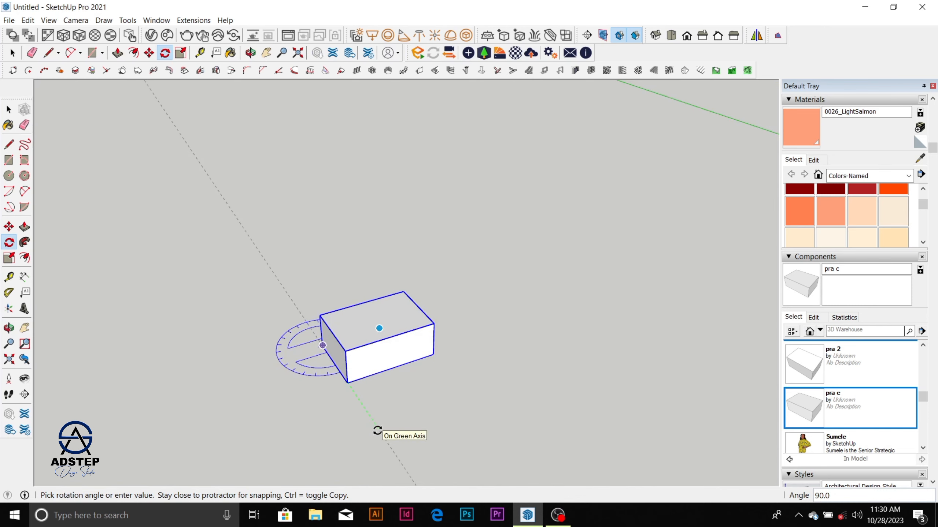
{"action": "scroll", "coordinate": [377, 431], "scroll_direction": "down", "scroll_amount": 2}
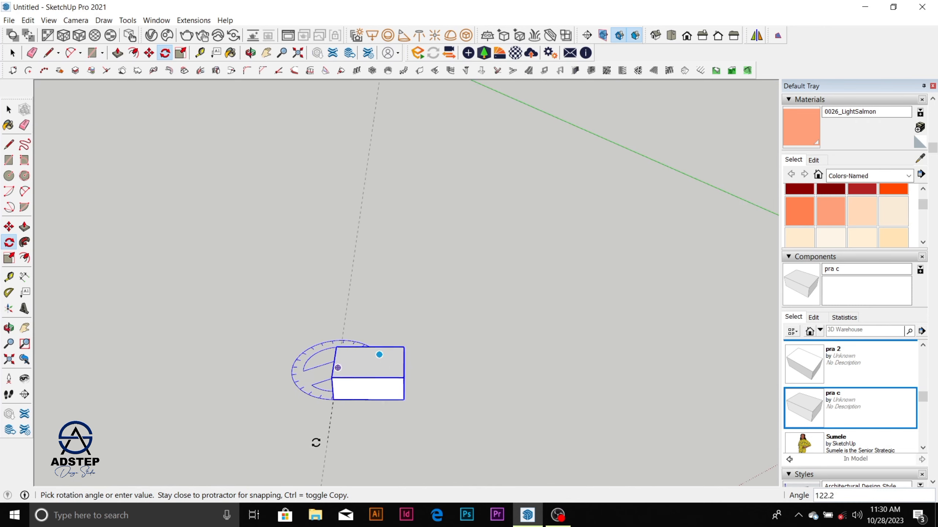
{"action": "left_click", "coordinate": [243, 392]}
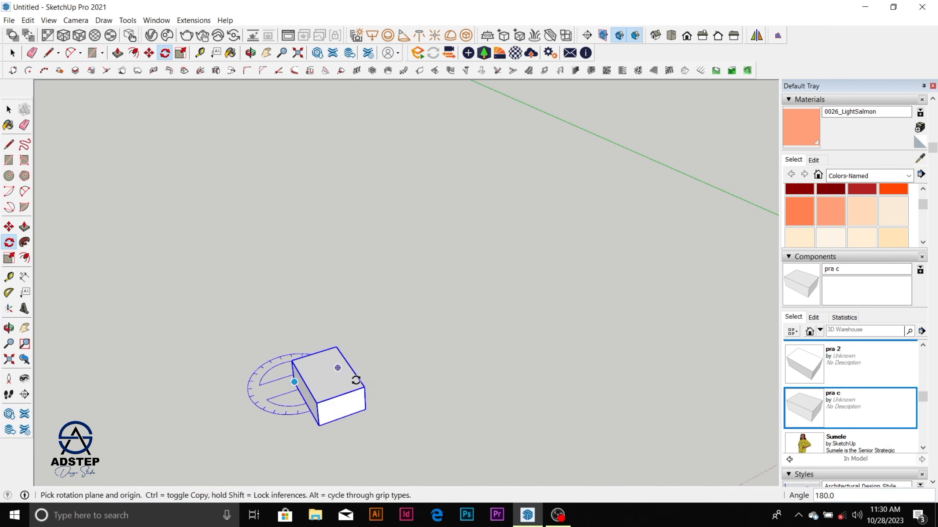
{"action": "key", "text": "space"}
Step: Try to rotate the pra c box horizontally about one of its lower corners
{"action": "middle_click_drag", "start_coordinate": [331, 402], "coordinate": [487, 330]}
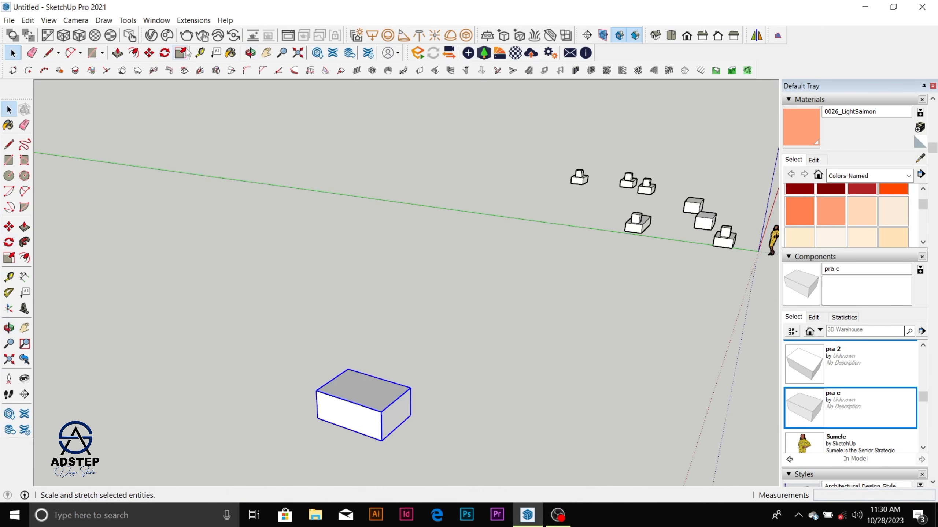
{"action": "left_click", "coordinate": [164, 53]}
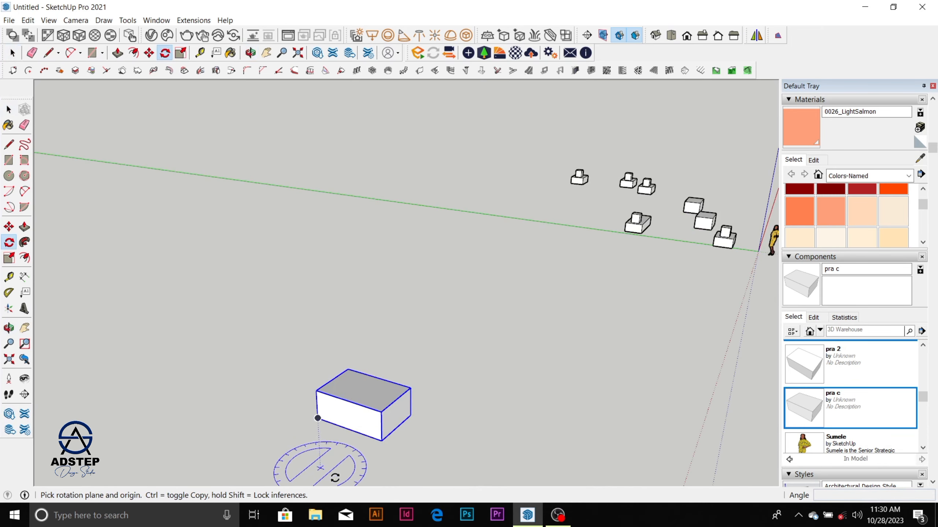
{"action": "left_click", "coordinate": [320, 420]}
{"action": "left_click", "coordinate": [319, 395]}
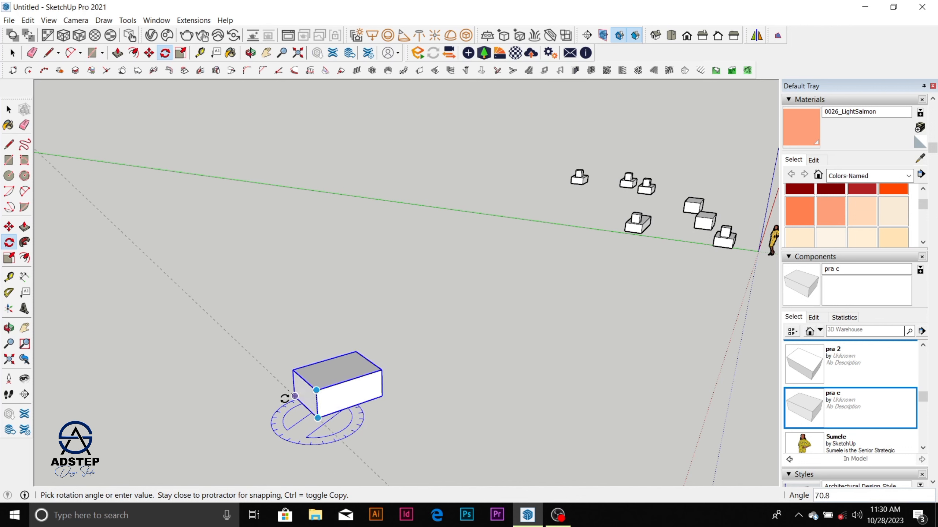
{"action": "left_click", "coordinate": [288, 394]}
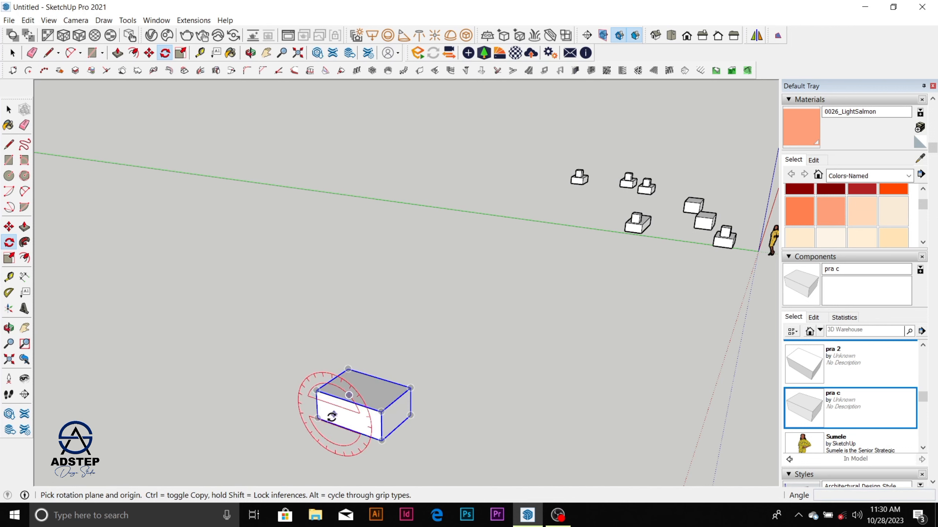
Step: Rotate the pra c box in the vertical plane about its lower corner so it stands on end
{"action": "left_click", "coordinate": [318, 419]}
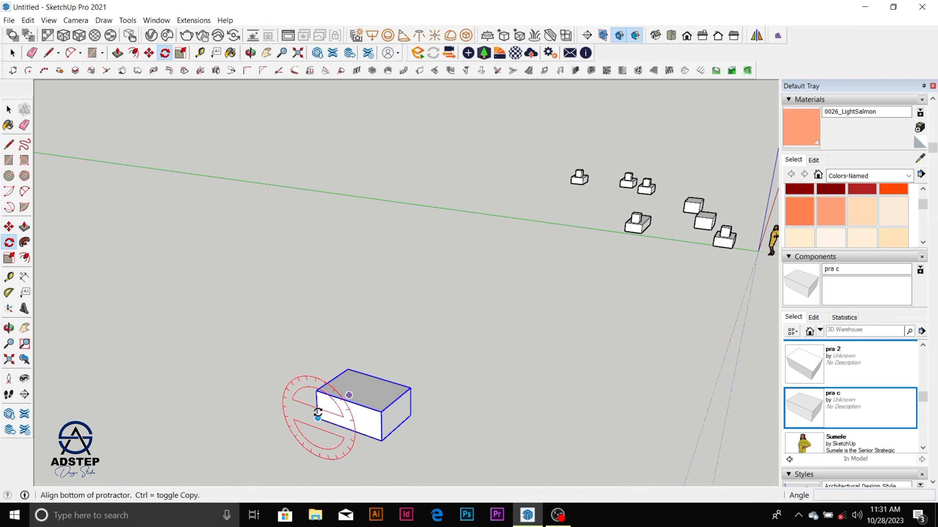
{"action": "left_click", "coordinate": [317, 392]}
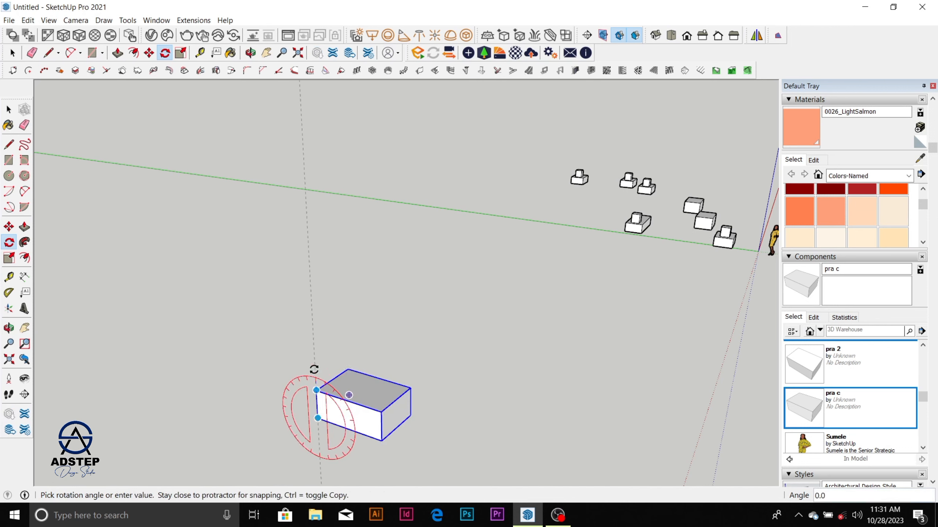
{"action": "left_click", "coordinate": [244, 390]}
{"action": "middle_click_drag", "start_coordinate": [389, 339], "coordinate": [397, 337]}
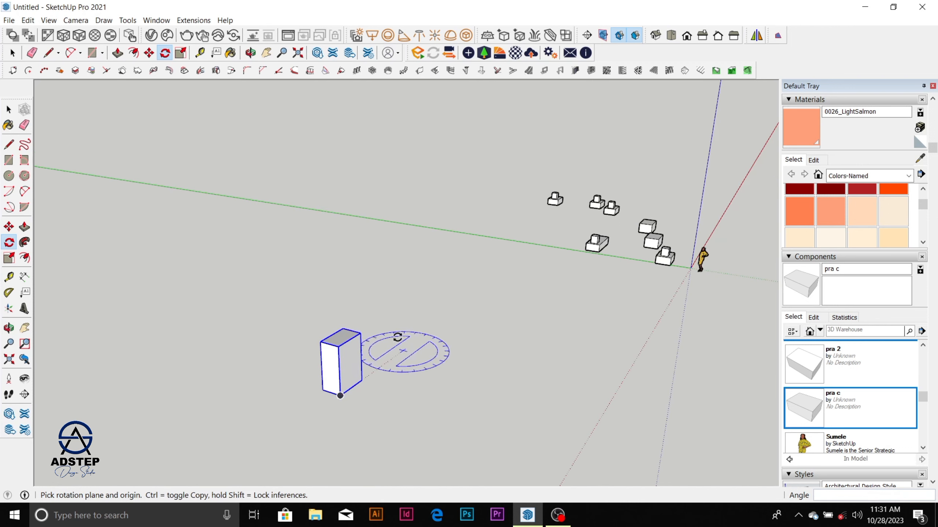
Step: End the rotation and deselect the upright pra c box
{"action": "scroll", "coordinate": [401, 334], "scroll_direction": "down", "scroll_amount": 2}
{"action": "scroll", "coordinate": [345, 364], "scroll_direction": "up", "scroll_amount": 6}
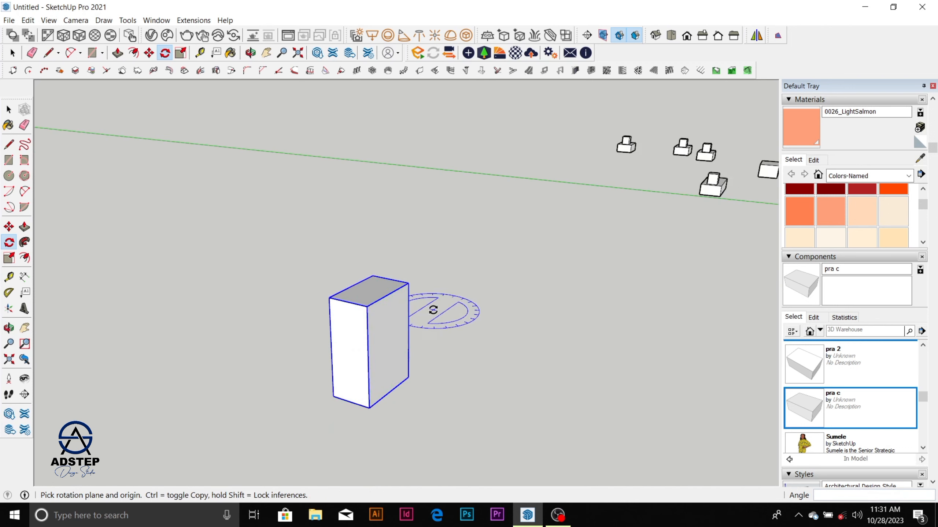
{"action": "key", "text": "space"}
{"action": "scroll", "coordinate": [384, 307], "scroll_direction": "down", "scroll_amount": 3}
{"action": "scroll", "coordinate": [387, 305], "scroll_direction": "up", "scroll_amount": 2}
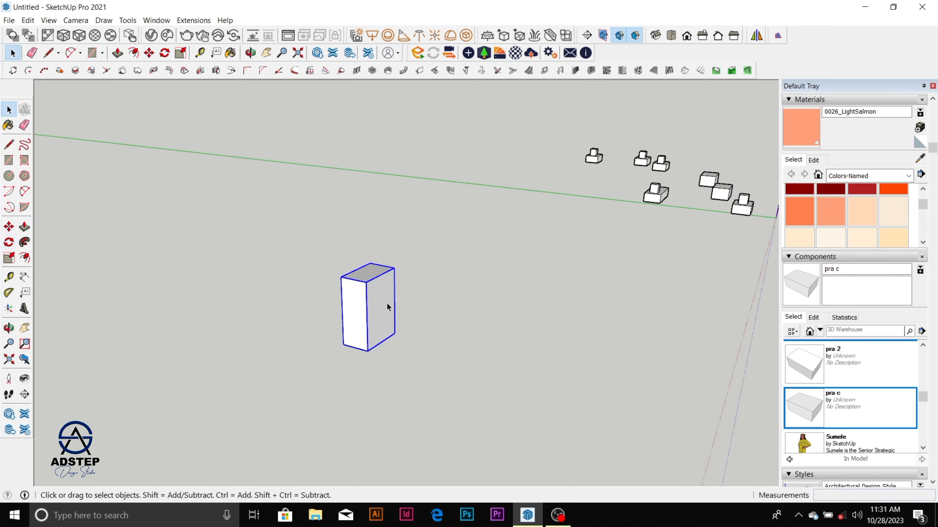
{"action": "scroll", "coordinate": [384, 301], "scroll_direction": "up", "scroll_amount": 6}
{"action": "scroll", "coordinate": [456, 317], "scroll_direction": "down", "scroll_amount": 3}
{"action": "left_click", "coordinate": [497, 303]}
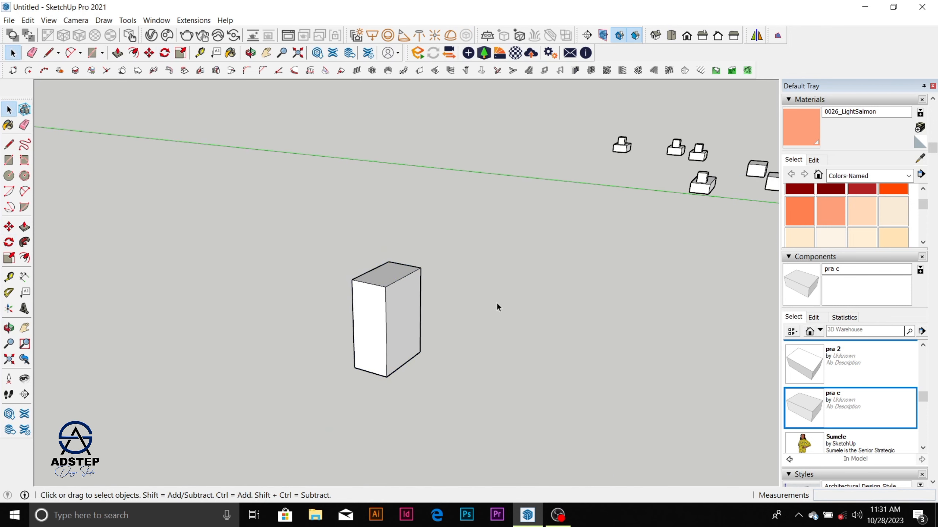
{"action": "scroll", "coordinate": [411, 284], "scroll_direction": "up", "scroll_amount": 2}
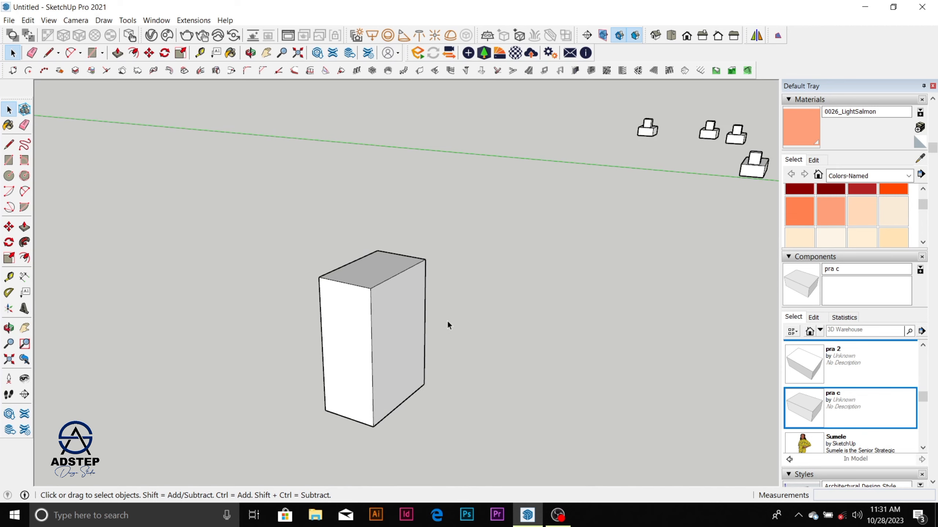
{"action": "scroll", "coordinate": [354, 309], "scroll_direction": "down", "scroll_amount": 1}
{"action": "scroll", "coordinate": [404, 321], "scroll_direction": "up", "scroll_amount": 1}
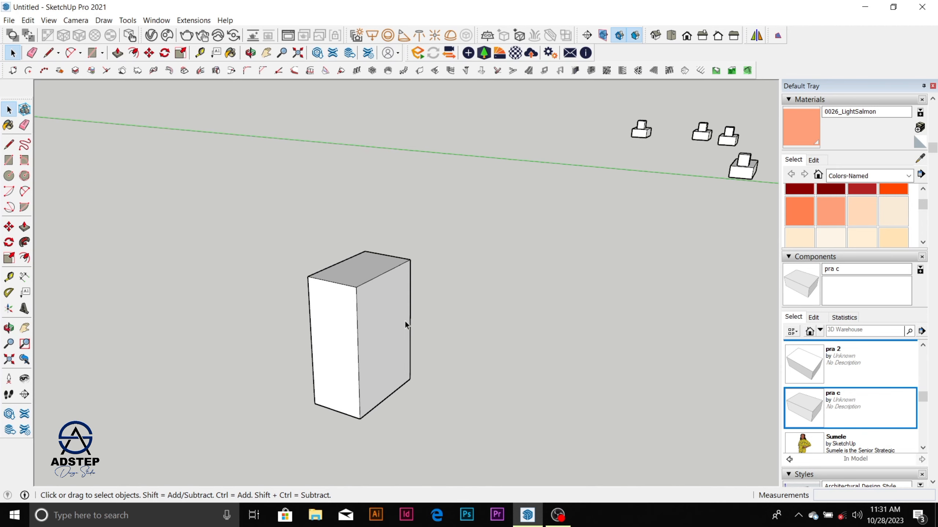
{"action": "scroll", "coordinate": [495, 271], "scroll_direction": "down", "scroll_amount": 2}
{"action": "scroll", "coordinate": [421, 293], "scroll_direction": "up", "scroll_amount": 2}
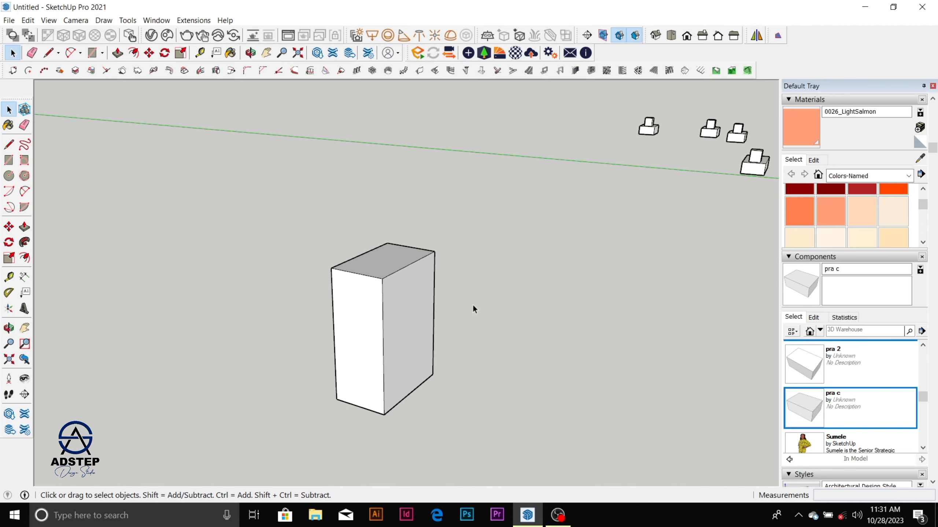
{"action": "left_click", "coordinate": [423, 313]}
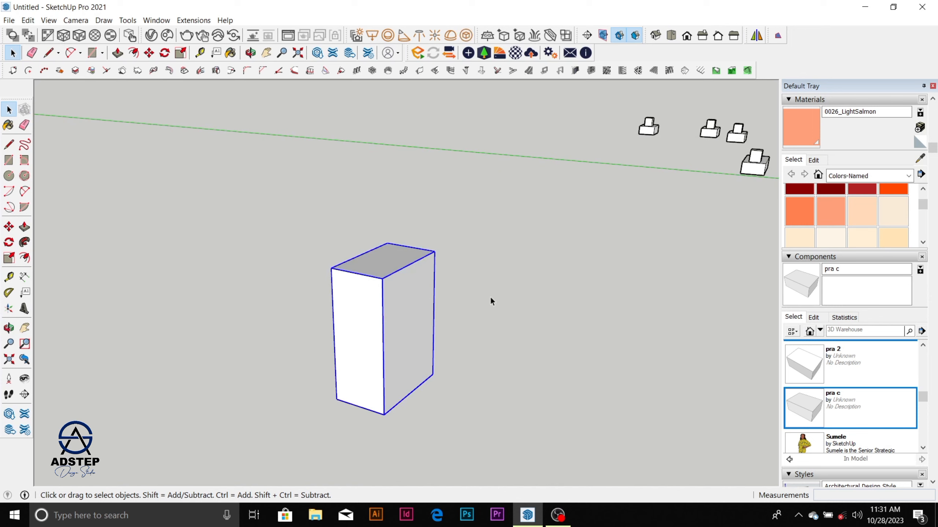
{"action": "key", "text": "s"}
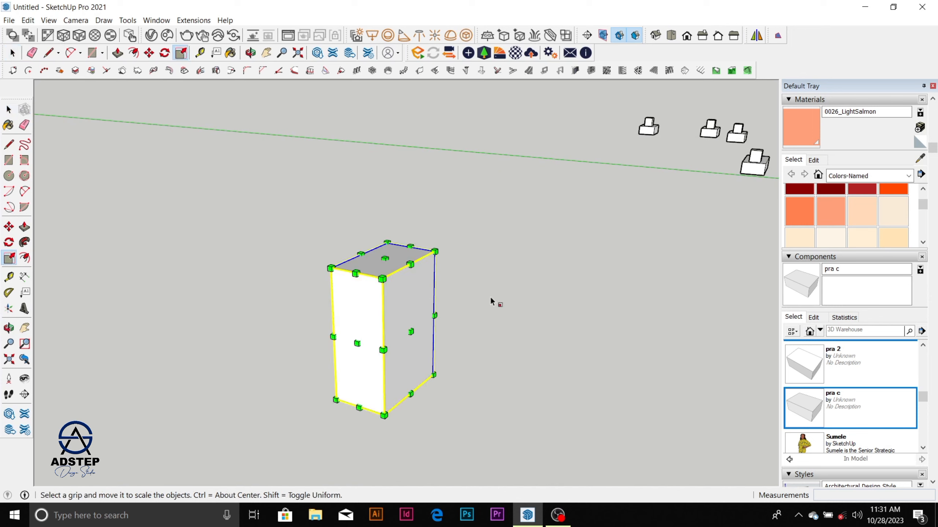
{"action": "left_click", "coordinate": [490, 347]}
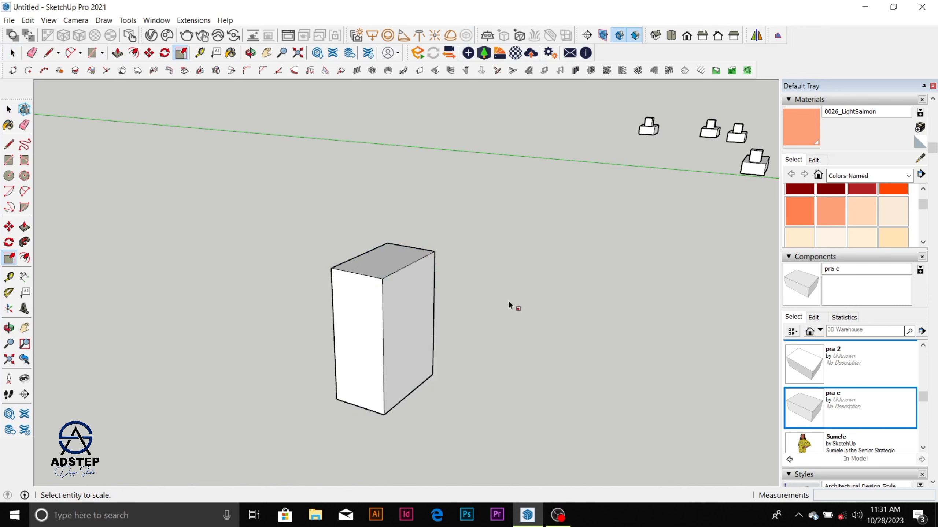
{"action": "left_click", "coordinate": [410, 334]}
{"action": "left_click", "coordinate": [460, 351]}
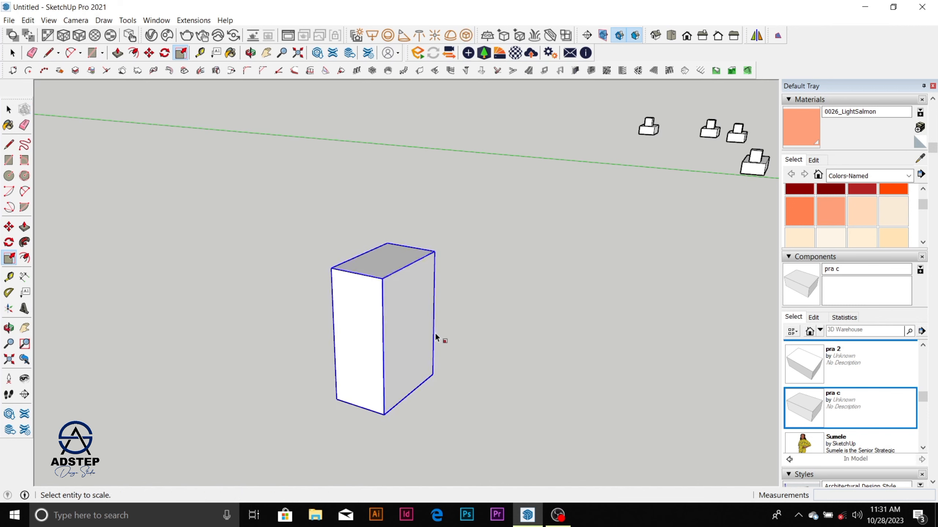
{"action": "key", "text": "space"}
Step: Scale the upright pra c box by 3.00 along its blue axis and by 2.17 along its red axis, then deselect it
{"action": "left_click", "coordinate": [422, 339]}
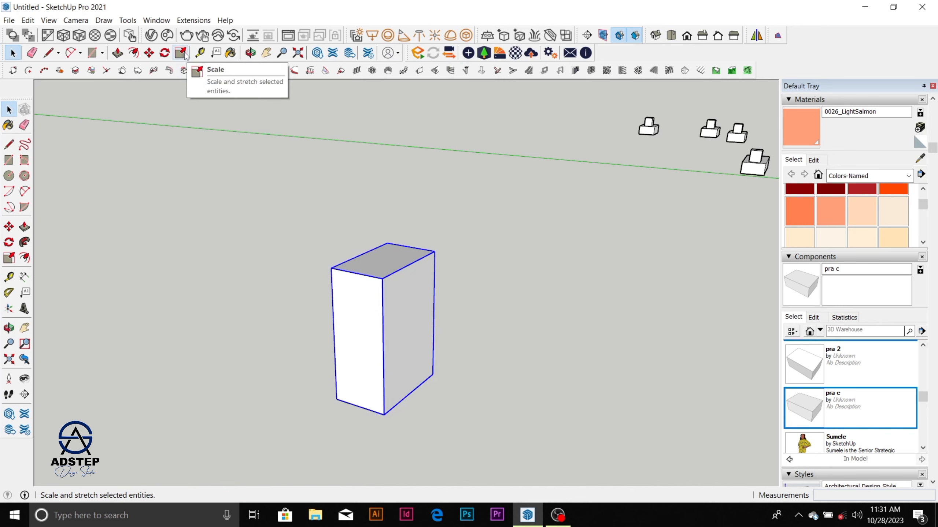
{"action": "key", "text": "s"}
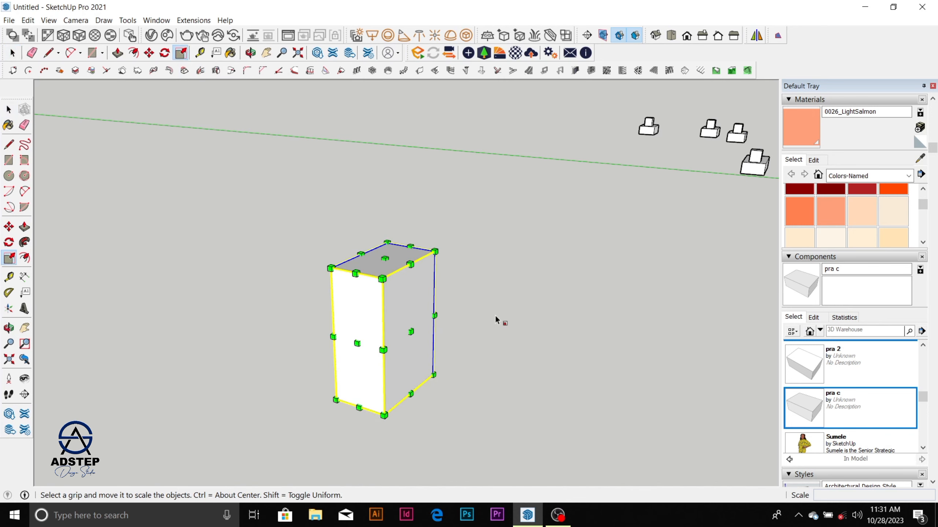
{"action": "scroll", "coordinate": [437, 292], "scroll_direction": "down", "scroll_amount": 1}
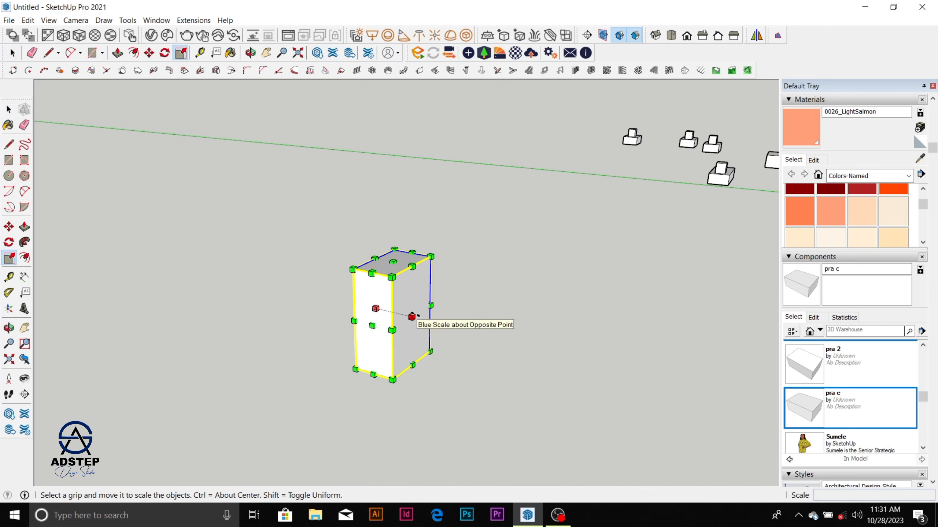
{"action": "left_click_drag", "start_coordinate": [412, 316], "coordinate": [492, 337]}
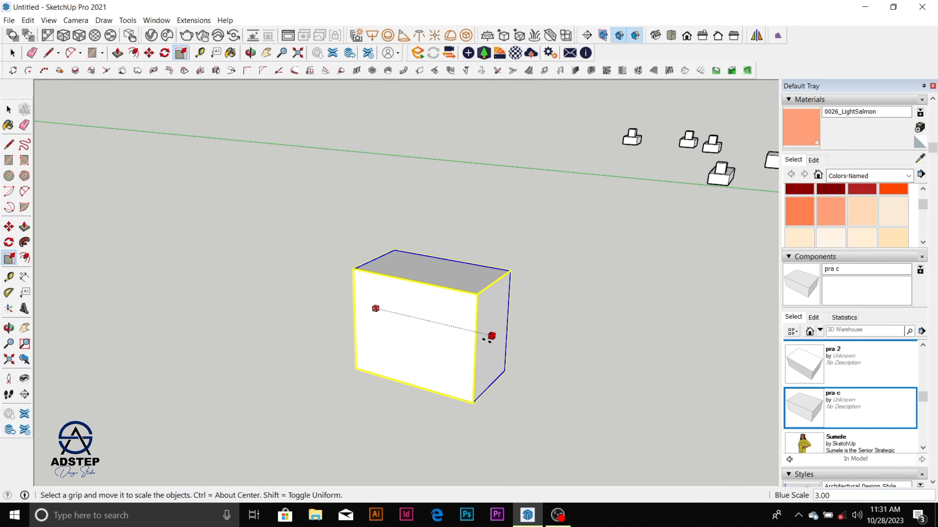
{"action": "left_click_drag", "start_coordinate": [415, 335], "coordinate": [355, 373]}
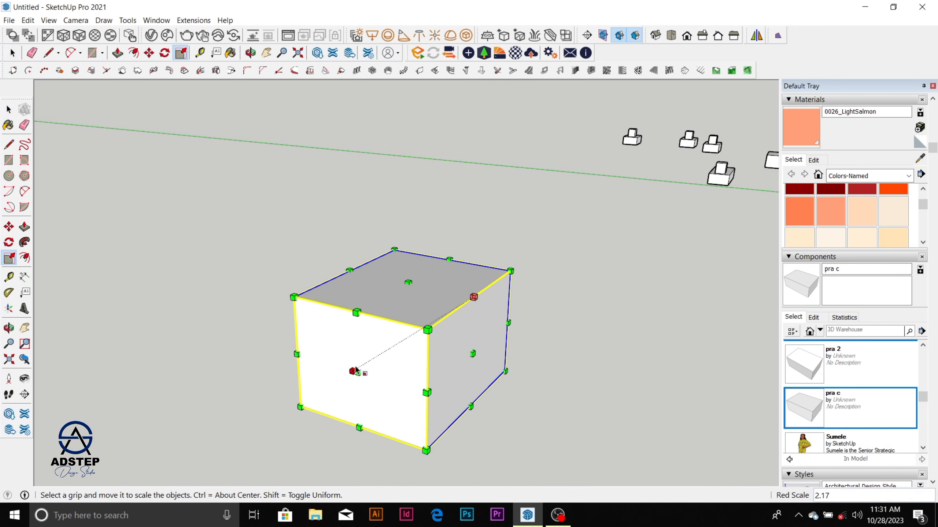
{"action": "scroll", "coordinate": [397, 306], "scroll_direction": "down", "scroll_amount": 3}
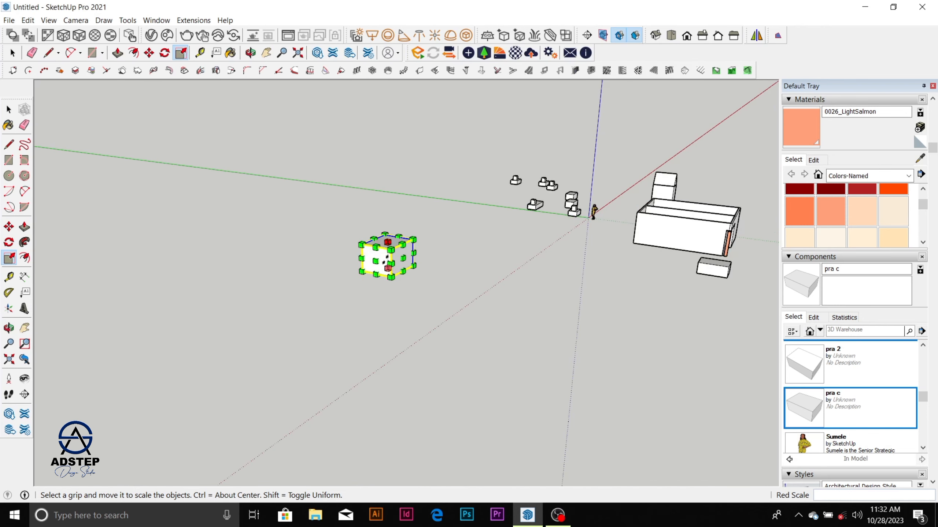
{"action": "middle_click_drag", "start_coordinate": [374, 277], "coordinate": [381, 341]}
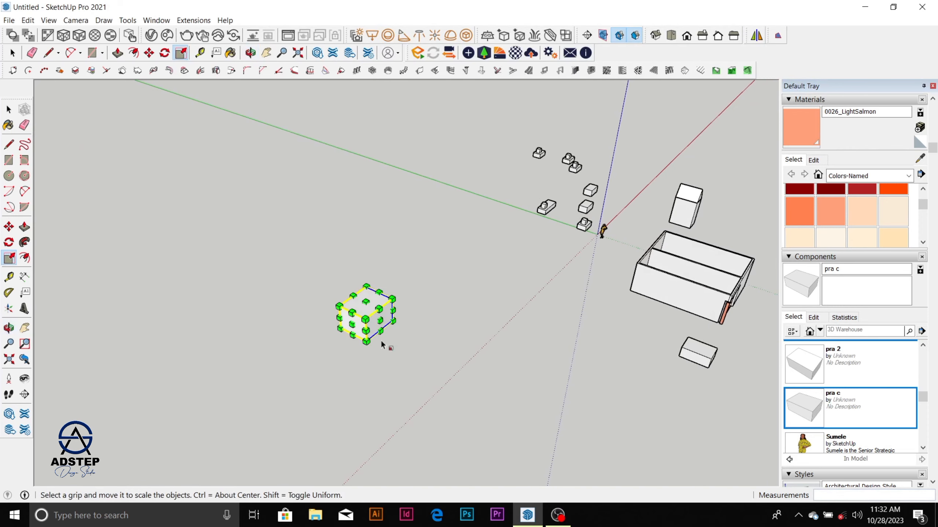
{"action": "left_click", "coordinate": [442, 284]}
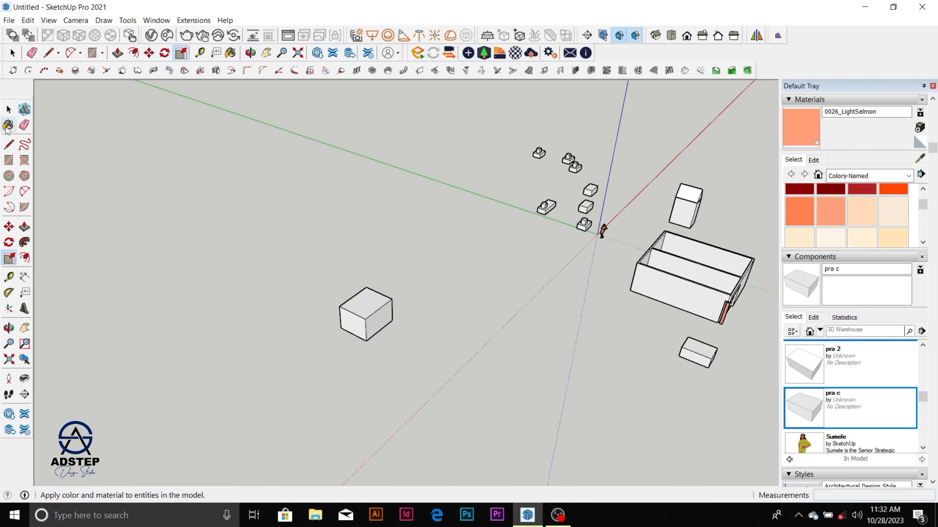
{"action": "left_click", "coordinate": [9, 109]}
Step: Copy the scaled box from its lower front corner to open ground about 10534 mm away, and deselect the copy
{"action": "scroll", "coordinate": [341, 298], "scroll_direction": "up", "scroll_amount": 8}
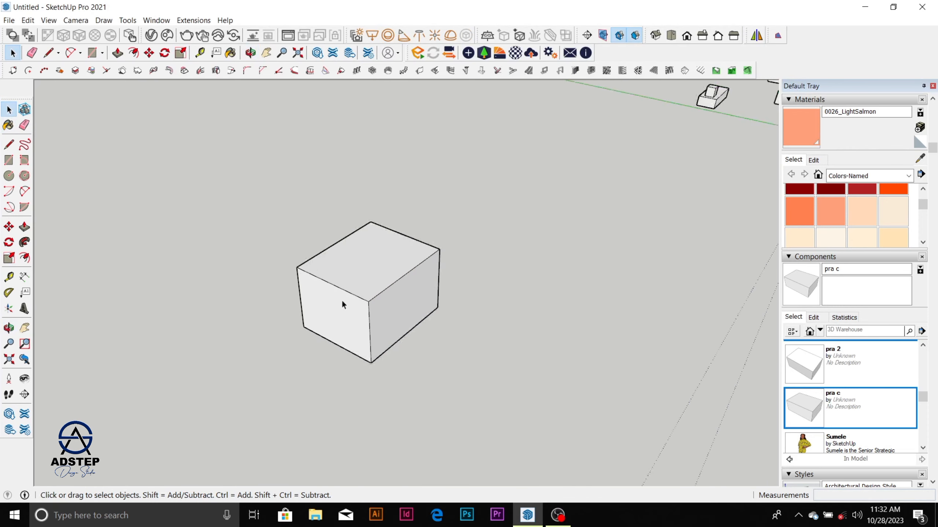
{"action": "scroll", "coordinate": [344, 275], "scroll_direction": "down", "scroll_amount": 6}
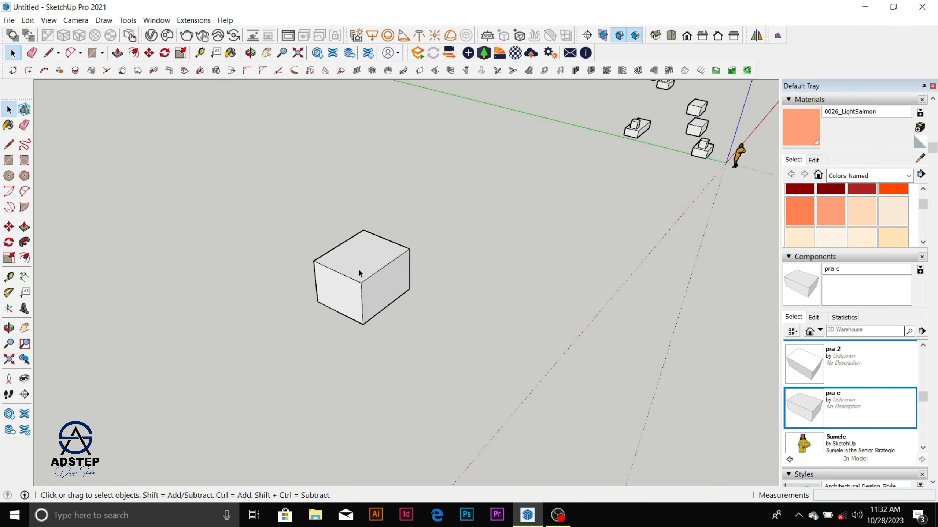
{"action": "left_click", "coordinate": [360, 273]}
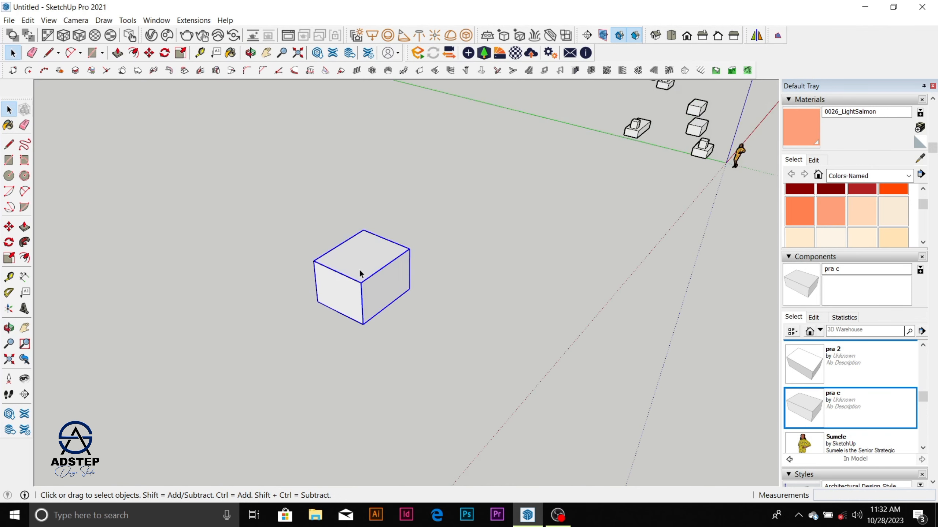
{"action": "key", "text": "m"}
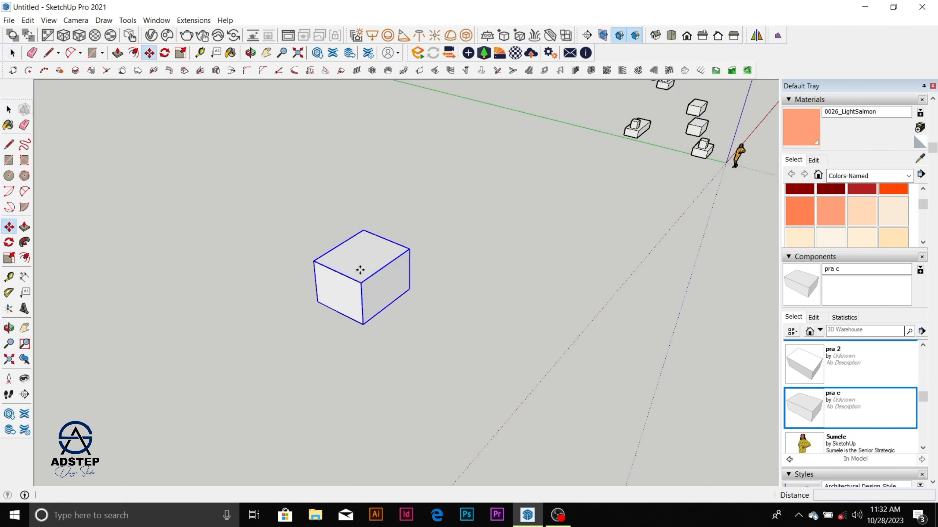
{"action": "left_click", "coordinate": [364, 324]}
{"action": "key", "text": "ctrl"}
{"action": "scroll", "coordinate": [364, 323], "scroll_direction": "down", "scroll_amount": 3}
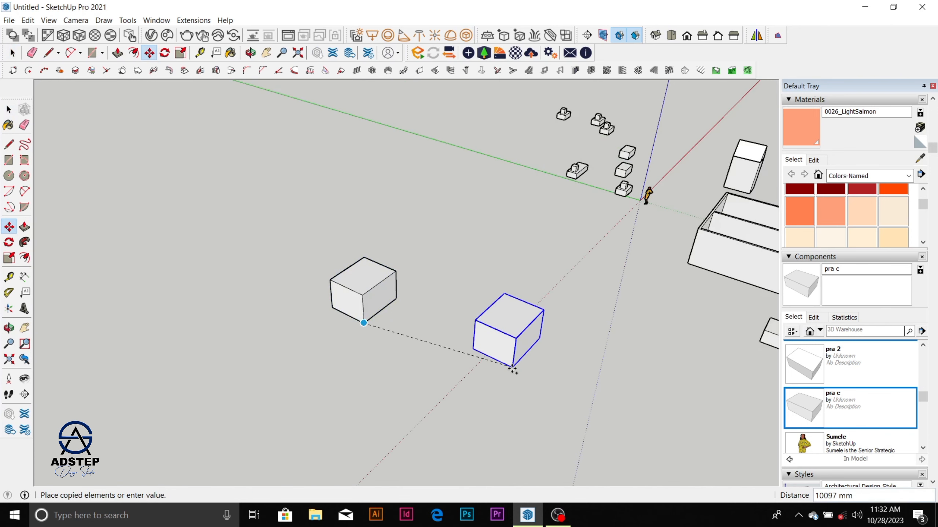
{"action": "left_click", "coordinate": [506, 390]}
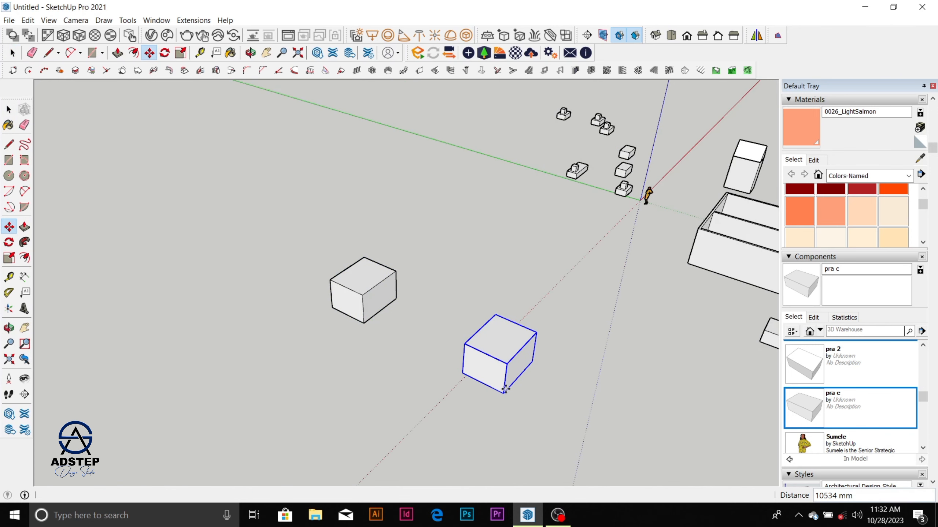
{"action": "key", "text": "space"}
{"action": "left_click", "coordinate": [548, 343]}
{"action": "scroll", "coordinate": [366, 304], "scroll_direction": "down", "scroll_amount": 2}
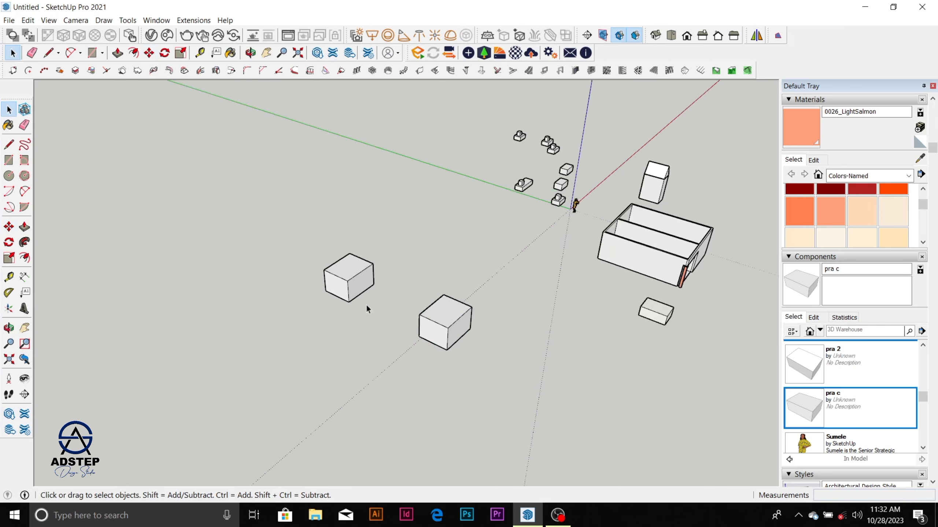
{"action": "scroll", "coordinate": [444, 325], "scroll_direction": "up", "scroll_amount": 3}
{"action": "scroll", "coordinate": [437, 321], "scroll_direction": "down", "scroll_amount": 1}
Step: Mirror the copied box by scaling it to -1 along its blue axis from the side face's centre grip, then deselect it
{"action": "left_click", "coordinate": [434, 318]}
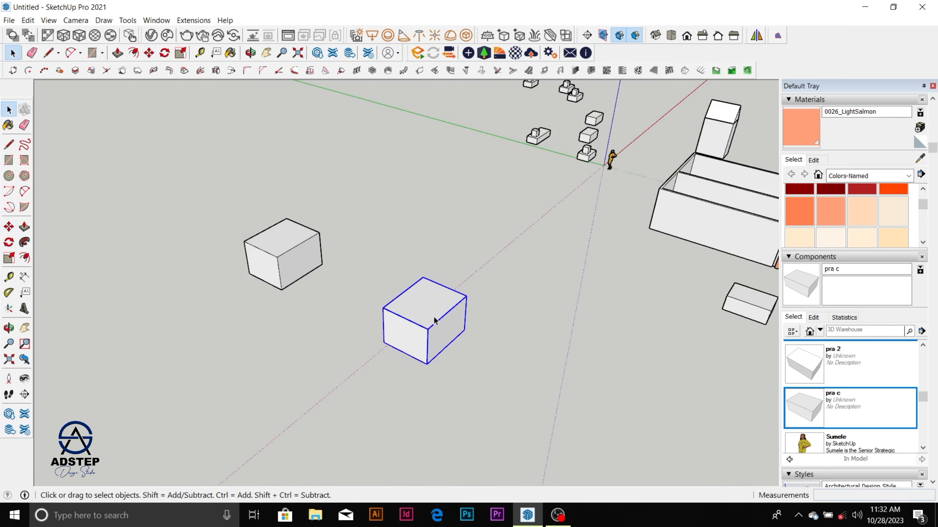
{"action": "scroll", "coordinate": [437, 327], "scroll_direction": "up", "scroll_amount": 1}
{"action": "scroll", "coordinate": [434, 327], "scroll_direction": "up", "scroll_amount": 1}
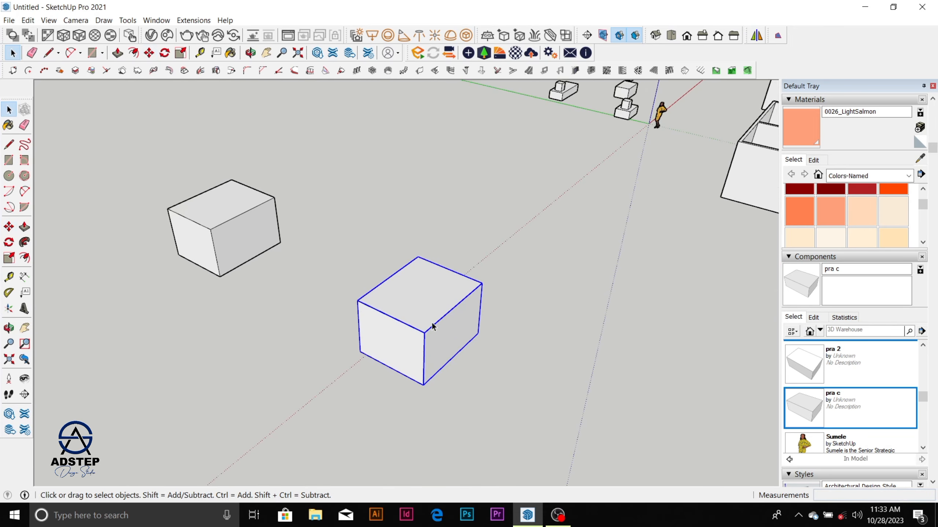
{"action": "scroll", "coordinate": [415, 336], "scroll_direction": "up", "scroll_amount": 3}
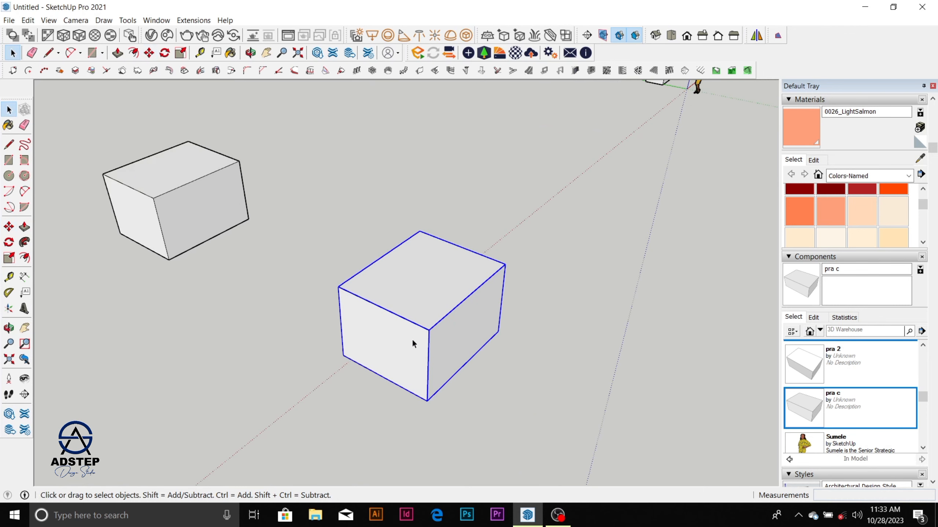
{"action": "scroll", "coordinate": [424, 308], "scroll_direction": "down", "scroll_amount": 7}
{"action": "scroll", "coordinate": [419, 288], "scroll_direction": "up", "scroll_amount": 3}
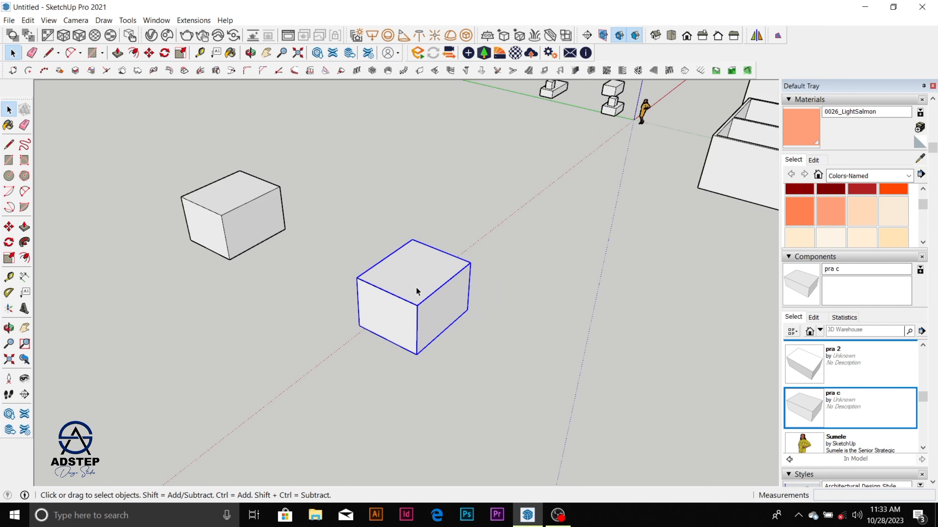
{"action": "key", "text": "s"}
{"action": "key", "text": "o"}
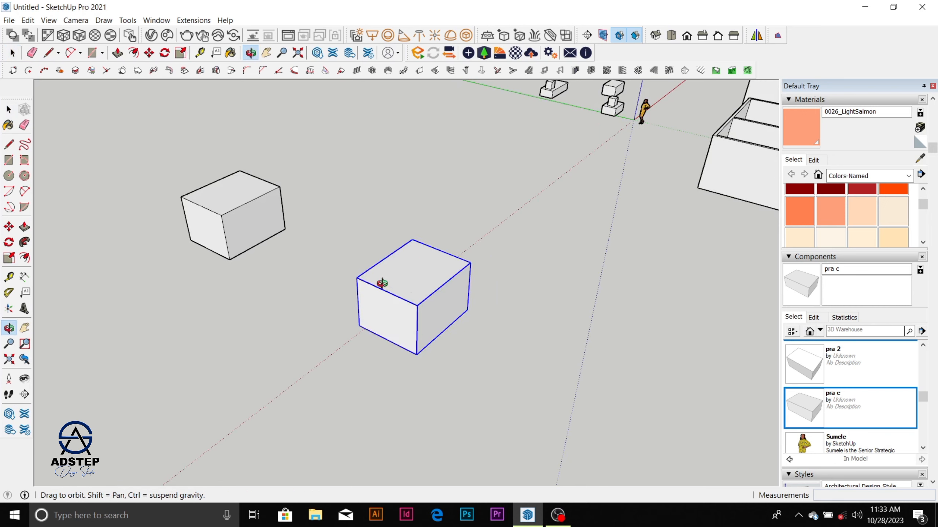
{"action": "left_click_drag", "start_coordinate": [382, 284], "coordinate": [504, 305]}
{"action": "key", "text": "s"}
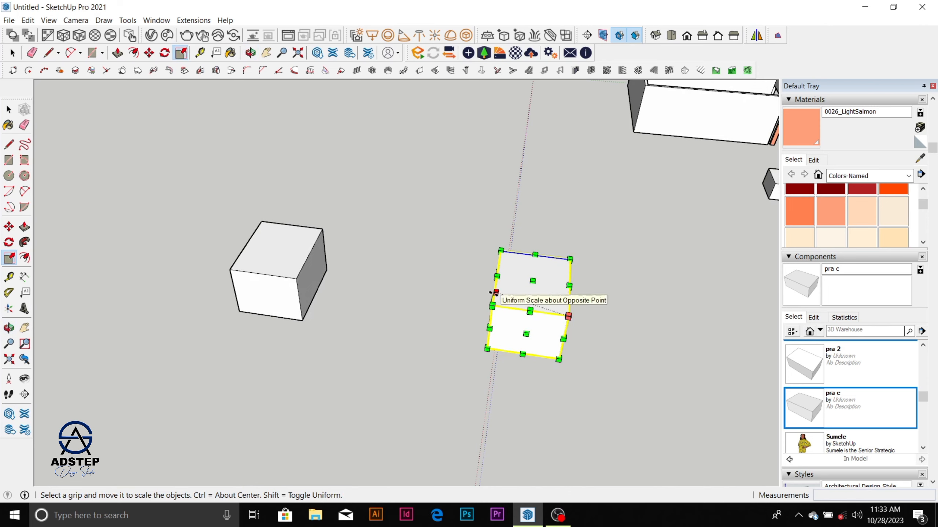
{"action": "middle_click_drag", "start_coordinate": [489, 295], "coordinate": [650, 298]}
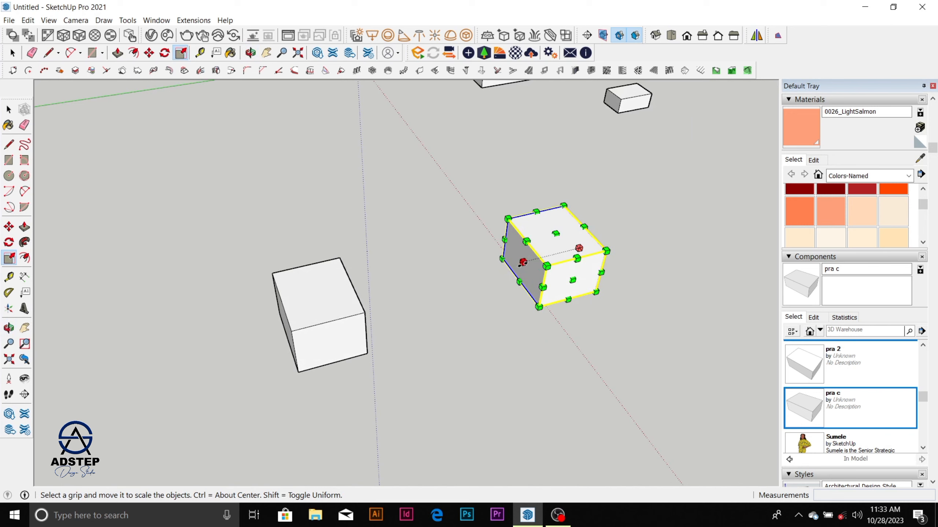
{"action": "left_click_drag", "start_coordinate": [522, 262], "coordinate": [623, 236]}
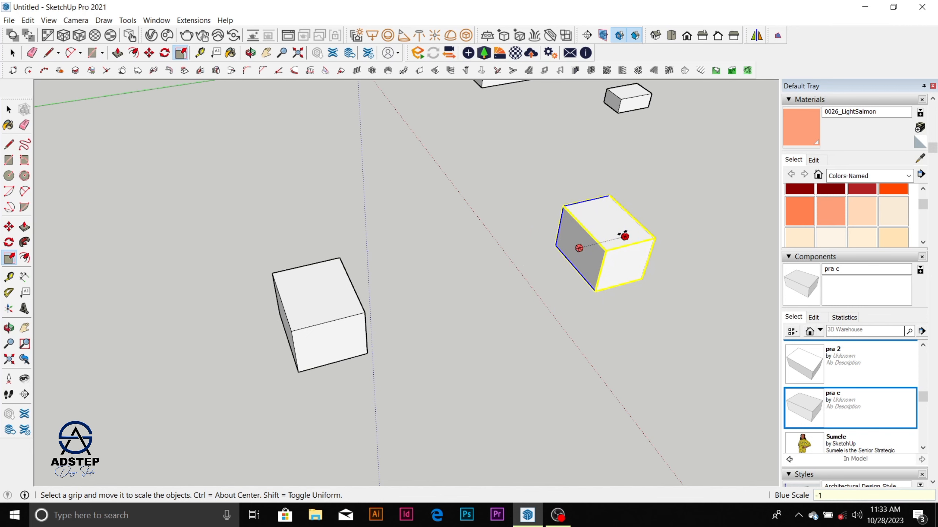
{"action": "left_click_drag", "start_coordinate": [624, 235], "coordinate": [623, 237]}
{"action": "scroll", "coordinate": [208, 343], "scroll_direction": "down", "scroll_amount": 4}
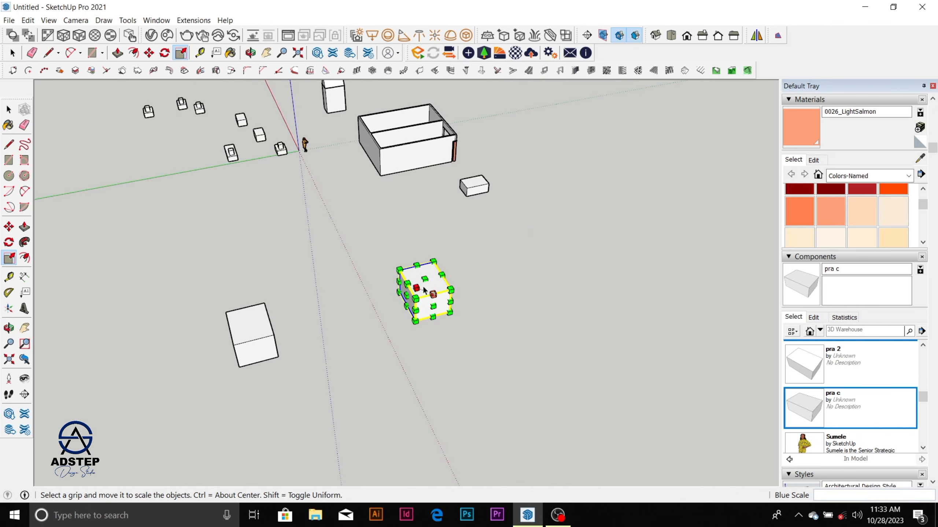
{"action": "left_click", "coordinate": [482, 257]}
{"action": "scroll", "coordinate": [472, 266], "scroll_direction": "up", "scroll_amount": 2}
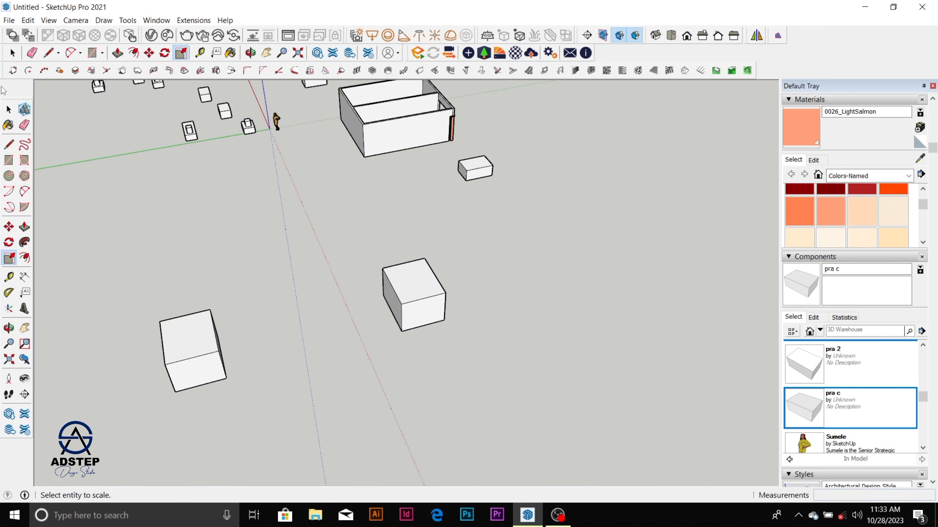
Step: Mirror the large box nearest the walled model with Mirror Selection, using three points from its upper front corners, and erase the original
{"action": "left_click", "coordinate": [11, 108]}
{"action": "left_click", "coordinate": [435, 298]}
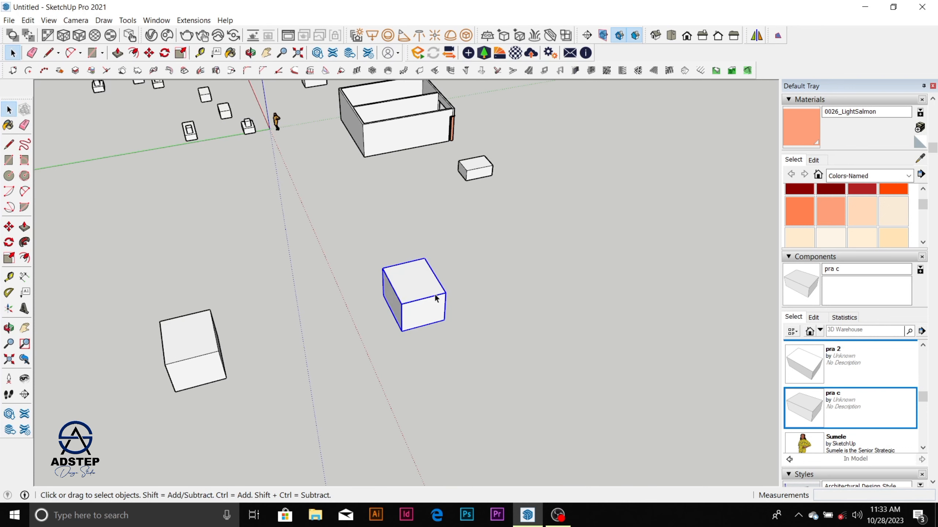
{"action": "left_click", "coordinate": [778, 36]}
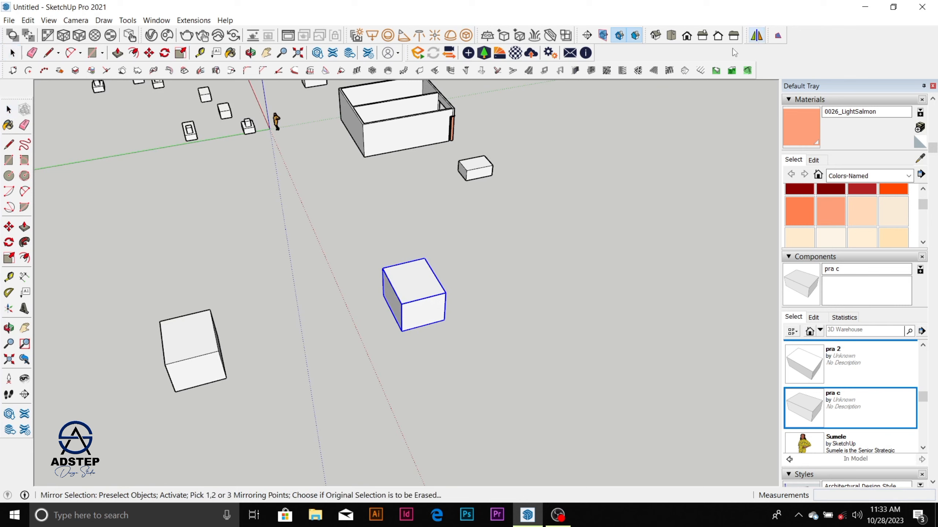
{"action": "left_click", "coordinate": [757, 37]}
{"action": "left_click", "coordinate": [402, 304]}
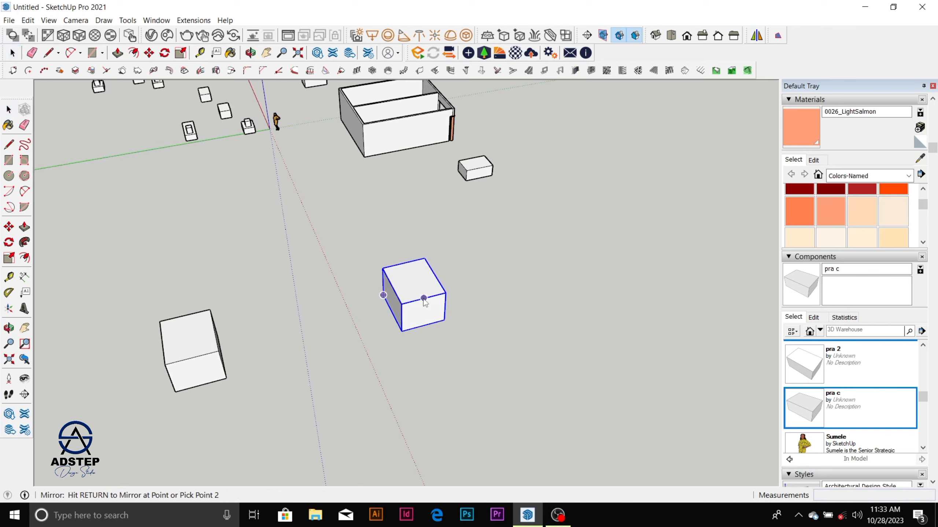
{"action": "left_click", "coordinate": [448, 294]}
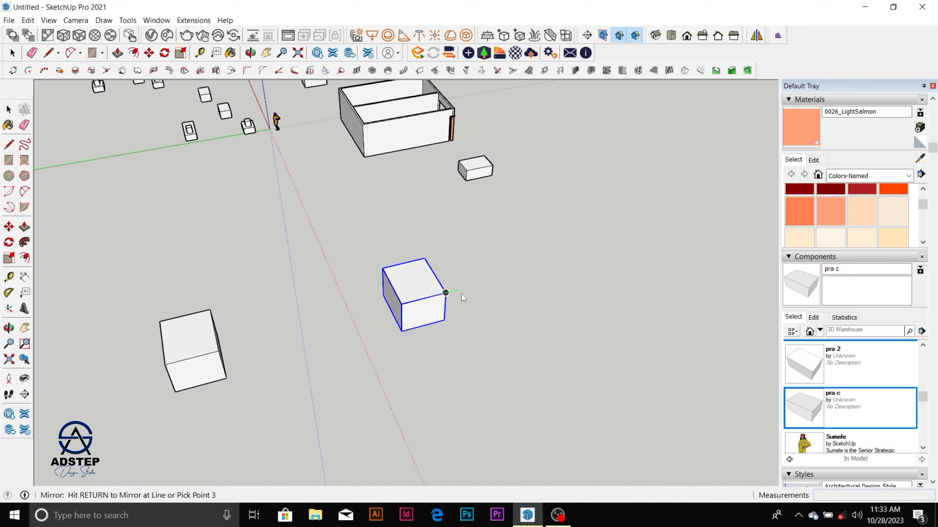
{"action": "left_click", "coordinate": [461, 294]}
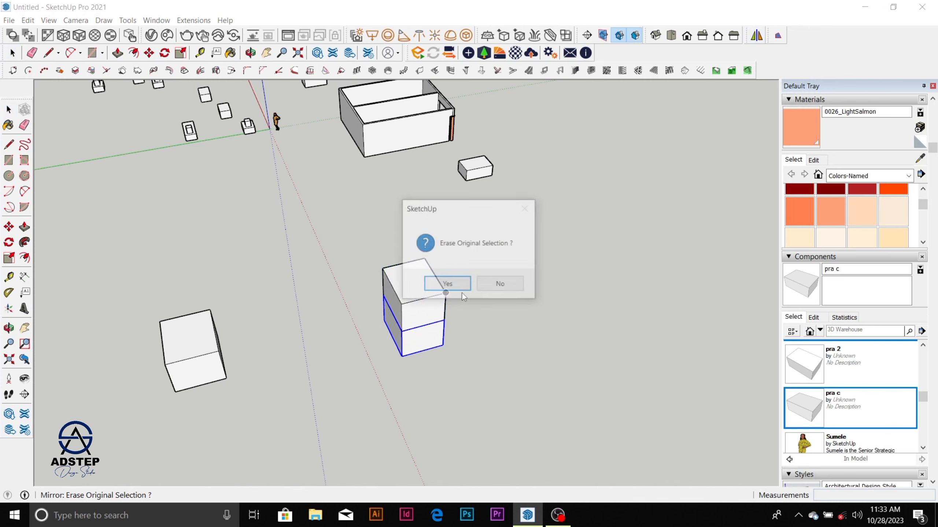
{"action": "left_click", "coordinate": [448, 285]}
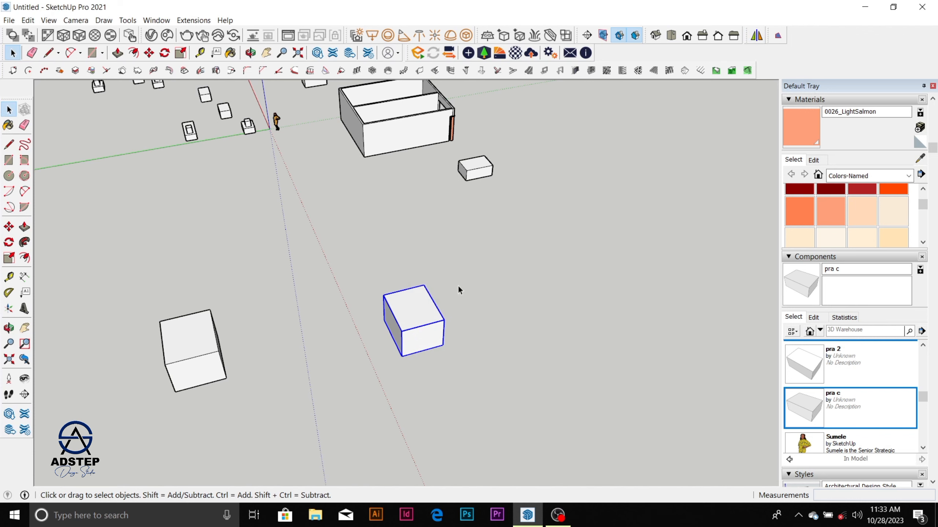
Step: Inspect the mirrored box up close and in relation to the other boxes
{"action": "scroll", "coordinate": [425, 318], "scroll_direction": "up", "scroll_amount": 8}
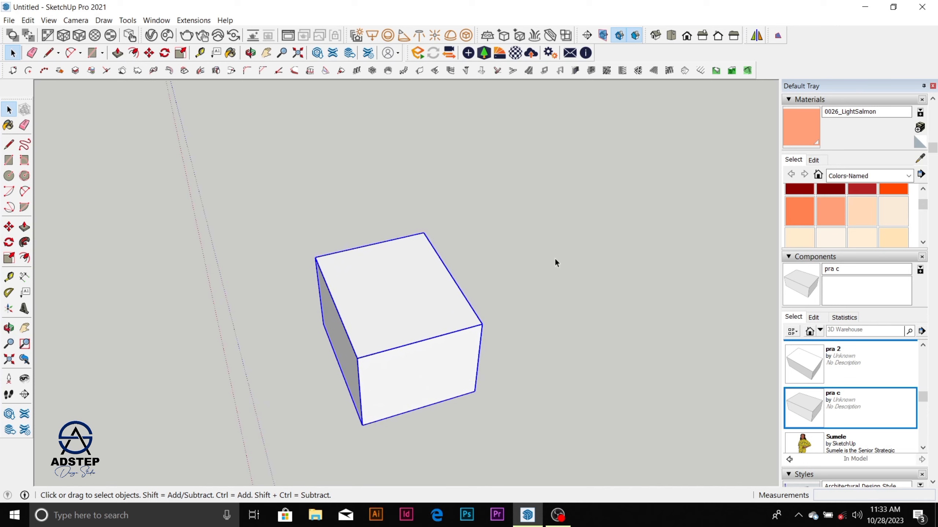
{"action": "scroll", "coordinate": [388, 282], "scroll_direction": "down", "scroll_amount": 4}
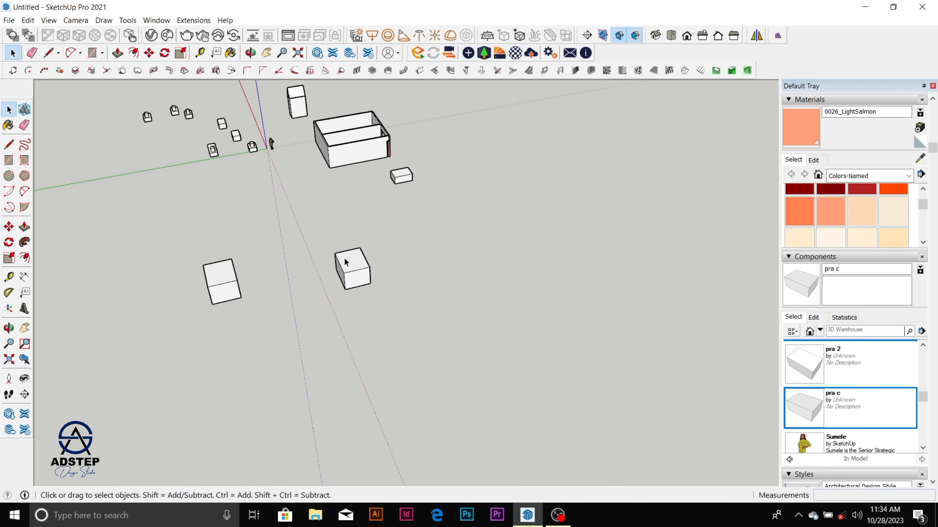
{"action": "scroll", "coordinate": [346, 262], "scroll_direction": "up", "scroll_amount": 3}
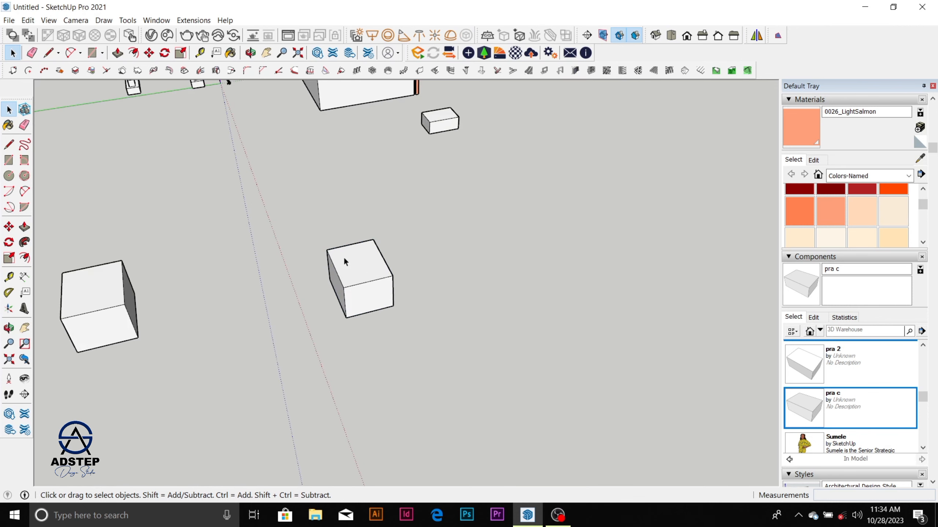
{"action": "left_click", "coordinate": [358, 275]}
{"action": "scroll", "coordinate": [357, 276], "scroll_direction": "down", "scroll_amount": 8}
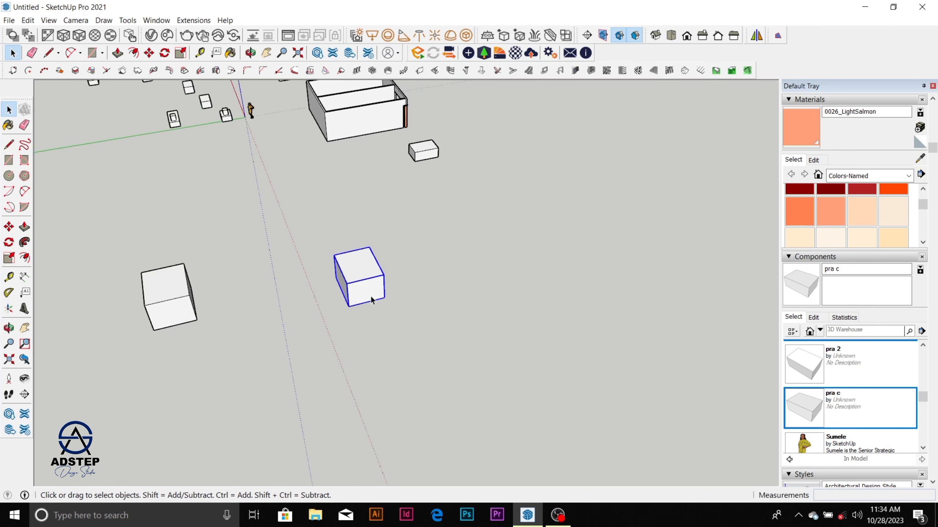
{"action": "scroll", "coordinate": [387, 126], "scroll_direction": "up", "scroll_amount": 10}
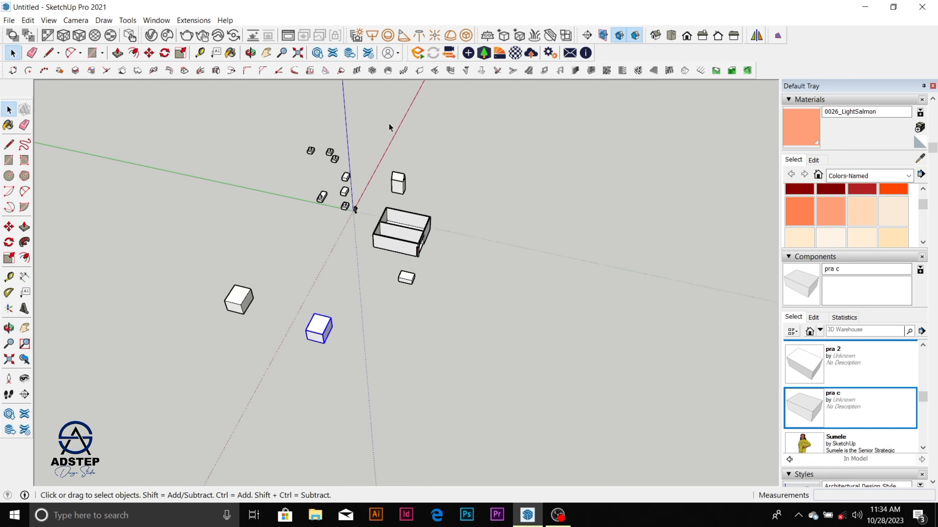
Step: Inspect the small boxes near the origin and select the farther of the two plain boxes
{"action": "scroll", "coordinate": [294, 233], "scroll_direction": "up", "scroll_amount": 1}
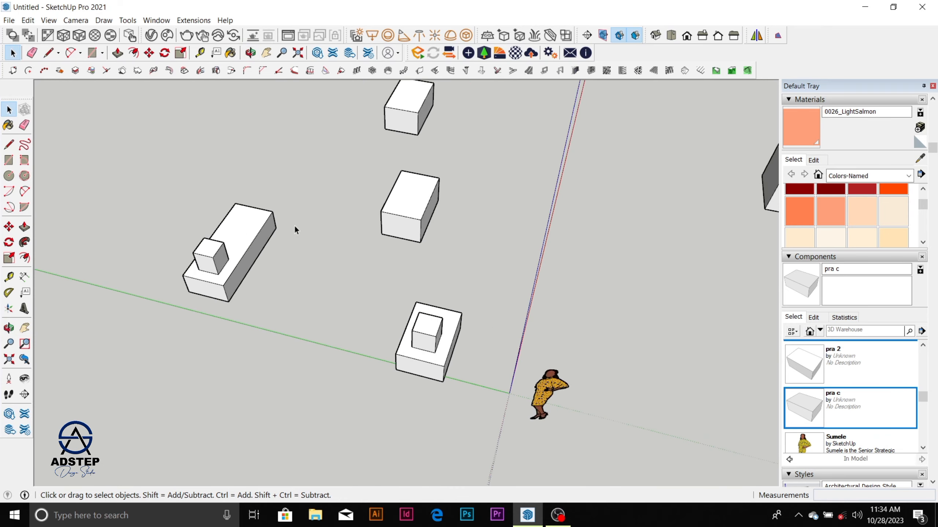
{"action": "scroll", "coordinate": [249, 301], "scroll_direction": "down", "scroll_amount": 3}
{"action": "middle_click_drag", "start_coordinate": [247, 306], "coordinate": [107, 258]}
{"action": "scroll", "coordinate": [439, 180], "scroll_direction": "up", "scroll_amount": 3}
{"action": "scroll", "coordinate": [439, 179], "scroll_direction": "up", "scroll_amount": 2}
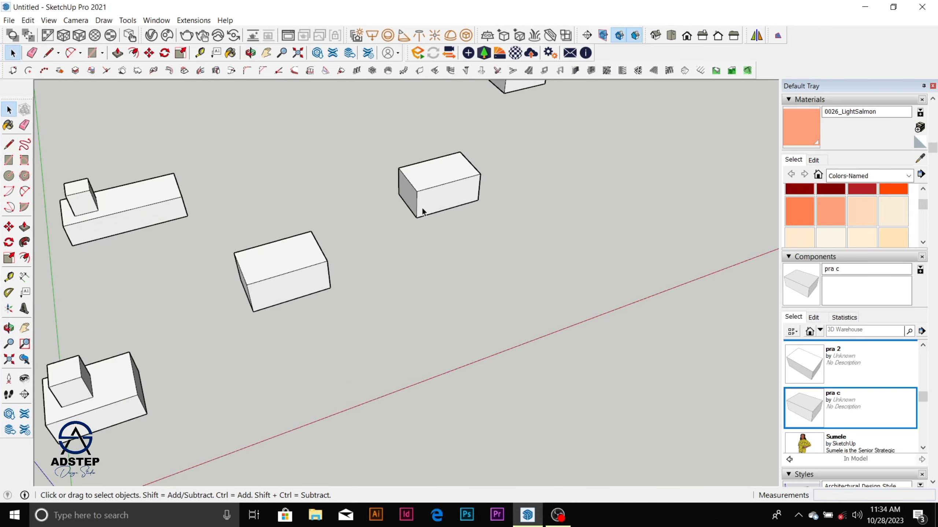
{"action": "scroll", "coordinate": [421, 194], "scroll_direction": "up", "scroll_amount": 2}
{"action": "left_click", "coordinate": [420, 198]}
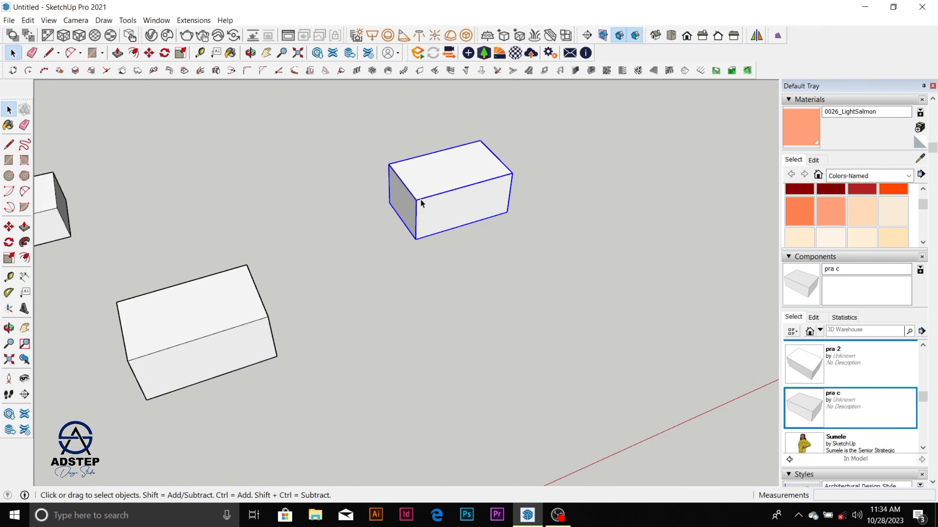
{"action": "middle_click_drag", "start_coordinate": [421, 199], "coordinate": [284, 251]}
{"action": "scroll", "coordinate": [276, 227], "scroll_direction": "down", "scroll_amount": 2}
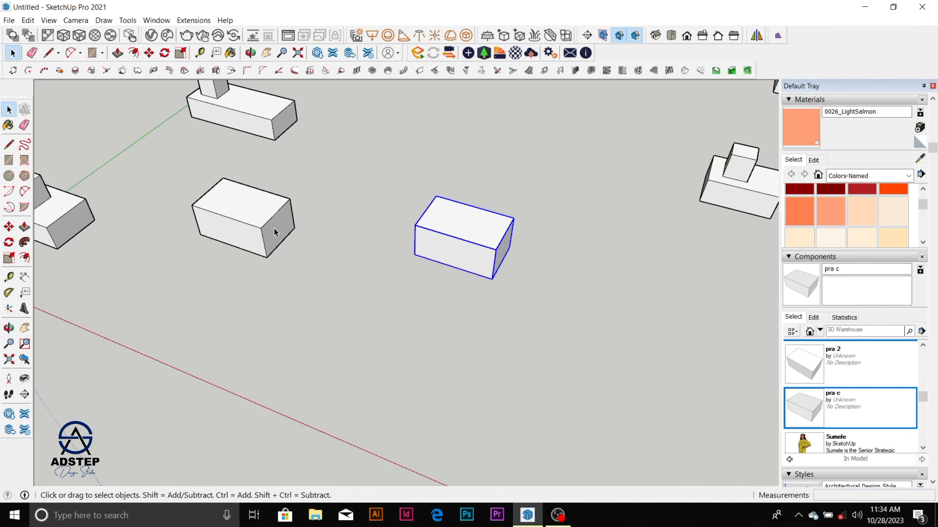
Step: Open the nearer plain box component for editing, pull its end face out 1196 mm with Push/Pull, and leave the component
{"action": "left_click", "coordinate": [274, 227]}
{"action": "double_click", "coordinate": [274, 228]}
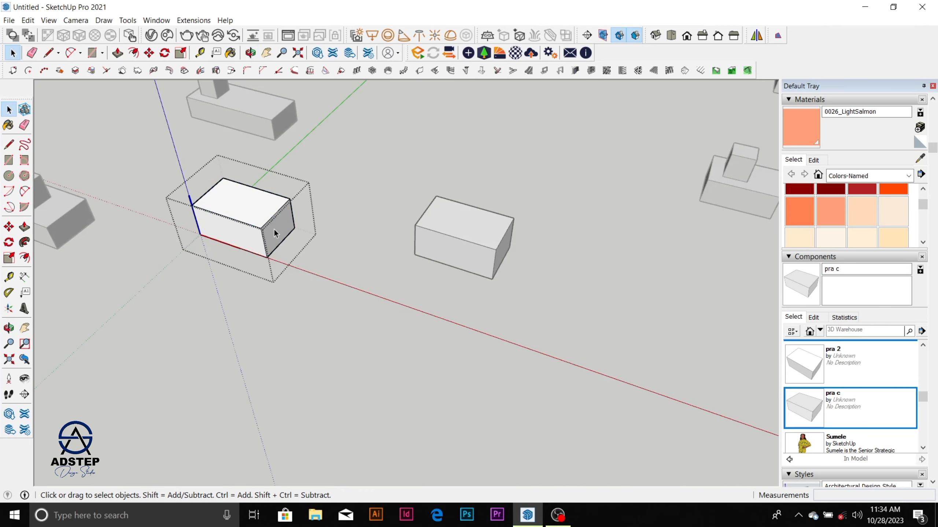
{"action": "triple_click", "coordinate": [274, 228]}
{"action": "left_click", "coordinate": [274, 229]}
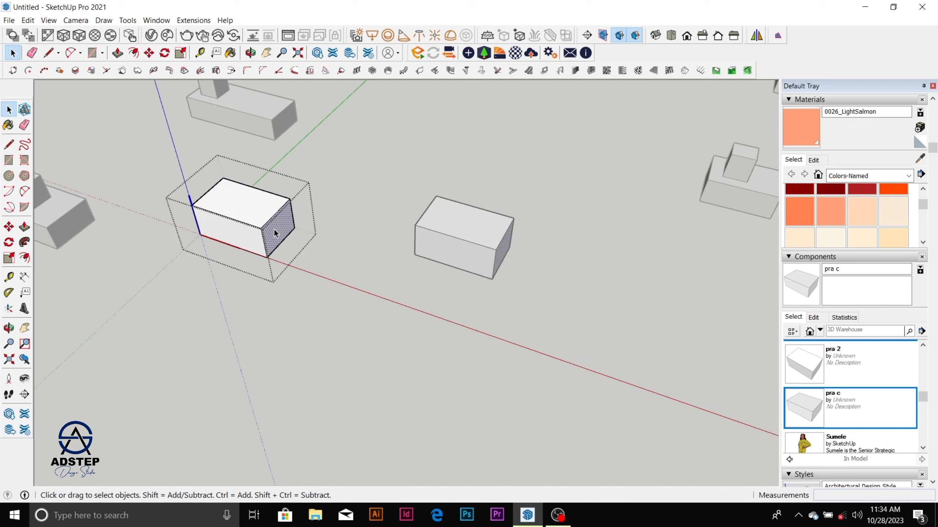
{"action": "key", "text": "p"}
{"action": "left_click_drag", "start_coordinate": [274, 228], "coordinate": [330, 251]}
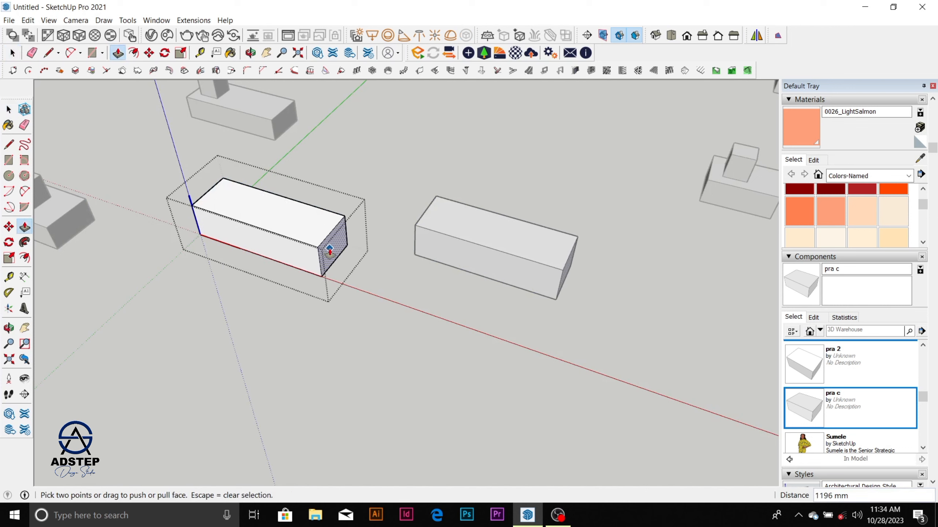
{"action": "key", "text": "space"}
{"action": "left_click", "coordinate": [385, 283]}
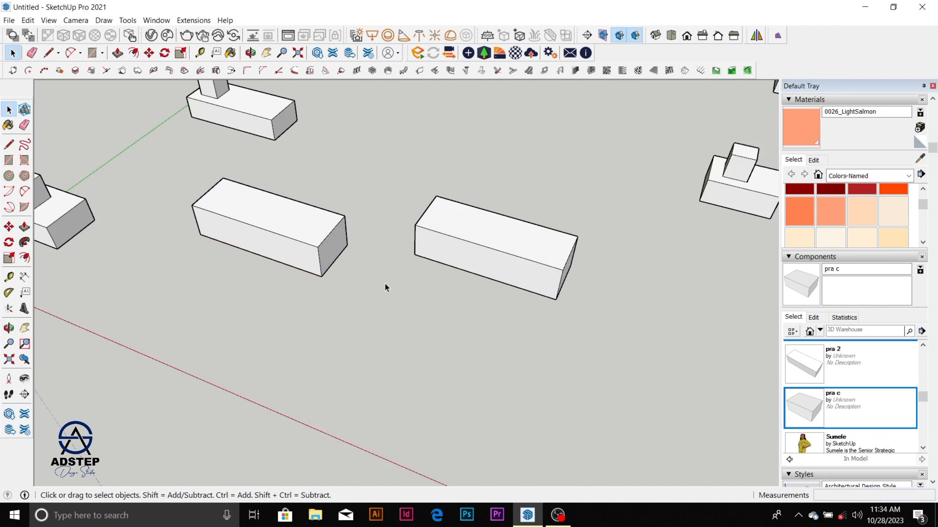
Step: Explode the lengthened box component nearest the origin and clear the selection
{"action": "left_click", "coordinate": [317, 255]}
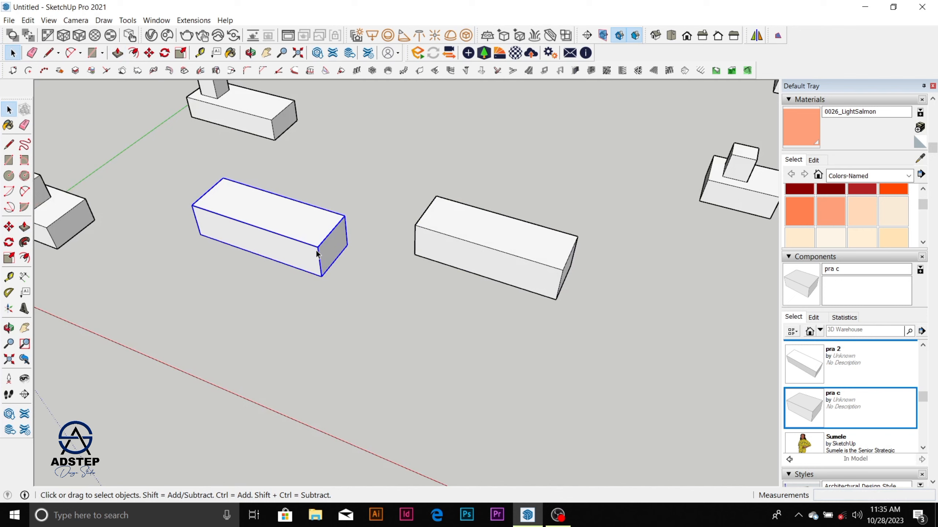
{"action": "right_click", "coordinate": [317, 254]}
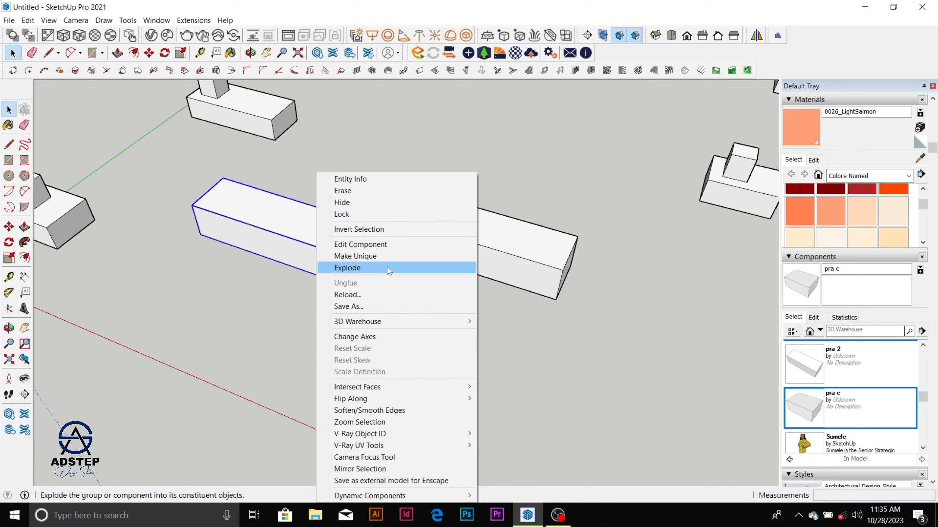
{"action": "left_click", "coordinate": [389, 271]}
{"action": "left_click", "coordinate": [379, 258]}
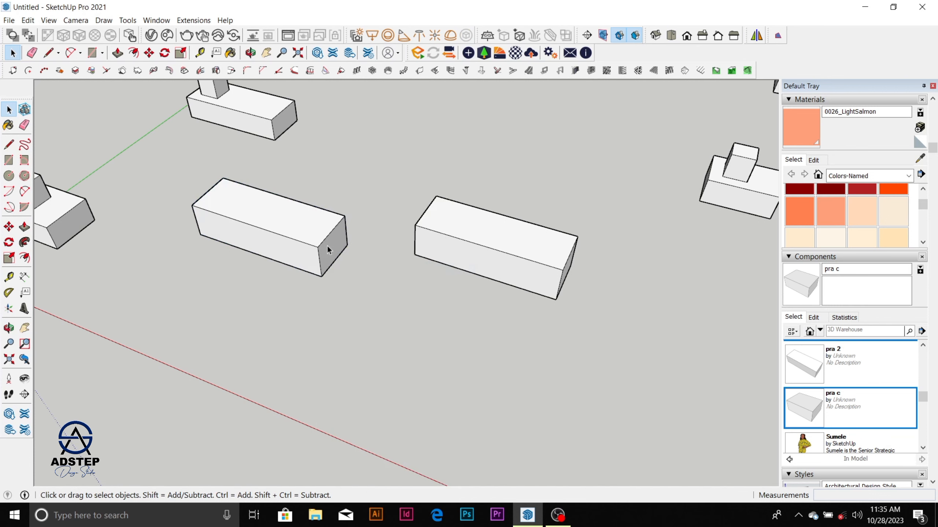
Step: Push the exploded box's end face inward 1350 mm and leave the Push/Pull tool
{"action": "scroll", "coordinate": [333, 240], "scroll_direction": "down", "scroll_amount": 3}
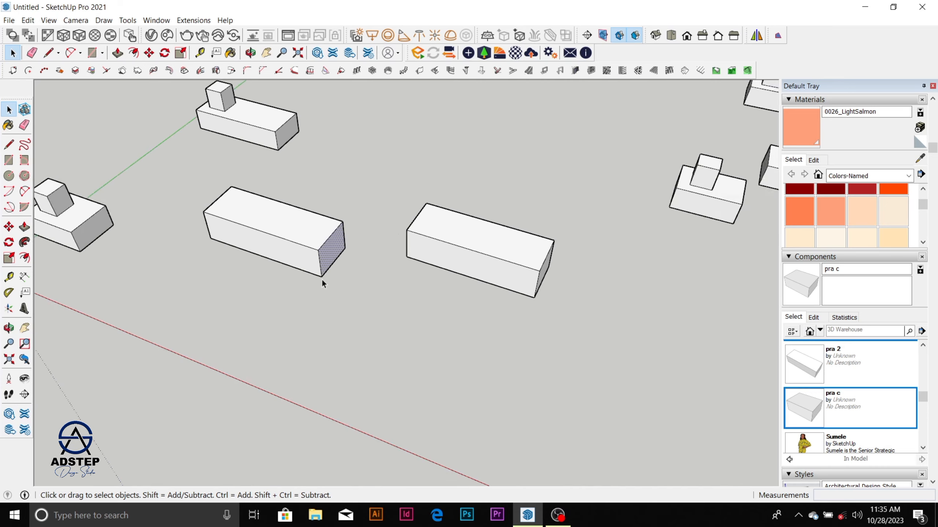
{"action": "middle_click_drag", "start_coordinate": [324, 259], "coordinate": [273, 212]}
{"action": "scroll", "coordinate": [323, 266], "scroll_direction": "up", "scroll_amount": 5}
{"action": "scroll", "coordinate": [321, 268], "scroll_direction": "up", "scroll_amount": 3}
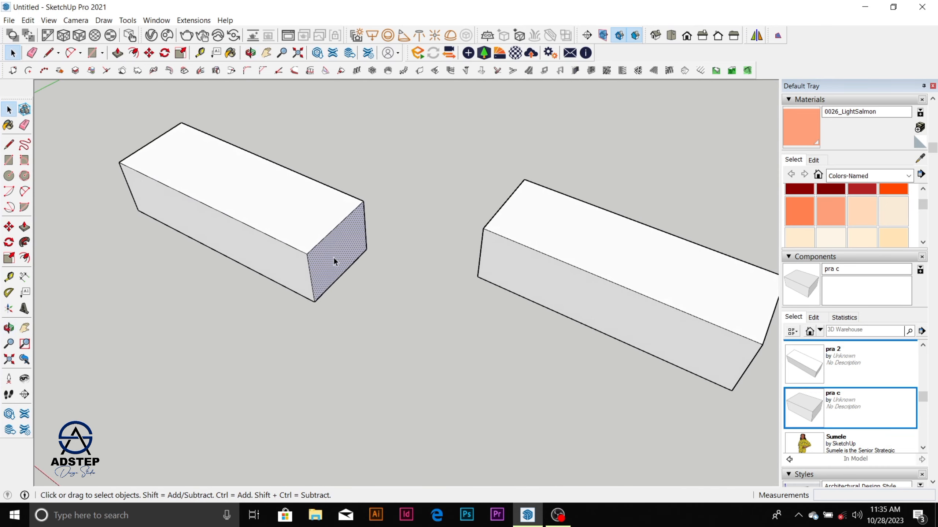
{"action": "scroll", "coordinate": [334, 260], "scroll_direction": "down", "scroll_amount": 3}
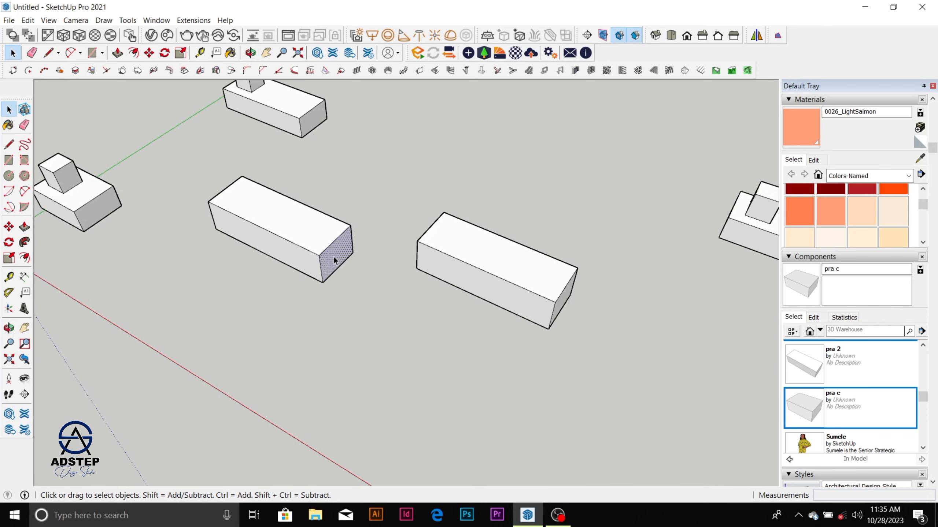
{"action": "key", "text": "p"}
{"action": "left_click_drag", "start_coordinate": [335, 260], "coordinate": [278, 233]}
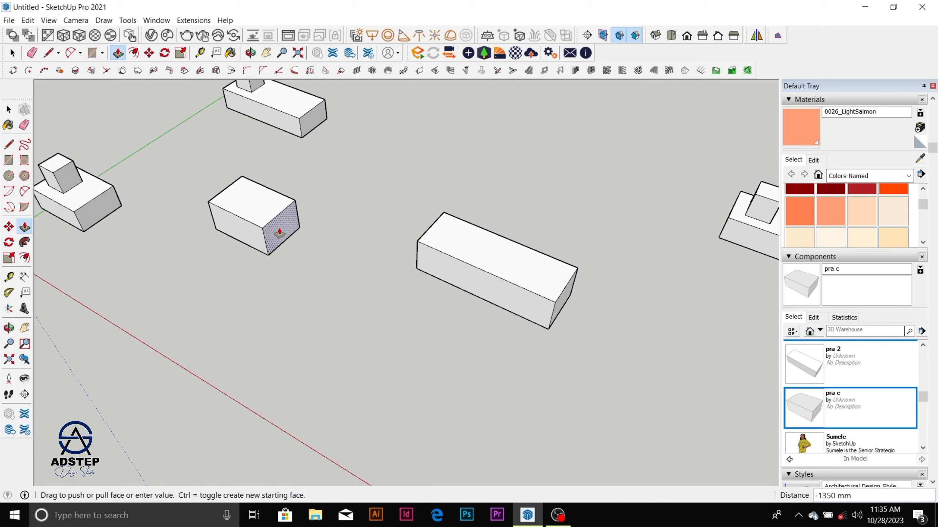
{"action": "left_click", "coordinate": [280, 232]}
{"action": "mouse_move", "coordinate": [554, 516]}
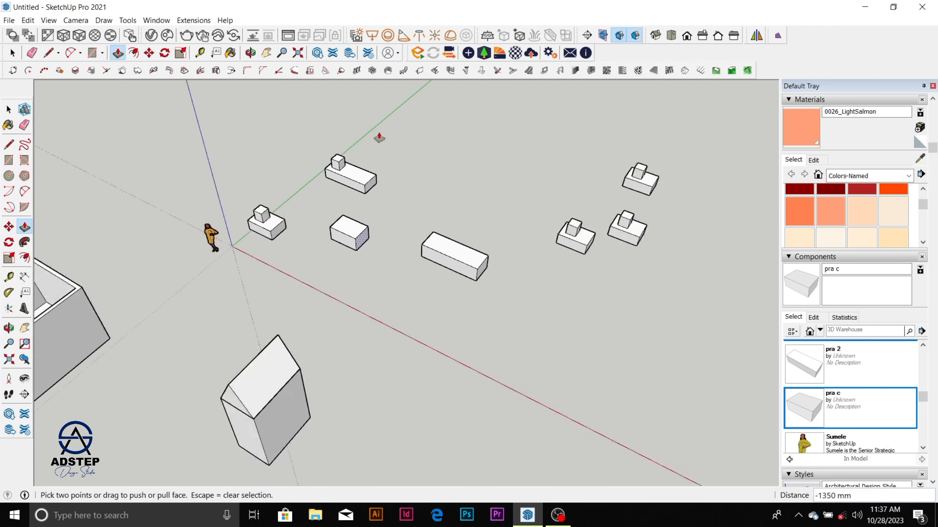
{"action": "scroll", "coordinate": [384, 194], "scroll_direction": "down", "scroll_amount": 5}
{"action": "scroll", "coordinate": [370, 215], "scroll_direction": "down", "scroll_amount": 2}
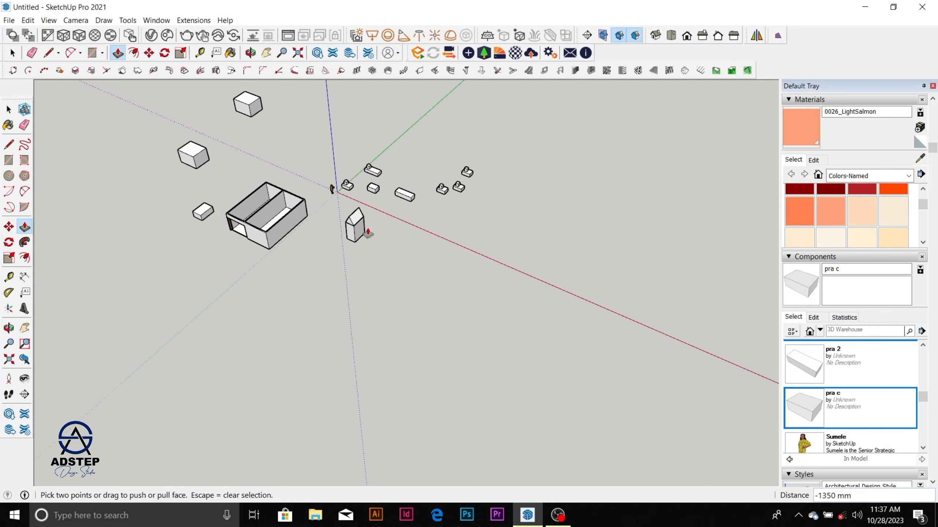
{"action": "key", "text": "space"}
Step: Draw a rectangle on the open ground in front of the walled model
{"action": "scroll", "coordinate": [292, 272], "scroll_direction": "down", "scroll_amount": 1}
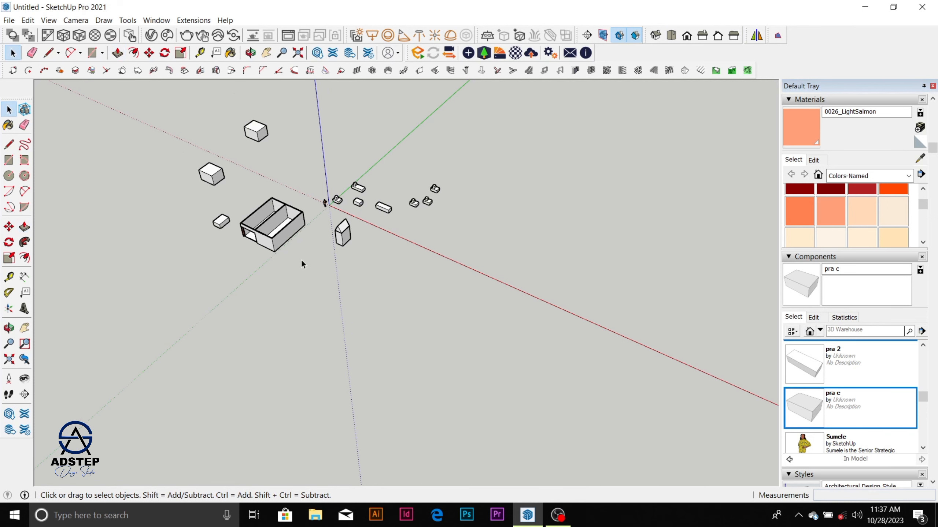
{"action": "scroll", "coordinate": [300, 259], "scroll_direction": "up", "scroll_amount": 3}
{"action": "key", "text": "r"}
{"action": "left_click", "coordinate": [298, 311]}
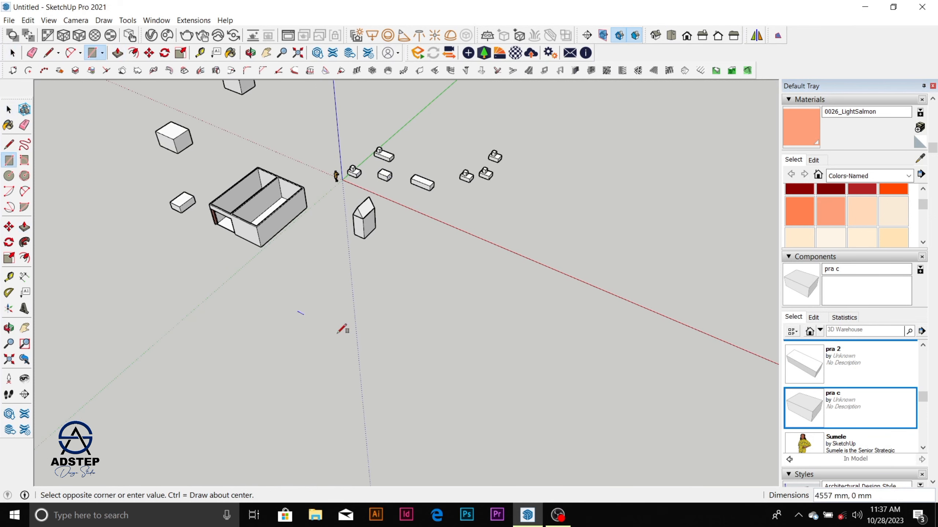
{"action": "left_click", "coordinate": [327, 389]}
{"action": "key", "text": "space"}
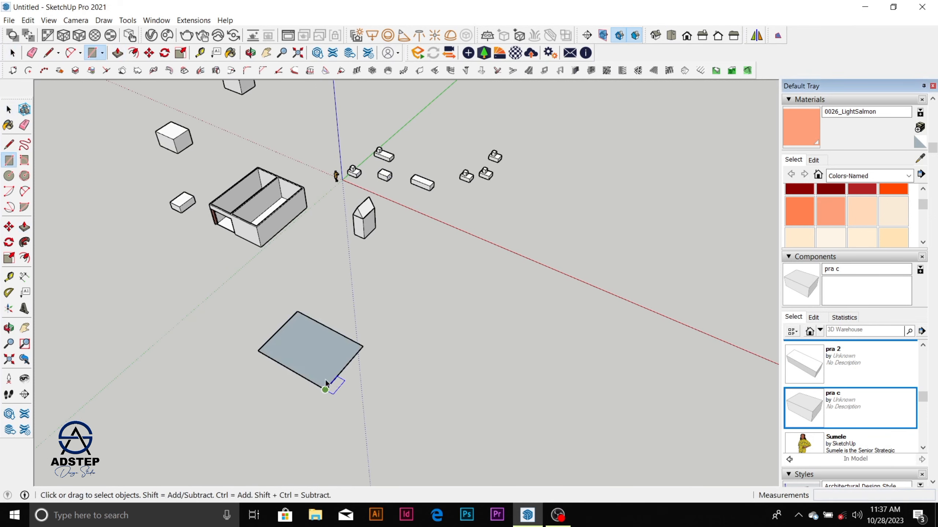
Step: Select the rectangle's face and edges, make them a group, and open the group for editing
{"action": "scroll", "coordinate": [316, 367], "scroll_direction": "up", "scroll_amount": 1}
{"action": "right_click", "coordinate": [316, 366]}
{"action": "left_click", "coordinate": [381, 275]}
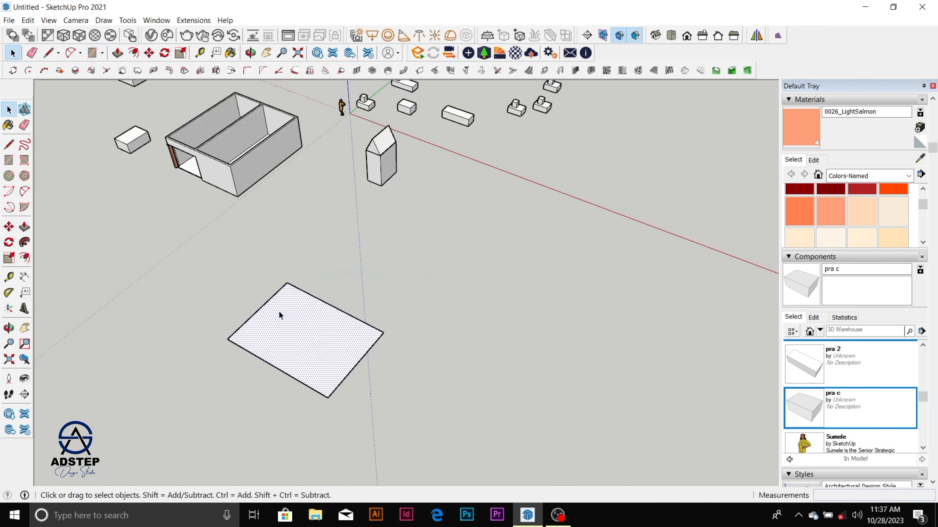
{"action": "left_click_drag", "start_coordinate": [201, 275], "coordinate": [486, 427]}
{"action": "right_click", "coordinate": [381, 348]}
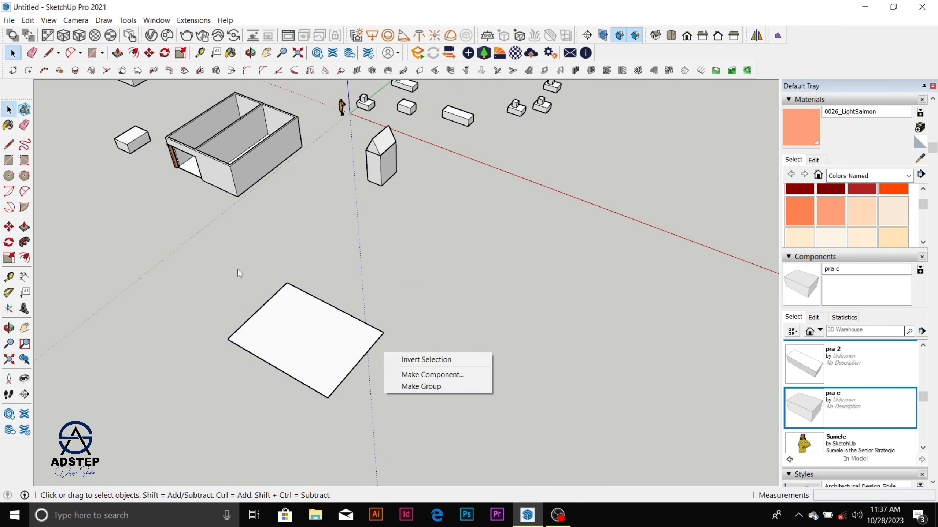
{"action": "left_click_drag", "start_coordinate": [216, 247], "coordinate": [402, 400]}
{"action": "left_click_drag", "start_coordinate": [190, 259], "coordinate": [424, 423]}
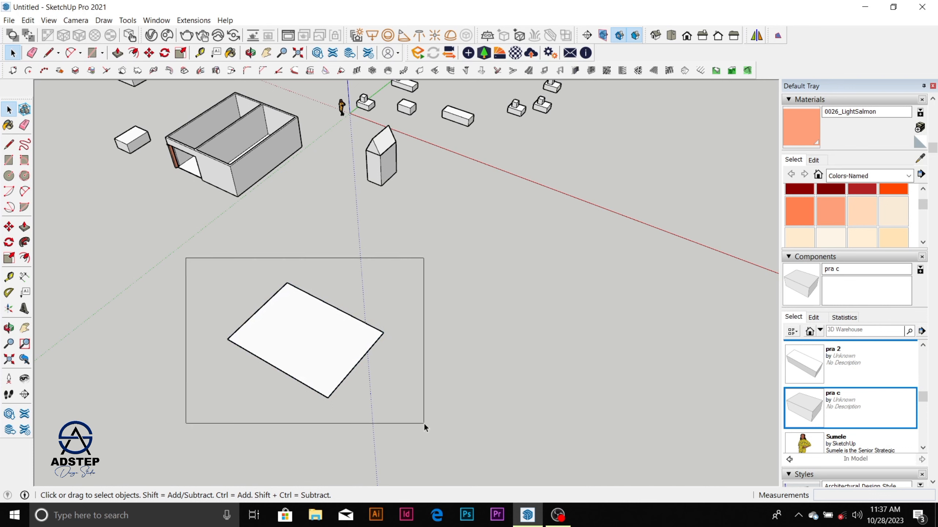
{"action": "right_click", "coordinate": [328, 141]}
{"action": "left_click", "coordinate": [390, 236]}
{"action": "double_click", "coordinate": [342, 347]}
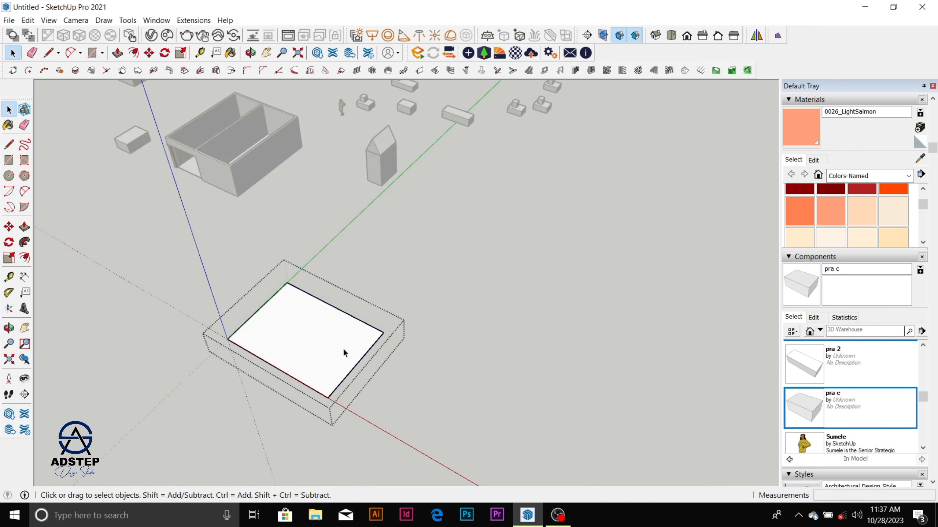
Step: Extrude the rectangle face upward 3000 mm inside the group and leave group editing
{"action": "left_click", "coordinate": [343, 348]}
{"action": "key", "text": "p"}
{"action": "left_click", "coordinate": [343, 348]}
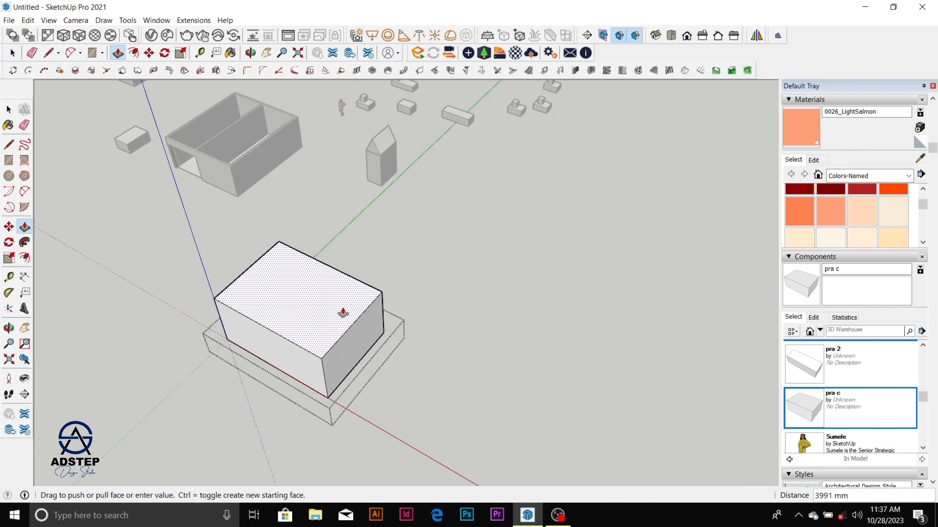
{"action": "type", "text": "3000"}
{"action": "key", "text": "Return"}
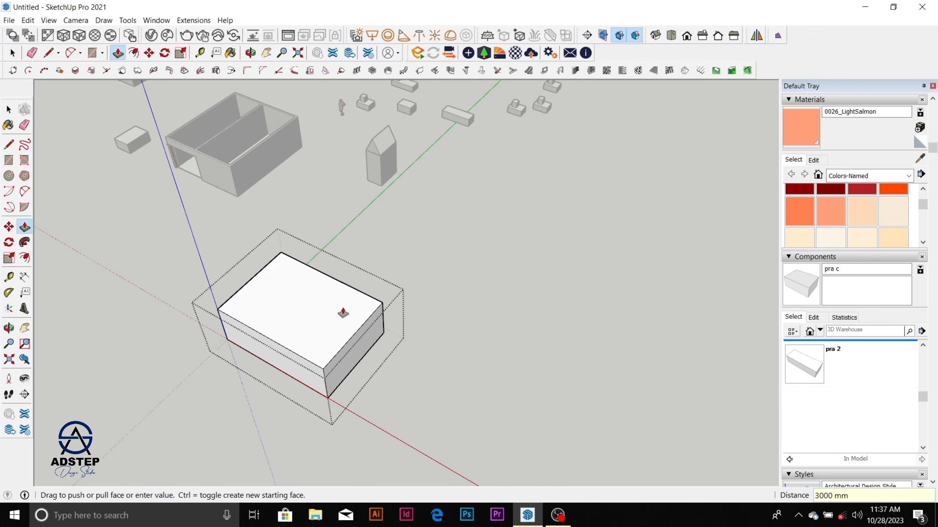
{"action": "middle_click_drag", "start_coordinate": [343, 313], "coordinate": [297, 217]}
{"action": "scroll", "coordinate": [298, 217], "scroll_direction": "up", "scroll_amount": 4}
{"action": "key", "text": "space"}
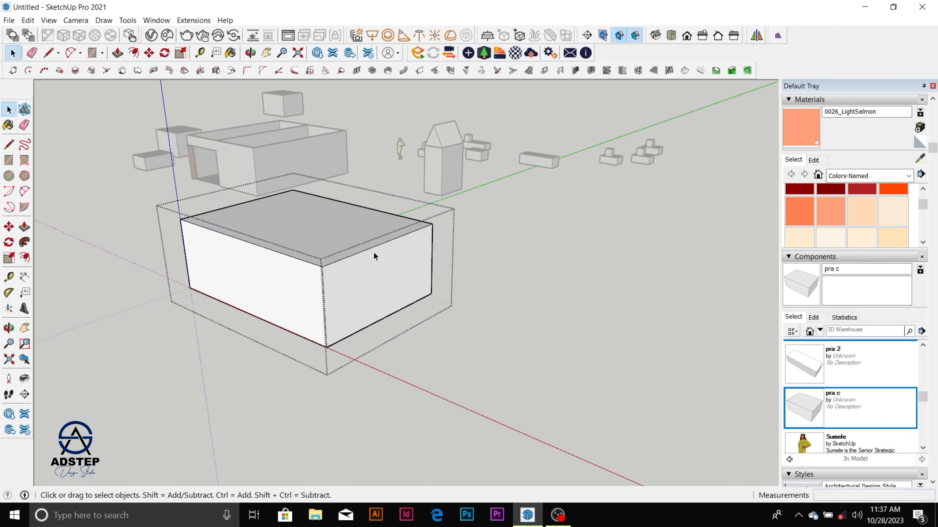
{"action": "key", "text": "Escape"}
{"action": "middle_click_drag", "start_coordinate": [368, 255], "coordinate": [376, 323]}
{"action": "scroll", "coordinate": [377, 269], "scroll_direction": "down", "scroll_amount": 5}
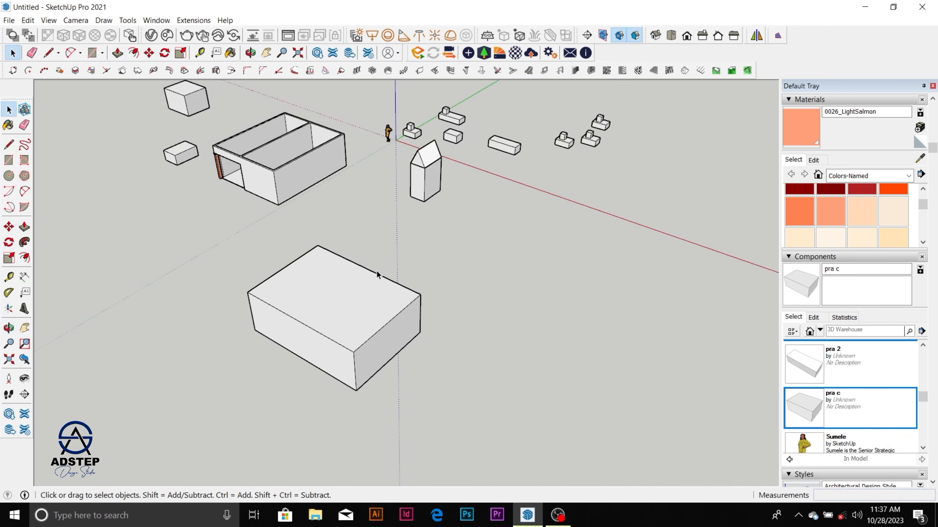
Step: Select the new box group and measure across its top face with the Tape Measure
{"action": "left_click", "coordinate": [361, 297]}
{"action": "scroll", "coordinate": [361, 297], "scroll_direction": "down", "scroll_amount": 3}
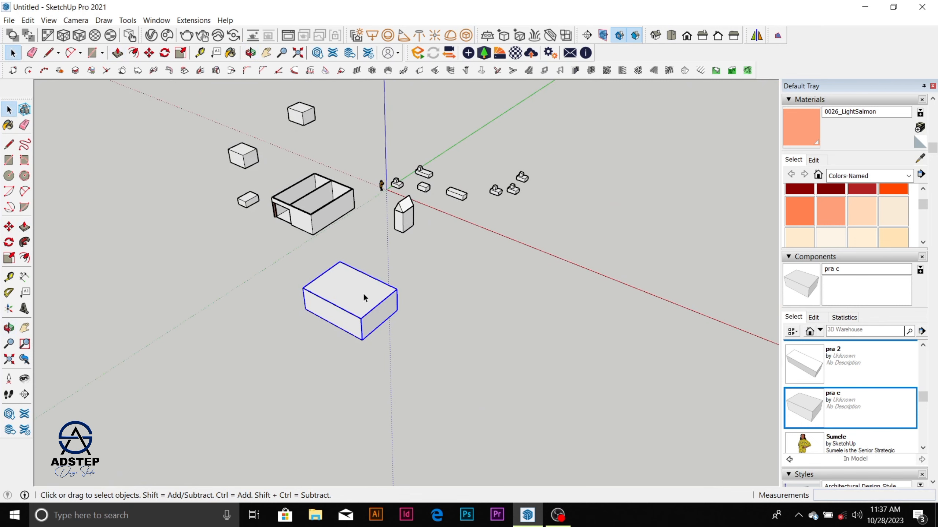
{"action": "scroll", "coordinate": [364, 293], "scroll_direction": "up", "scroll_amount": 6}
{"action": "scroll", "coordinate": [362, 296], "scroll_direction": "down", "scroll_amount": 2}
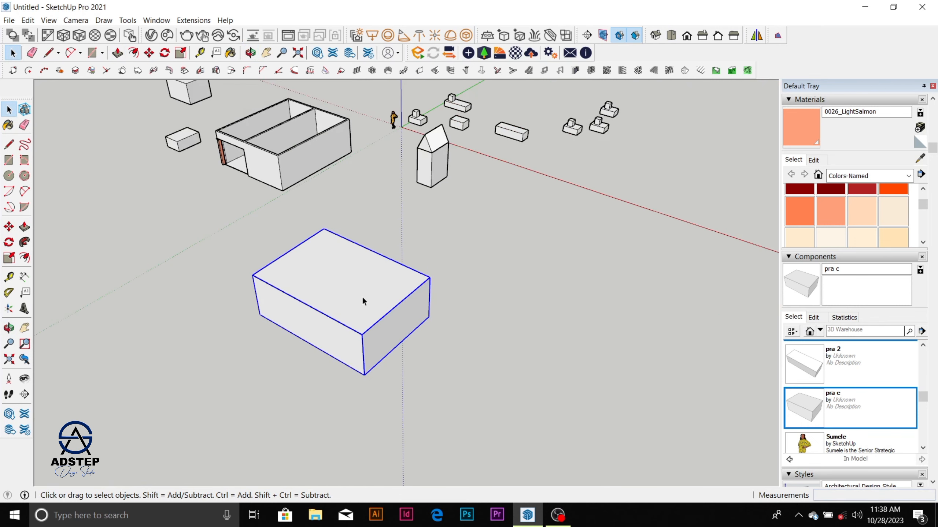
{"action": "scroll", "coordinate": [347, 284], "scroll_direction": "up", "scroll_amount": 3}
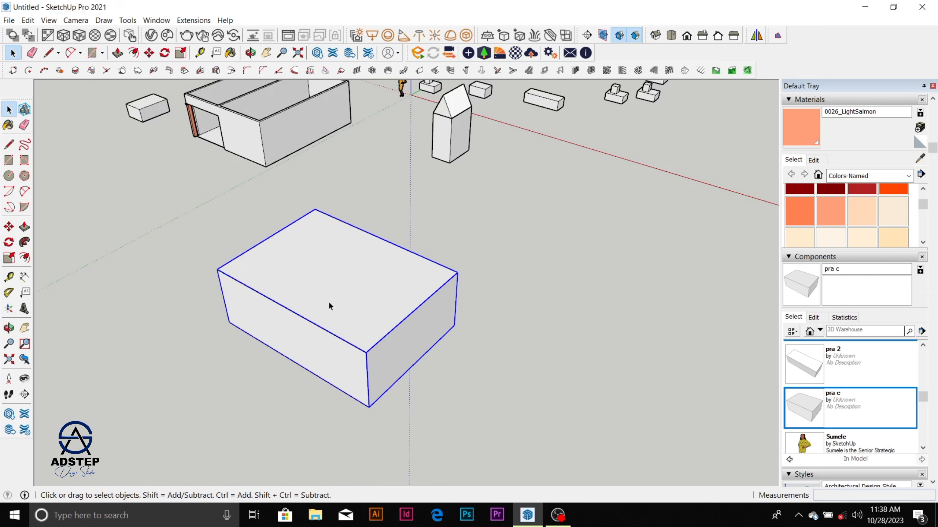
{"action": "scroll", "coordinate": [339, 277], "scroll_direction": "down", "scroll_amount": 2}
{"action": "scroll", "coordinate": [341, 303], "scroll_direction": "up", "scroll_amount": 4}
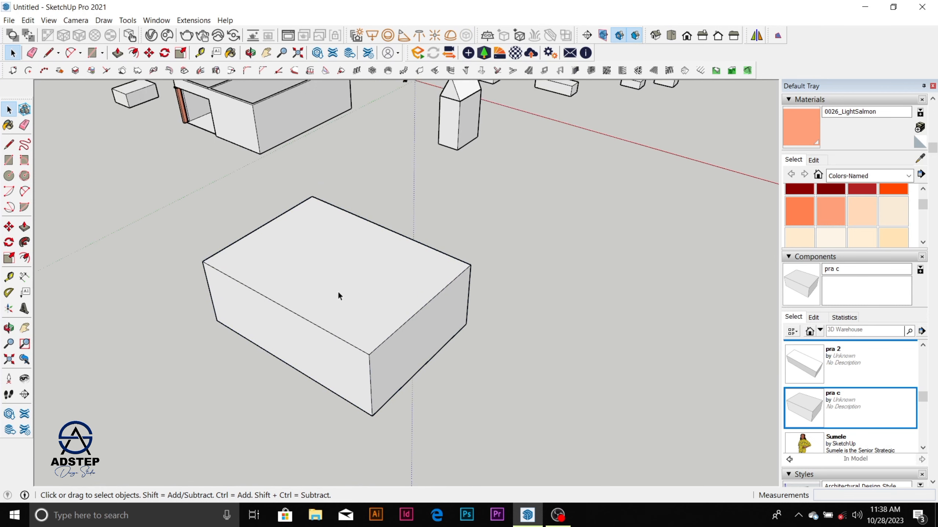
{"action": "key", "text": "t"}
{"action": "left_click", "coordinate": [327, 326]}
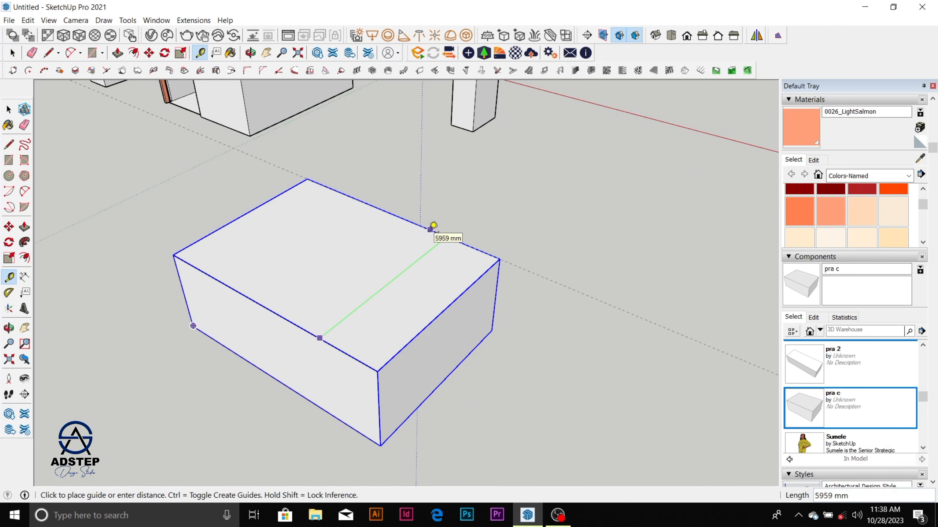
{"action": "key", "text": "space"}
Step: Copy the selected box group to the open ground beside the original
{"action": "scroll", "coordinate": [355, 253], "scroll_direction": "down", "scroll_amount": 3}
{"action": "key", "text": "m"}
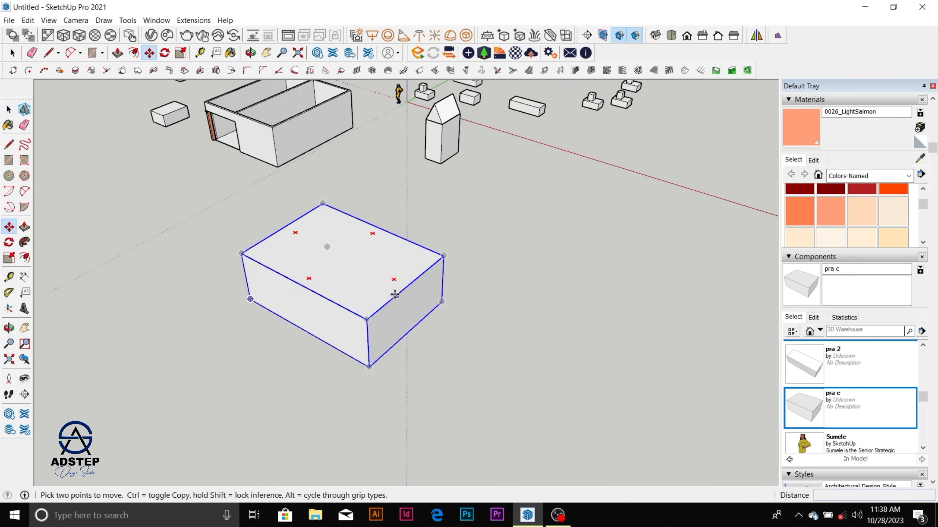
{"action": "left_click", "coordinate": [395, 295]}
{"action": "key", "text": "ctrl"}
{"action": "scroll", "coordinate": [347, 256], "scroll_direction": "down", "scroll_amount": 4}
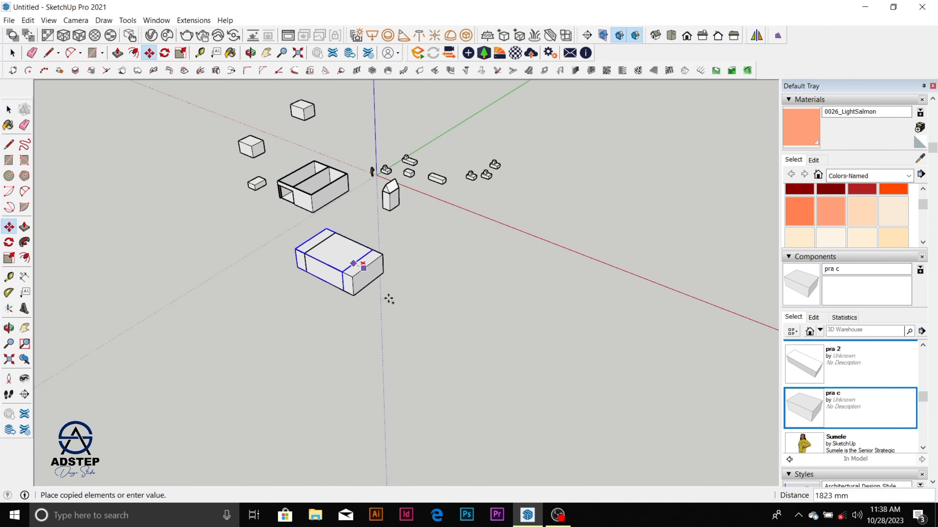
{"action": "left_click", "coordinate": [451, 318]}
{"action": "key", "text": "space"}
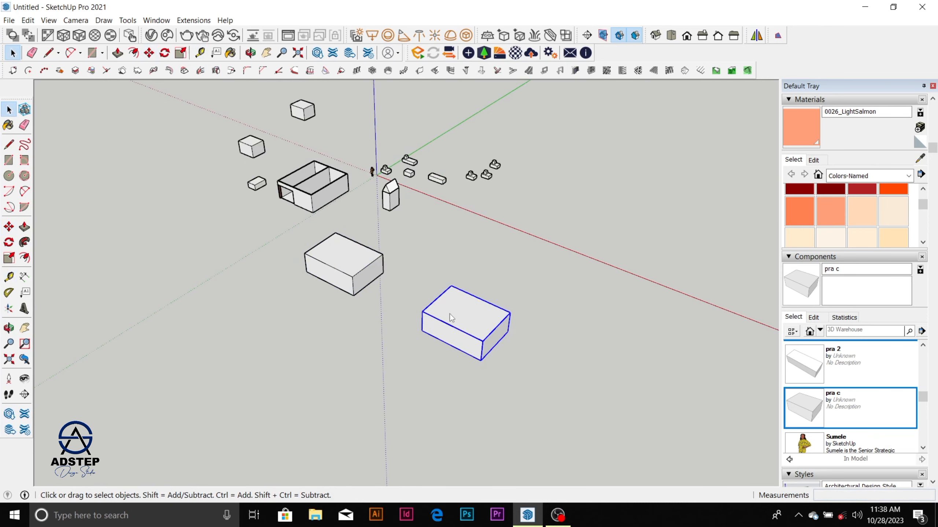
Step: Explode the copied box group and clear the selection
{"action": "right_click", "coordinate": [451, 318]}
{"action": "left_click", "coordinate": [499, 159]}
{"action": "left_click", "coordinate": [507, 295]}
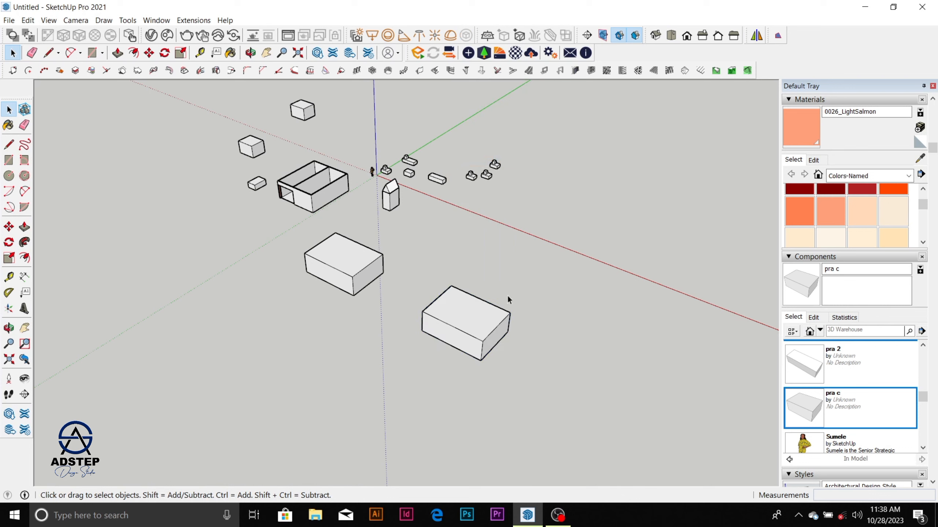
Step: Copy the exploded box's top face about 26500 mm away, onto the open area in front of the grouped box
{"action": "left_click", "coordinate": [484, 313]}
{"action": "key", "text": "m"}
{"action": "left_click", "coordinate": [483, 314]}
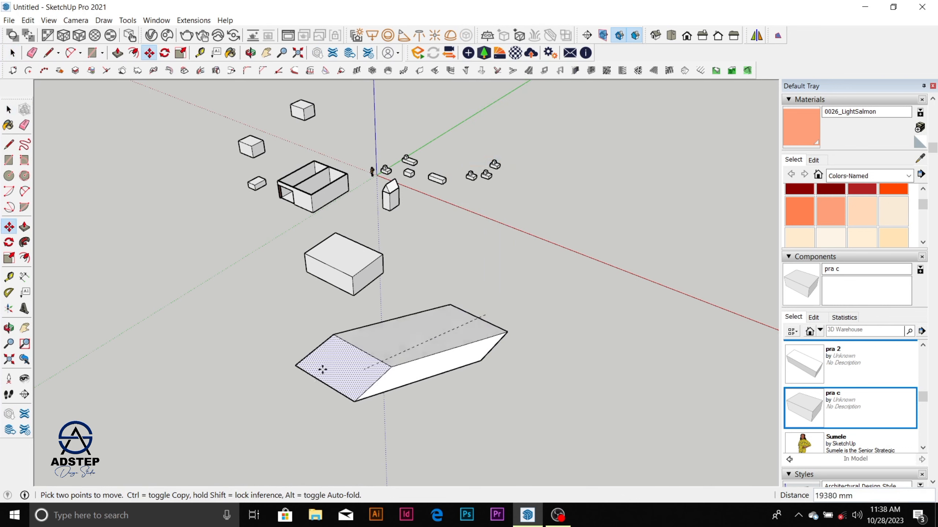
{"action": "key", "text": "ctrl"}
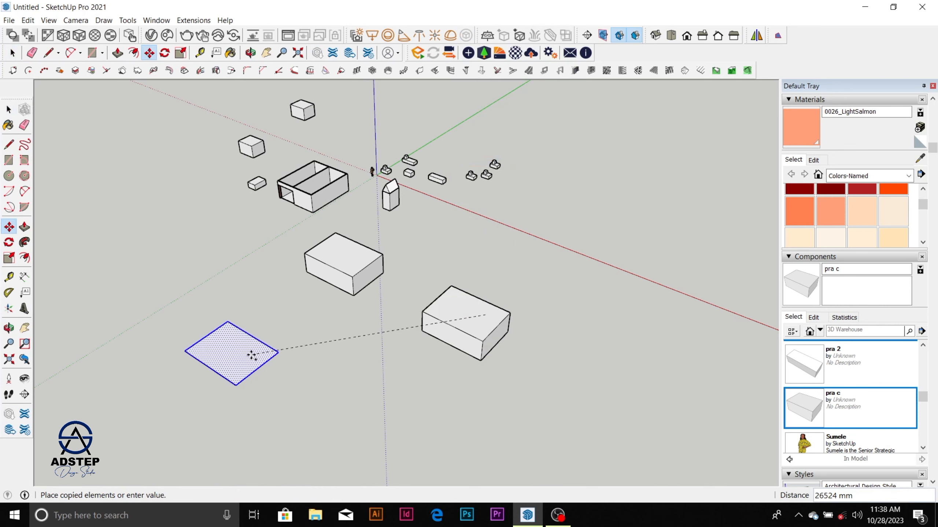
{"action": "left_click", "coordinate": [245, 356]}
{"action": "key", "text": "space"}
Step: Select the whole exploded box and delete it, keeping the copied face
{"action": "middle_click_drag", "start_coordinate": [436, 276], "coordinate": [476, 258]}
{"action": "left_click_drag", "start_coordinate": [471, 247], "coordinate": [640, 344]}
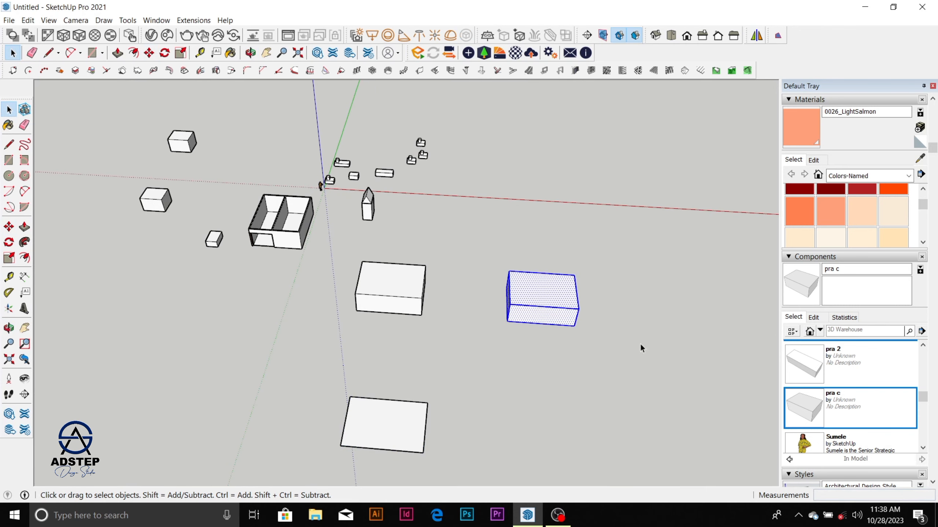
{"action": "key", "text": "Delete"}
Step: Offset the copied face's edges outward 450 mm to form an eave border
{"action": "middle_click_drag", "start_coordinate": [641, 346], "coordinate": [184, 340]}
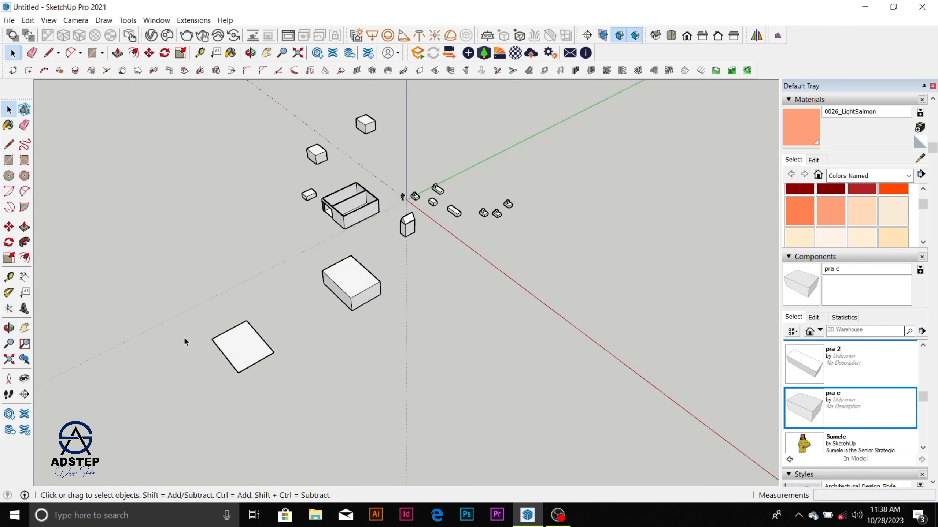
{"action": "scroll", "coordinate": [207, 351], "scroll_direction": "up", "scroll_amount": 2}
{"action": "left_click", "coordinate": [257, 349]}
{"action": "scroll", "coordinate": [261, 355], "scroll_direction": "up", "scroll_amount": 2}
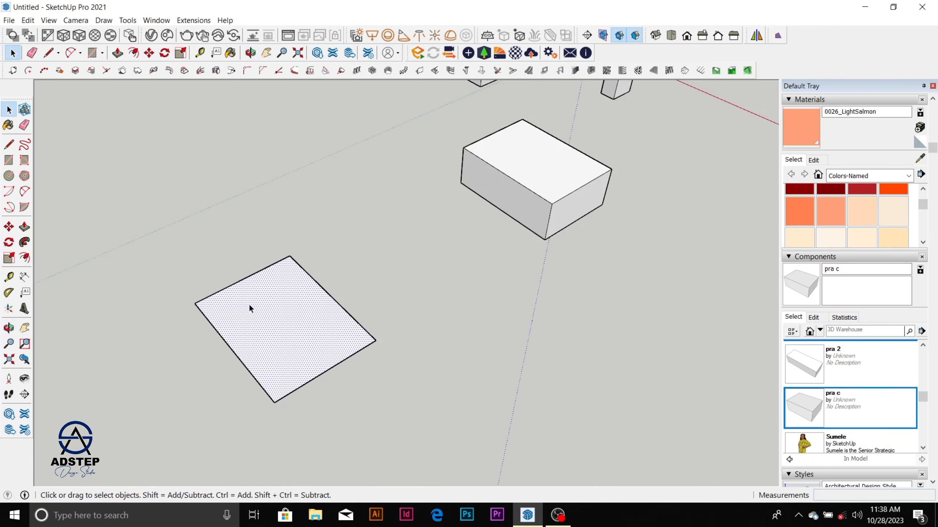
{"action": "left_click", "coordinate": [24, 258]}
{"action": "left_click", "coordinate": [236, 356]}
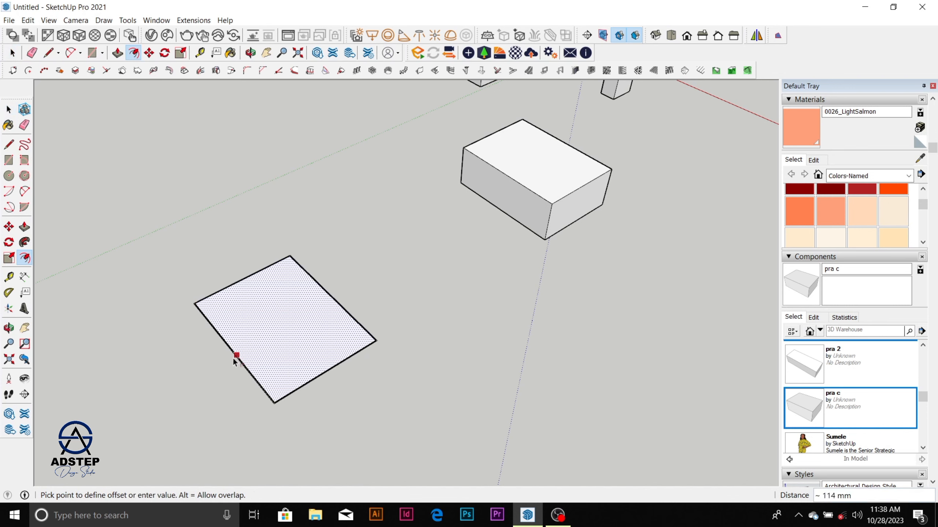
{"action": "type", "text": "45"}
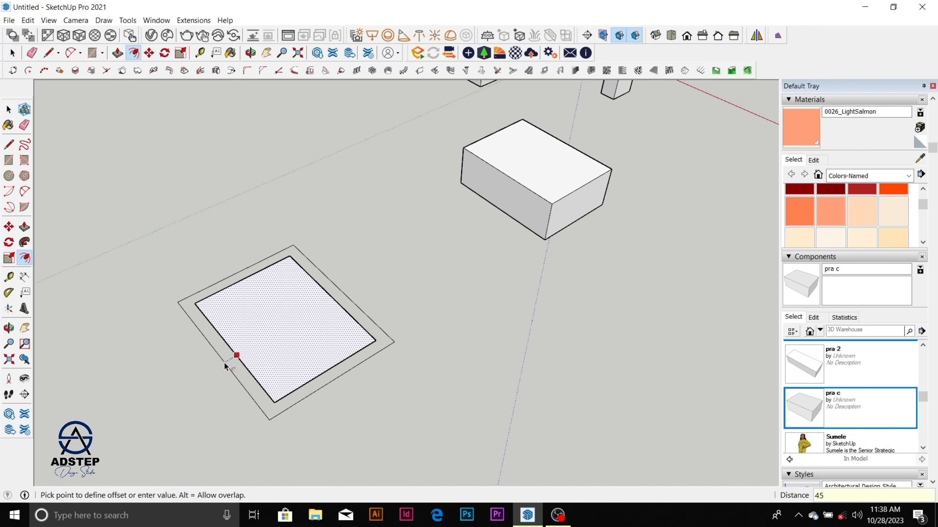
{"action": "type", "text": "0"}
{"action": "key", "text": "Return"}
{"action": "key", "text": "space"}
Step: Draw a vertical line at the midpoint of the outer rectangle's short edge and join its top to both corners, forming a triangular gable
{"action": "scroll", "coordinate": [295, 413], "scroll_direction": "up", "scroll_amount": 3}
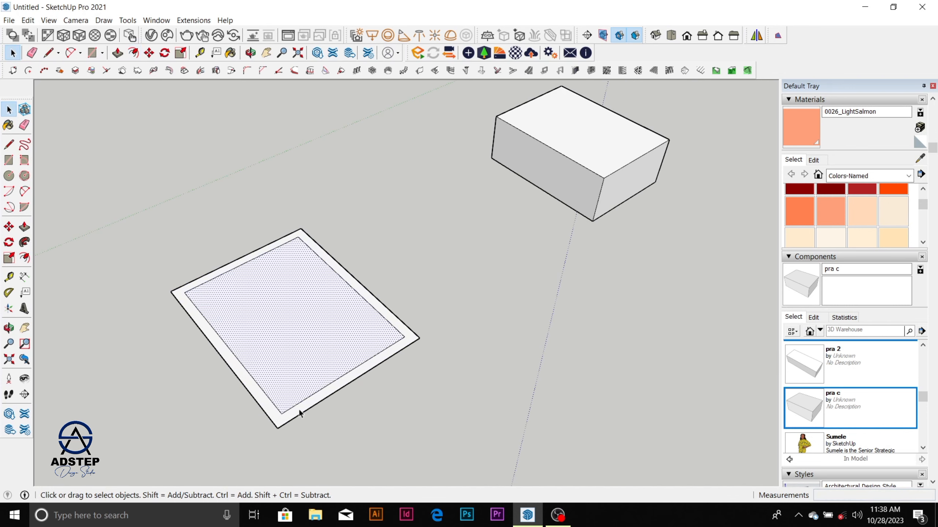
{"action": "middle_click_drag", "start_coordinate": [300, 412], "coordinate": [274, 389]}
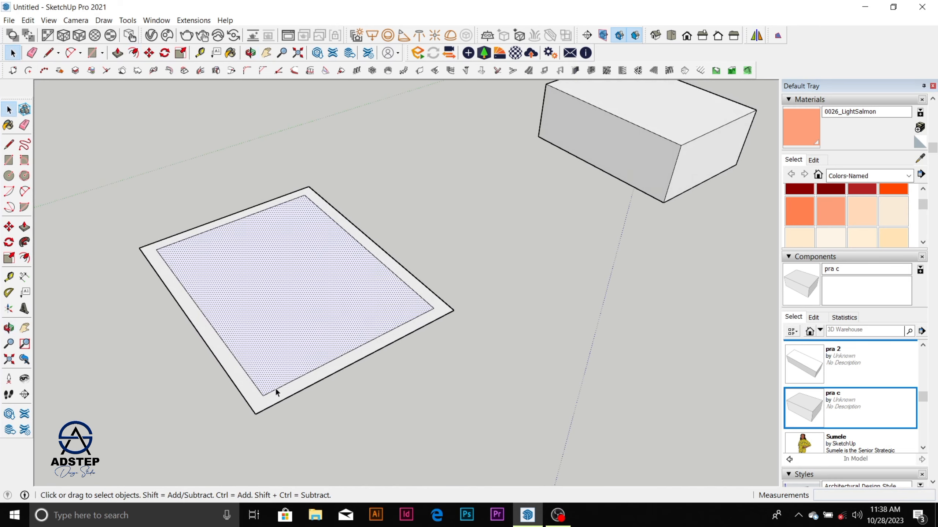
{"action": "scroll", "coordinate": [274, 392], "scroll_direction": "up", "scroll_amount": 2}
{"action": "key", "text": "l"}
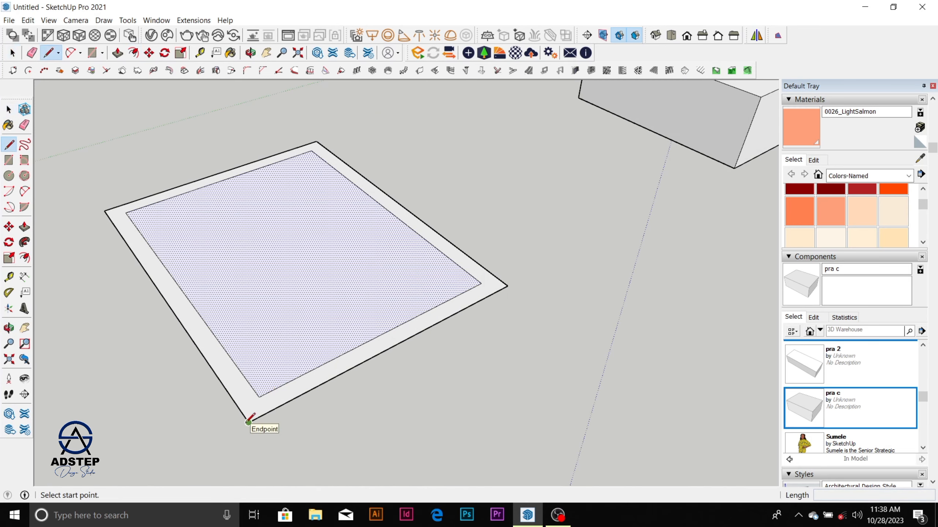
{"action": "left_click", "coordinate": [393, 347]}
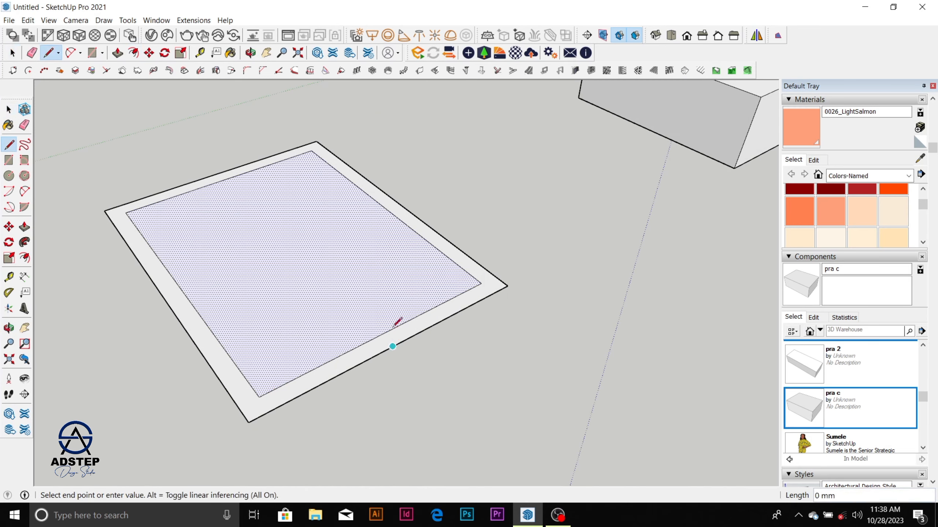
{"action": "left_click", "coordinate": [390, 246]}
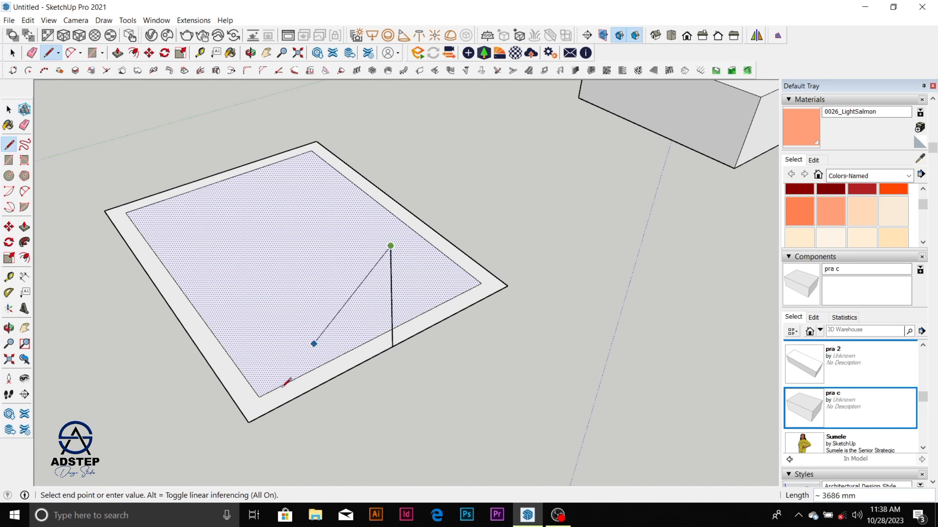
{"action": "left_click", "coordinate": [249, 423]}
{"action": "left_click", "coordinate": [391, 245]}
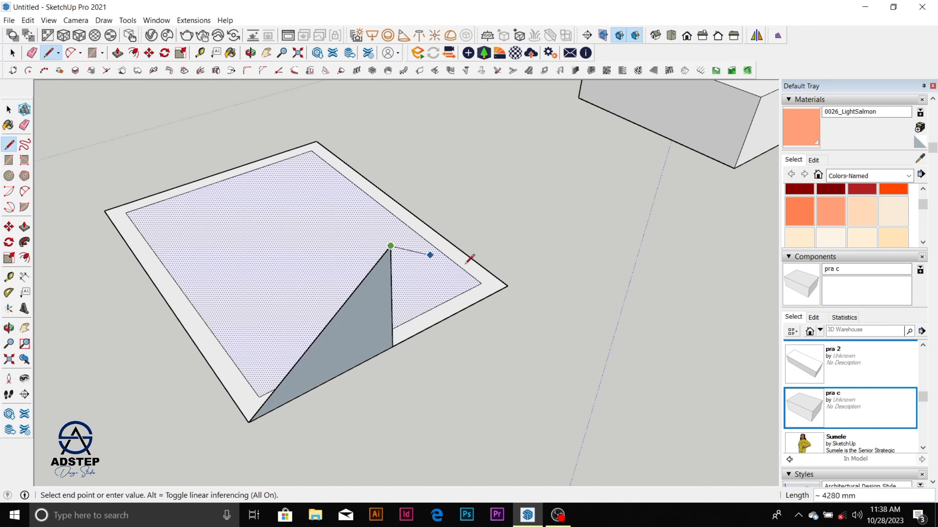
{"action": "left_click", "coordinate": [507, 286]}
Step: Erase the vertical centre line of the triangular gable
{"action": "mouse_move", "coordinate": [458, 276]}
{"action": "middle_mouse_down"}
{"action": "mouse_move", "coordinate": [594, 325]}
{"action": "mouse_move", "coordinate": [529, 297]}
{"action": "middle_mouse_up"}
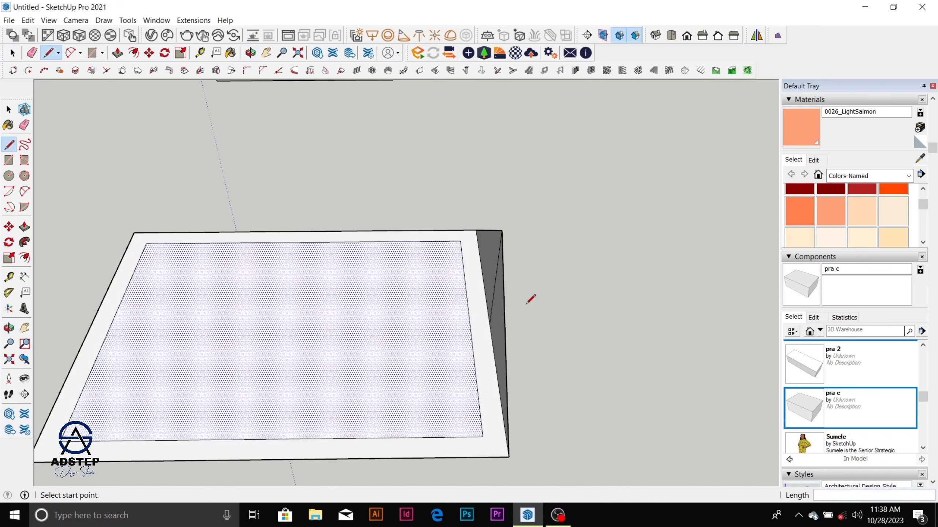
{"action": "key", "text": "e"}
{"action": "left_click", "coordinate": [497, 285]}
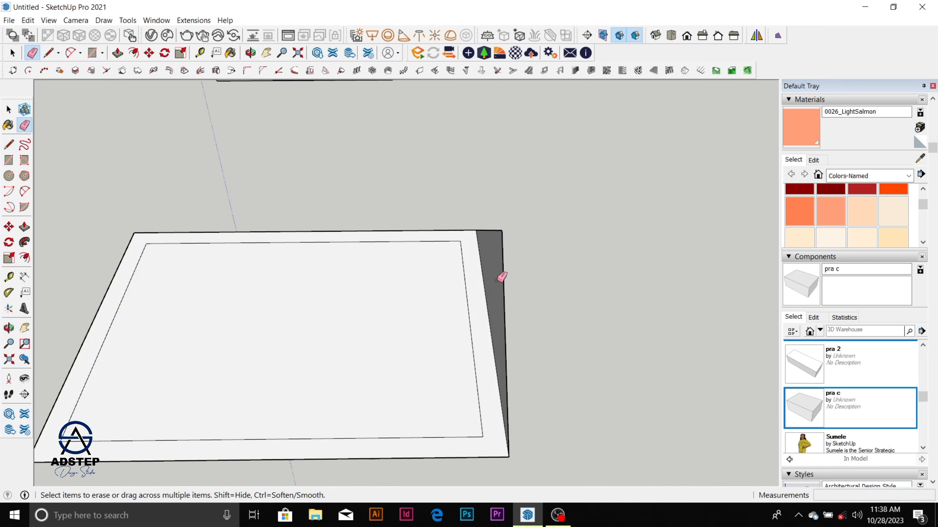
Step: Extrude the gable triangle along the full length of the base, to the opposite outer corner, as a pitched roof
{"action": "key", "text": "space"}
{"action": "left_click", "coordinate": [496, 285]}
{"action": "key", "text": "p"}
{"action": "left_click", "coordinate": [496, 281]}
{"action": "scroll", "coordinate": [496, 281], "scroll_direction": "down", "scroll_amount": 2}
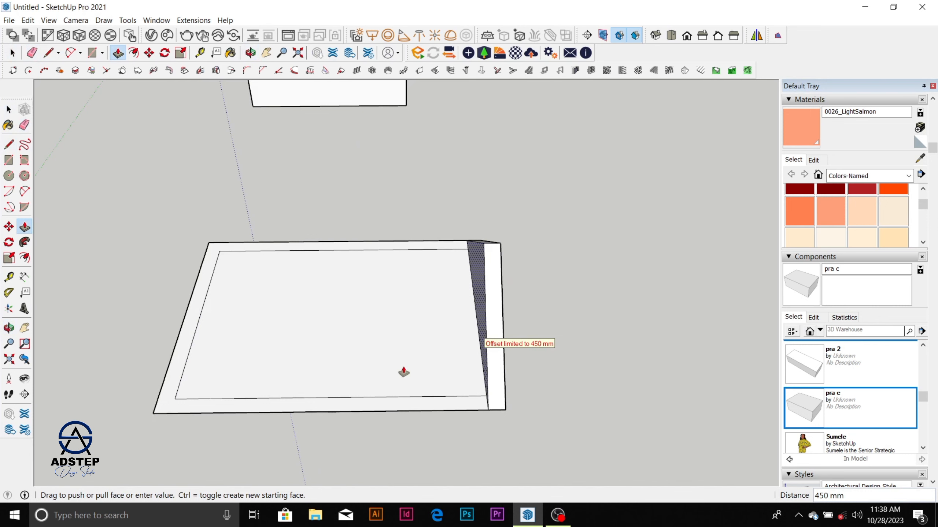
{"action": "left_click", "coordinate": [157, 417]}
{"action": "scroll", "coordinate": [354, 352], "scroll_direction": "down", "scroll_amount": 3}
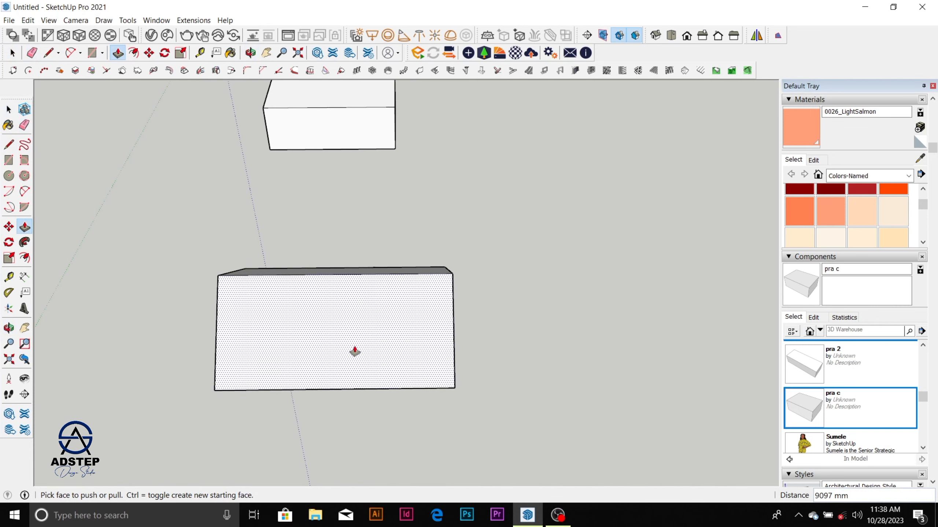
{"action": "middle_click_drag", "start_coordinate": [354, 352], "coordinate": [37, 320]}
{"action": "scroll", "coordinate": [345, 307], "scroll_direction": "up", "scroll_amount": 1}
{"action": "scroll", "coordinate": [350, 303], "scroll_direction": "up", "scroll_amount": 1}
{"action": "left_click", "coordinate": [358, 300]}
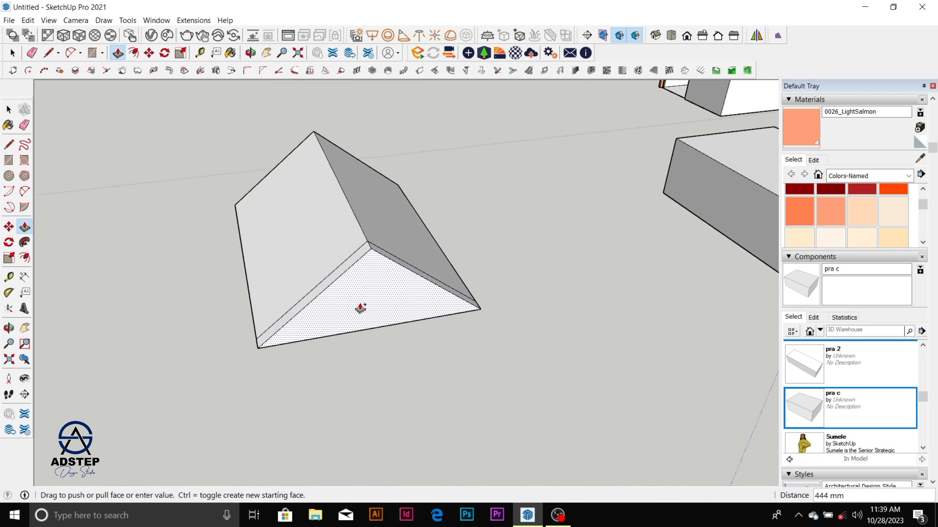
{"action": "type", "text": "450"}
{"action": "scroll", "coordinate": [425, 348], "scroll_direction": "down", "scroll_amount": 1}
{"action": "key", "text": "Escape"}
{"action": "left_click", "coordinate": [364, 303]}
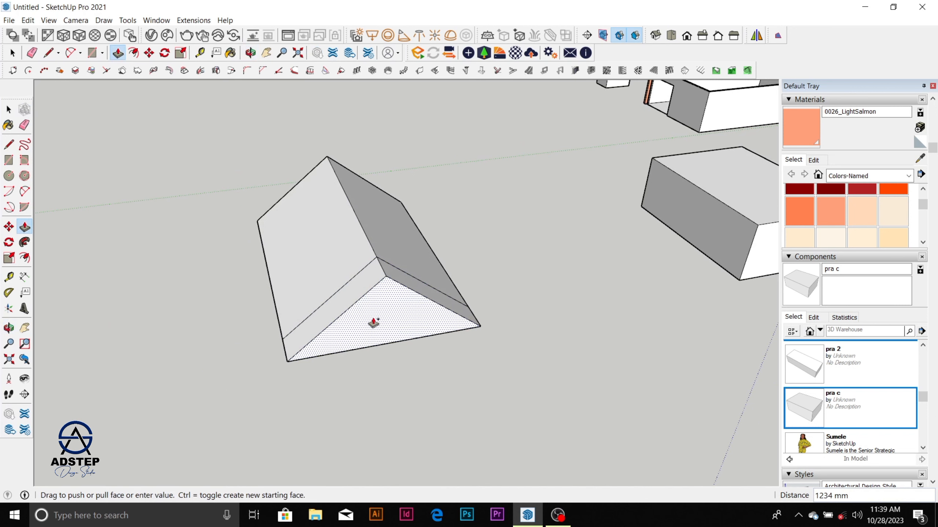
{"action": "key", "text": "Escape"}
{"action": "key", "text": "space"}
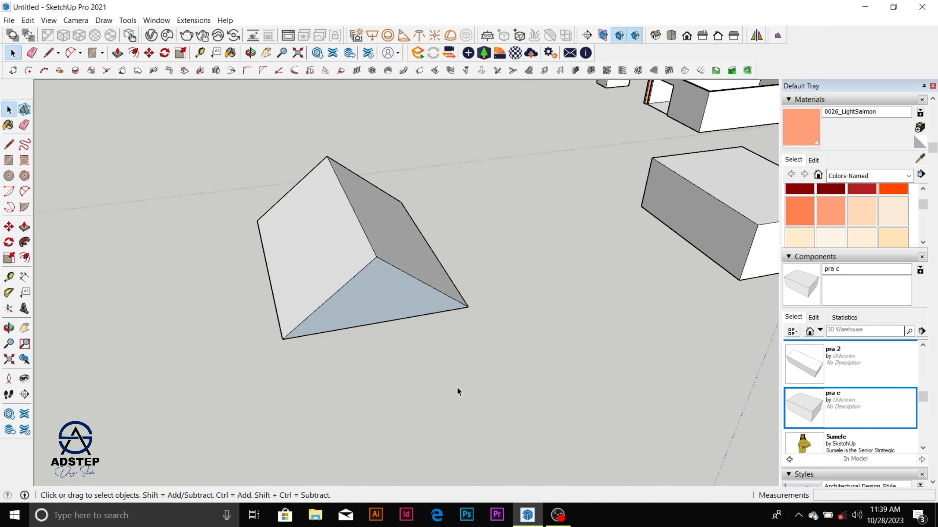
Step: Pull the roof's gable end face outward 450 mm
{"action": "key", "text": "p"}
{"action": "left_click", "coordinate": [394, 305]}
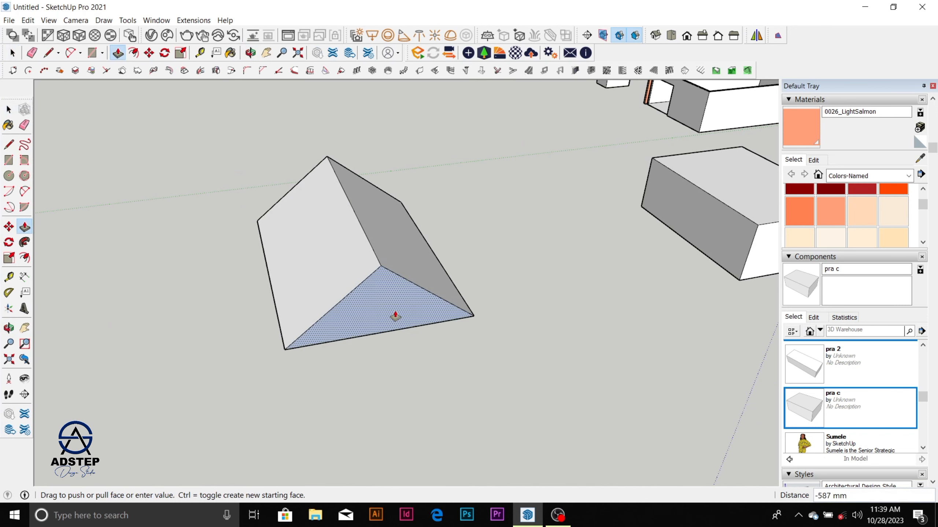
{"action": "type", "text": "450"}
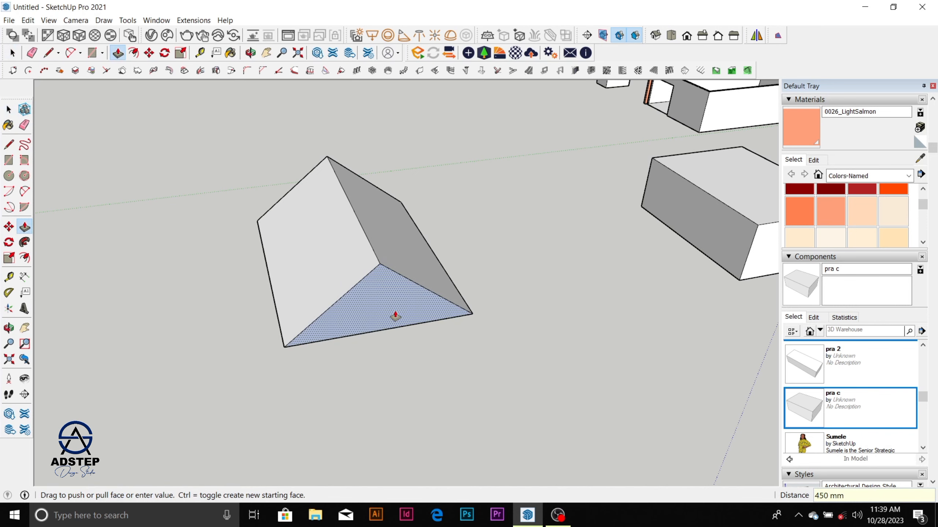
Step: Pull the roof's opposite gable end face outward 450 mm
{"action": "middle_click_drag", "start_coordinate": [408, 294], "coordinate": [415, 206]}
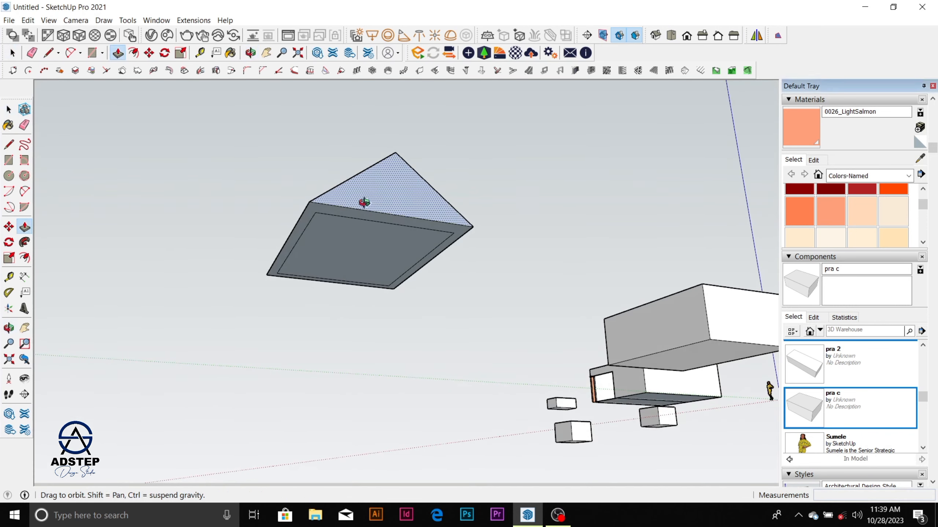
{"action": "middle_click_drag", "start_coordinate": [366, 203], "coordinate": [471, 254]}
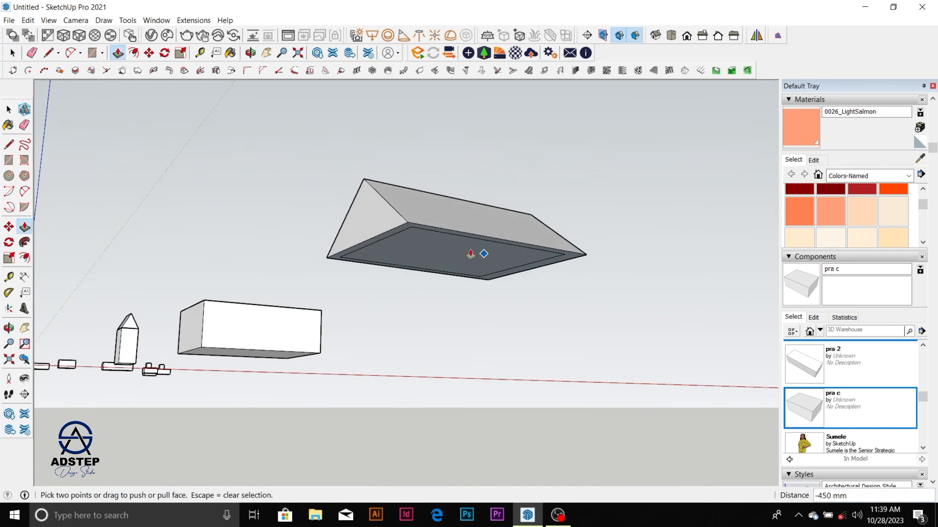
{"action": "key", "text": "space"}
{"action": "left_click", "coordinate": [377, 219]}
{"action": "key", "text": "p"}
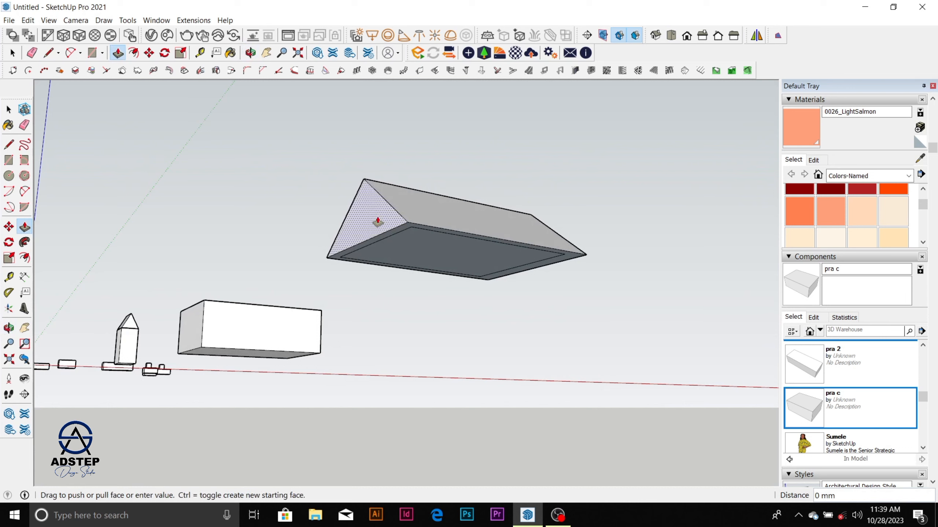
{"action": "left_click_drag", "start_coordinate": [378, 218], "coordinate": [371, 222]}
{"action": "type", "text": "45"}
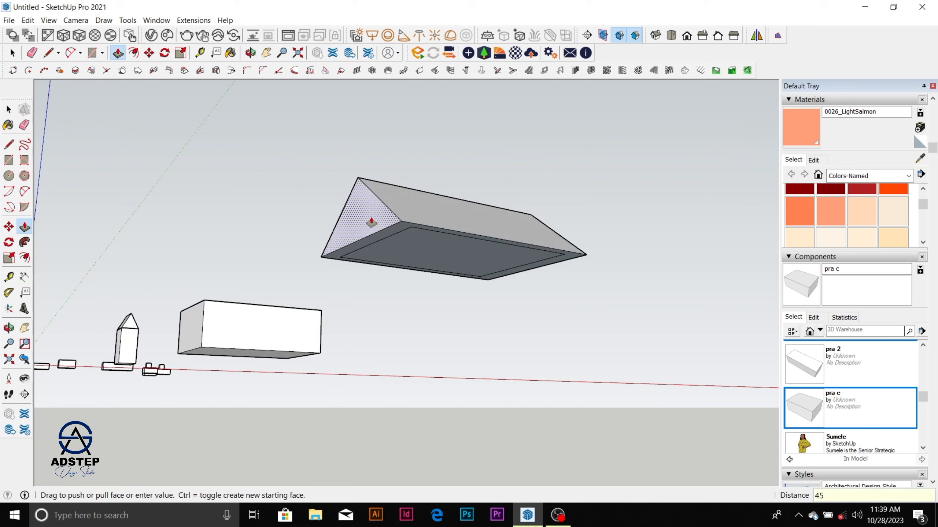
{"action": "type", "text": "0"}
{"action": "key", "text": "Return"}
{"action": "middle_click_drag", "start_coordinate": [388, 226], "coordinate": [318, 215]}
Step: Select all of the roof's faces and edges and make them a group
{"action": "key", "text": "space"}
{"action": "left_click", "coordinate": [416, 180]}
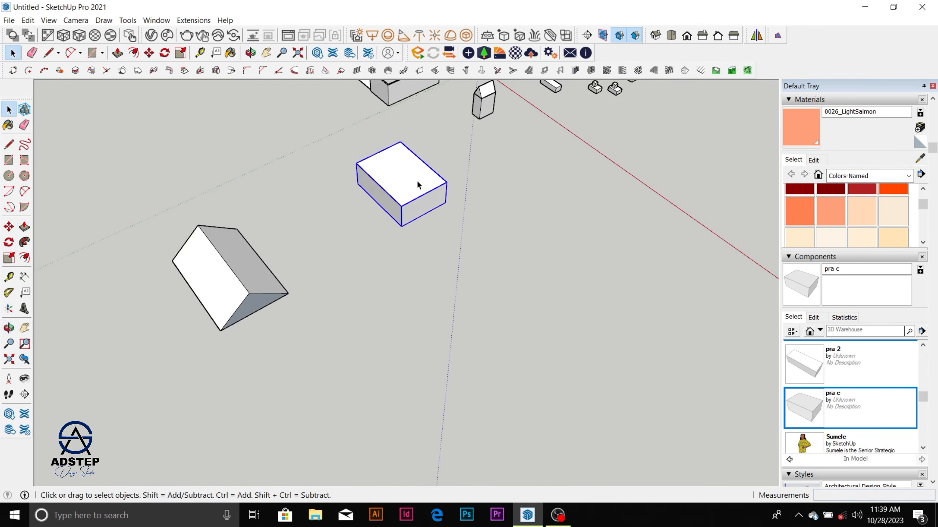
{"action": "middle_click_drag", "start_coordinate": [417, 180], "coordinate": [255, 269]}
{"action": "scroll", "coordinate": [255, 270], "scroll_direction": "up", "scroll_amount": 2}
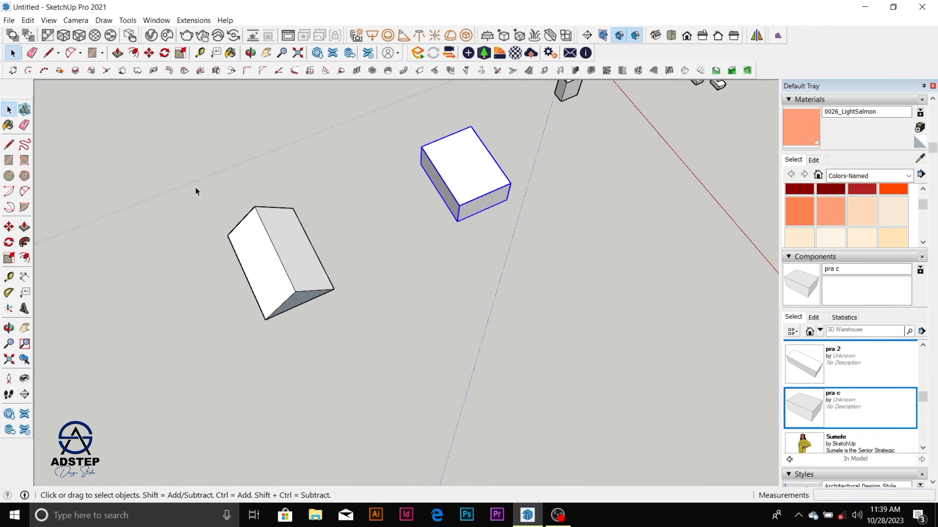
{"action": "left_click_drag", "start_coordinate": [194, 173], "coordinate": [371, 364]}
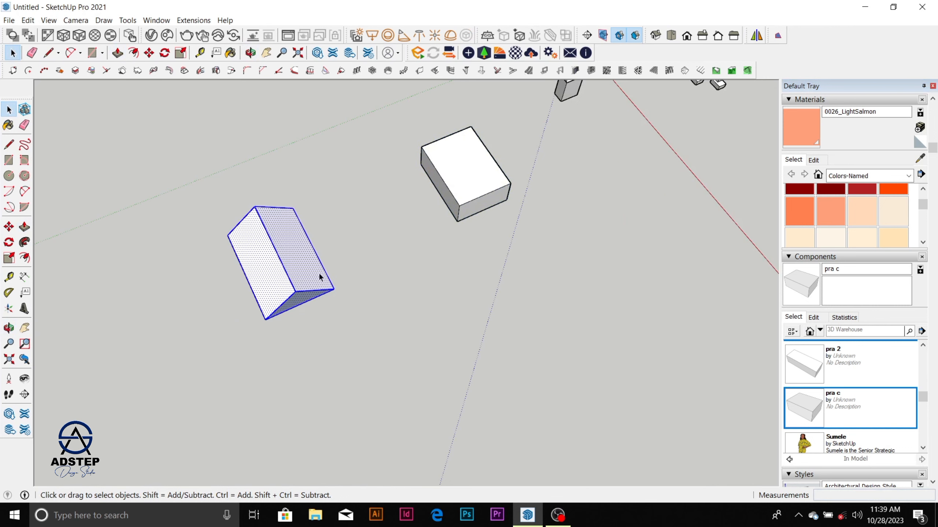
{"action": "right_click", "coordinate": [304, 261]}
{"action": "left_click", "coordinate": [373, 354]}
Step: Move the roof group by the corner of its inner underside rectangle onto the matching top corner of the box
{"action": "middle_click_drag", "start_coordinate": [373, 350], "coordinate": [273, 122]}
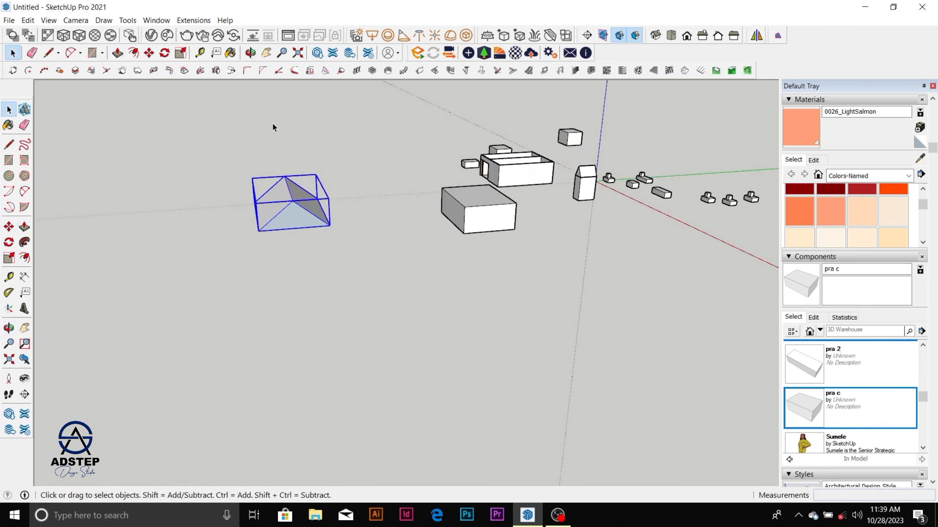
{"action": "scroll", "coordinate": [281, 208], "scroll_direction": "up", "scroll_amount": 6}
{"action": "scroll", "coordinate": [281, 210], "scroll_direction": "down", "scroll_amount": 3}
{"action": "middle_click_drag", "start_coordinate": [280, 210], "coordinate": [290, 230]}
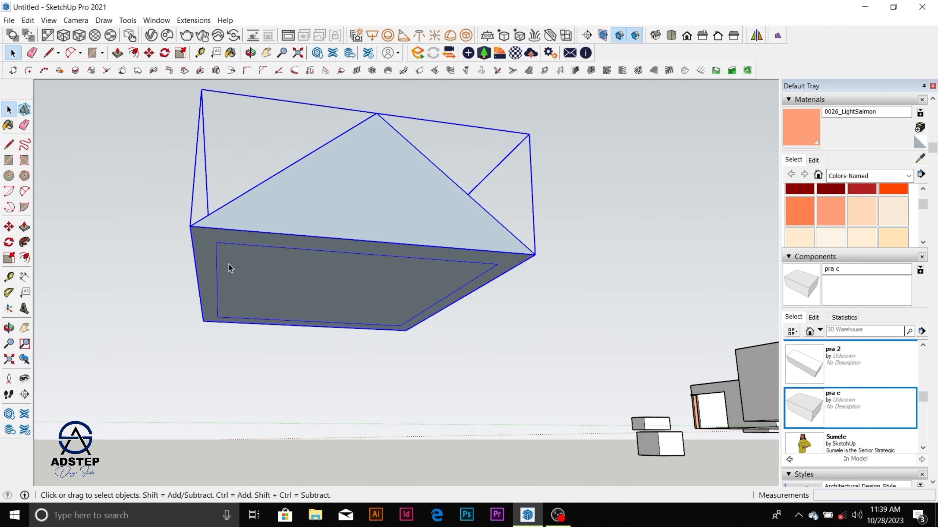
{"action": "key", "text": "m"}
{"action": "left_click", "coordinate": [216, 243]}
{"action": "scroll", "coordinate": [185, 274], "scroll_direction": "down", "scroll_amount": 3}
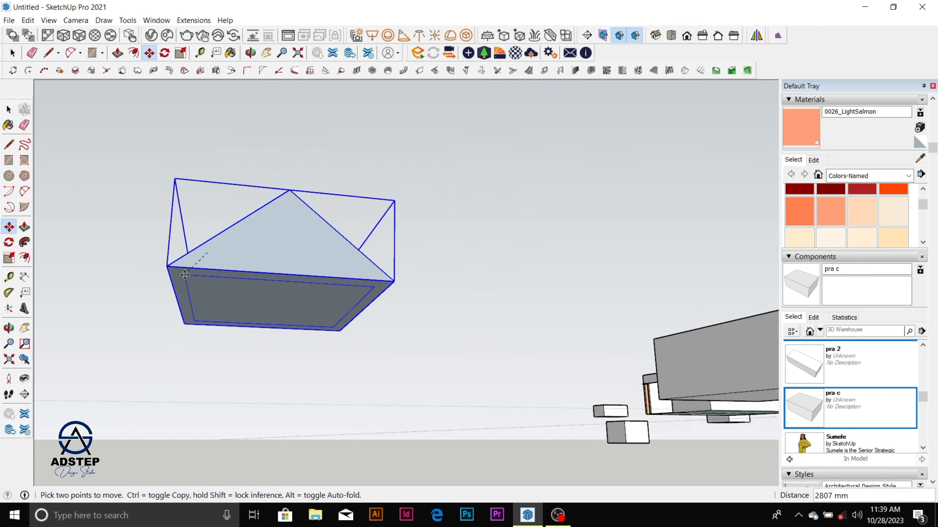
{"action": "scroll", "coordinate": [192, 275], "scroll_direction": "down", "scroll_amount": 4}
{"action": "middle_click_drag", "start_coordinate": [562, 292], "coordinate": [258, 391]}
{"action": "scroll", "coordinate": [524, 335], "scroll_direction": "up", "scroll_amount": 3}
{"action": "scroll", "coordinate": [480, 244], "scroll_direction": "up", "scroll_amount": 5}
{"action": "left_click", "coordinate": [465, 215]}
{"action": "scroll", "coordinate": [484, 260], "scroll_direction": "down", "scroll_amount": 2}
{"action": "scroll", "coordinate": [325, 325], "scroll_direction": "down", "scroll_amount": 4}
{"action": "middle_click_drag", "start_coordinate": [329, 333], "coordinate": [770, 398]}
{"action": "scroll", "coordinate": [515, 358], "scroll_direction": "up", "scroll_amount": 2}
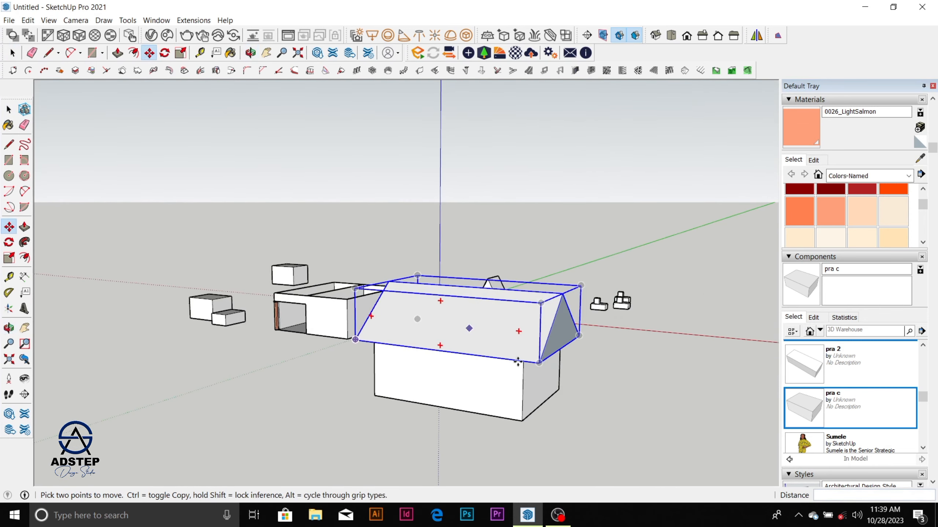
{"action": "middle_click_drag", "start_coordinate": [518, 362], "coordinate": [478, 360]}
{"action": "key", "text": "space"}
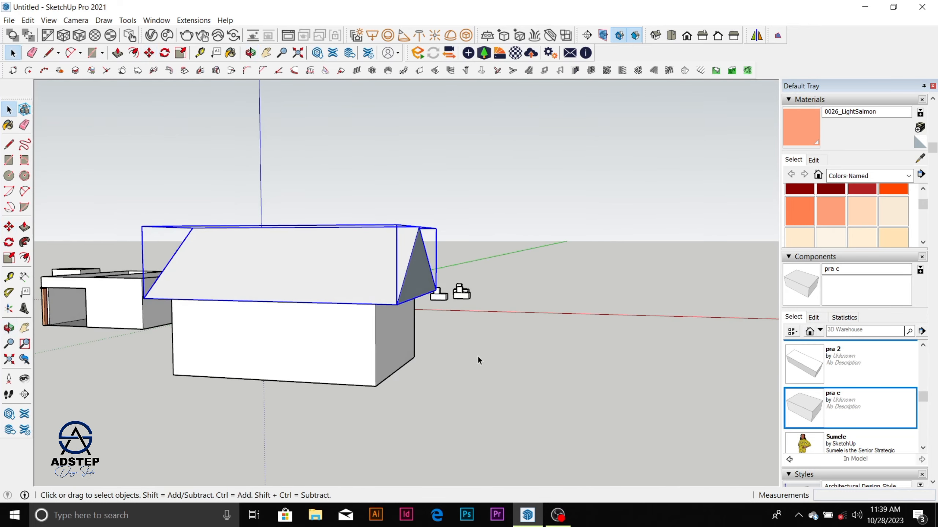
{"action": "left_click", "coordinate": [478, 356]}
Step: Examine the roofed house from several sides, checking how the roof sits on the box and overhangs it
{"action": "middle_click_drag", "start_coordinate": [387, 349], "coordinate": [130, 370]}
{"action": "scroll", "coordinate": [415, 347], "scroll_direction": "down", "scroll_amount": 2}
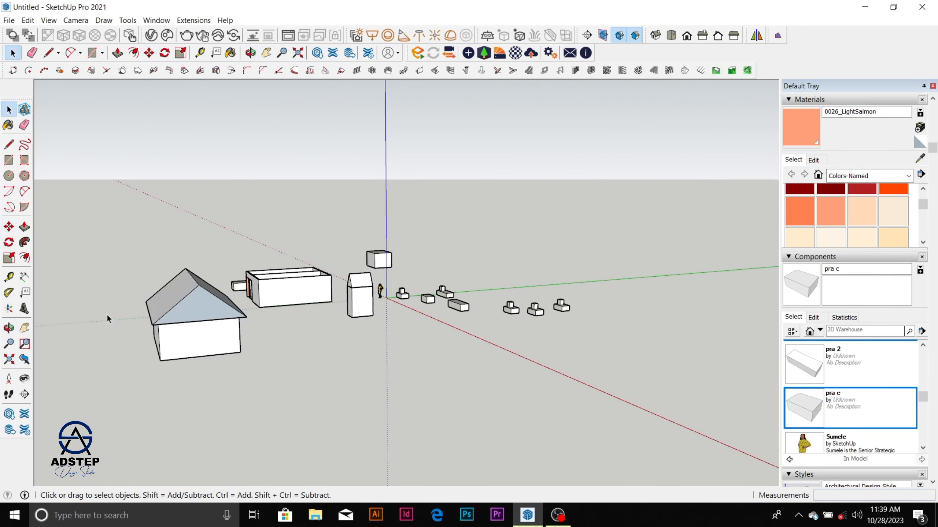
{"action": "scroll", "coordinate": [184, 309], "scroll_direction": "up", "scroll_amount": 2}
{"action": "middle_click_drag", "start_coordinate": [185, 309], "coordinate": [314, 279]}
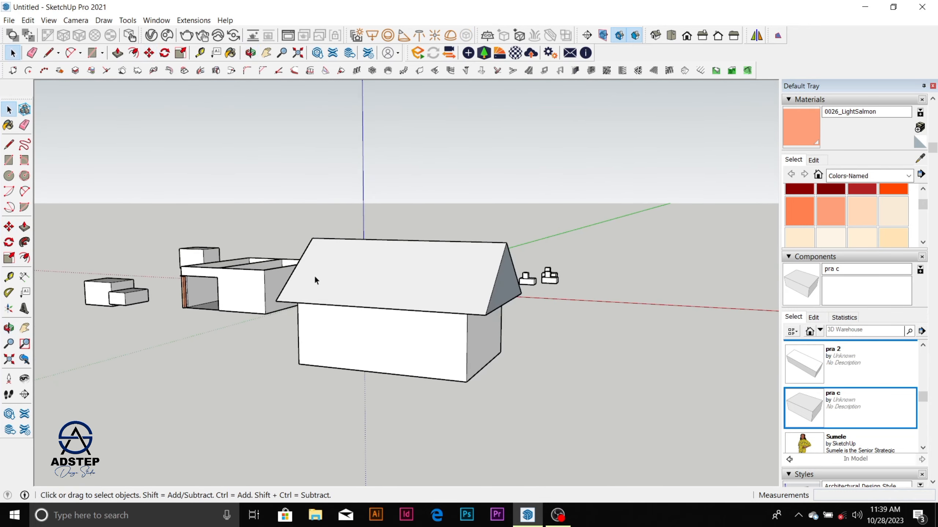
{"action": "scroll", "coordinate": [315, 278], "scroll_direction": "down", "scroll_amount": 2}
{"action": "scroll", "coordinate": [385, 292], "scroll_direction": "up", "scroll_amount": 4}
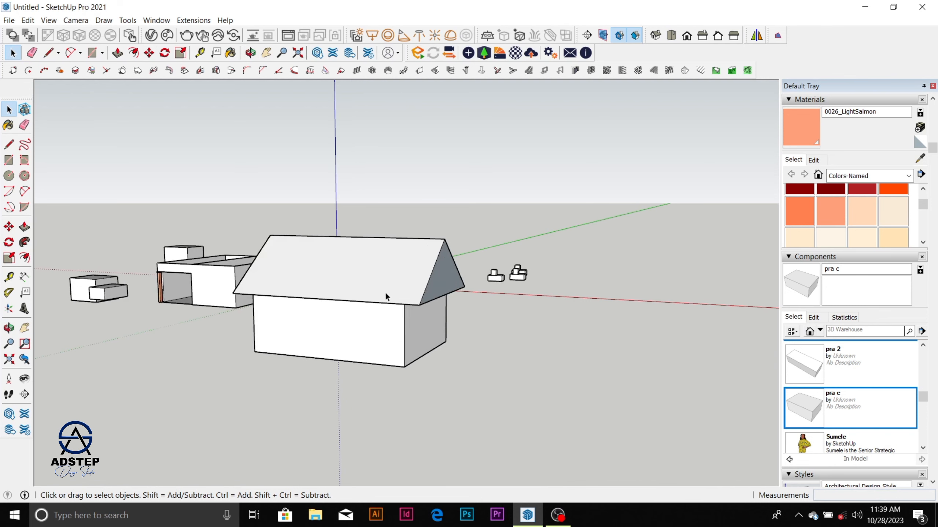
{"action": "scroll", "coordinate": [403, 285], "scroll_direction": "down", "scroll_amount": 1}
{"action": "middle_click_drag", "start_coordinate": [403, 284], "coordinate": [189, 296]}
{"action": "scroll", "coordinate": [282, 299], "scroll_direction": "up", "scroll_amount": 2}
{"action": "scroll", "coordinate": [282, 299], "scroll_direction": "down", "scroll_amount": 4}
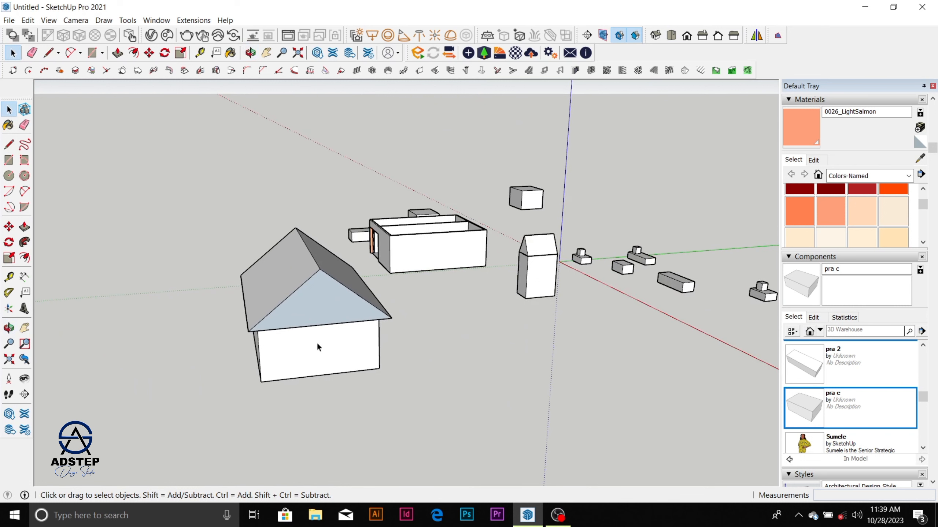
{"action": "scroll", "coordinate": [306, 334], "scroll_direction": "down", "scroll_amount": 2}
{"action": "middle_click_drag", "start_coordinate": [307, 334], "coordinate": [229, 319]}
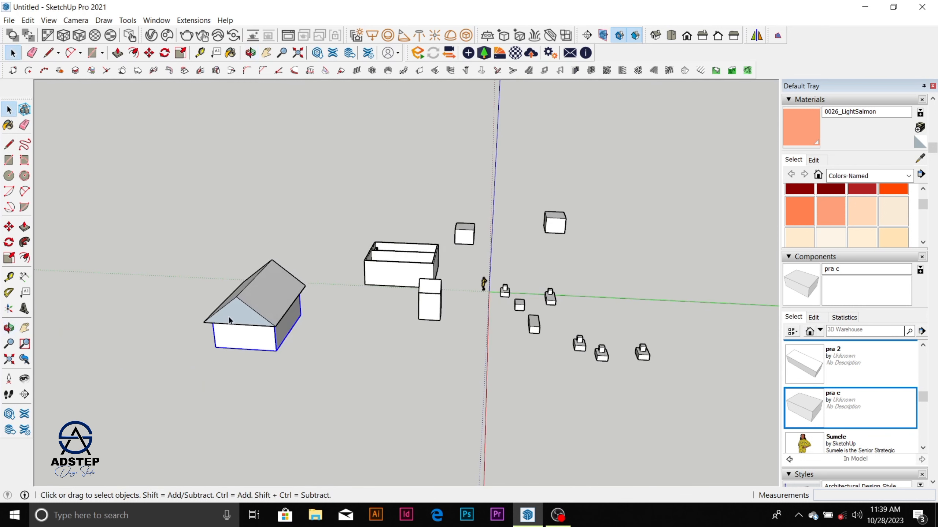
Step: Select the roof group and the box together and combine them into one house group
{"action": "left_click", "coordinate": [235, 314]}
{"action": "scroll", "coordinate": [245, 333], "scroll_direction": "down", "scroll_amount": 1}
{"action": "scroll", "coordinate": [246, 334], "scroll_direction": "down", "scroll_amount": 3}
{"action": "left_click", "coordinate": [280, 332]}
{"action": "scroll", "coordinate": [281, 330], "scroll_direction": "up", "scroll_amount": 2}
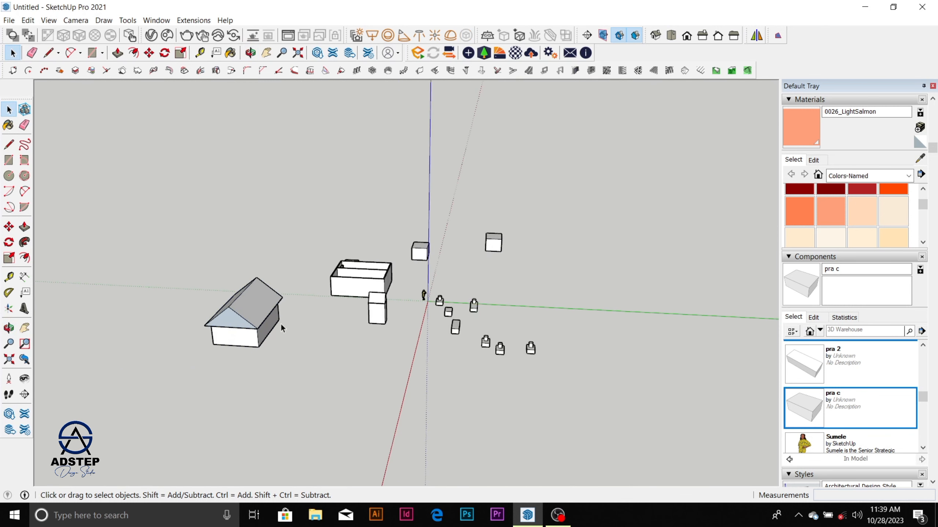
{"action": "left_click_drag", "start_coordinate": [158, 235], "coordinate": [297, 377]}
{"action": "right_click", "coordinate": [250, 333]}
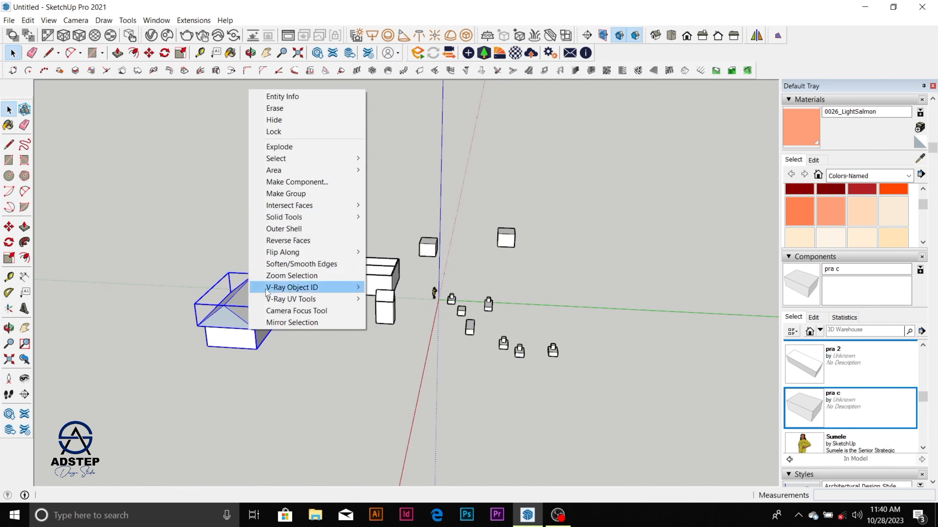
{"action": "left_click", "coordinate": [309, 190]}
{"action": "left_click", "coordinate": [312, 346]}
Step: Copy the house group along the green axis, about 40 m away from the original and the other models
{"action": "left_click", "coordinate": [260, 332]}
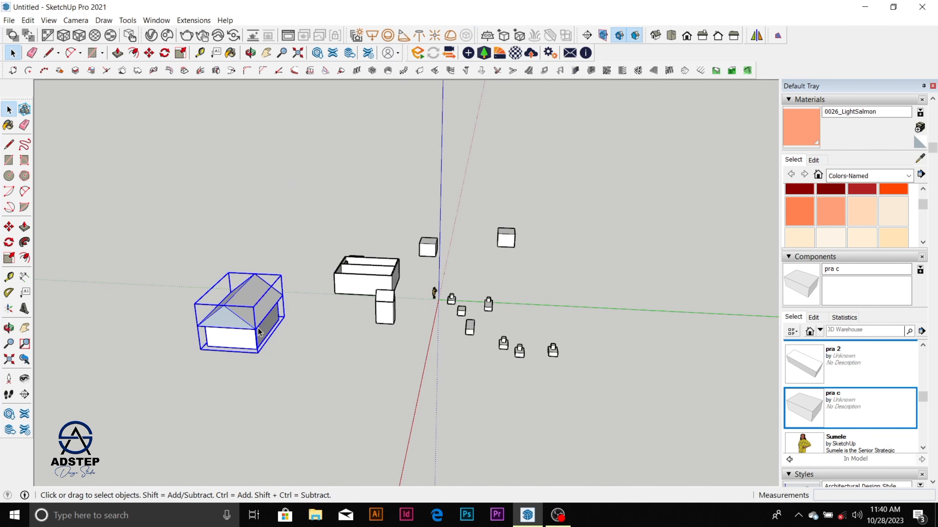
{"action": "key", "text": "m"}
{"action": "left_click", "coordinate": [260, 350]}
{"action": "key", "text": "ctrl"}
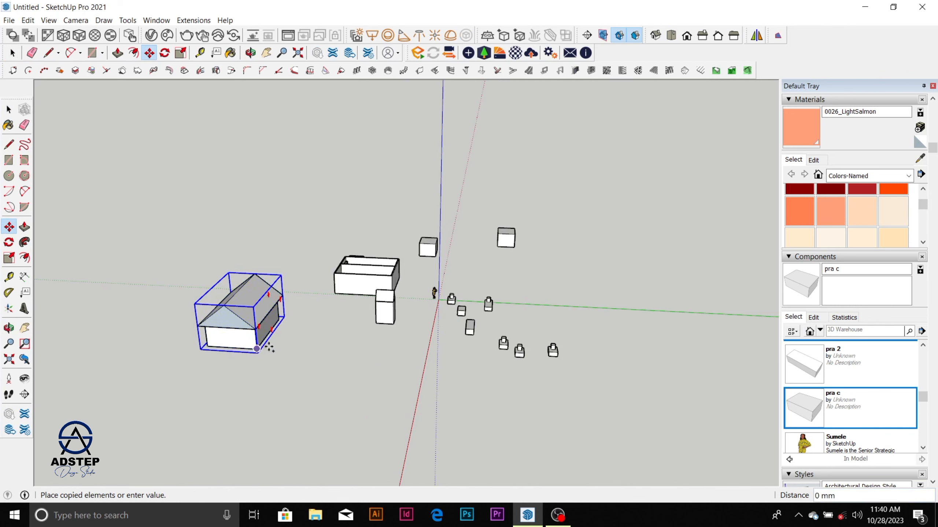
{"action": "scroll", "coordinate": [403, 331], "scroll_direction": "down", "scroll_amount": 3}
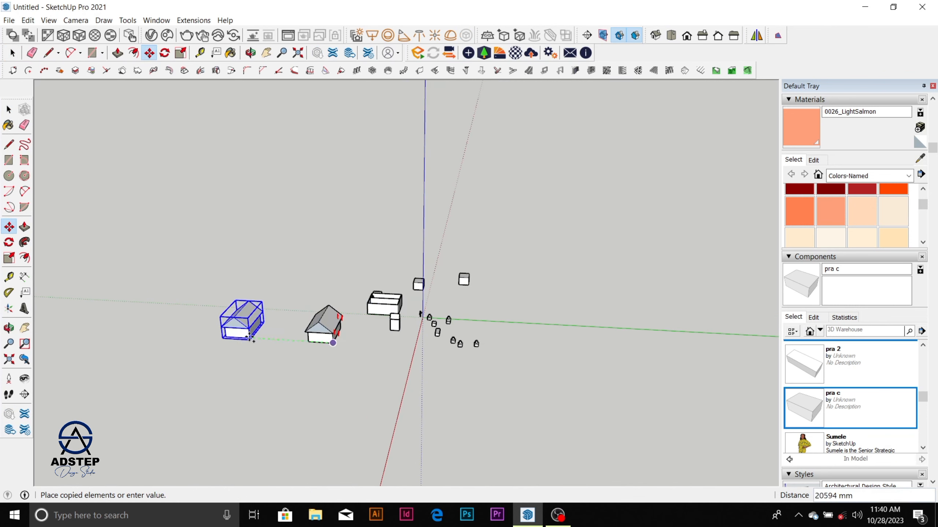
{"action": "left_click", "coordinate": [172, 334]}
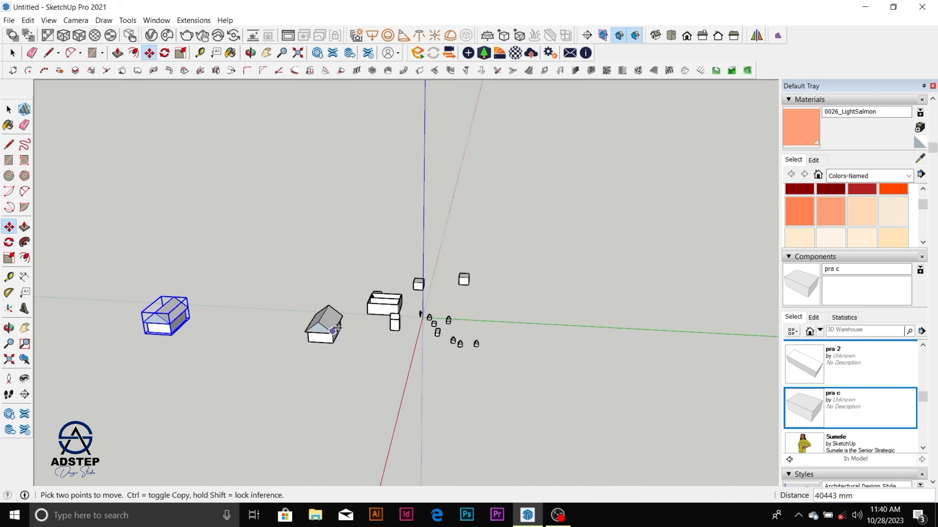
{"action": "scroll", "coordinate": [122, 314], "scroll_direction": "up", "scroll_amount": 6}
{"action": "scroll", "coordinate": [195, 333], "scroll_direction": "up", "scroll_amount": 2}
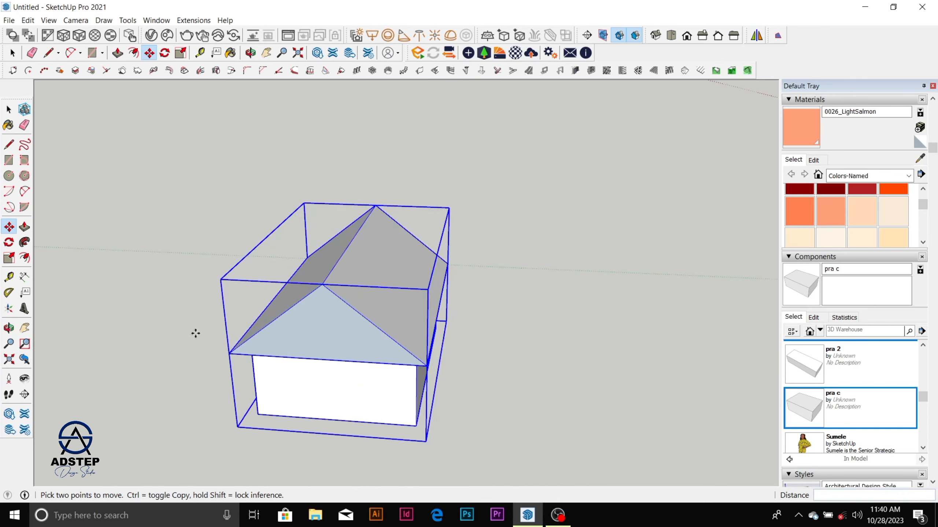
Step: Examine the copied house group's roof, walls and bounding box from several angles
{"action": "key", "text": "space"}
{"action": "scroll", "coordinate": [267, 249], "scroll_direction": "down", "scroll_amount": 4}
{"action": "middle_click_drag", "start_coordinate": [267, 249], "coordinate": [311, 316]}
{"action": "scroll", "coordinate": [311, 315], "scroll_direction": "up", "scroll_amount": 2}
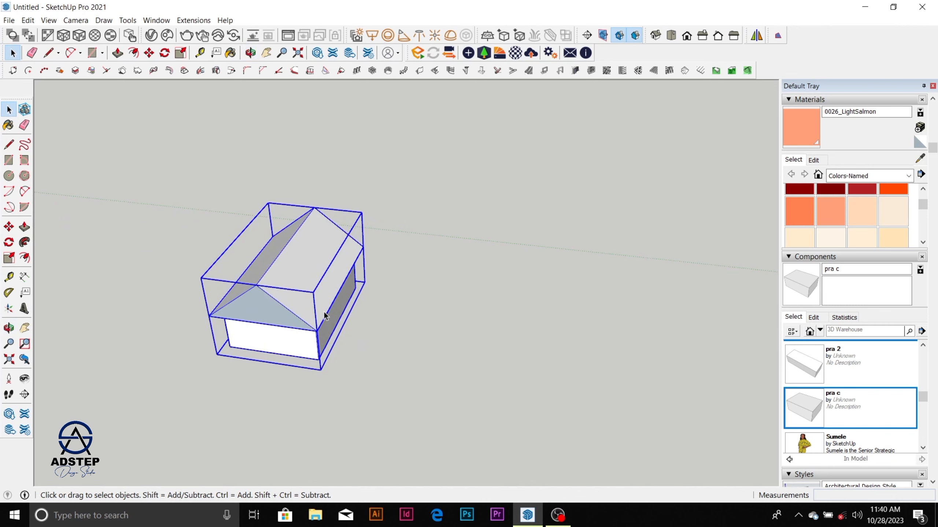
{"action": "scroll", "coordinate": [324, 312], "scroll_direction": "up", "scroll_amount": 2}
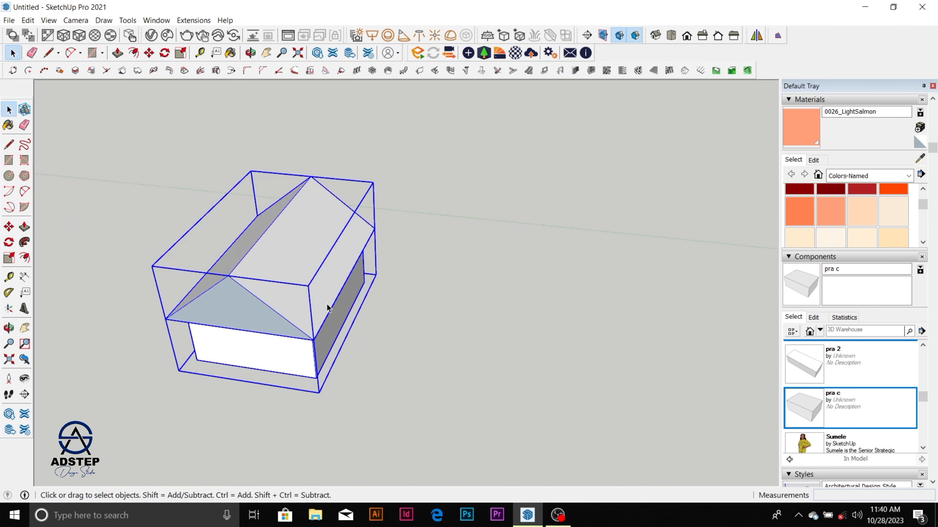
{"action": "scroll", "coordinate": [283, 298], "scroll_direction": "down", "scroll_amount": 1}
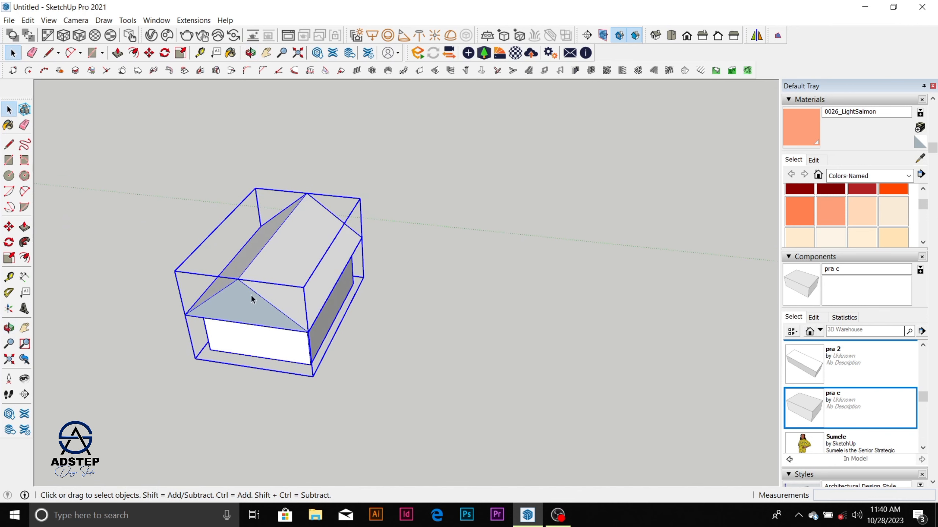
{"action": "scroll", "coordinate": [249, 294], "scroll_direction": "down", "scroll_amount": 1}
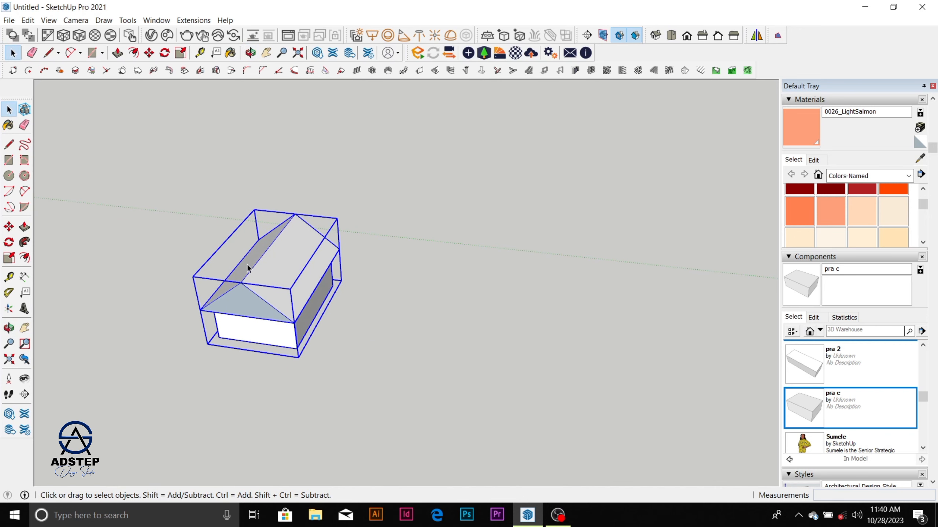
{"action": "scroll", "coordinate": [292, 269], "scroll_direction": "up", "scroll_amount": 3}
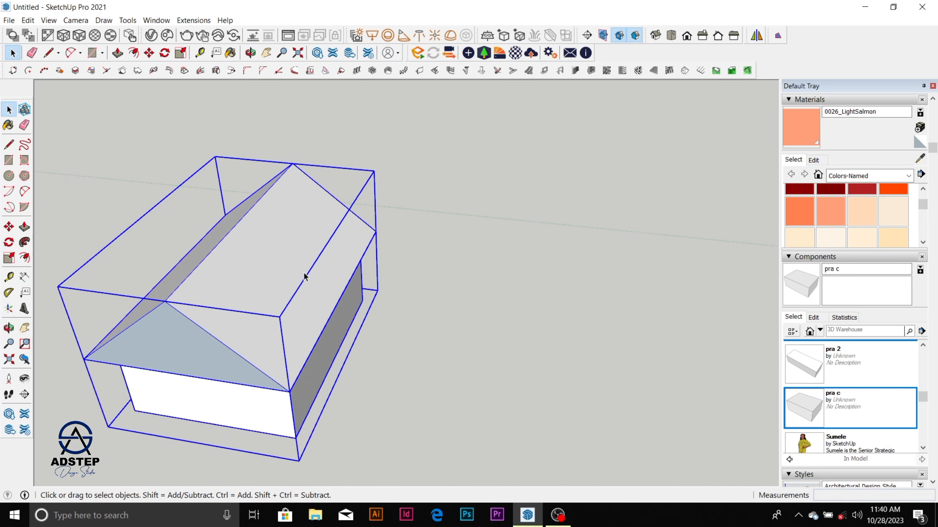
{"action": "scroll", "coordinate": [304, 273], "scroll_direction": "down", "scroll_amount": 1}
{"action": "scroll", "coordinate": [305, 276], "scroll_direction": "down", "scroll_amount": 1}
{"action": "middle_click_drag", "start_coordinate": [278, 303], "coordinate": [395, 294]}
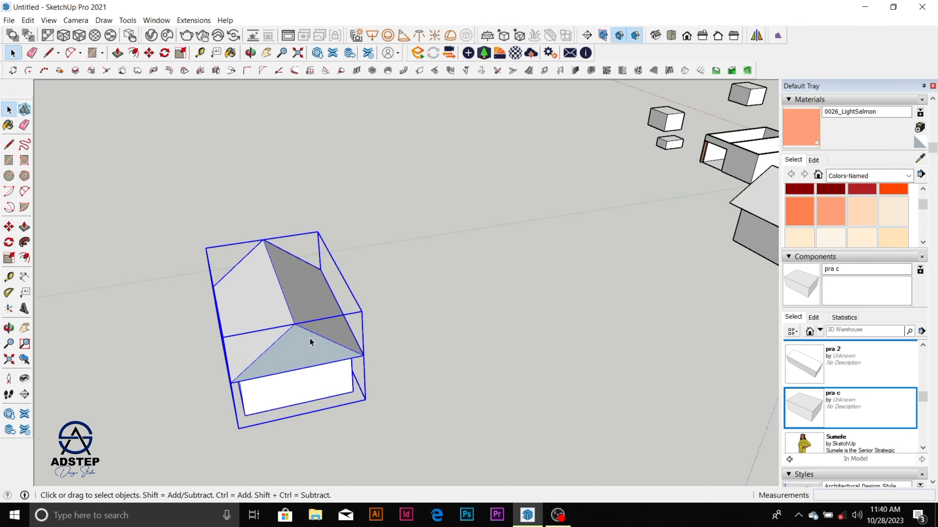
Step: Mirror the copied house group along the green axis with the Scale tool, using a factor of -1
{"action": "key", "text": "s"}
{"action": "scroll", "coordinate": [279, 342], "scroll_direction": "down", "scroll_amount": 3}
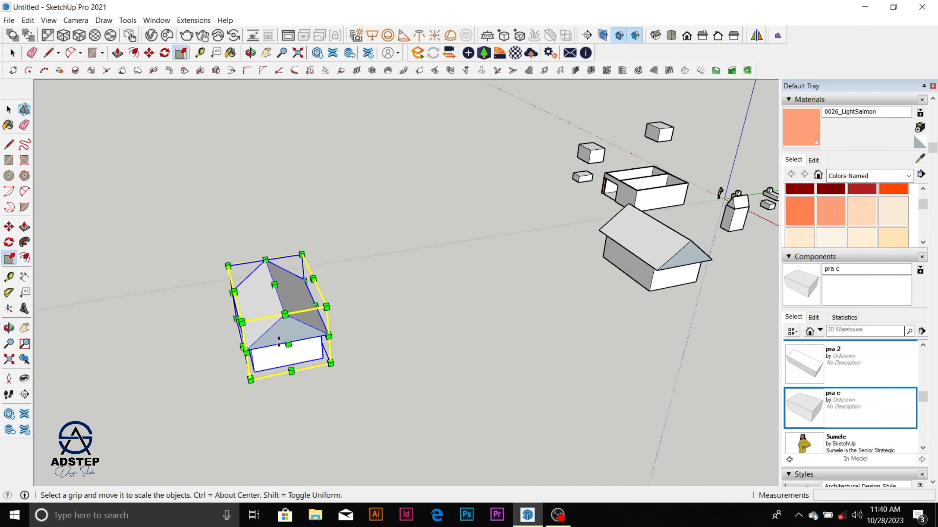
{"action": "middle_click_drag", "start_coordinate": [279, 342], "coordinate": [161, 358]}
{"action": "scroll", "coordinate": [220, 279], "scroll_direction": "up", "scroll_amount": 3}
{"action": "left_click", "coordinate": [260, 285]}
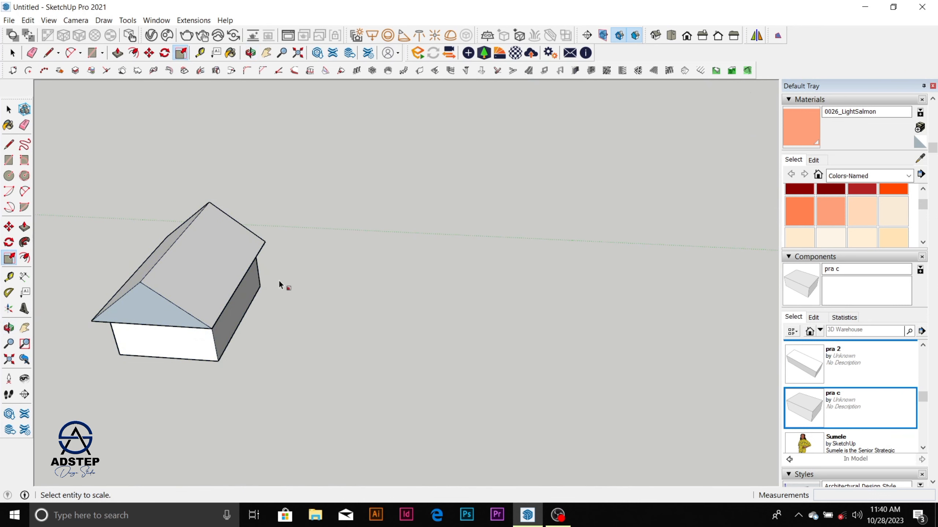
{"action": "scroll", "coordinate": [279, 282], "scroll_direction": "down", "scroll_amount": 2}
{"action": "left_click", "coordinate": [236, 305]}
{"action": "left_click", "coordinate": [173, 358]}
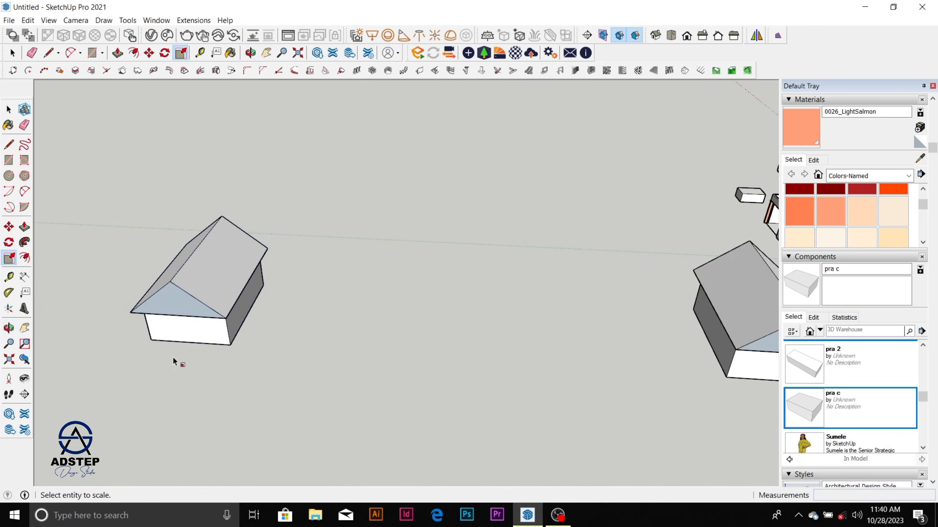
{"action": "left_click", "coordinate": [232, 292]}
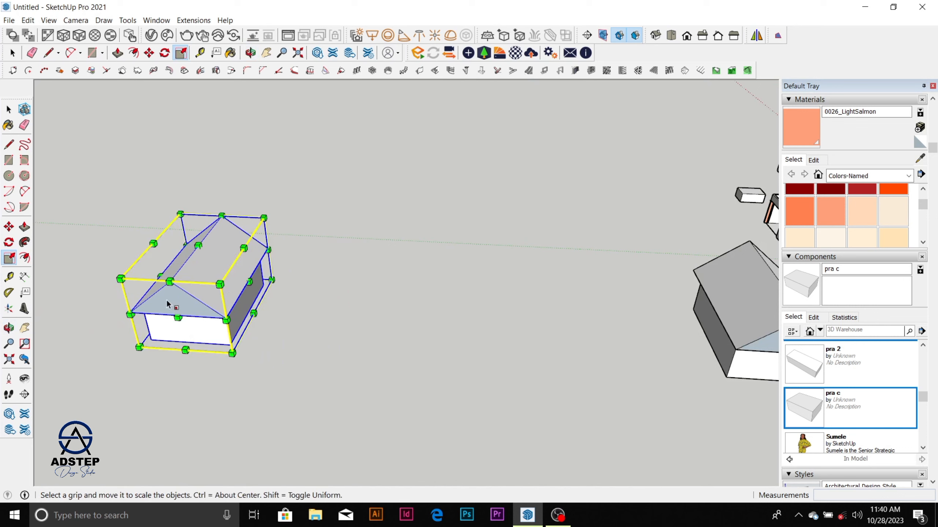
{"action": "left_click_drag", "start_coordinate": [161, 276], "coordinate": [294, 304]}
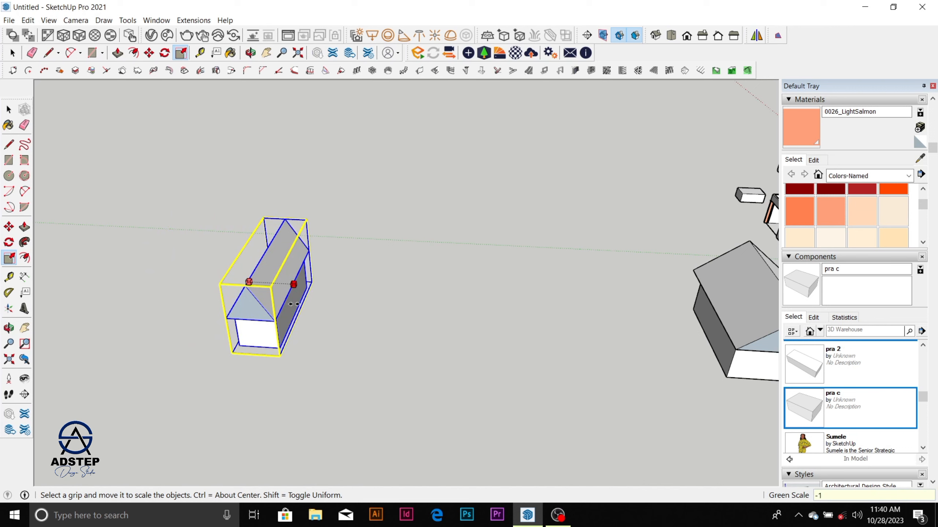
{"action": "key", "text": "Return"}
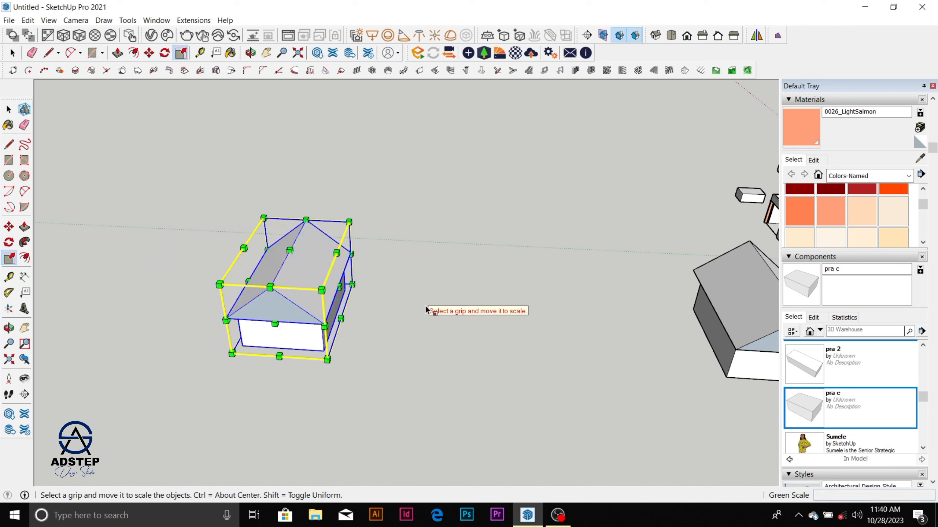
{"action": "left_click", "coordinate": [426, 307]}
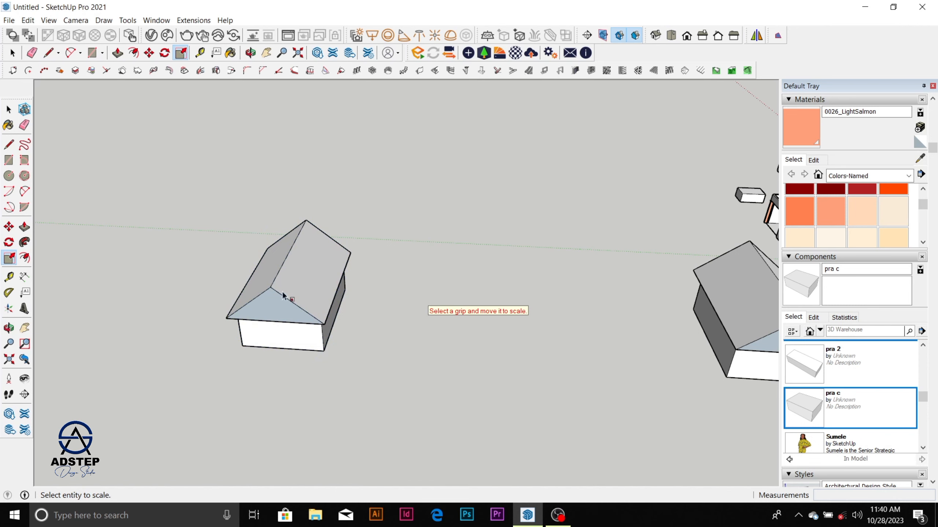
Step: Examine the mirrored house copy's roof and walls up close from a low angle
{"action": "scroll", "coordinate": [343, 302], "scroll_direction": "up", "scroll_amount": 5}
{"action": "middle_click_drag", "start_coordinate": [330, 333], "coordinate": [503, 247]}
{"action": "middle_click_drag", "start_coordinate": [408, 328], "coordinate": [441, 266]}
{"action": "scroll", "coordinate": [375, 287], "scroll_direction": "up", "scroll_amount": 3}
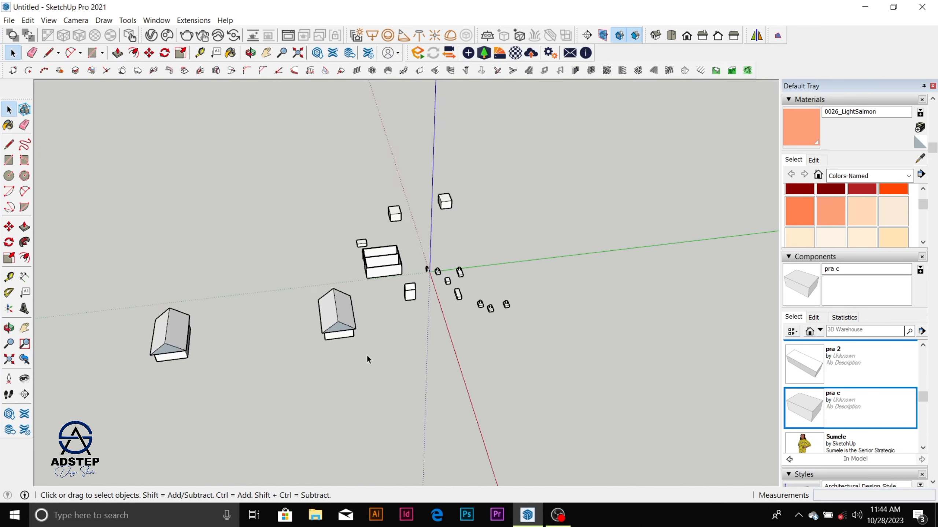
{"action": "scroll", "coordinate": [340, 305], "scroll_direction": "up", "scroll_amount": 6}
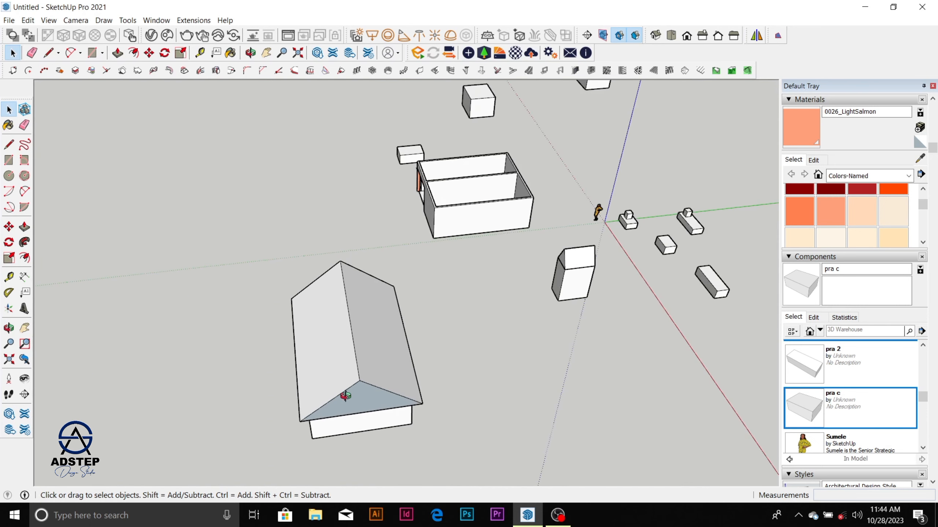
Step: Review all the models around the origin, from the two houses to the small boxes, from several angles and distances
{"action": "middle_click_drag", "start_coordinate": [346, 393], "coordinate": [524, 332]}
{"action": "scroll", "coordinate": [408, 300], "scroll_direction": "down", "scroll_amount": 4}
{"action": "middle_click_drag", "start_coordinate": [409, 299], "coordinate": [324, 345]}
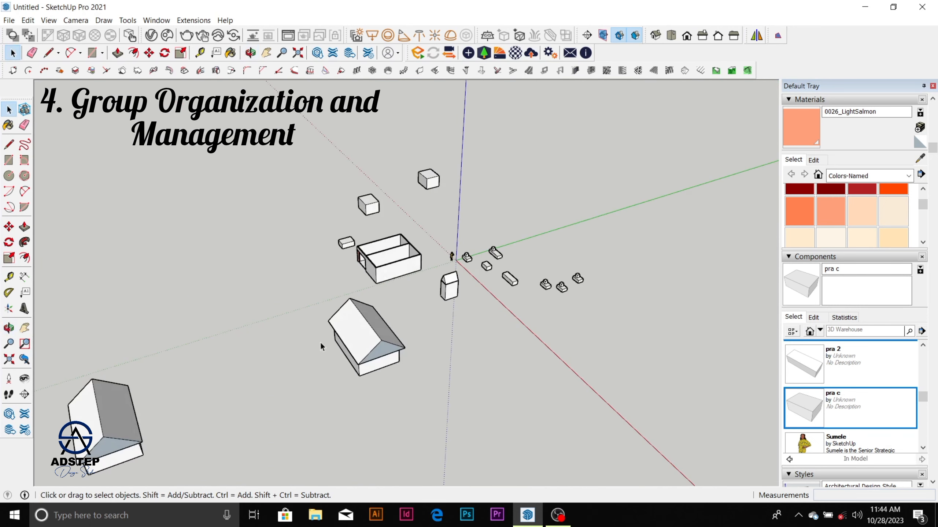
{"action": "scroll", "coordinate": [374, 278], "scroll_direction": "up", "scroll_amount": 3}
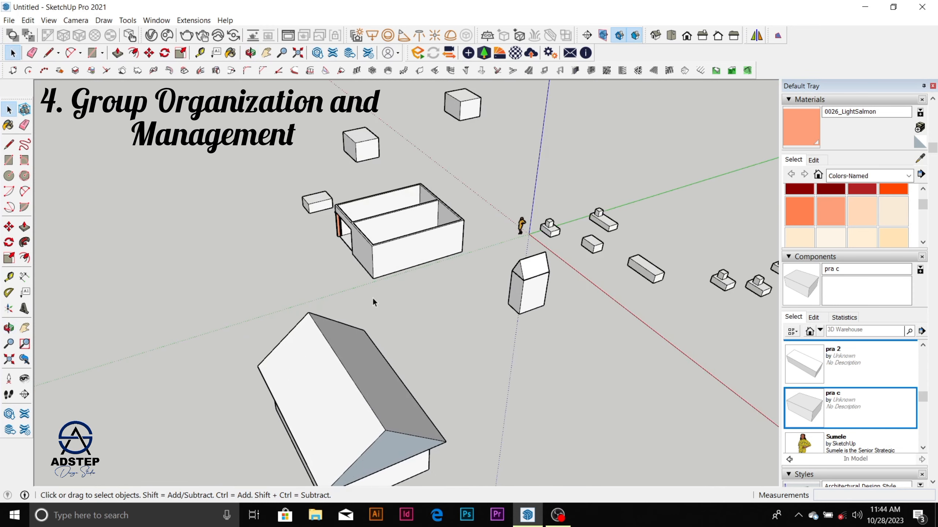
{"action": "scroll", "coordinate": [373, 301], "scroll_direction": "down", "scroll_amount": 3}
{"action": "middle_click_drag", "start_coordinate": [366, 361], "coordinate": [344, 177]}
{"action": "scroll", "coordinate": [389, 271], "scroll_direction": "up", "scroll_amount": 3}
{"action": "scroll", "coordinate": [384, 266], "scroll_direction": "down", "scroll_amount": 3}
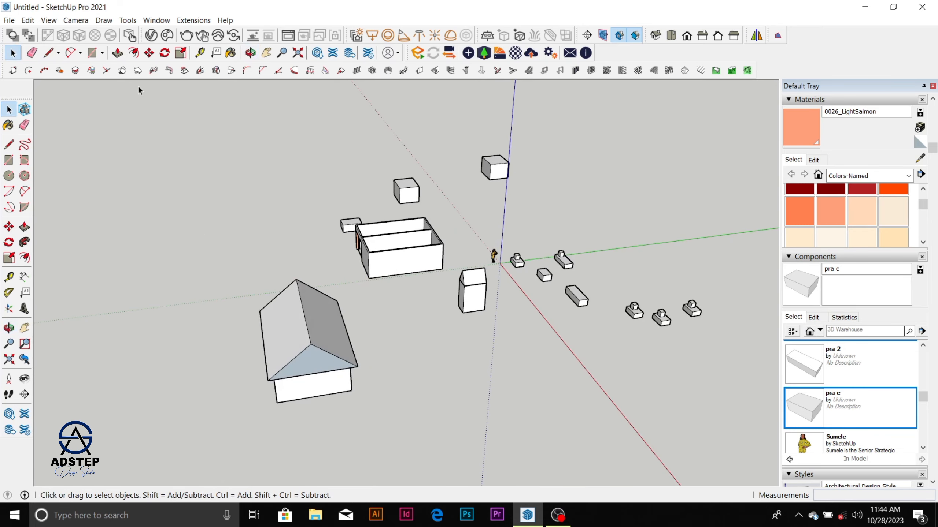
{"action": "middle_click_drag", "start_coordinate": [488, 313], "coordinate": [450, 310]}
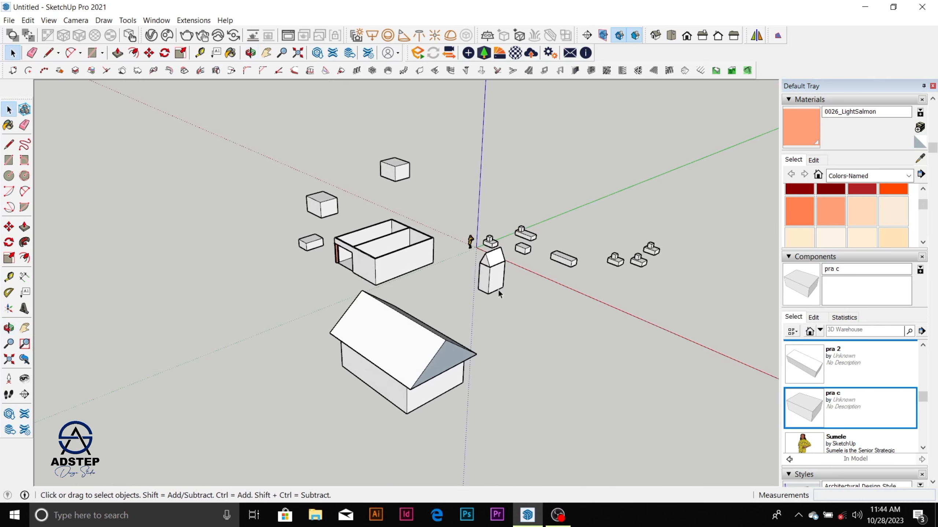
{"action": "scroll", "coordinate": [449, 310], "scroll_direction": "up", "scroll_amount": 2}
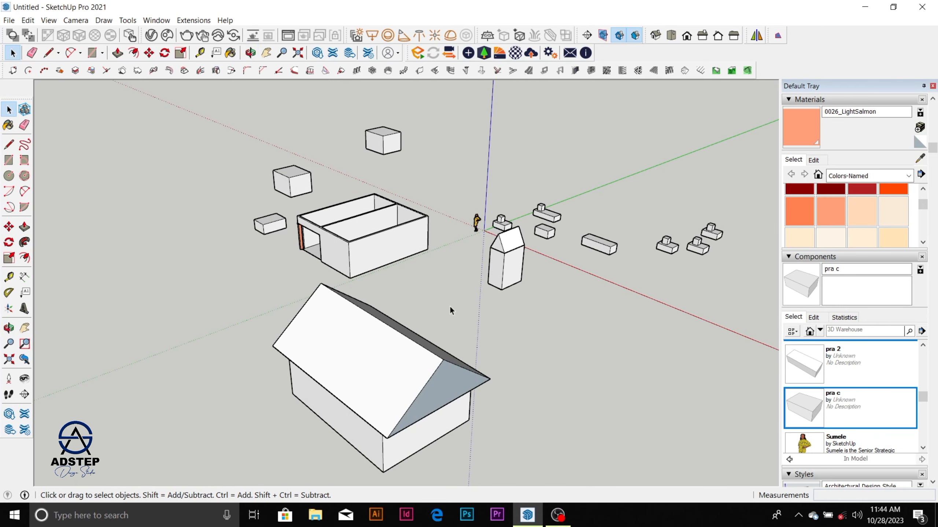
{"action": "scroll", "coordinate": [452, 236], "scroll_direction": "down", "scroll_amount": 4}
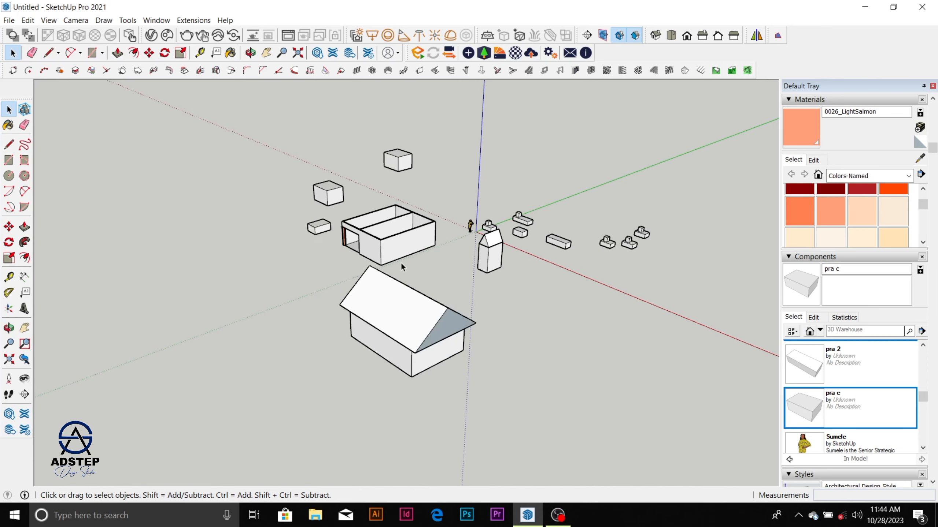
{"action": "middle_click_drag", "start_coordinate": [401, 263], "coordinate": [394, 313]}
{"action": "scroll", "coordinate": [406, 338], "scroll_direction": "up", "scroll_amount": 3}
{"action": "scroll", "coordinate": [406, 335], "scroll_direction": "up", "scroll_amount": 1}
{"action": "scroll", "coordinate": [378, 310], "scroll_direction": "down", "scroll_amount": 3}
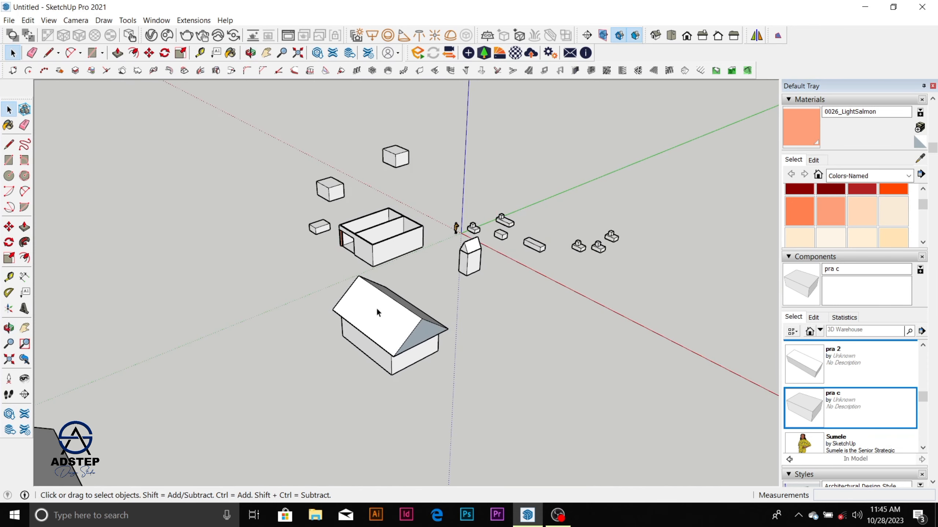
{"action": "scroll", "coordinate": [391, 297], "scroll_direction": "down", "scroll_amount": 3}
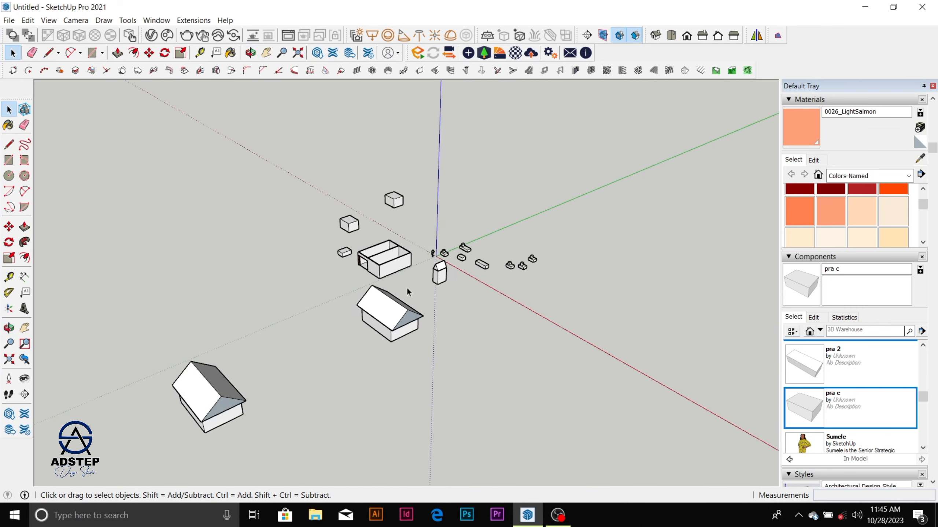
{"action": "scroll", "coordinate": [438, 265], "scroll_direction": "up", "scroll_amount": 4}
Step: Select the small gable-roofed tower's parts near the origin and examine them from several angles
{"action": "left_click", "coordinate": [439, 274]}
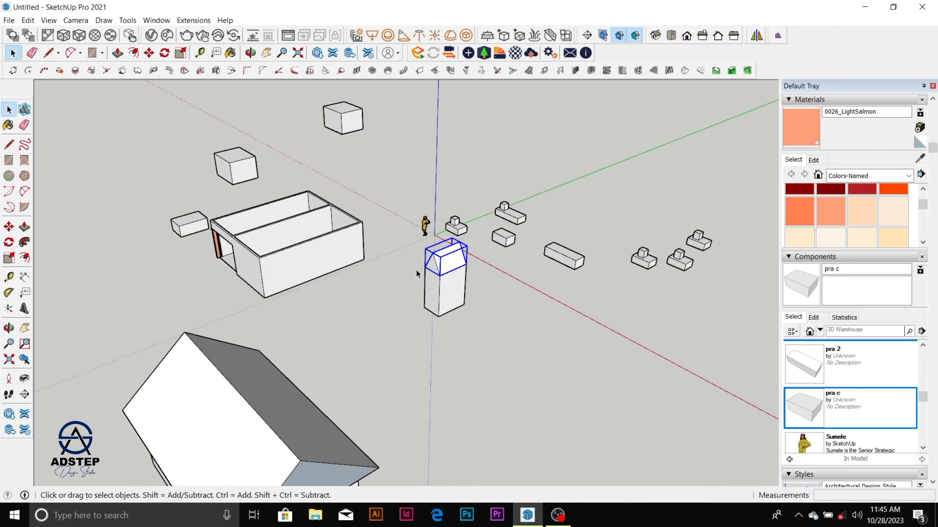
{"action": "middle_click_drag", "start_coordinate": [419, 266], "coordinate": [550, 350]}
{"action": "scroll", "coordinate": [478, 281], "scroll_direction": "up", "scroll_amount": 3}
{"action": "left_click_drag", "start_coordinate": [454, 226], "coordinate": [520, 333]}
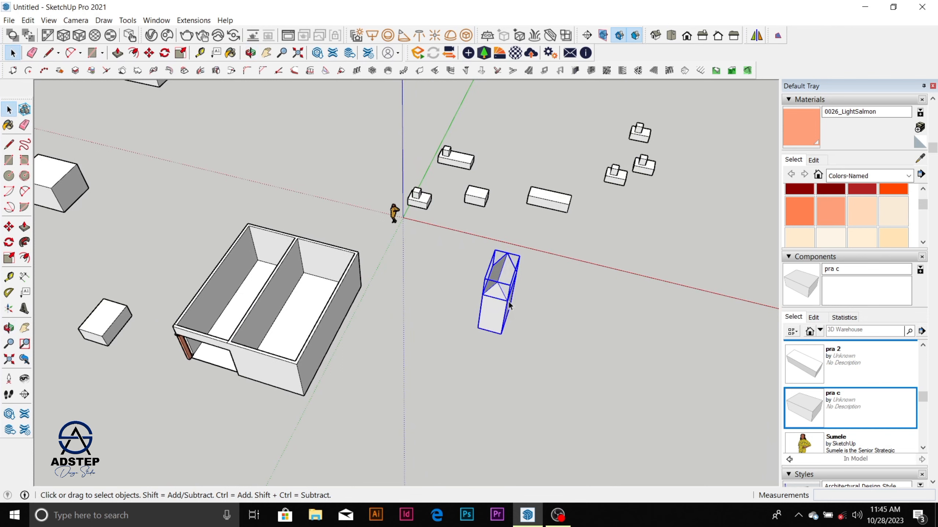
{"action": "right_click", "coordinate": [505, 299]}
{"action": "key", "text": "Escape"}
{"action": "scroll", "coordinate": [381, 188], "scroll_direction": "down", "scroll_amount": 3}
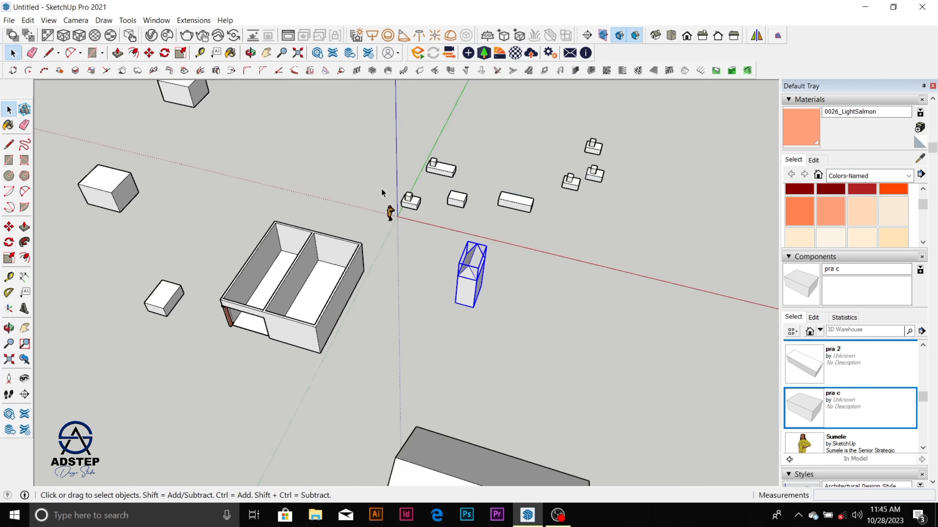
{"action": "middle_click_drag", "start_coordinate": [381, 189], "coordinate": [455, 293]}
{"action": "scroll", "coordinate": [454, 292], "scroll_direction": "up", "scroll_amount": 1}
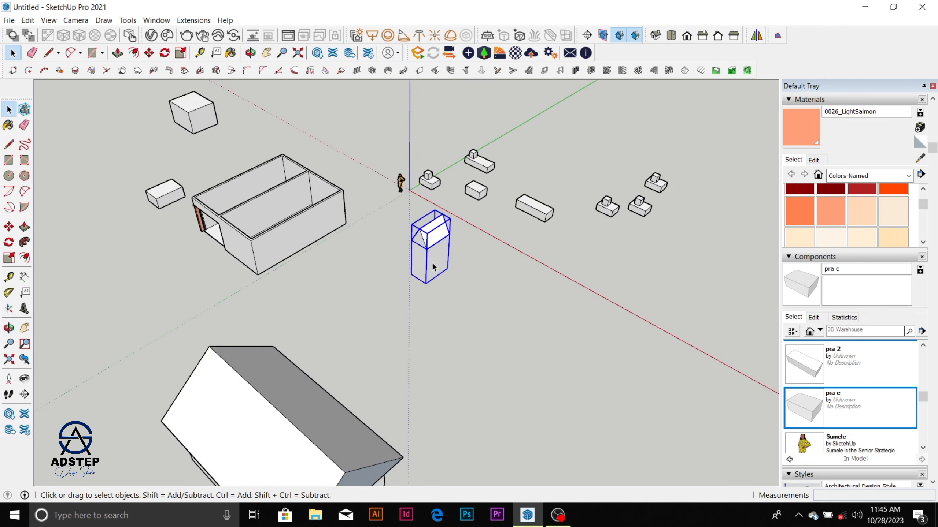
{"action": "scroll", "coordinate": [433, 261], "scroll_direction": "down", "scroll_amount": 1}
{"action": "scroll", "coordinate": [432, 263], "scroll_direction": "down", "scroll_amount": 1}
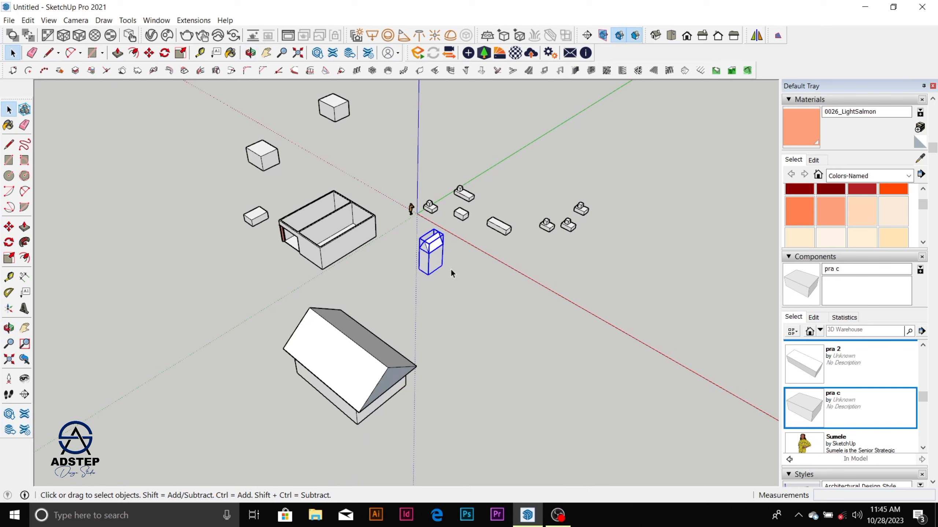
Step: Select the small gable-roofed tower group, check which tags it can use, and add a new tag with the default name
{"action": "left_click", "coordinate": [515, 308]}
{"action": "left_click", "coordinate": [442, 249]}
{"action": "left_click_drag", "start_coordinate": [932, 150], "coordinate": [932, 107]}
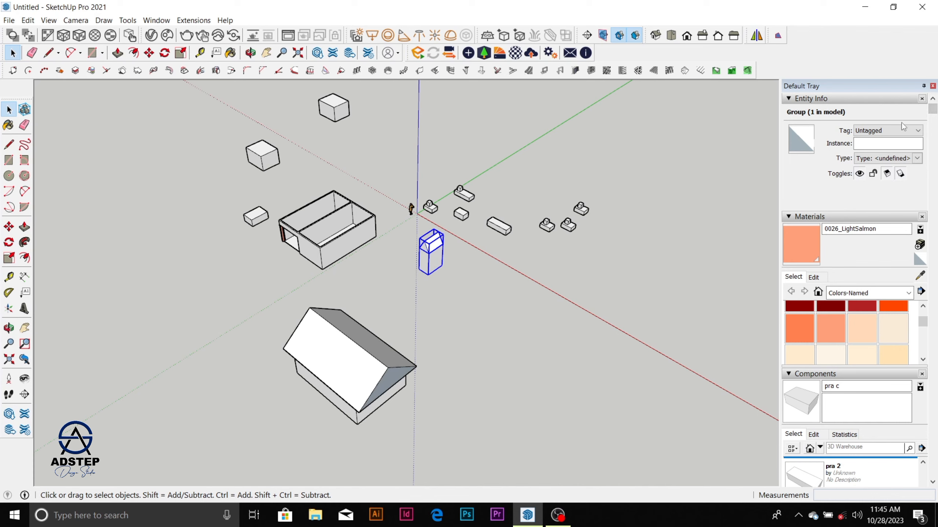
{"action": "left_click", "coordinate": [904, 131]}
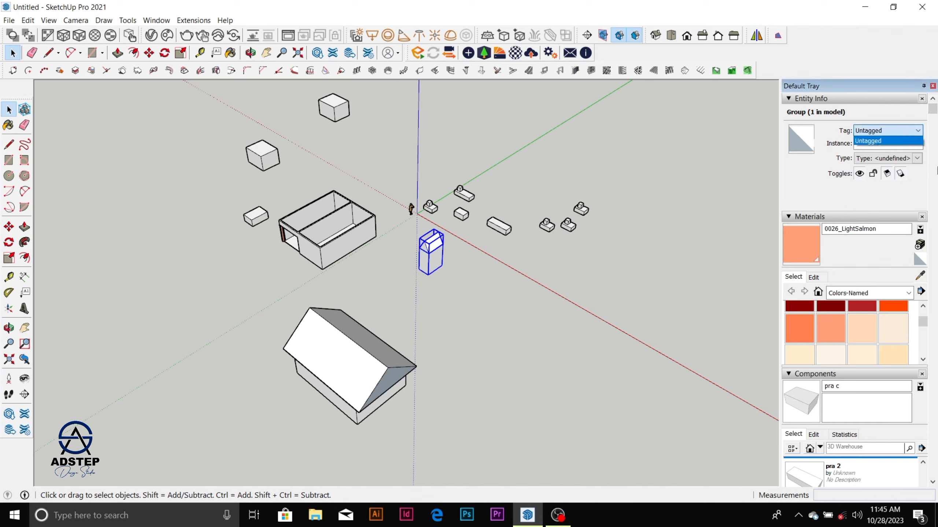
{"action": "left_click_drag", "start_coordinate": [932, 108], "coordinate": [932, 294]}
{"action": "left_click", "coordinate": [789, 331]}
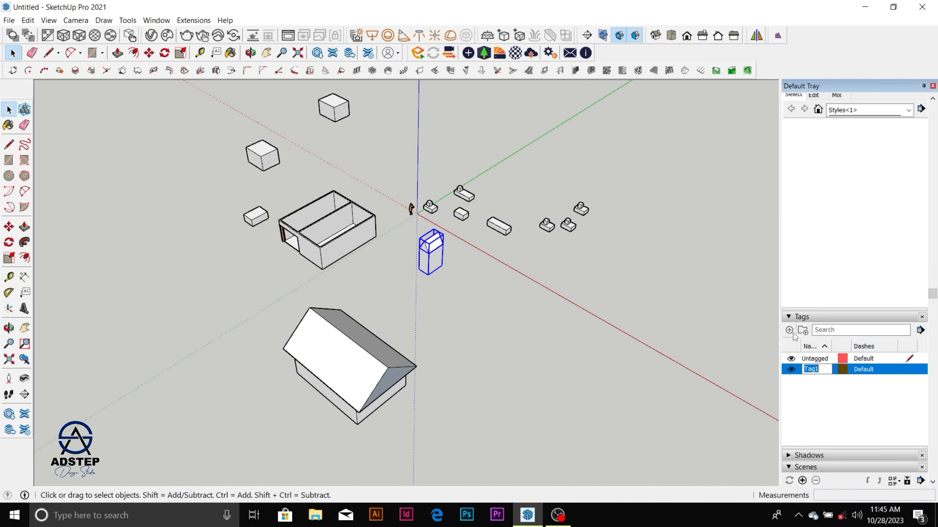
Step: Assign the small gable-roofed tower group to Tag1
{"action": "left_click_drag", "start_coordinate": [936, 292], "coordinate": [933, 107]}
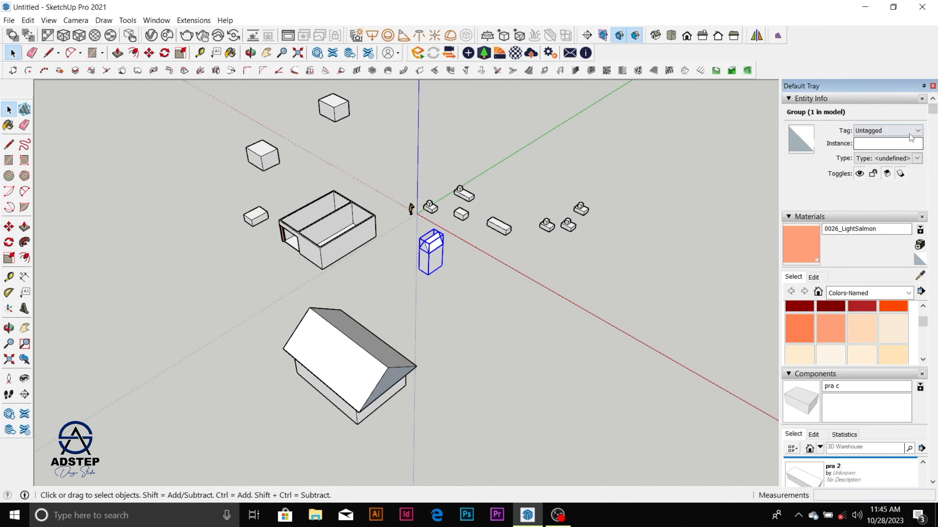
{"action": "left_click", "coordinate": [887, 130]}
{"action": "left_click", "coordinate": [889, 145]}
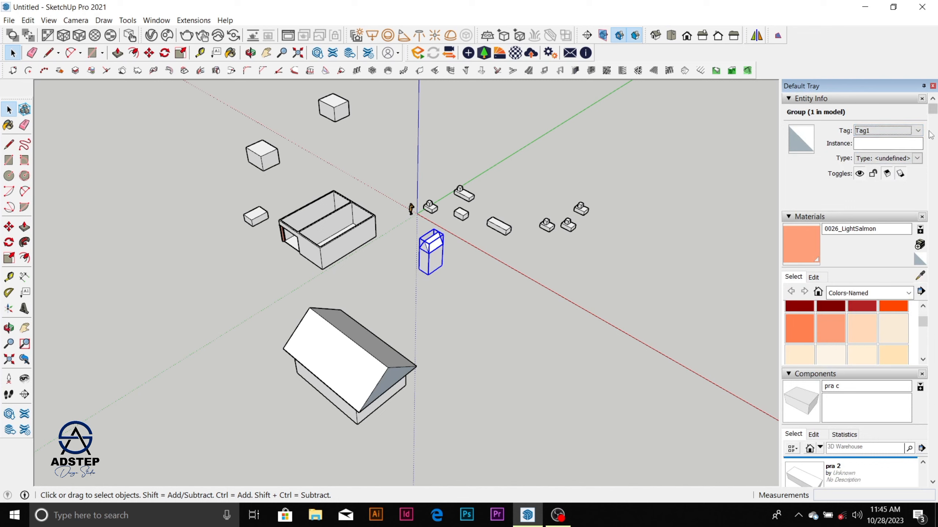
Step: Hide Tag1 and show it again to check its effect on the small tower group
{"action": "left_click_drag", "start_coordinate": [933, 111], "coordinate": [933, 328]}
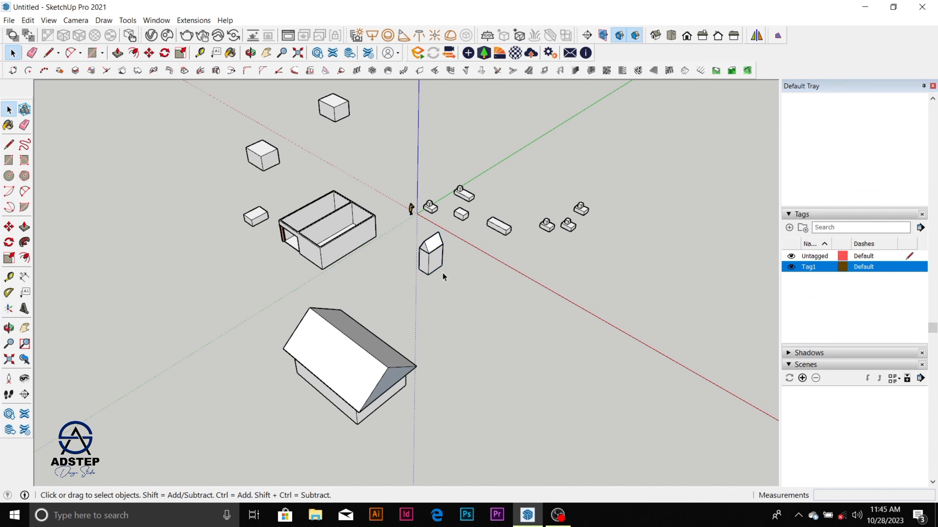
{"action": "scroll", "coordinate": [441, 259], "scroll_direction": "up", "scroll_amount": 5}
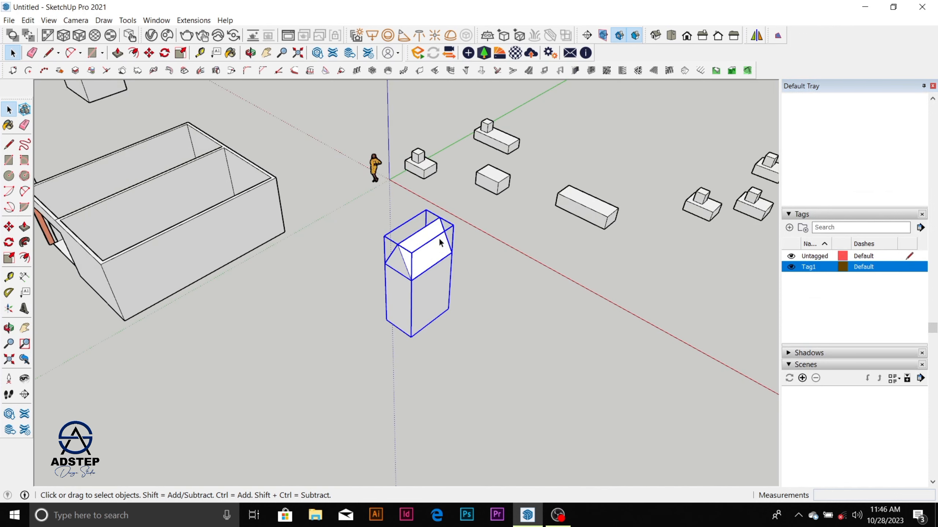
{"action": "scroll", "coordinate": [439, 243], "scroll_direction": "down", "scroll_amount": 5}
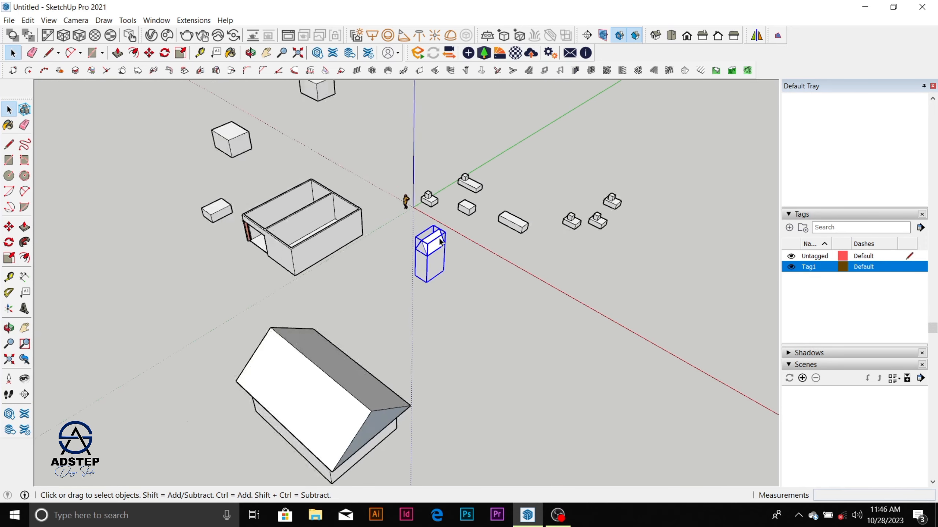
{"action": "scroll", "coordinate": [440, 242], "scroll_direction": "down", "scroll_amount": 2}
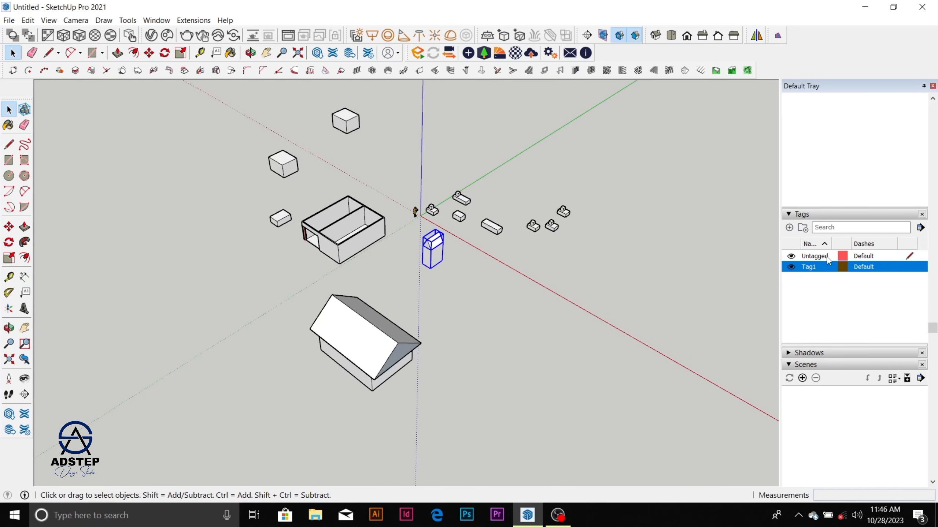
{"action": "left_click", "coordinate": [792, 267]}
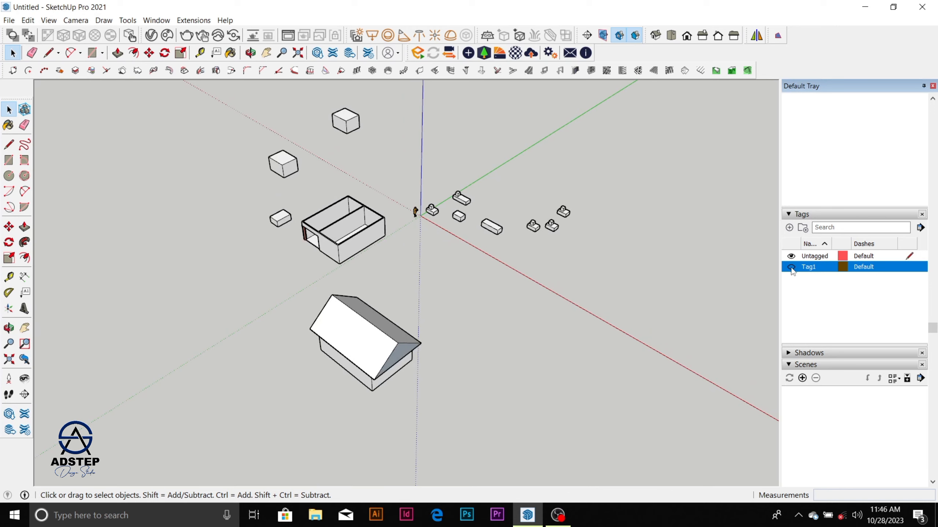
{"action": "left_click", "coordinate": [791, 267]}
{"action": "scroll", "coordinate": [439, 236], "scroll_direction": "up", "scroll_amount": 5}
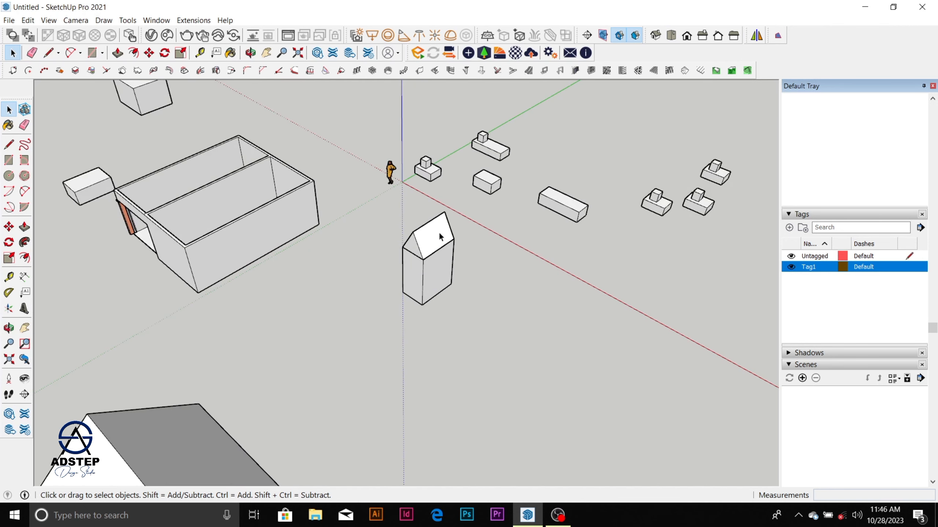
{"action": "scroll", "coordinate": [439, 237], "scroll_direction": "down", "scroll_amount": 3}
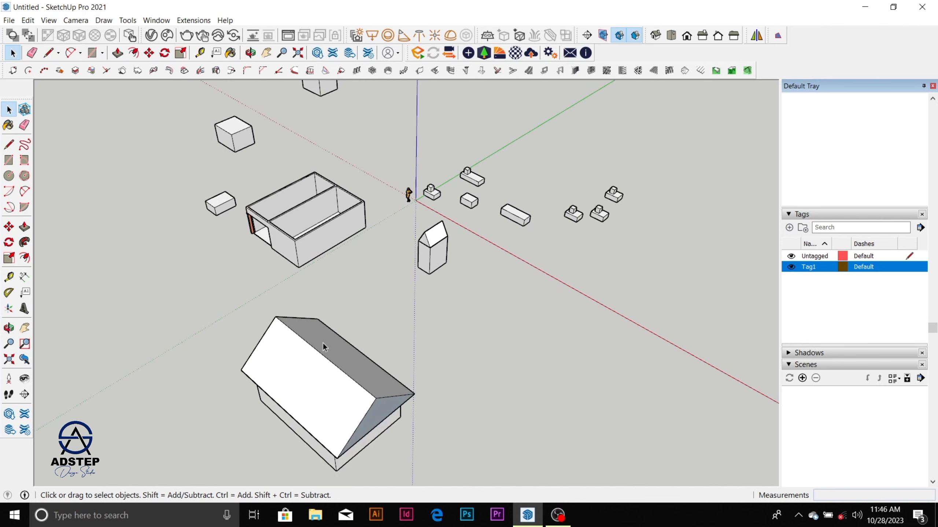
{"action": "scroll", "coordinate": [324, 345], "scroll_direction": "down", "scroll_amount": 1}
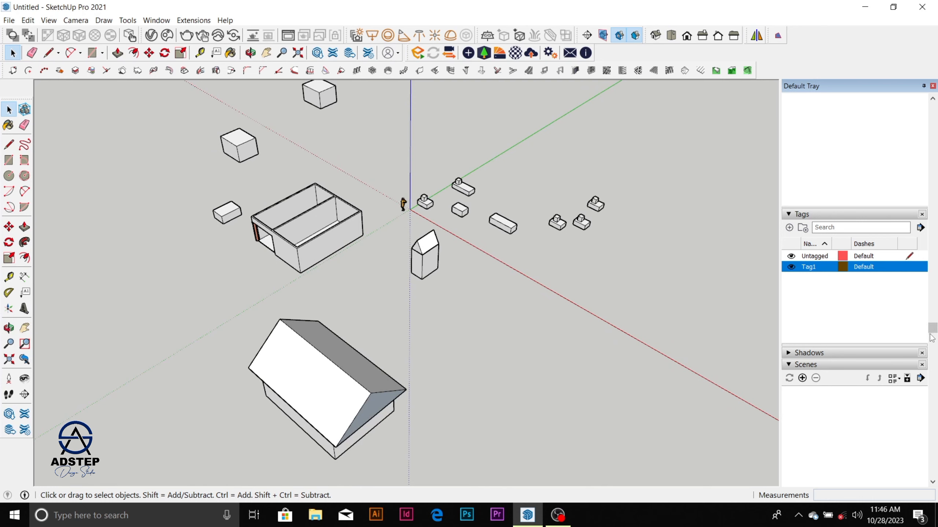
Step: Assign the large gable-roofed house group in the foreground to Tag1
{"action": "left_click_drag", "start_coordinate": [931, 337], "coordinate": [928, 98]}
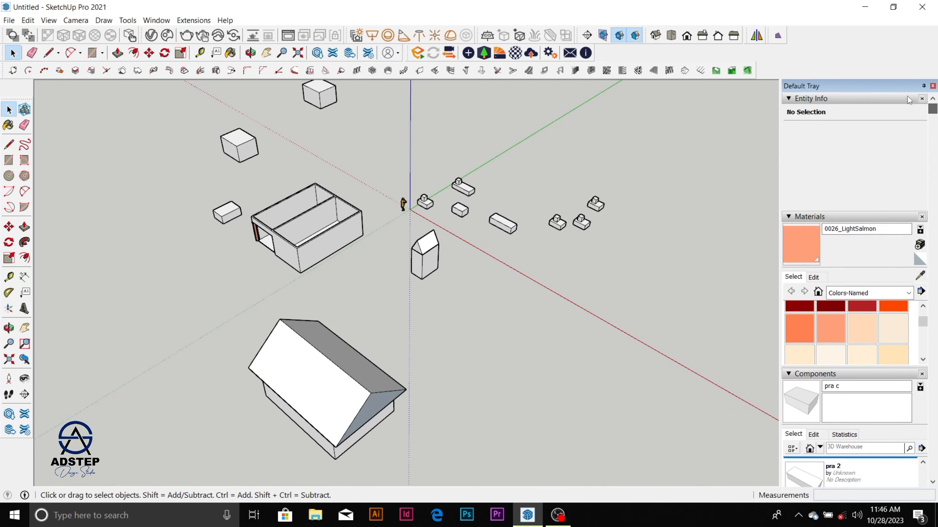
{"action": "left_click", "coordinate": [328, 388]}
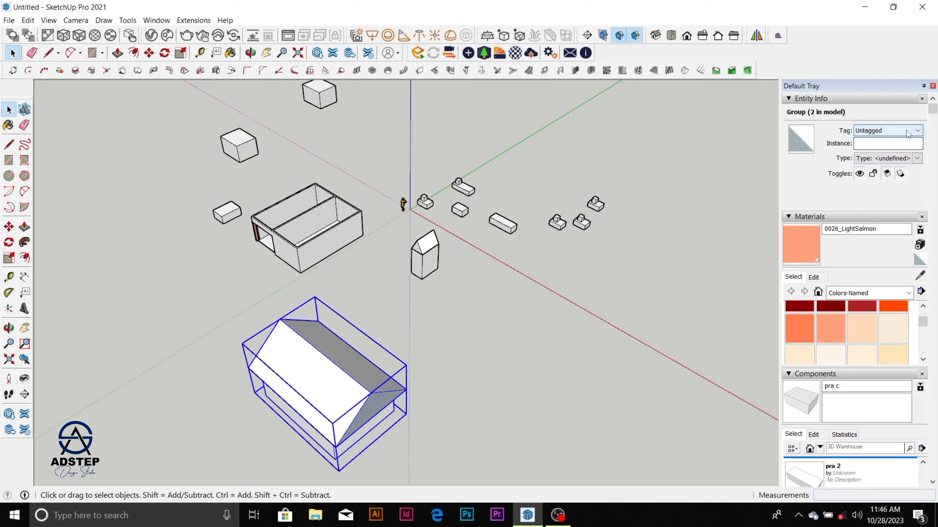
{"action": "left_click", "coordinate": [907, 133]}
{"action": "left_click", "coordinate": [894, 144]}
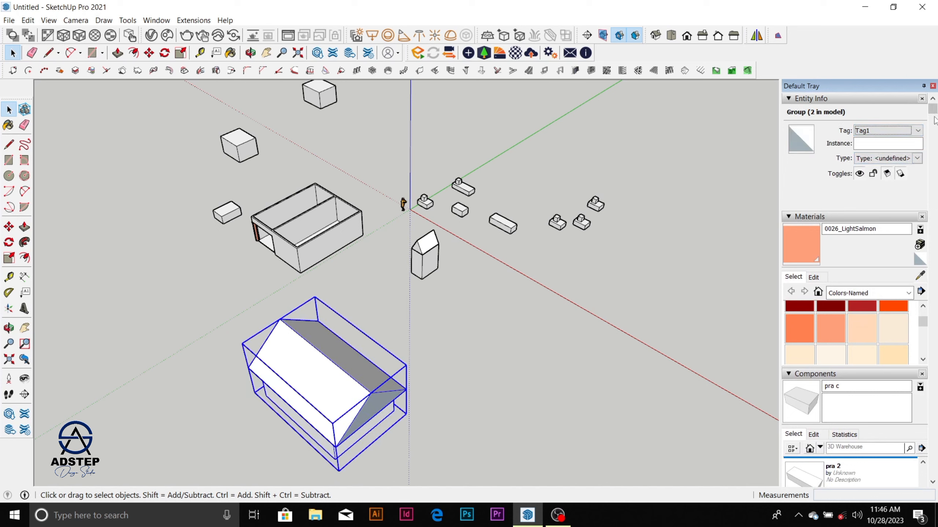
Step: Hide Tag1 to turn off both the small tower and the large gable-roofed house, and check the remaining objects
{"action": "left_click_drag", "start_coordinate": [934, 118], "coordinate": [933, 337]}
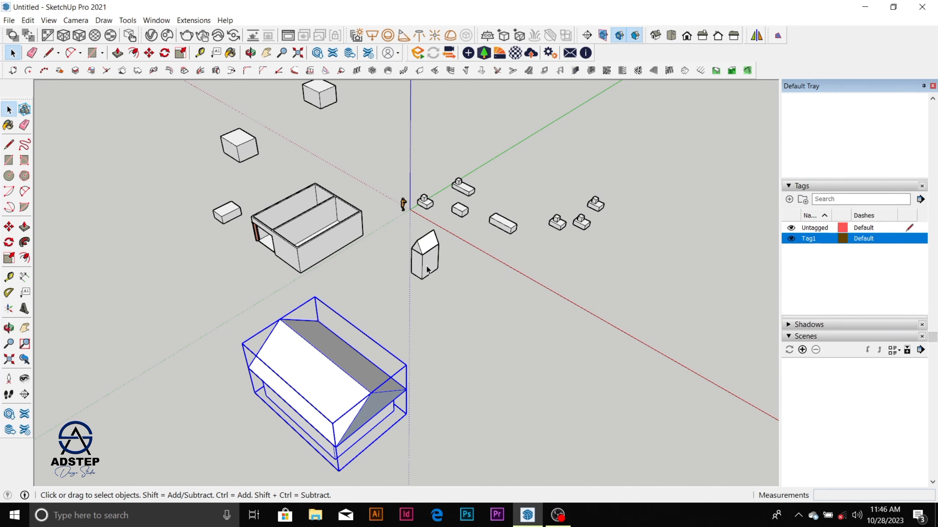
{"action": "left_click", "coordinate": [792, 239]}
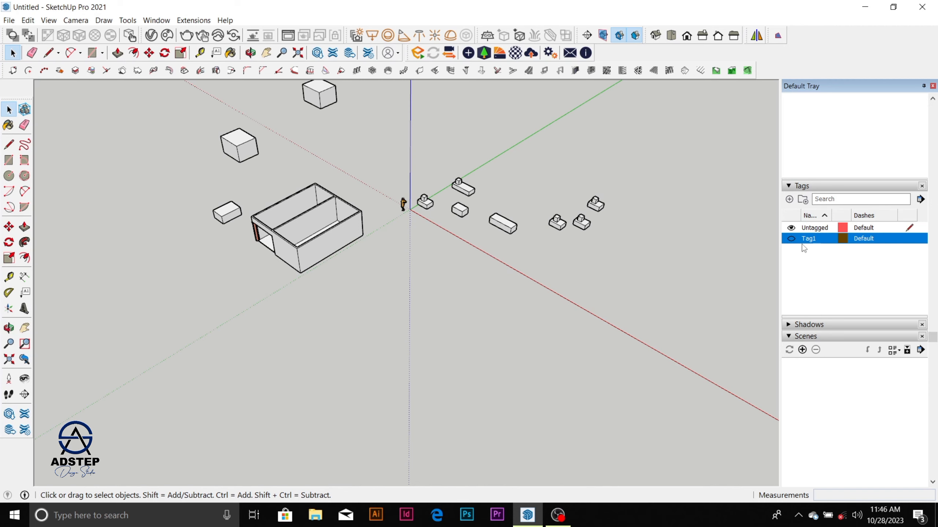
{"action": "scroll", "coordinate": [459, 230], "scroll_direction": "down", "scroll_amount": 2}
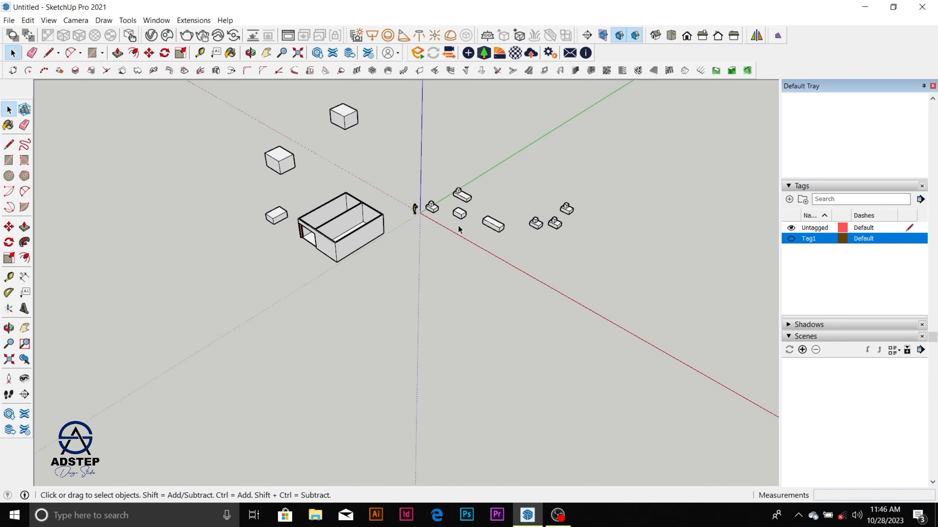
{"action": "scroll", "coordinate": [460, 229], "scroll_direction": "down", "scroll_amount": 5}
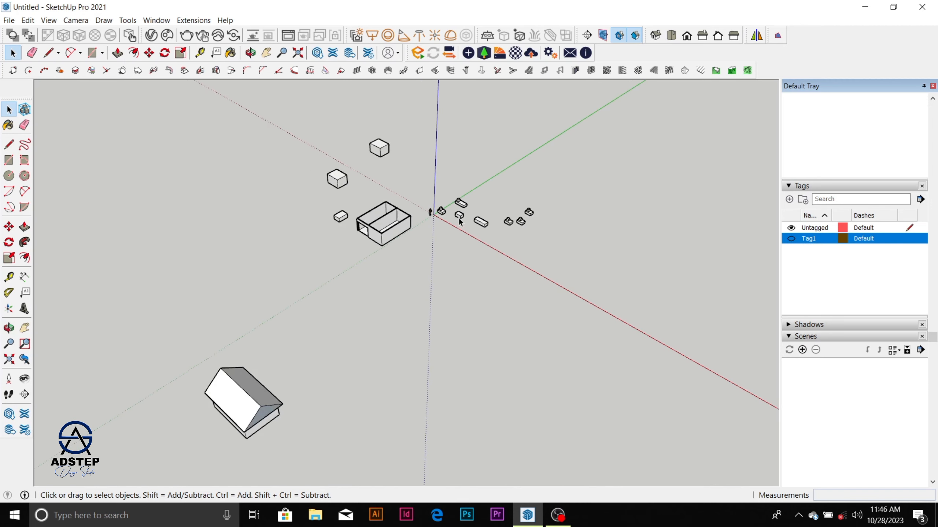
{"action": "scroll", "coordinate": [458, 210], "scroll_direction": "up", "scroll_amount": 5}
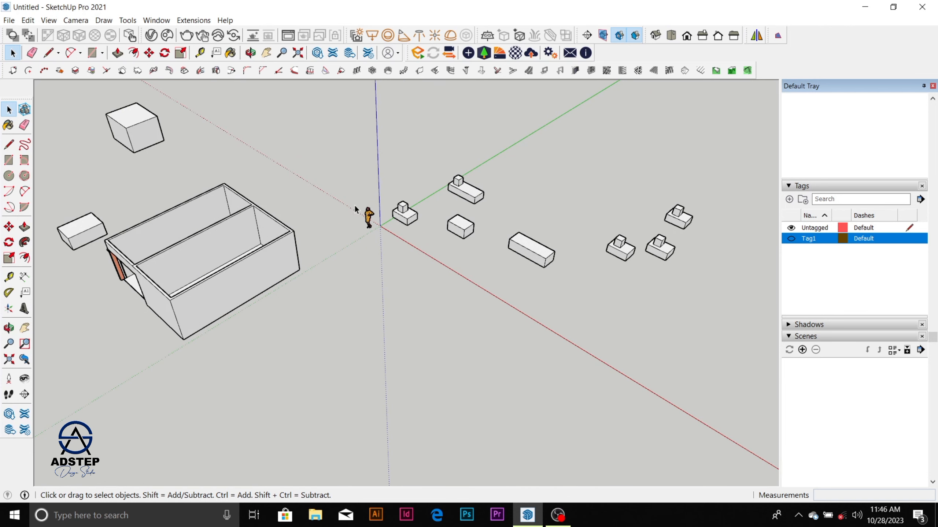
{"action": "scroll", "coordinate": [356, 210], "scroll_direction": "down", "scroll_amount": 4}
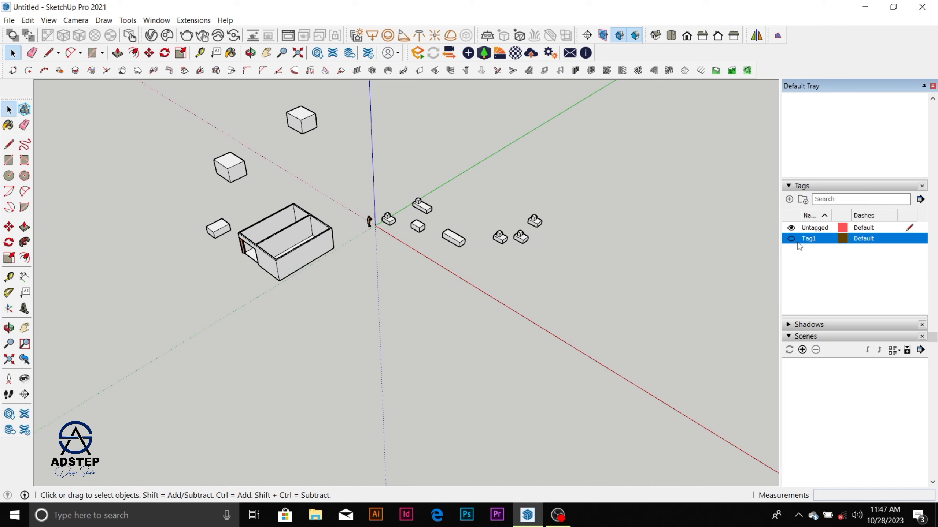
{"action": "scroll", "coordinate": [800, 246], "scroll_direction": "up", "scroll_amount": 2}
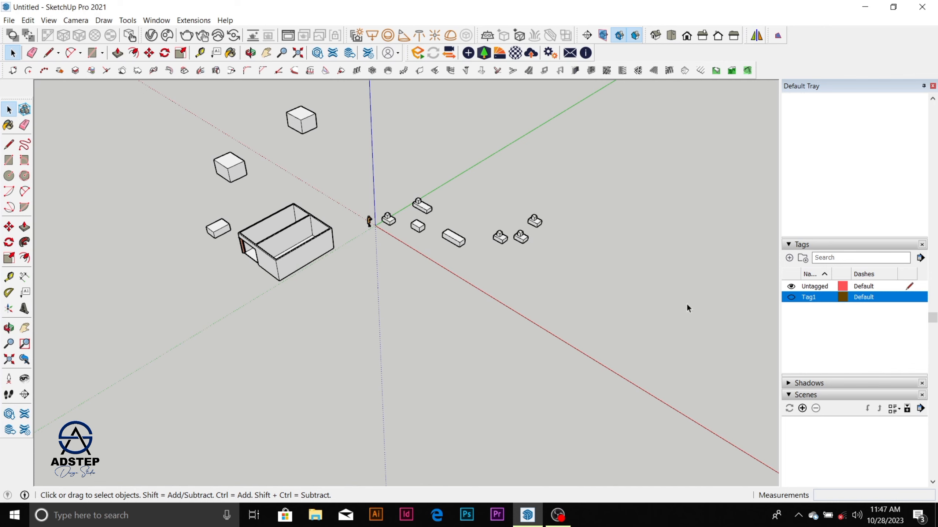
Step: Make Tag1 visible again and add a second tag, keeping its default name
{"action": "left_click", "coordinate": [791, 298]}
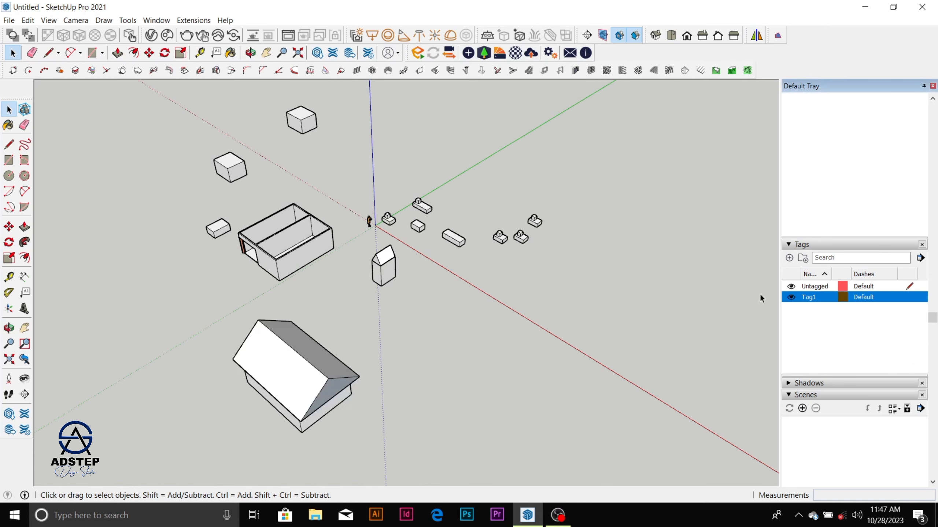
{"action": "scroll", "coordinate": [454, 262], "scroll_direction": "down", "scroll_amount": 3}
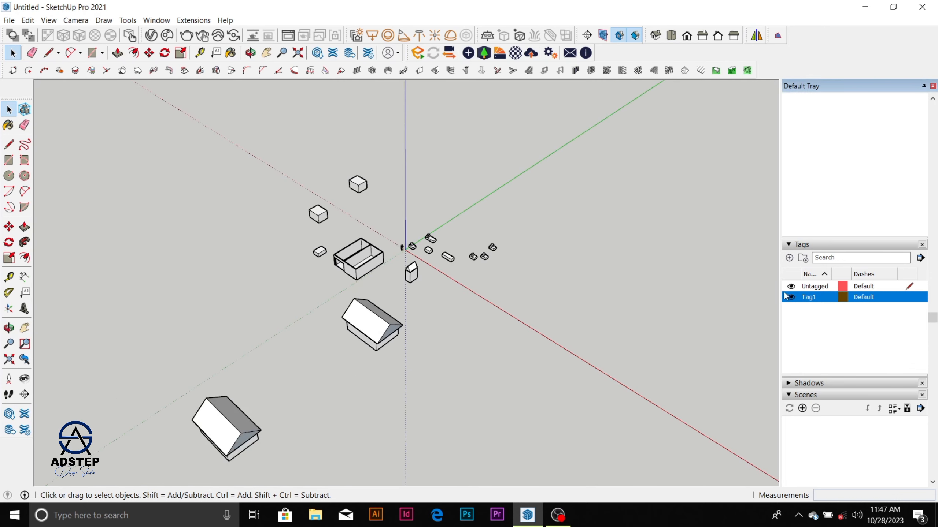
{"action": "left_click", "coordinate": [789, 258]}
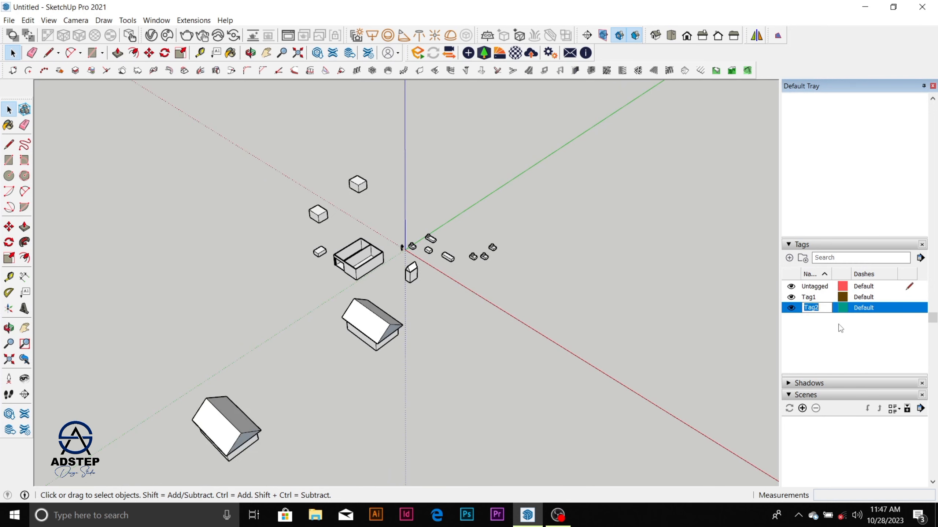
{"action": "left_click", "coordinate": [482, 299]}
Step: Assign the middle of the three boxes beside the open walled building to Tag2
{"action": "scroll", "coordinate": [354, 340], "scroll_direction": "down", "scroll_amount": 2}
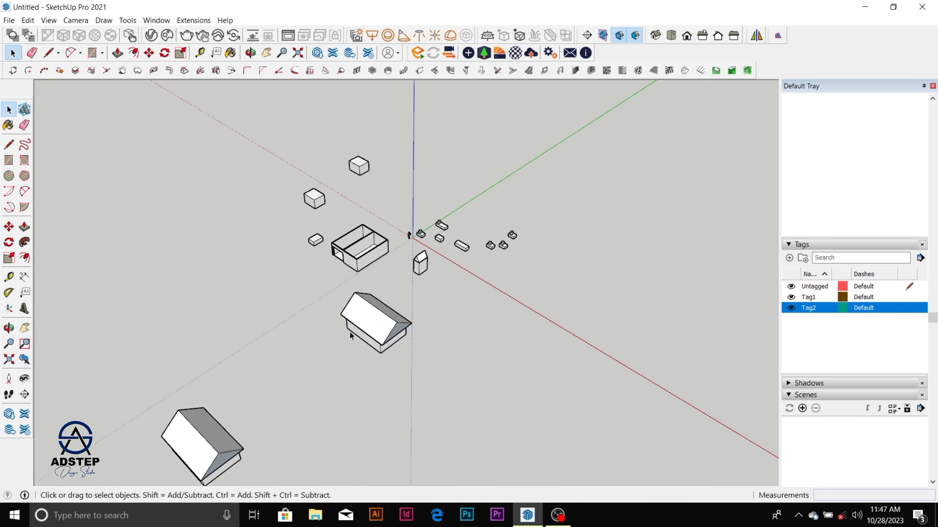
{"action": "scroll", "coordinate": [408, 254], "scroll_direction": "up", "scroll_amount": 4}
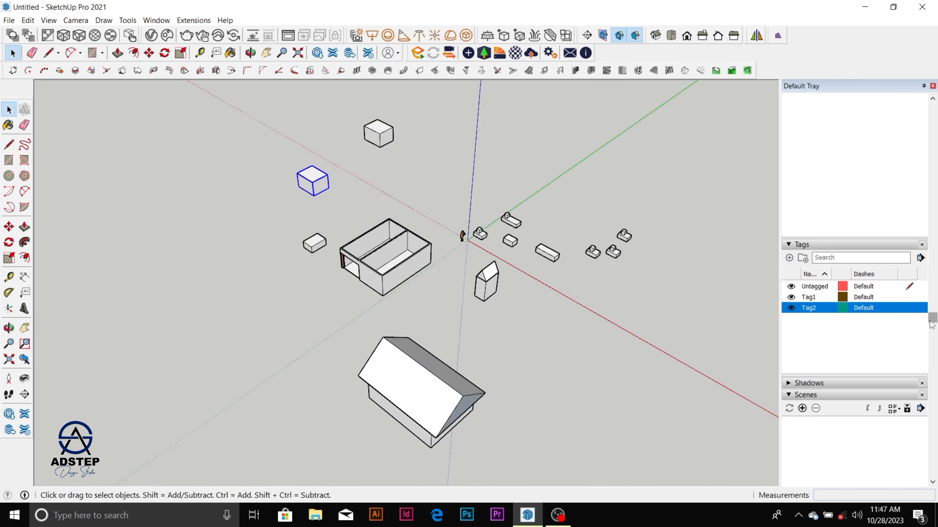
{"action": "left_click_drag", "start_coordinate": [933, 320], "coordinate": [933, 107]}
{"action": "left_click", "coordinate": [888, 130]}
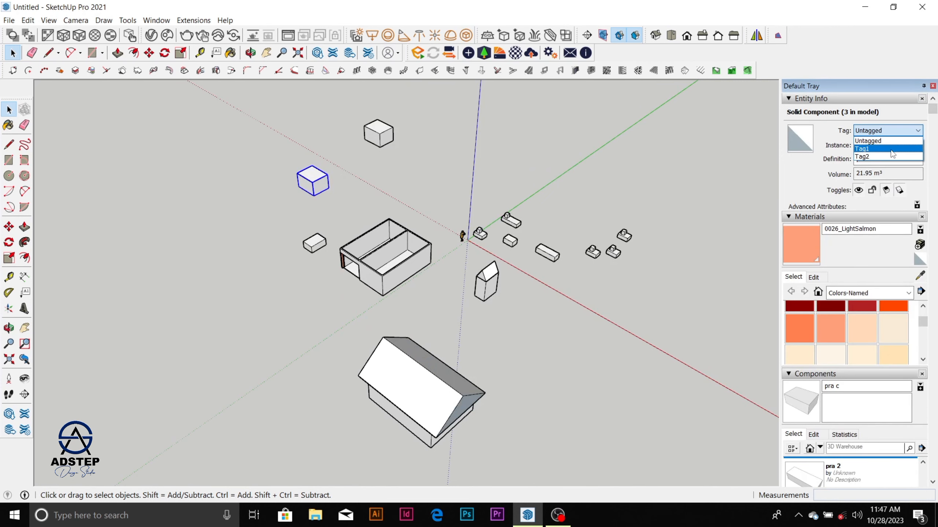
{"action": "left_click", "coordinate": [889, 157]}
{"action": "left_click", "coordinate": [539, 314]}
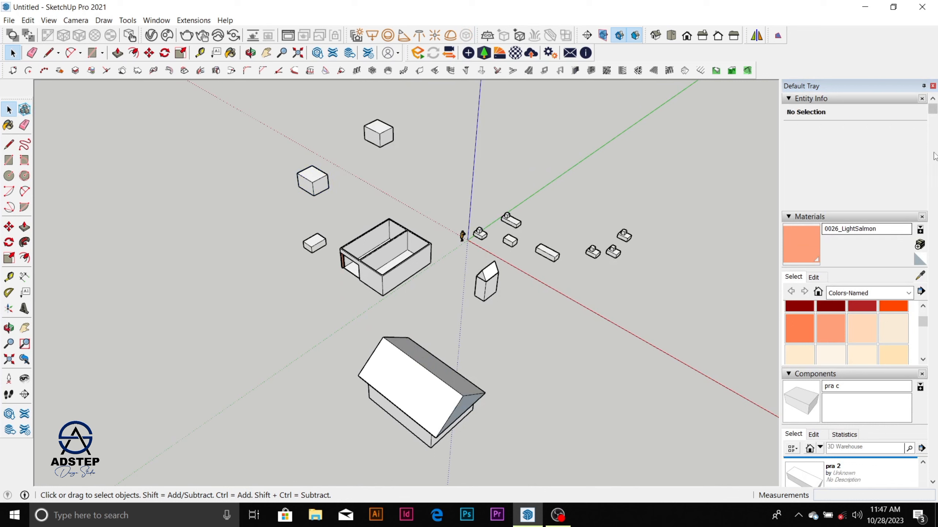
Step: Hide Tag2 and show it again to check its effect on the tagged box
{"action": "left_click_drag", "start_coordinate": [932, 111], "coordinate": [932, 328]}
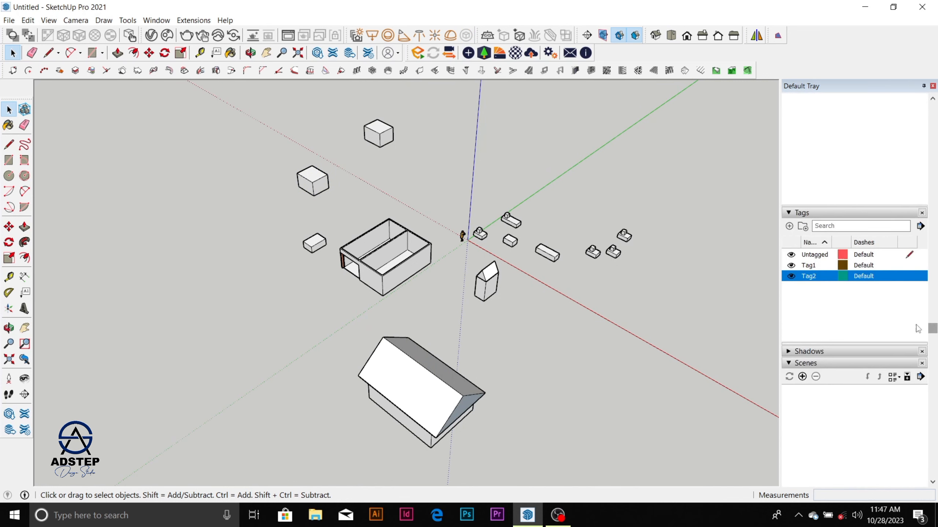
{"action": "left_click", "coordinate": [791, 276]}
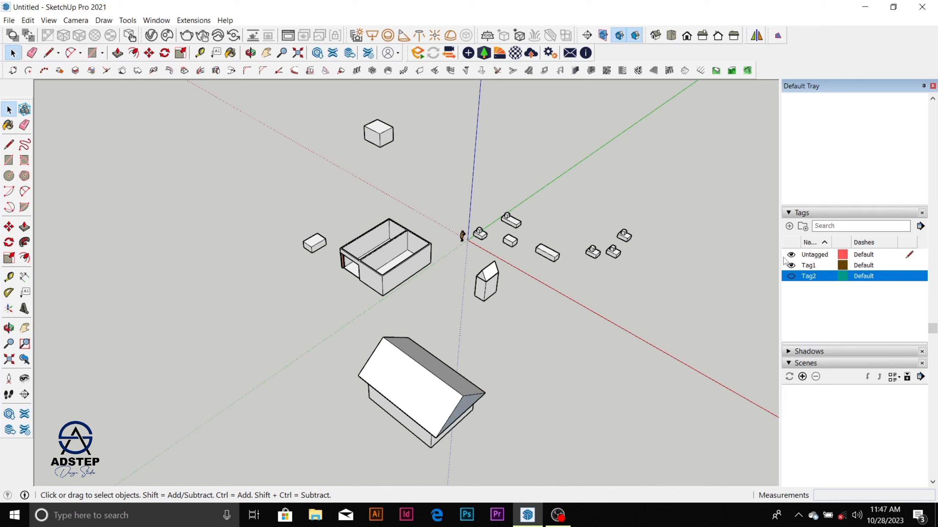
{"action": "left_click", "coordinate": [791, 276]}
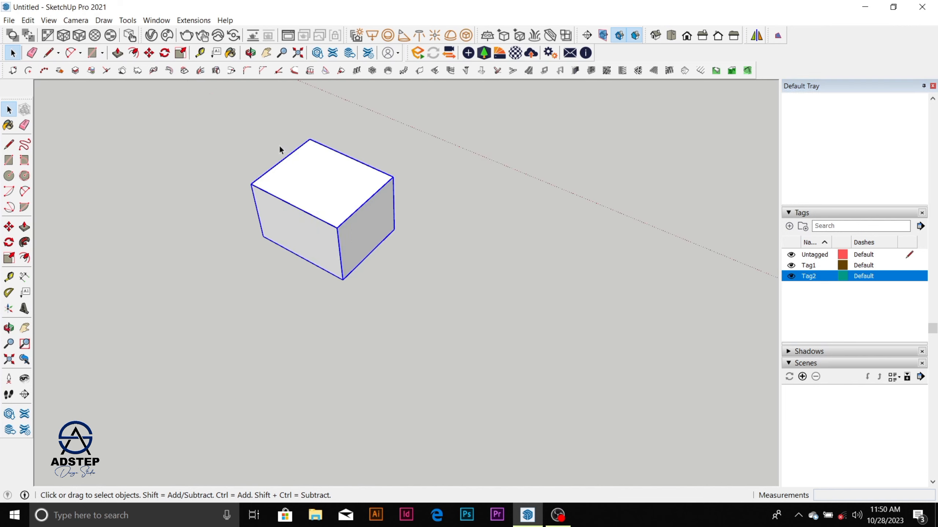
Step: Draw a rectangle about 3100 by 2200 mm on the empty ground away from the boxes
{"action": "scroll", "coordinate": [338, 199], "scroll_direction": "down", "scroll_amount": 5}
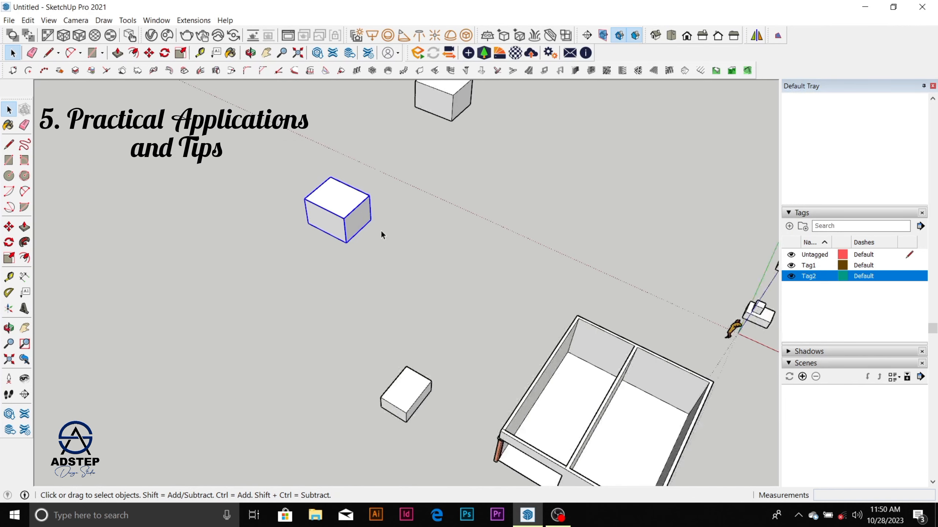
{"action": "scroll", "coordinate": [377, 234], "scroll_direction": "up", "scroll_amount": 3}
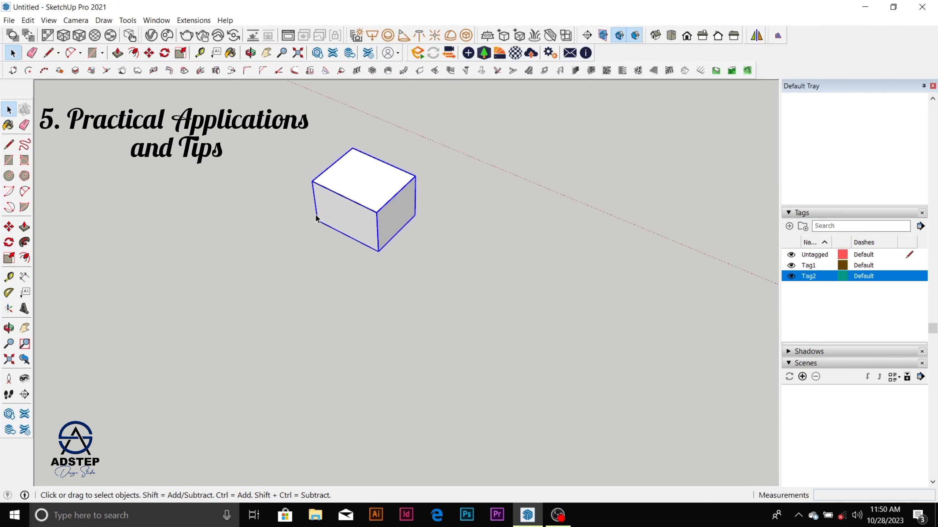
{"action": "key", "text": "o"}
{"action": "middle_click_drag", "start_coordinate": [324, 213], "coordinate": [427, 181]}
{"action": "scroll", "coordinate": [426, 182], "scroll_direction": "down", "scroll_amount": 5}
{"action": "middle_click_drag", "start_coordinate": [259, 307], "coordinate": [235, 263]}
{"action": "scroll", "coordinate": [235, 262], "scroll_direction": "down", "scroll_amount": 2}
{"action": "scroll", "coordinate": [204, 360], "scroll_direction": "up", "scroll_amount": 4}
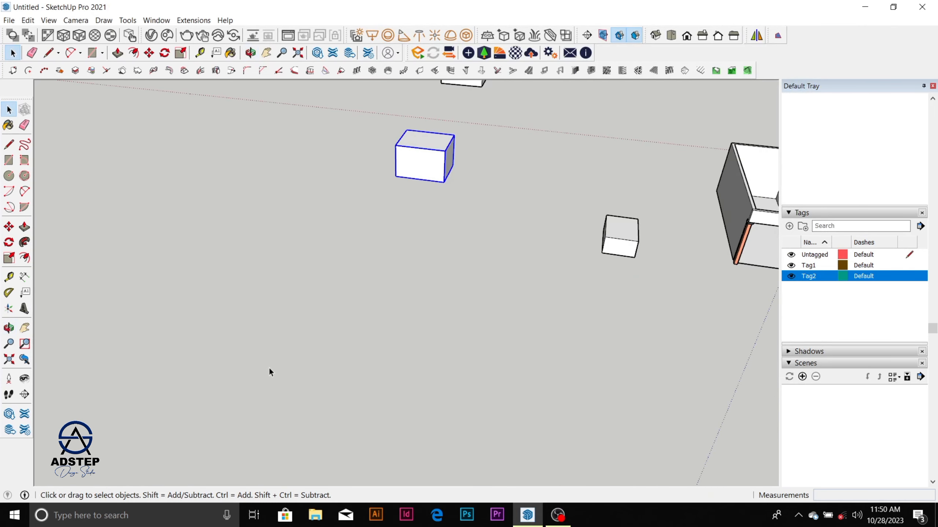
{"action": "scroll", "coordinate": [270, 369], "scroll_direction": "up", "scroll_amount": 2}
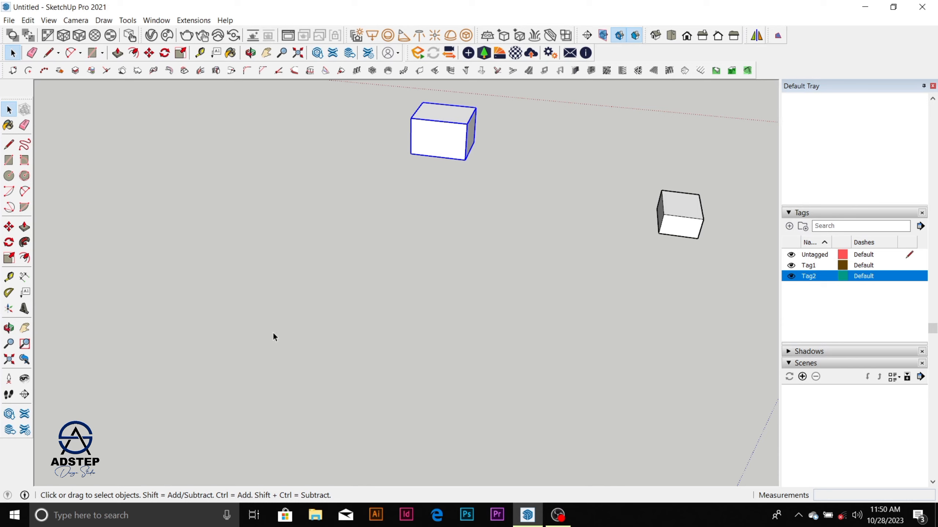
{"action": "key", "text": "r"}
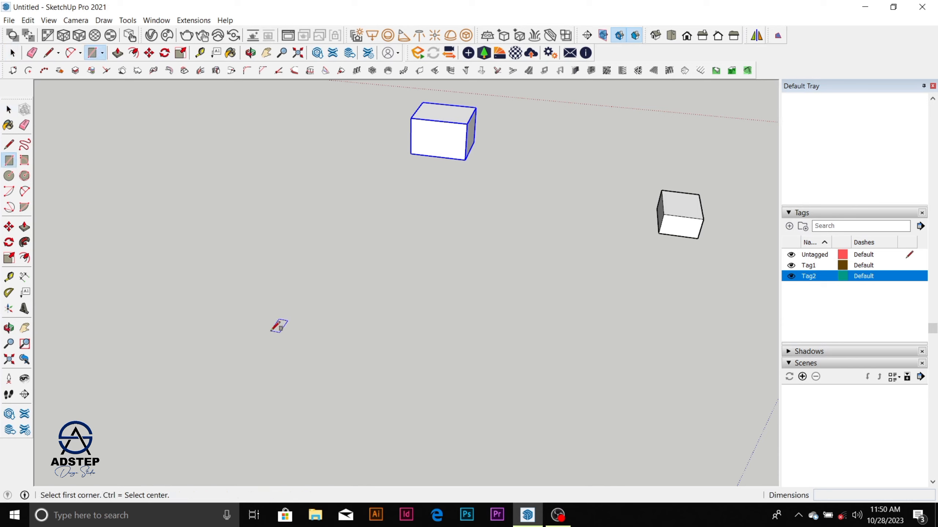
{"action": "left_click", "coordinate": [271, 332]}
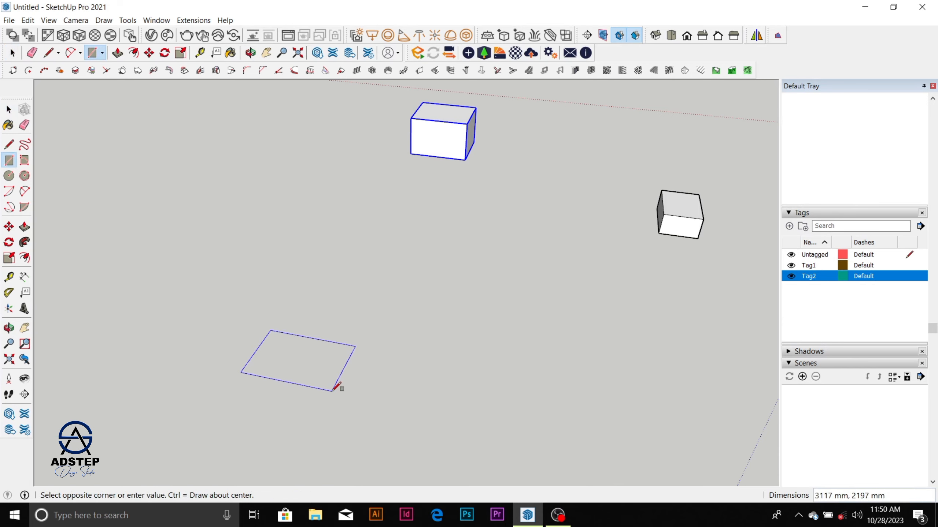
{"action": "left_click", "coordinate": [337, 386]}
{"action": "key", "text": "space"}
Step: Reverse the new rectangle's face and offset its outline 150 mm inward
{"action": "scroll", "coordinate": [312, 373], "scroll_direction": "up", "scroll_amount": 2}
{"action": "scroll", "coordinate": [312, 373], "scroll_direction": "up", "scroll_amount": 1}
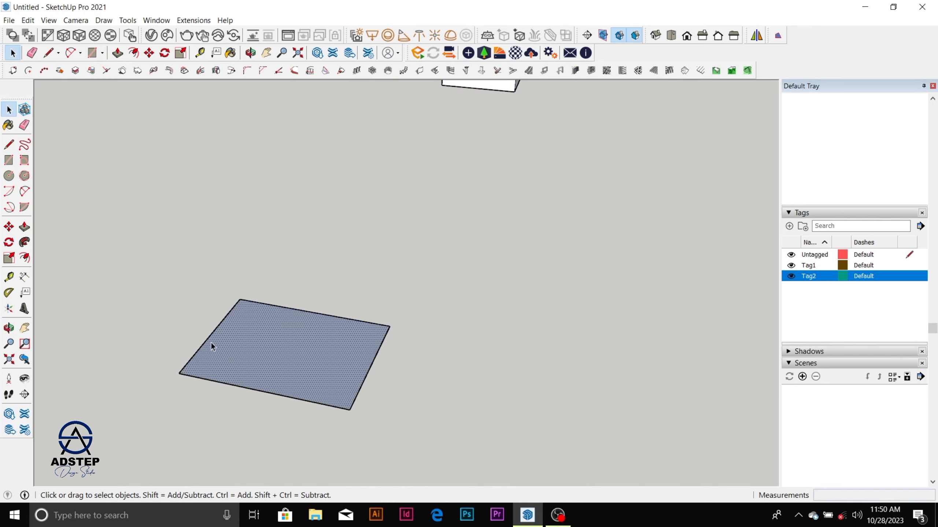
{"action": "right_click", "coordinate": [285, 357]}
{"action": "left_click", "coordinate": [347, 266]}
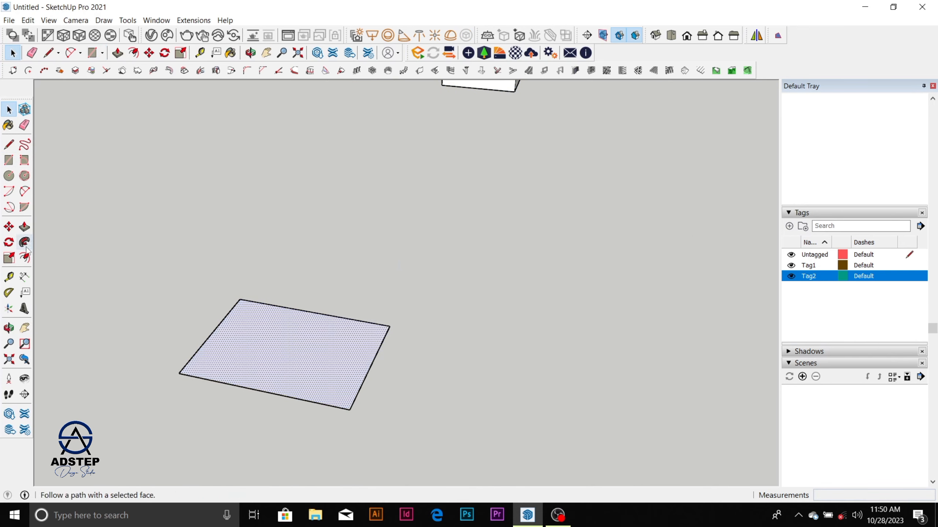
{"action": "left_click", "coordinate": [25, 258]}
{"action": "left_click", "coordinate": [218, 328]}
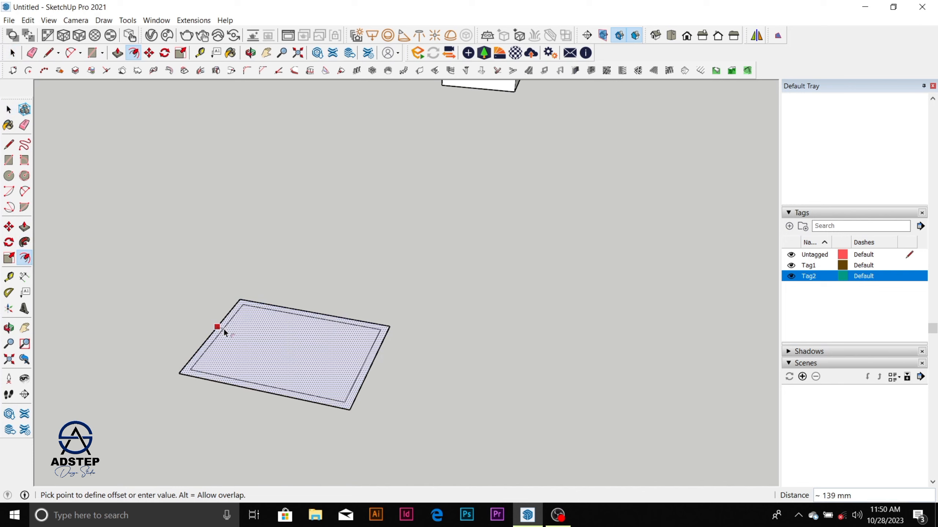
{"action": "type", "text": "150"}
{"action": "key", "text": "Return"}
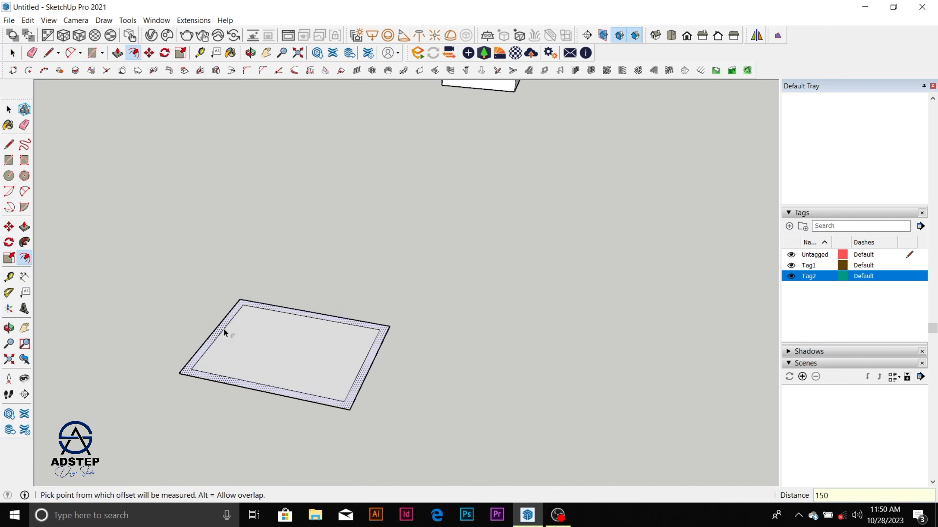
{"action": "key", "text": "space"}
Step: Push/pull the 150 mm wall border up to a height of 3000 mm
{"action": "scroll", "coordinate": [267, 351], "scroll_direction": "up", "scroll_amount": 2}
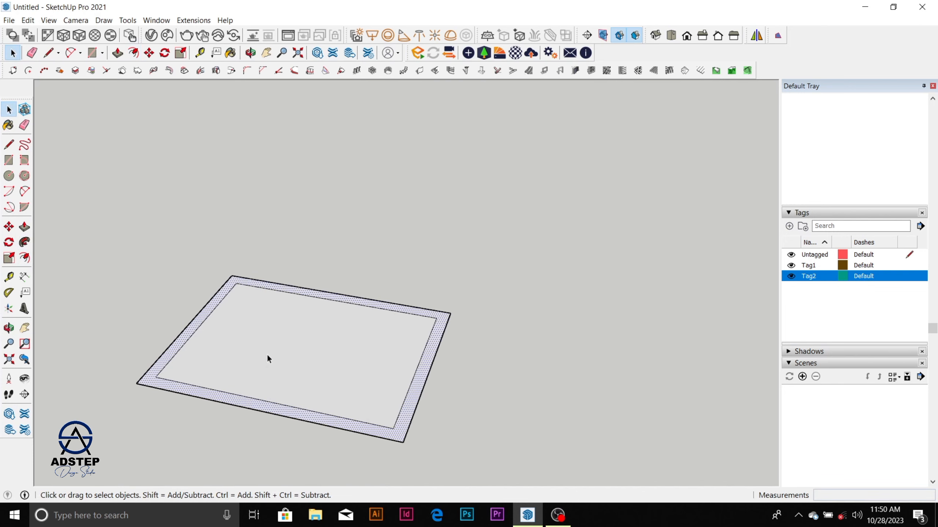
{"action": "key", "text": "p"}
{"action": "left_click", "coordinate": [255, 404]}
{"action": "type", "text": "3"}
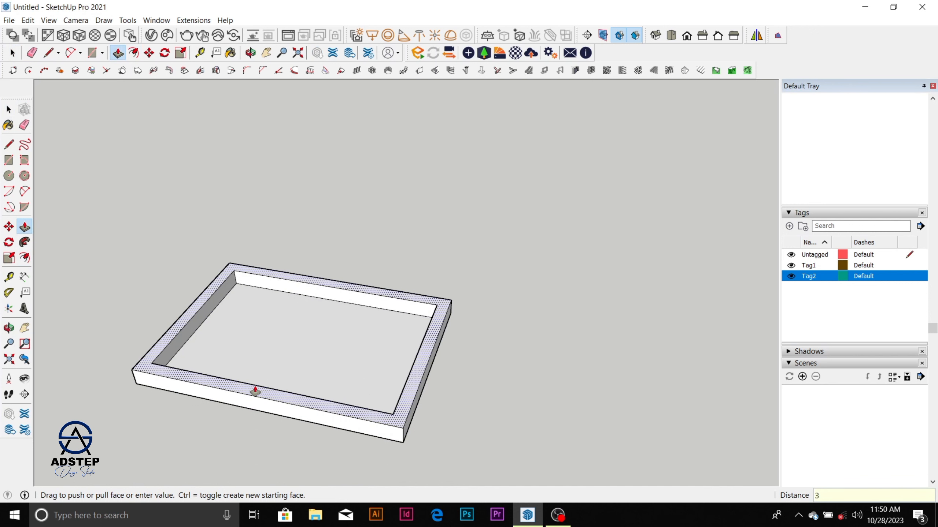
{"action": "type", "text": "000"}
{"action": "key", "text": "Return"}
{"action": "scroll", "coordinate": [345, 373], "scroll_direction": "down", "scroll_amount": 3}
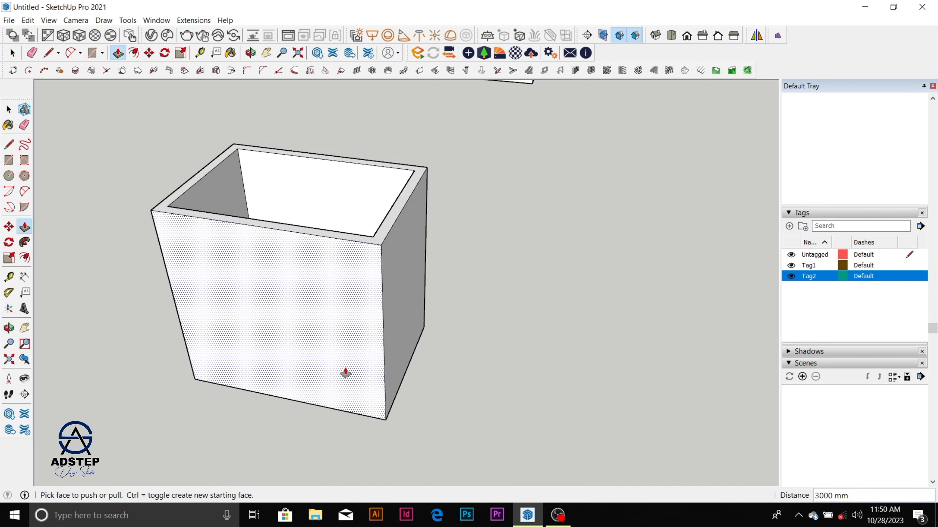
Step: Draw two 150 mm lines across the top of one short wall, from the inner corners to its outer edge
{"action": "middle_click_drag", "start_coordinate": [345, 372], "coordinate": [309, 364]}
{"action": "key", "text": "space"}
{"action": "scroll", "coordinate": [335, 251], "scroll_direction": "up", "scroll_amount": 3}
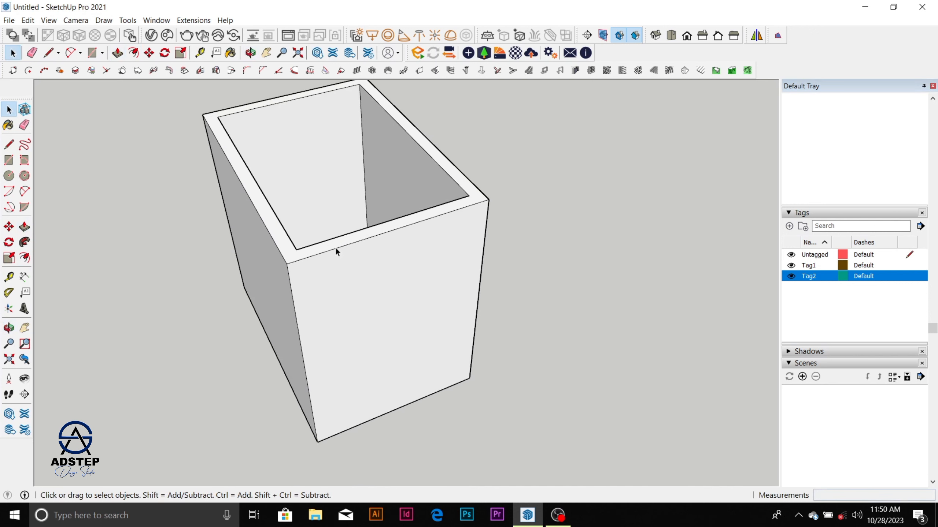
{"action": "key", "text": "l"}
{"action": "left_click", "coordinate": [297, 249]}
{"action": "left_click", "coordinate": [301, 260]}
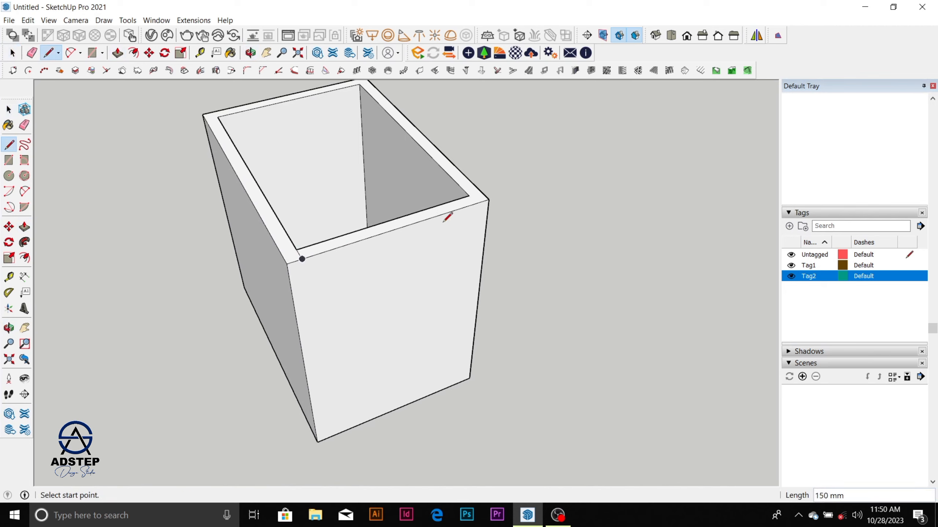
{"action": "left_click", "coordinate": [469, 195]}
{"action": "left_click", "coordinate": [477, 203]}
{"action": "key", "text": "space"}
Step: Push/pull the wall-top section between the two lines down to the ground to open that side of the room
{"action": "scroll", "coordinate": [440, 210], "scroll_direction": "up", "scroll_amount": 2}
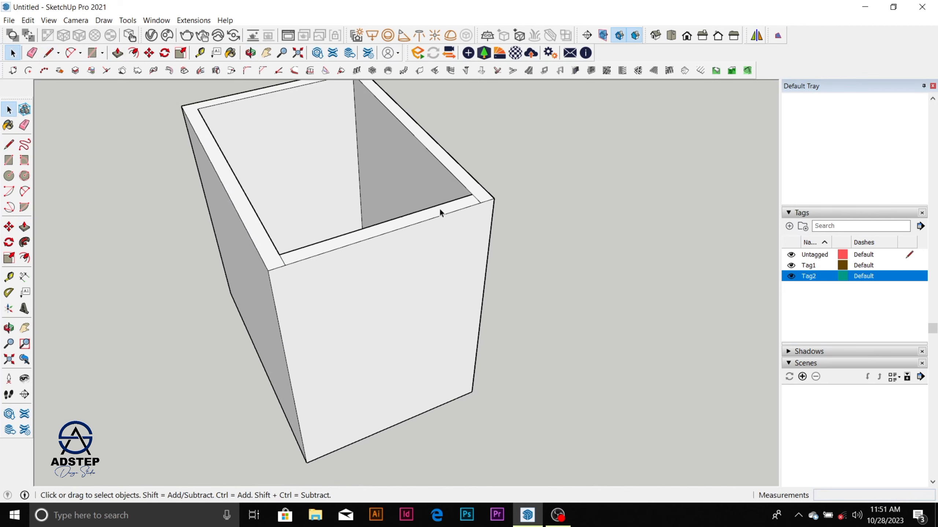
{"action": "left_click", "coordinate": [440, 215]}
{"action": "key", "text": "p"}
{"action": "left_click_drag", "start_coordinate": [439, 216], "coordinate": [461, 413]}
{"action": "key", "text": "space"}
{"action": "scroll", "coordinate": [456, 391], "scroll_direction": "down", "scroll_amount": 2}
{"action": "middle_click_drag", "start_coordinate": [454, 379], "coordinate": [322, 297]}
{"action": "scroll", "coordinate": [338, 299], "scroll_direction": "up", "scroll_amount": 3}
{"action": "scroll", "coordinate": [339, 299], "scroll_direction": "down", "scroll_amount": 2}
{"action": "middle_click_drag", "start_coordinate": [358, 266], "coordinate": [404, 230]}
{"action": "scroll", "coordinate": [358, 257], "scroll_direction": "up", "scroll_amount": 2}
{"action": "scroll", "coordinate": [357, 257], "scroll_direction": "up", "scroll_amount": 1}
{"action": "middle_click_drag", "start_coordinate": [339, 232], "coordinate": [318, 256]}
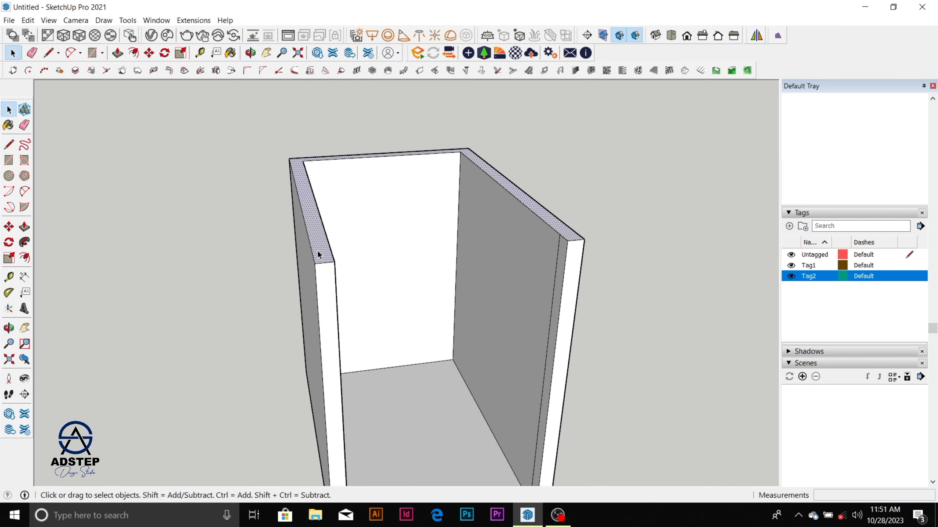
{"action": "key", "text": "l"}
{"action": "left_click", "coordinate": [334, 262]}
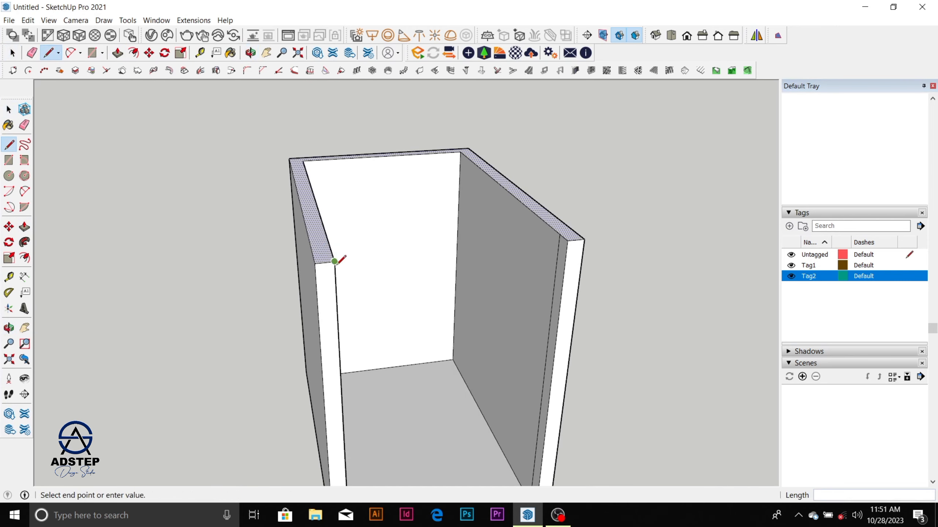
{"action": "key", "text": "Escape"}
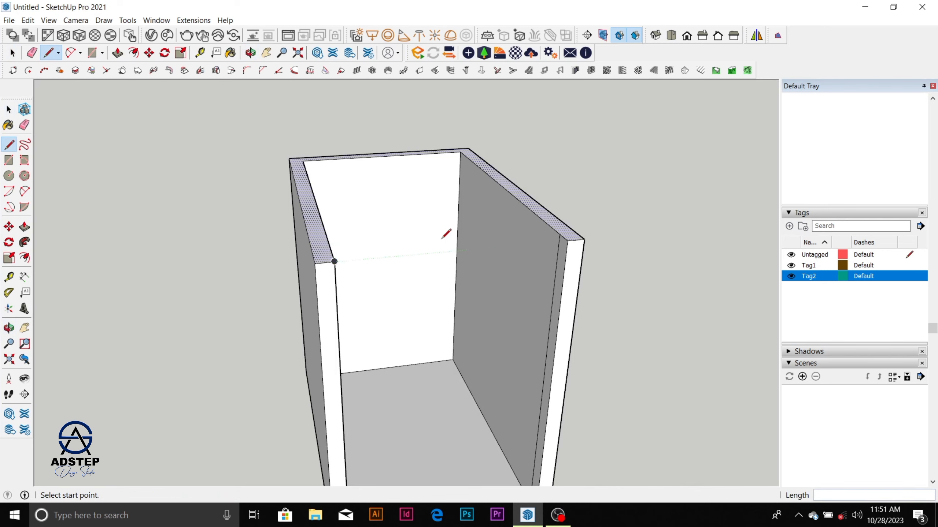
{"action": "scroll", "coordinate": [443, 236], "scroll_direction": "down", "scroll_amount": 2}
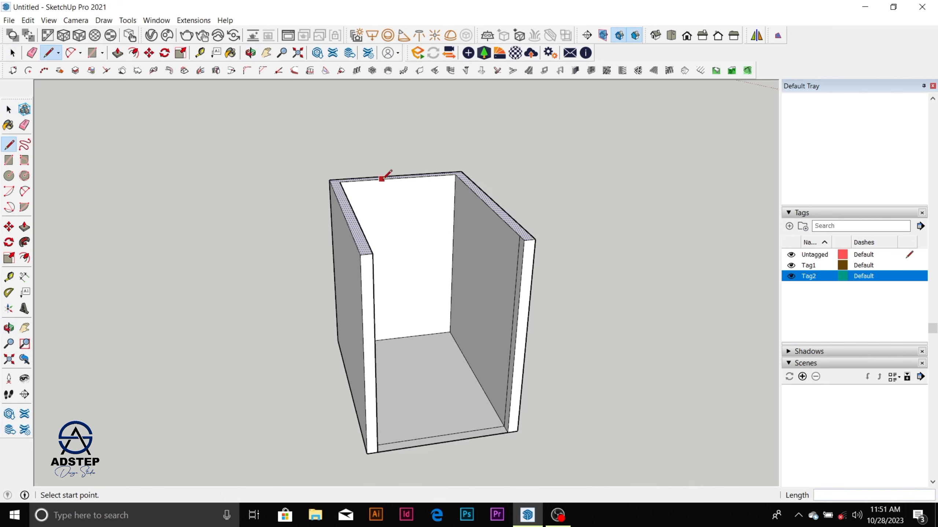
{"action": "key", "text": "space"}
Step: Select the entire open-sided wall structure with its floor and make it a group
{"action": "scroll", "coordinate": [410, 182], "scroll_direction": "down", "scroll_amount": 3}
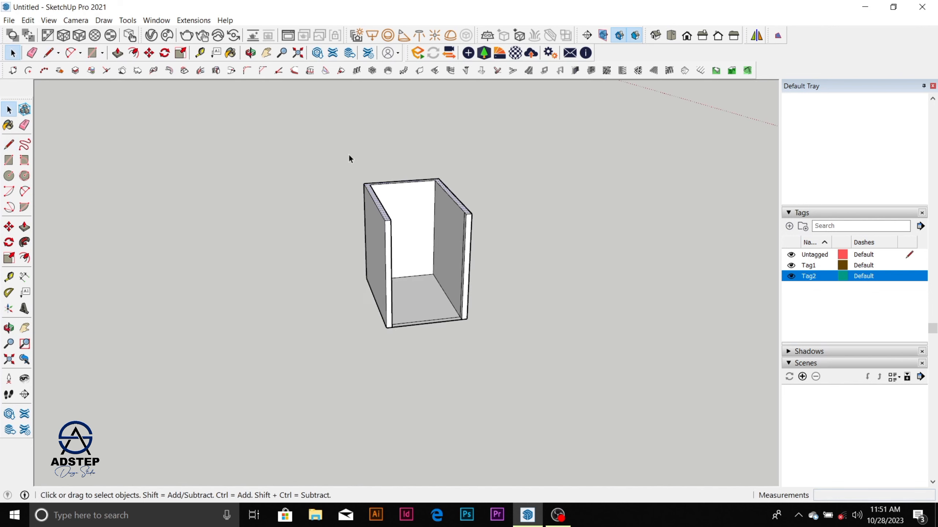
{"action": "left_click_drag", "start_coordinate": [338, 143], "coordinate": [519, 371]}
{"action": "right_click", "coordinate": [464, 269]}
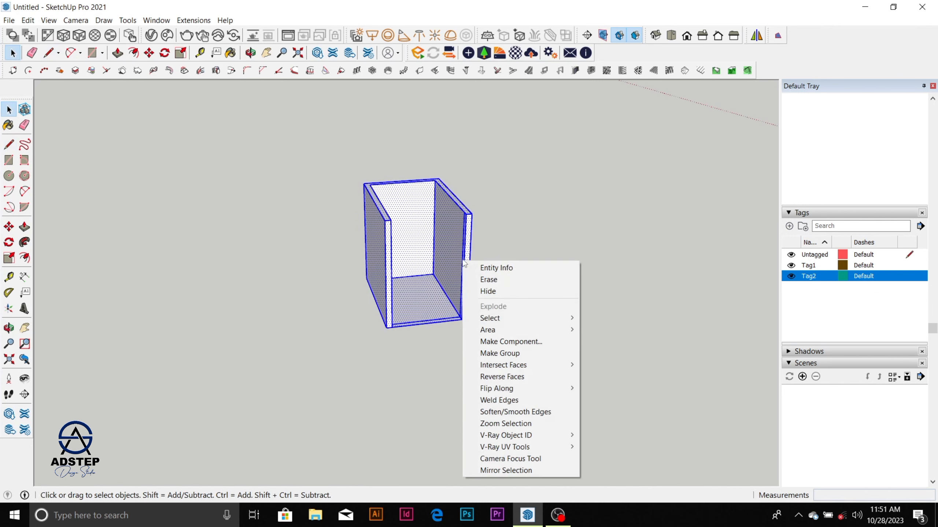
{"action": "left_click", "coordinate": [502, 353]}
Step: Open the open-sided wall group for editing, select the walls' top face and make it a nested group
{"action": "scroll", "coordinate": [461, 209], "scroll_direction": "up", "scroll_amount": 4}
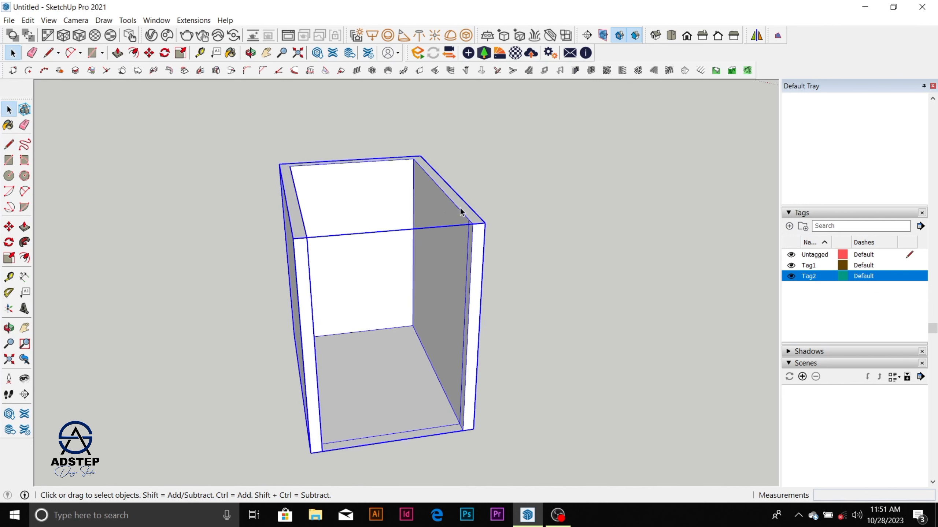
{"action": "triple_click", "coordinate": [461, 209]}
{"action": "left_click", "coordinate": [461, 209]}
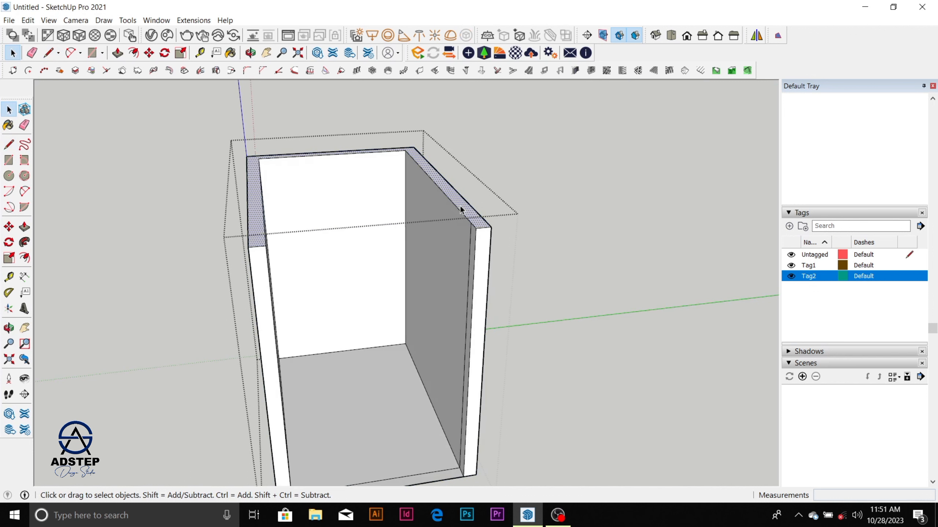
{"action": "right_click", "coordinate": [461, 209]}
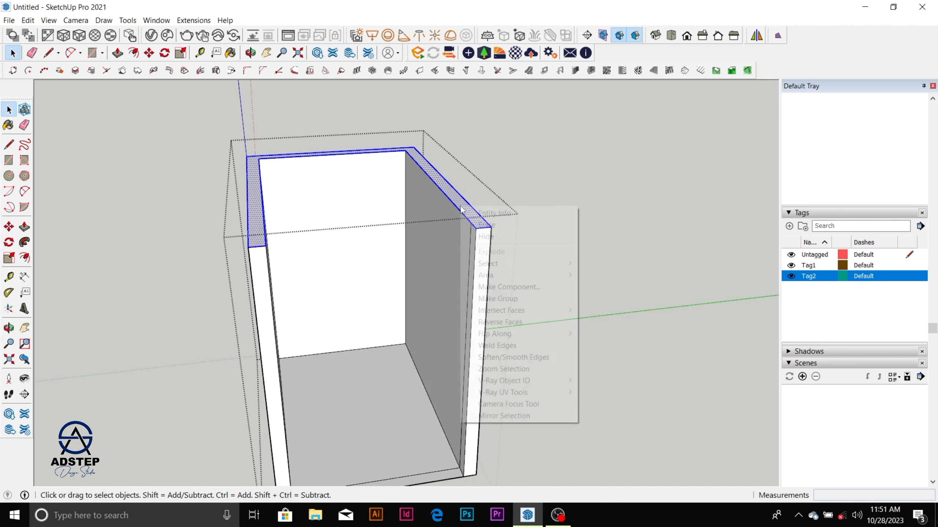
{"action": "left_click", "coordinate": [521, 300]}
Step: Inside the wall-top group, draw a line between the inner corners across the open side to close the roof face
{"action": "double_click", "coordinate": [476, 224]}
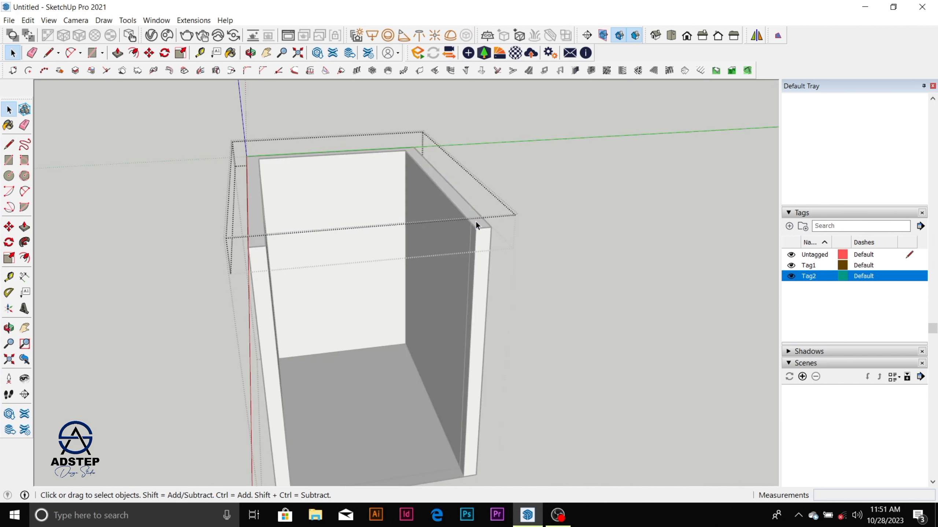
{"action": "left_click", "coordinate": [476, 223]}
{"action": "key", "text": "l"}
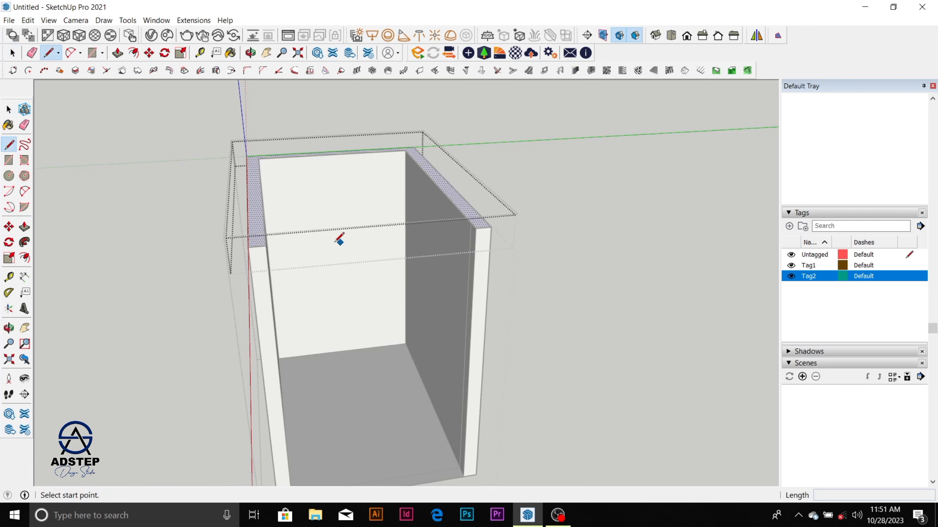
{"action": "left_click", "coordinate": [266, 246]}
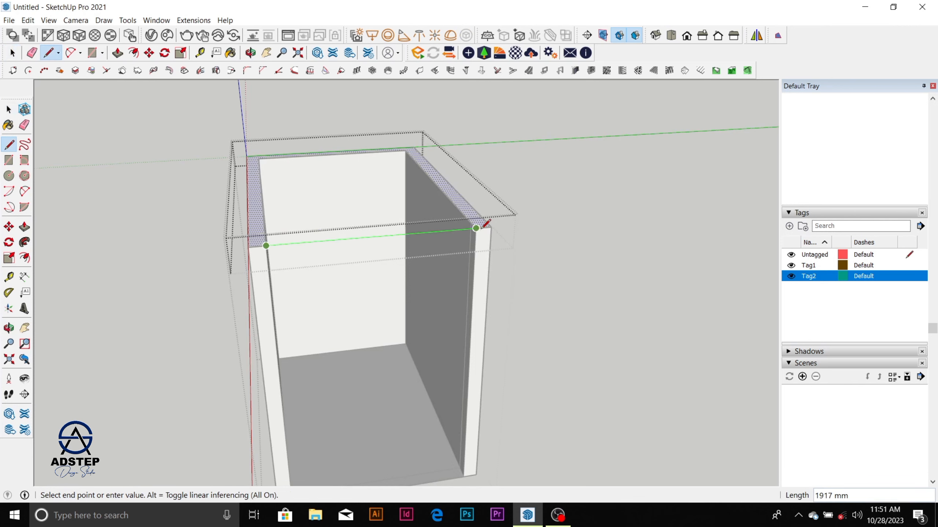
{"action": "left_click", "coordinate": [476, 233]}
{"action": "key", "text": "space"}
{"action": "scroll", "coordinate": [378, 211], "scroll_direction": "up", "scroll_amount": 2}
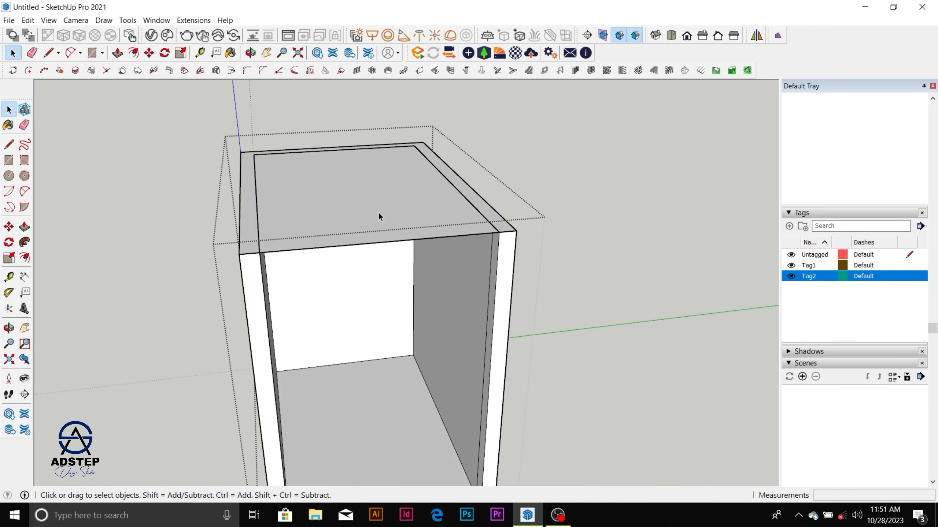
Step: Push/pull the inner roof face up 30 mm inside its nested group
{"action": "left_click", "coordinate": [376, 212]}
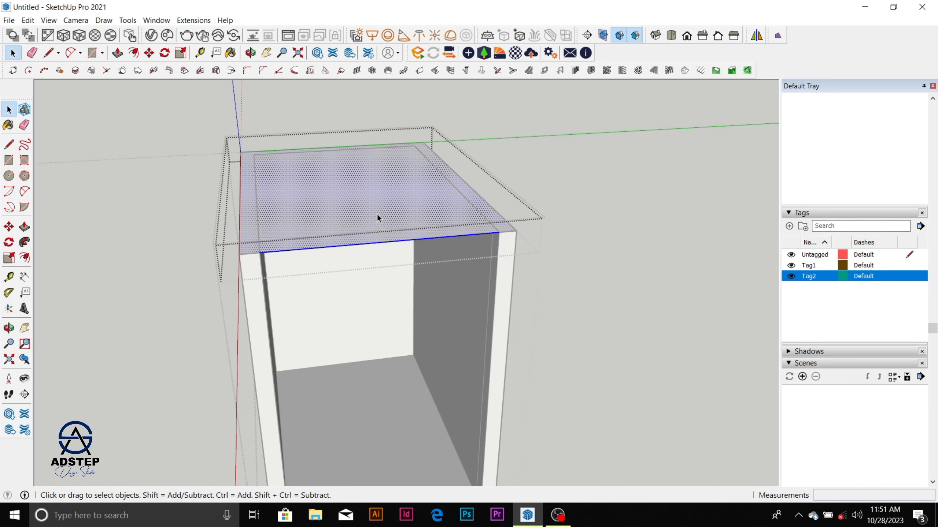
{"action": "key", "text": "p"}
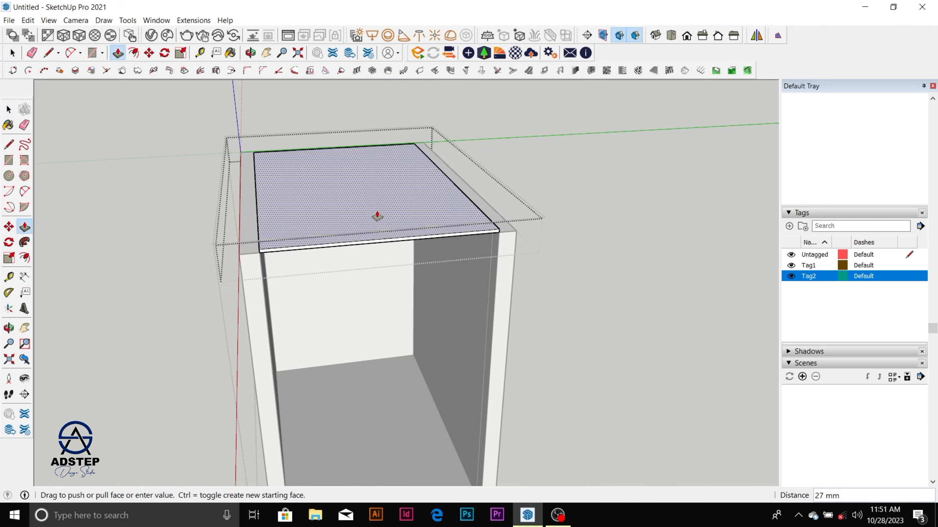
{"action": "type", "text": "30"}
{"action": "key", "text": "Return"}
Step: Push/pull both side-face sections of the roof slab along one long wall outward by 30 mm, and leave the roof group
{"action": "middle_click_drag", "start_coordinate": [347, 222], "coordinate": [561, 164]}
{"action": "scroll", "coordinate": [385, 232], "scroll_direction": "up", "scroll_amount": 4}
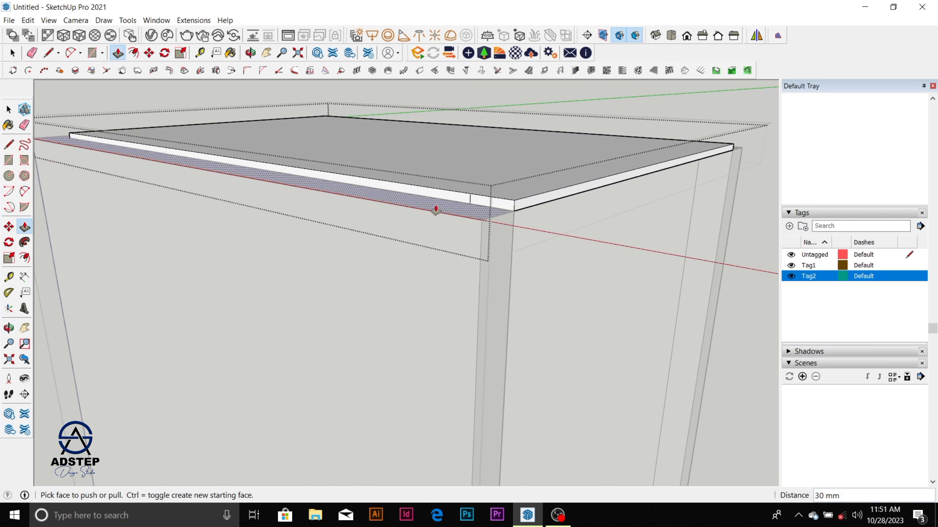
{"action": "double_click", "coordinate": [449, 201]}
{"action": "double_click", "coordinate": [474, 203]}
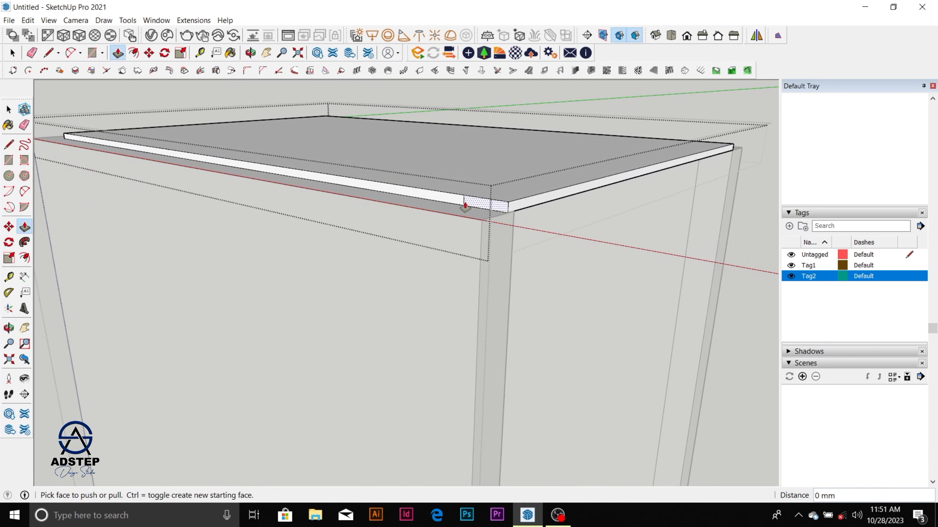
{"action": "scroll", "coordinate": [400, 237], "scroll_direction": "down", "scroll_amount": 3}
{"action": "middle_click_drag", "start_coordinate": [459, 215], "coordinate": [276, 174]}
{"action": "scroll", "coordinate": [276, 174], "scroll_direction": "down", "scroll_amount": 4}
{"action": "middle_click_drag", "start_coordinate": [344, 201], "coordinate": [277, 233]}
{"action": "key", "text": "space"}
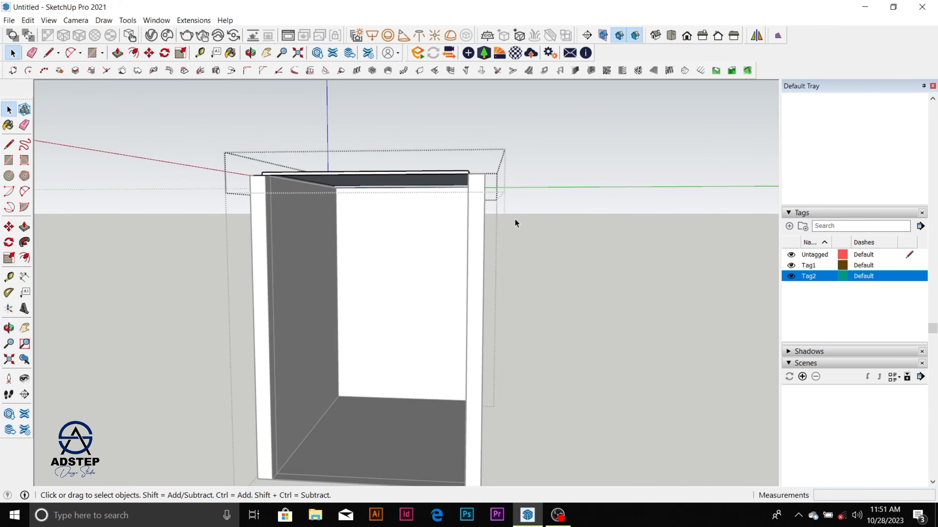
{"action": "left_click", "coordinate": [531, 211]}
Step: Reopen the roof group and push/pull the slab's underside down 30 mm, flush with the top of the walls
{"action": "scroll", "coordinate": [347, 255], "scroll_direction": "up", "scroll_amount": 5}
{"action": "scroll", "coordinate": [357, 242], "scroll_direction": "down", "scroll_amount": 3}
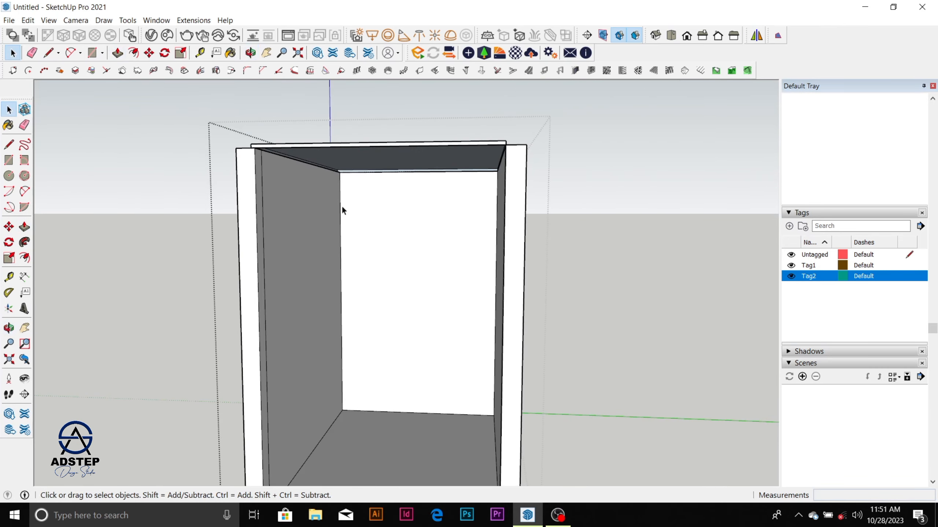
{"action": "scroll", "coordinate": [342, 210], "scroll_direction": "up", "scroll_amount": 2}
{"action": "middle_click_drag", "start_coordinate": [342, 210], "coordinate": [323, 102]}
{"action": "scroll", "coordinate": [326, 194], "scroll_direction": "up", "scroll_amount": 3}
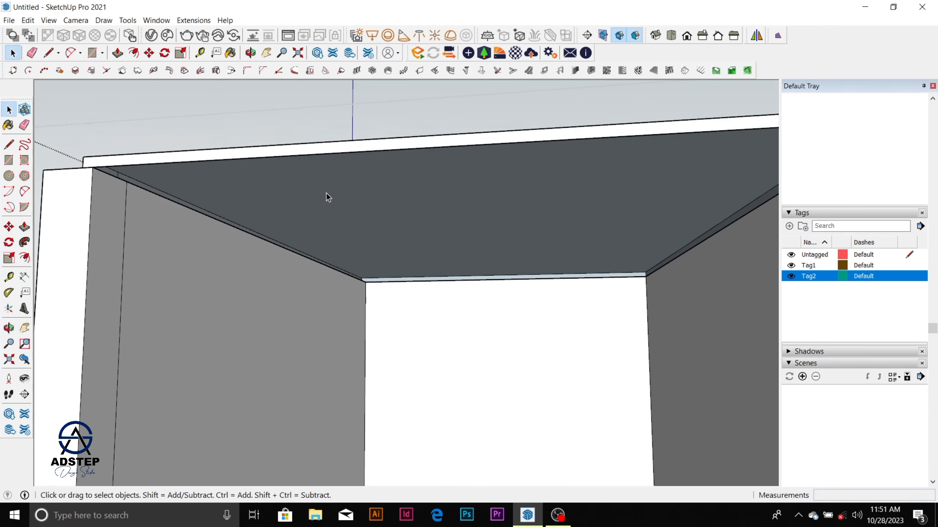
{"action": "left_click", "coordinate": [326, 194]}
{"action": "double_click", "coordinate": [326, 193]}
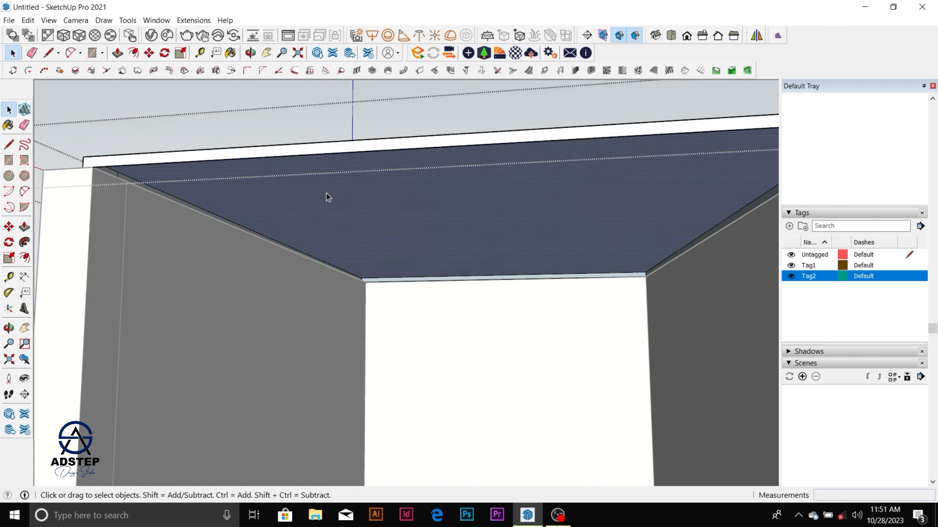
{"action": "key", "text": "p"}
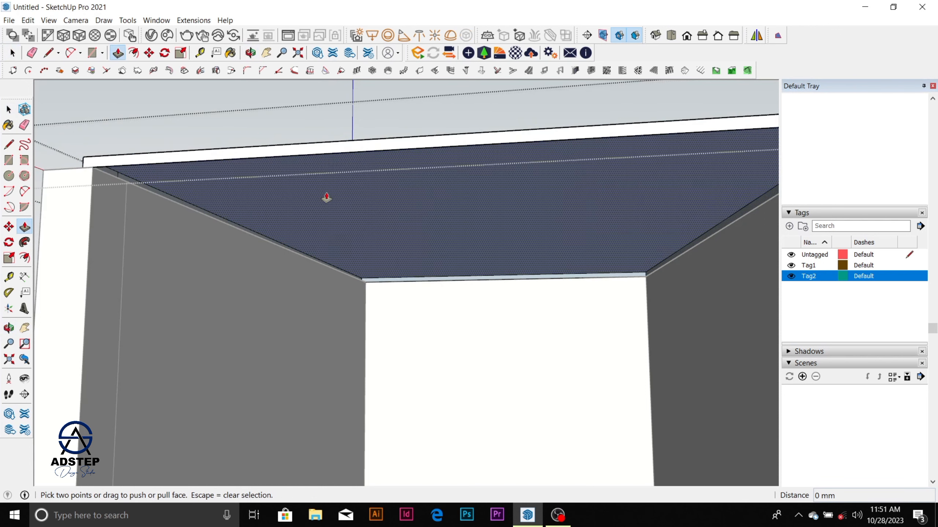
{"action": "left_click", "coordinate": [326, 198]}
{"action": "left_click", "coordinate": [90, 168]}
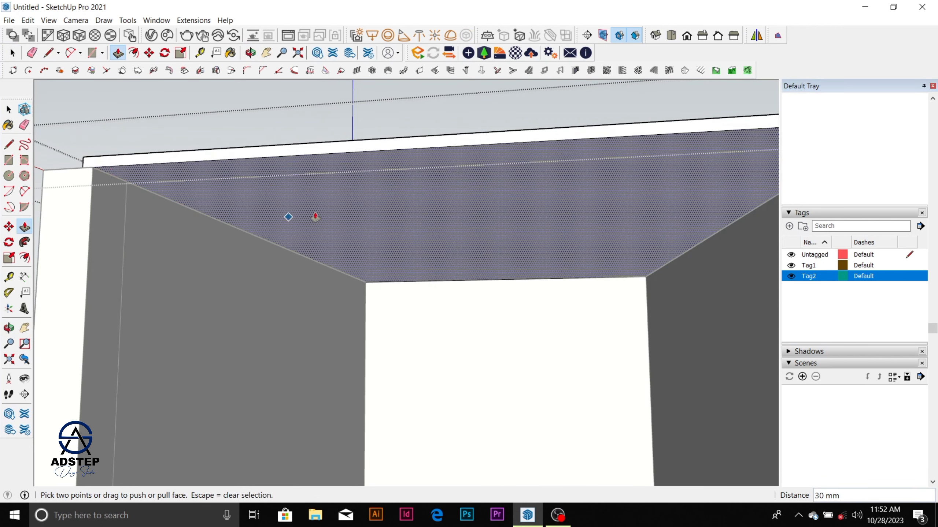
{"action": "scroll", "coordinate": [333, 214], "scroll_direction": "down", "scroll_amount": 5}
{"action": "middle_click_drag", "start_coordinate": [366, 209], "coordinate": [424, 234]}
{"action": "key", "text": "space"}
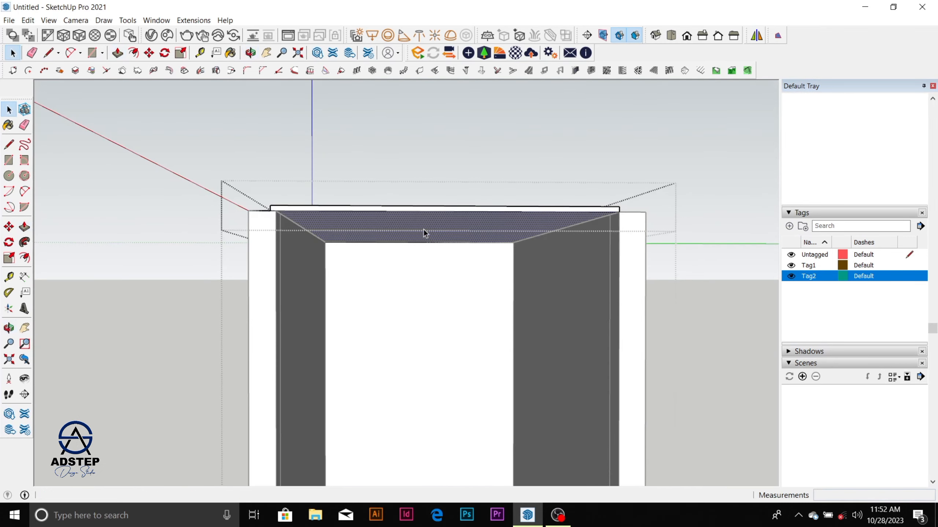
Step: Examine the roofed room from its open side, checking the interior walls, ceiling and floor
{"action": "scroll", "coordinate": [424, 234], "scroll_direction": "down", "scroll_amount": 8}
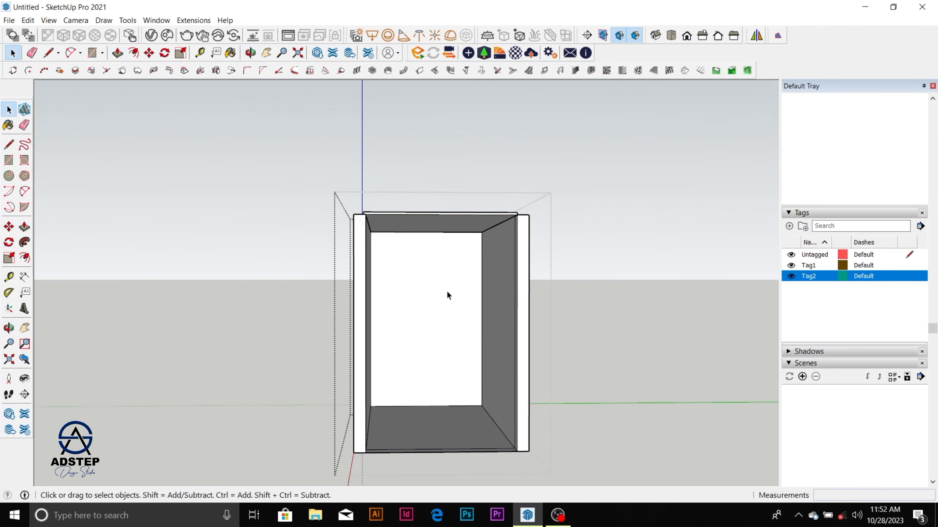
{"action": "scroll", "coordinate": [446, 290], "scroll_direction": "down", "scroll_amount": 3}
{"action": "middle_click_drag", "start_coordinate": [442, 372], "coordinate": [473, 398]}
{"action": "scroll", "coordinate": [445, 291], "scroll_direction": "up", "scroll_amount": 6}
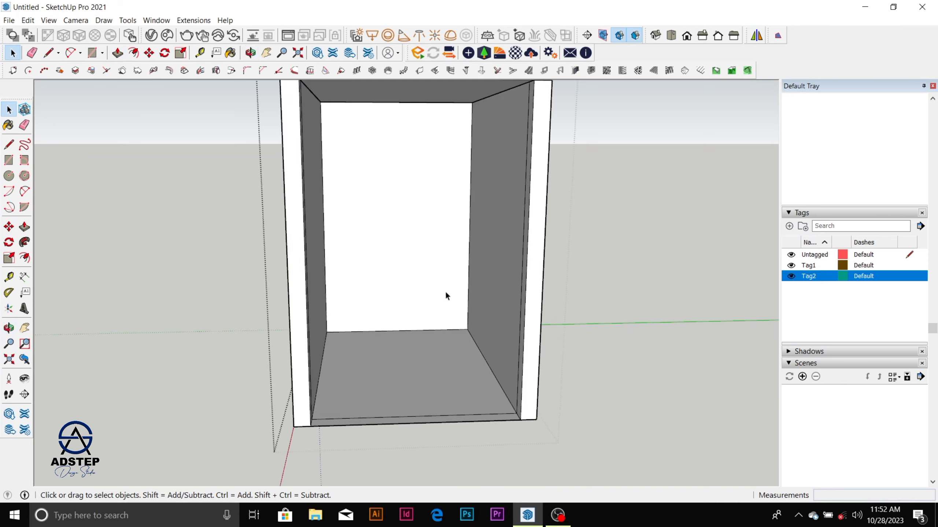
{"action": "scroll", "coordinate": [445, 287], "scroll_direction": "up", "scroll_amount": 2}
{"action": "scroll", "coordinate": [444, 281], "scroll_direction": "down", "scroll_amount": 3}
{"action": "scroll", "coordinate": [422, 331], "scroll_direction": "up", "scroll_amount": 2}
{"action": "scroll", "coordinate": [429, 331], "scroll_direction": "down", "scroll_amount": 2}
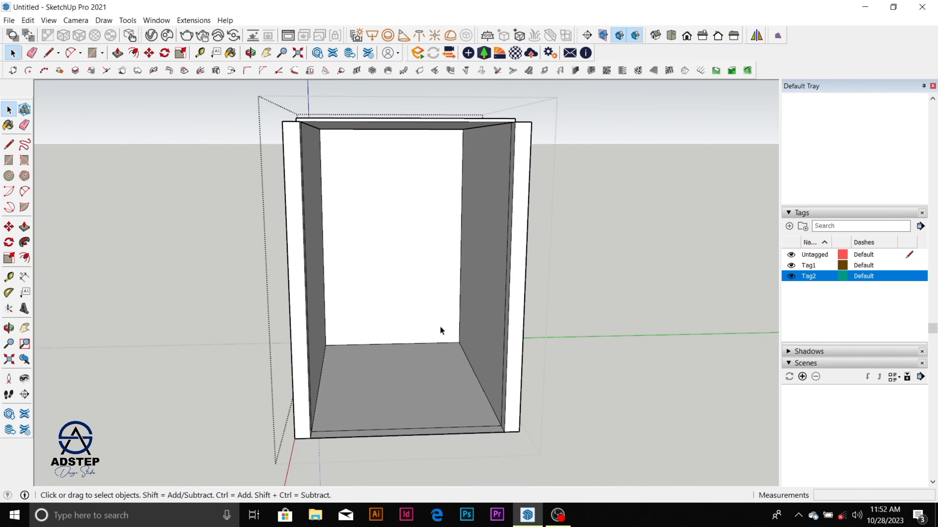
{"action": "scroll", "coordinate": [440, 329], "scroll_direction": "up", "scroll_amount": 2}
{"action": "scroll", "coordinate": [443, 331], "scroll_direction": "down", "scroll_amount": 2}
{"action": "middle_click_drag", "start_coordinate": [444, 332], "coordinate": [476, 386]}
{"action": "scroll", "coordinate": [454, 349], "scroll_direction": "up", "scroll_amount": 4}
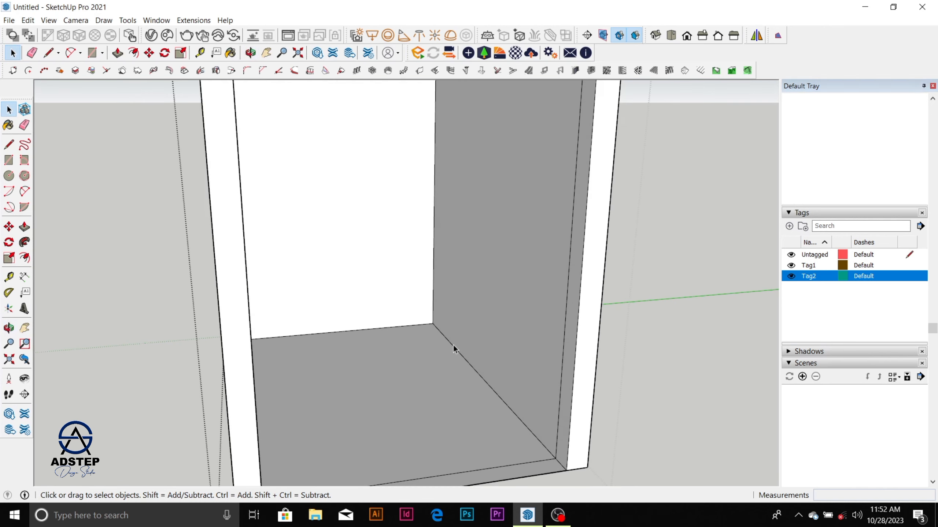
{"action": "scroll", "coordinate": [412, 320], "scroll_direction": "down", "scroll_amount": 5}
{"action": "middle_click_drag", "start_coordinate": [406, 351], "coordinate": [389, 281]}
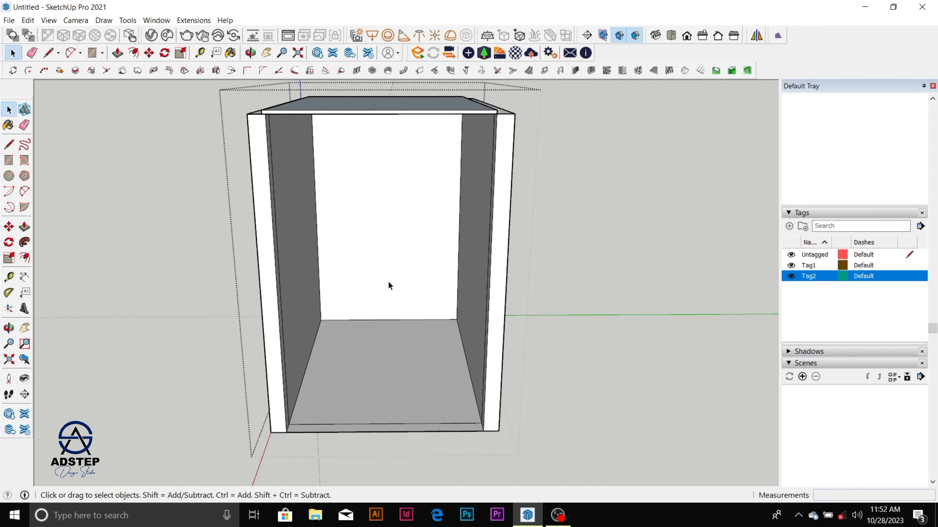
{"action": "scroll", "coordinate": [406, 389], "scroll_direction": "up", "scroll_amount": 5}
{"action": "scroll", "coordinate": [406, 388], "scroll_direction": "down", "scroll_amount": 5}
{"action": "middle_click_drag", "start_coordinate": [414, 355], "coordinate": [432, 277]}
{"action": "scroll", "coordinate": [428, 271], "scroll_direction": "up", "scroll_amount": 5}
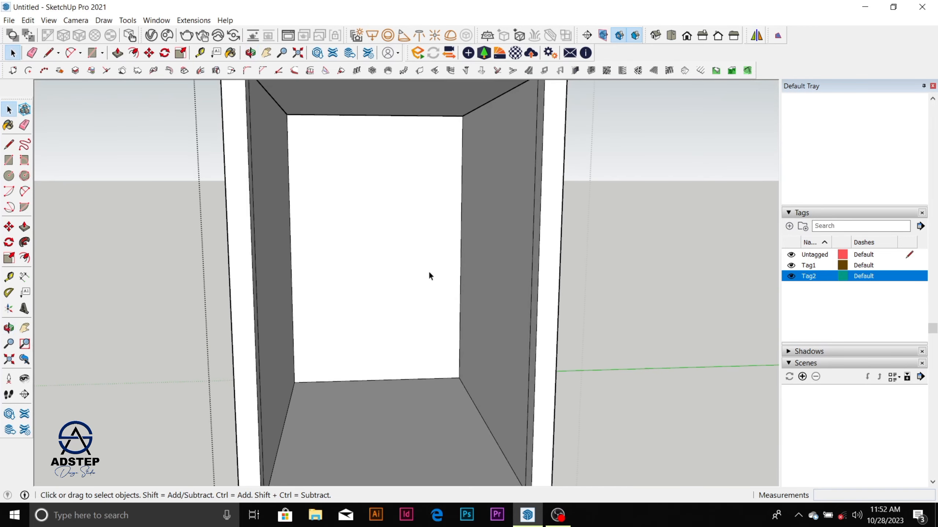
{"action": "scroll", "coordinate": [412, 301], "scroll_direction": "up", "scroll_amount": 2}
{"action": "key", "text": "l"}
{"action": "scroll", "coordinate": [395, 330], "scroll_direction": "down", "scroll_amount": 2}
{"action": "scroll", "coordinate": [296, 383], "scroll_direction": "up", "scroll_amount": 4}
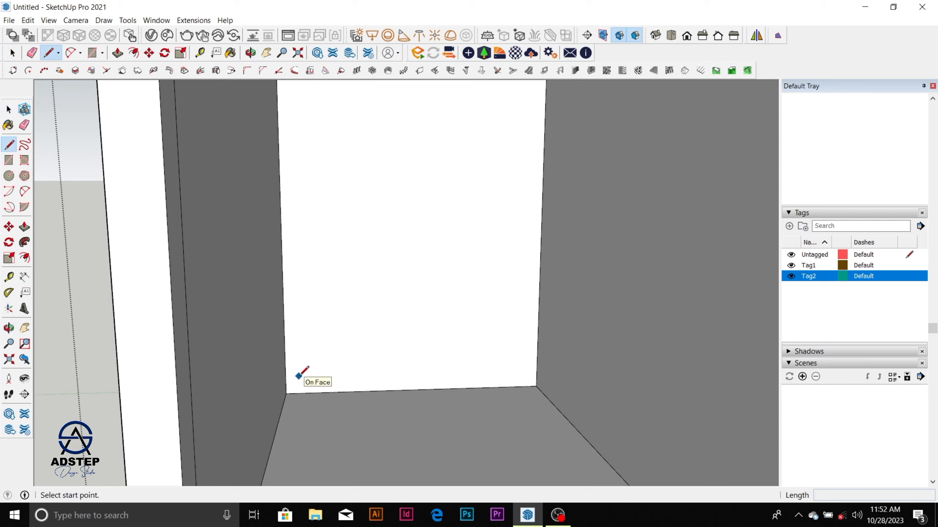
{"action": "key", "text": "space"}
{"action": "left_click", "coordinate": [310, 358]}
{"action": "scroll", "coordinate": [339, 372], "scroll_direction": "up", "scroll_amount": 1}
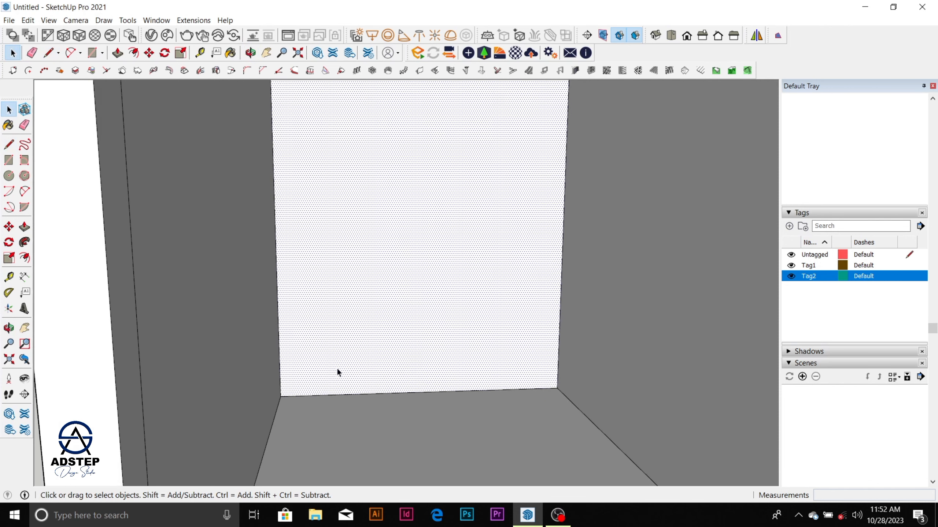
{"action": "scroll", "coordinate": [338, 372], "scroll_direction": "down", "scroll_amount": 1}
Step: Draw a low rectangle about 1 m wide in the middle of the back wall, standing on the floor edge
{"action": "key", "text": "r"}
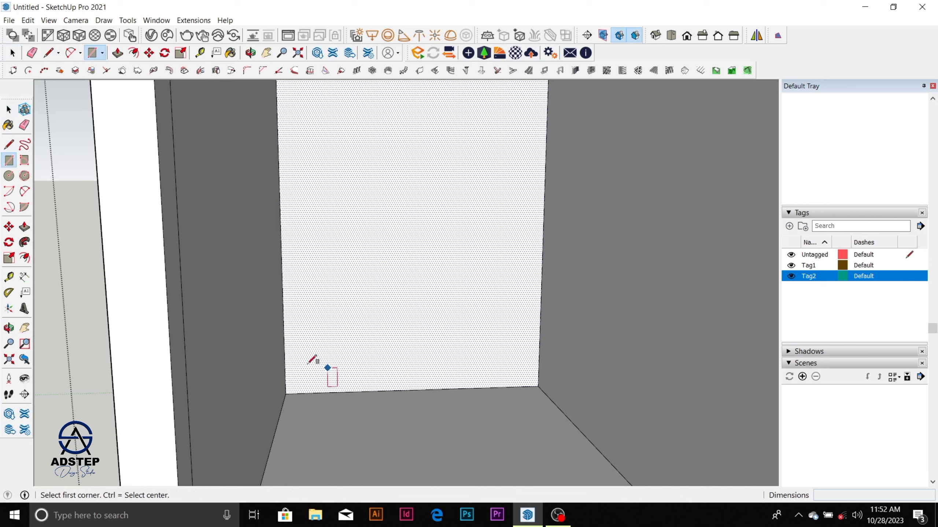
{"action": "left_click", "coordinate": [284, 349]}
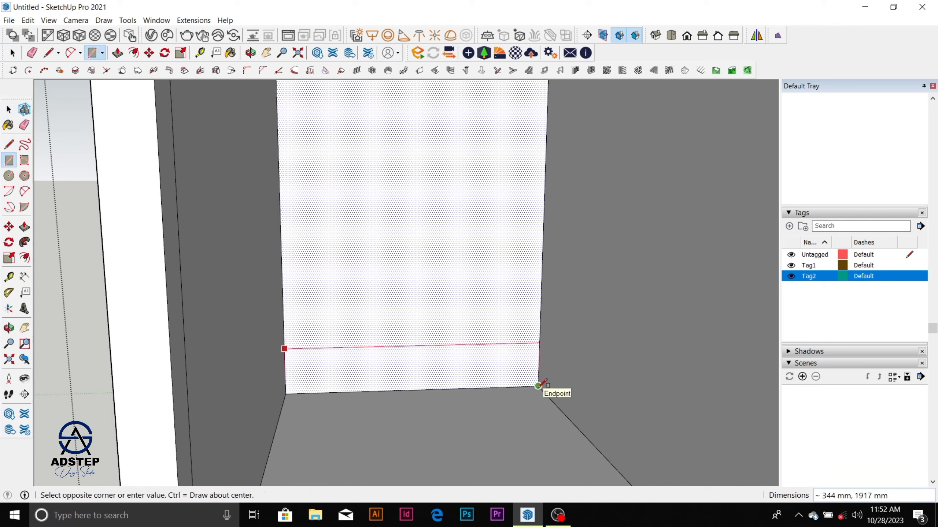
{"action": "key", "text": "Escape"}
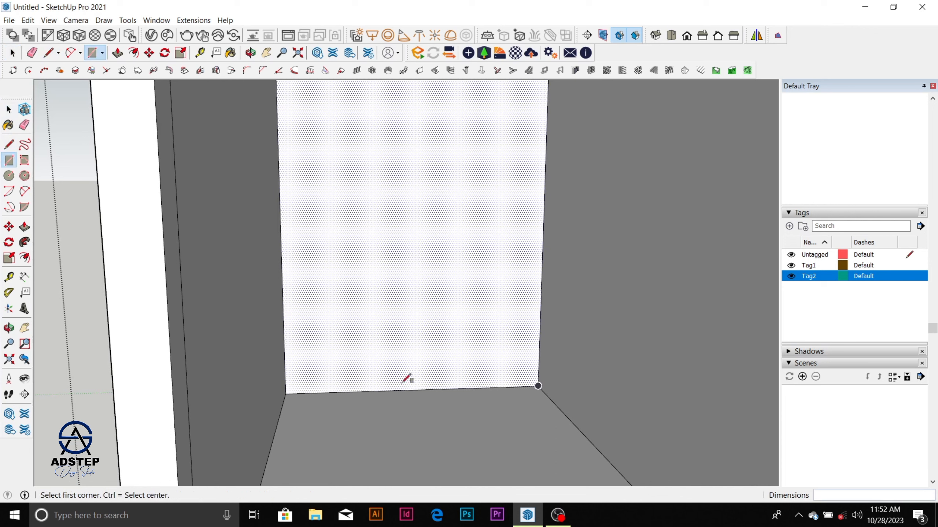
{"action": "left_click", "coordinate": [342, 392]}
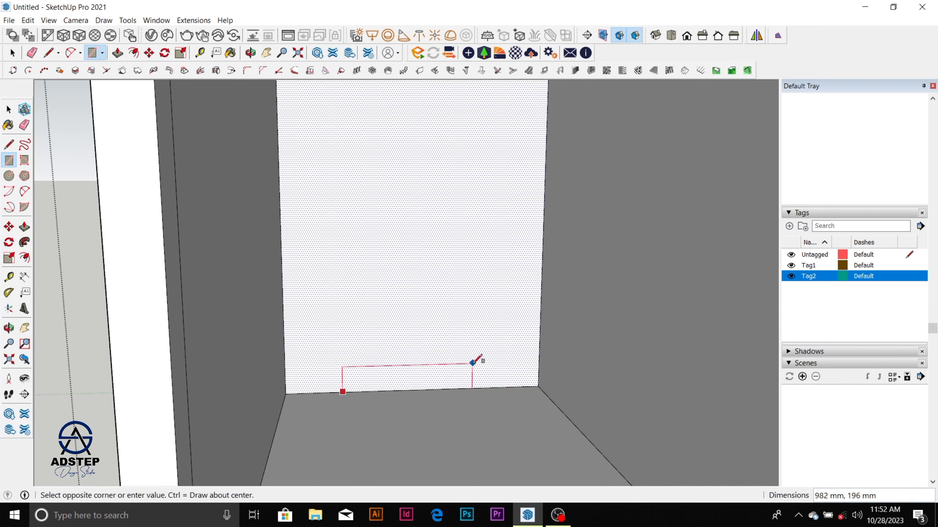
{"action": "left_click", "coordinate": [481, 351]}
Step: Select the small rectangle's face with its edges on the back wall and make it a group
{"action": "key", "text": "space"}
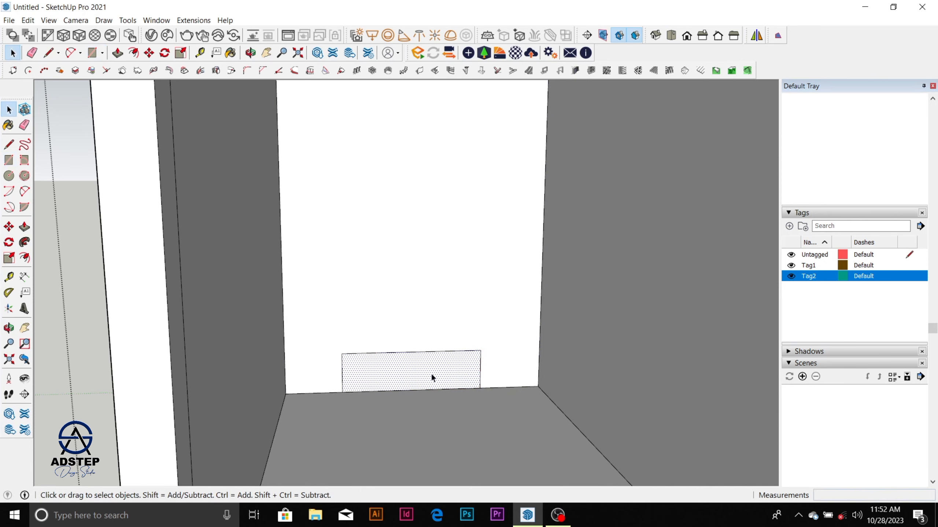
{"action": "key", "text": "ctrl+shift+i"}
{"action": "right_click", "coordinate": [431, 377]}
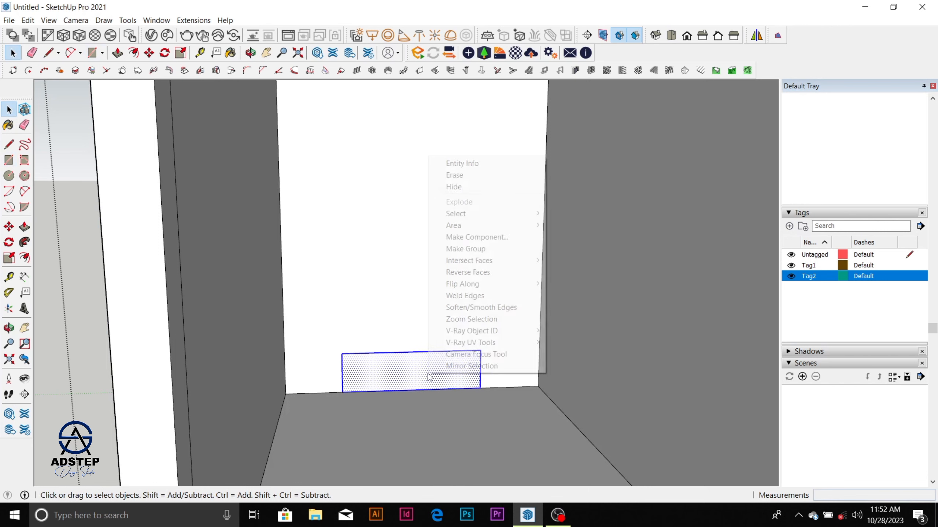
{"action": "left_click", "coordinate": [487, 249]}
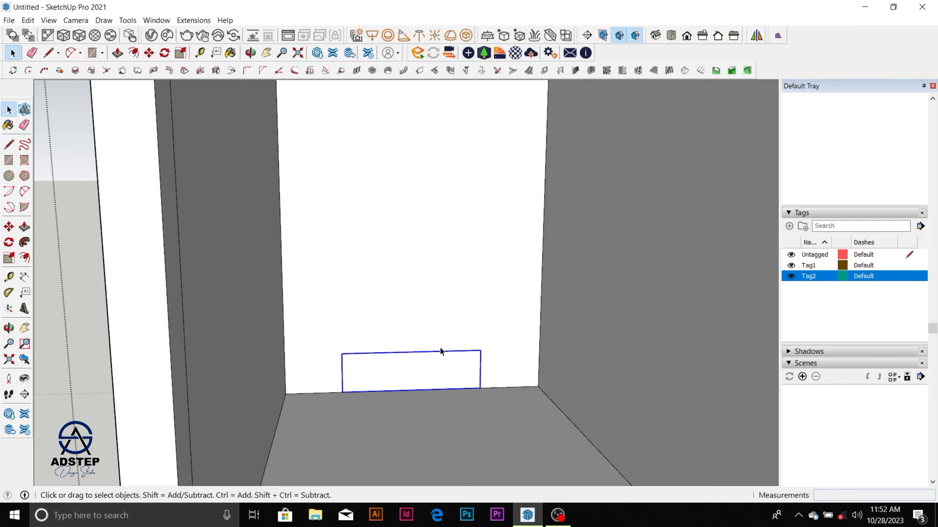
Step: Open the small rectangle's group and paint its face with Wood Bamboo from the Wood materials
{"action": "double_click", "coordinate": [435, 367]}
{"action": "left_click", "coordinate": [427, 376]}
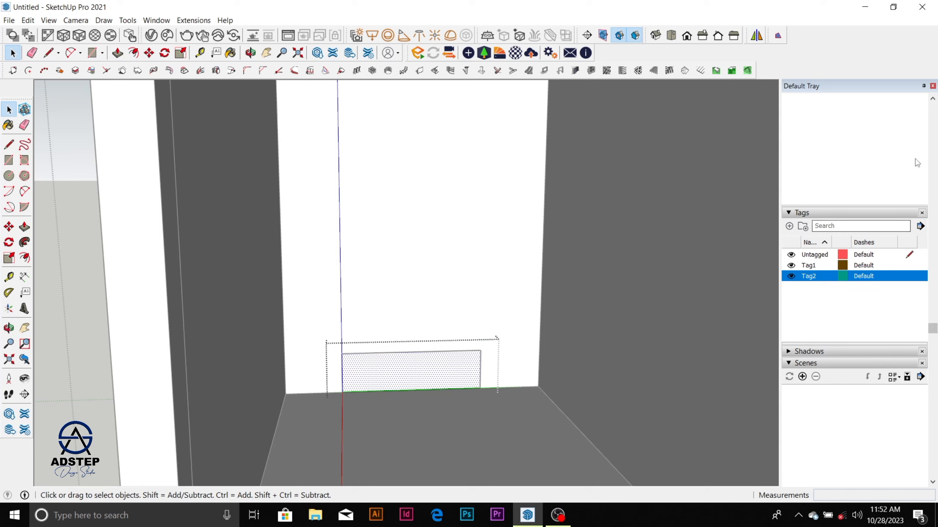
{"action": "scroll", "coordinate": [933, 332], "scroll_direction": "up", "scroll_amount": 10}
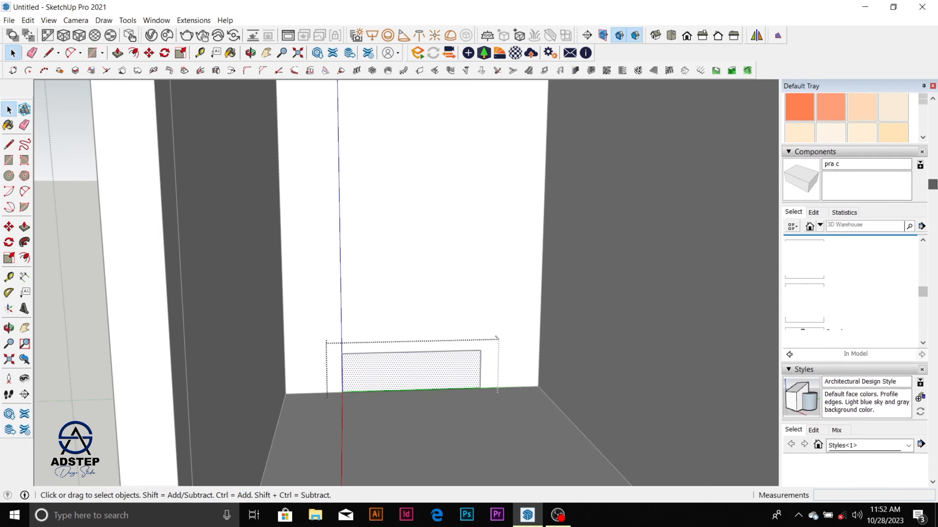
{"action": "left_click", "coordinate": [908, 179]}
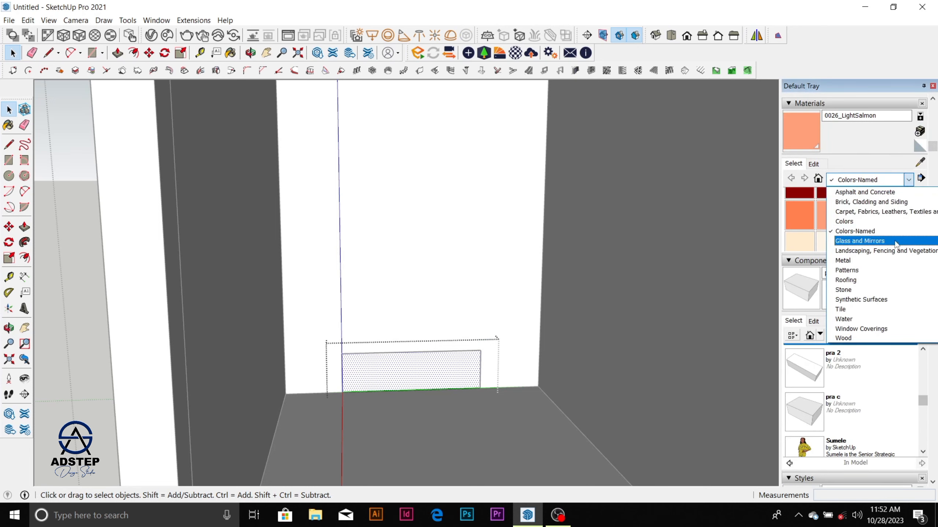
{"action": "left_click", "coordinate": [865, 330]}
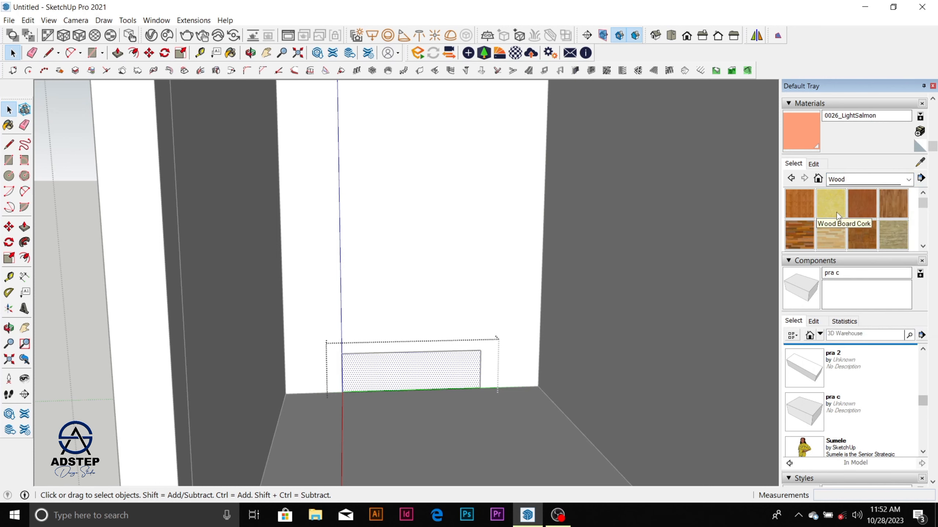
{"action": "left_click", "coordinate": [837, 213]}
{"action": "left_click", "coordinate": [793, 202]}
{"action": "left_click", "coordinate": [446, 363]}
{"action": "key", "text": "space"}
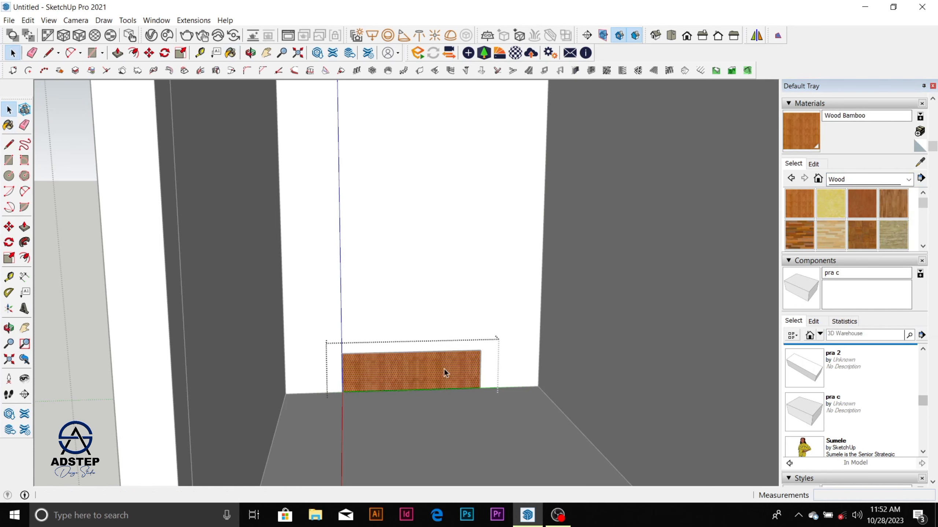
Step: Push/pull the wood face about 404 mm out from the back wall to form a cabinet box
{"action": "scroll", "coordinate": [441, 374], "scroll_direction": "up", "scroll_amount": 3}
{"action": "key", "text": "p"}
{"action": "left_click_drag", "start_coordinate": [438, 384], "coordinate": [440, 411]}
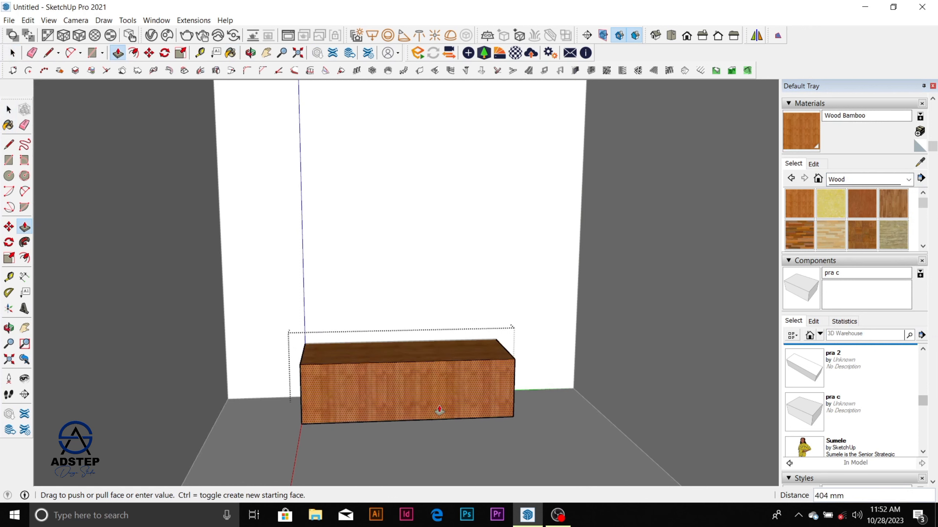
{"action": "left_click_drag", "start_coordinate": [440, 410], "coordinate": [439, 410]}
{"action": "middle_click_drag", "start_coordinate": [439, 410], "coordinate": [373, 396]}
{"action": "key", "text": "space"}
{"action": "scroll", "coordinate": [373, 395], "scroll_direction": "up", "scroll_amount": 2}
{"action": "scroll", "coordinate": [373, 396], "scroll_direction": "up", "scroll_amount": 1}
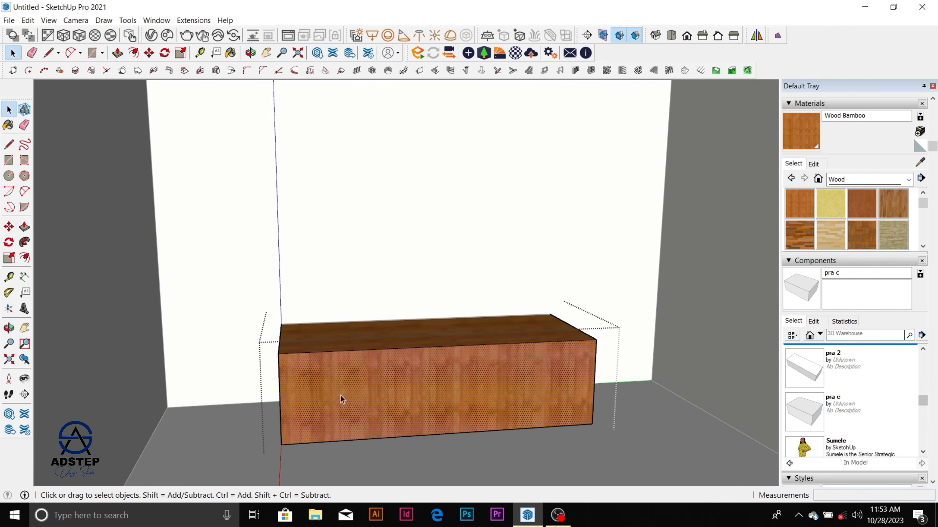
Step: Offset the cabinet's front face outline inward by about 20 mm
{"action": "left_click", "coordinate": [24, 259]}
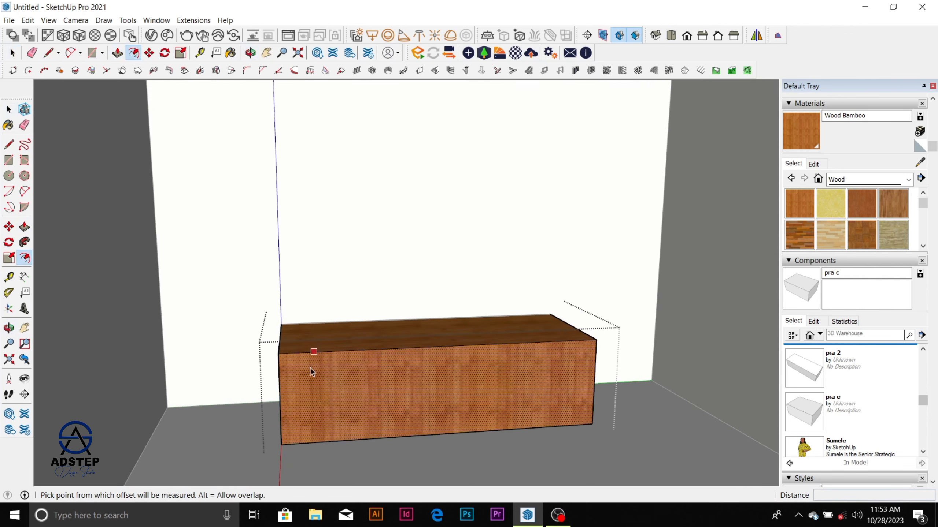
{"action": "left_click", "coordinate": [286, 381]}
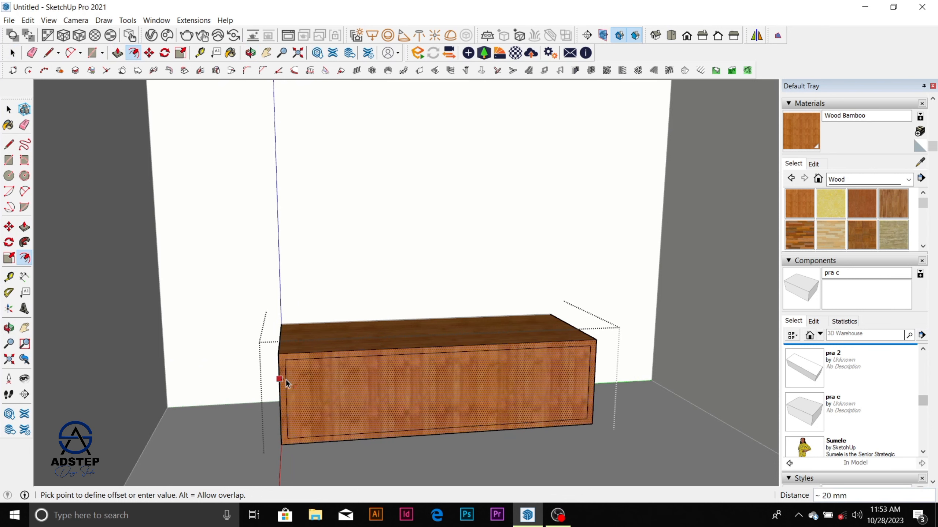
{"action": "left_click", "coordinate": [287, 378]}
{"action": "key", "text": "space"}
{"action": "scroll", "coordinate": [334, 393], "scroll_direction": "up", "scroll_amount": 1}
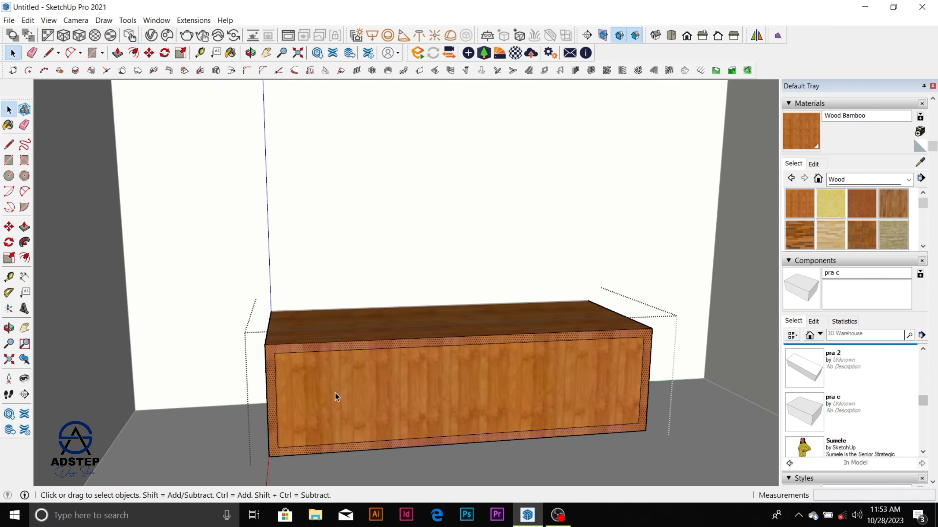
Step: Place two closely spaced horizontal guides across the middle of the cabinet front, the first about 113 mm below the inner upper edge
{"action": "middle_click_drag", "start_coordinate": [335, 394], "coordinate": [234, 357]}
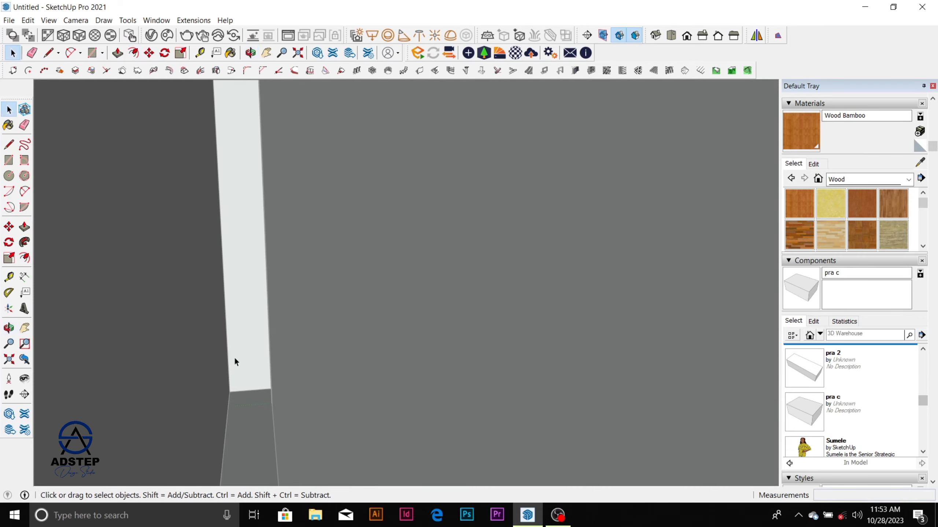
{"action": "scroll", "coordinate": [235, 357], "scroll_direction": "down", "scroll_amount": 5}
{"action": "scroll", "coordinate": [262, 305], "scroll_direction": "down", "scroll_amount": 2}
{"action": "scroll", "coordinate": [412, 348], "scroll_direction": "up", "scroll_amount": 4}
{"action": "scroll", "coordinate": [353, 363], "scroll_direction": "up", "scroll_amount": 2}
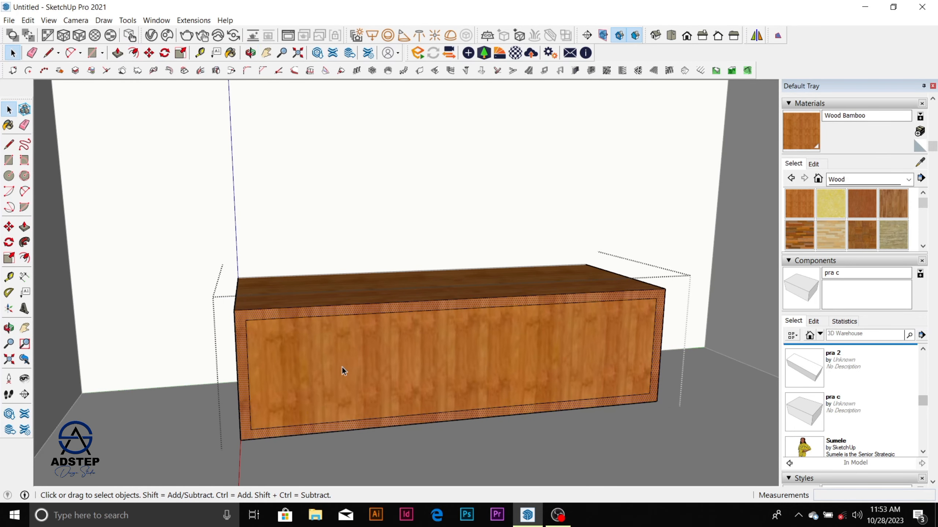
{"action": "key", "text": "l"}
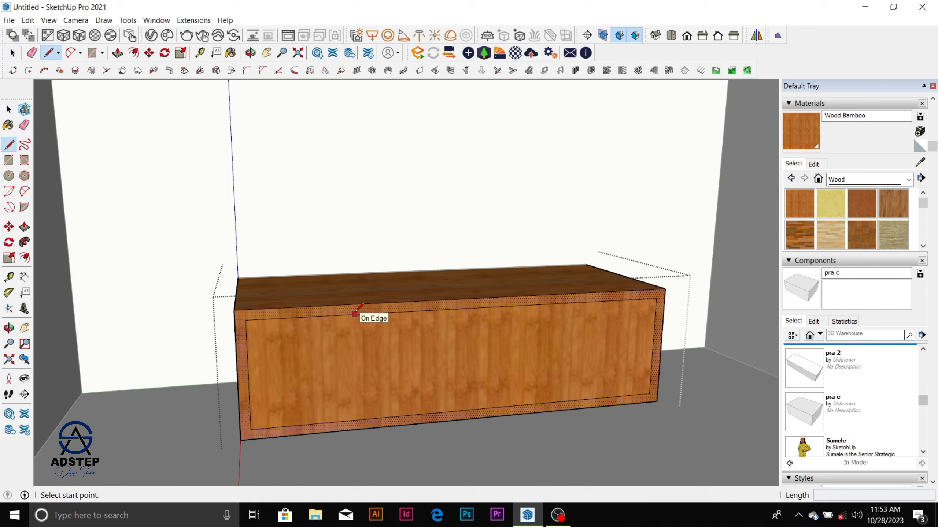
{"action": "key", "text": "t"}
{"action": "left_click", "coordinate": [354, 314]}
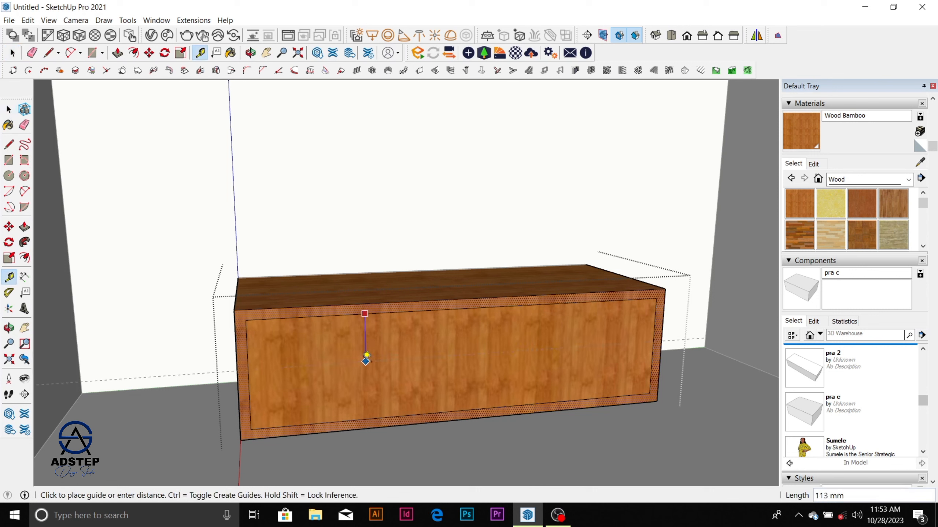
{"action": "left_click", "coordinate": [366, 355]}
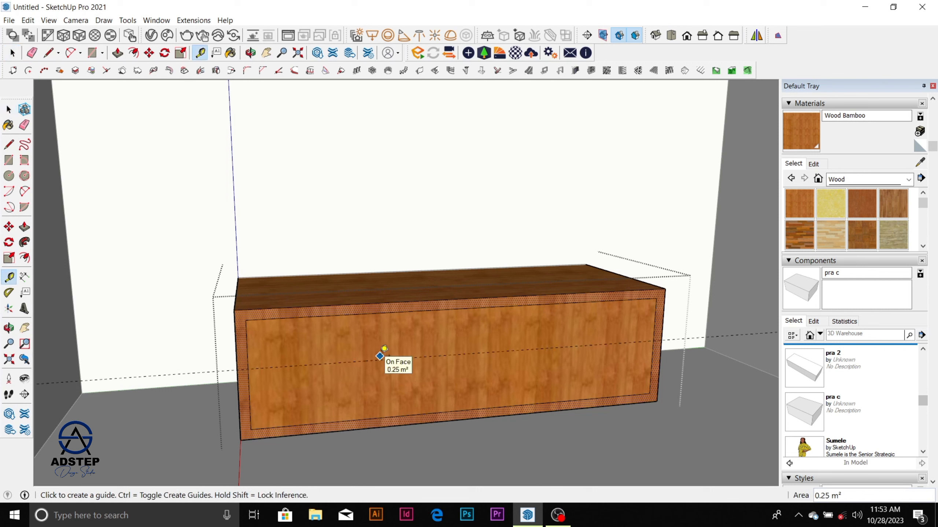
{"action": "left_click", "coordinate": [379, 360]}
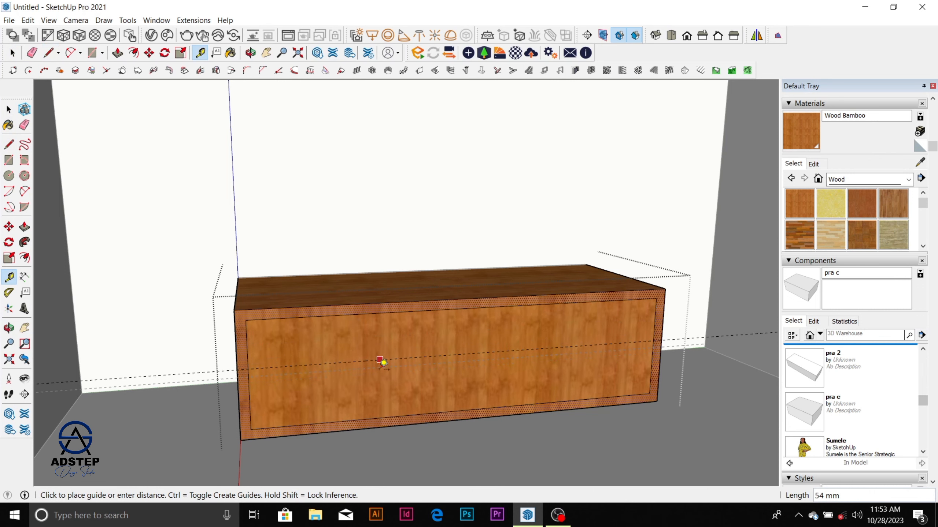
{"action": "scroll", "coordinate": [371, 359], "scroll_direction": "up", "scroll_amount": 3}
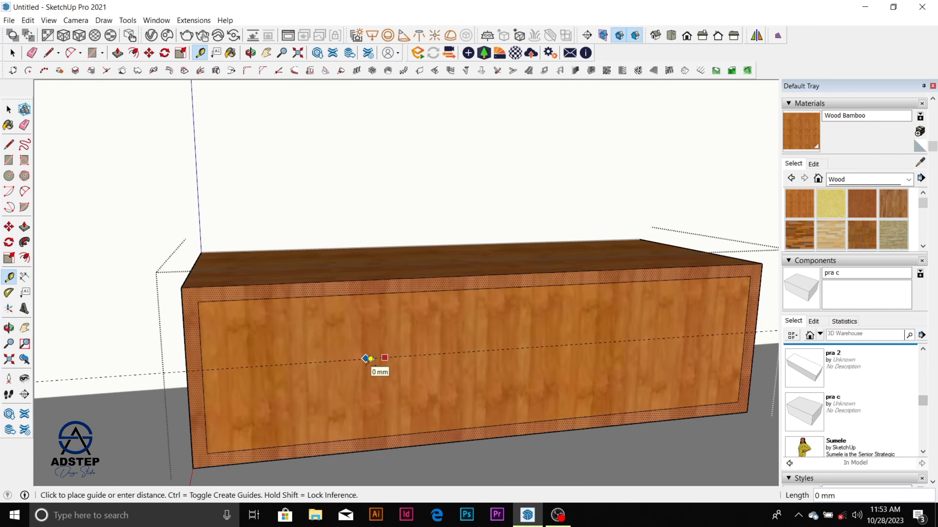
{"action": "left_click", "coordinate": [371, 361]}
{"action": "key", "text": "space"}
{"action": "scroll", "coordinate": [368, 343], "scroll_direction": "down", "scroll_amount": 5}
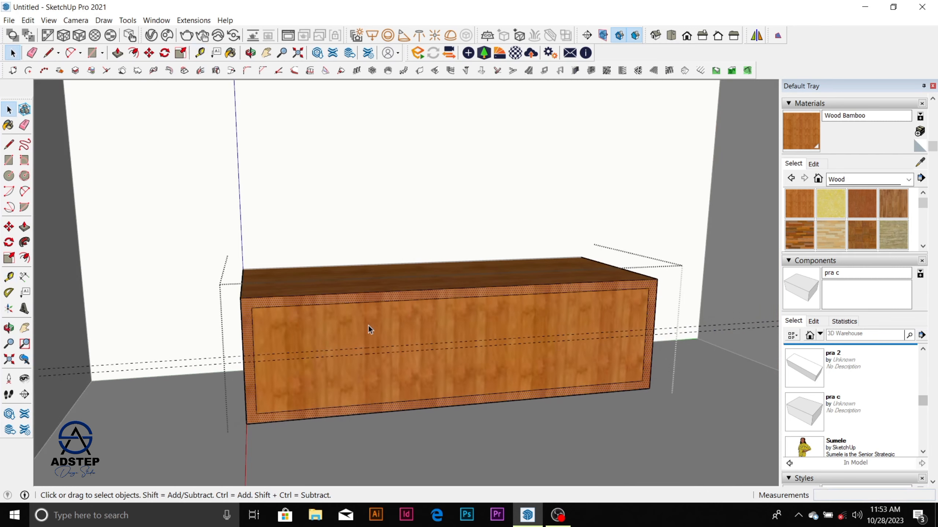
Step: Draw a thin rectangle between the two guides, spanning the inner width of the cabinet front
{"action": "key", "text": "r"}
{"action": "left_click", "coordinate": [260, 355]}
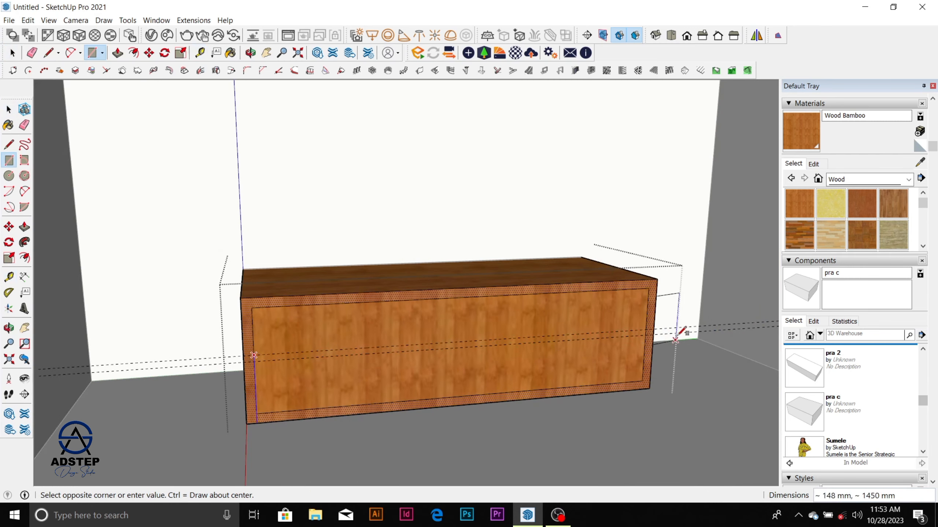
{"action": "left_click", "coordinate": [645, 333]}
{"action": "key", "text": "space"}
Step: Push the thin middle strip about 43 mm into the cabinet to form a groove between two drawer fronts
{"action": "scroll", "coordinate": [520, 338], "scroll_direction": "up", "scroll_amount": 4}
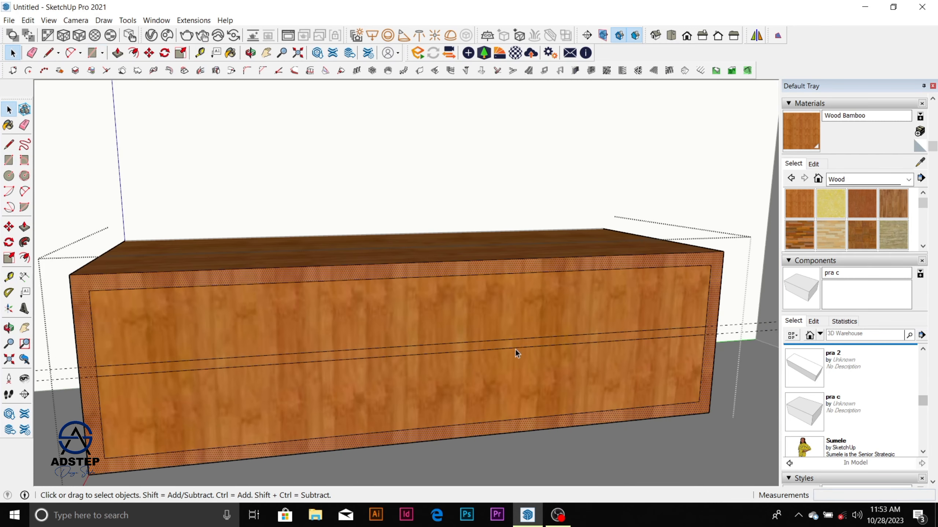
{"action": "left_click", "coordinate": [516, 344]}
{"action": "key", "text": "p"}
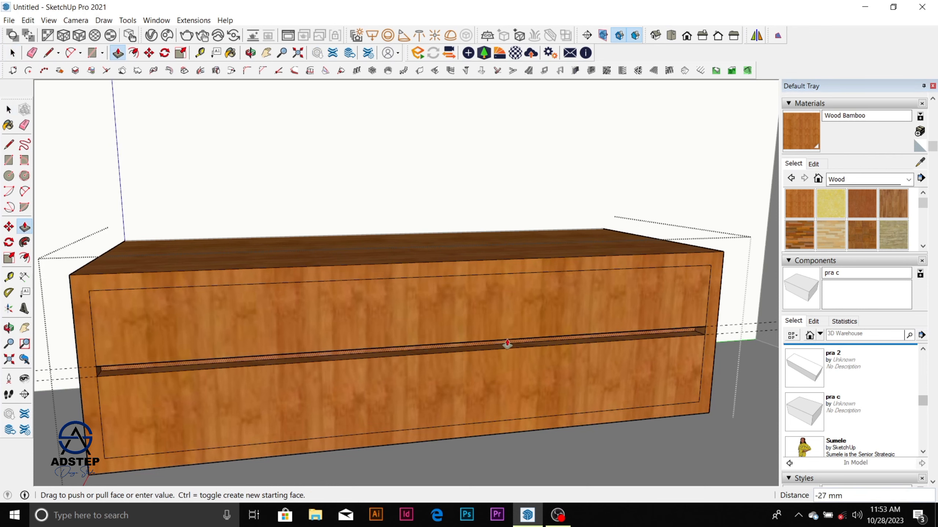
{"action": "left_click", "coordinate": [505, 342]}
{"action": "scroll", "coordinate": [506, 302], "scroll_direction": "down", "scroll_amount": 5}
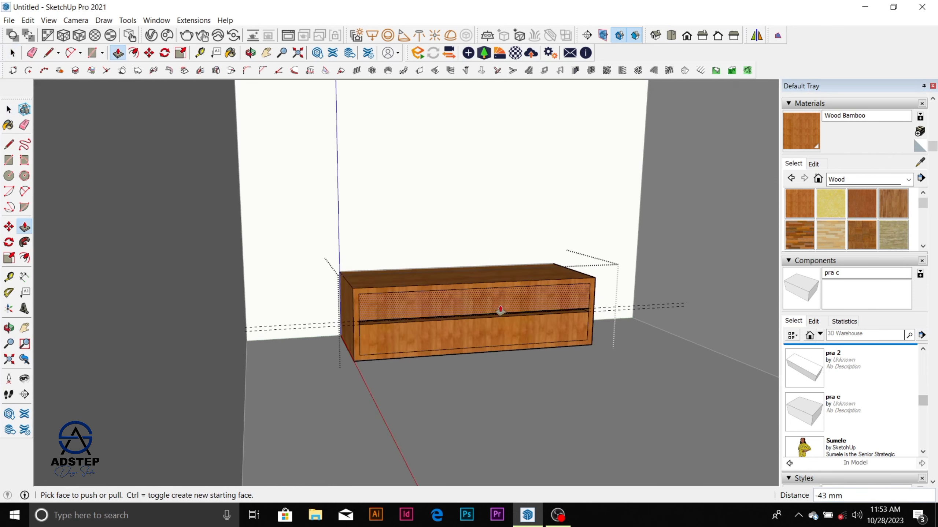
Step: Erase the two horizontal guides running through the cabinet front
{"action": "middle_click_drag", "start_coordinate": [504, 307], "coordinate": [460, 343]}
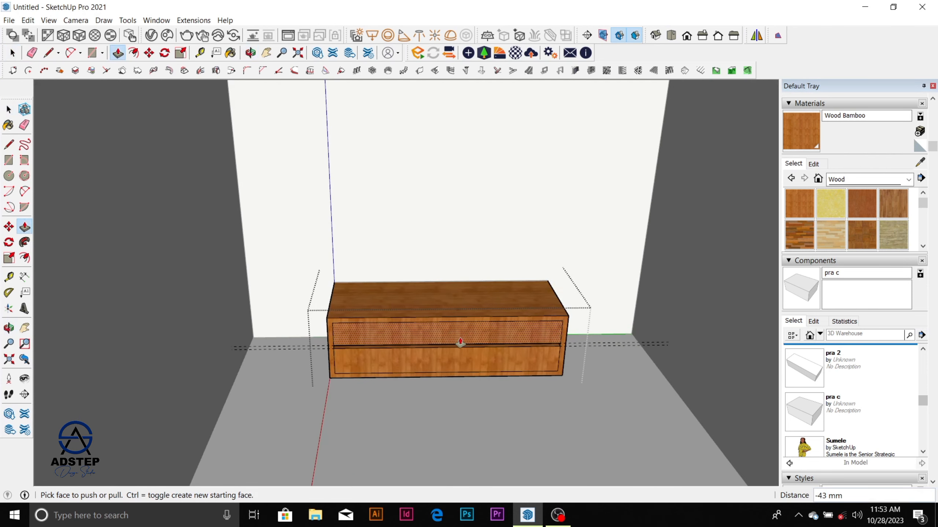
{"action": "key", "text": "e"}
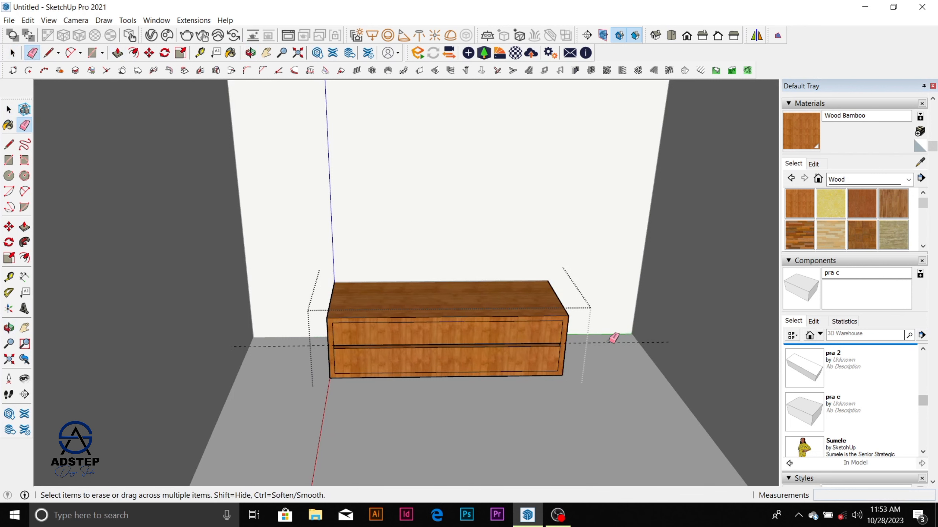
{"action": "scroll", "coordinate": [447, 299], "scroll_direction": "down", "scroll_amount": 5}
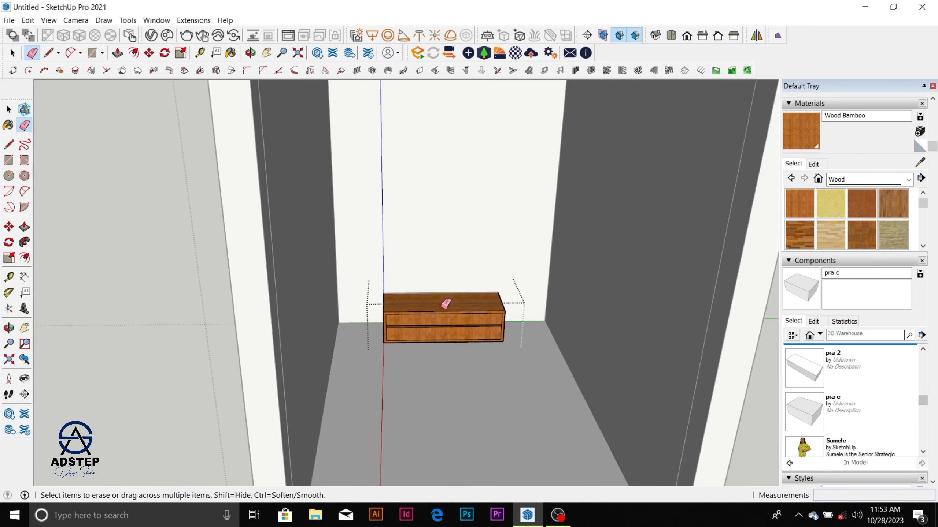
{"action": "mouse_move", "coordinate": [446, 306]}
{"action": "middle_mouse_down"}
{"action": "mouse_move", "coordinate": [473, 308]}
{"action": "mouse_move", "coordinate": [448, 302]}
{"action": "middle_mouse_up"}
{"action": "scroll", "coordinate": [447, 306], "scroll_direction": "up", "scroll_amount": 4}
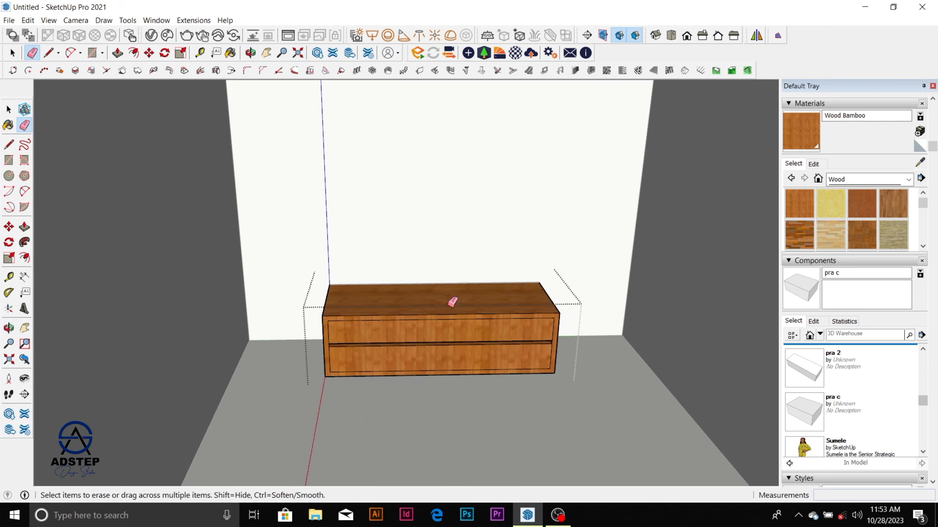
Step: Exit the cabinet group and the surrounding room group
{"action": "scroll", "coordinate": [421, 320], "scroll_direction": "down", "scroll_amount": 5}
{"action": "scroll", "coordinate": [421, 320], "scroll_direction": "down", "scroll_amount": 4}
{"action": "key", "text": "space"}
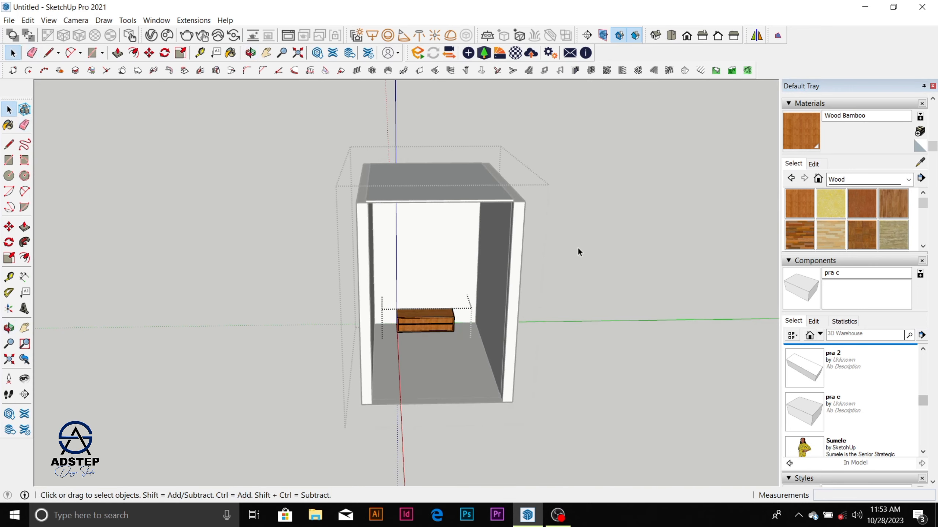
{"action": "left_click", "coordinate": [579, 248]}
{"action": "scroll", "coordinate": [579, 251], "scroll_direction": "down", "scroll_amount": 2}
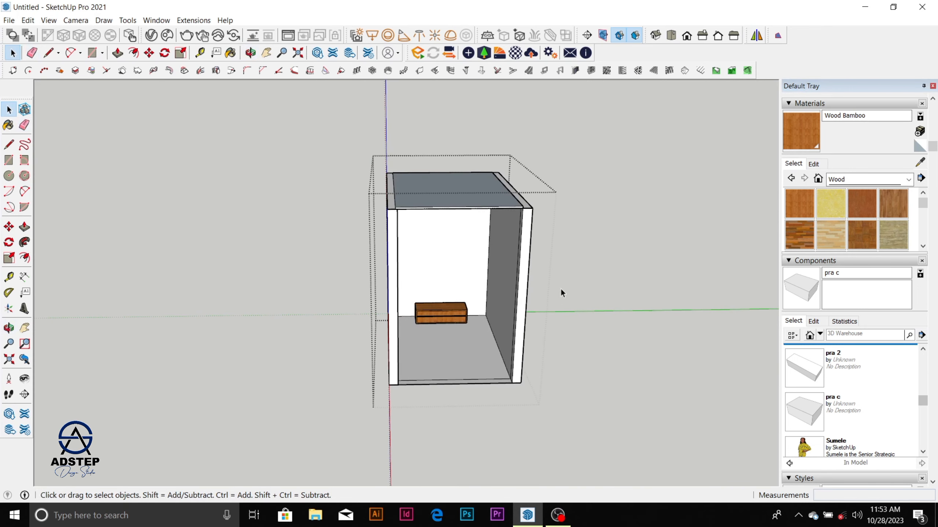
{"action": "left_click", "coordinate": [596, 292]}
{"action": "scroll", "coordinate": [528, 327], "scroll_direction": "up", "scroll_amount": 2}
Step: Reopen the room group and select the nested cabinet and the room's wall geometry in turn to compare them
{"action": "left_click", "coordinate": [517, 335]}
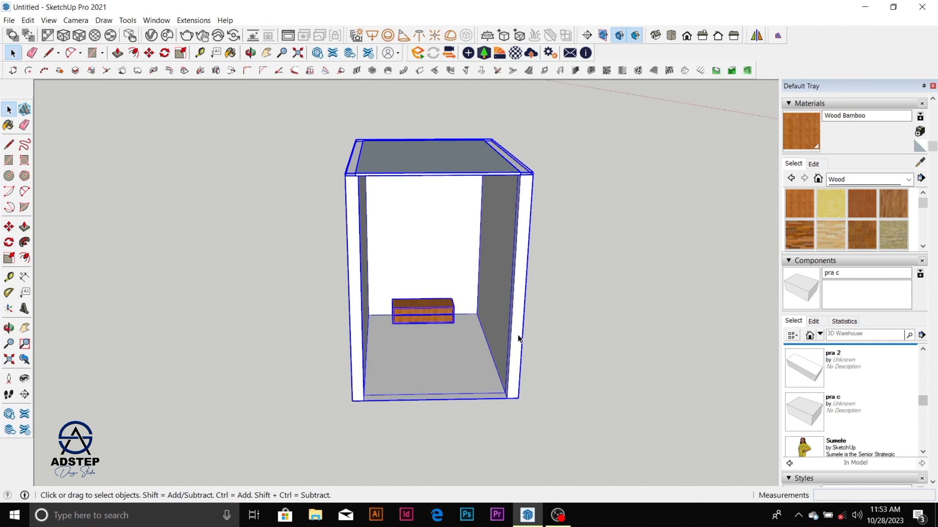
{"action": "double_click", "coordinate": [517, 336]}
{"action": "left_click", "coordinate": [450, 322]}
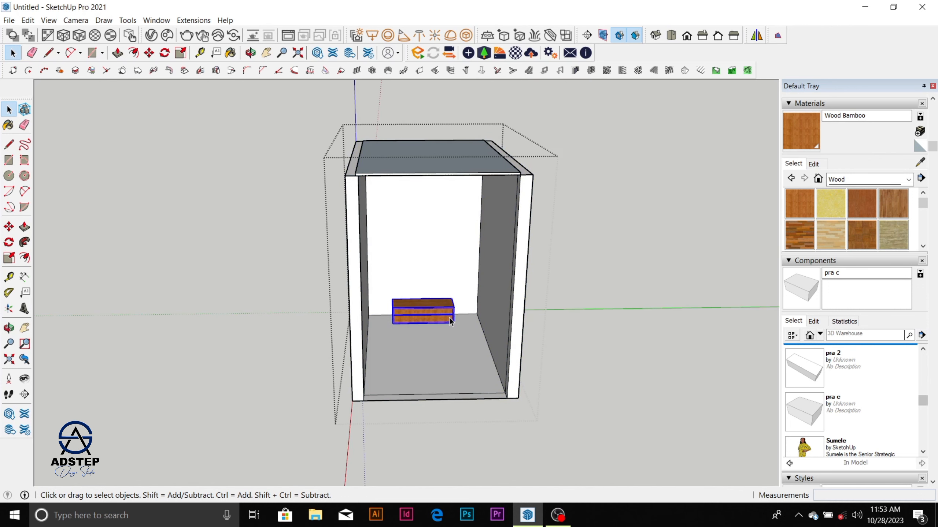
{"action": "left_click", "coordinate": [511, 306]}
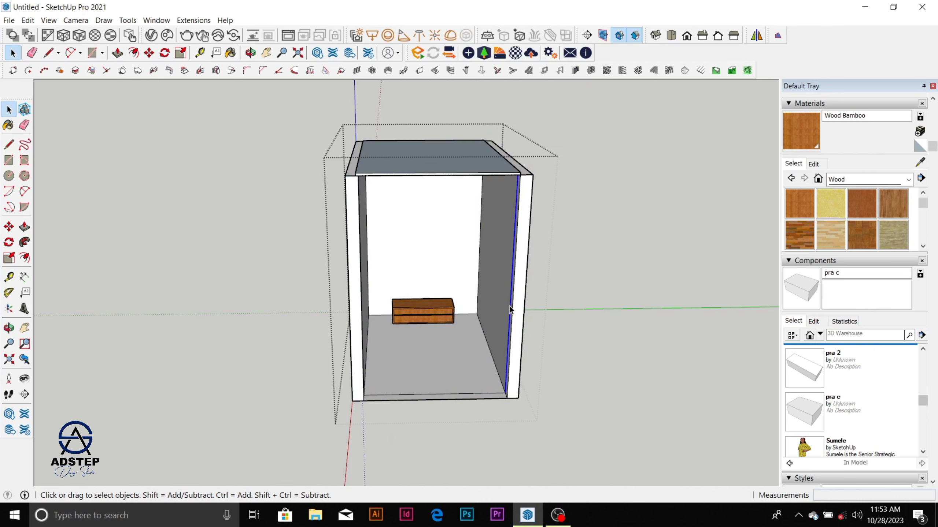
{"action": "scroll", "coordinate": [481, 313], "scroll_direction": "up", "scroll_amount": 3}
{"action": "left_click", "coordinate": [428, 318]}
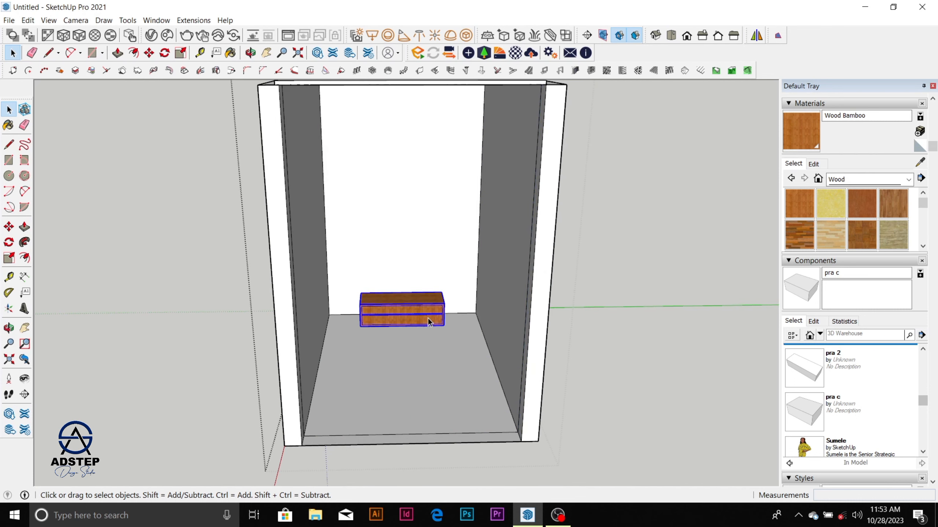
{"action": "scroll", "coordinate": [430, 318], "scroll_direction": "down", "scroll_amount": 4}
{"action": "left_click", "coordinate": [499, 302]}
{"action": "scroll", "coordinate": [437, 315], "scroll_direction": "up", "scroll_amount": 6}
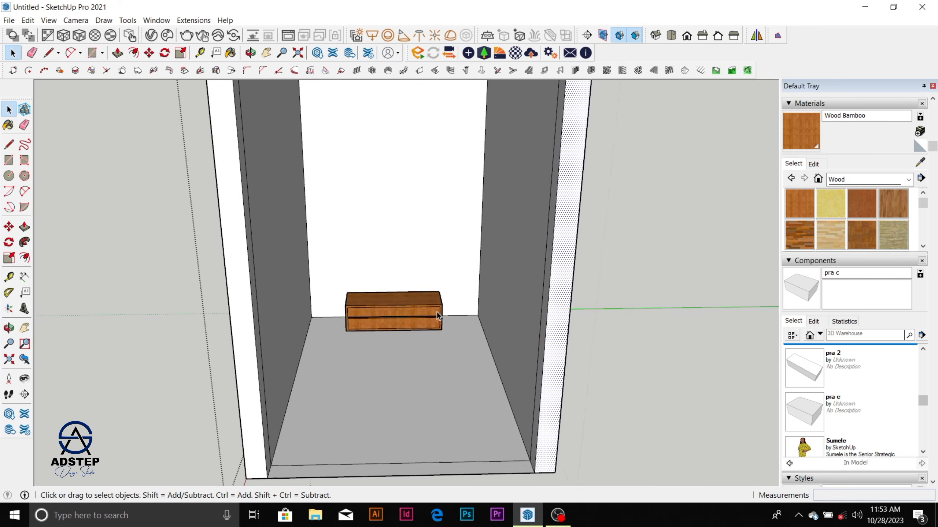
Step: Apply the Field Square Tile material from the Tile collection to the room's floor
{"action": "key", "text": "o"}
{"action": "left_click_drag", "start_coordinate": [446, 300], "coordinate": [454, 262]}
{"action": "key", "text": "space"}
{"action": "scroll", "coordinate": [419, 333], "scroll_direction": "down", "scroll_amount": 3}
{"action": "left_click", "coordinate": [426, 364]}
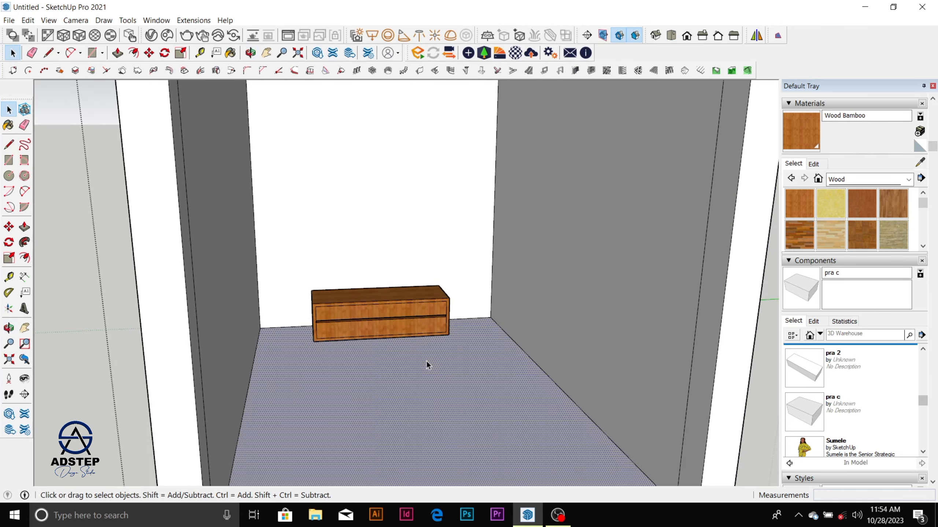
{"action": "left_click", "coordinate": [909, 179]}
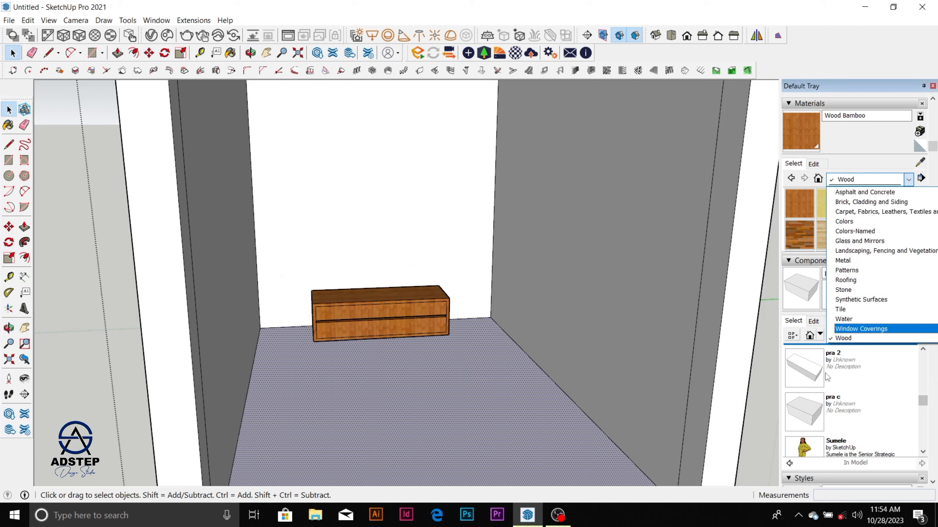
{"action": "left_click", "coordinate": [849, 309]}
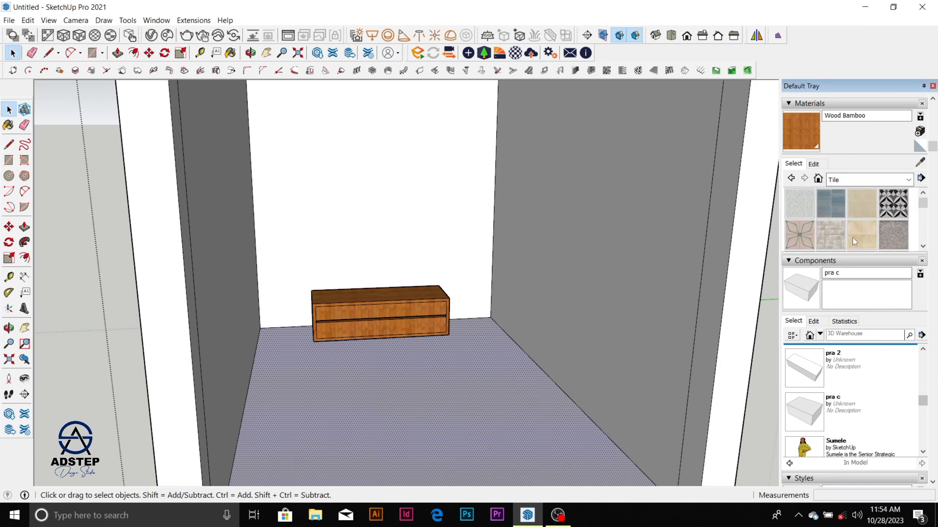
{"action": "left_click", "coordinate": [854, 242]}
{"action": "left_click", "coordinate": [443, 425]}
{"action": "scroll", "coordinate": [428, 332], "scroll_direction": "down", "scroll_amount": 5}
{"action": "key", "text": "space"}
{"action": "scroll", "coordinate": [436, 266], "scroll_direction": "up", "scroll_amount": 3}
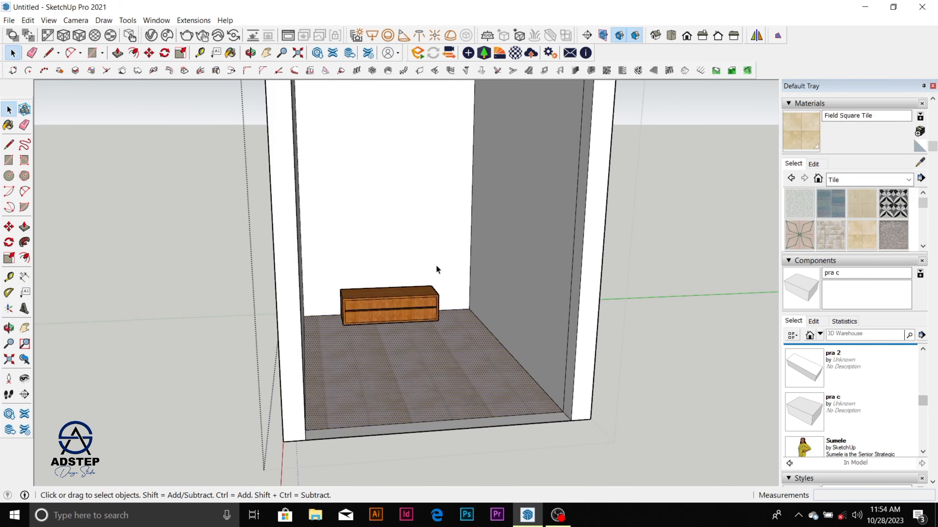
Step: Examine the tiled floor, walls and wooden cabinet inside the room from several angles
{"action": "scroll", "coordinate": [413, 342], "scroll_direction": "down", "scroll_amount": 5}
{"action": "middle_click_drag", "start_coordinate": [639, 306], "coordinate": [402, 266]}
{"action": "scroll", "coordinate": [403, 266], "scroll_direction": "up", "scroll_amount": 3}
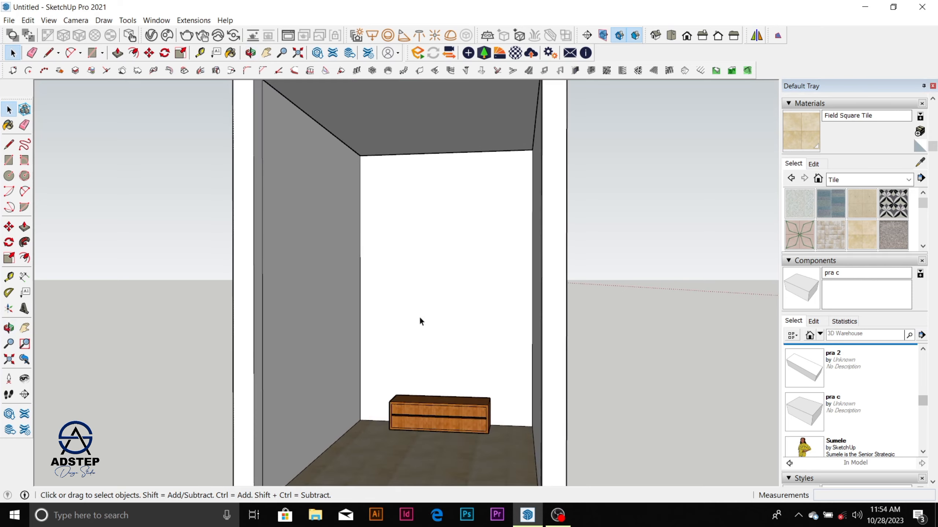
{"action": "scroll", "coordinate": [419, 317], "scroll_direction": "down", "scroll_amount": 4}
{"action": "middle_click_drag", "start_coordinate": [419, 316], "coordinate": [503, 366]}
{"action": "scroll", "coordinate": [476, 353], "scroll_direction": "up", "scroll_amount": 4}
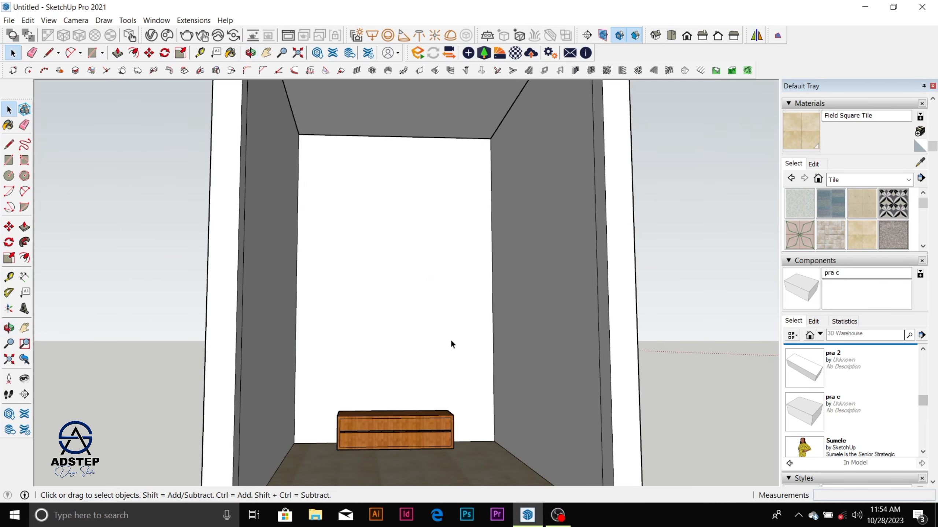
{"action": "scroll", "coordinate": [451, 344], "scroll_direction": "up", "scroll_amount": 2}
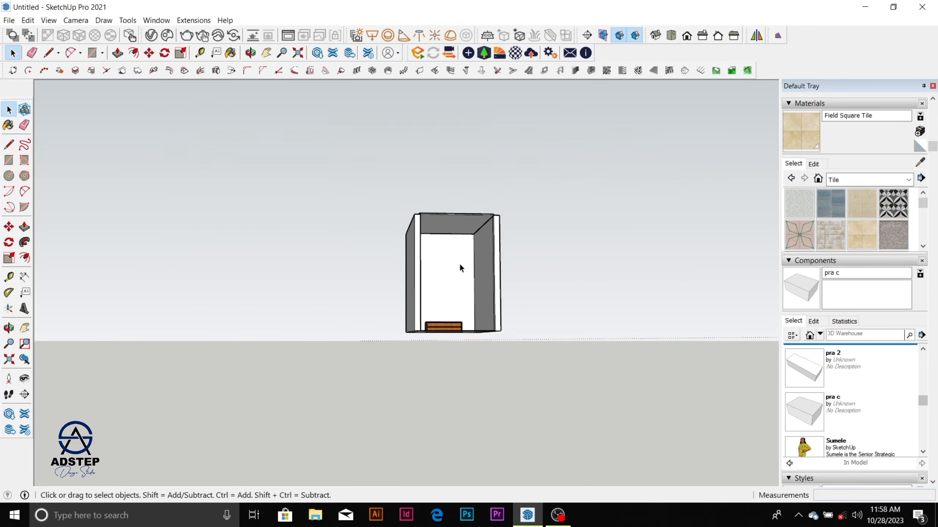
{"action": "middle_click_drag", "start_coordinate": [459, 262], "coordinate": [416, 292]}
{"action": "scroll", "coordinate": [420, 279], "scroll_direction": "down", "scroll_amount": 8}
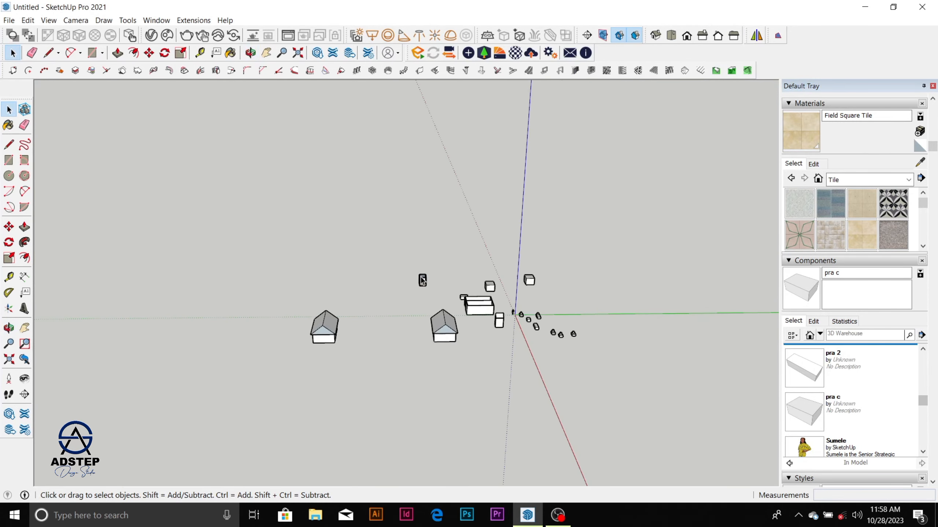
Step: Draw a rectangle about 4067 by 3364 mm on the empty ground in front of the tiled room
{"action": "middle_click_drag", "start_coordinate": [431, 335], "coordinate": [506, 362]}
{"action": "scroll", "coordinate": [451, 269], "scroll_direction": "up", "scroll_amount": 7}
{"action": "middle_click_drag", "start_coordinate": [489, 277], "coordinate": [443, 315]}
{"action": "scroll", "coordinate": [444, 315], "scroll_direction": "down", "scroll_amount": 1}
{"action": "left_click", "coordinate": [488, 271]}
{"action": "scroll", "coordinate": [482, 272], "scroll_direction": "down", "scroll_amount": 2}
{"action": "scroll", "coordinate": [263, 336], "scroll_direction": "up", "scroll_amount": 1}
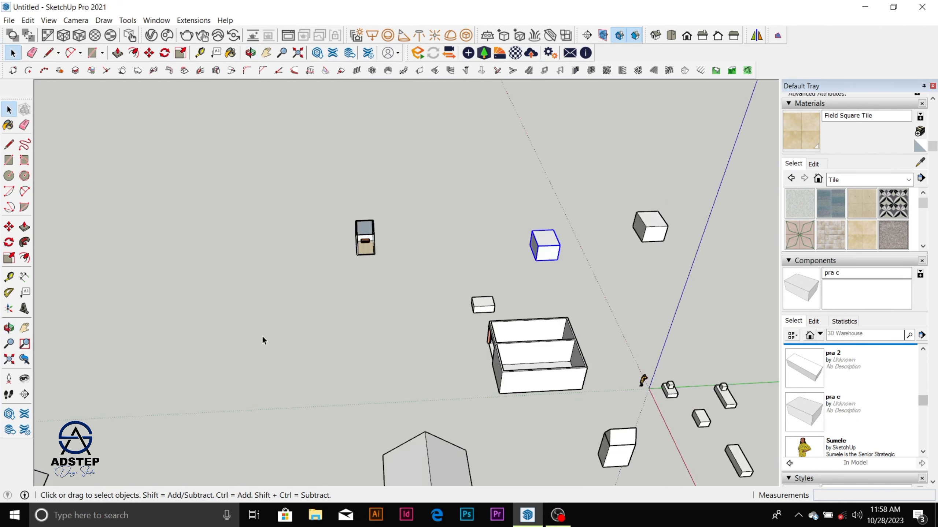
{"action": "scroll", "coordinate": [263, 339], "scroll_direction": "up", "scroll_amount": 2}
{"action": "key", "text": "r"}
{"action": "left_click", "coordinate": [200, 300]}
{"action": "left_click", "coordinate": [234, 329]}
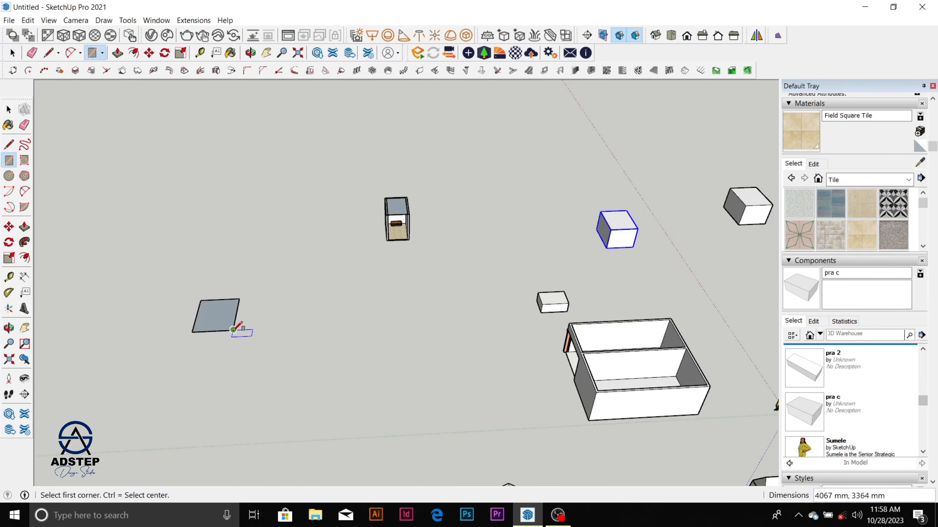
{"action": "key", "text": "space"}
Step: Reverse the new rectangle's face and pull it up into a box
{"action": "scroll", "coordinate": [218, 310], "scroll_direction": "up", "scroll_amount": 2}
{"action": "right_click", "coordinate": [219, 309]}
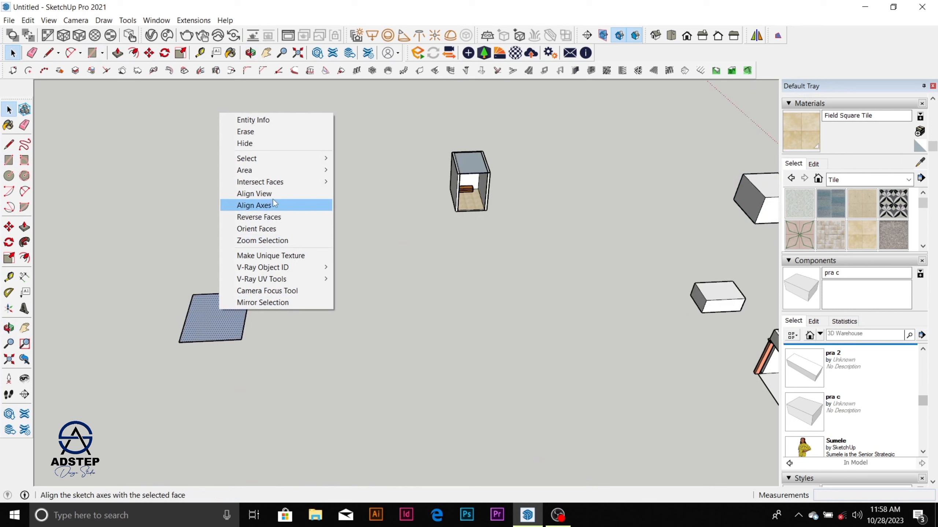
{"action": "left_click", "coordinate": [279, 218]}
{"action": "key", "text": "p"}
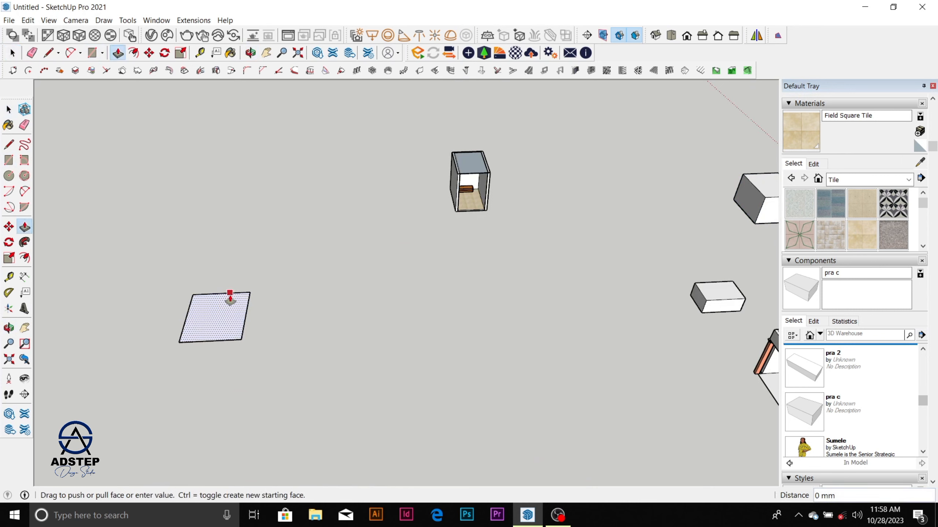
{"action": "left_click_drag", "start_coordinate": [230, 298], "coordinate": [227, 274]}
{"action": "key", "text": "space"}
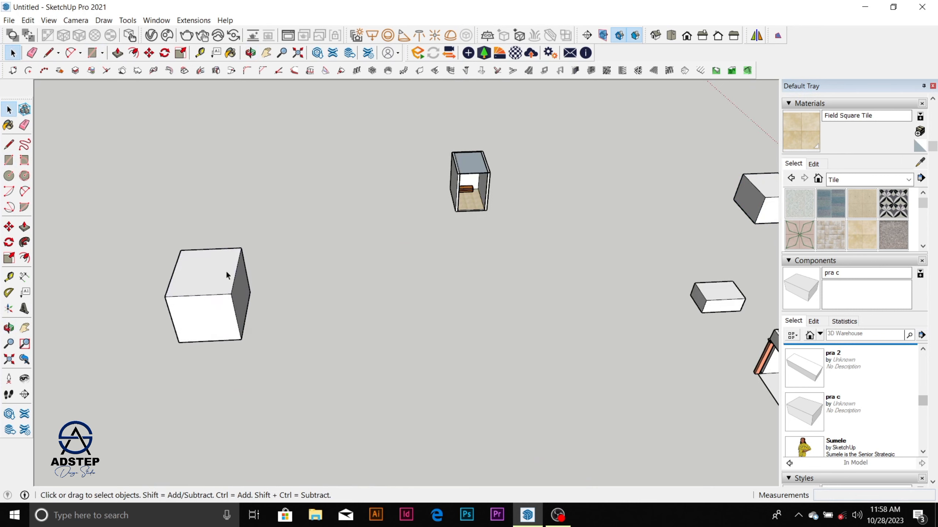
Step: Turn all the new box's faces and edges into a group
{"action": "mouse_move", "coordinate": [115, 189]}
{"action": "left_mouse_down"}
{"action": "mouse_move", "coordinate": [280, 342]}
{"action": "mouse_move", "coordinate": [311, 390]}
{"action": "left_mouse_up"}
{"action": "right_click", "coordinate": [223, 312]}
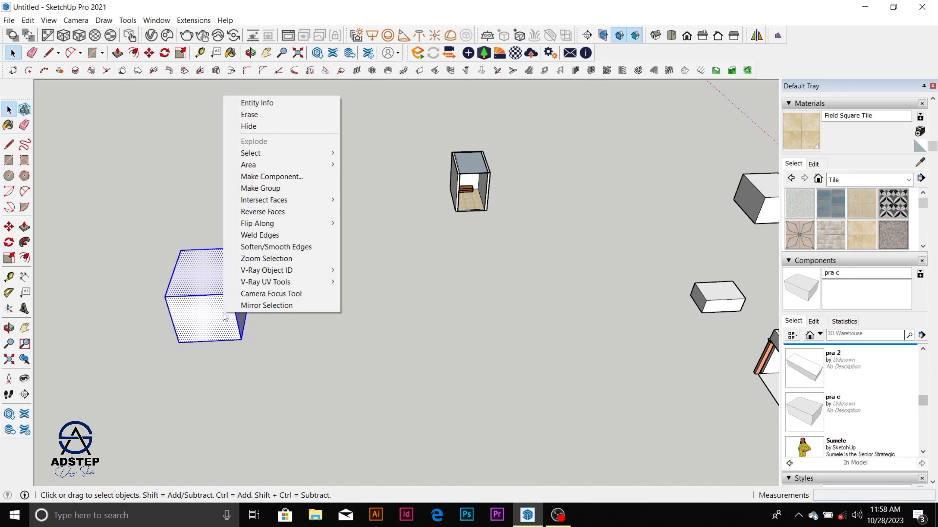
{"action": "left_click", "coordinate": [284, 187]}
{"action": "scroll", "coordinate": [264, 289], "scroll_direction": "down", "scroll_amount": 5}
{"action": "scroll", "coordinate": [253, 283], "scroll_direction": "up", "scroll_amount": 8}
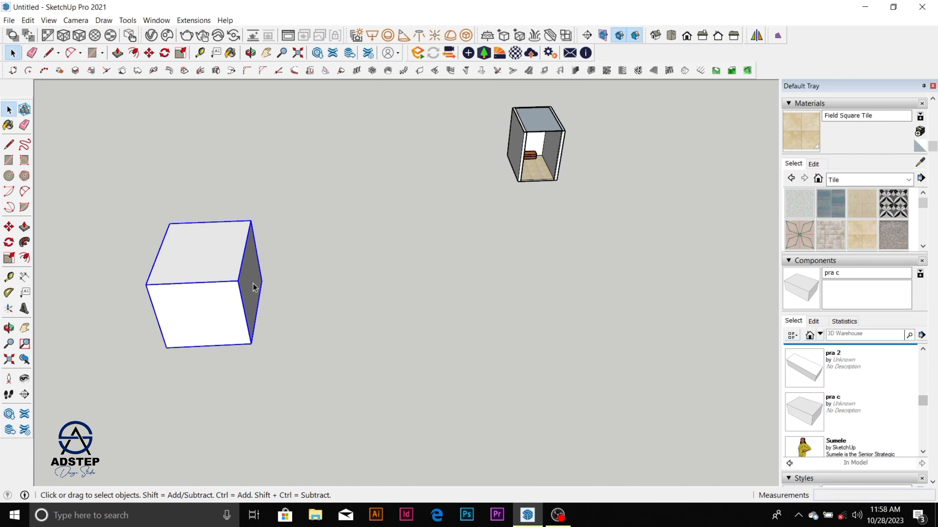
Step: Copy the box group onto the empty ground behind the original
{"action": "scroll", "coordinate": [252, 282], "scroll_direction": "up", "scroll_amount": 2}
{"action": "scroll", "coordinate": [244, 287], "scroll_direction": "down", "scroll_amount": 4}
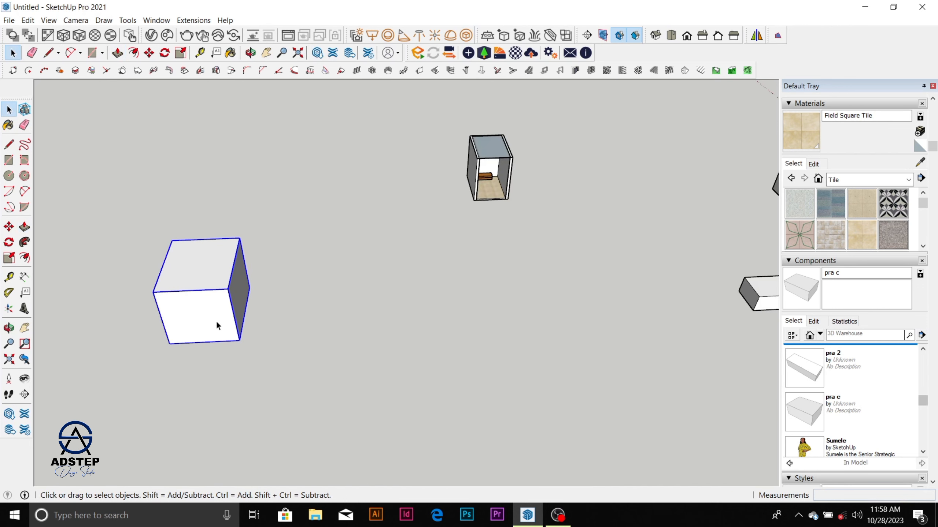
{"action": "scroll", "coordinate": [218, 323], "scroll_direction": "up", "scroll_amount": 2}
{"action": "scroll", "coordinate": [226, 299], "scroll_direction": "down", "scroll_amount": 2}
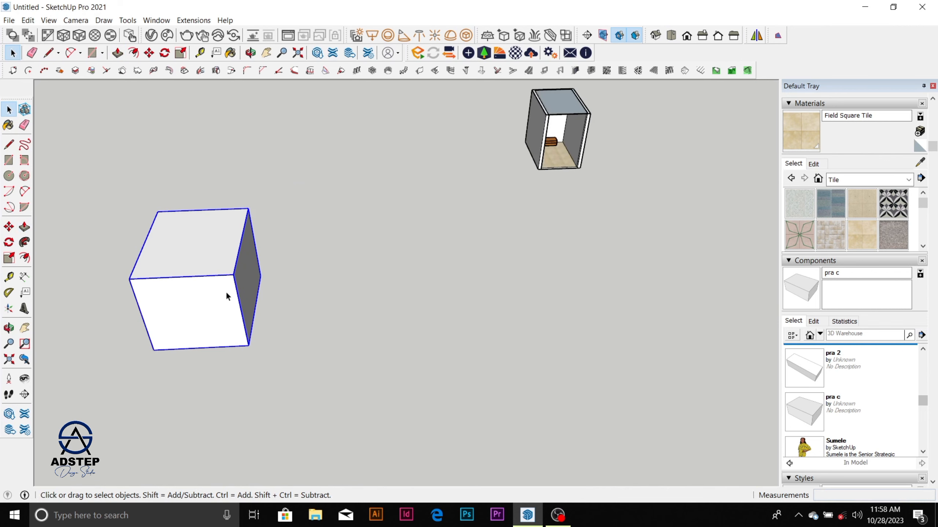
{"action": "key", "text": "m"}
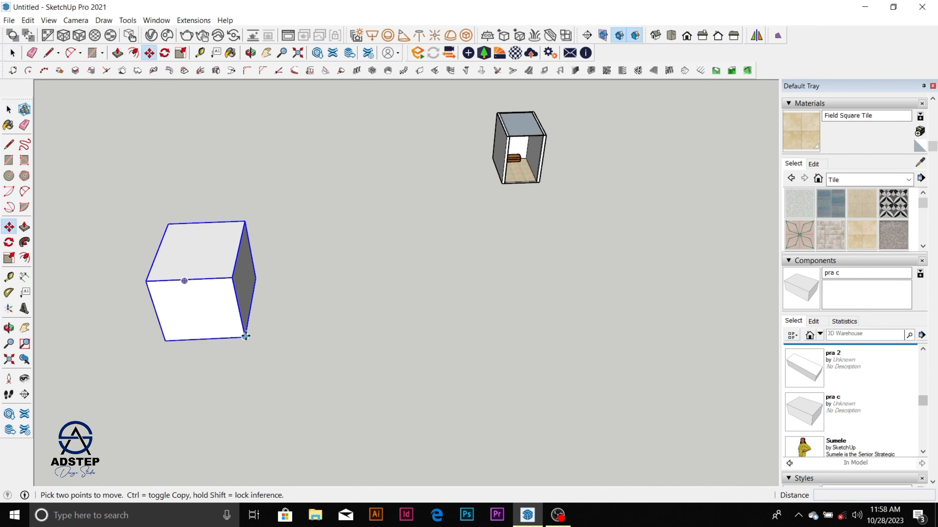
{"action": "left_click", "coordinate": [245, 337]}
{"action": "key", "text": "ctrl"}
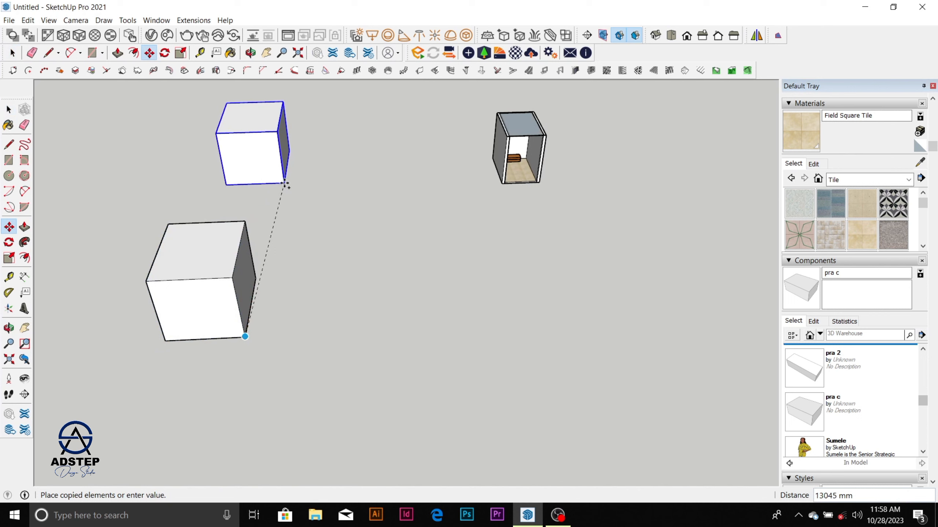
{"action": "left_click", "coordinate": [275, 175]}
{"action": "key", "text": "space"}
{"action": "scroll", "coordinate": [243, 279], "scroll_direction": "down", "scroll_amount": 2}
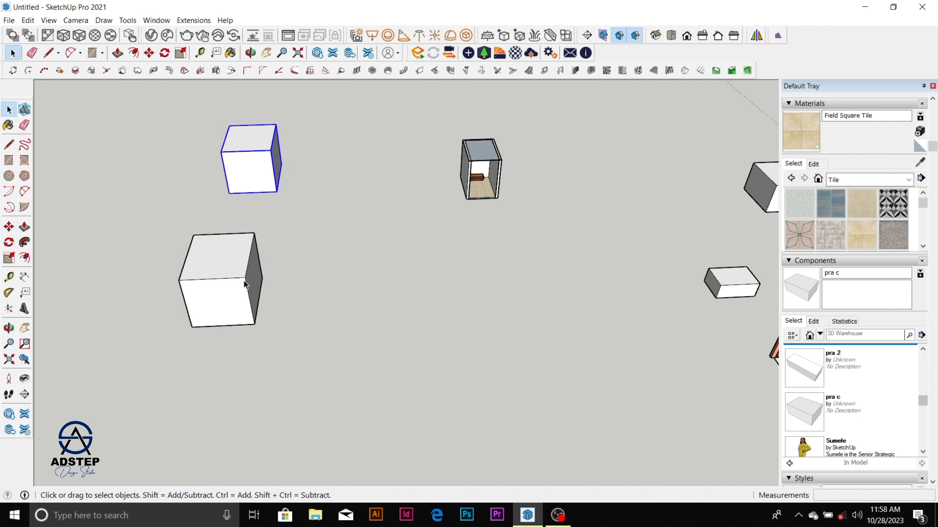
Step: Open the original box group and try pulling its top face up about 6867 mm
{"action": "double_click", "coordinate": [234, 272]}
{"action": "left_click", "coordinate": [232, 261]}
{"action": "key", "text": "p"}
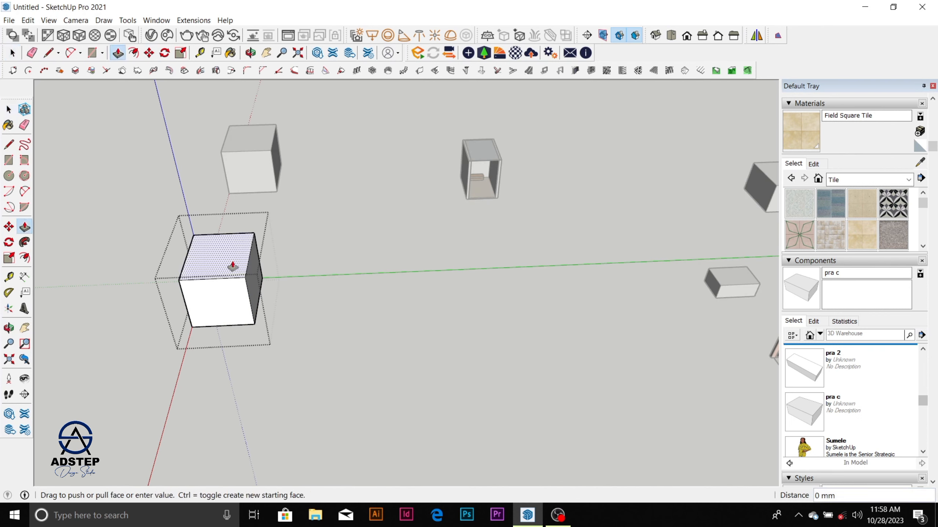
{"action": "left_click", "coordinate": [229, 255]}
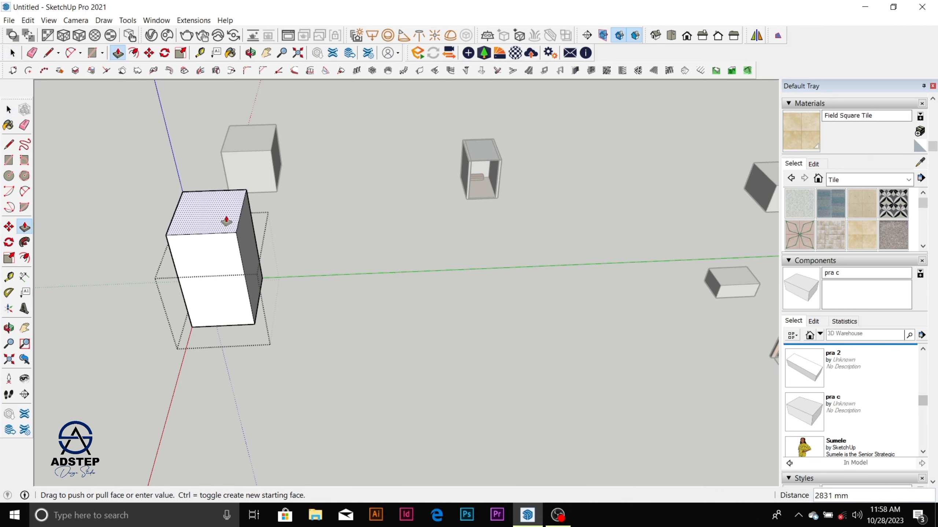
{"action": "scroll", "coordinate": [227, 203], "scroll_direction": "down", "scroll_amount": 1}
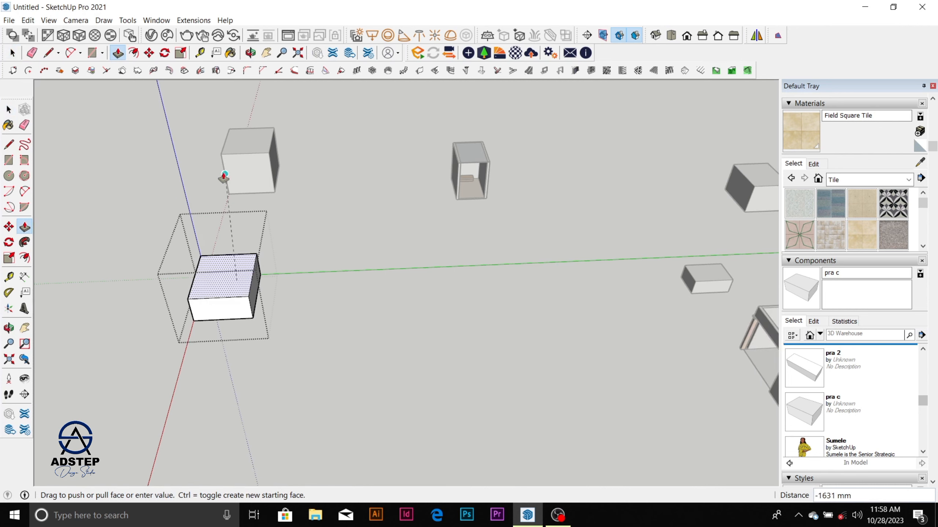
{"action": "left_click", "coordinate": [213, 151]}
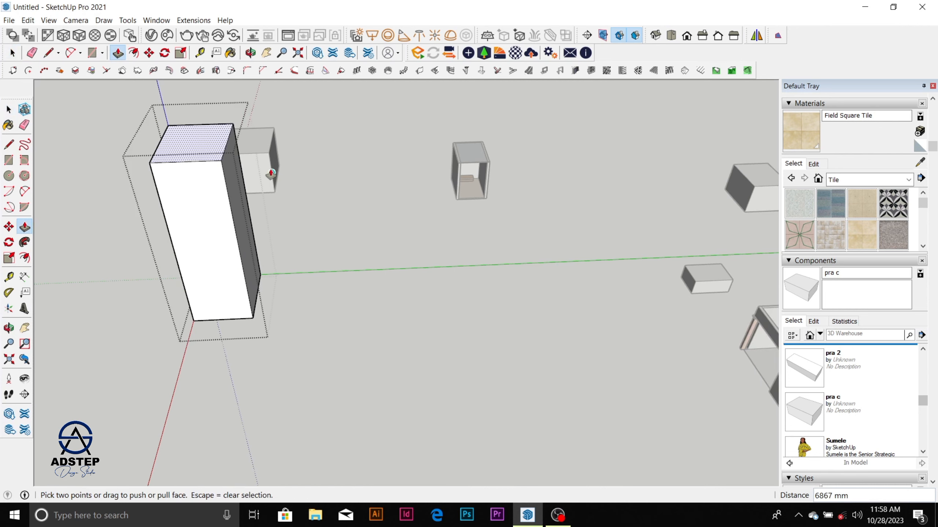
{"action": "key", "text": "Escape"}
{"action": "key", "text": "space"}
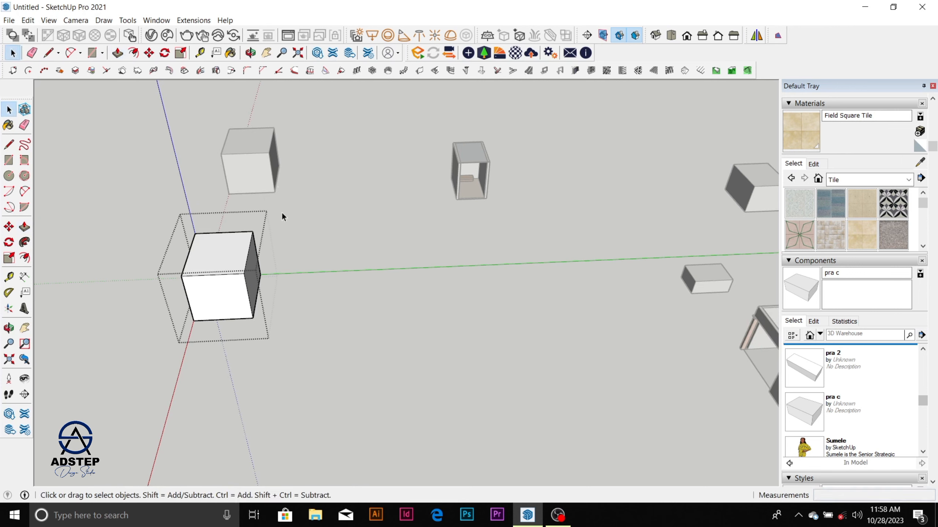
Step: Exit the original box group and delete its copy
{"action": "left_click", "coordinate": [306, 210]}
{"action": "left_click", "coordinate": [262, 172]}
{"action": "key", "text": "Delete"}
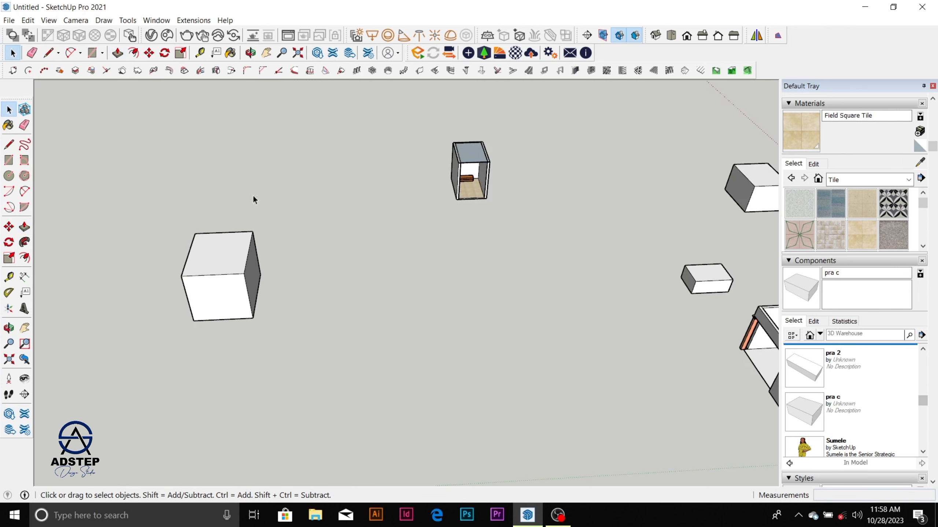
Step: Convert the remaining box group into a component with the definition name rrt
{"action": "left_click", "coordinate": [235, 252]}
{"action": "right_click", "coordinate": [236, 252]}
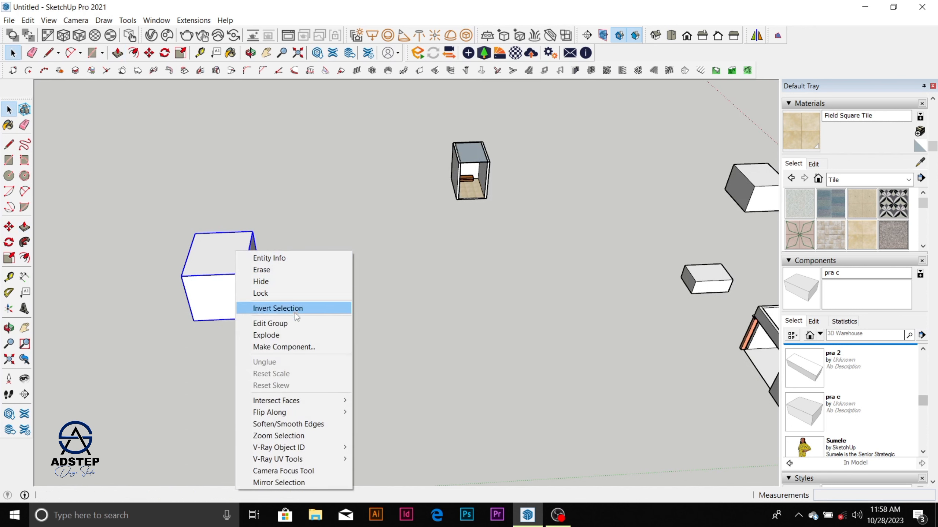
{"action": "left_click", "coordinate": [295, 347]}
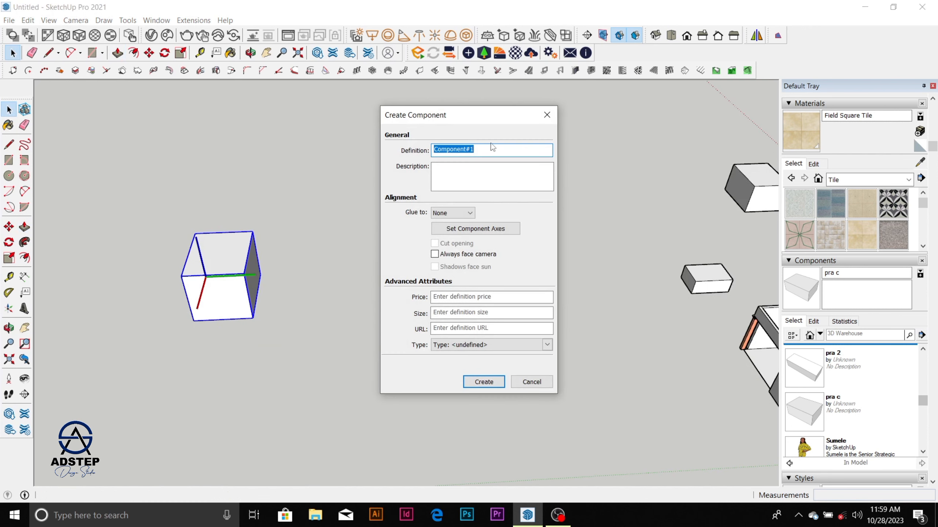
{"action": "type", "text": "rrt"}
{"action": "key", "text": "Return"}
{"action": "left_click", "coordinate": [330, 301]}
Step: Copy the rrt component about 15421 mm along the red axis
{"action": "left_click", "coordinate": [230, 263]}
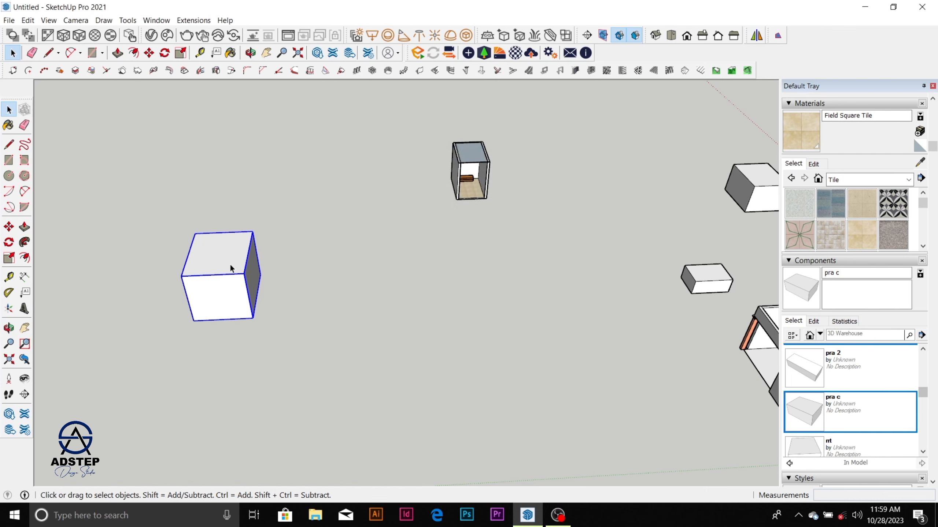
{"action": "key", "text": "m"}
{"action": "key", "text": "ctrl"}
{"action": "left_click", "coordinate": [253, 317]}
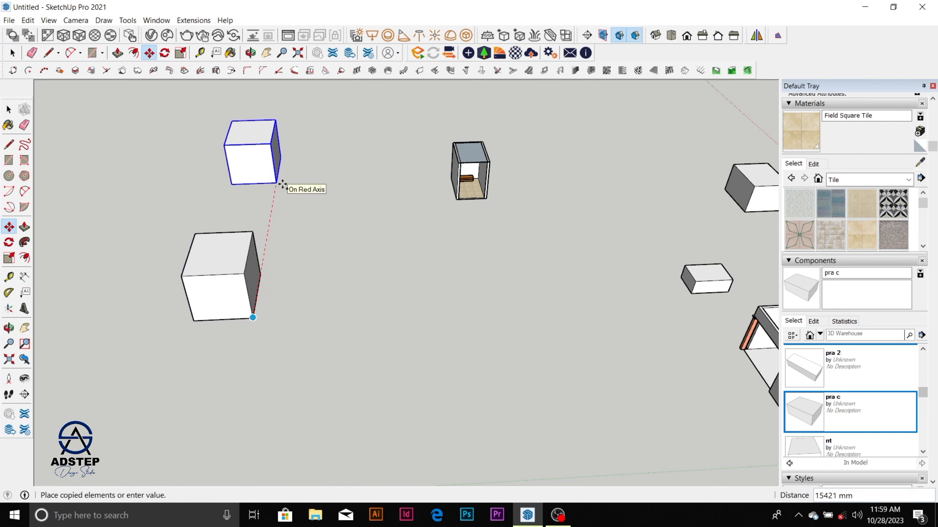
{"action": "left_click", "coordinate": [282, 183]}
{"action": "key", "text": "space"}
{"action": "scroll", "coordinate": [274, 189], "scroll_direction": "down", "scroll_amount": 4}
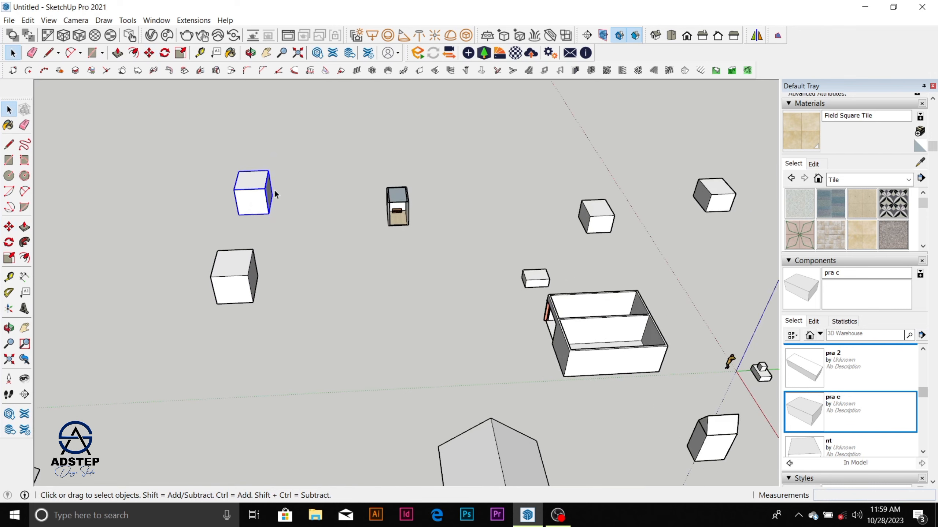
{"action": "scroll", "coordinate": [274, 188], "scroll_direction": "up", "scroll_amount": 4}
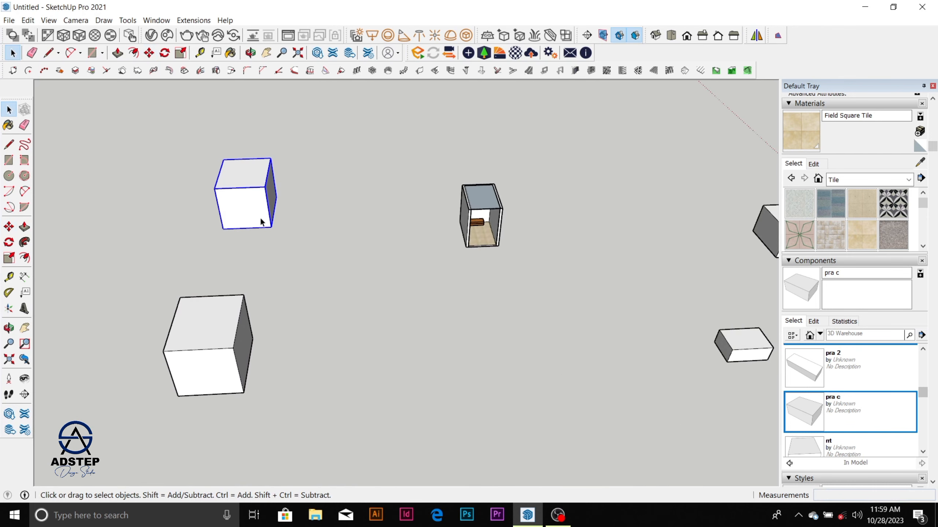
Step: Delete the far copy and copy the original component about 8028 mm along the red axis instead
{"action": "key", "text": "Delete"}
{"action": "left_click", "coordinate": [234, 330]}
{"action": "key", "text": "m"}
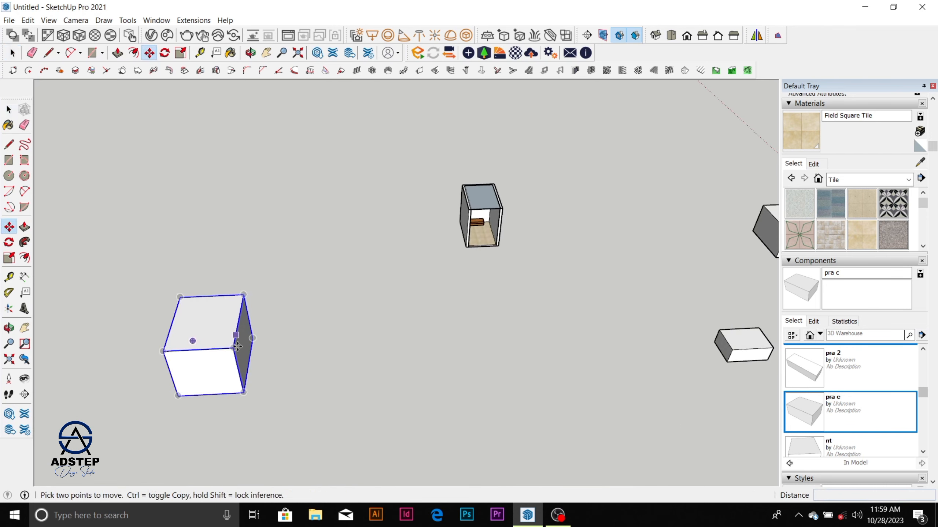
{"action": "key", "text": "ctrl"}
{"action": "left_click", "coordinate": [243, 392]}
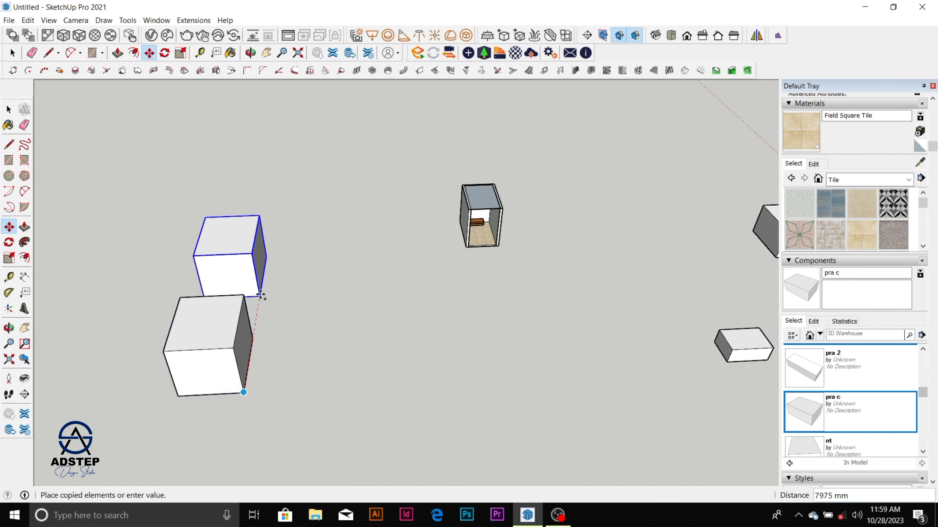
{"action": "left_click", "coordinate": [262, 294]}
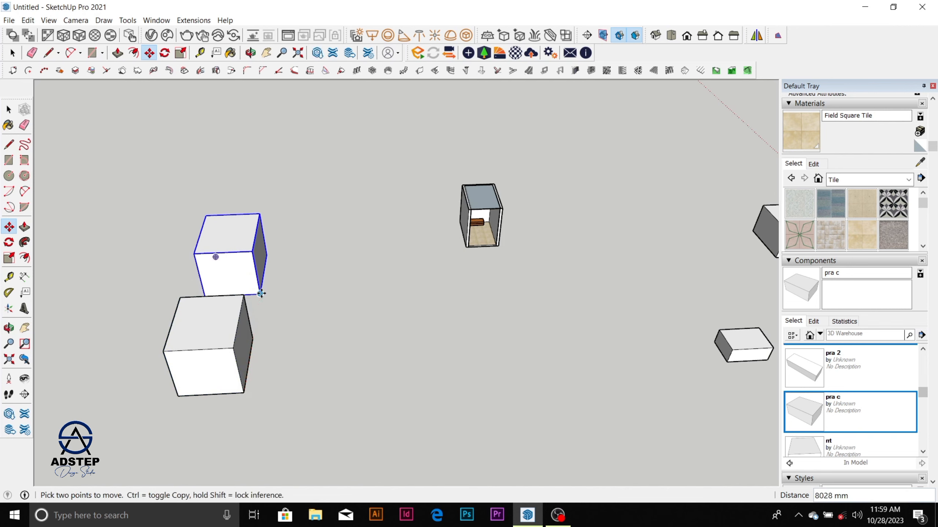
Step: Array the rrt component copy ten times (x10) at the same spacing to form a row of boxes
{"action": "scroll", "coordinate": [261, 294], "scroll_direction": "down", "scroll_amount": 2}
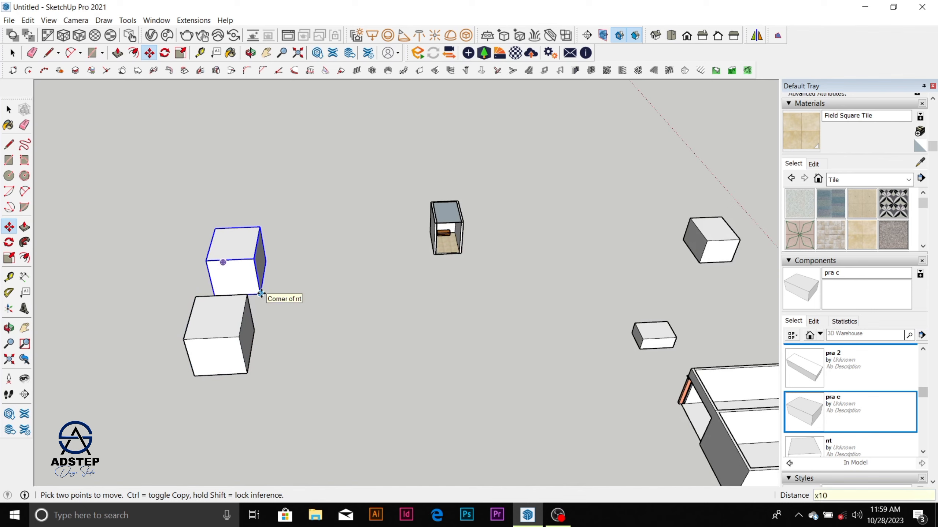
{"action": "key", "text": "Return"}
{"action": "scroll", "coordinate": [285, 277], "scroll_direction": "down", "scroll_amount": 1}
{"action": "scroll", "coordinate": [317, 316], "scroll_direction": "down", "scroll_amount": 2}
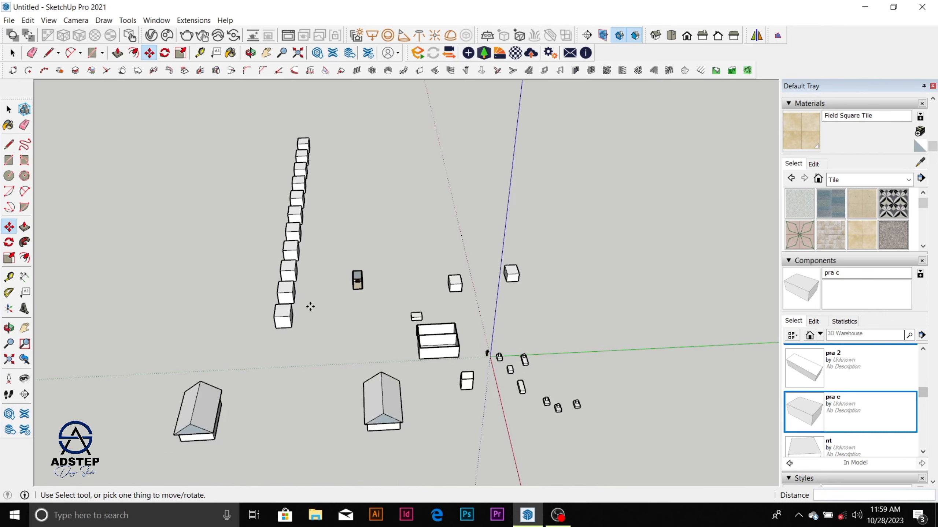
{"action": "scroll", "coordinate": [310, 306], "scroll_direction": "up", "scroll_amount": 3}
{"action": "key", "text": "space"}
Step: Open the nearest rrt component in the row for editing
{"action": "scroll", "coordinate": [303, 237], "scroll_direction": "up", "scroll_amount": 2}
{"action": "scroll", "coordinate": [302, 248], "scroll_direction": "down", "scroll_amount": 1}
{"action": "scroll", "coordinate": [274, 368], "scroll_direction": "up", "scroll_amount": 3}
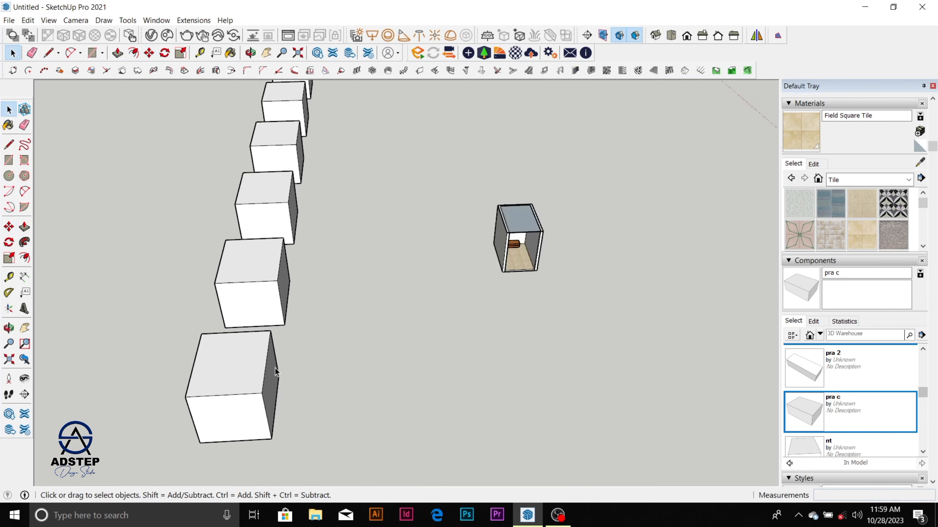
{"action": "scroll", "coordinate": [258, 369], "scroll_direction": "down", "scroll_amount": 2}
{"action": "scroll", "coordinate": [250, 374], "scroll_direction": "up", "scroll_amount": 2}
{"action": "scroll", "coordinate": [251, 369], "scroll_direction": "down", "scroll_amount": 2}
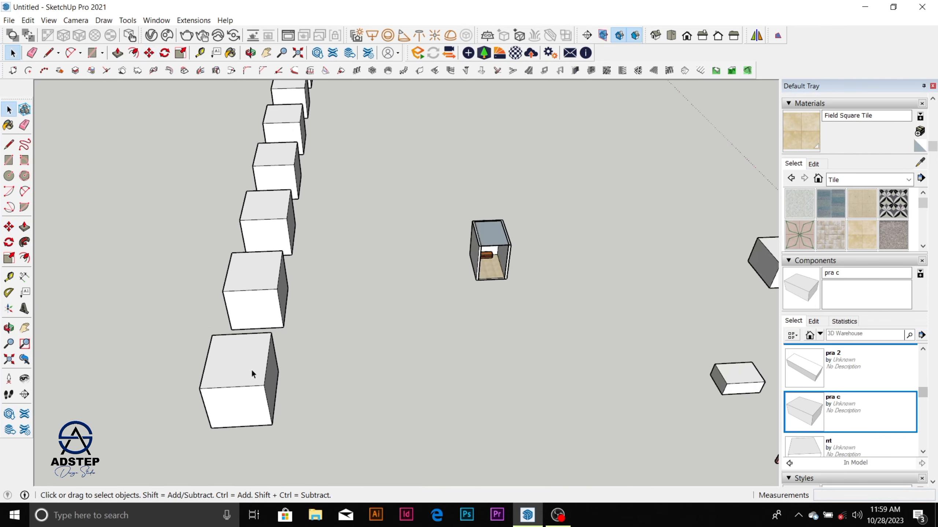
{"action": "scroll", "coordinate": [253, 321], "scroll_direction": "down", "scroll_amount": 1}
{"action": "scroll", "coordinate": [255, 306], "scroll_direction": "down", "scroll_amount": 1}
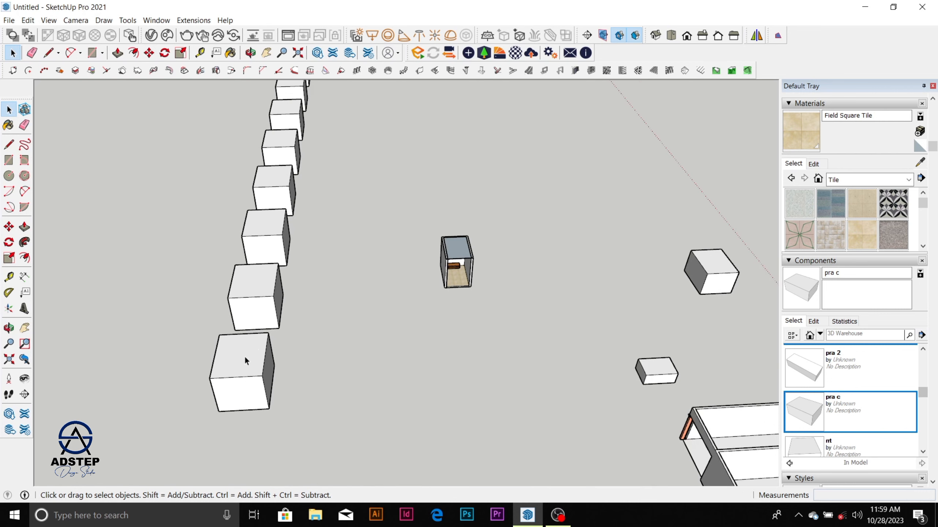
{"action": "scroll", "coordinate": [247, 373], "scroll_direction": "up", "scroll_amount": 2}
{"action": "left_click", "coordinate": [245, 367]}
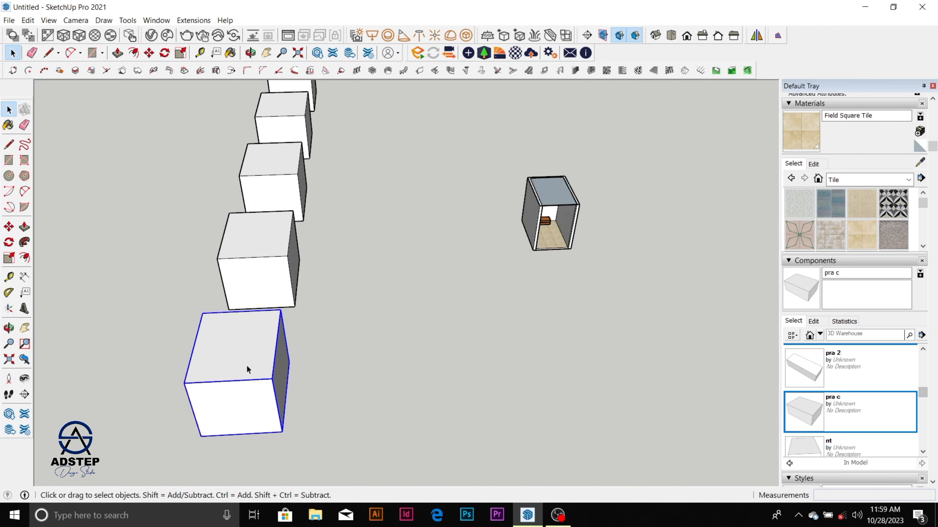
{"action": "double_click", "coordinate": [246, 361]}
{"action": "left_click", "coordinate": [242, 356]}
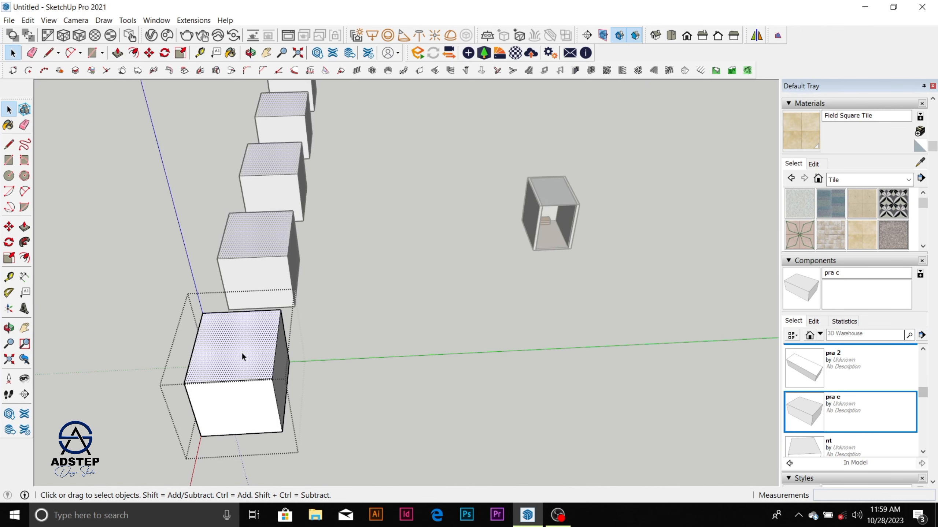
Step: Offset the outline of the box's dark side face inward by about 859 mm
{"action": "scroll", "coordinate": [242, 351], "scroll_direction": "up", "scroll_amount": 5}
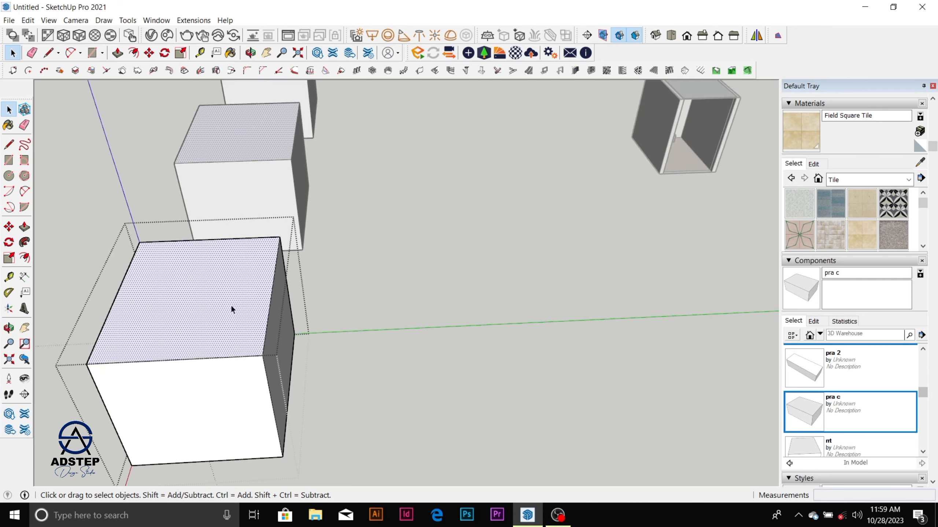
{"action": "left_click", "coordinate": [260, 321]}
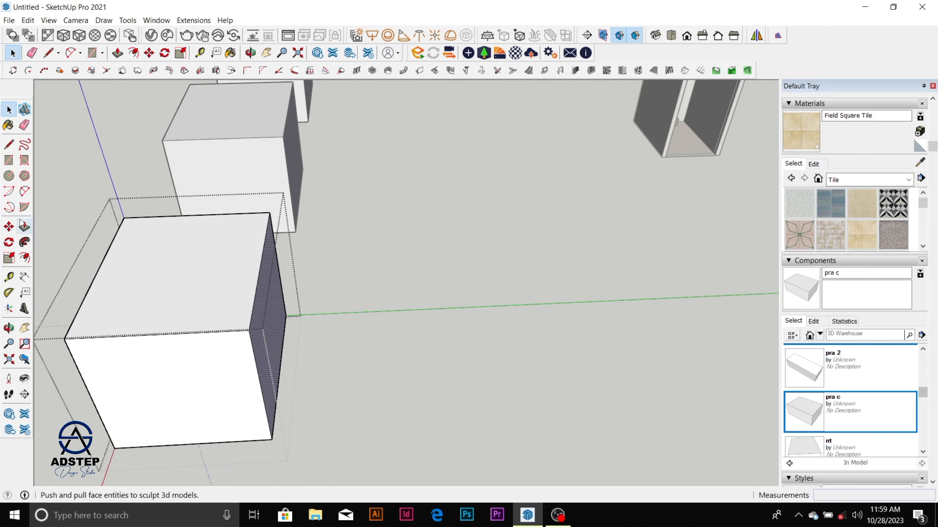
{"action": "left_click", "coordinate": [25, 257]}
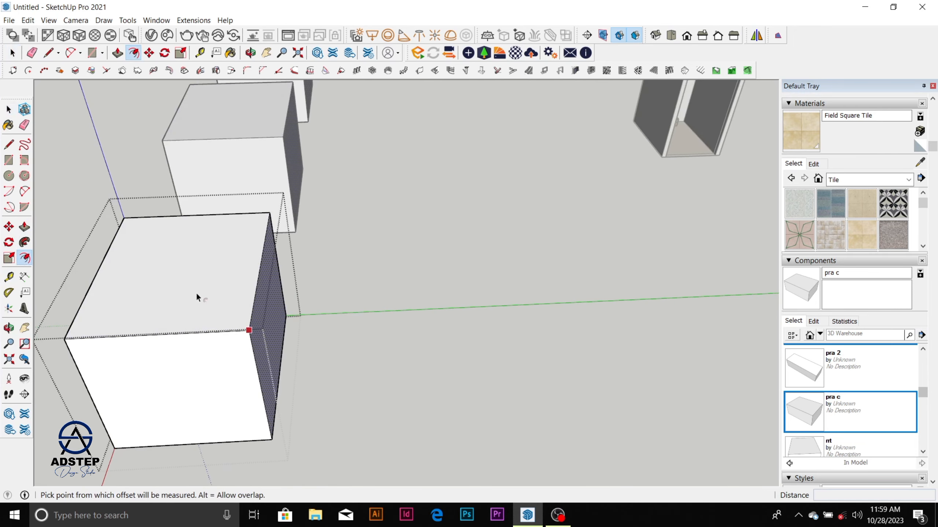
{"action": "left_click", "coordinate": [263, 288]}
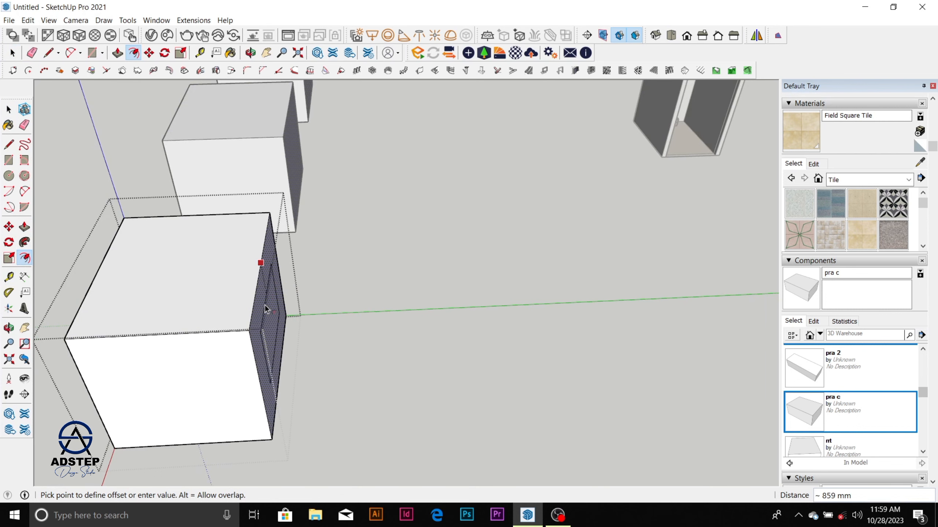
{"action": "left_click", "coordinate": [265, 303]}
{"action": "key", "text": "space"}
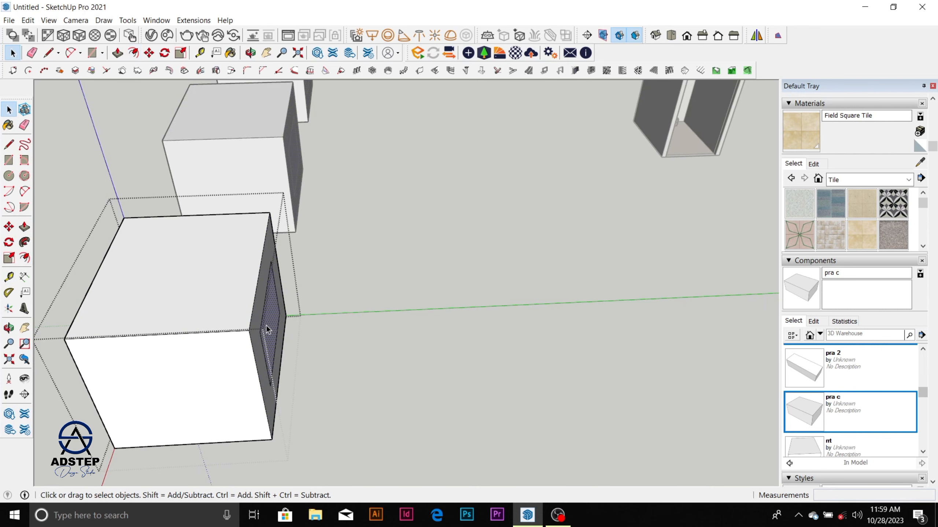
Step: Push/Pull the inner offset face outward about 2204 mm to form a smaller block on the box's side
{"action": "key", "text": "p"}
{"action": "left_click", "coordinate": [266, 325]}
{"action": "middle_click_drag", "start_coordinate": [325, 328], "coordinate": [327, 332]}
{"action": "scroll", "coordinate": [328, 332], "scroll_direction": "down", "scroll_amount": 2}
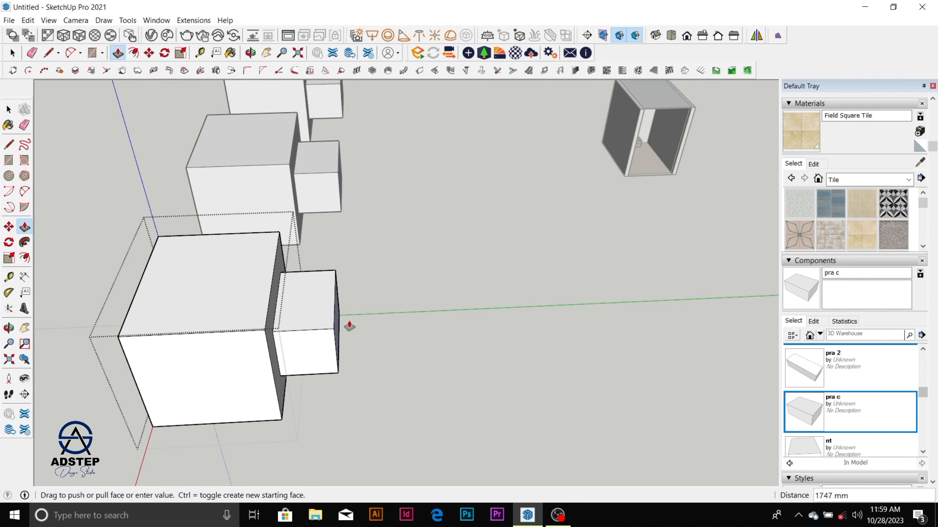
{"action": "left_click", "coordinate": [360, 325]}
Step: Check the edited shape along the row of copies and exit the component
{"action": "scroll", "coordinate": [213, 300], "scroll_direction": "down", "scroll_amount": 3}
{"action": "scroll", "coordinate": [312, 338], "scroll_direction": "down", "scroll_amount": 4}
{"action": "scroll", "coordinate": [314, 334], "scroll_direction": "down", "scroll_amount": 6}
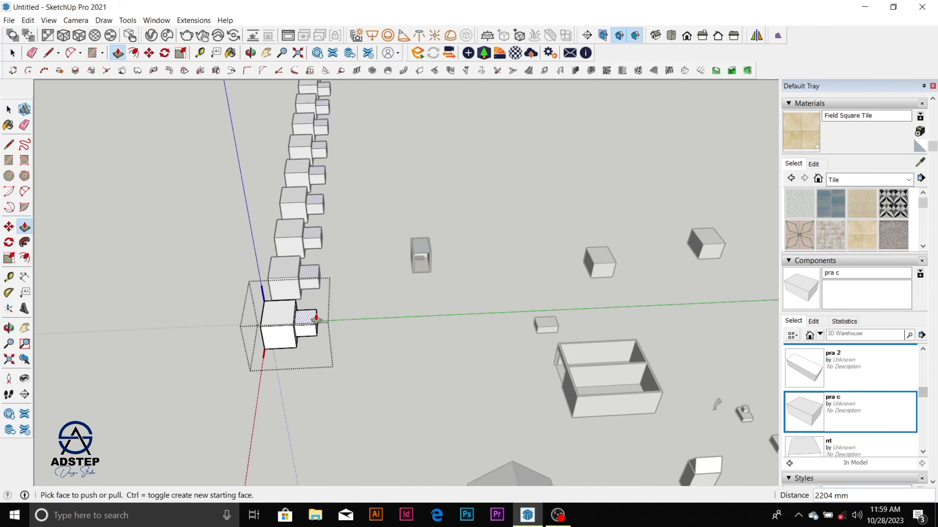
{"action": "scroll", "coordinate": [303, 200], "scroll_direction": "up", "scroll_amount": 2}
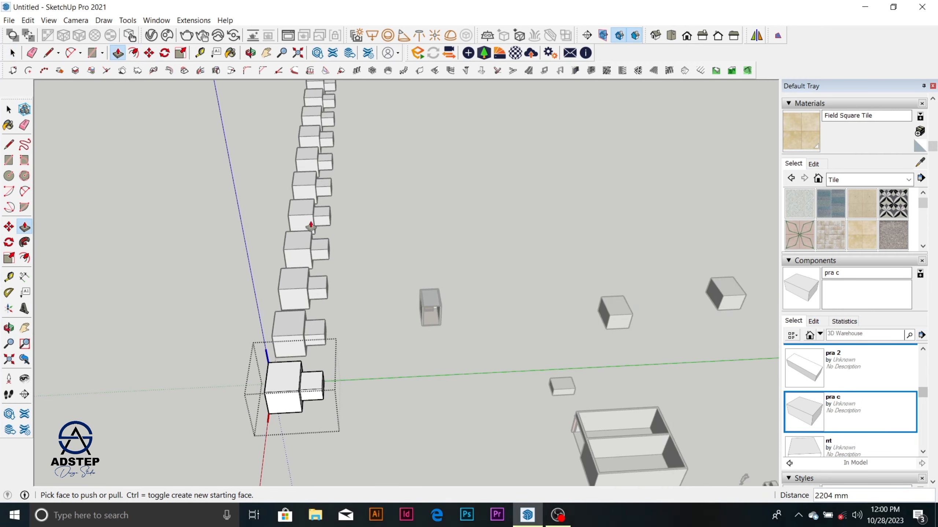
{"action": "scroll", "coordinate": [312, 226], "scroll_direction": "down", "scroll_amount": 2}
{"action": "key", "text": "space"}
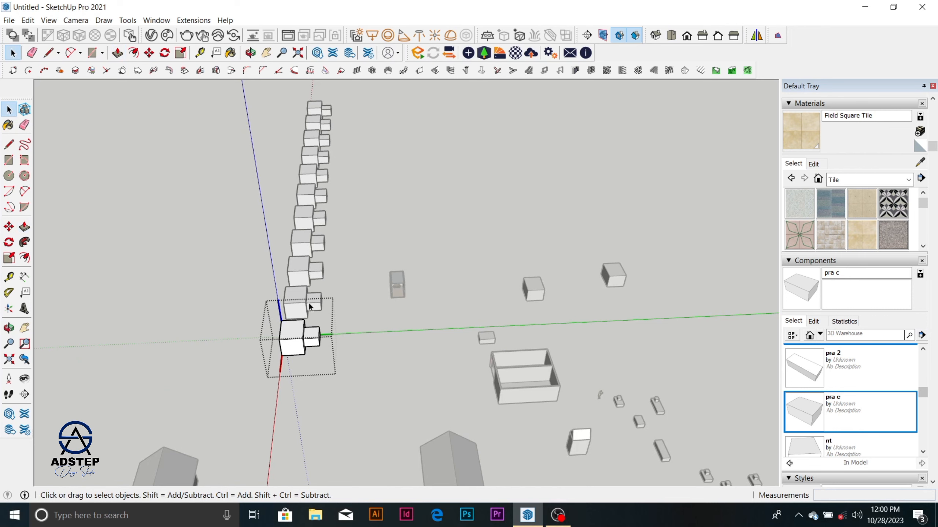
{"action": "scroll", "coordinate": [310, 313], "scroll_direction": "up", "scroll_amount": 3}
{"action": "scroll", "coordinate": [310, 313], "scroll_direction": "up", "scroll_amount": 2}
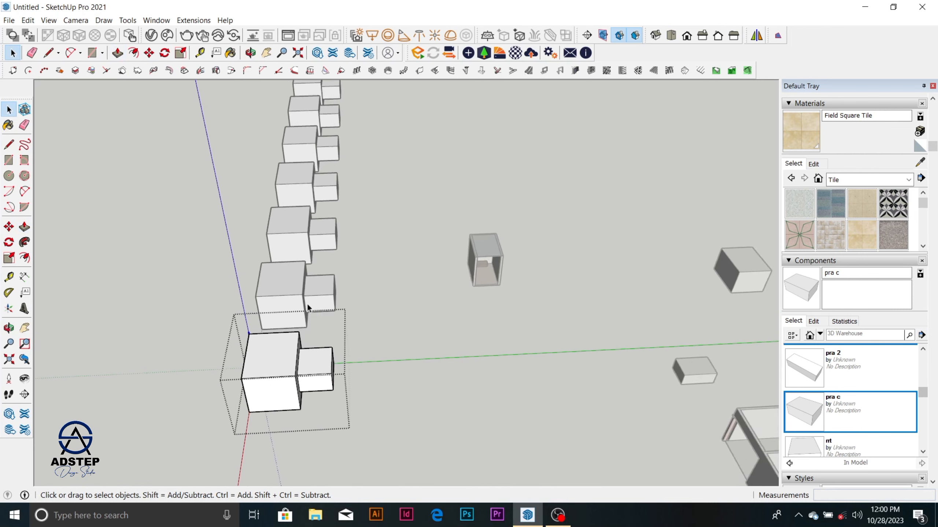
{"action": "left_click", "coordinate": [358, 243]}
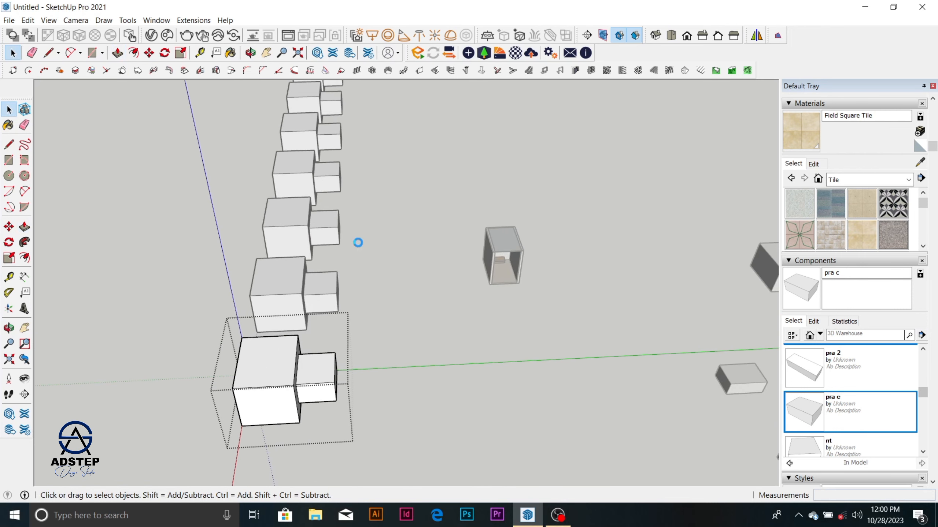
{"action": "scroll", "coordinate": [358, 243], "scroll_direction": "down", "scroll_amount": 2}
{"action": "scroll", "coordinate": [335, 322], "scroll_direction": "down", "scroll_amount": 3}
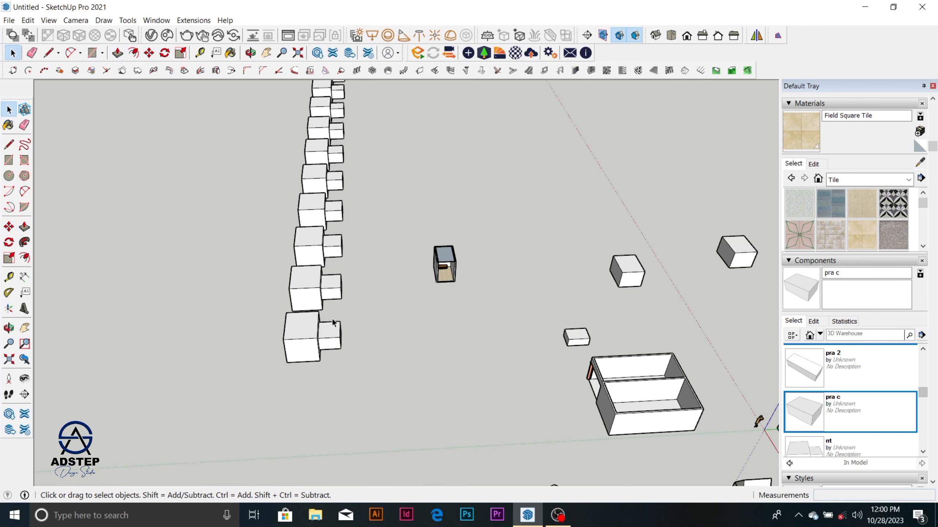
Step: Examine the row of rrt component copies from several angles alongside the rest of the model
{"action": "middle_click_drag", "start_coordinate": [322, 336], "coordinate": [274, 295]}
{"action": "scroll", "coordinate": [314, 270], "scroll_direction": "up", "scroll_amount": 2}
{"action": "middle_click_drag", "start_coordinate": [315, 274], "coordinate": [395, 287]}
{"action": "scroll", "coordinate": [395, 283], "scroll_direction": "up", "scroll_amount": 2}
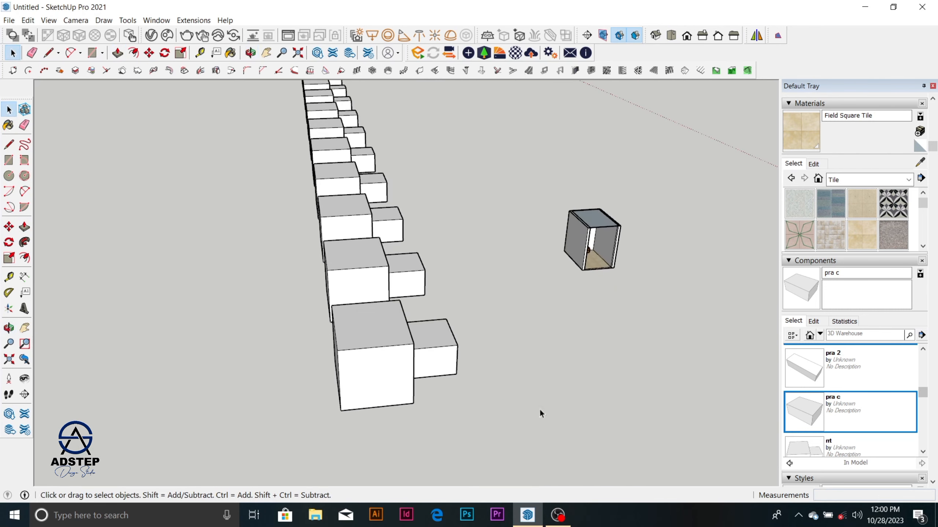
{"action": "left_click", "coordinate": [561, 518]}
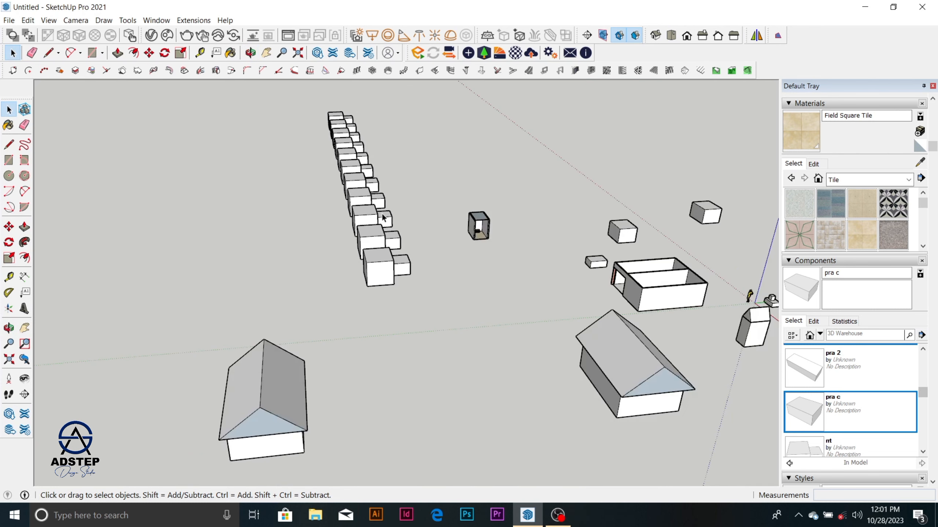
{"action": "scroll", "coordinate": [384, 218], "scroll_direction": "down", "scroll_amount": 3}
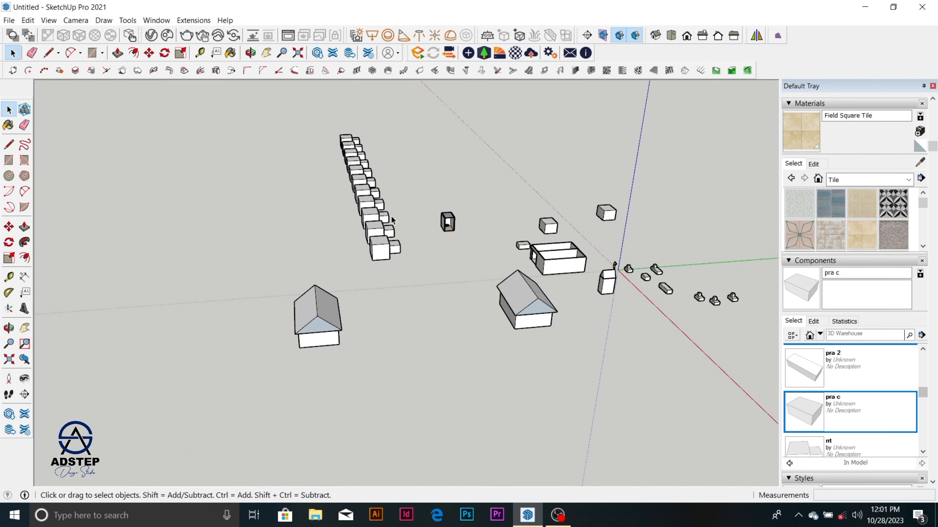
{"action": "middle_click_drag", "start_coordinate": [384, 218], "coordinate": [325, 319]}
{"action": "scroll", "coordinate": [463, 272], "scroll_direction": "up", "scroll_amount": 2}
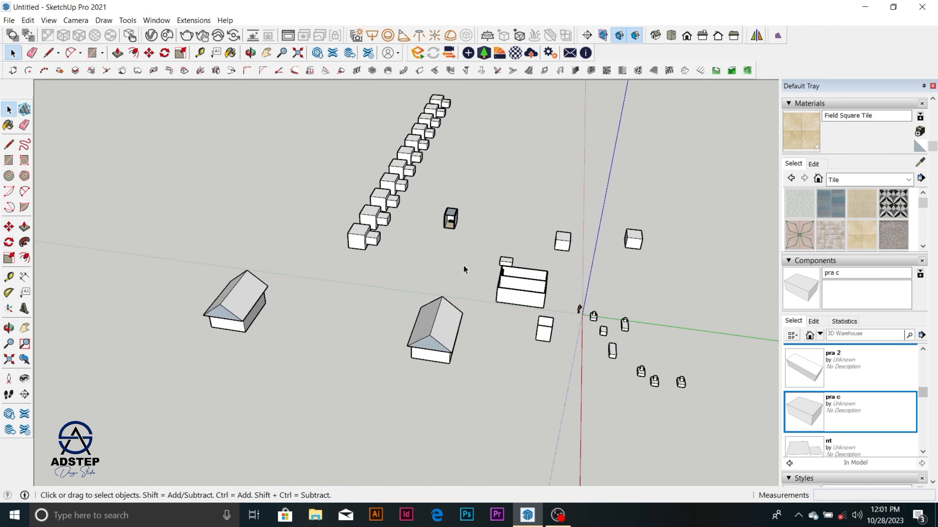
{"action": "scroll", "coordinate": [464, 267], "scroll_direction": "down", "scroll_amount": 1}
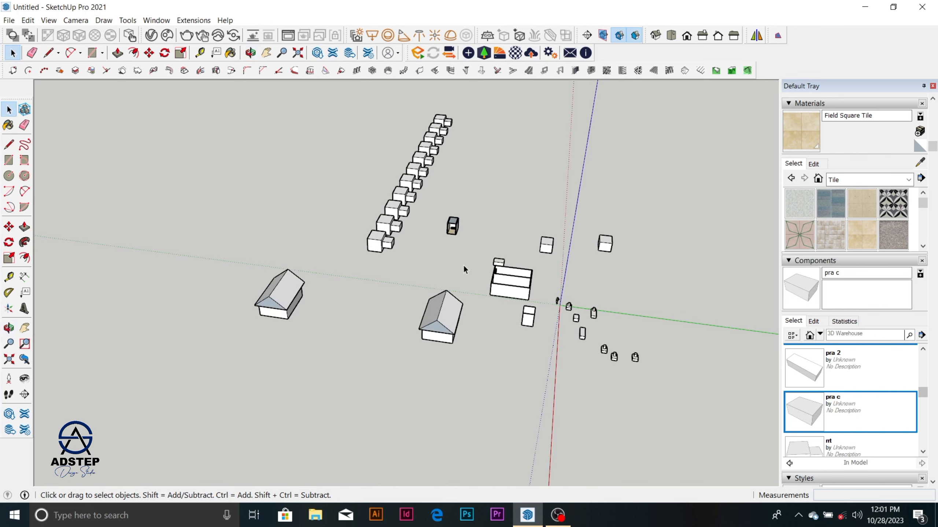
{"action": "middle_click_drag", "start_coordinate": [463, 264], "coordinate": [393, 276]}
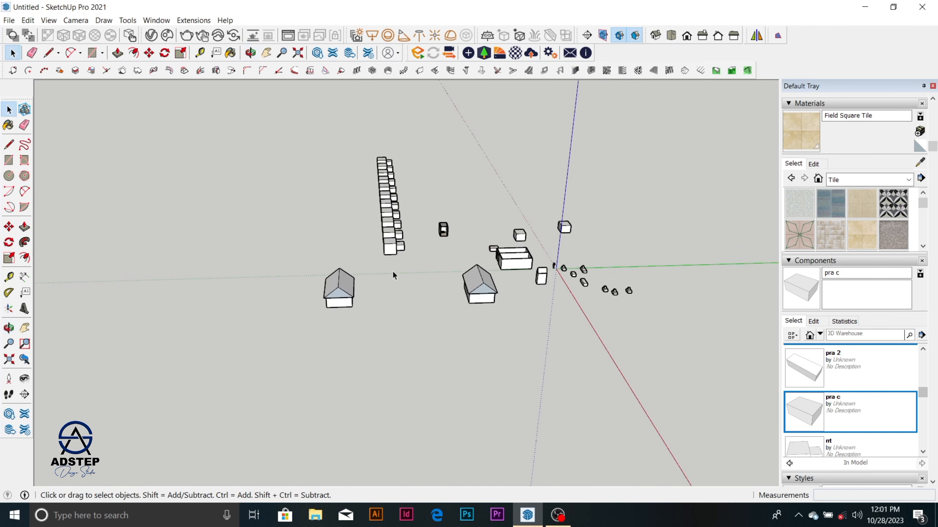
{"action": "scroll", "coordinate": [393, 274], "scroll_direction": "up", "scroll_amount": 3}
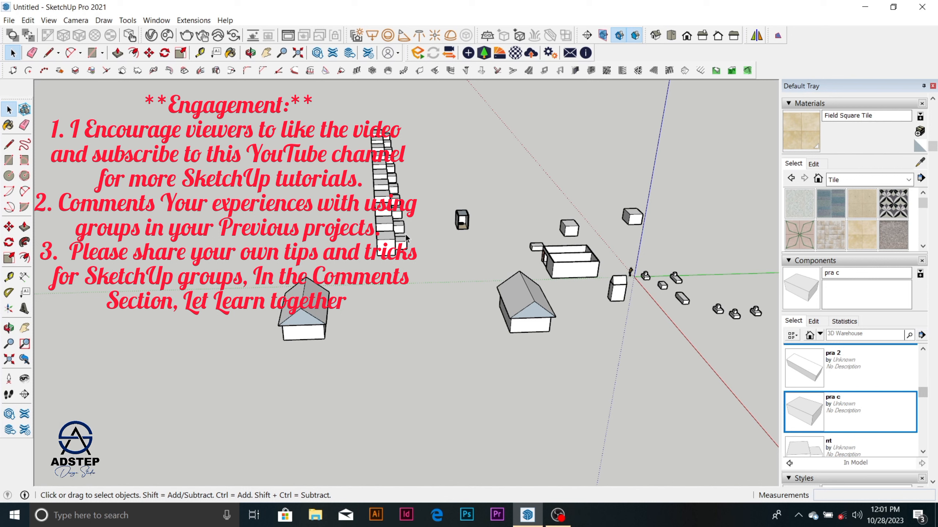
{"action": "scroll", "coordinate": [436, 232], "scroll_direction": "up", "scroll_amount": 6}
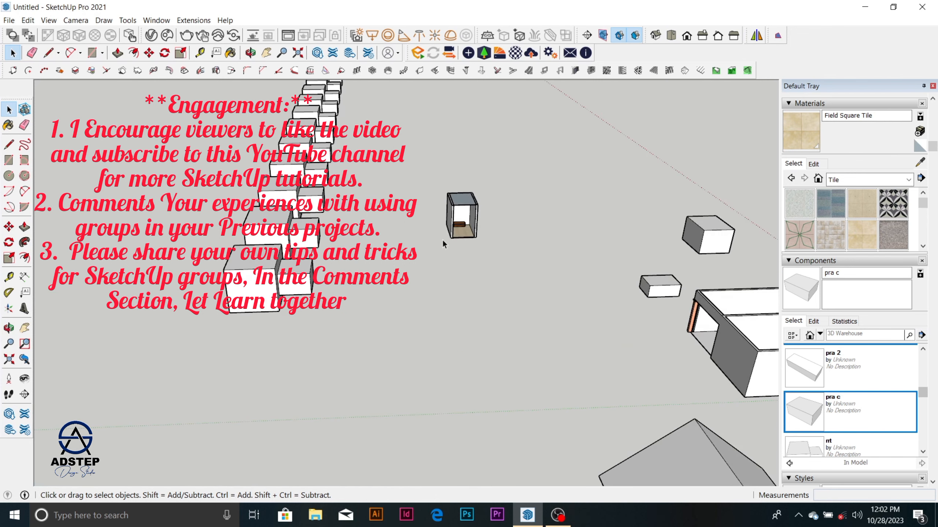
{"action": "middle_click_drag", "start_coordinate": [442, 239], "coordinate": [436, 276]}
{"action": "scroll", "coordinate": [328, 239], "scroll_direction": "down", "scroll_amount": 5}
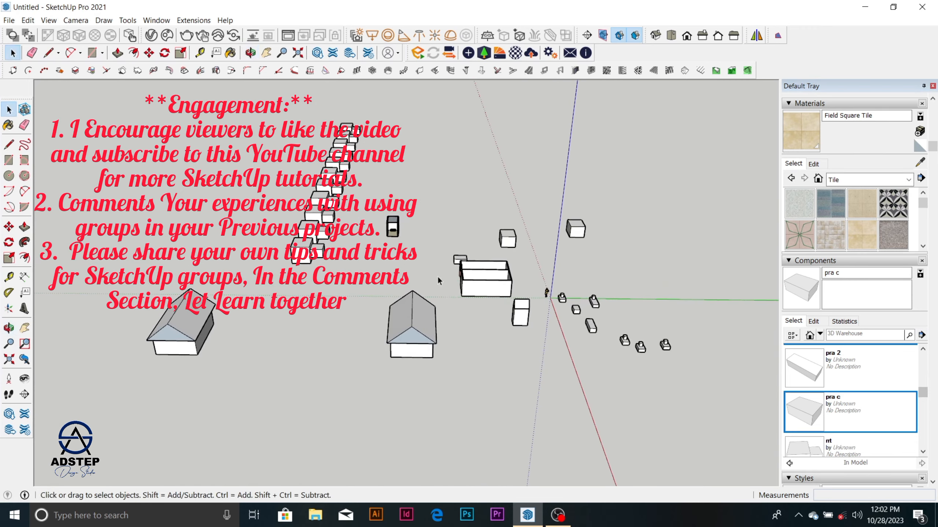
{"action": "scroll", "coordinate": [437, 276], "scroll_direction": "up", "scroll_amount": 3}
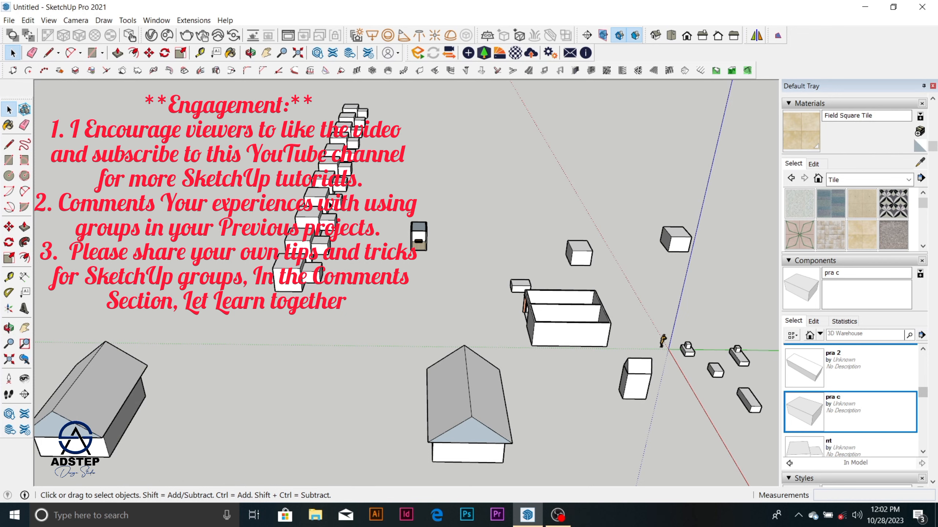
{"action": "scroll", "coordinate": [413, 226], "scroll_direction": "up", "scroll_amount": 10}
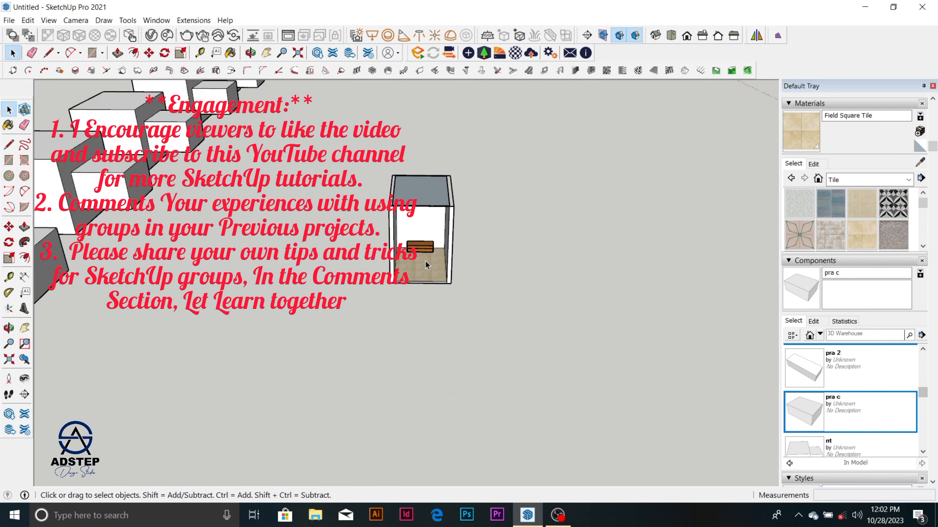
{"action": "scroll", "coordinate": [425, 260], "scroll_direction": "down", "scroll_amount": 6}
{"action": "scroll", "coordinate": [426, 257], "scroll_direction": "down", "scroll_amount": 5}
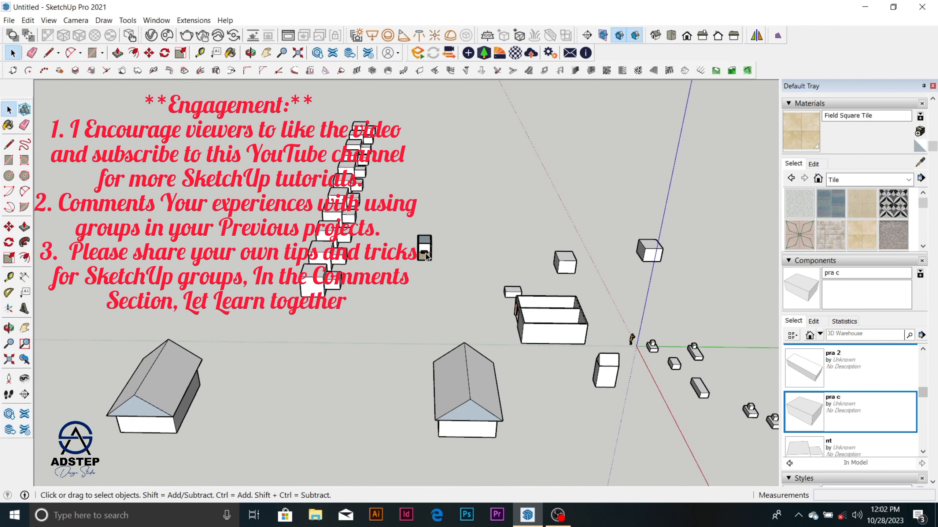
{"action": "middle_click_drag", "start_coordinate": [426, 258], "coordinate": [356, 250]}
{"action": "scroll", "coordinate": [355, 246], "scroll_direction": "up", "scroll_amount": 4}
{"action": "scroll", "coordinate": [370, 236], "scroll_direction": "up", "scroll_amount": 3}
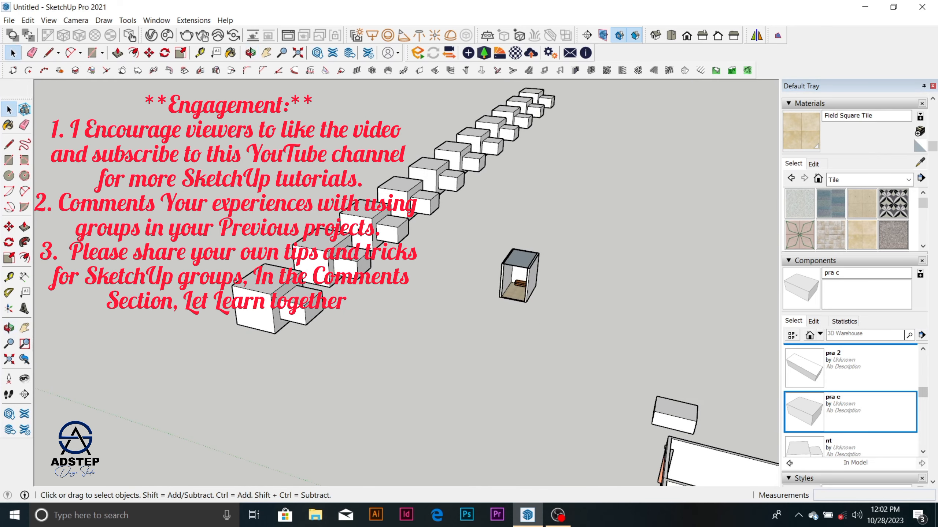
{"action": "scroll", "coordinate": [380, 242], "scroll_direction": "down", "scroll_amount": 3}
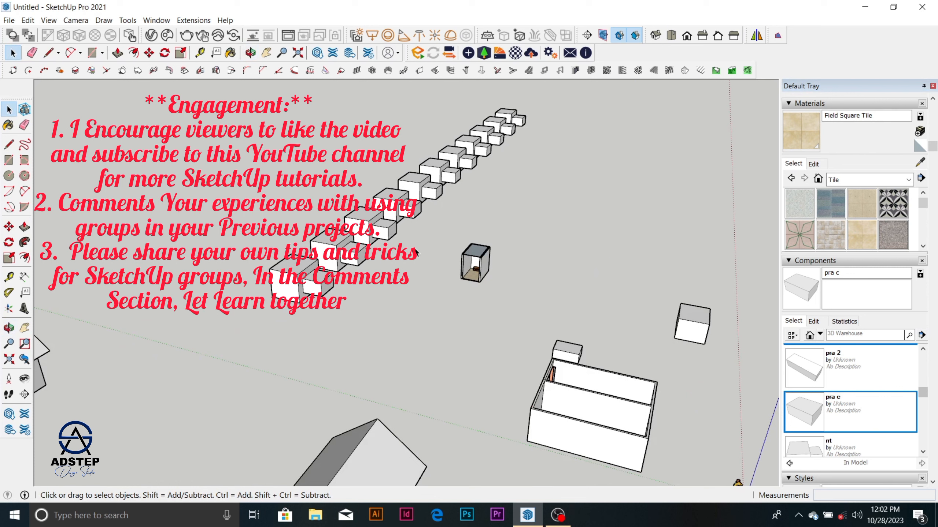
{"action": "scroll", "coordinate": [407, 225], "scroll_direction": "up", "scroll_amount": 5}
{"action": "middle_click_drag", "start_coordinate": [392, 252], "coordinate": [414, 234]}
{"action": "scroll", "coordinate": [398, 195], "scroll_direction": "up", "scroll_amount": 4}
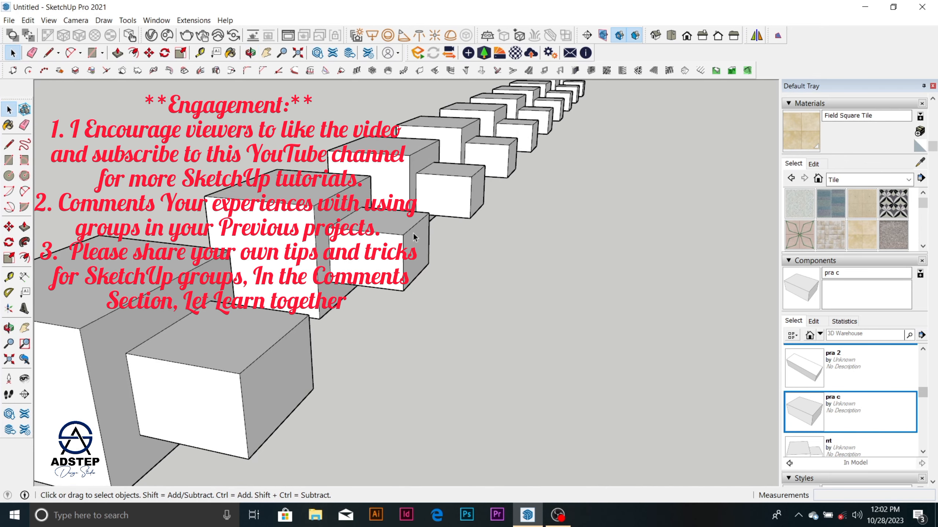
{"action": "scroll", "coordinate": [414, 238], "scroll_direction": "down", "scroll_amount": 3}
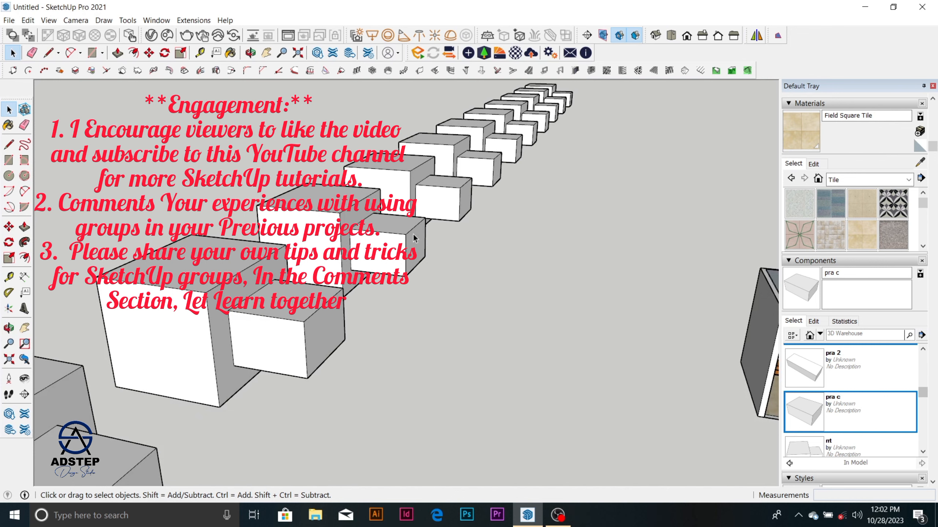
{"action": "scroll", "coordinate": [414, 238], "scroll_direction": "down", "scroll_amount": 10}
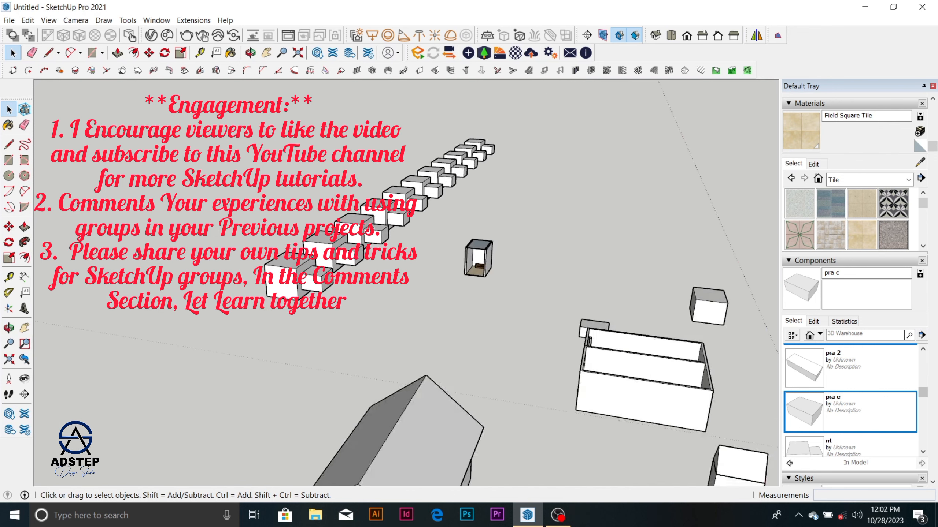
{"action": "scroll", "coordinate": [369, 229], "scroll_direction": "down", "scroll_amount": 3}
{"action": "middle_click_drag", "start_coordinate": [370, 236], "coordinate": [417, 320]}
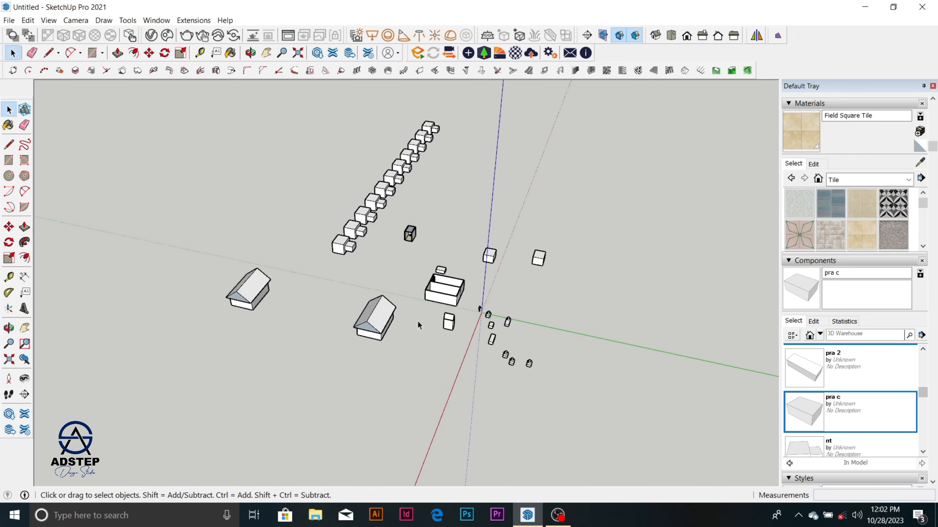
{"action": "scroll", "coordinate": [432, 310], "scroll_direction": "up", "scroll_amount": 3}
{"action": "scroll", "coordinate": [338, 217], "scroll_direction": "up", "scroll_amount": 2}
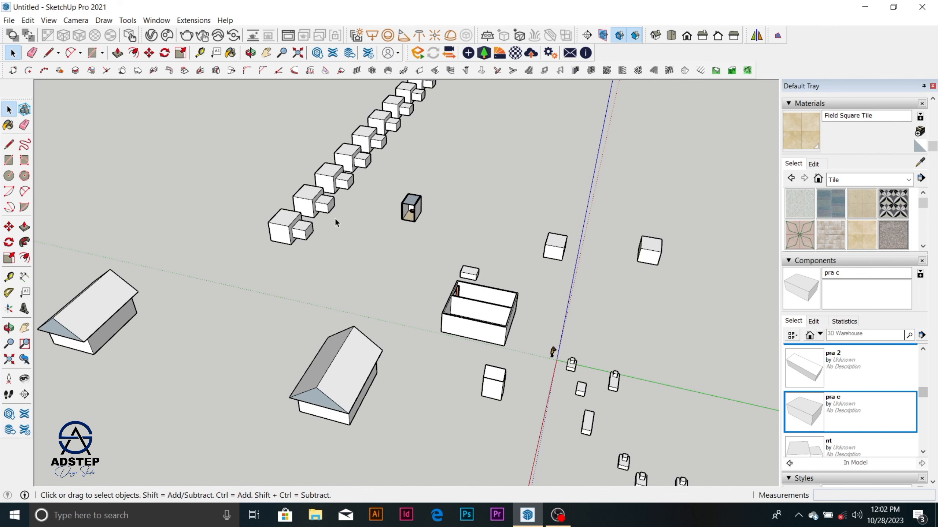
{"action": "scroll", "coordinate": [346, 280], "scroll_direction": "down", "scroll_amount": 4}
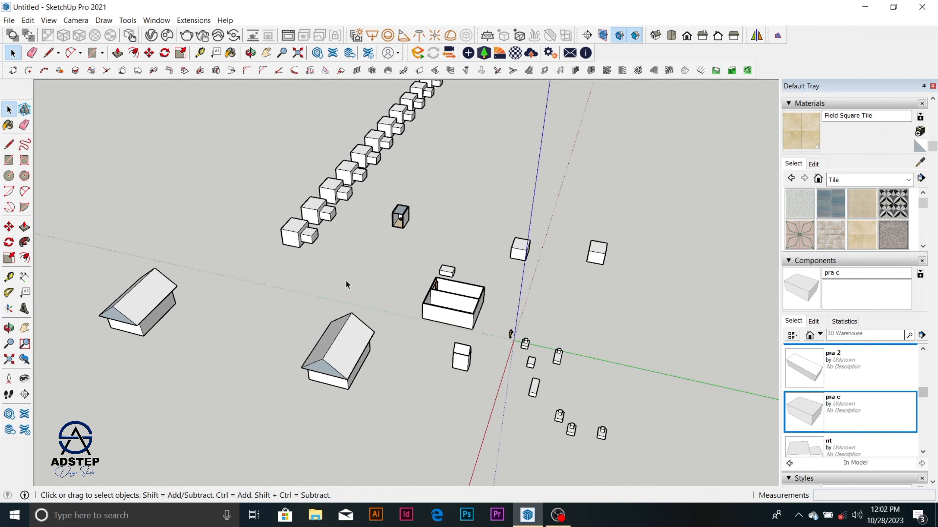
{"action": "scroll", "coordinate": [420, 315], "scroll_direction": "up", "scroll_amount": 2}
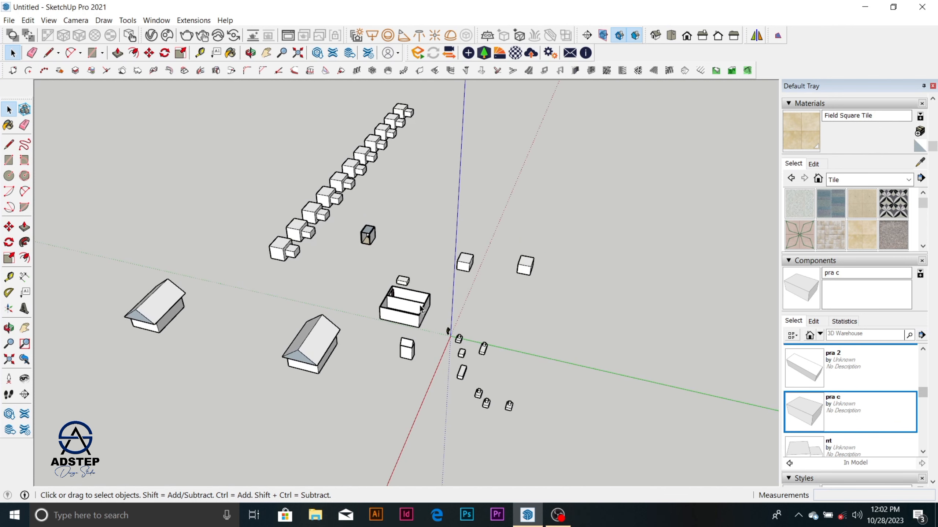